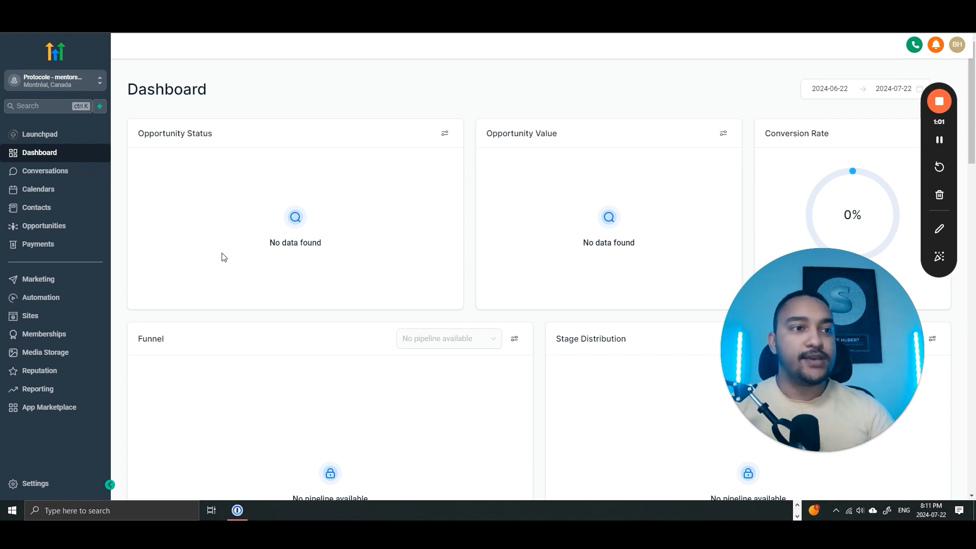
- Glance over the dashboard and its date range picker, leaving the range unchanged
scroll(228, 253, down, 1)
scroll(401, 346, up, 1)
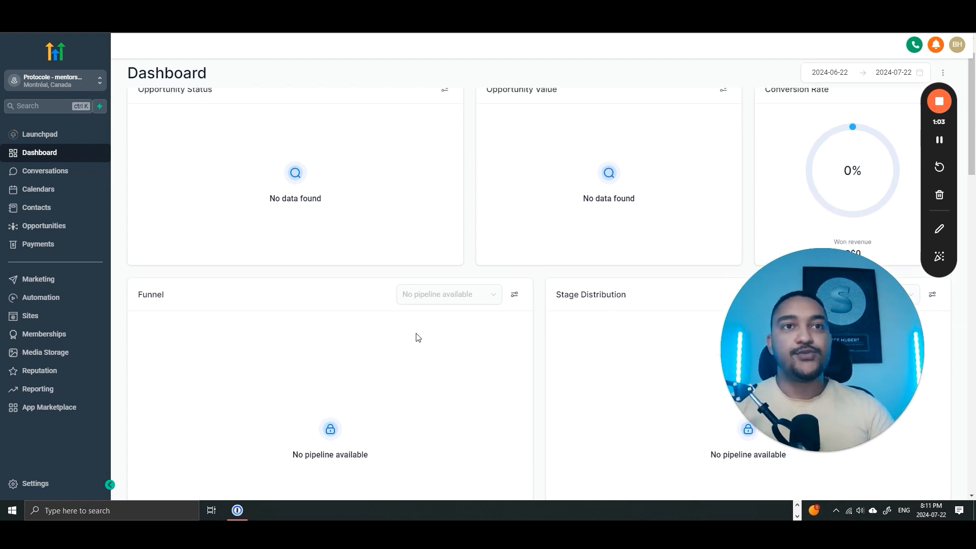
click(855, 92)
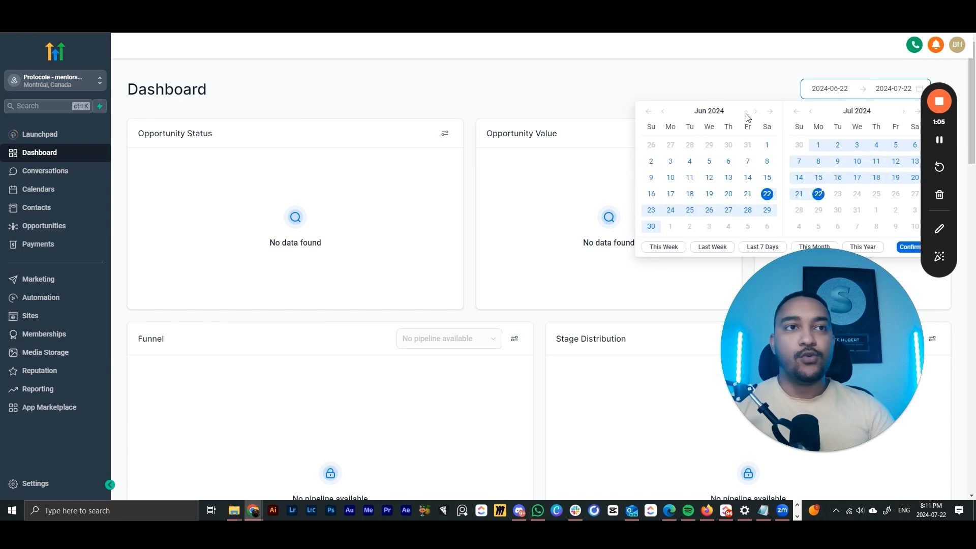
click(713, 81)
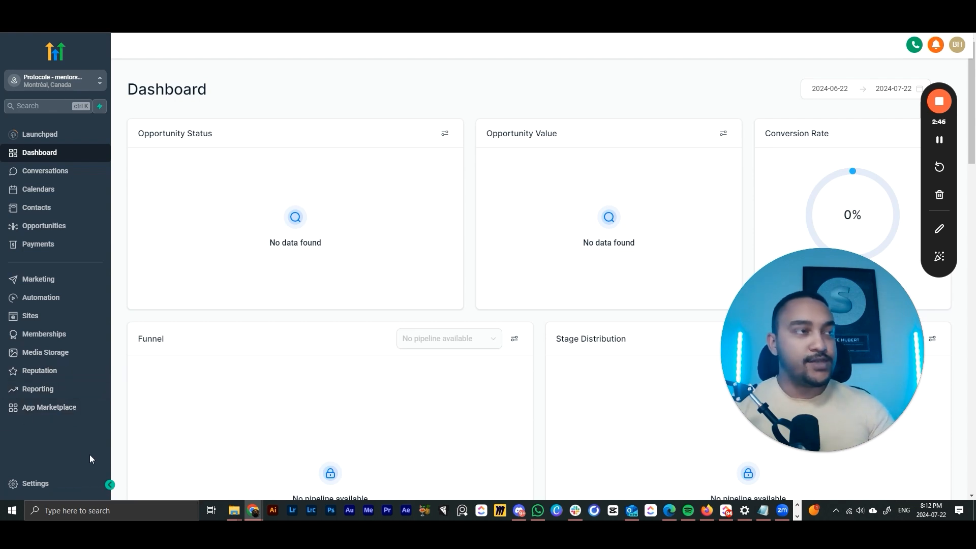
- Open Business Profile settings and check the friendly name, legal name and business email fields
click(34, 483)
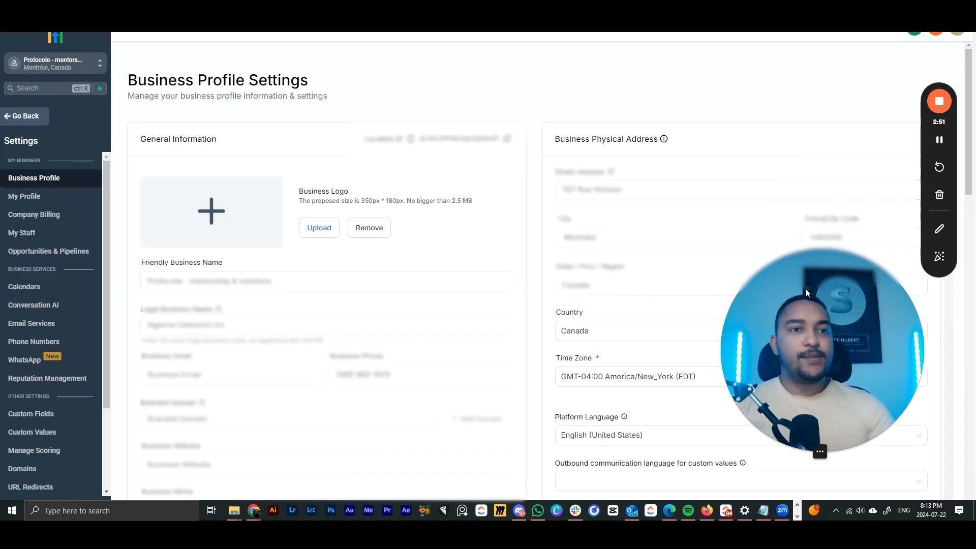
click(819, 452)
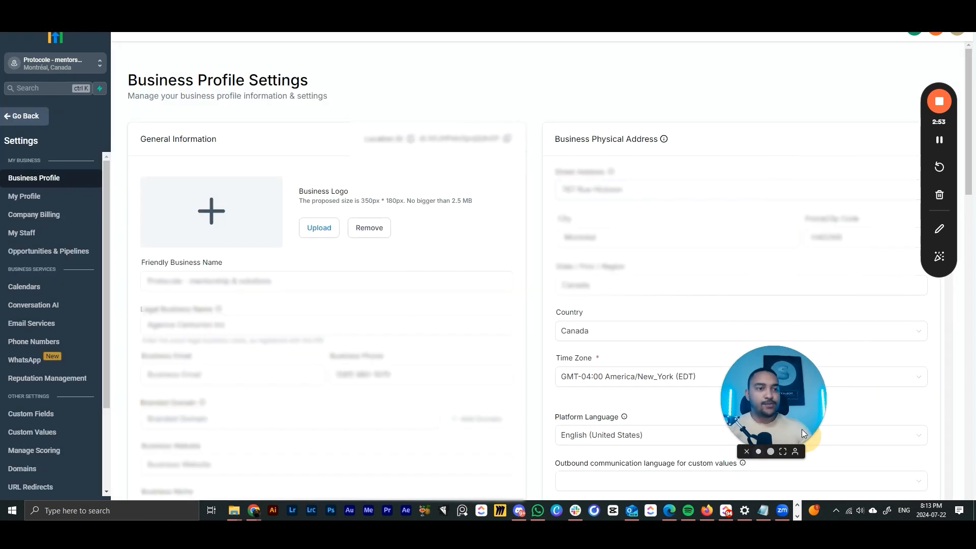
click(568, 139)
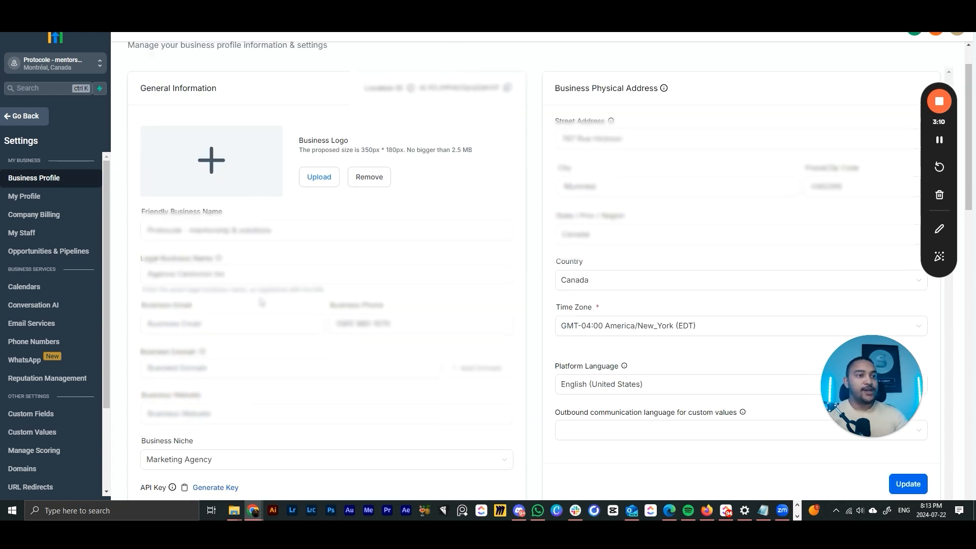
click(244, 233)
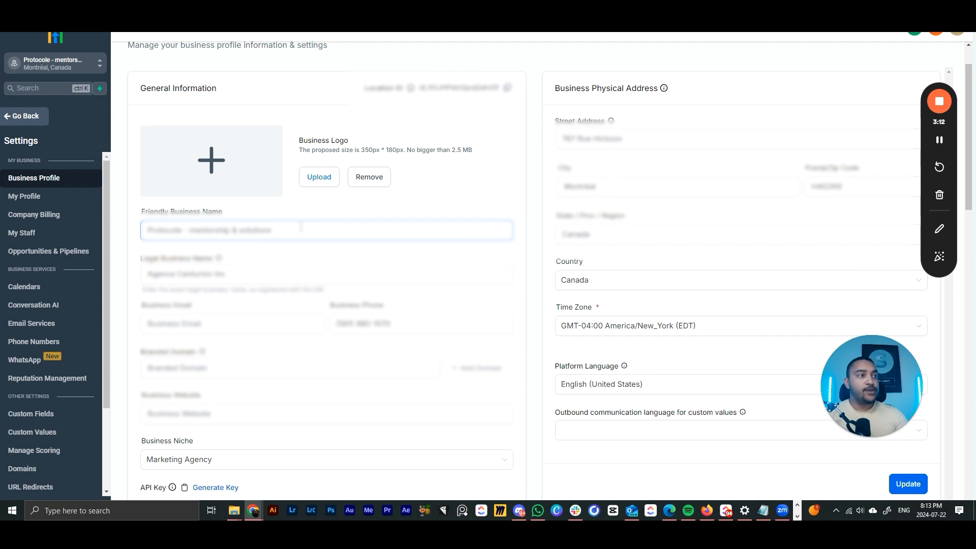
click(292, 278)
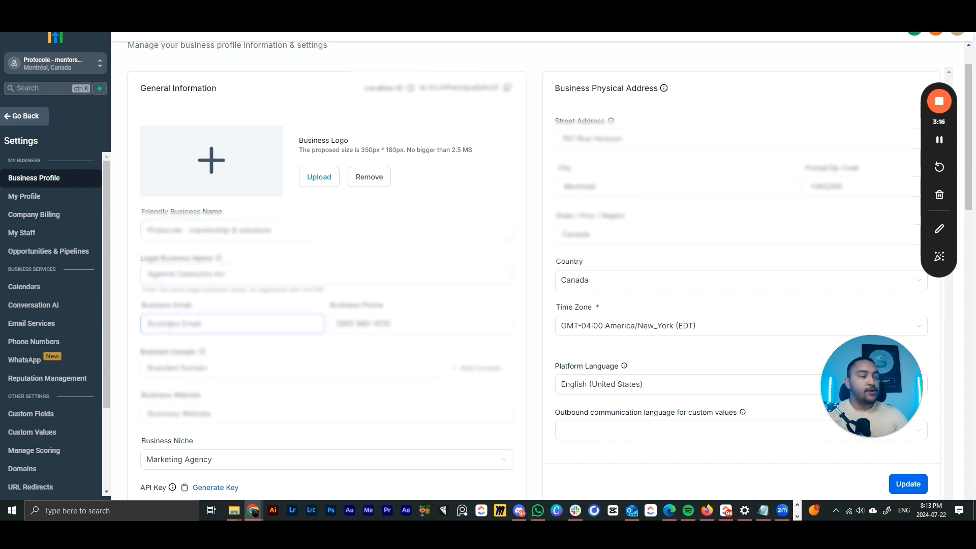
click(434, 322)
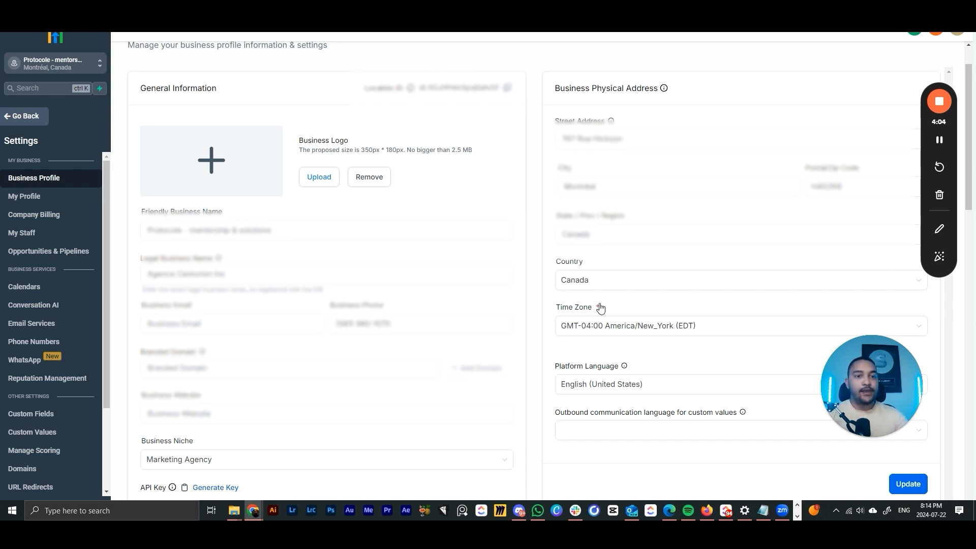
- Scroll through the Business Information, General and Missed Call Text Back sections of Business Profile
drag(862, 383, 846, 72)
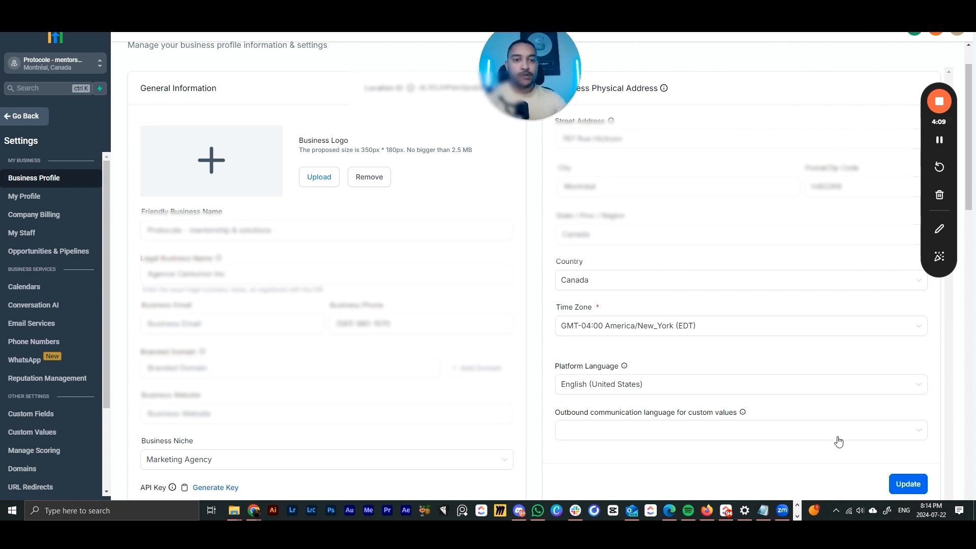
scroll(545, 346, down, 3)
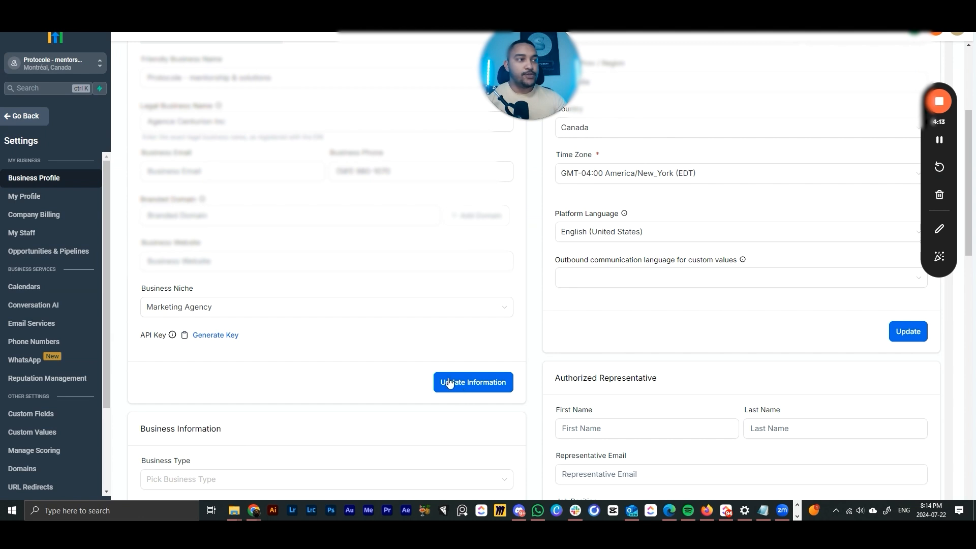
scroll(299, 275, down, 4)
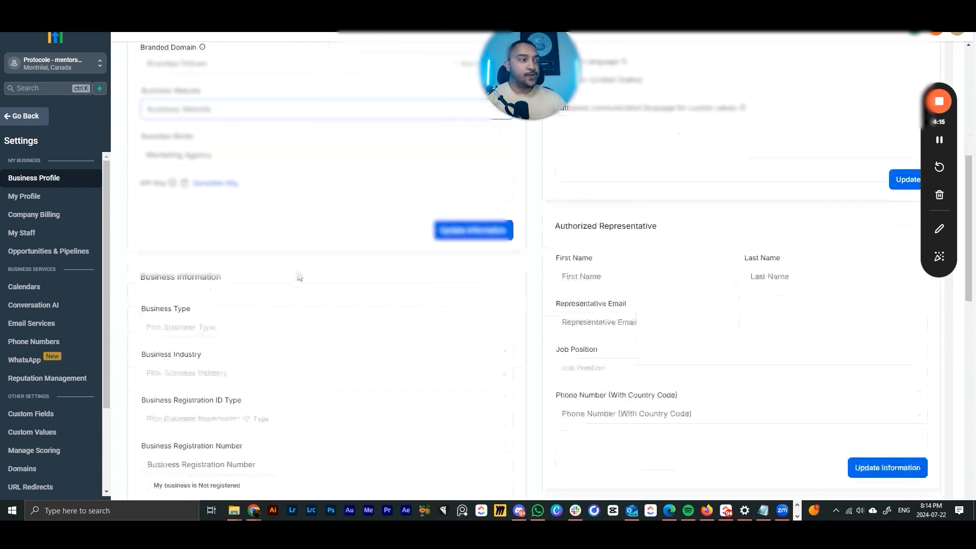
scroll(298, 276, down, 1)
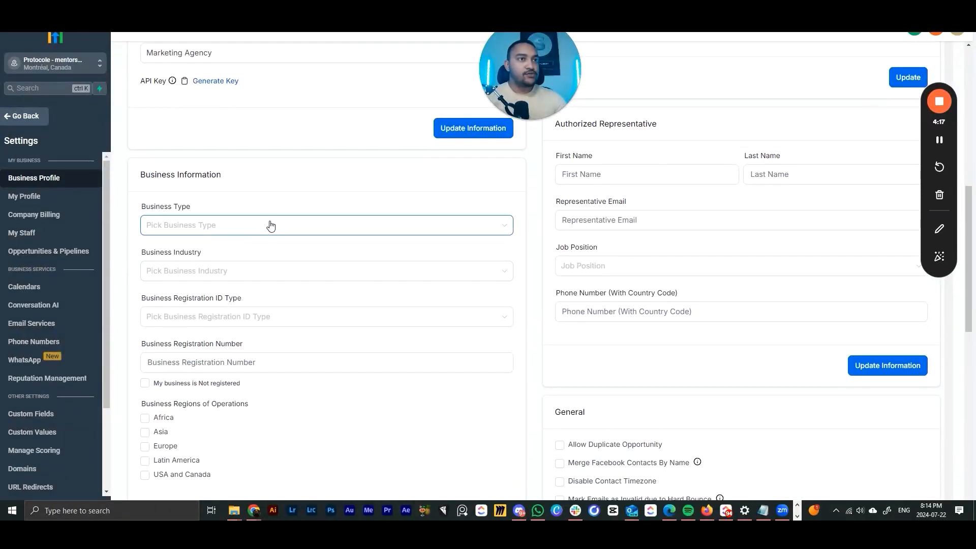
scroll(293, 302, down, 1)
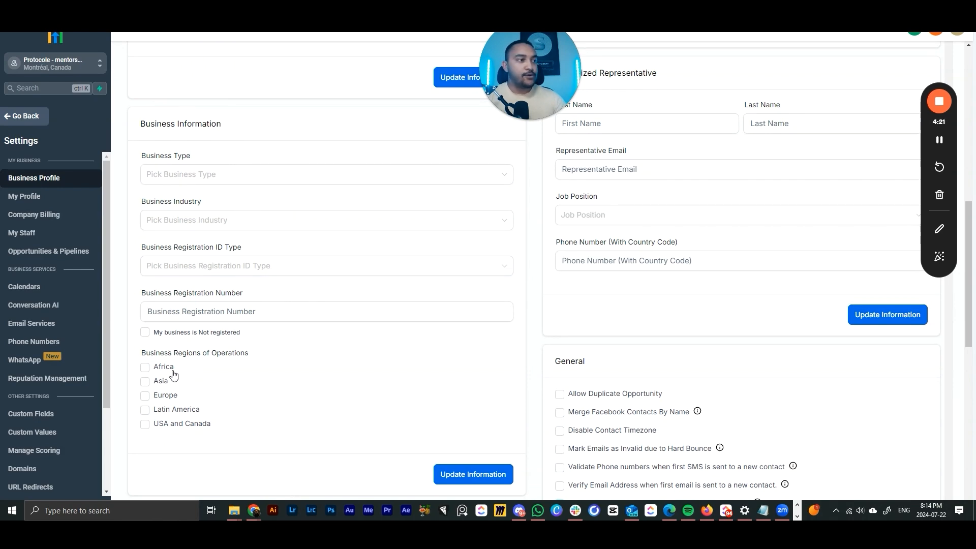
scroll(244, 376, down, 3)
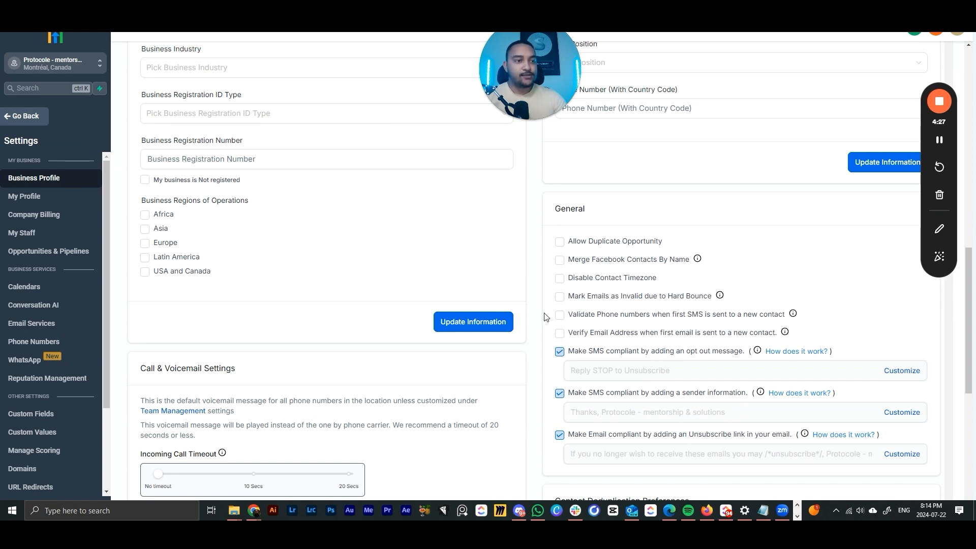
scroll(361, 323, down, 3)
scroll(381, 327, down, 5)
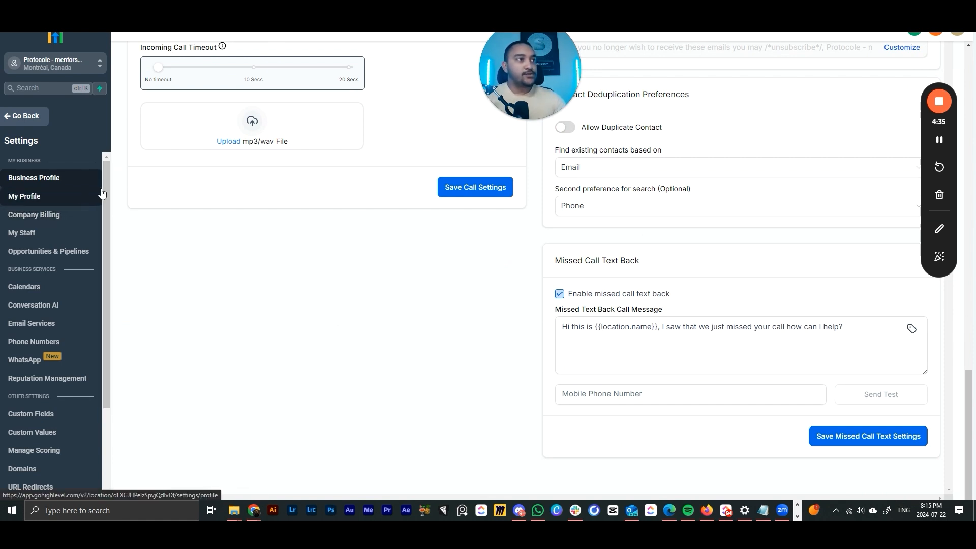
click(18, 198)
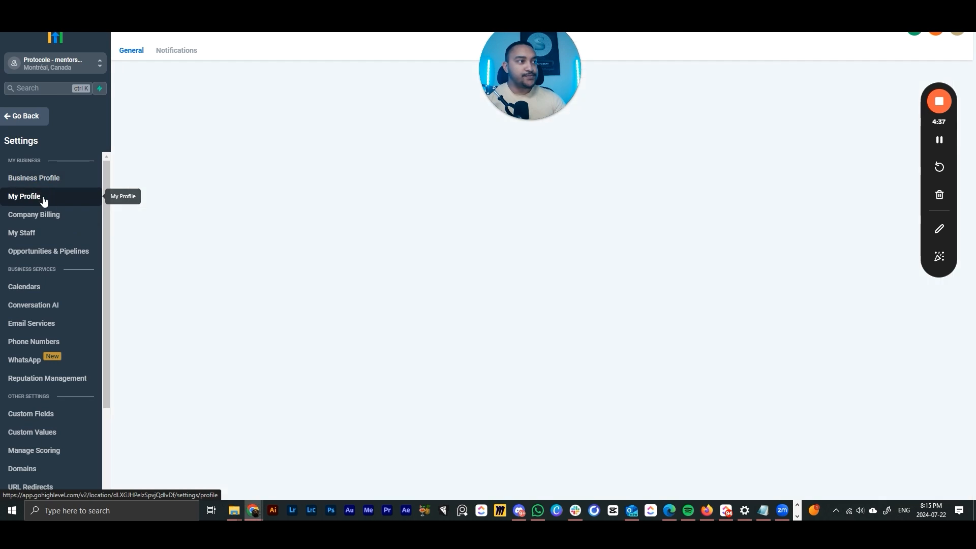
drag(529, 86, 893, 408)
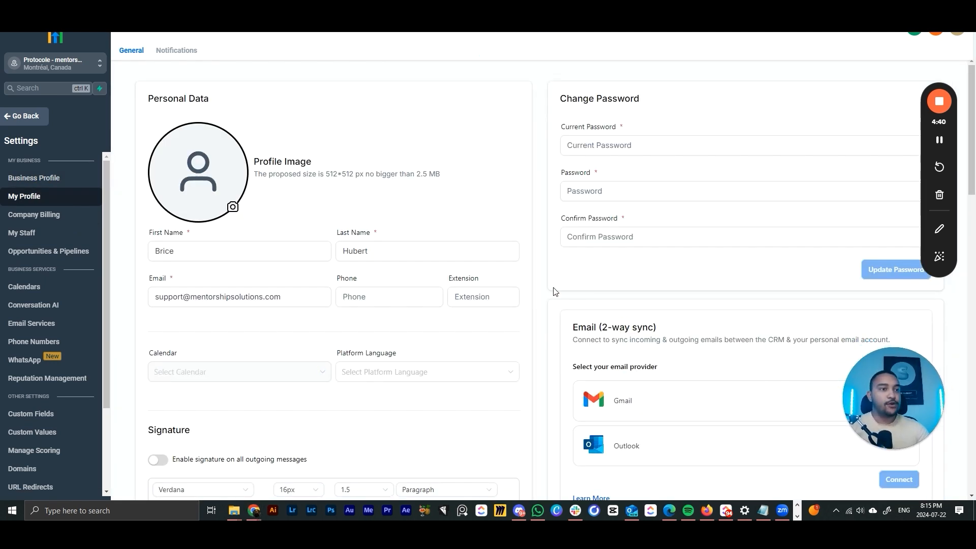
click(243, 245)
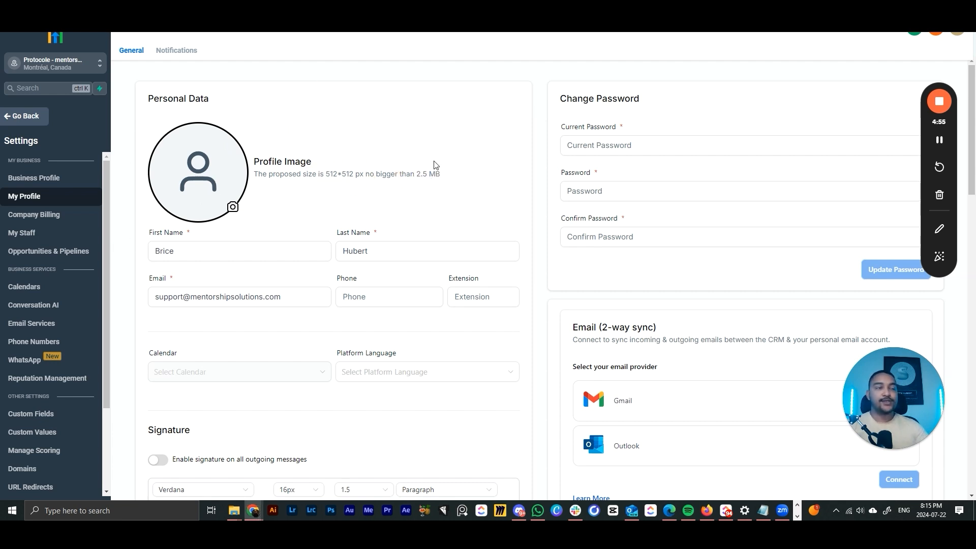
click(169, 256)
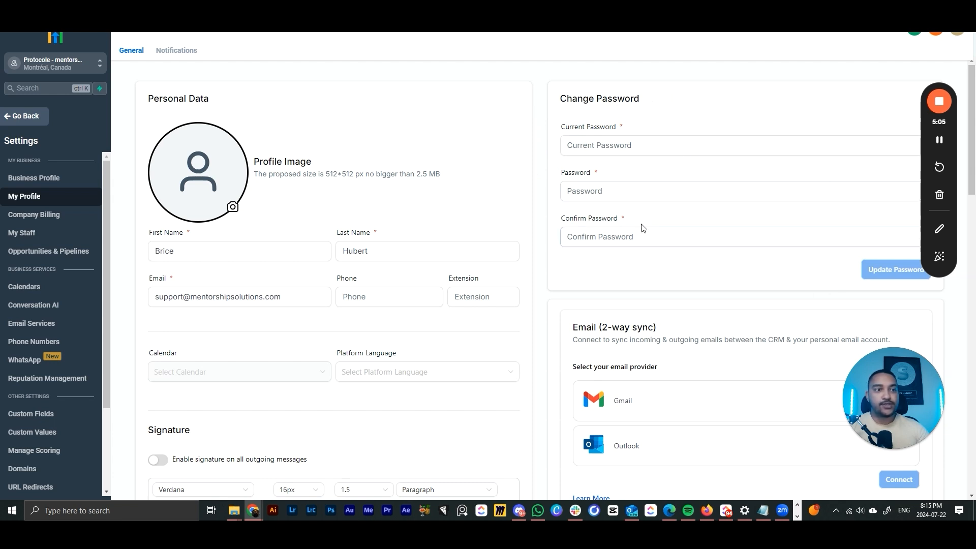
scroll(636, 228, down, 3)
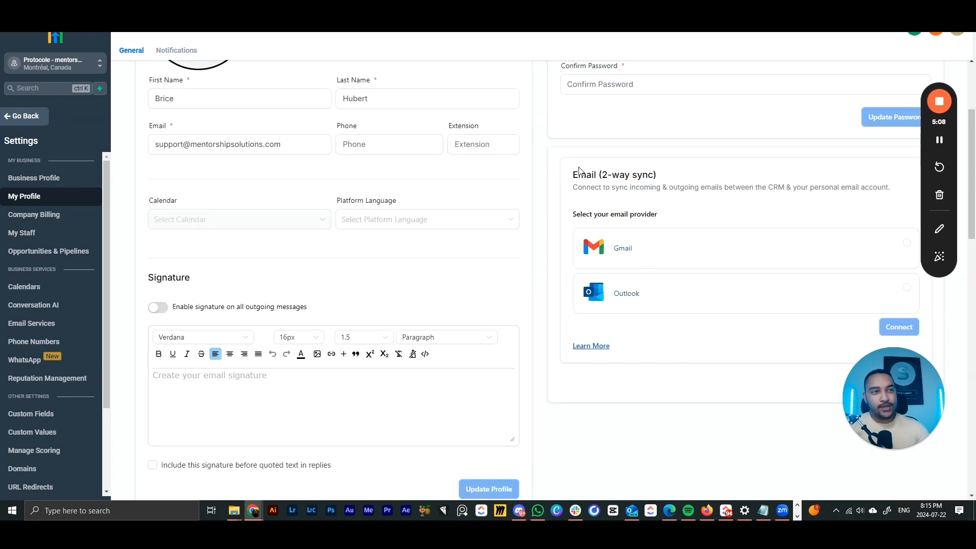
drag(574, 175, 676, 176)
click(643, 172)
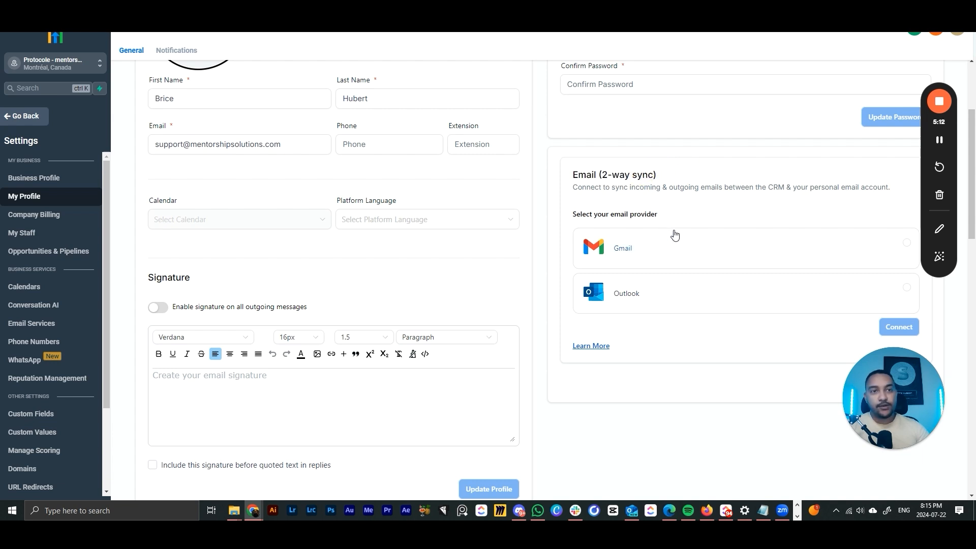
drag(573, 176, 671, 179)
click(675, 177)
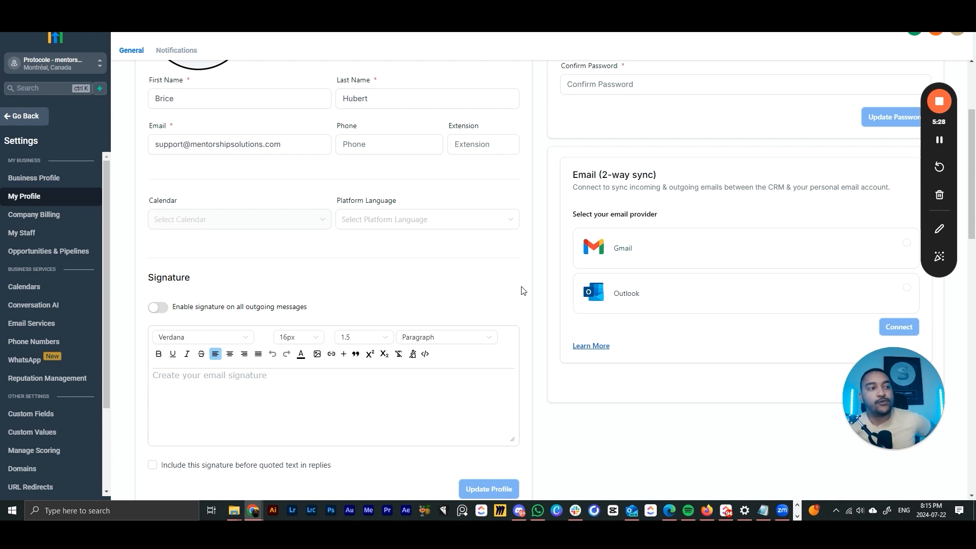
scroll(241, 341, down, 1)
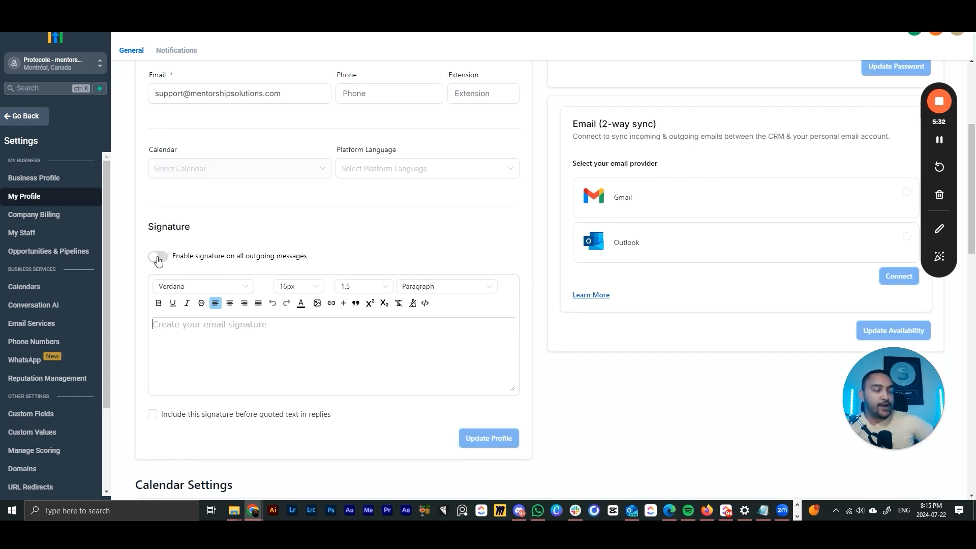
click(197, 331)
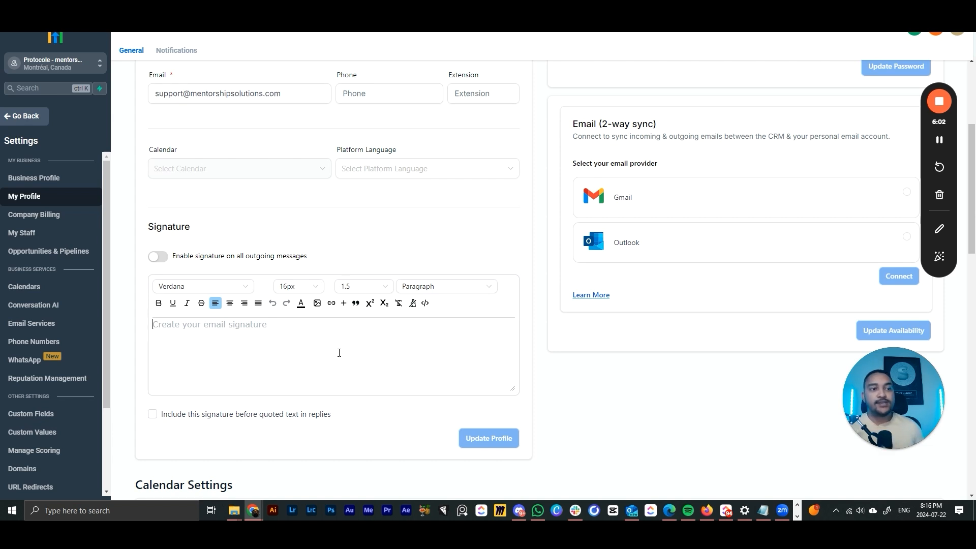
click(341, 351)
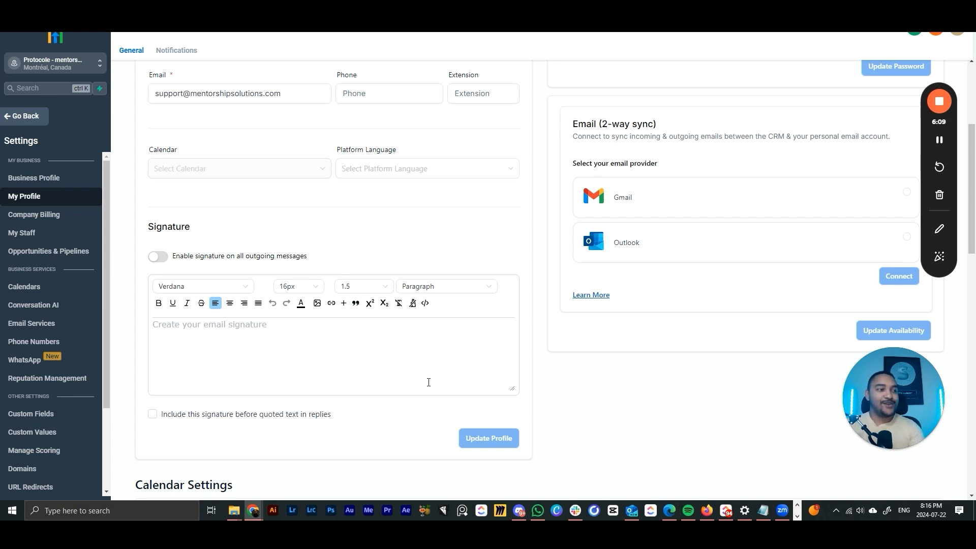
- In Calendar Settings, check the video conferencing tab, then start adding a new calendar connection
scroll(428, 382, down, 7)
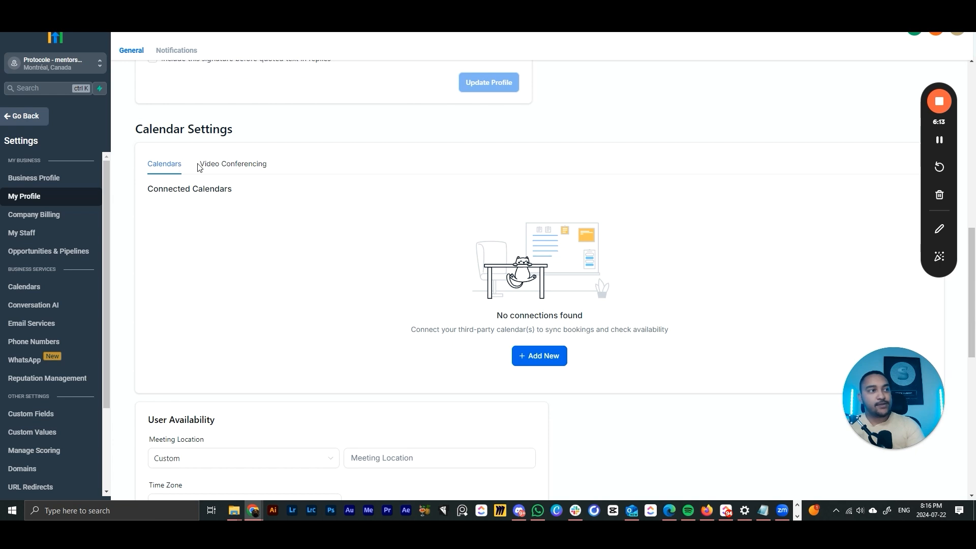
click(226, 164)
click(166, 164)
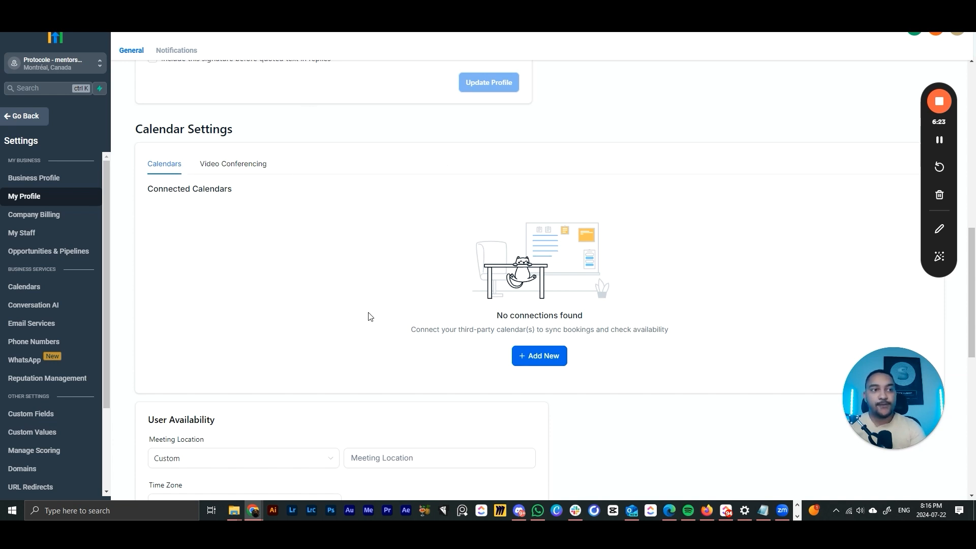
click(559, 358)
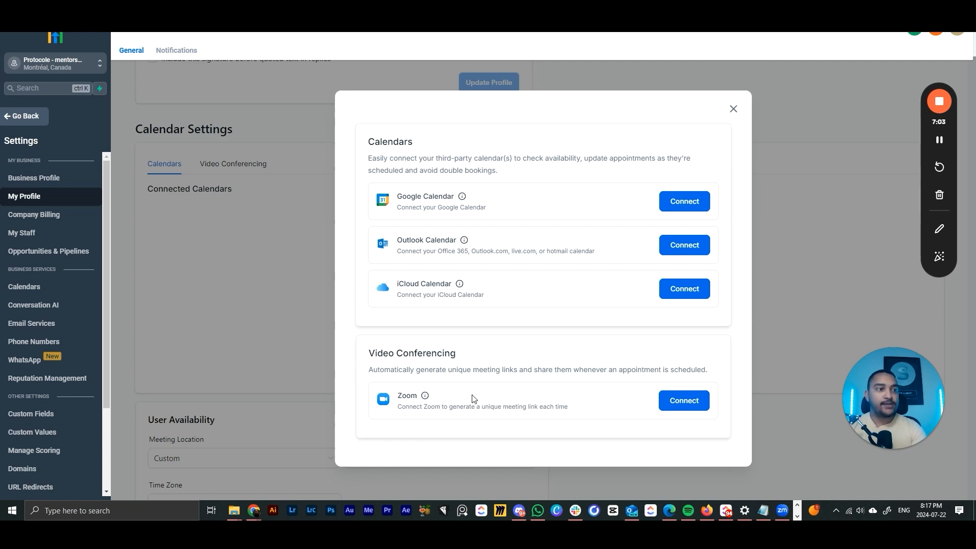
- Close the calendar dialog and look over the video conferencing connection options
click(734, 109)
click(233, 163)
click(556, 361)
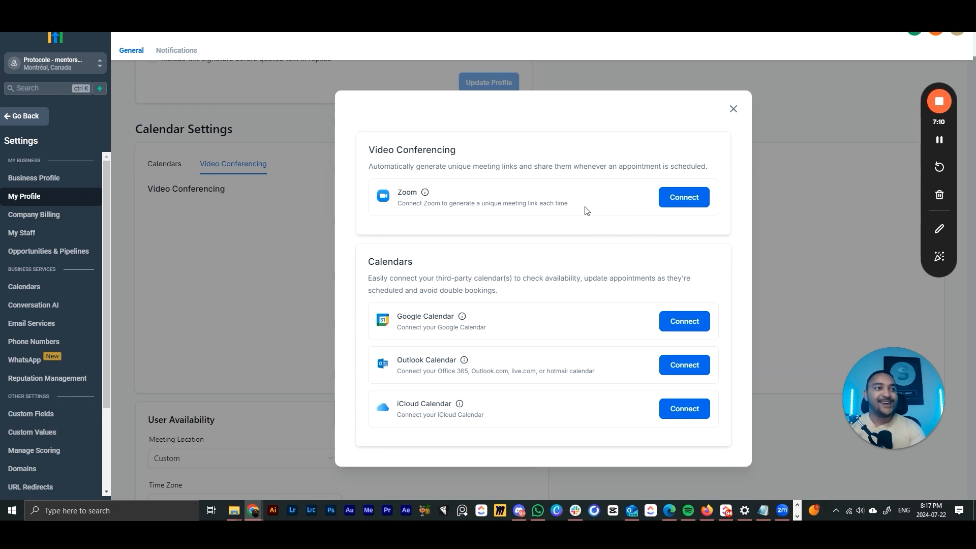
click(320, 337)
- Set the meeting location to Zoom, dismissing the Connect Zoom prompt
scroll(179, 340, down, 2)
scroll(179, 341, down, 2)
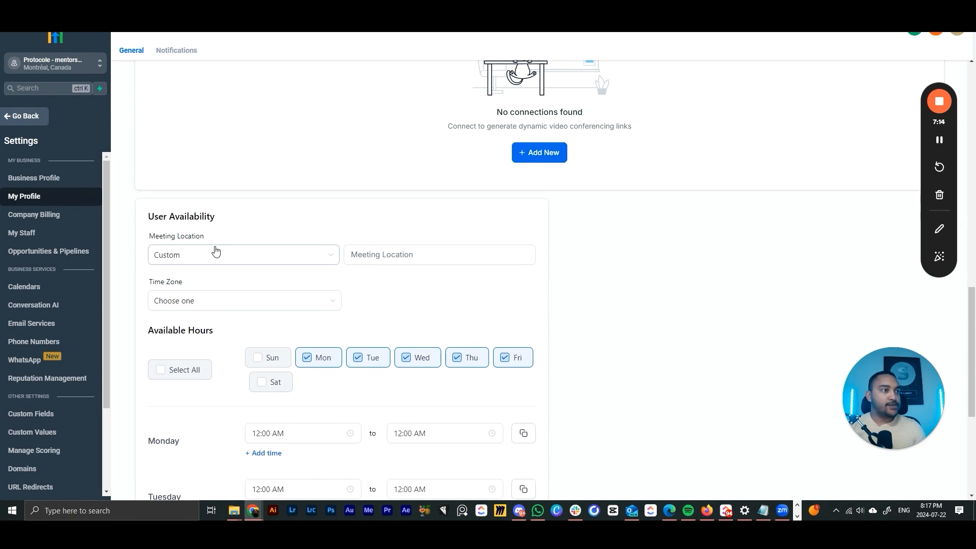
scroll(215, 250, down, 1)
scroll(235, 270, down, 1)
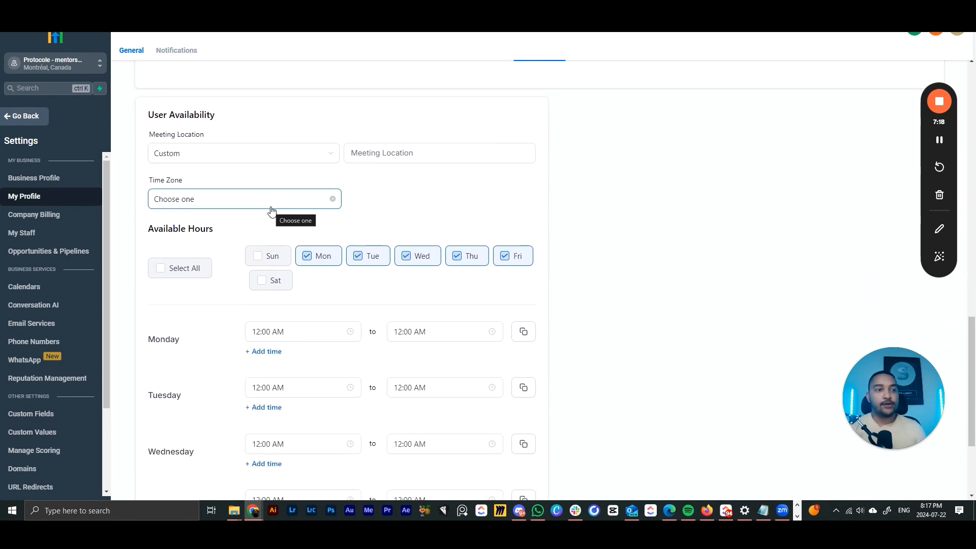
click(310, 157)
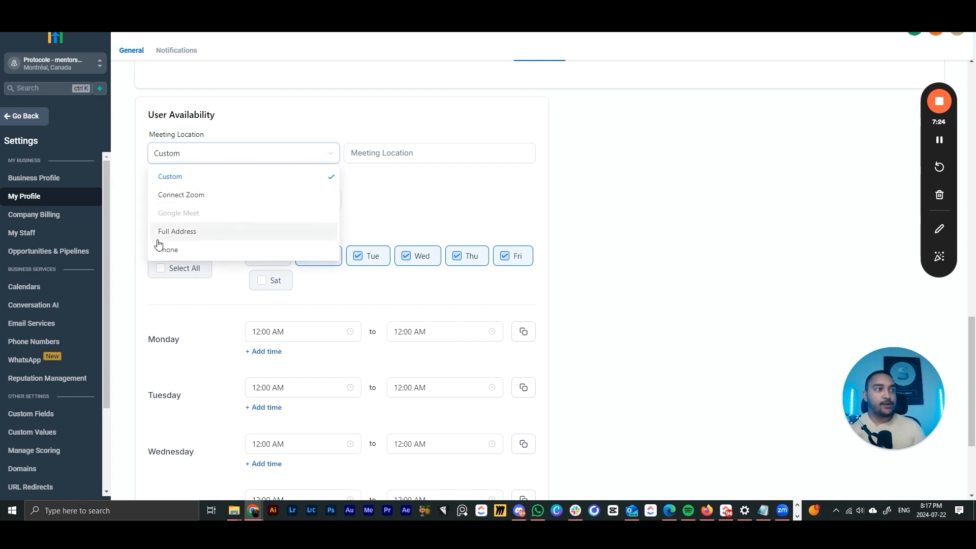
click(945, 140)
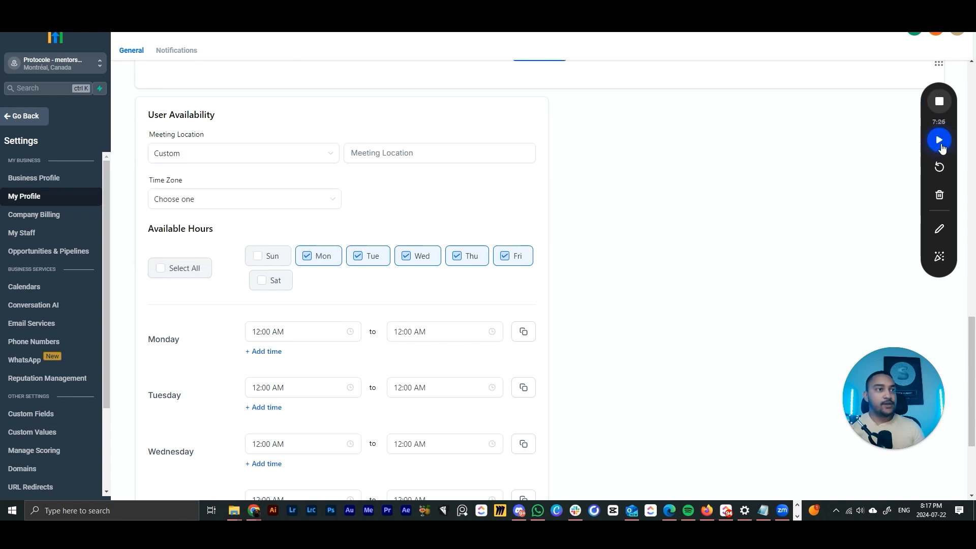
click(396, 157)
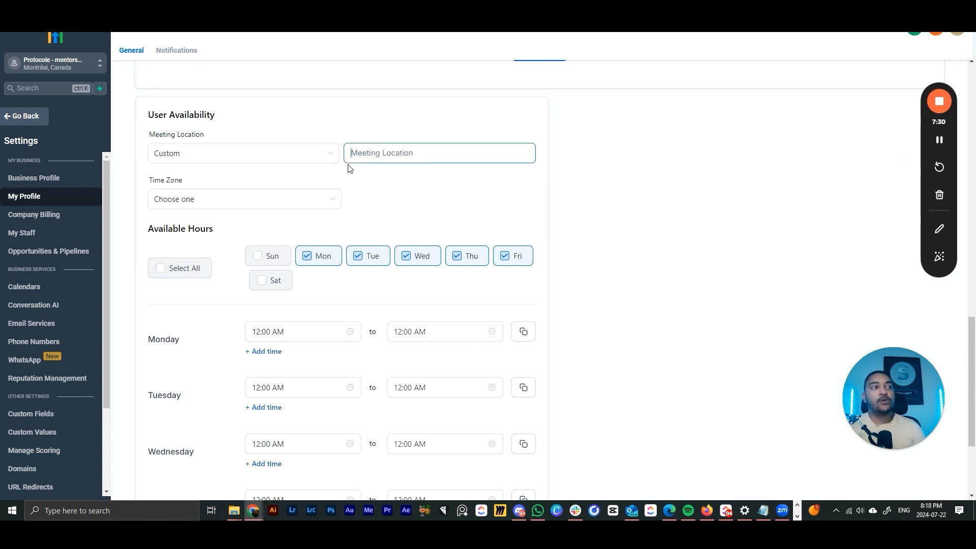
click(322, 159)
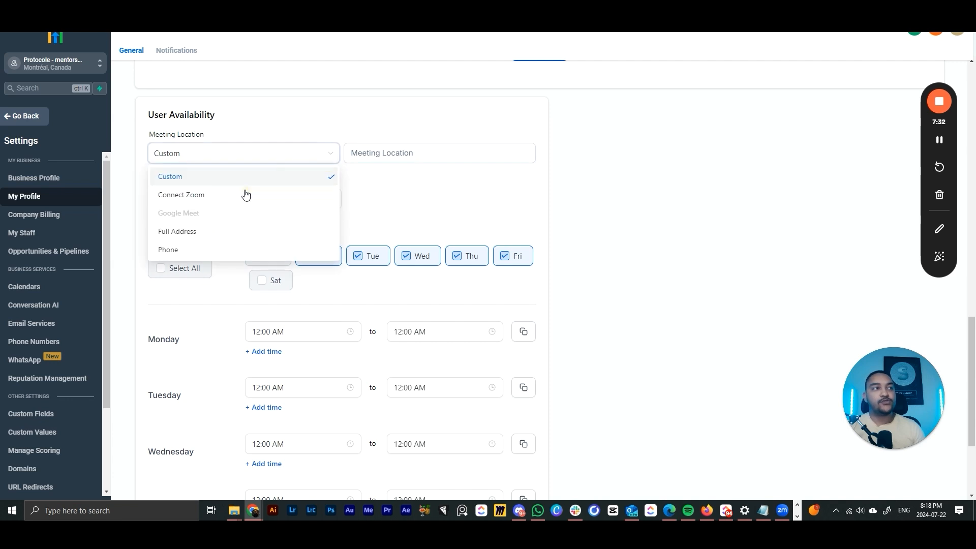
click(244, 194)
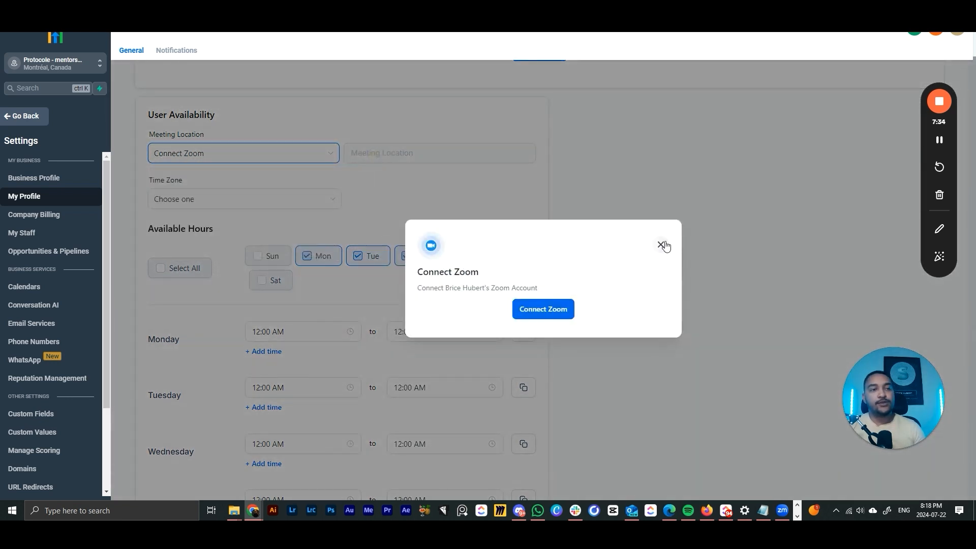
click(661, 245)
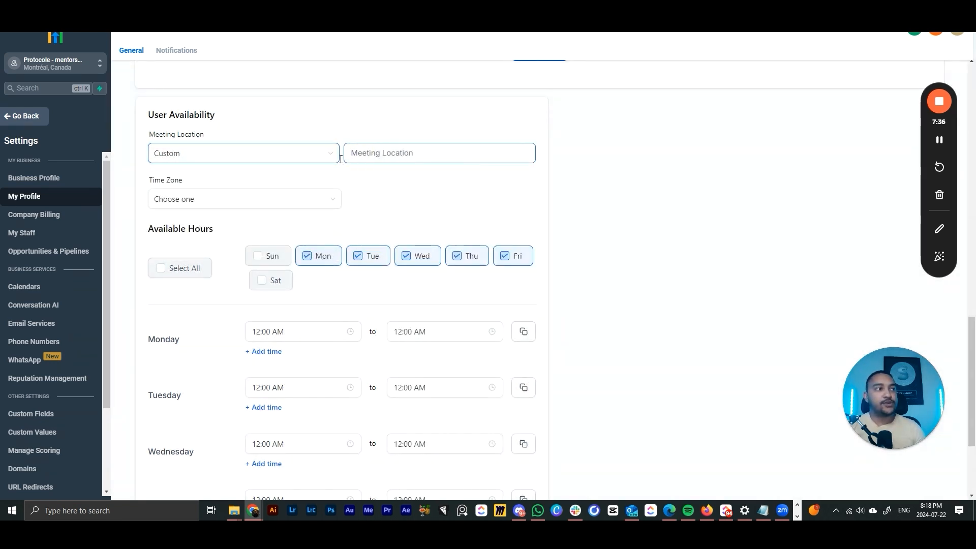
- Review the time zone list, leaving the time zone unchanged
scroll(250, 158, down, 1)
click(249, 153)
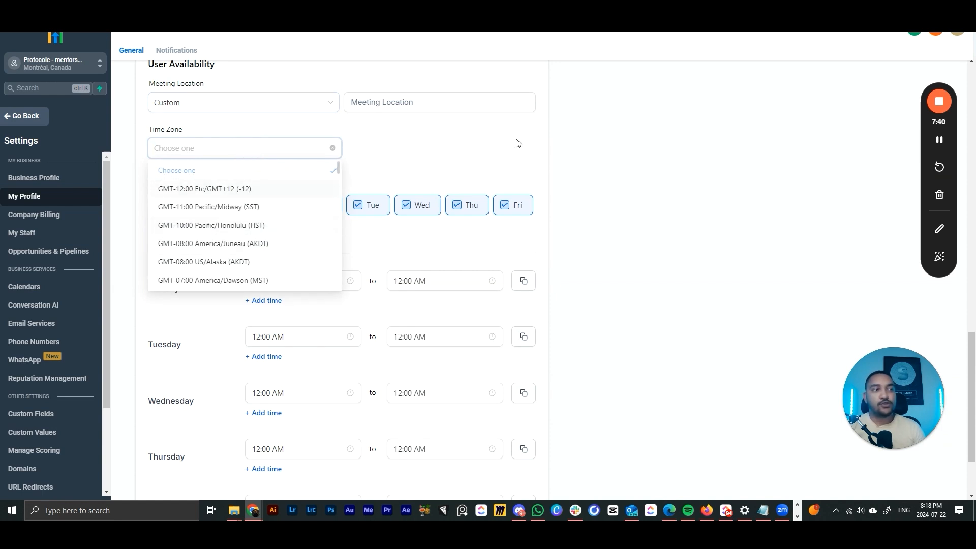
click(473, 155)
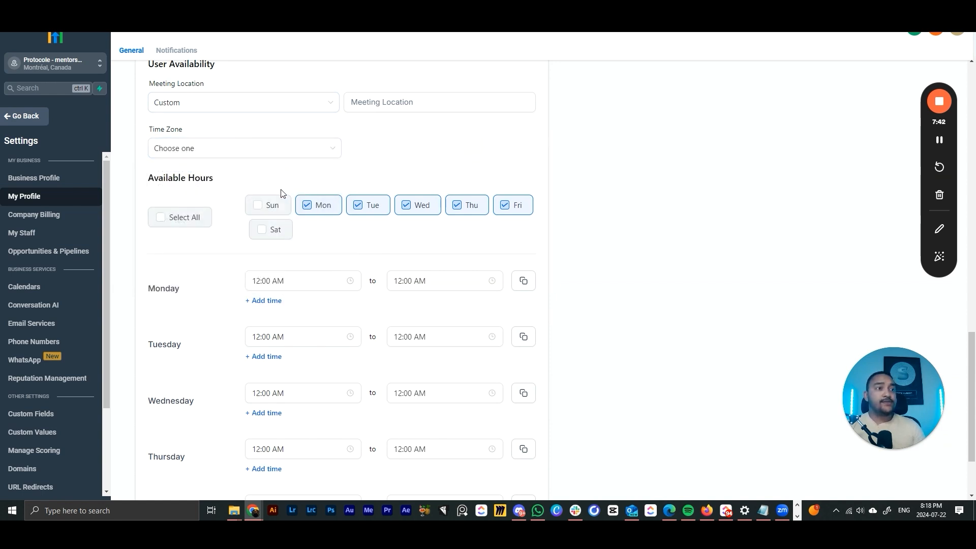
scroll(277, 193, down, 1)
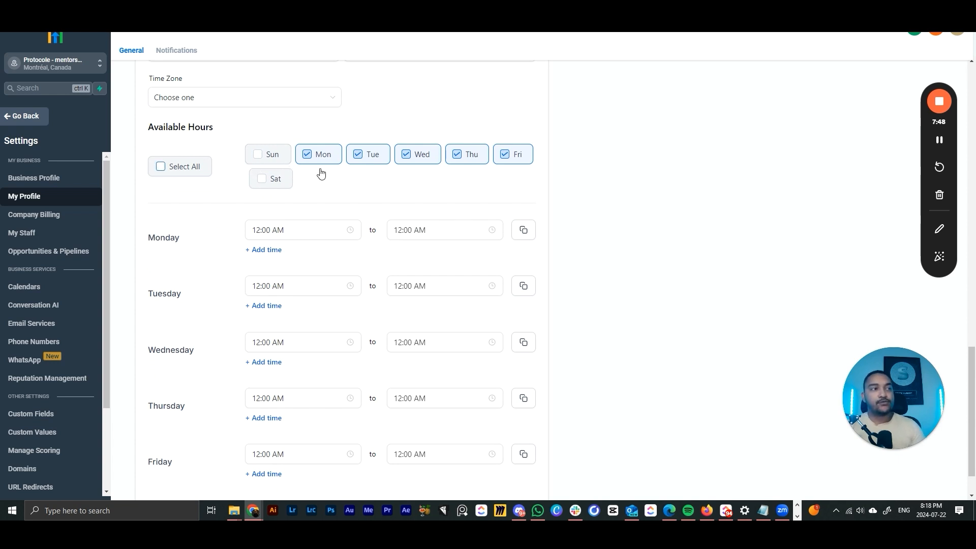
scroll(336, 173, down, 1)
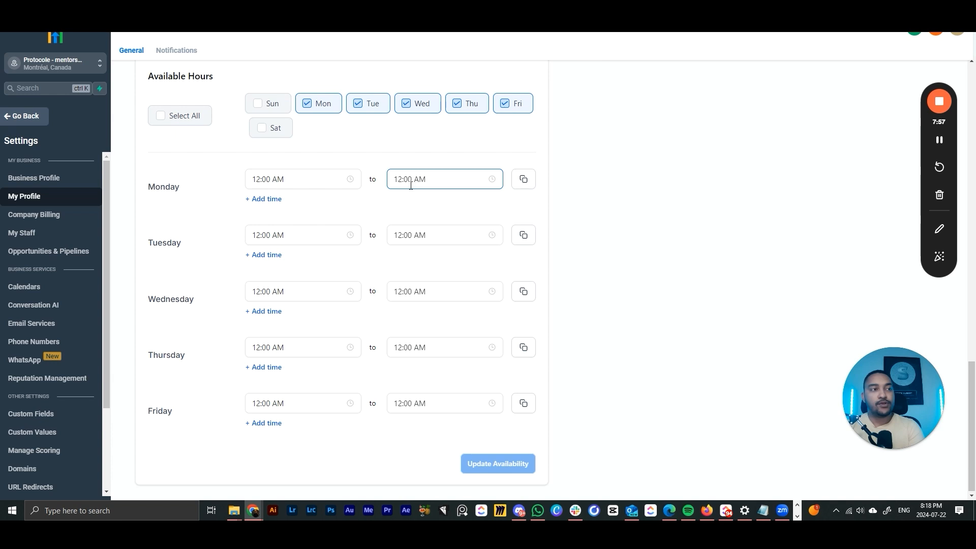
- Set Monday's hours to 07:00 AM–07:00 PM and copy them to the other weekdays
click(299, 179)
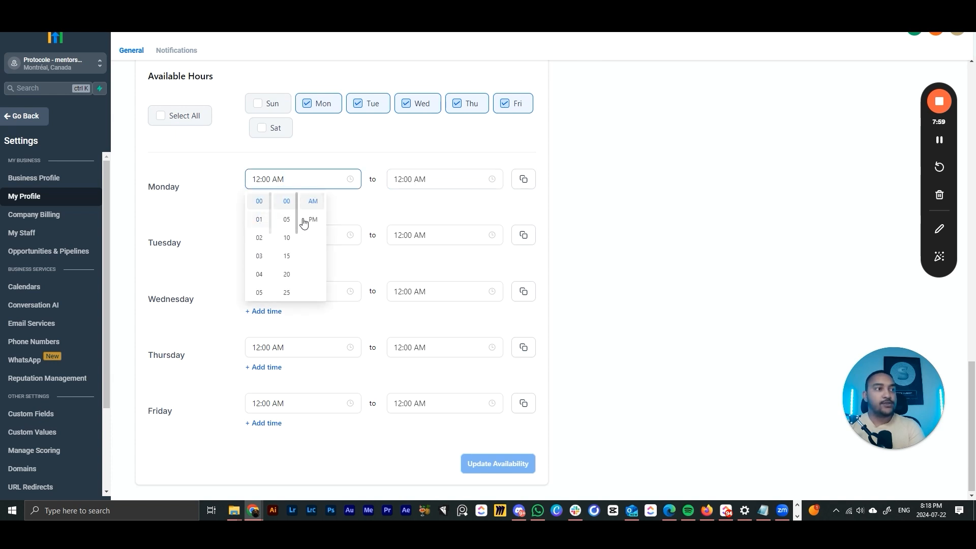
scroll(261, 239, down, 3)
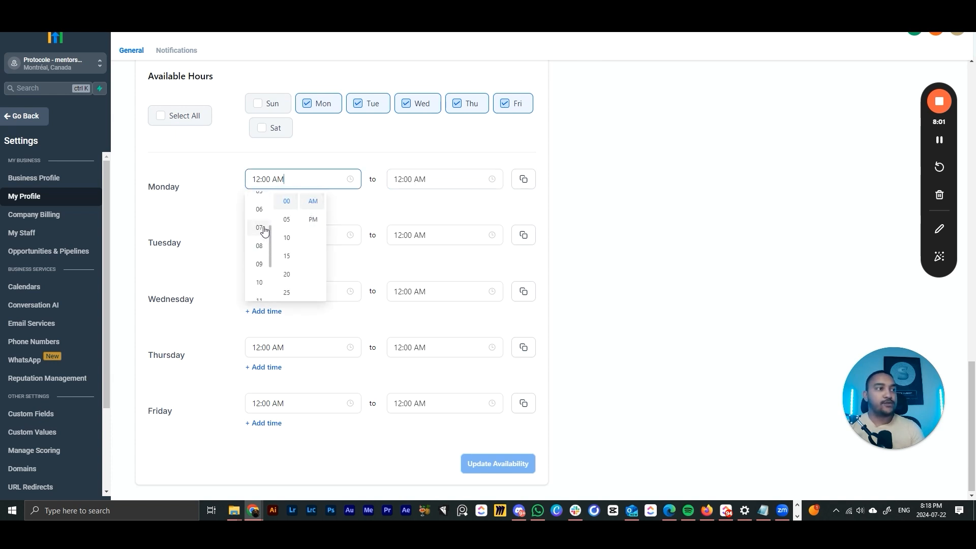
click(263, 229)
click(408, 180)
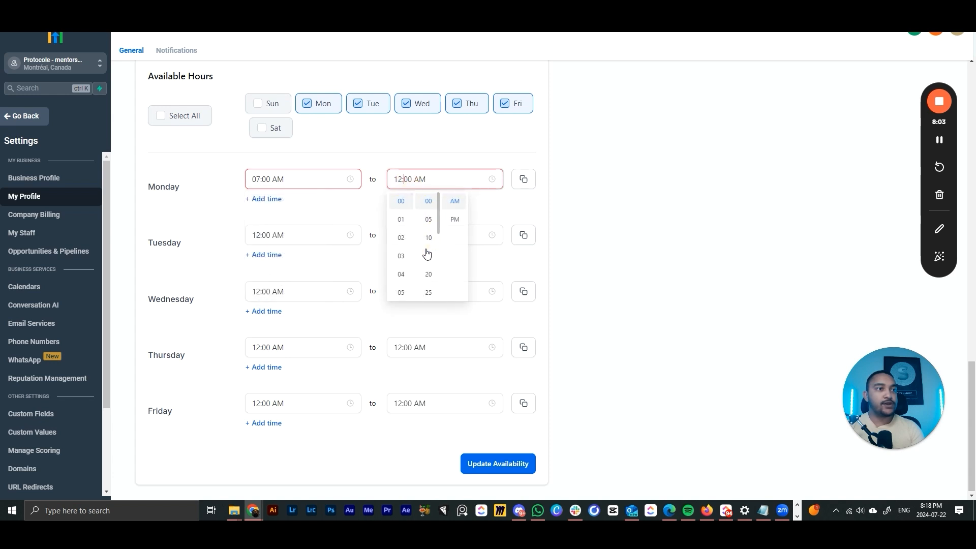
click(456, 218)
scroll(402, 236, down, 3)
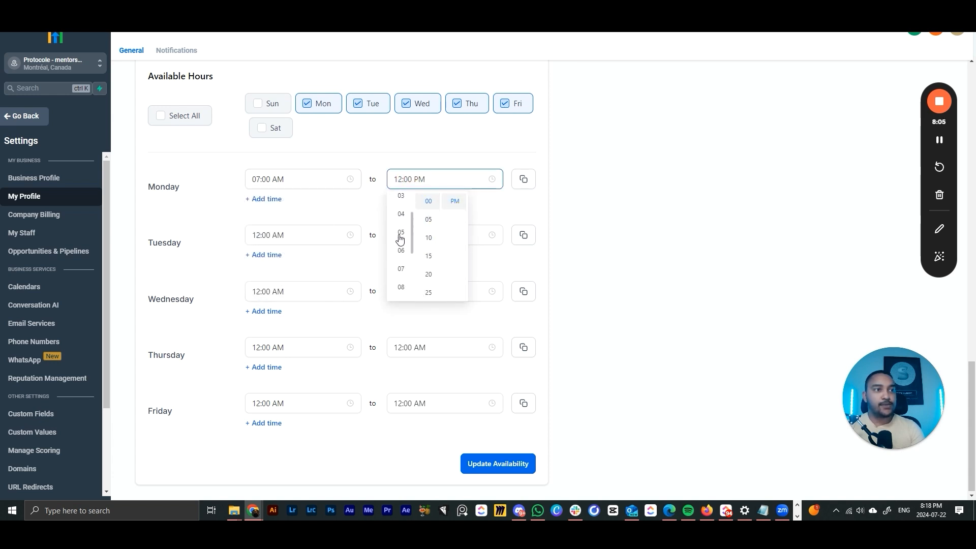
scroll(401, 244, up, 2)
click(401, 226)
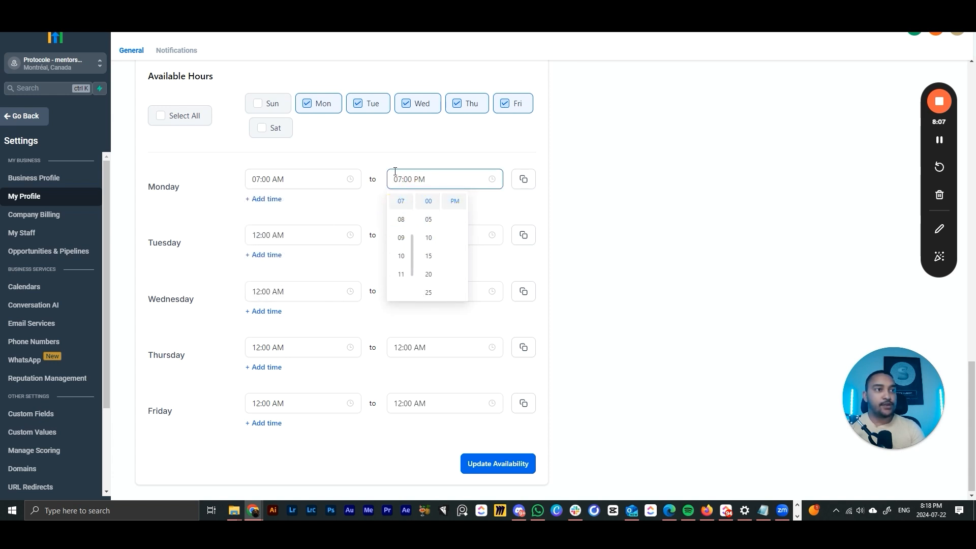
click(409, 153)
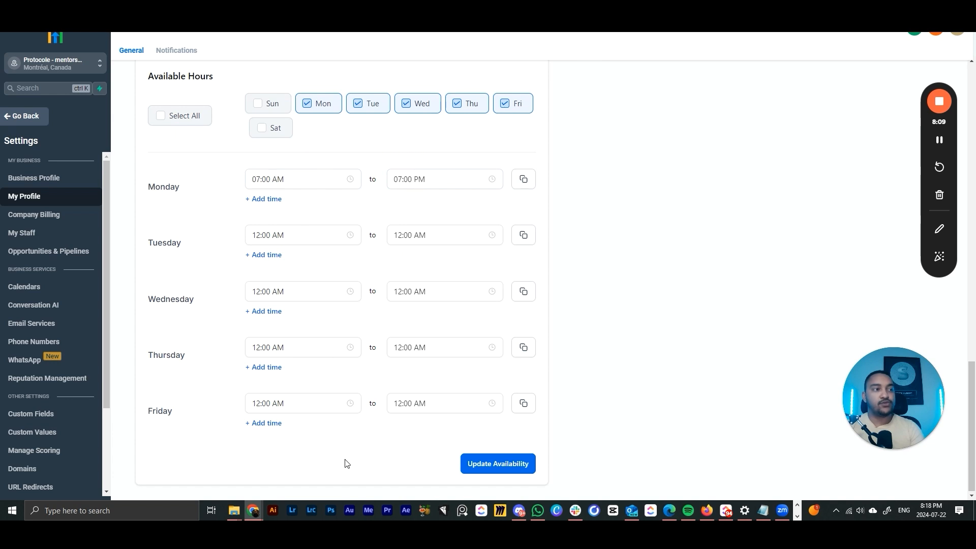
click(524, 184)
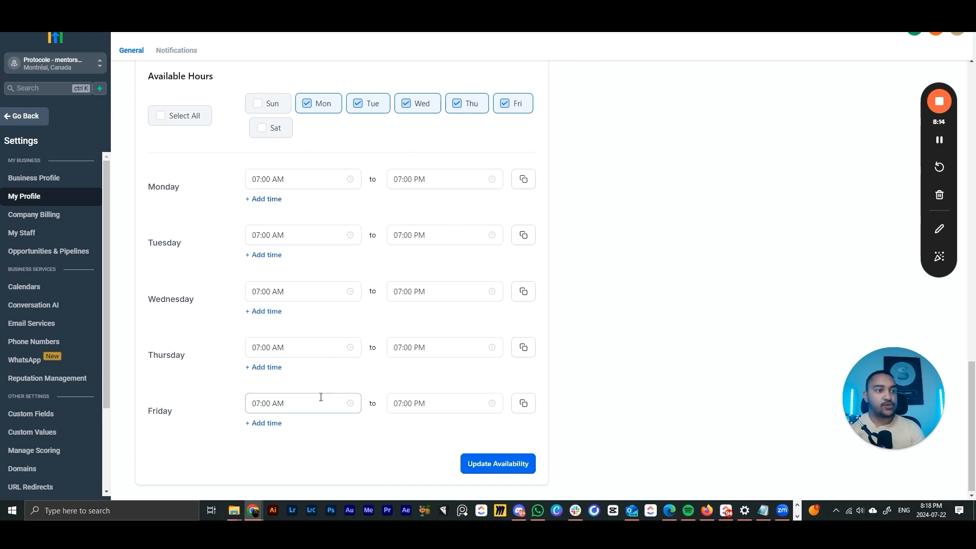
- Change Monday's end to 10:00 AM and add a second 01:00 PM–05:00 PM slot
click(399, 181)
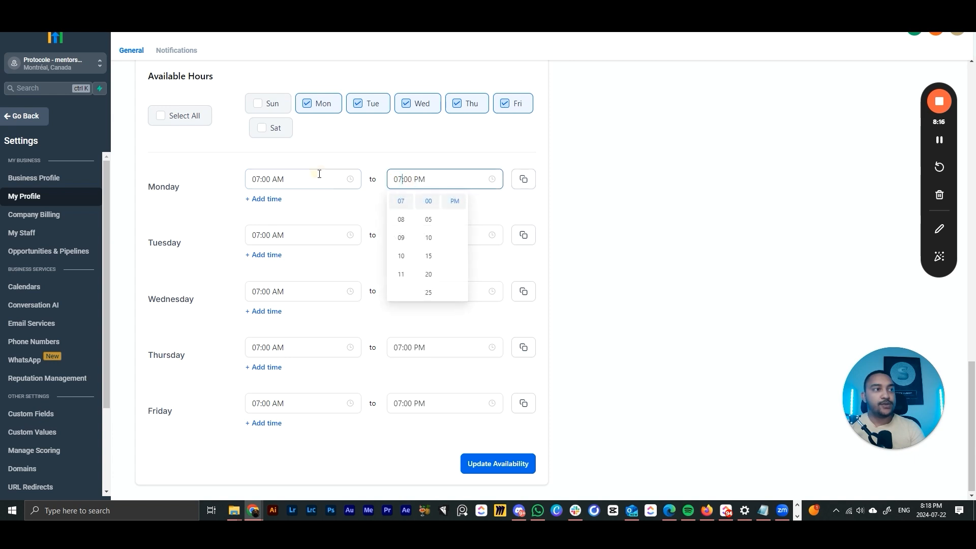
click(456, 206)
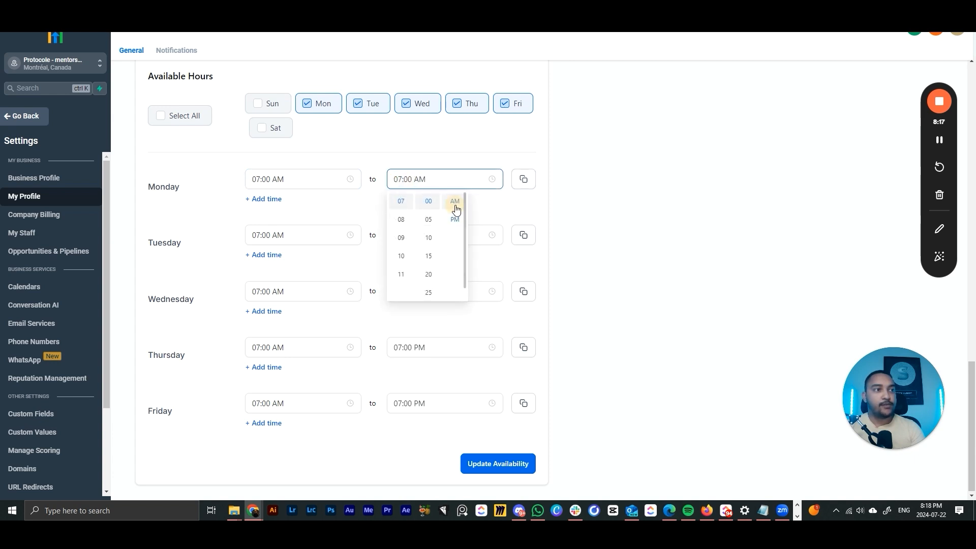
click(401, 255)
click(615, 199)
click(277, 201)
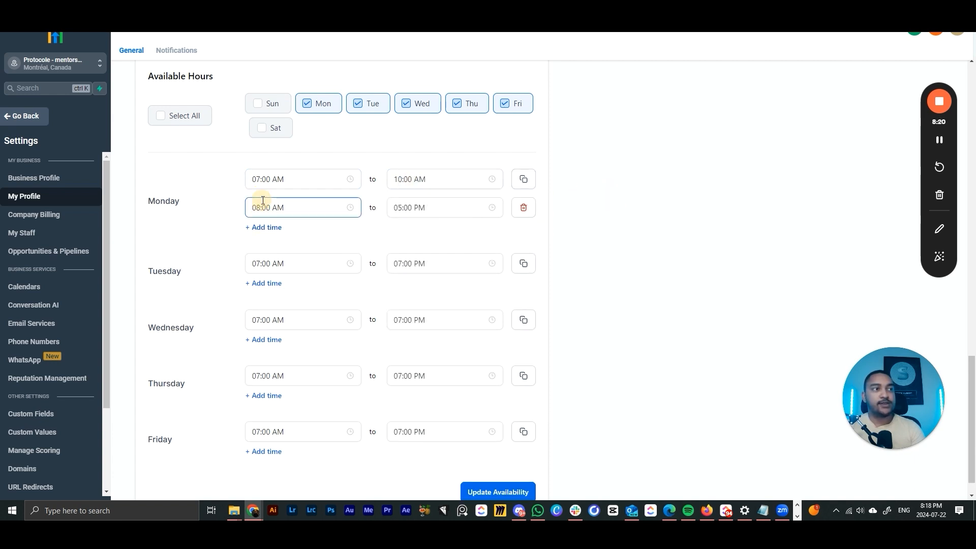
click(285, 207)
click(314, 247)
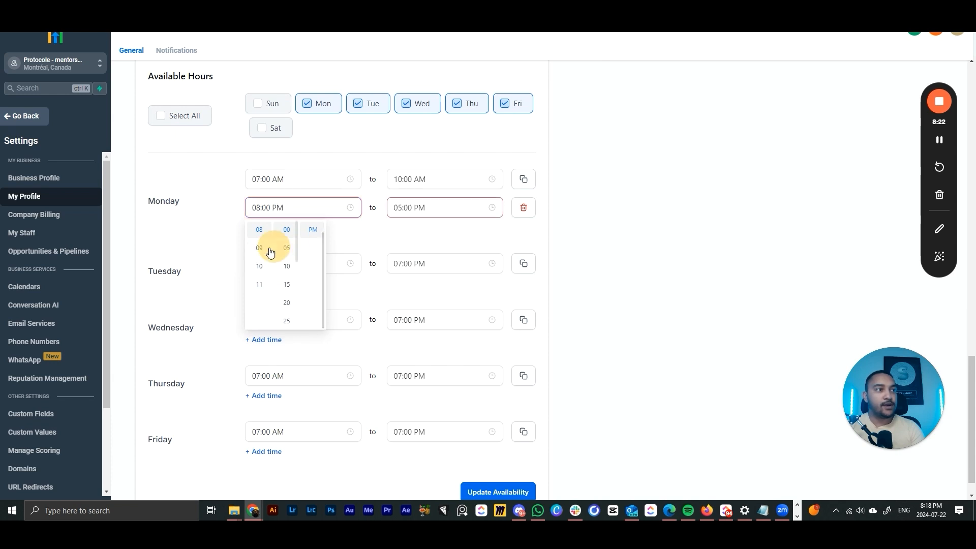
scroll(262, 247, up, 3)
scroll(265, 247, up, 2)
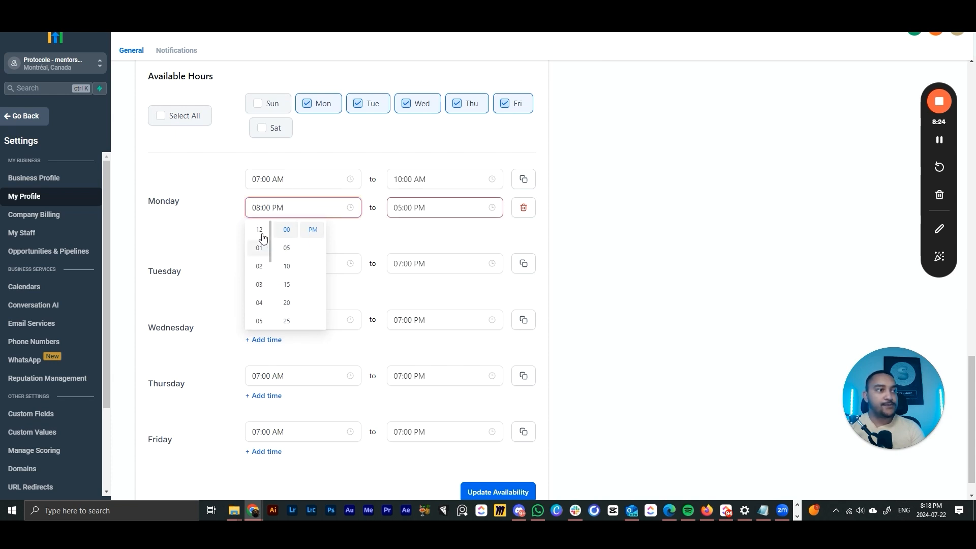
click(261, 247)
click(422, 208)
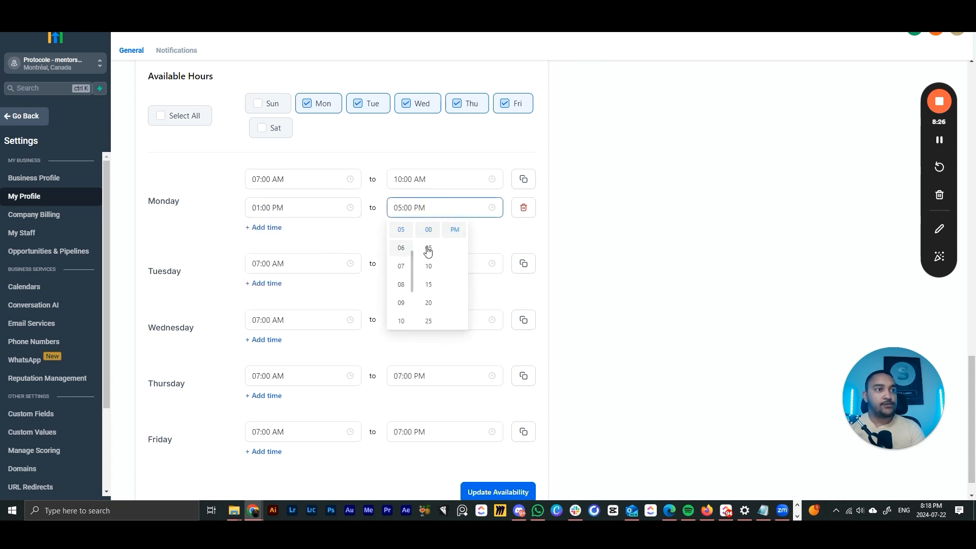
click(563, 225)
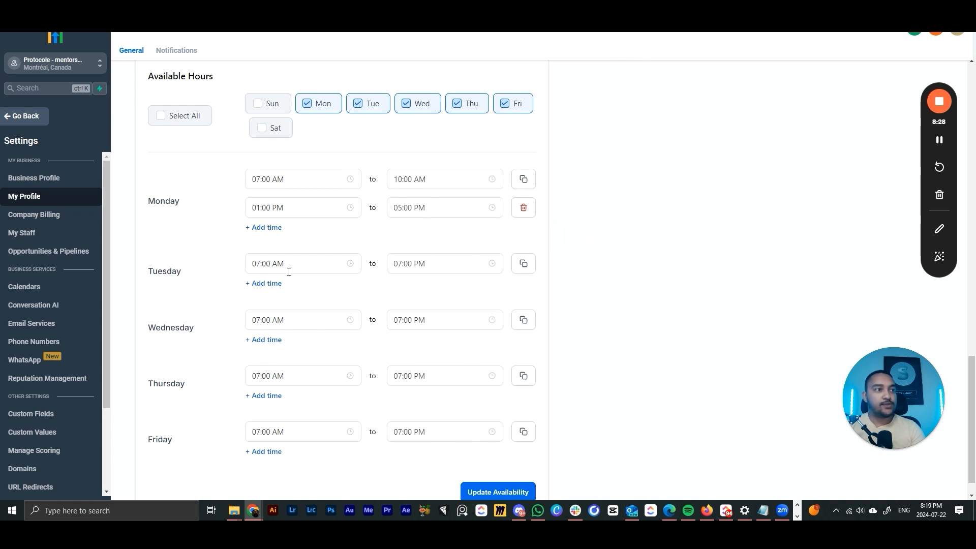
- Remove Monday's 01:00 PM–05:00 PM slot, leaving Monday at 07:00 AM–10:00 AM
click(299, 257)
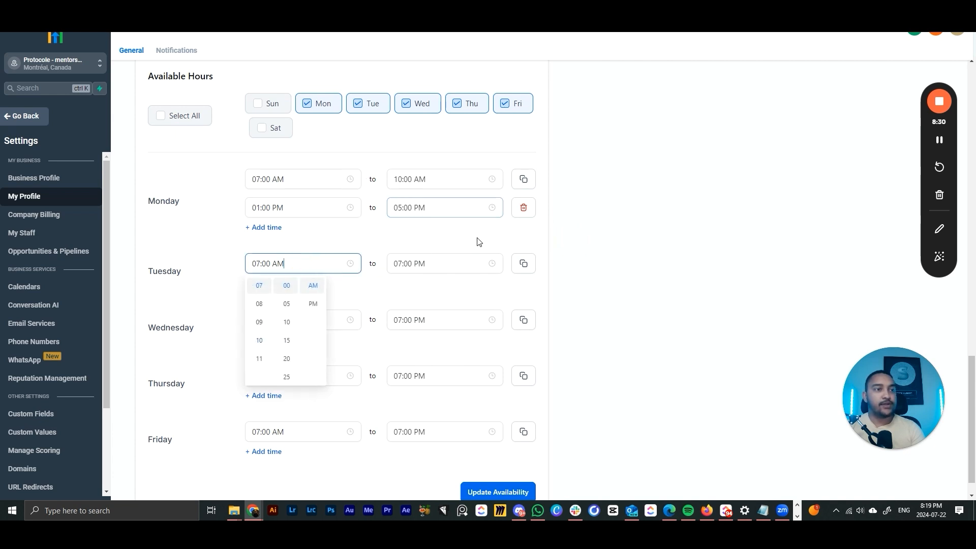
click(459, 235)
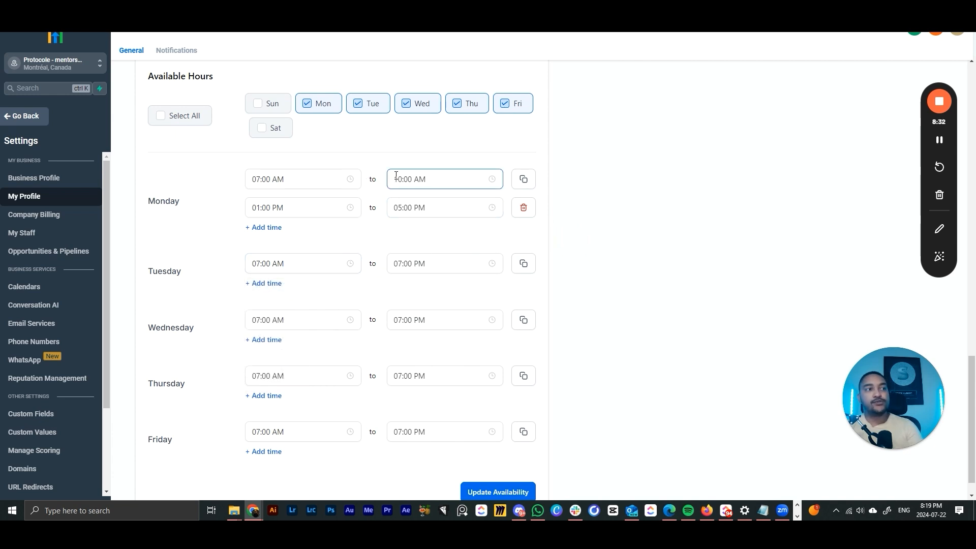
click(523, 210)
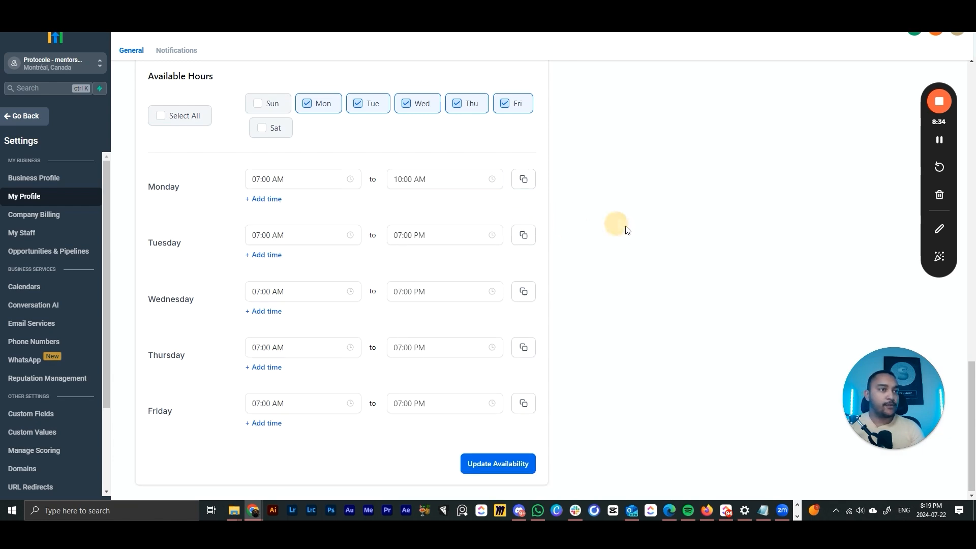
click(499, 461)
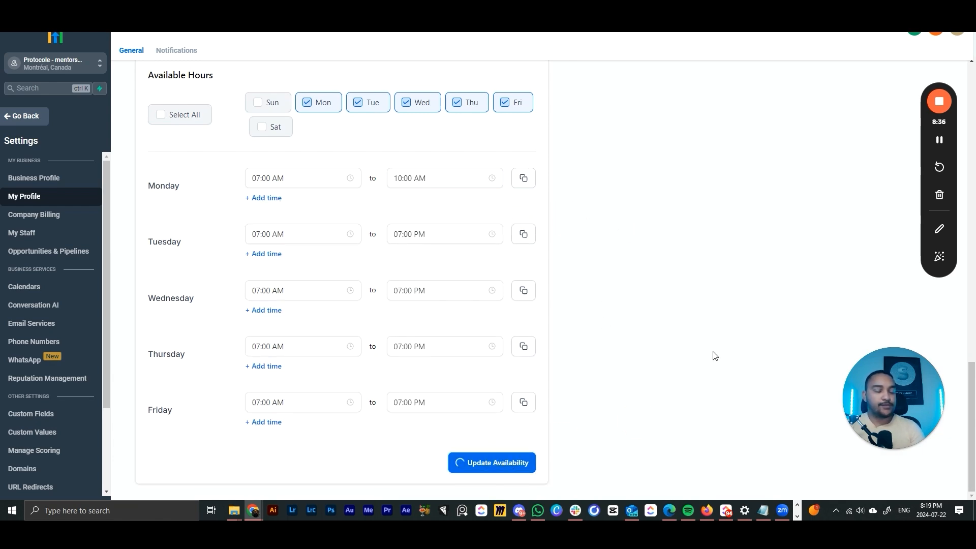
scroll(713, 355, up, 15)
- Scroll back to the top of My Profile and go to the My Staff page
scroll(716, 353, up, 3)
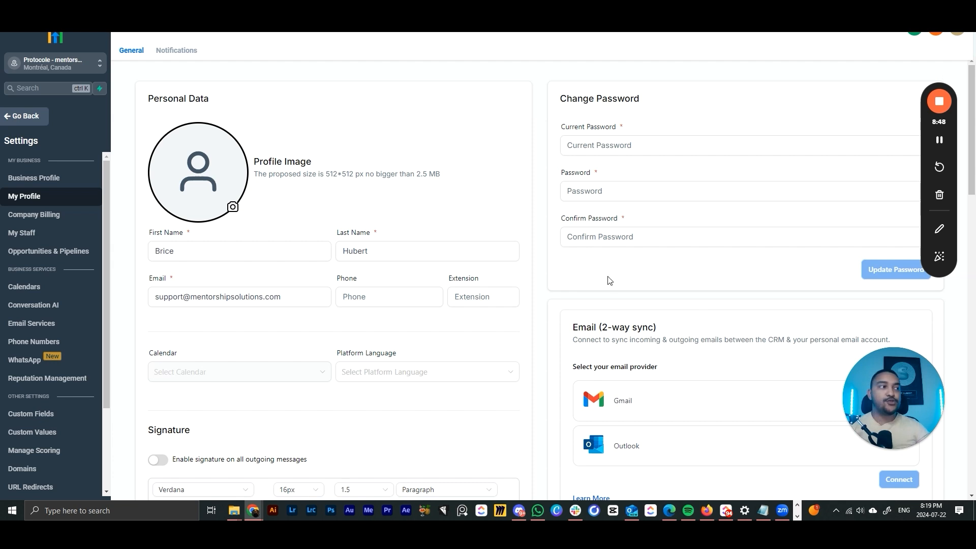
click(61, 234)
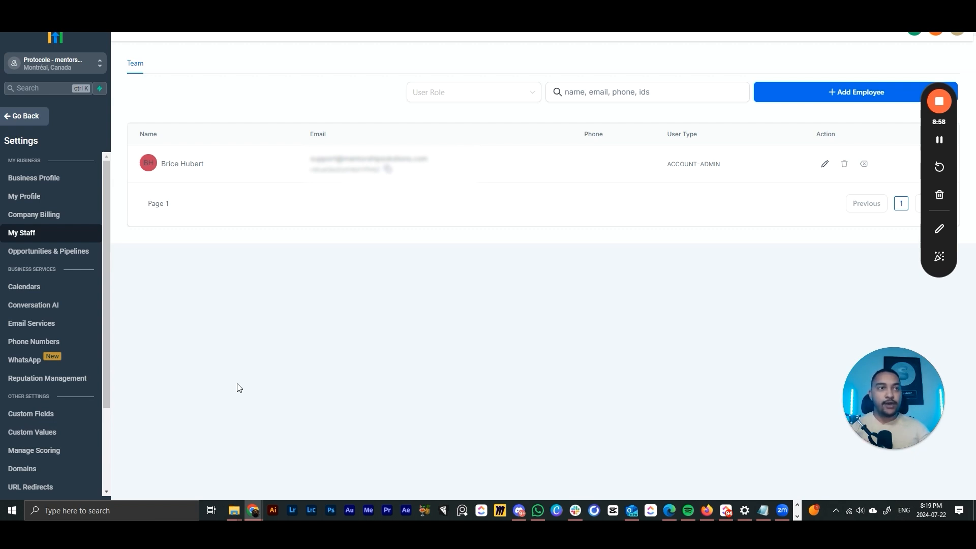
- Start a new employee and step through the First Name, Last Name and Email fields of the form
click(838, 102)
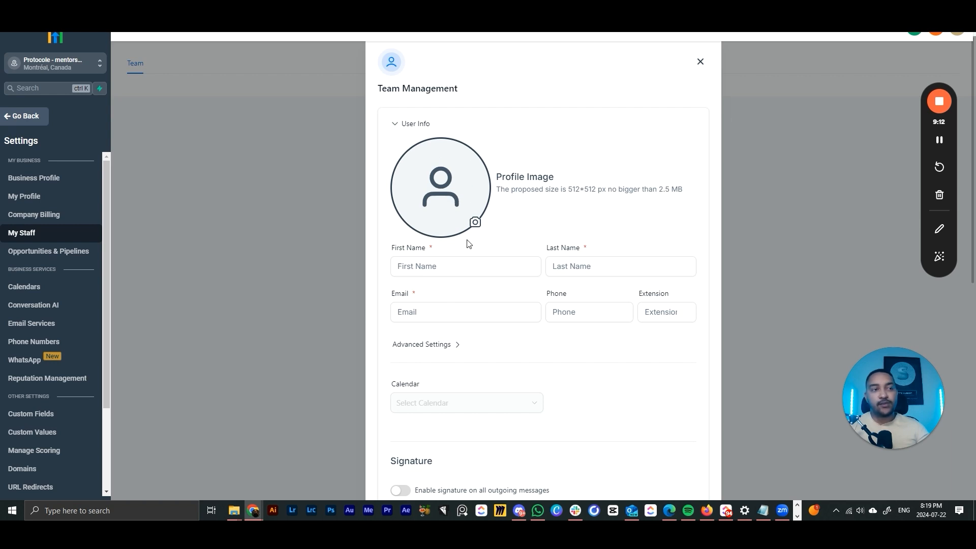
click(445, 268)
click(608, 266)
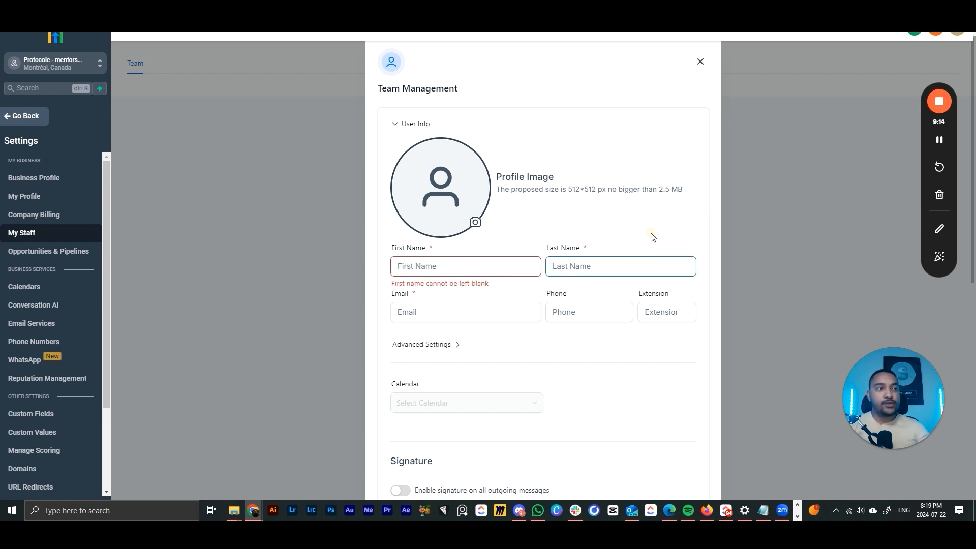
scroll(440, 256, down, 1)
click(441, 259)
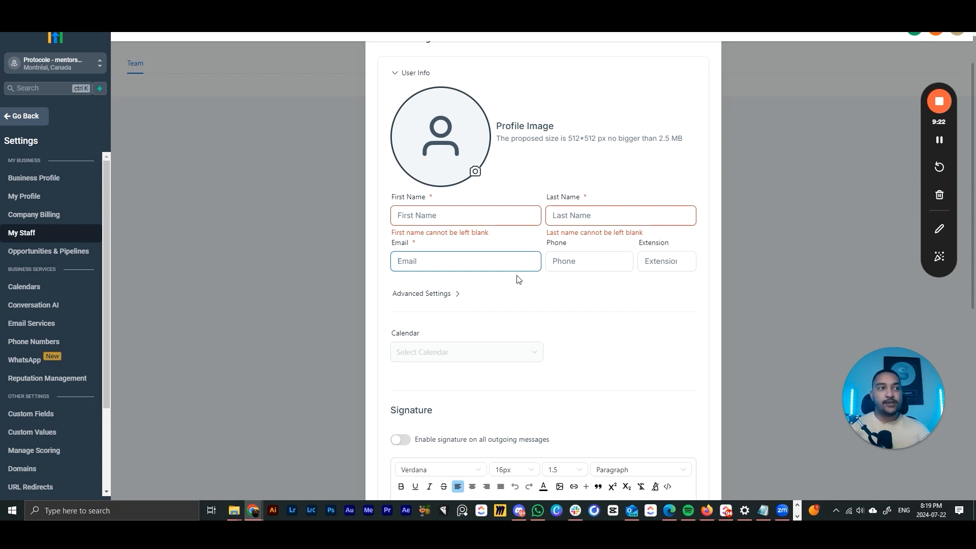
scroll(516, 279, down, 2)
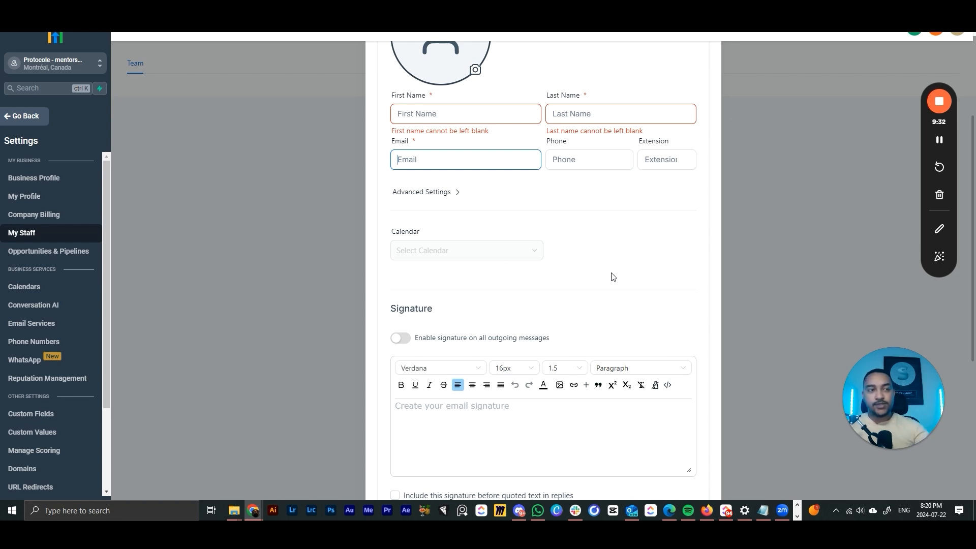
scroll(614, 268, down, 4)
scroll(481, 152, up, 1)
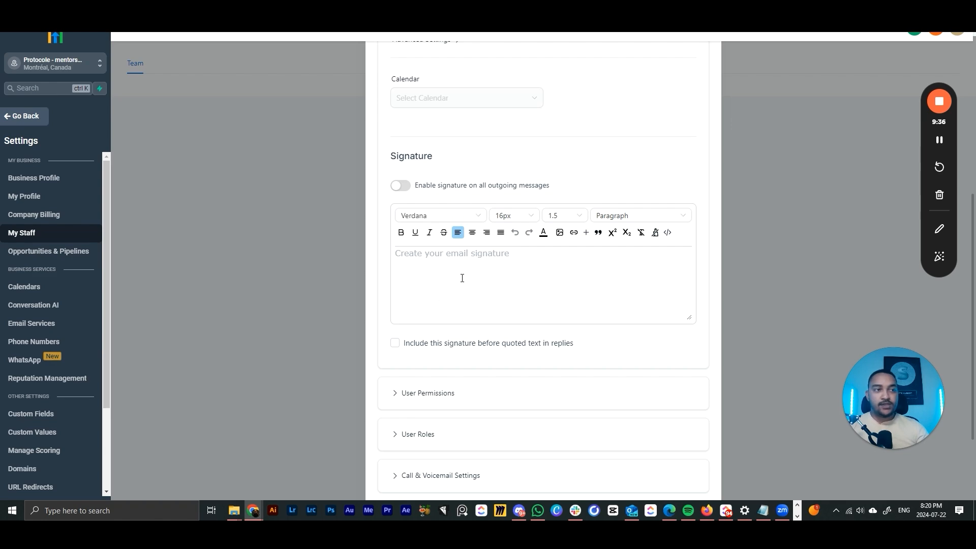
scroll(461, 278, down, 3)
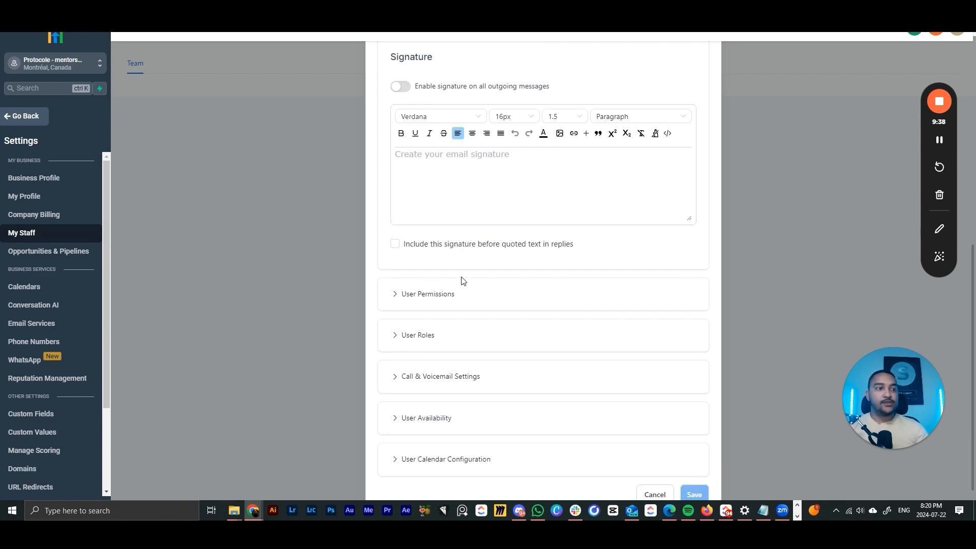
- Expand User Permissions and User Roles and set the new employee's role to User
click(423, 319)
click(443, 284)
scroll(467, 310, down, 8)
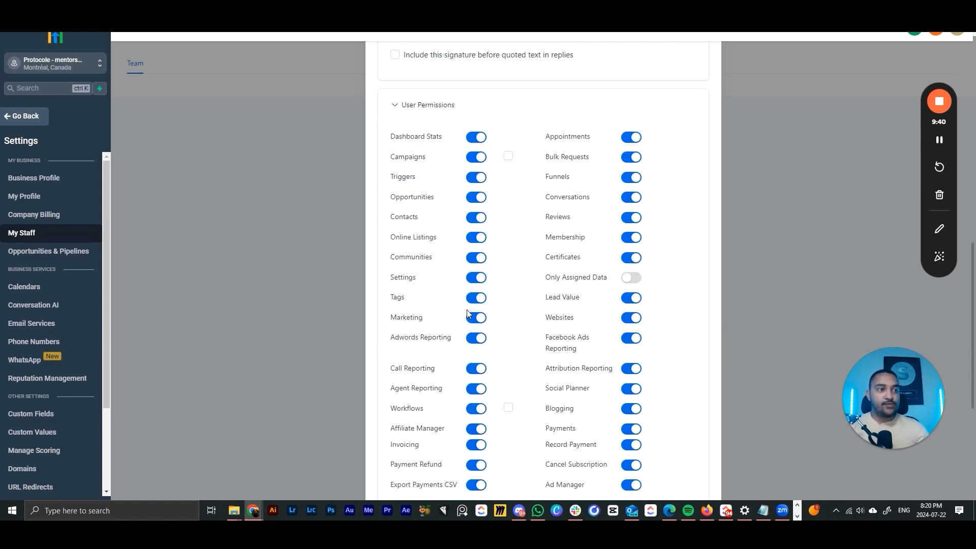
click(419, 329)
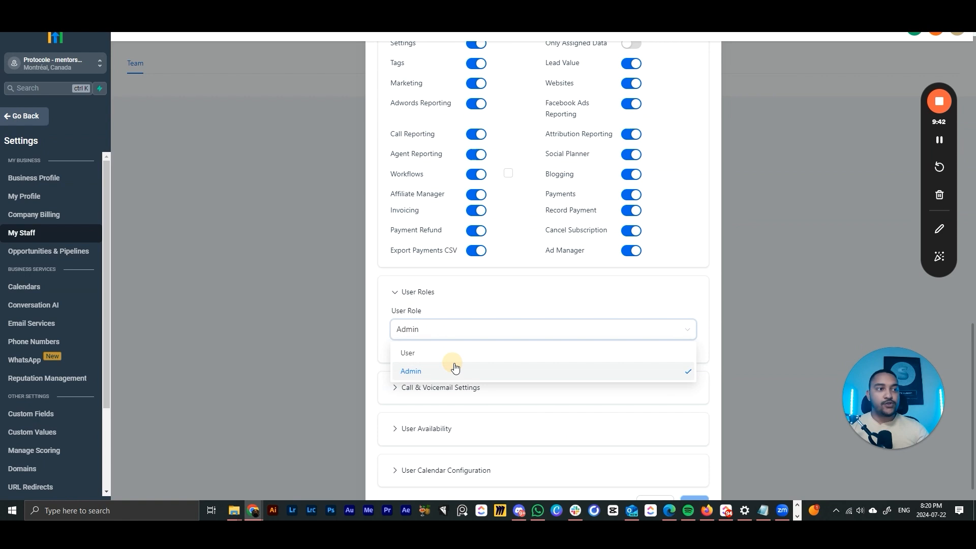
click(423, 355)
click(420, 370)
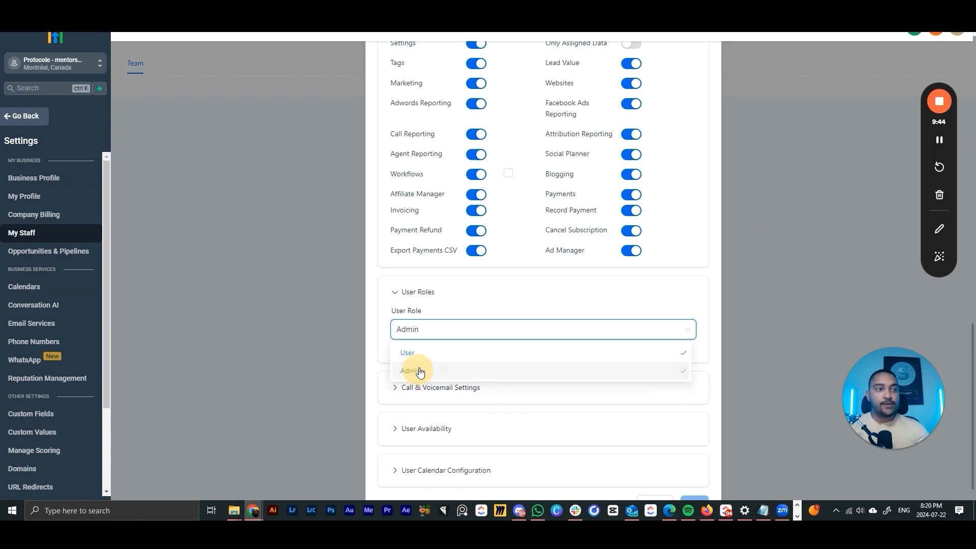
click(436, 333)
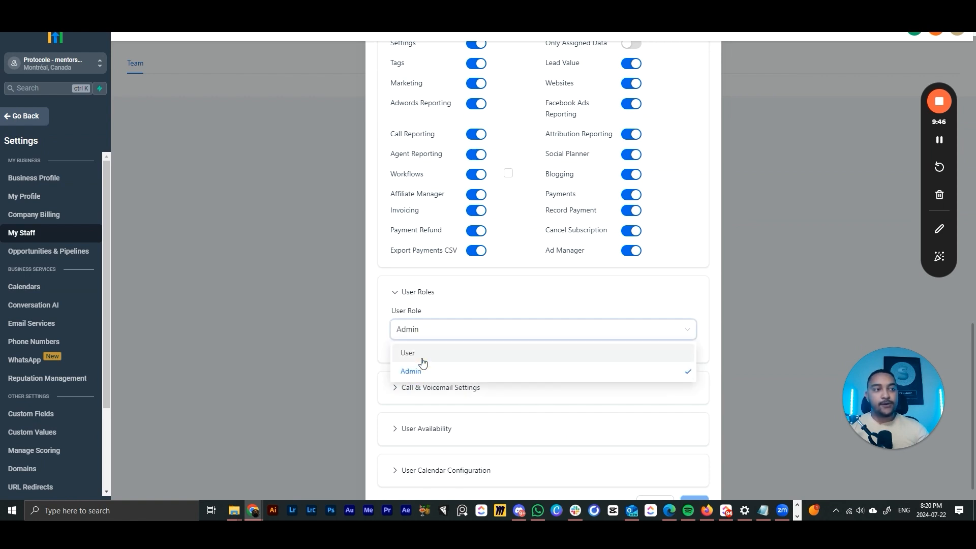
click(423, 355)
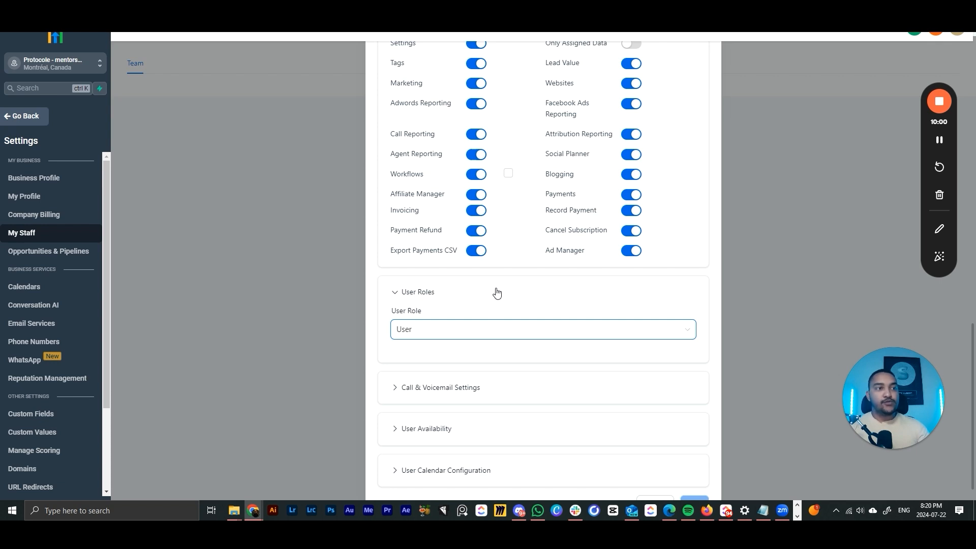
- Keep the role as User and turn off Funnels, Websites, Marketing and Social Planner permissions
click(418, 331)
click(440, 335)
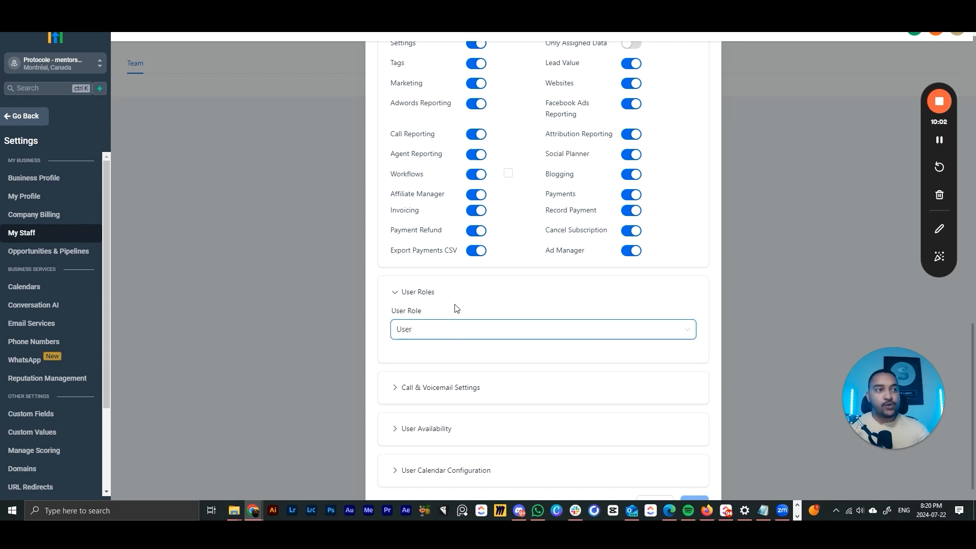
scroll(424, 253, up, 3)
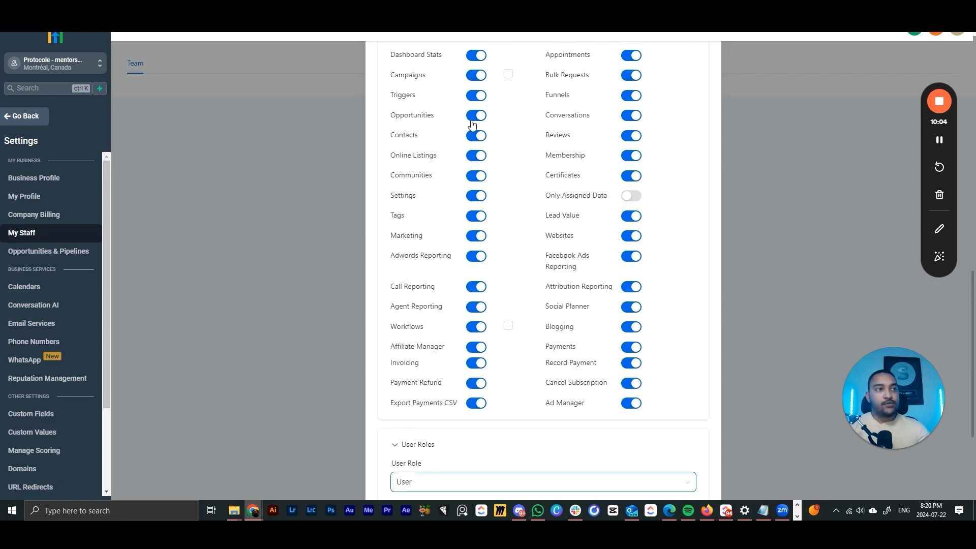
scroll(457, 204, up, 2)
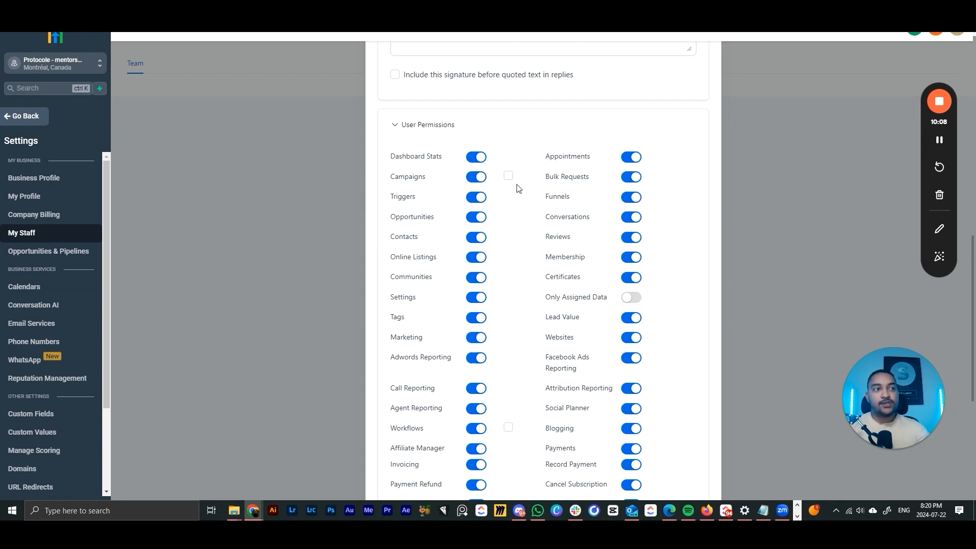
click(636, 200)
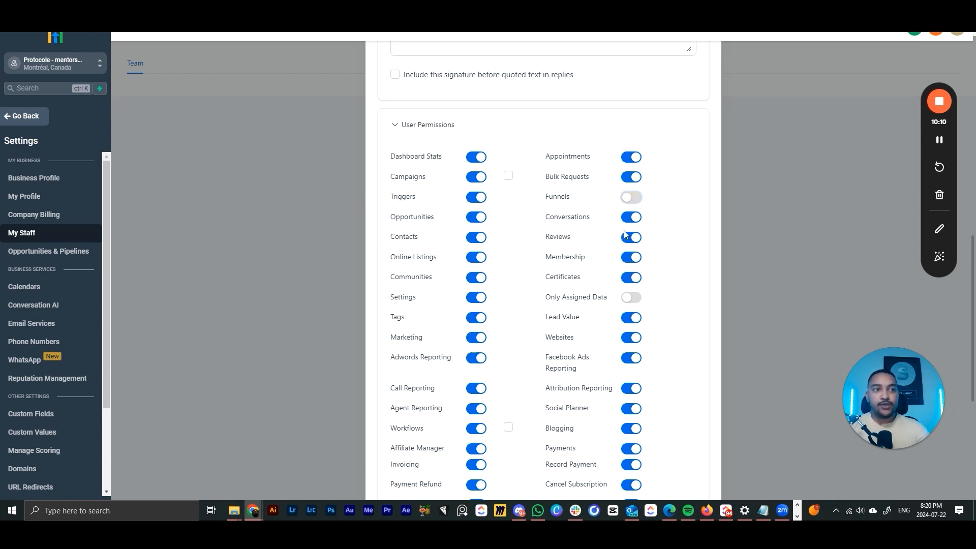
scroll(626, 235, down, 1)
click(633, 287)
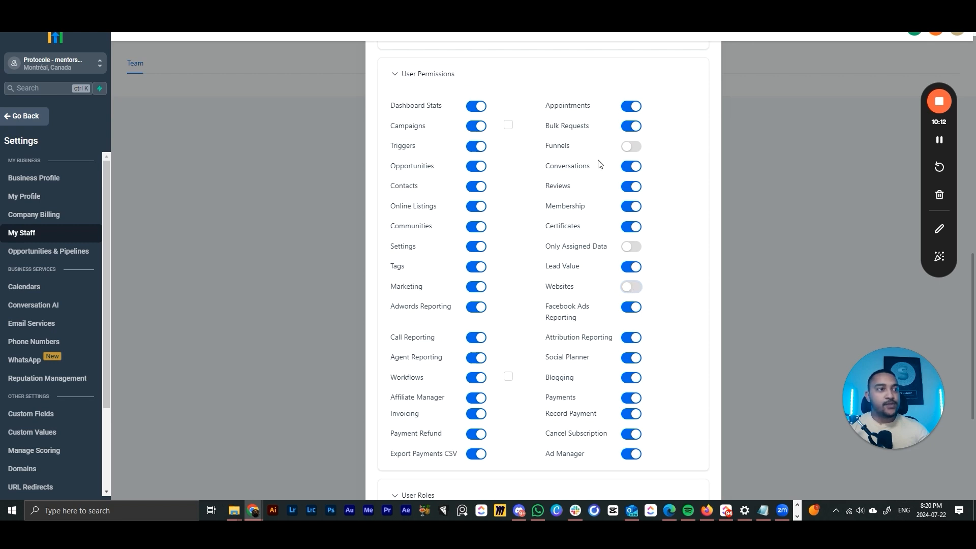
click(475, 288)
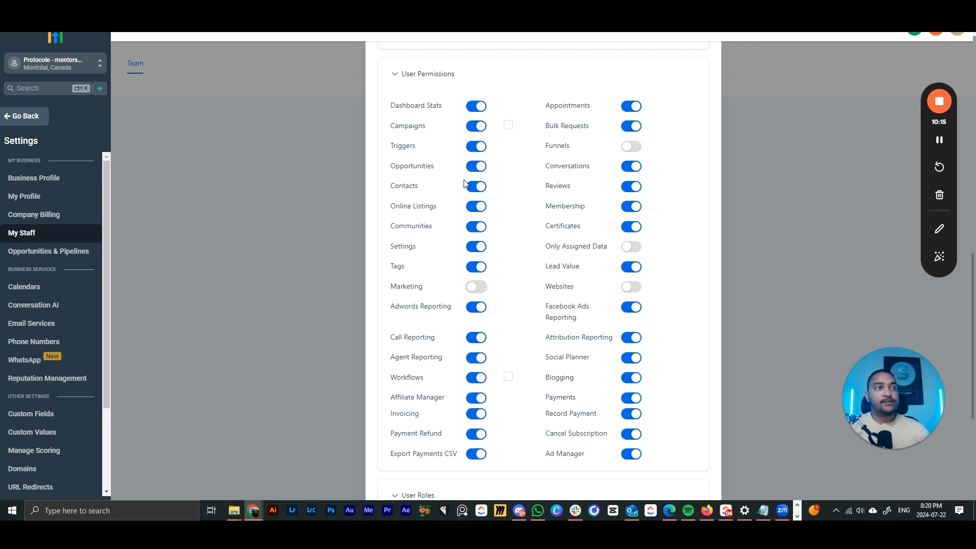
click(631, 359)
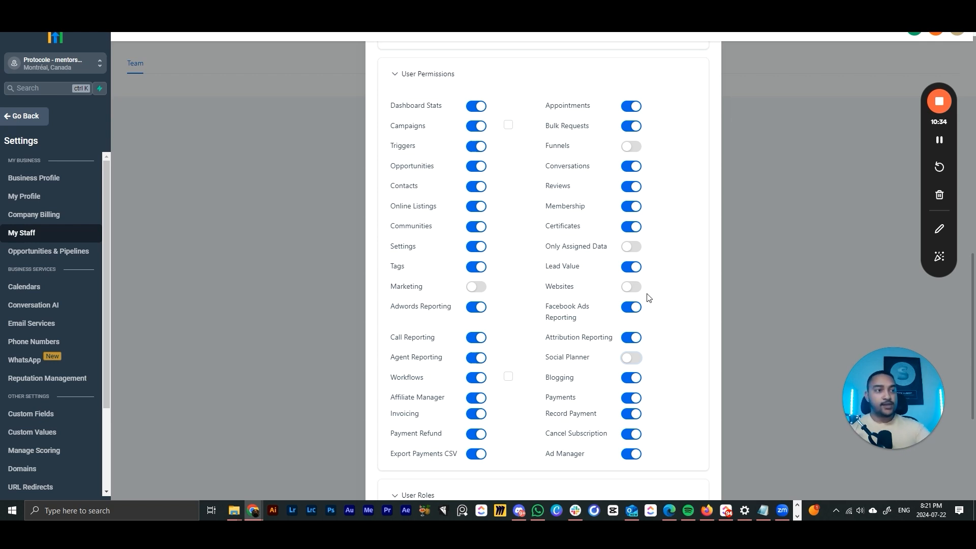
- Switch the new employee's role back to Admin
scroll(649, 298, down, 5)
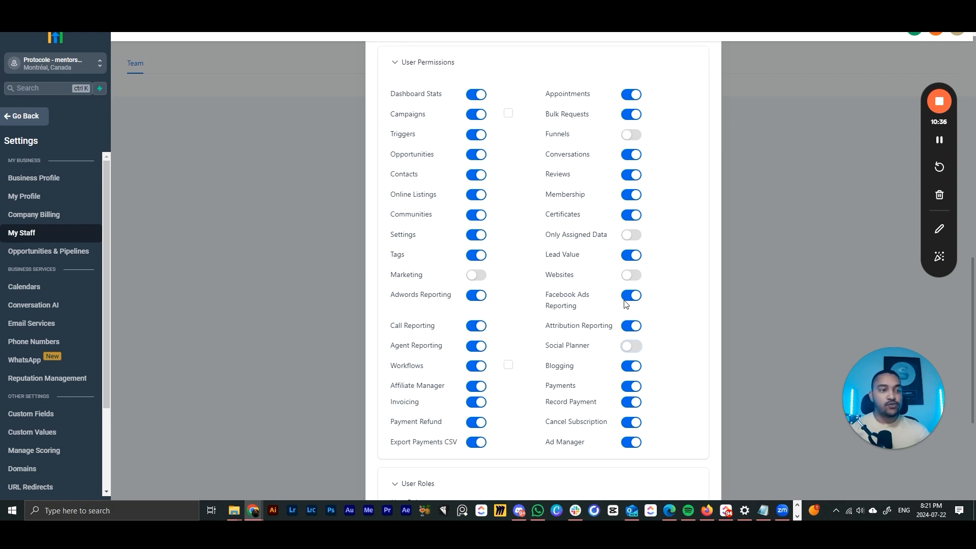
click(427, 304)
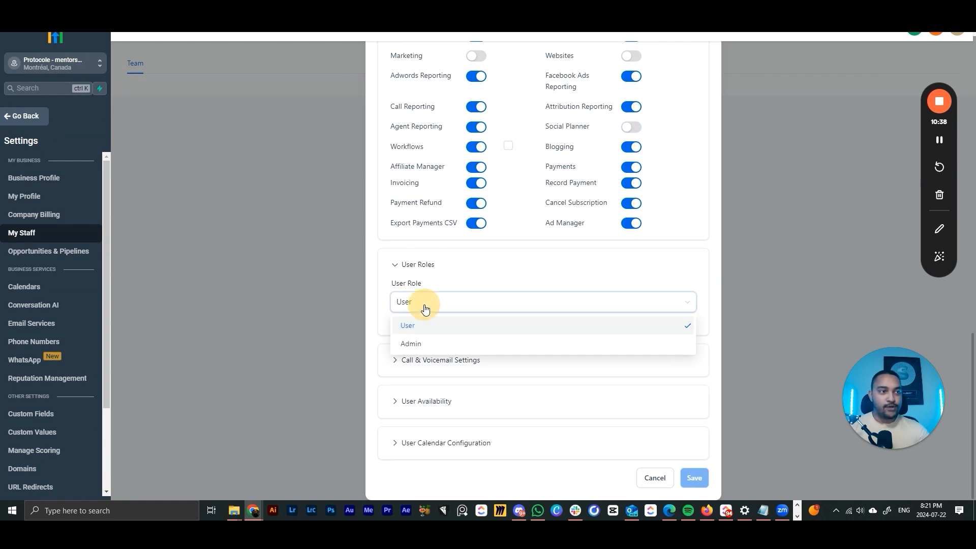
click(435, 345)
scroll(654, 240, up, 5)
scroll(605, 273, down, 5)
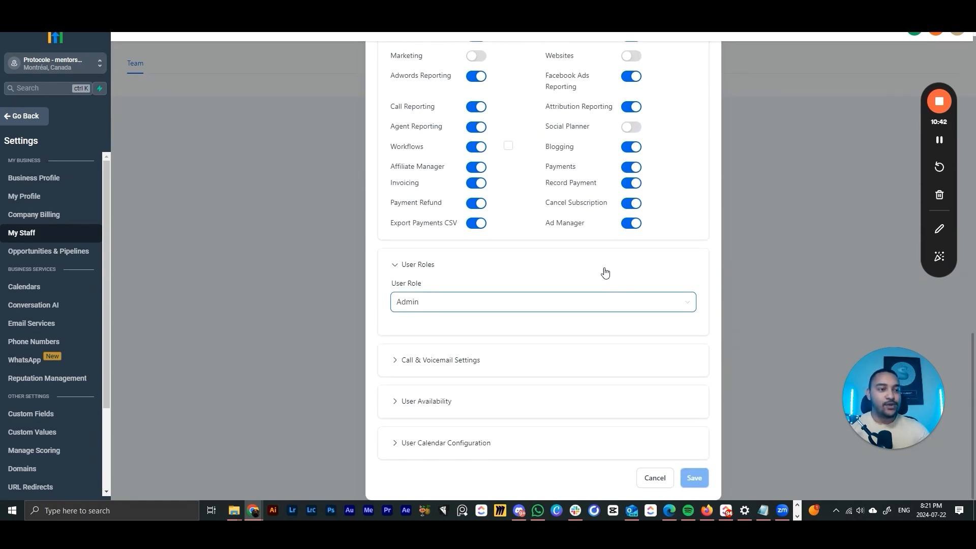
- Look over the call and voicemail and user availability sections of the employee form
click(421, 362)
click(423, 361)
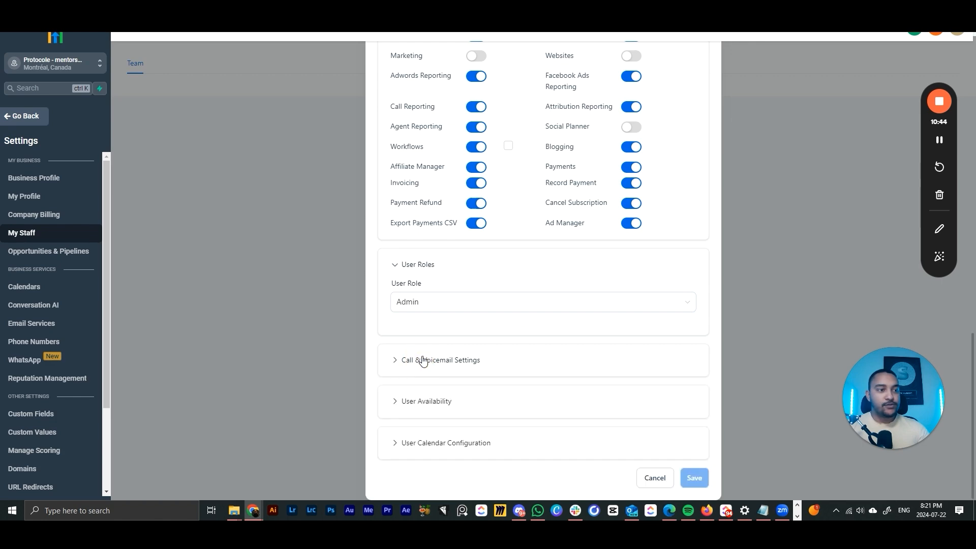
click(428, 401)
scroll(543, 388, down, 5)
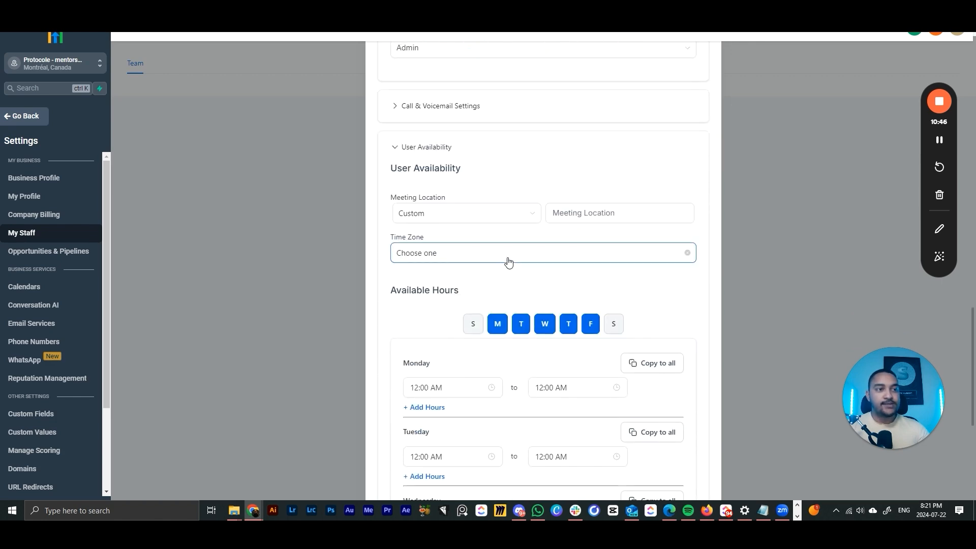
scroll(508, 364, down, 3)
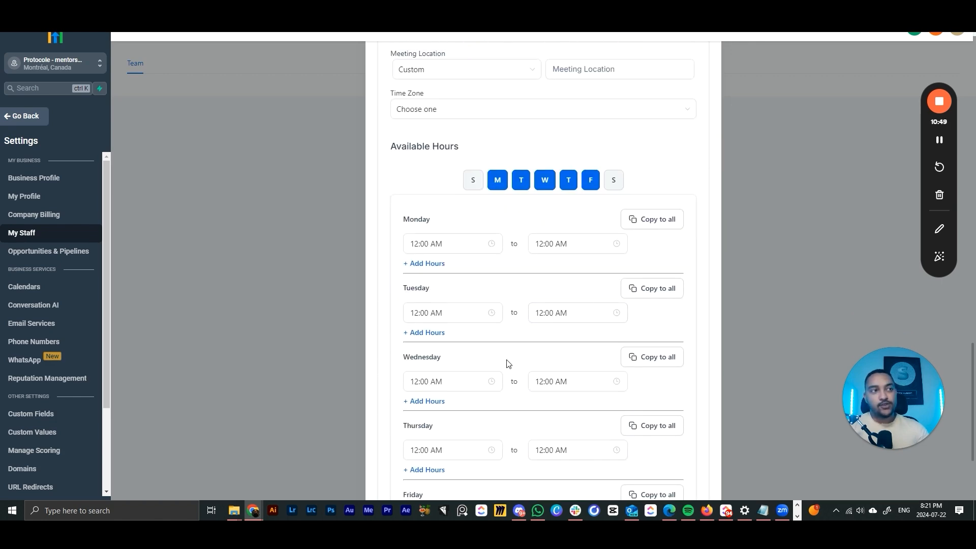
scroll(509, 364, up, 3)
click(427, 152)
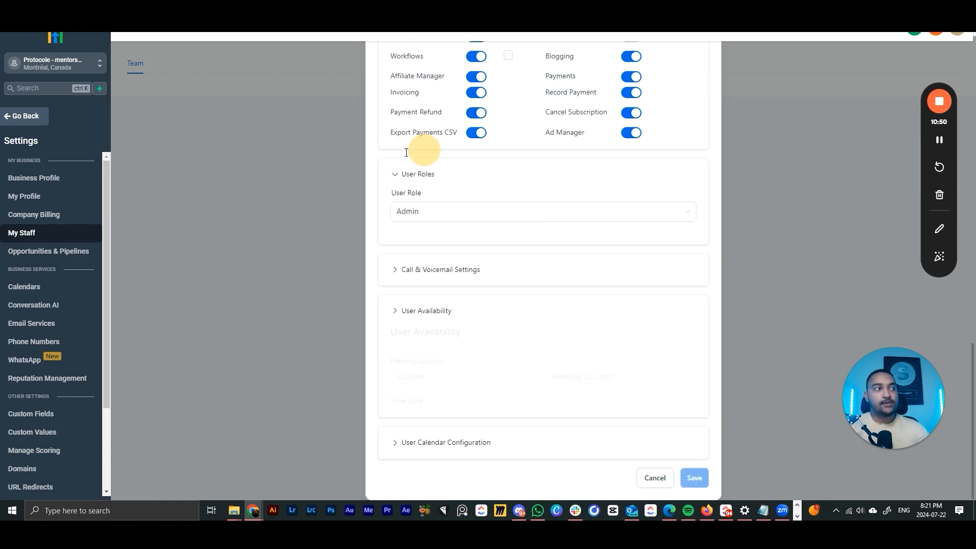
- Check the user calendar configuration, then close the new employee form without saving
click(458, 437)
scroll(494, 410, down, 5)
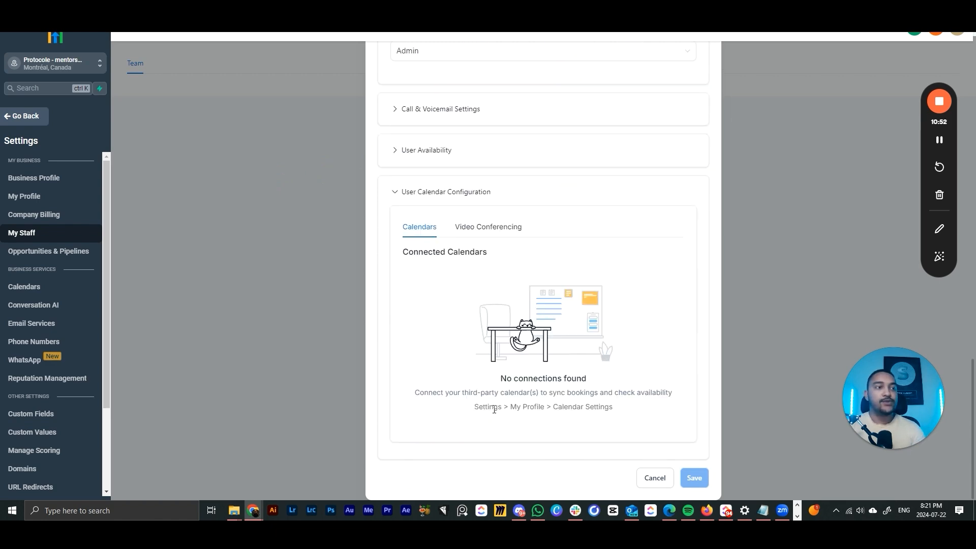
click(424, 194)
scroll(656, 359, up, 5)
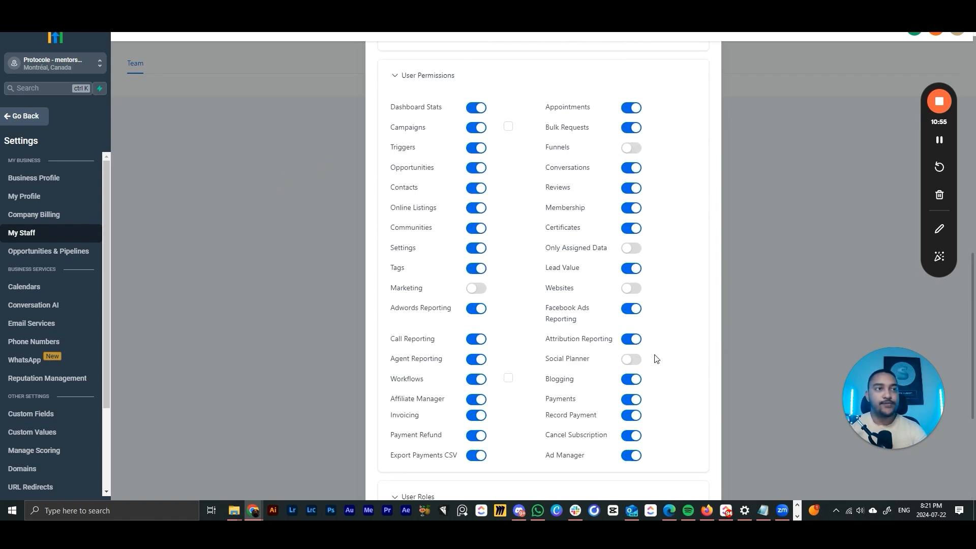
scroll(656, 359, up, 10)
click(695, 65)
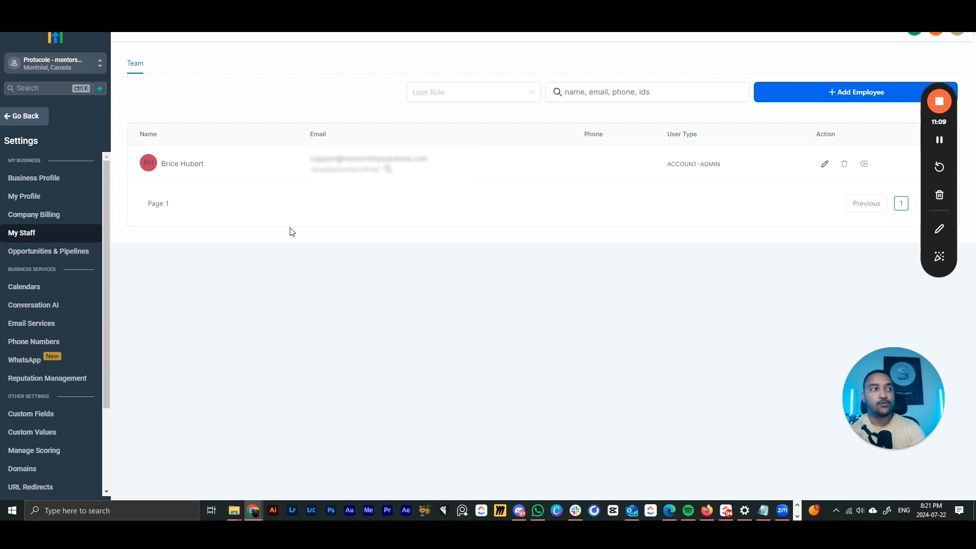
- Open Company Billing and review its add payment method prompt, then scroll the sidebar
click(63, 220)
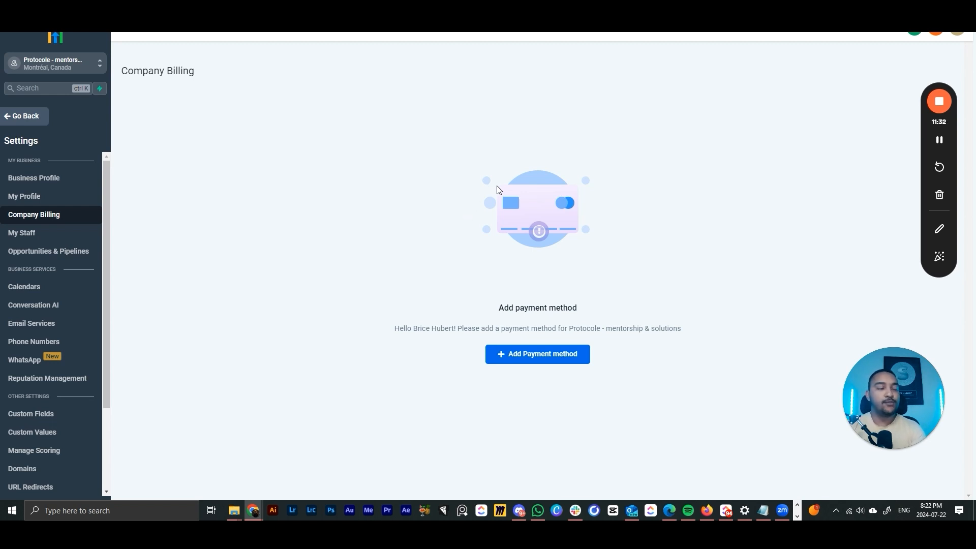
drag(395, 173, 658, 333)
click(644, 213)
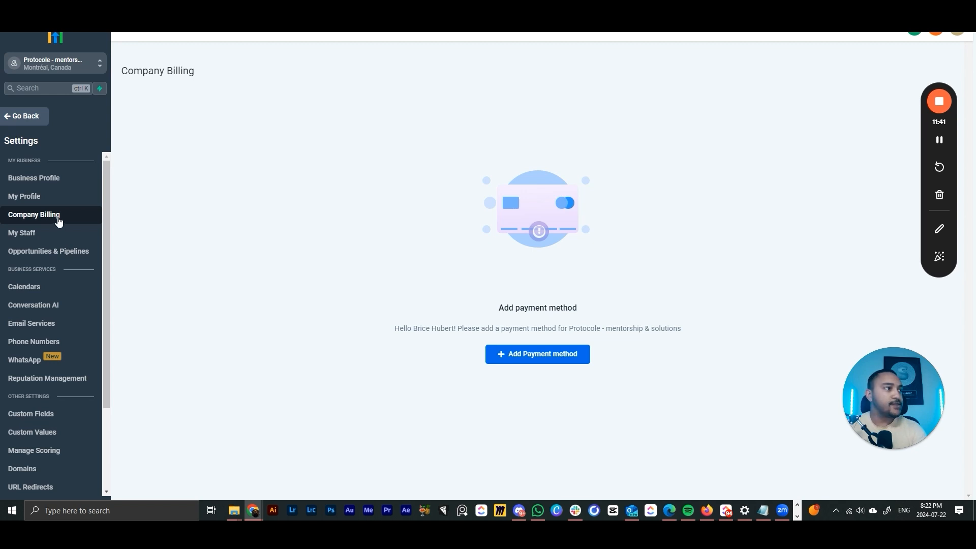
scroll(55, 224, down, 1)
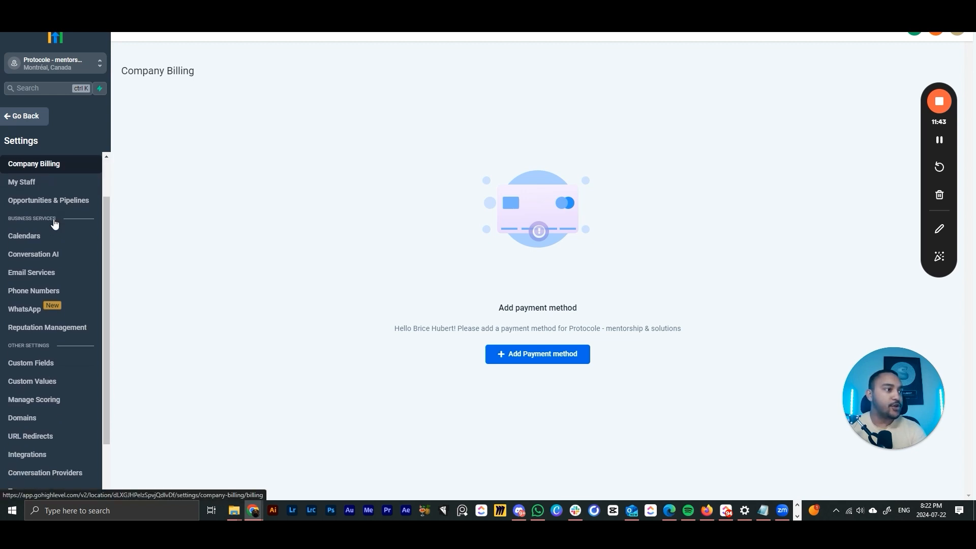
scroll(55, 224, down, 1)
scroll(55, 224, up, 1)
scroll(56, 228, down, 1)
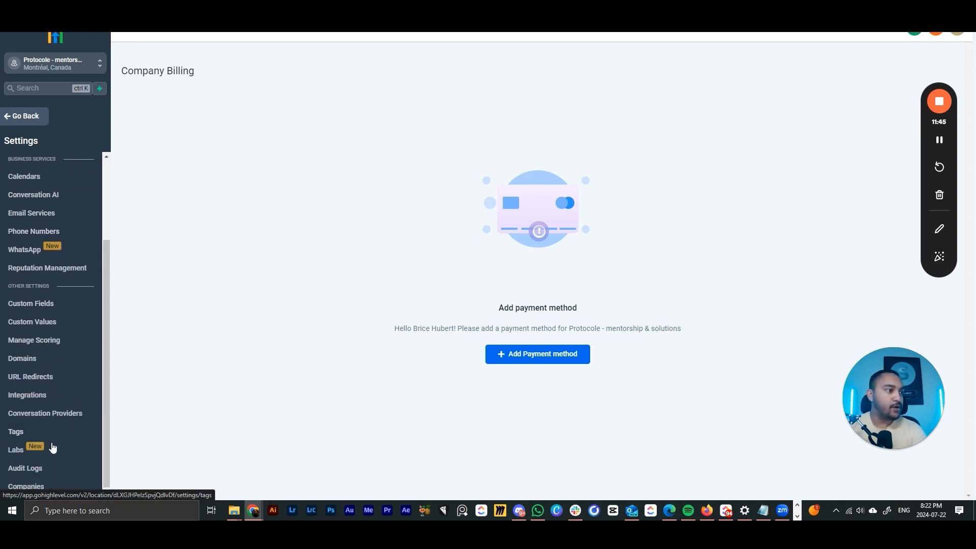
- Open Integrations and browse the Google, Facebook, QuickBooks, Stripe and Shopify connection cards
click(42, 400)
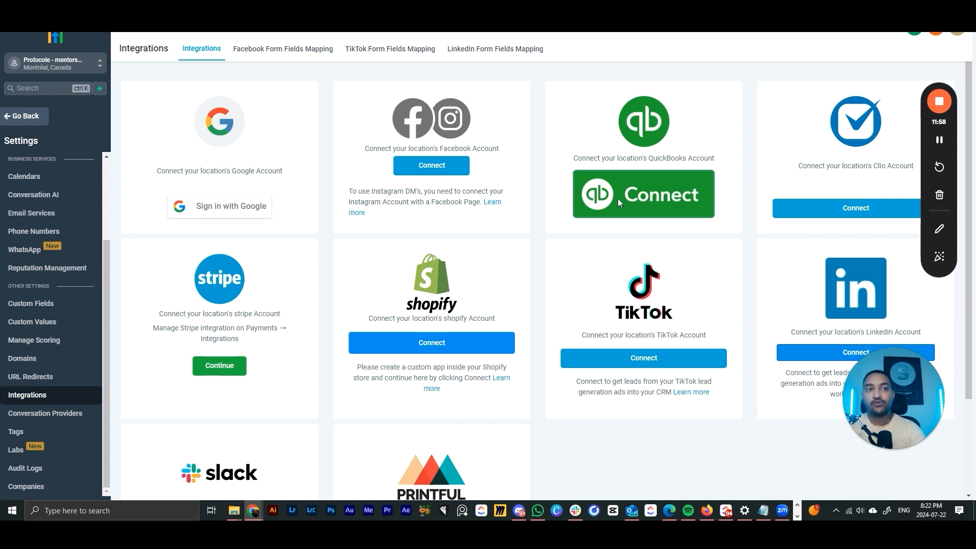
scroll(615, 208, down, 1)
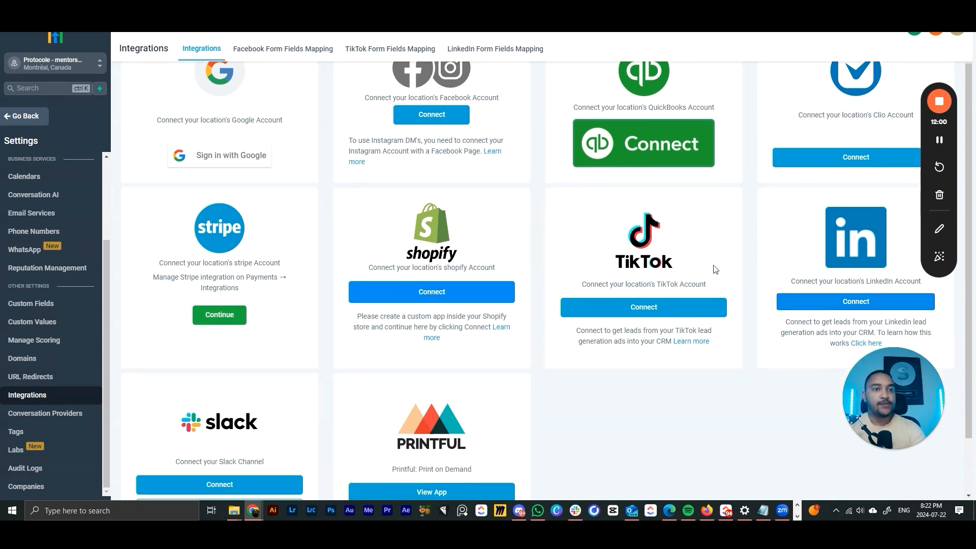
scroll(316, 305, down, 2)
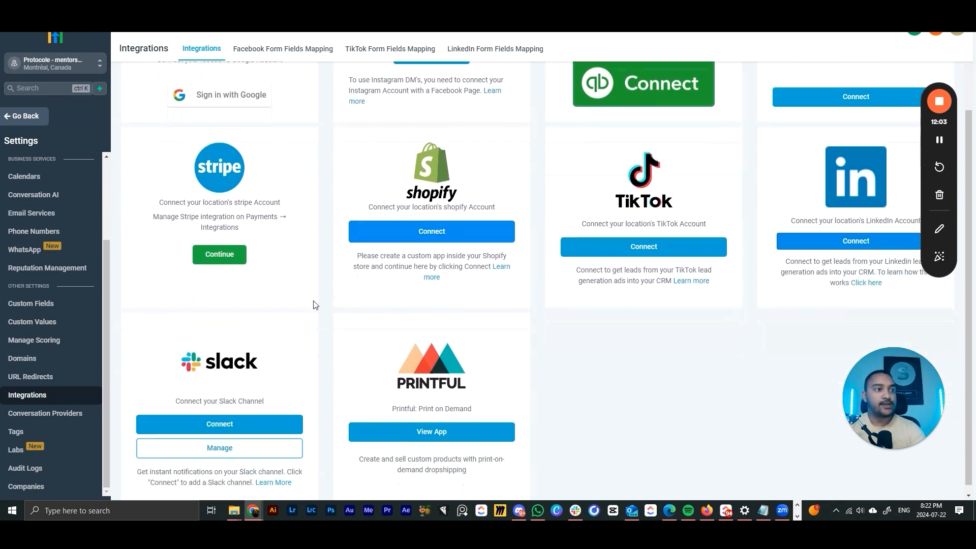
scroll(356, 277, up, 2)
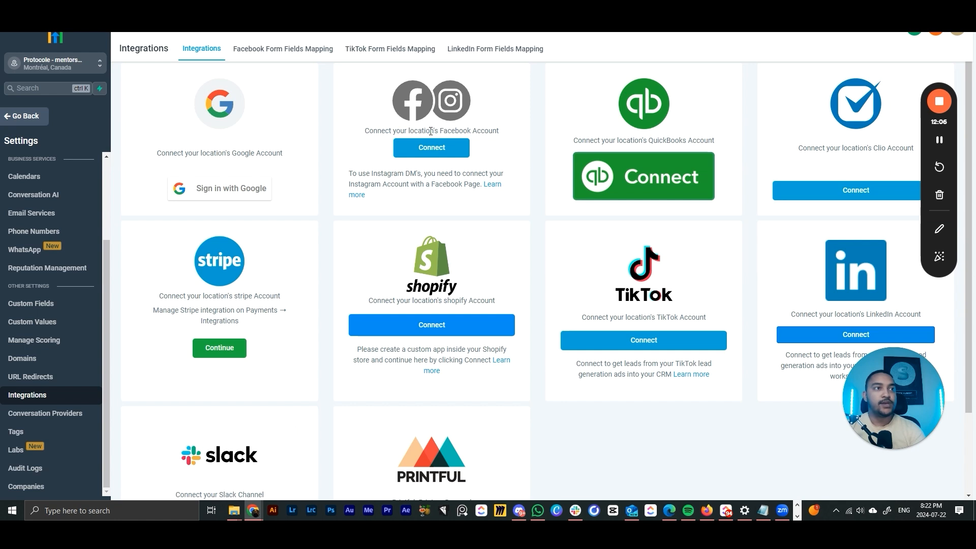
scroll(432, 163, up, 1)
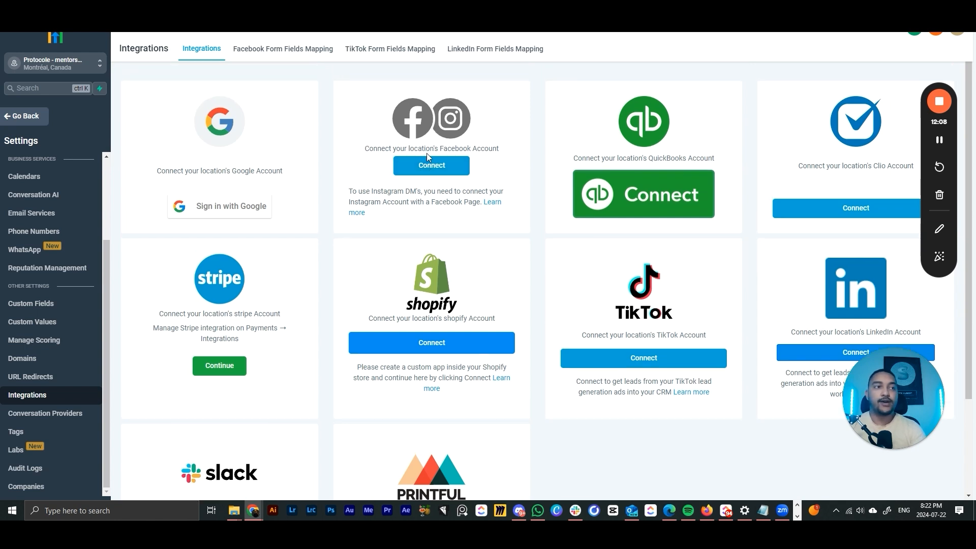
scroll(21, 209, up, 3)
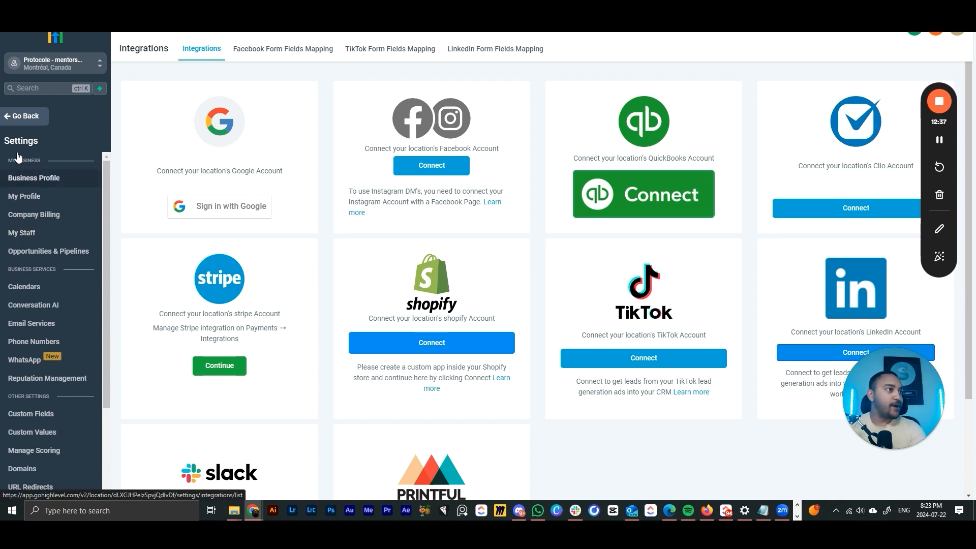
- Open Payments > Integrations to view the Stripe, PayPal, Authorize.net, NMI and manual payment options
click(13, 119)
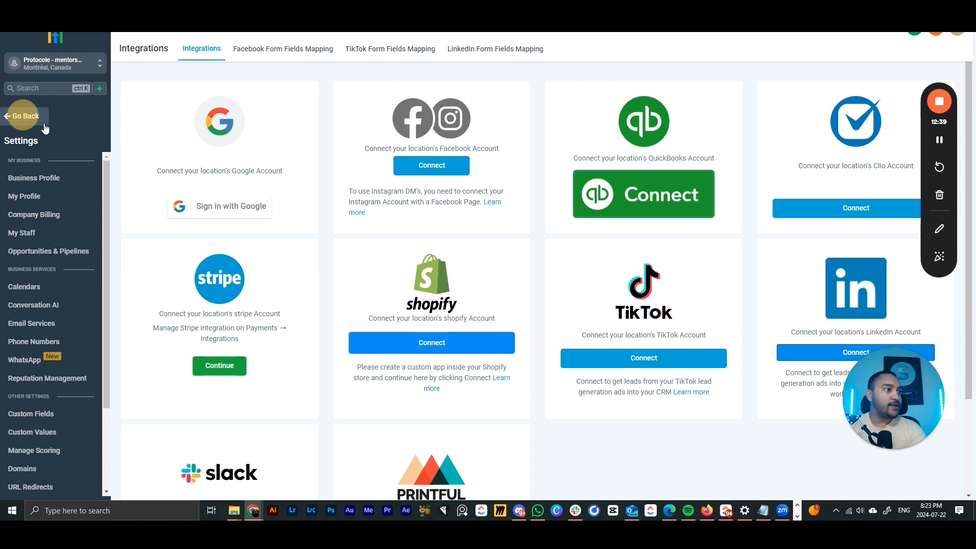
click(40, 228)
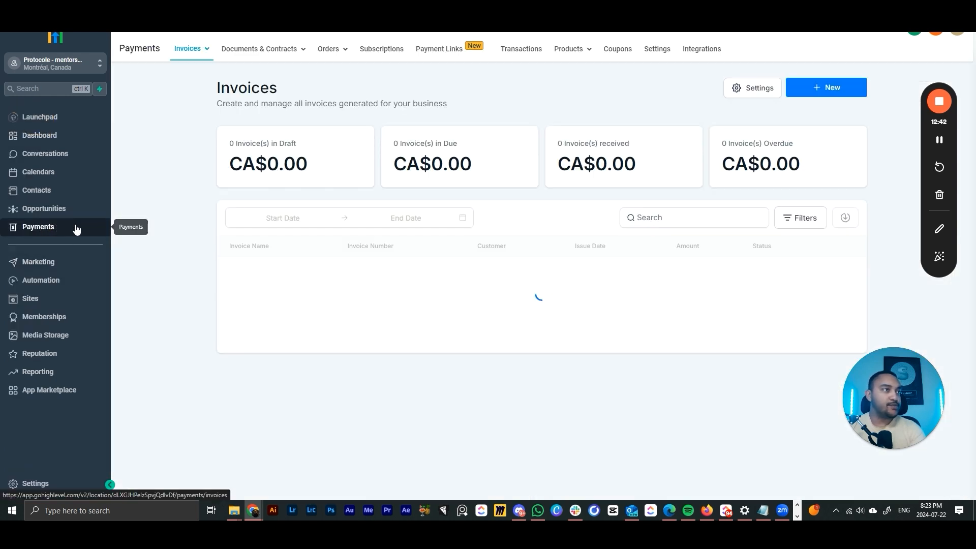
click(704, 49)
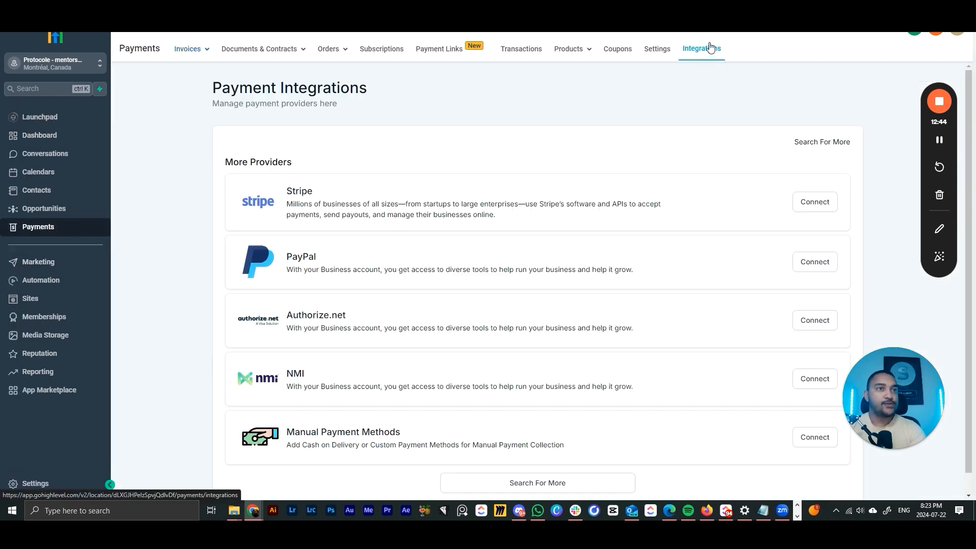
scroll(364, 158, down, 1)
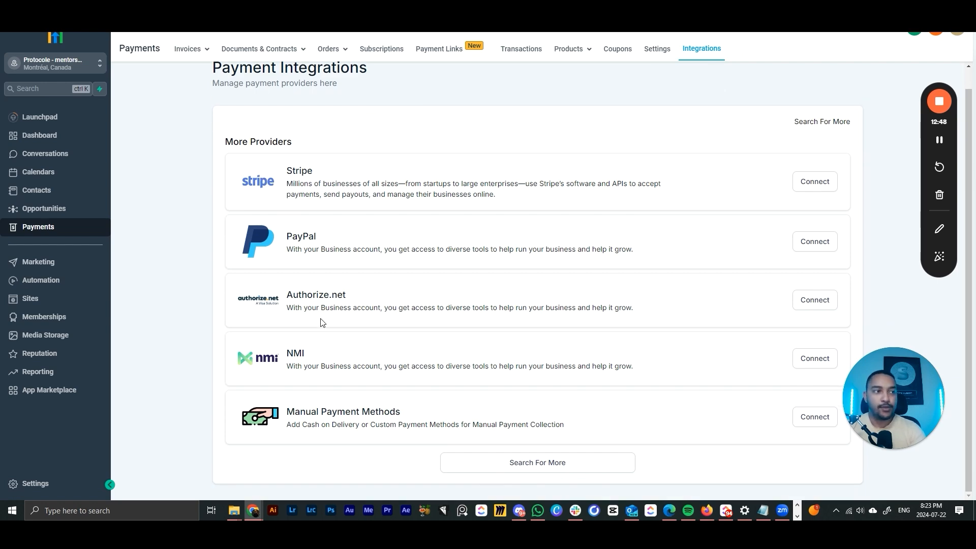
click(537, 462)
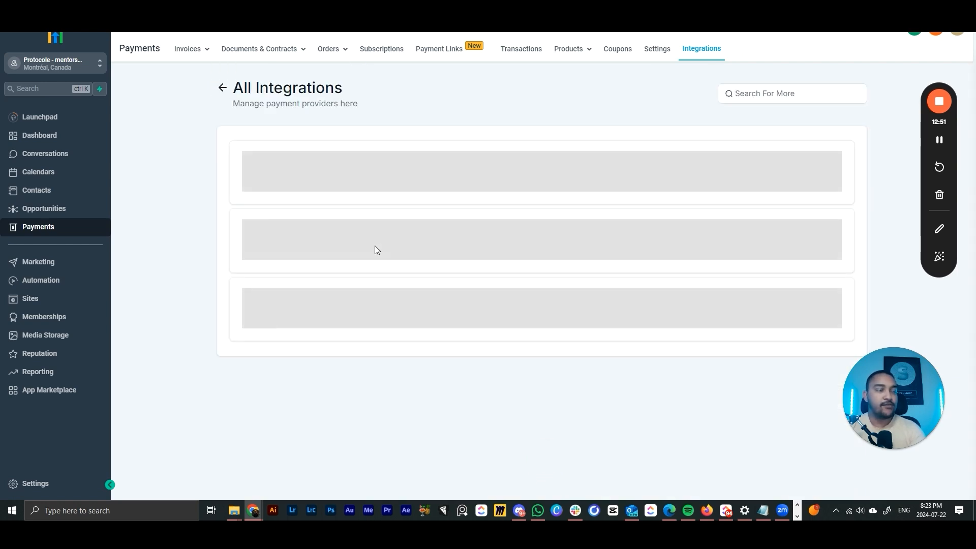
scroll(377, 340, down, 2)
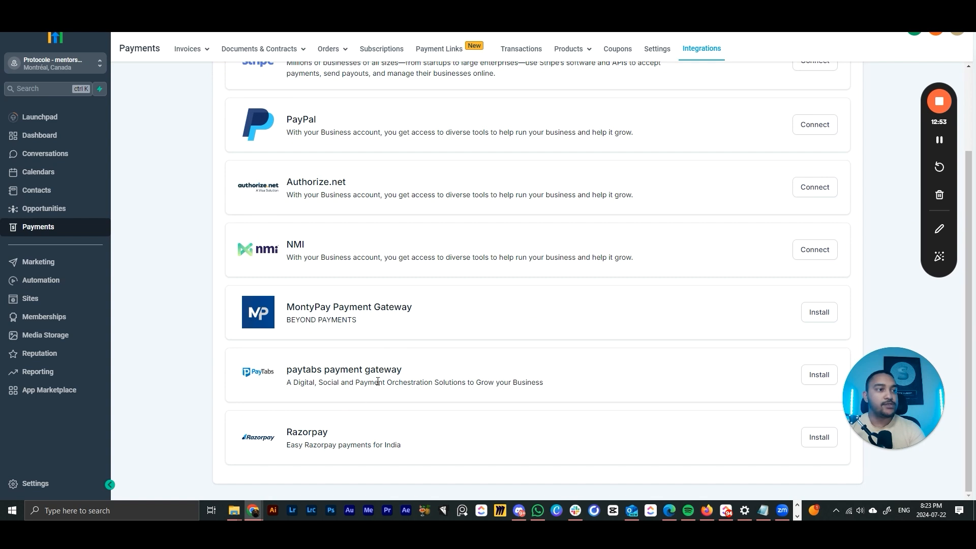
scroll(379, 397, up, 2)
click(217, 89)
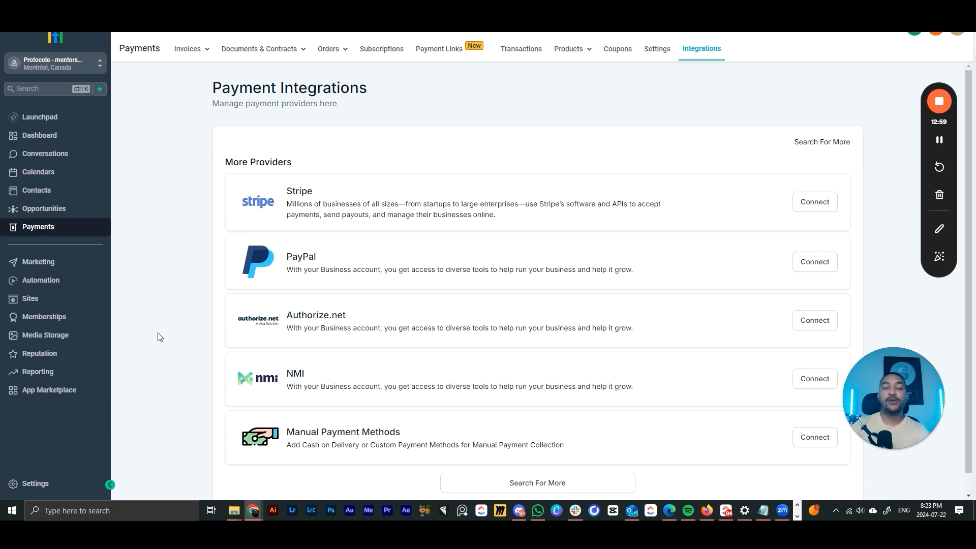
- Open Settings, then go back to the sub-account Dashboard with its empty opportunity cards
click(66, 483)
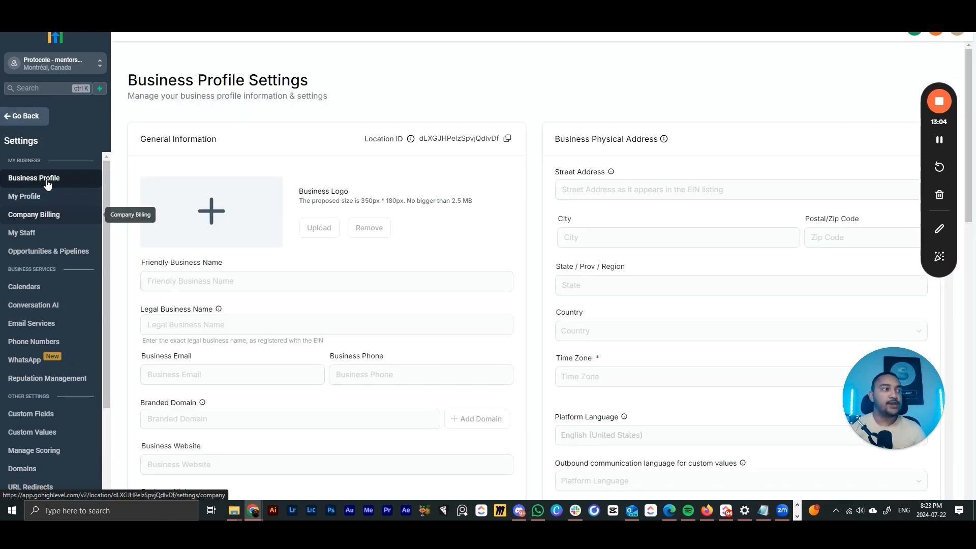
click(23, 116)
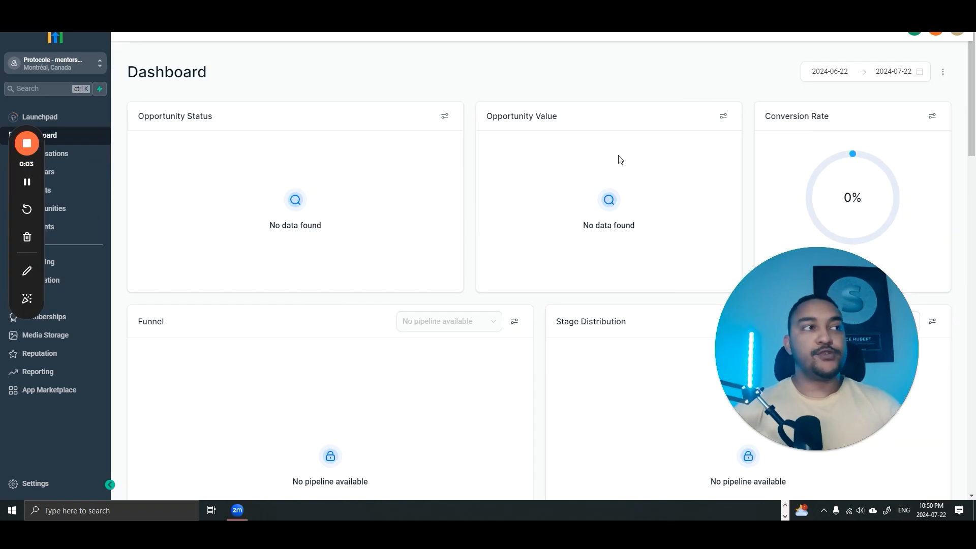
- Open Business Profile Settings and scroll down to the business physical address
drag(30, 163, 769, 136)
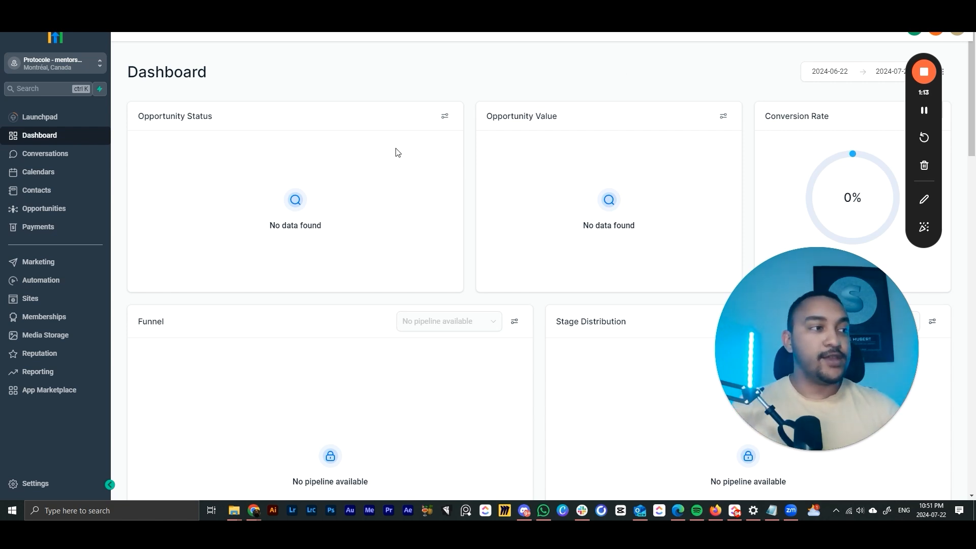
click(38, 486)
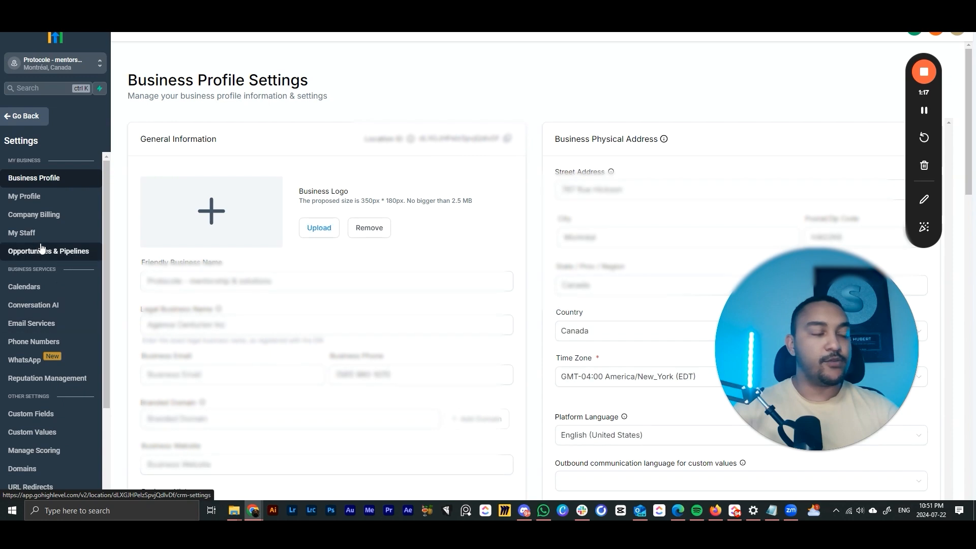
scroll(44, 300, down, 3)
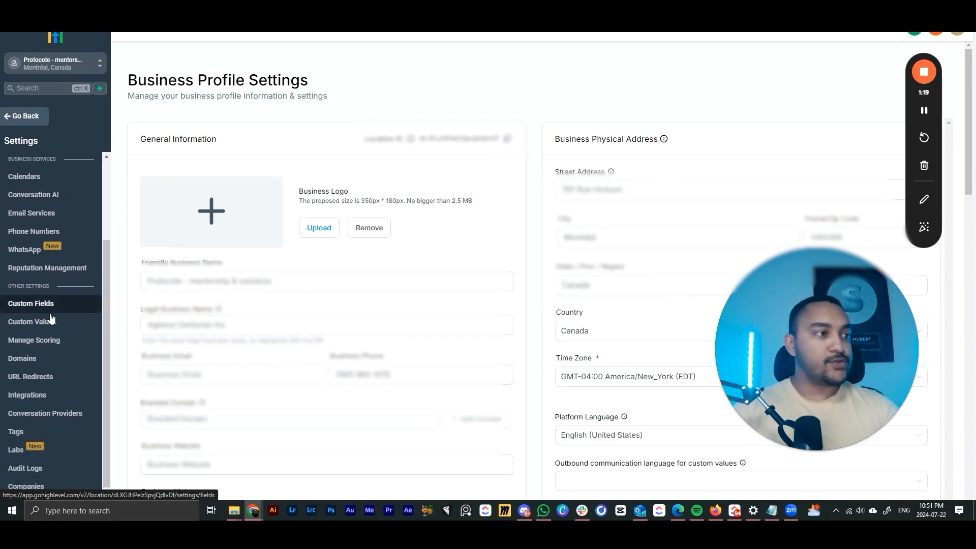
- Open the Domains settings and start adding a new domain
click(35, 358)
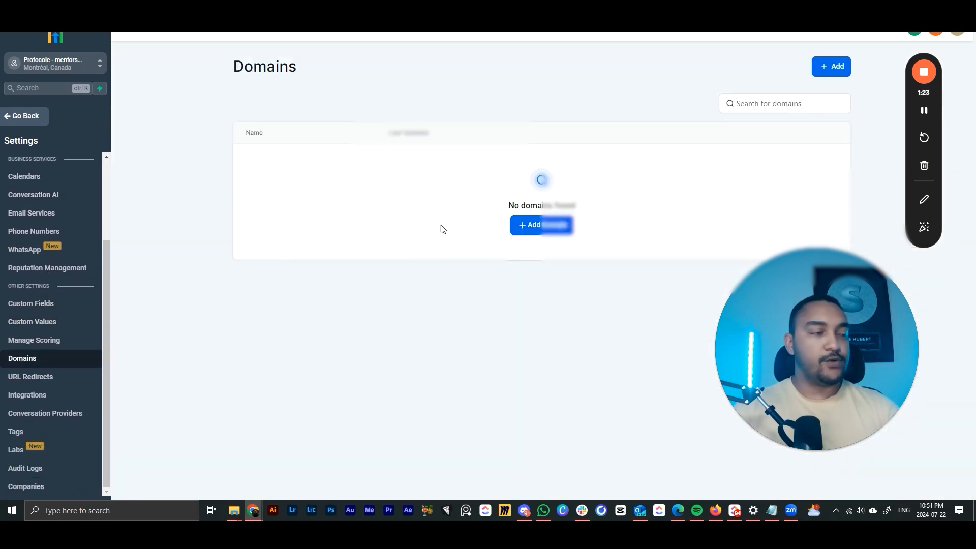
click(531, 230)
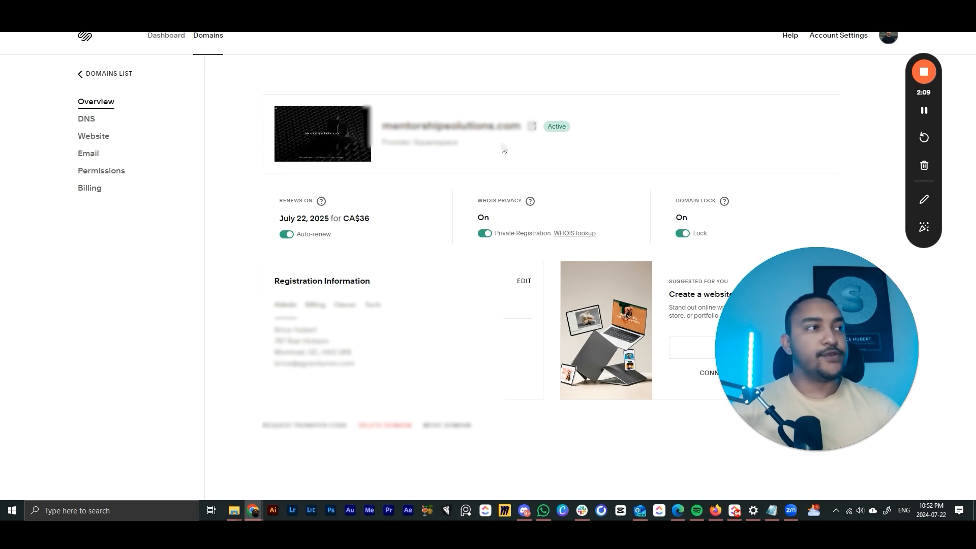
- Open the domain's DNS settings in Squarespace and review the default, Google Workspace and custom records
click(89, 123)
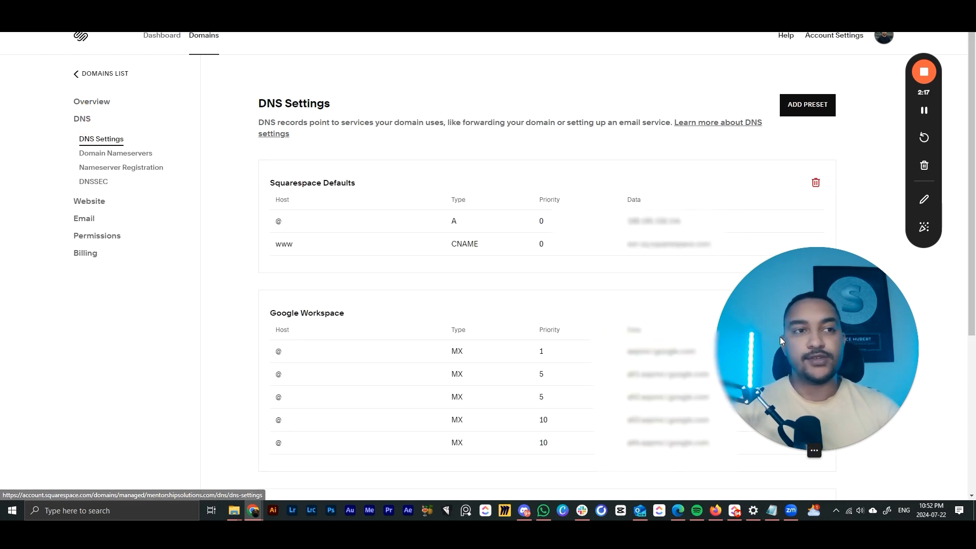
drag(780, 337, 804, 337)
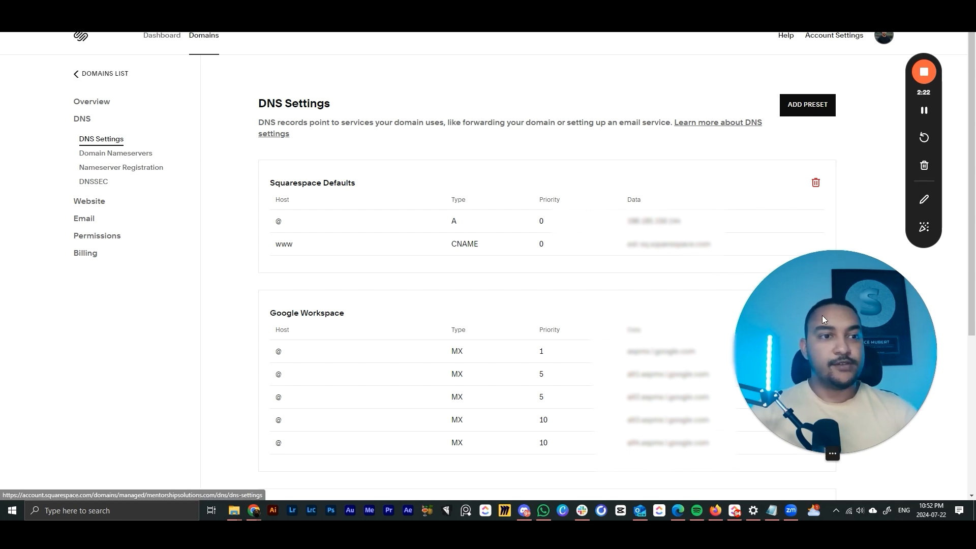
drag(823, 315, 116, 319)
scroll(545, 250, down, 5)
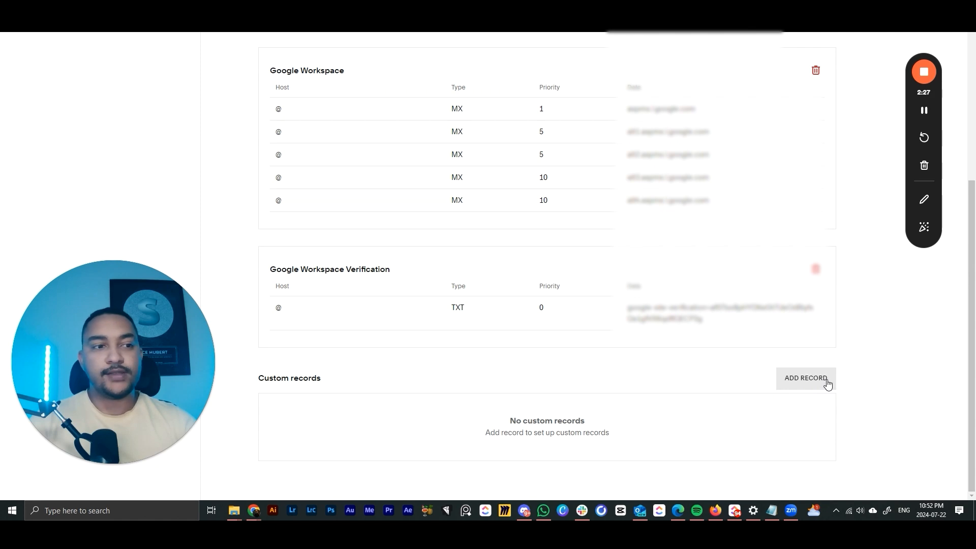
scroll(499, 289, up, 5)
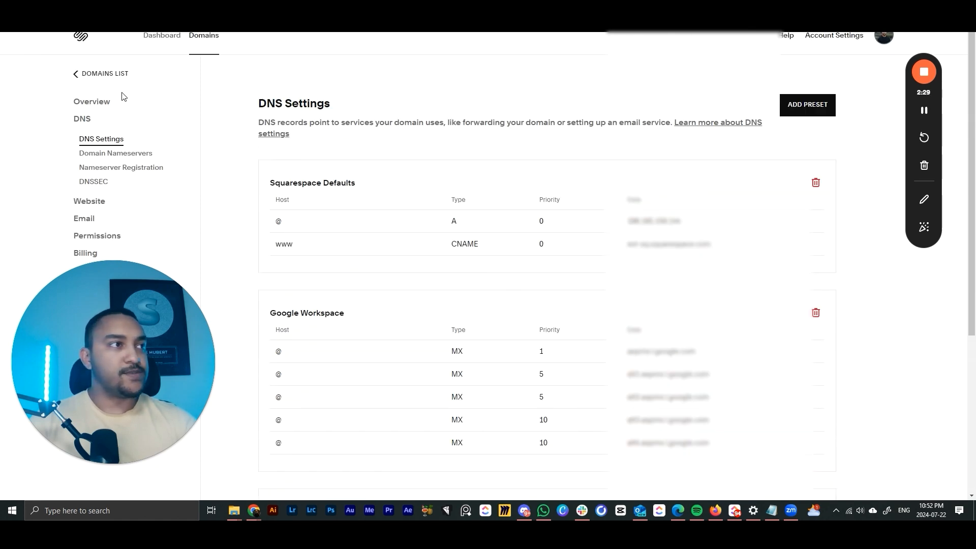
drag(157, 316, 813, 331)
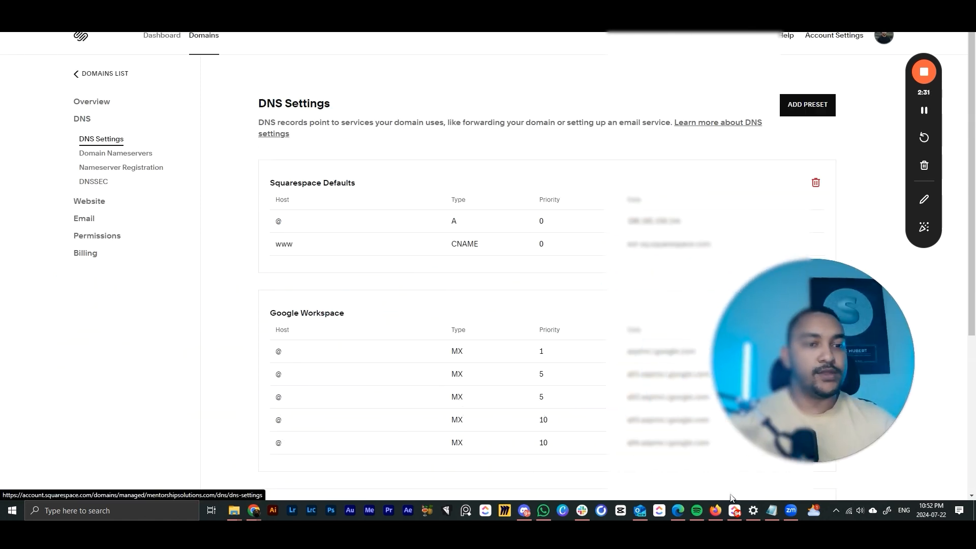
mouse_move(253, 511)
click(325, 463)
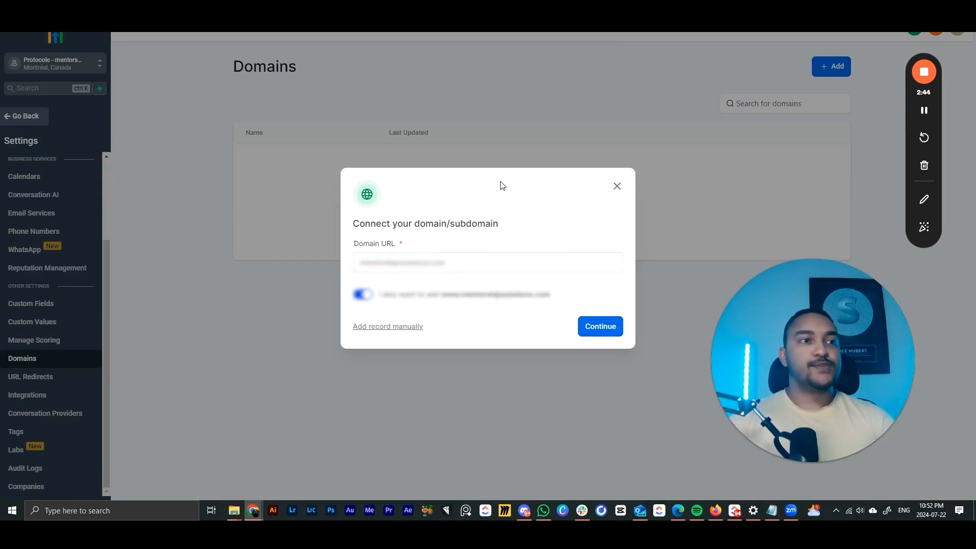
click(456, 296)
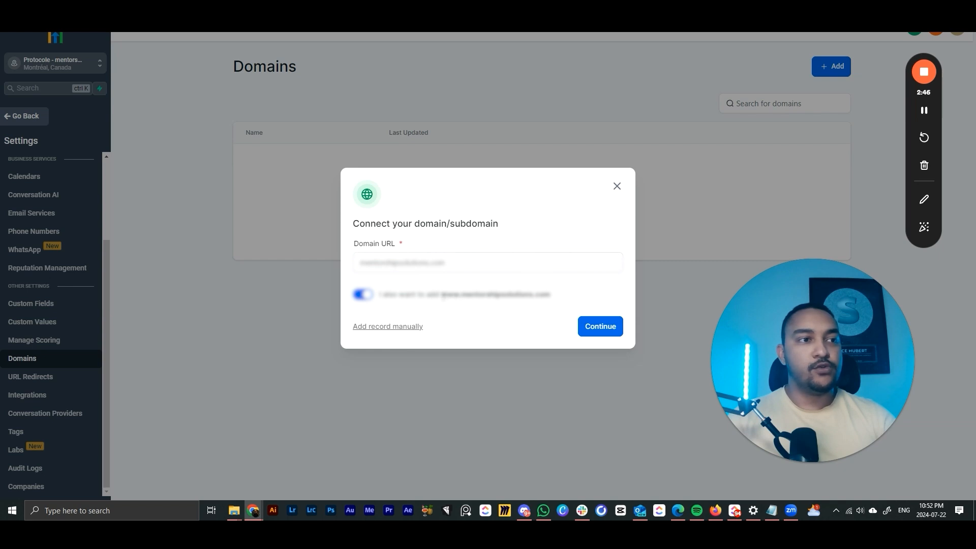
click(363, 294)
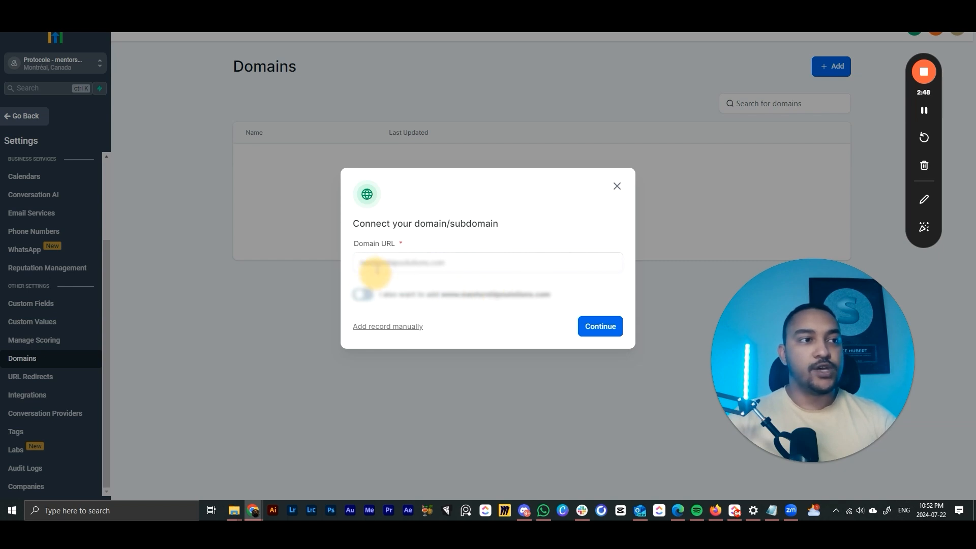
click(518, 269)
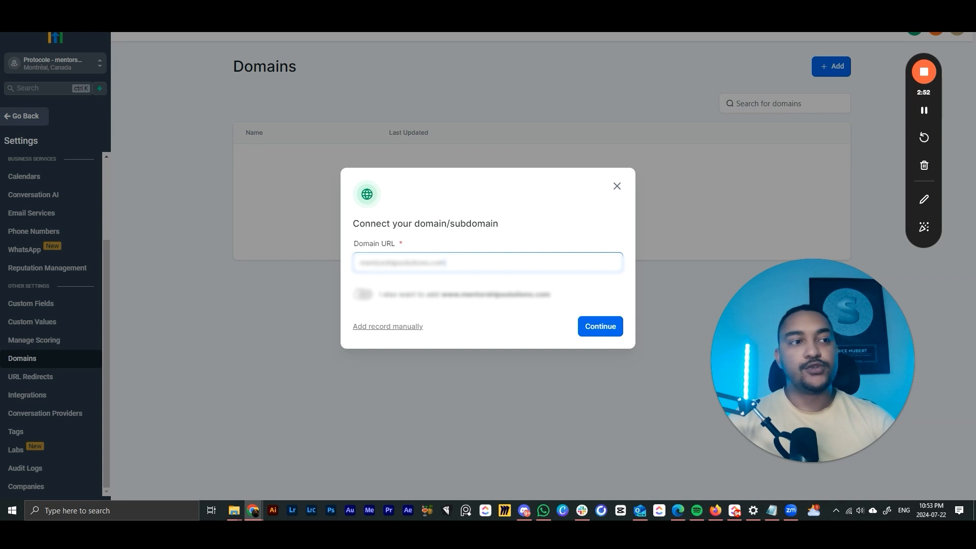
click(364, 295)
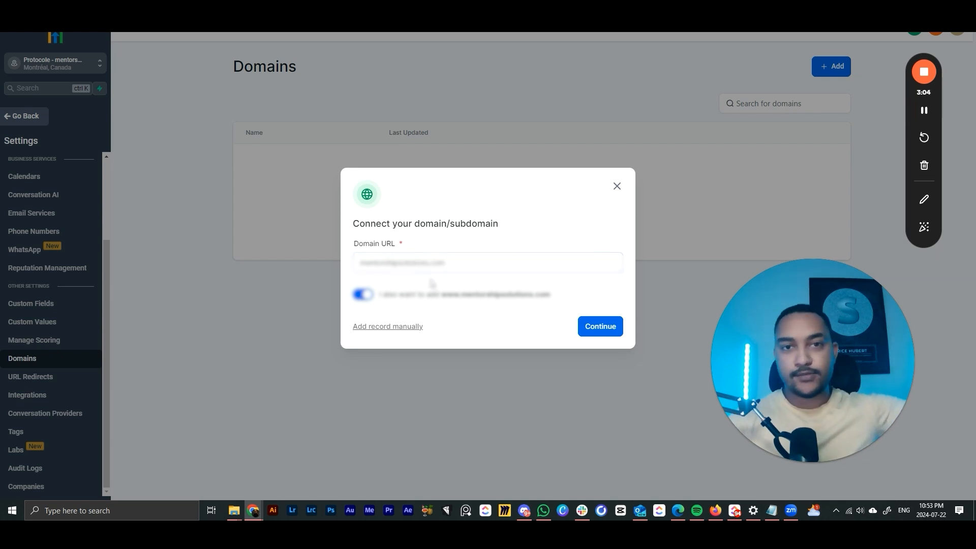
click(436, 260)
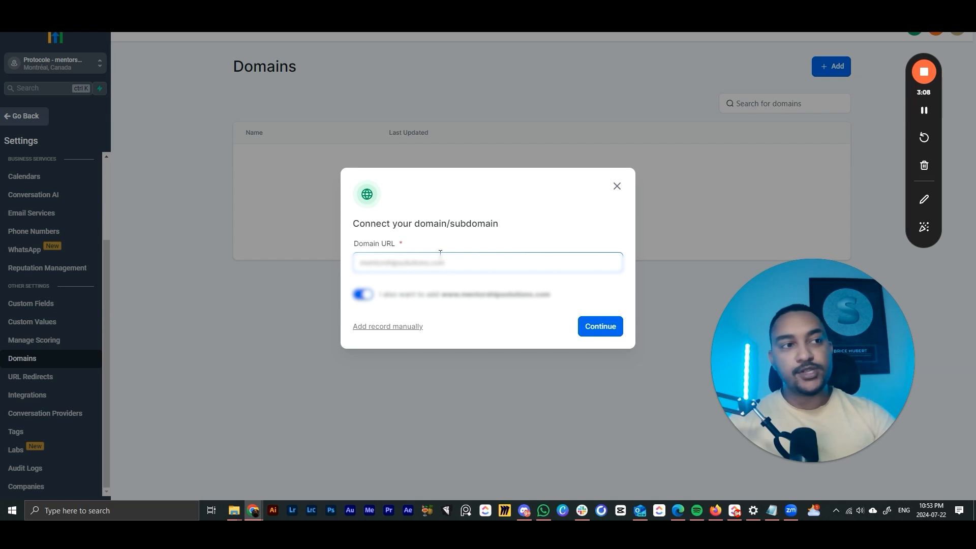
click(454, 246)
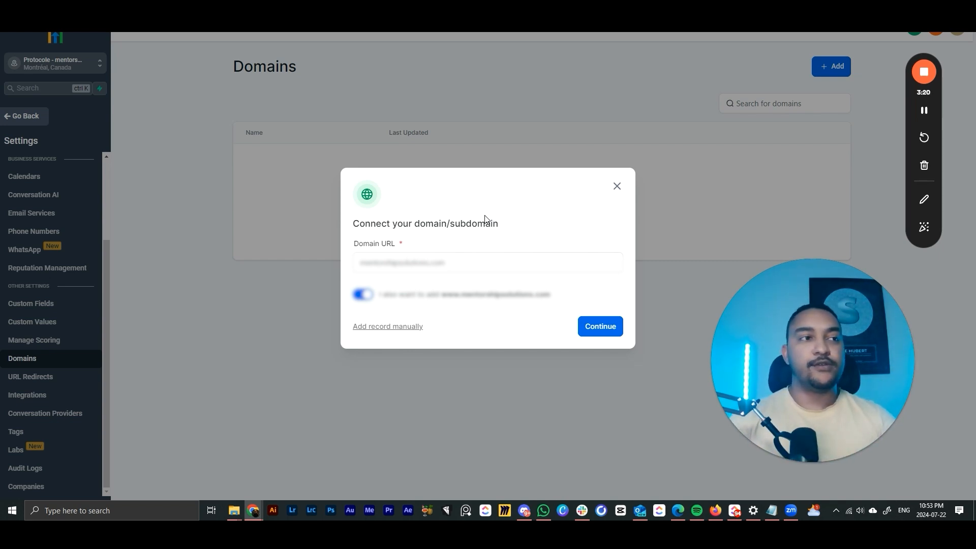
- Continue to the domain records step and copy the A record's required value
click(605, 327)
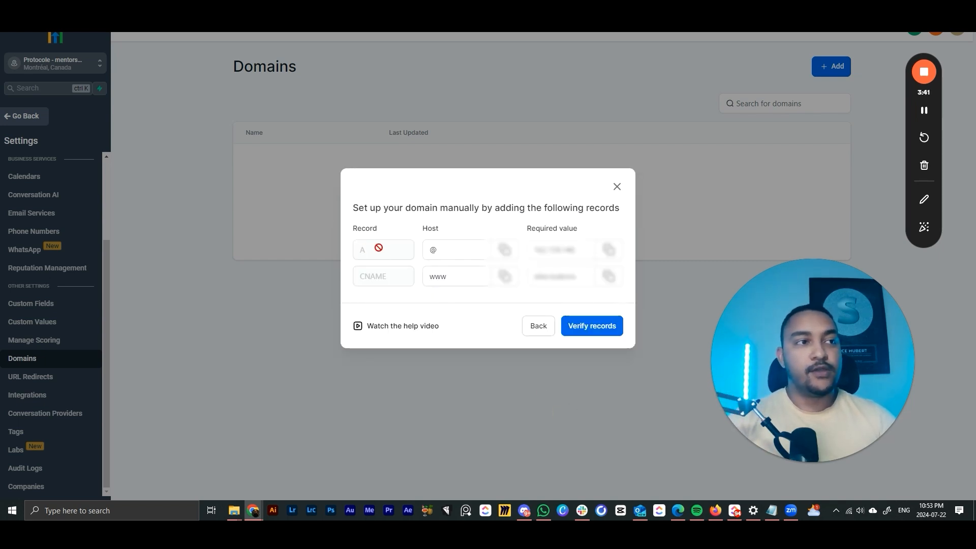
click(447, 254)
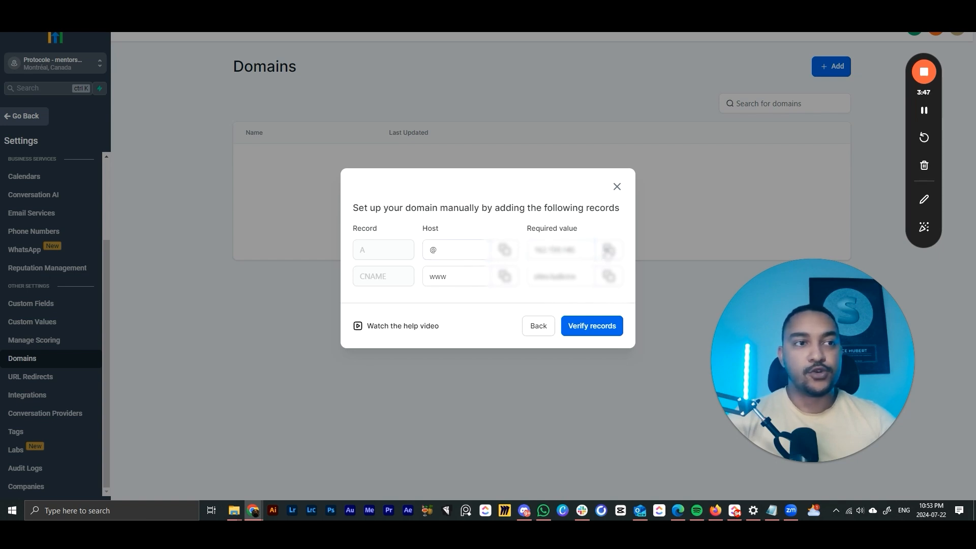
click(608, 252)
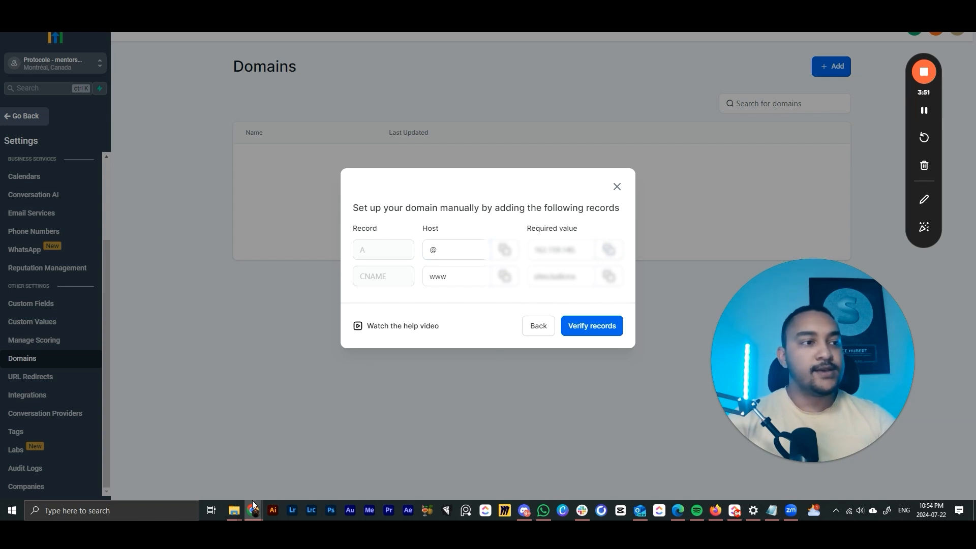
- Save a custom A record in Squarespace with host @ and the copied GoHighLevel IP as data
mouse_move(254, 508)
click(198, 465)
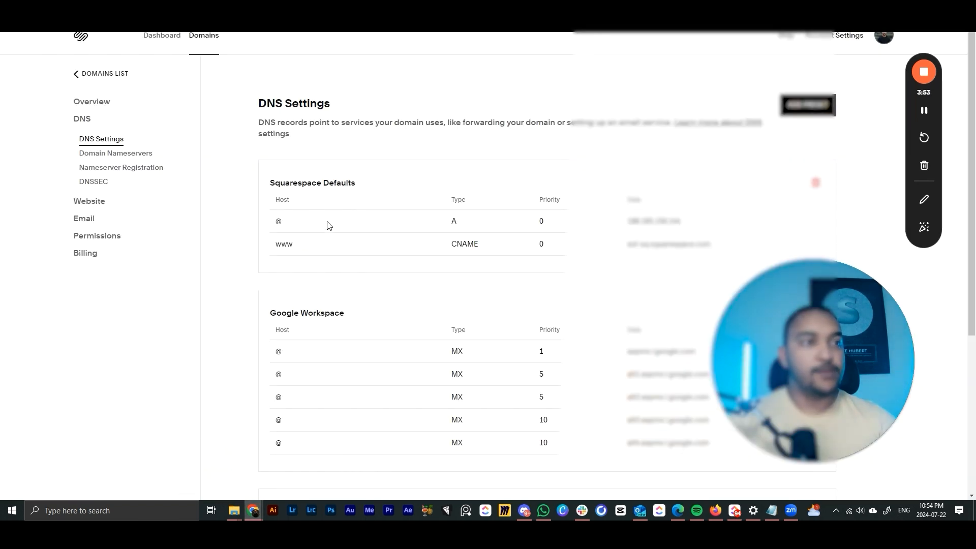
scroll(825, 355, down, 4)
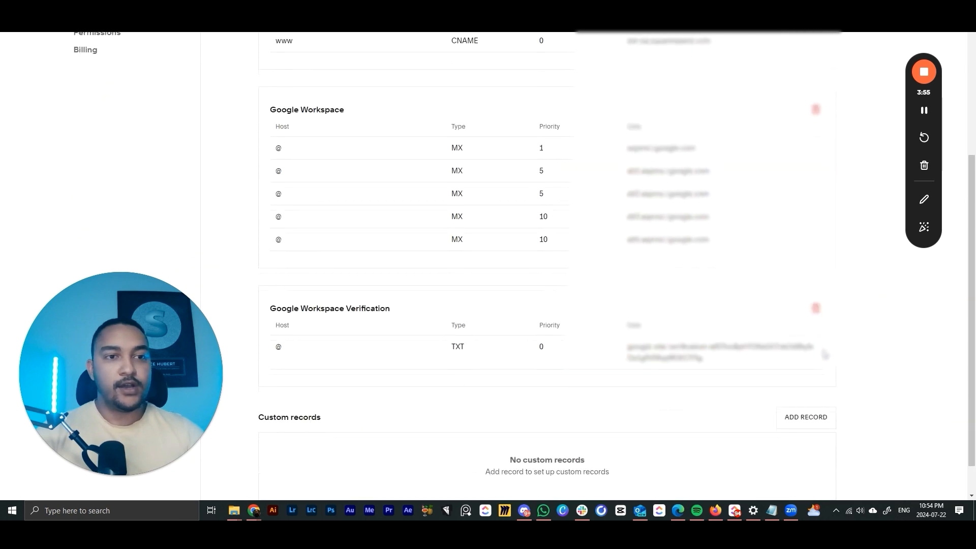
click(805, 385)
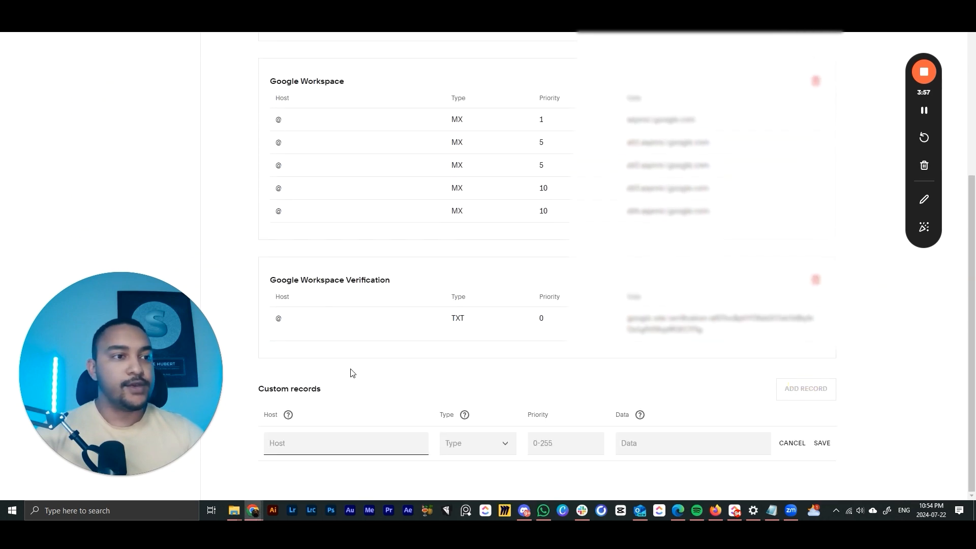
click(474, 440)
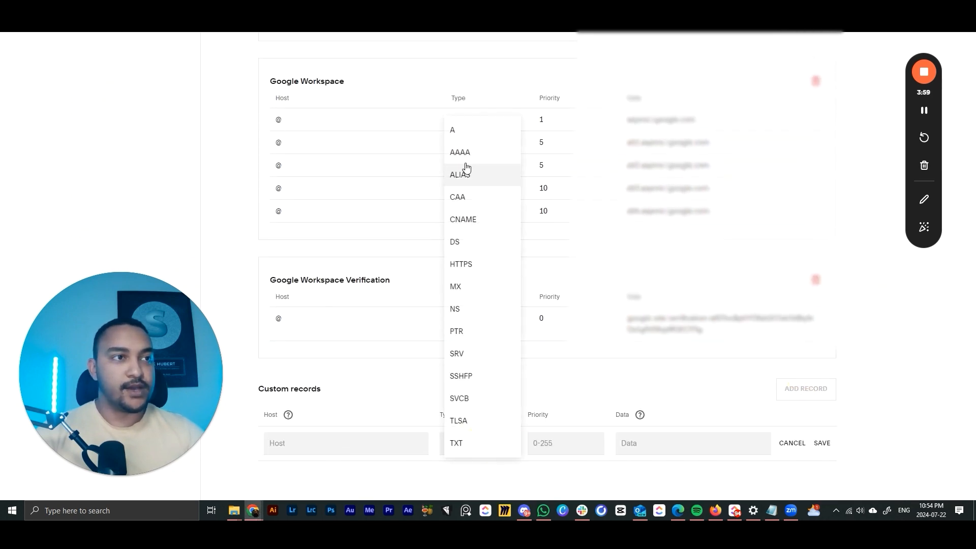
click(467, 132)
click(326, 446)
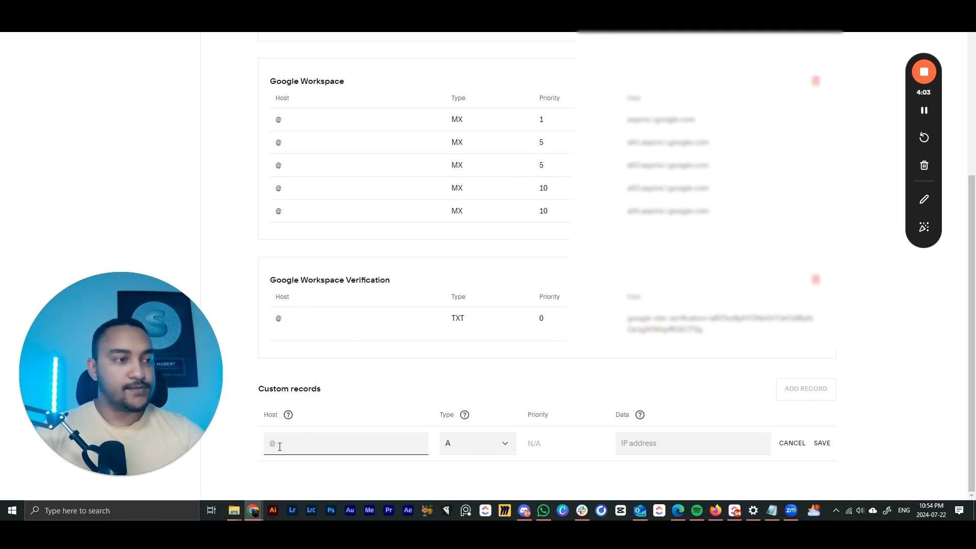
text(@)
click(683, 443)
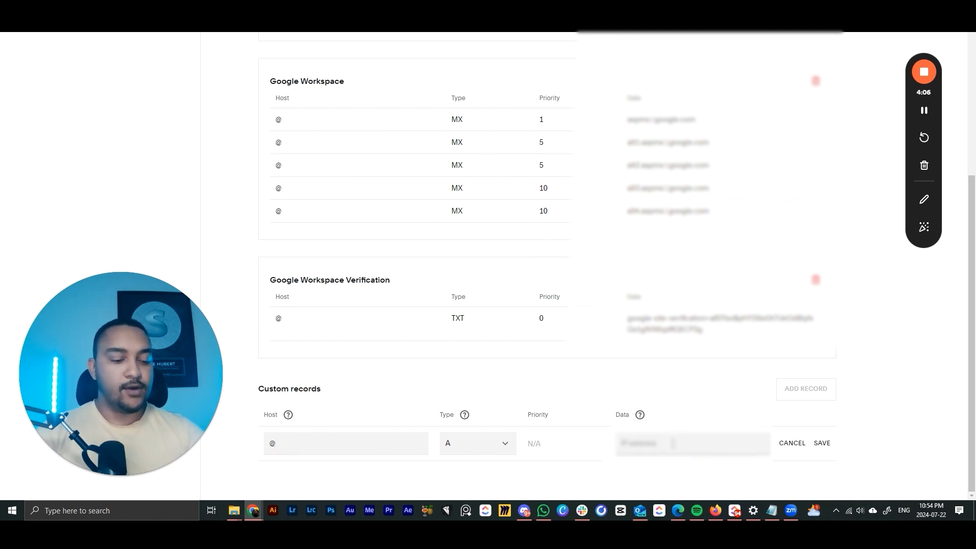
key(ctrl+v)
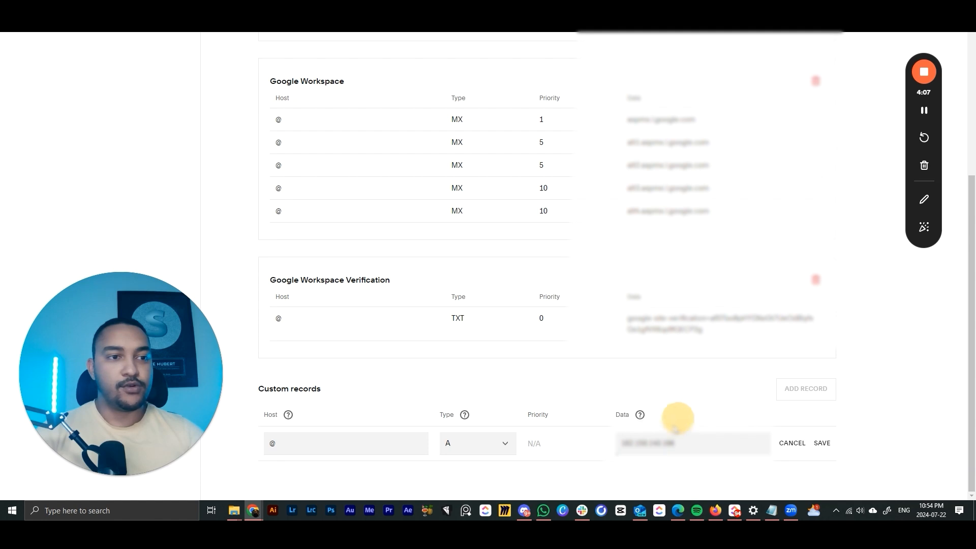
click(821, 444)
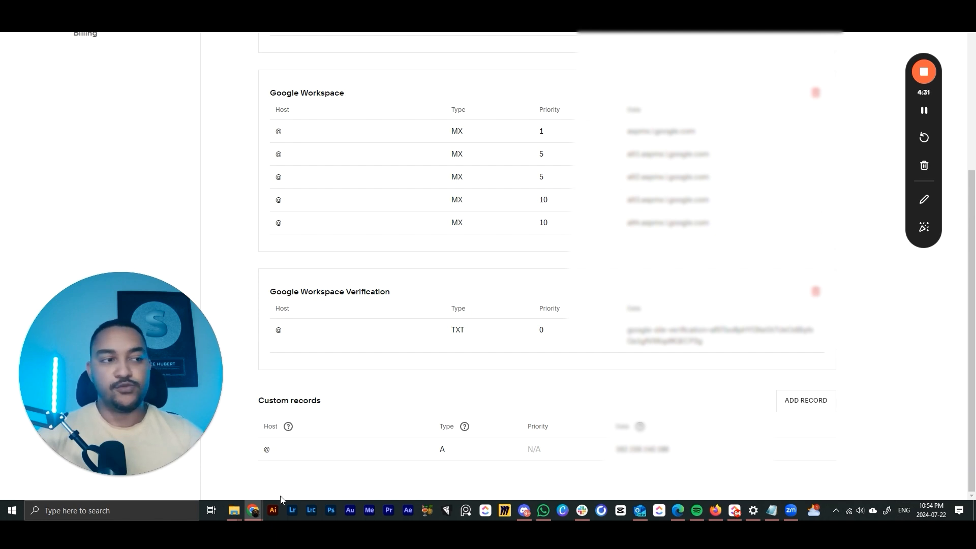
- Copy the CNAME record's required value from GoHighLevel and start a new custom record in Squarespace
mouse_move(253, 511)
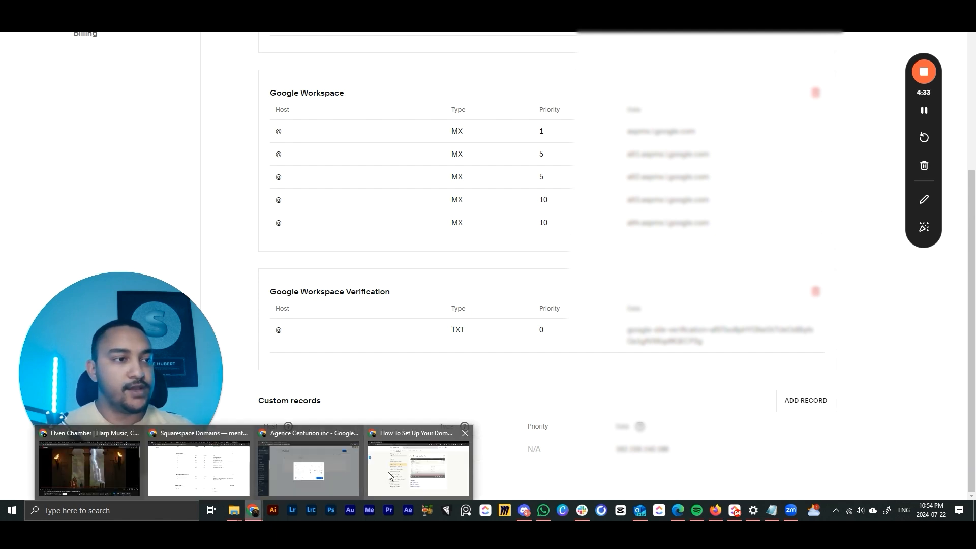
click(312, 469)
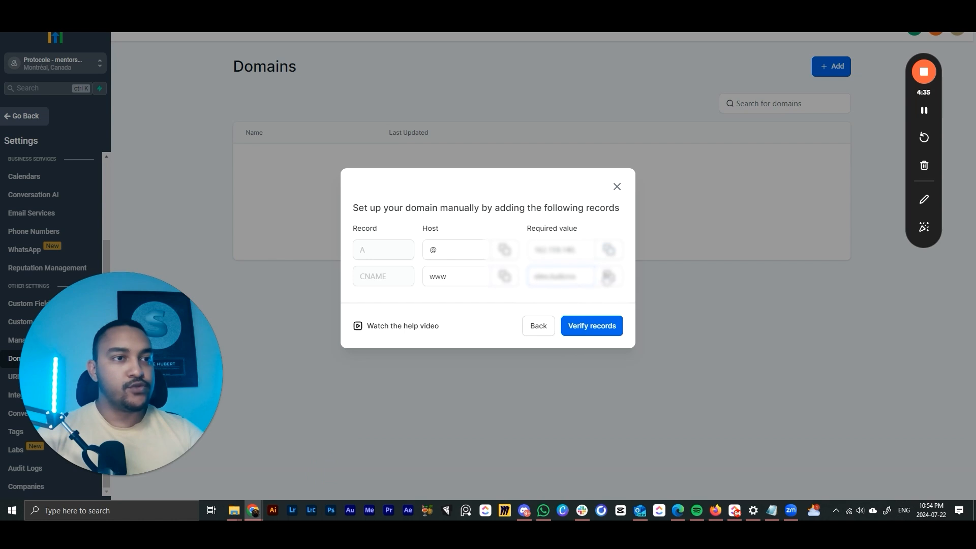
click(608, 274)
click(609, 276)
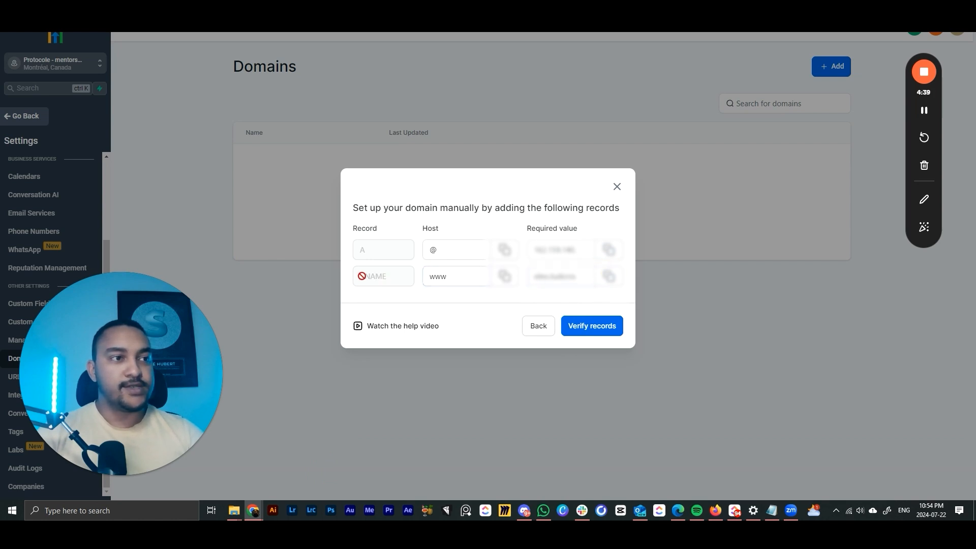
click(449, 278)
click(583, 281)
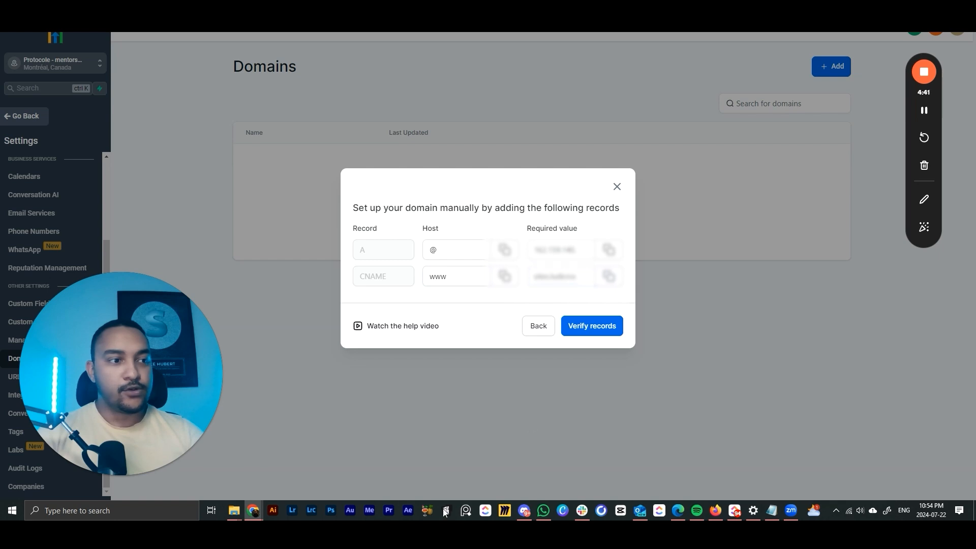
click(234, 489)
click(791, 392)
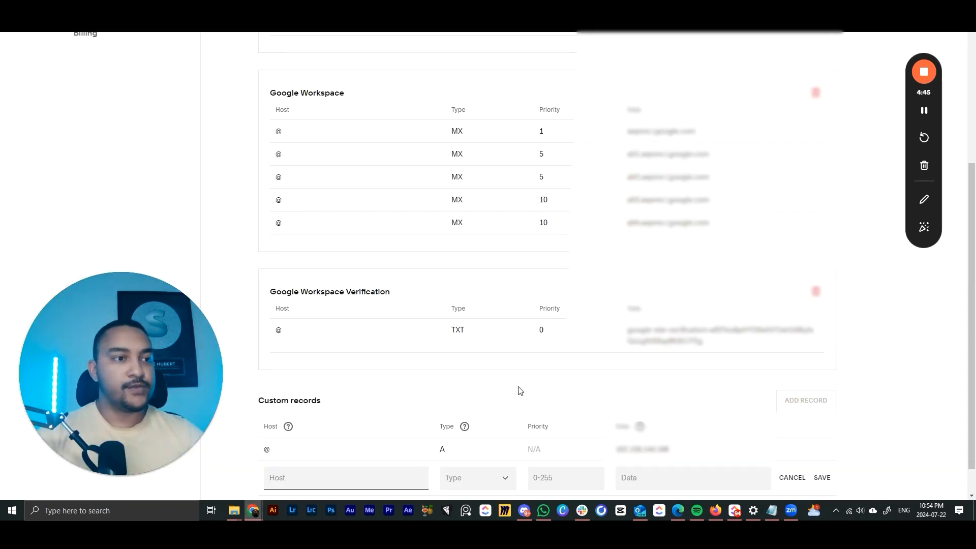
- Fill in a CNAME record with host www and the pasted value, then attempt to save it
scroll(519, 390, down, 1)
click(323, 445)
text(www)
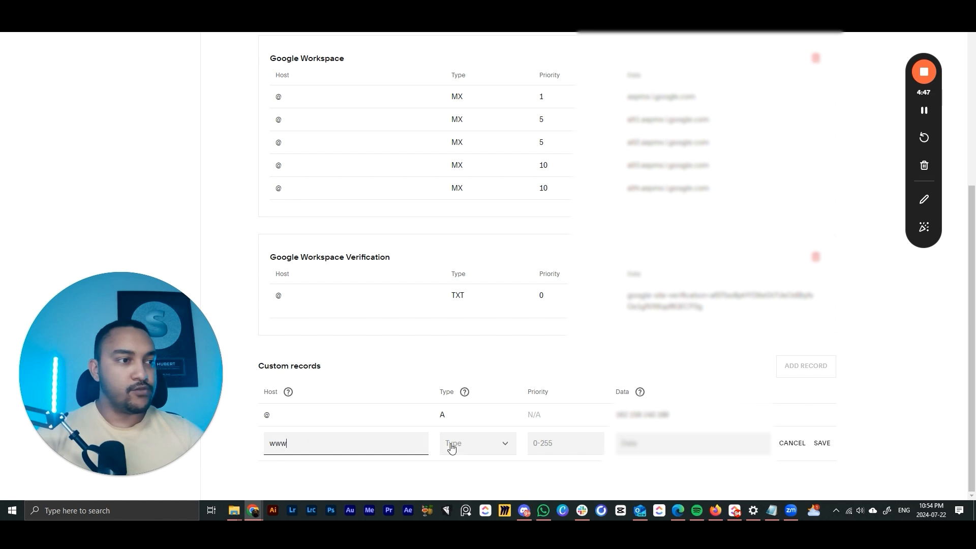
click(452, 447)
click(463, 219)
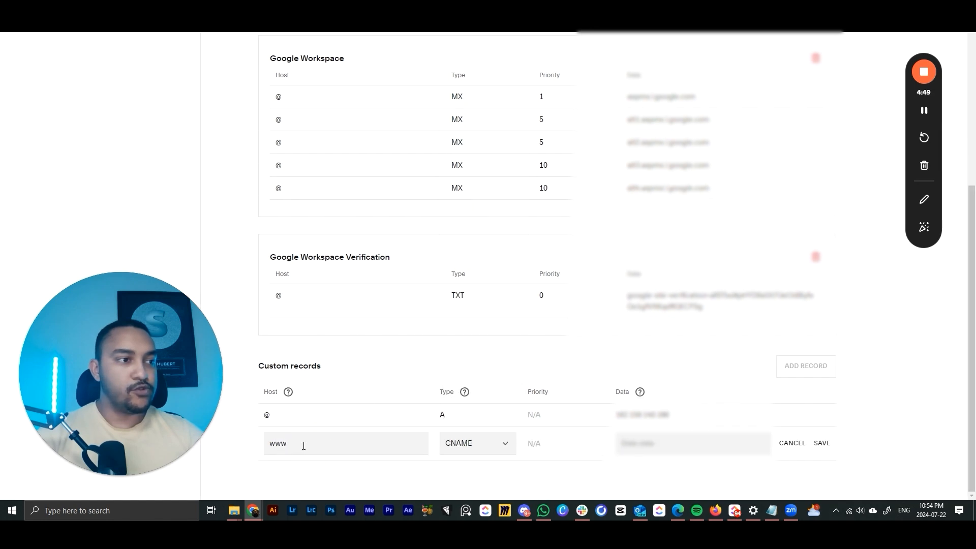
double_click(304, 446)
click(667, 445)
key(ctrl+v)
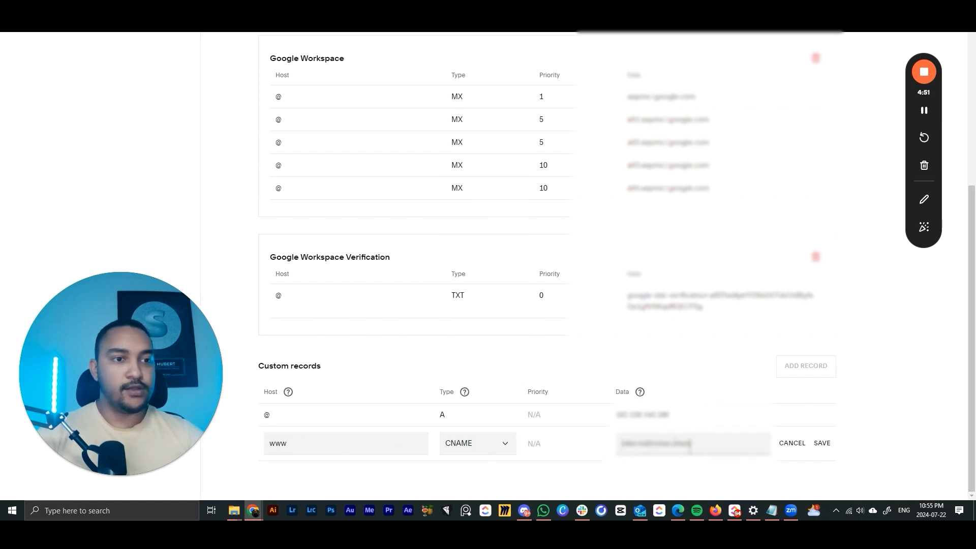
click(821, 444)
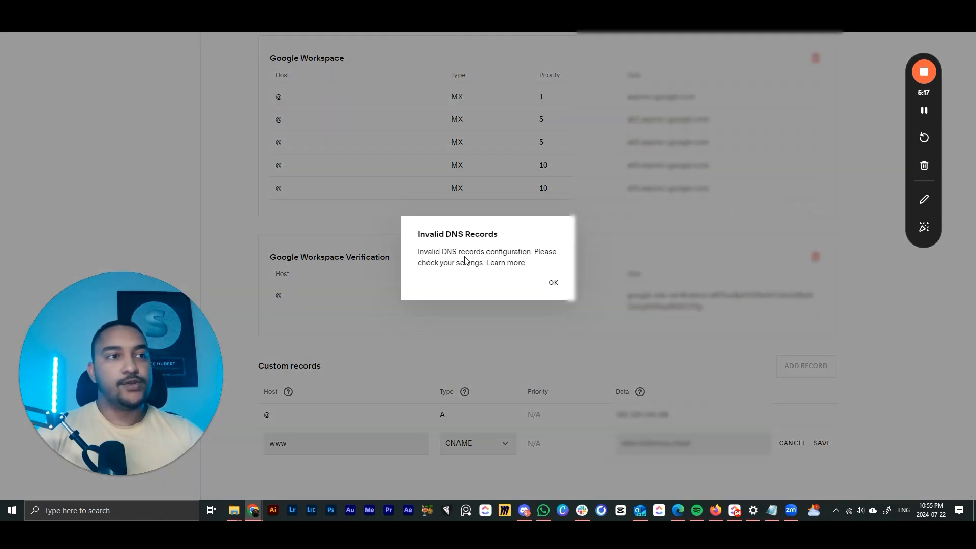
- Dismiss the invalid-records warning and delete the Squarespace Defaults records
click(553, 284)
scroll(573, 326, up, 2)
scroll(570, 315, up, 3)
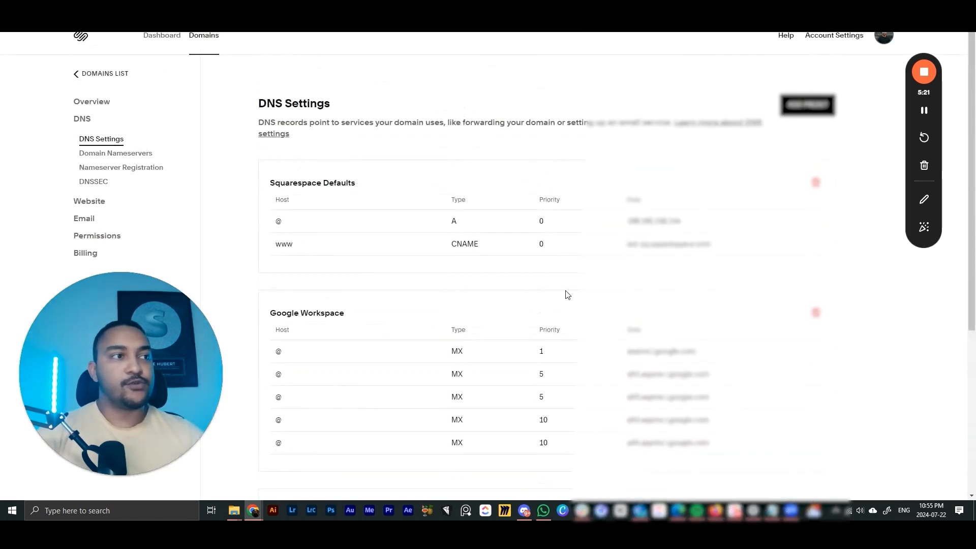
drag(288, 245, 355, 246)
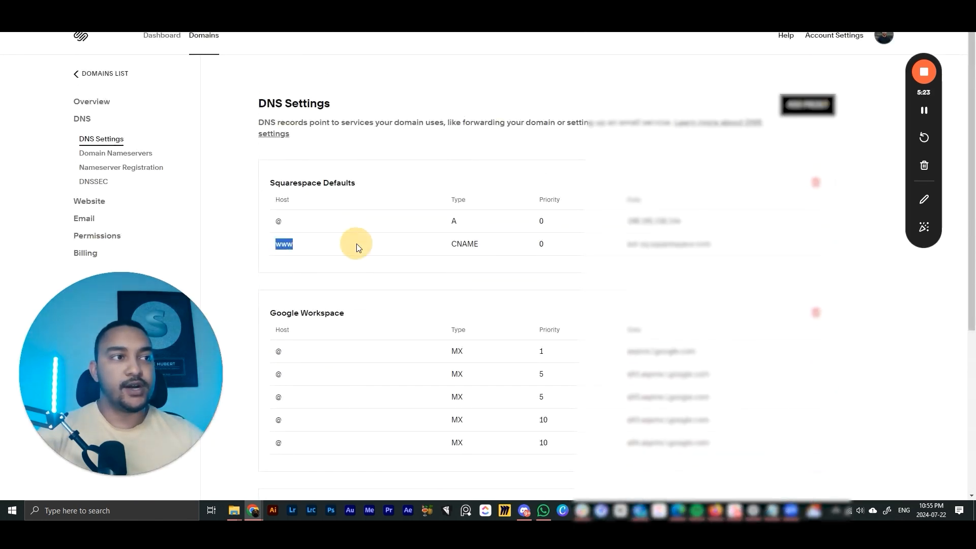
click(309, 251)
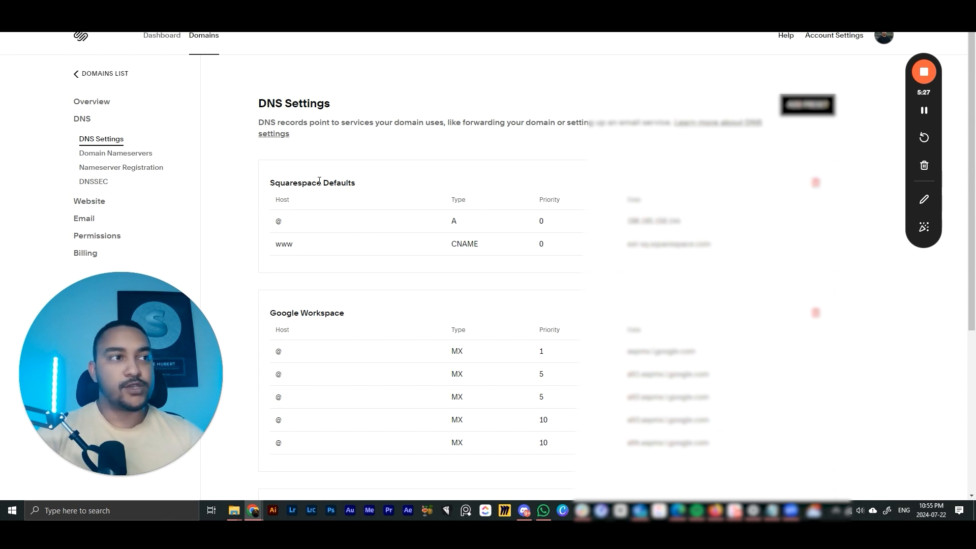
click(814, 182)
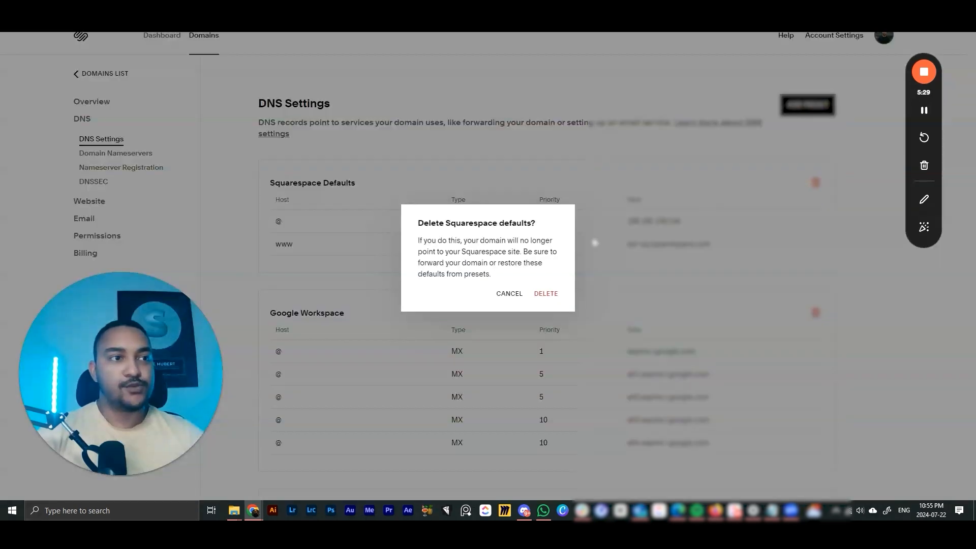
click(545, 293)
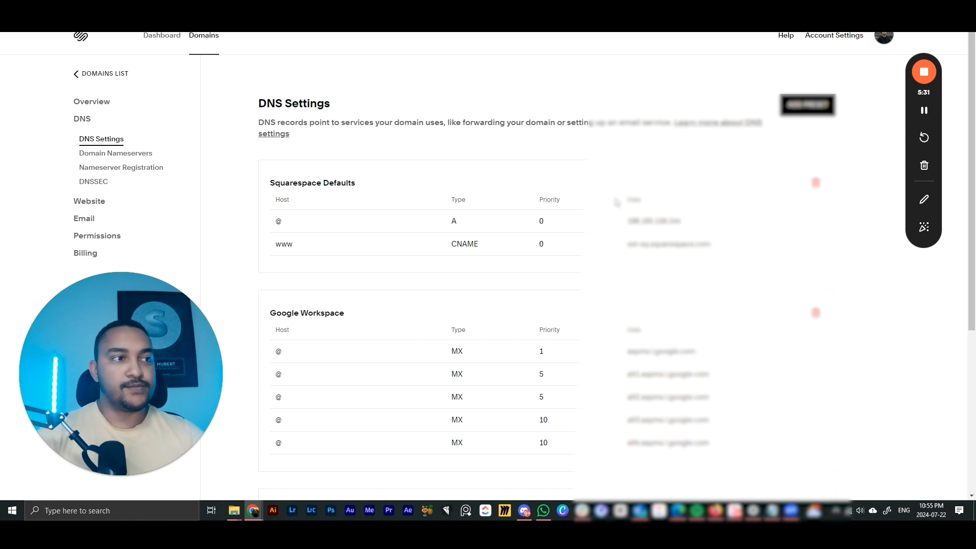
- Save the www CNAME custom record with the copied GoHighLevel value
scroll(544, 251, down, 4)
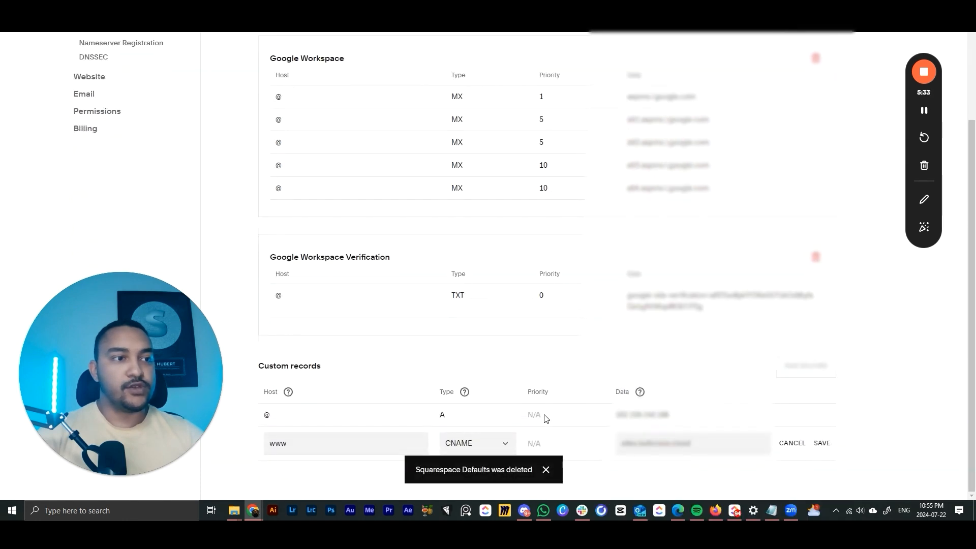
click(546, 470)
drag(620, 443, 770, 454)
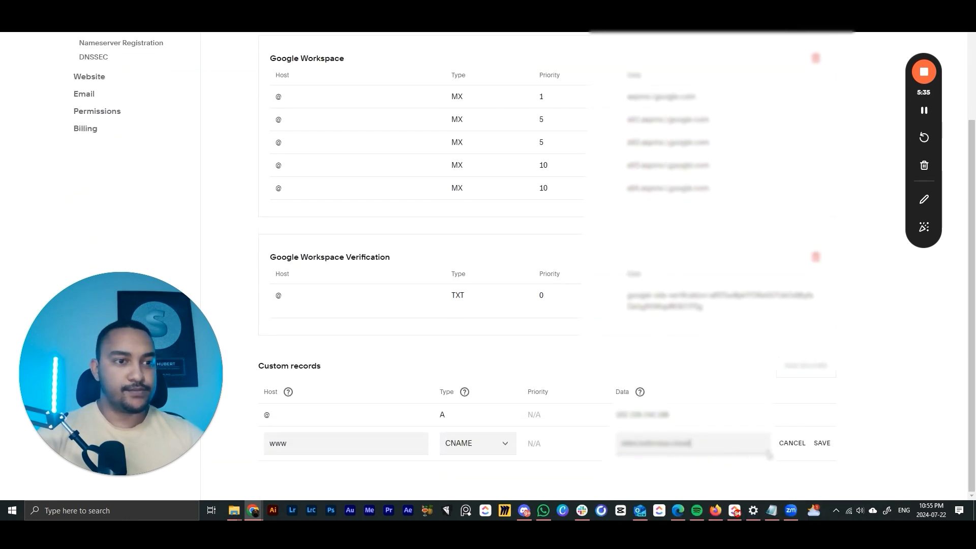
click(821, 443)
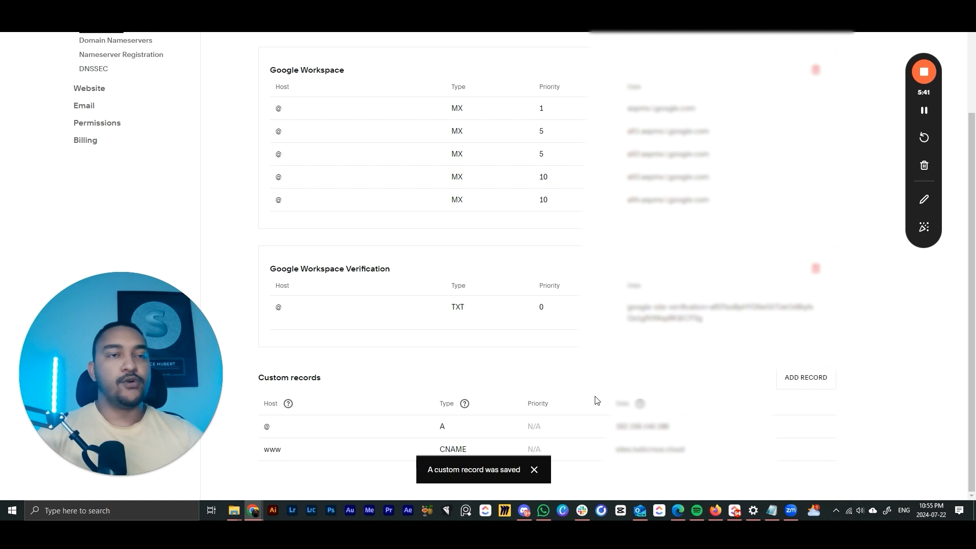
- Verify the root domain's DNS records in GoHighLevel
mouse_move(253, 512)
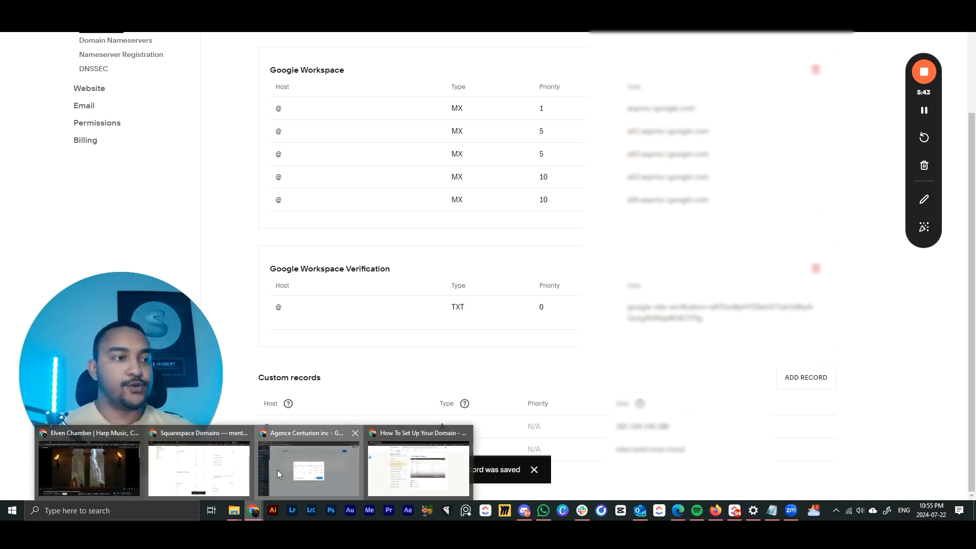
click(277, 470)
click(585, 348)
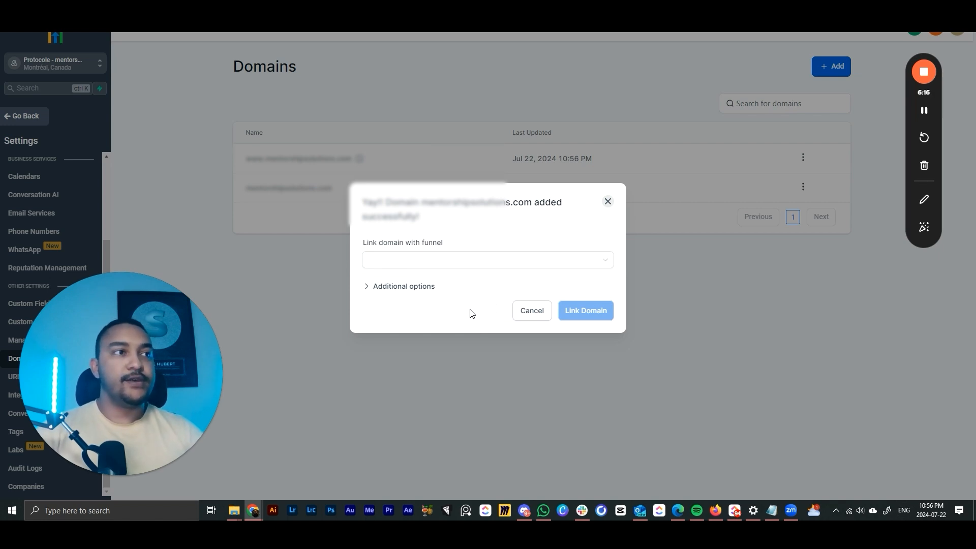
- Check the funnel list and additional domain options, then dismiss the domain-added message
click(490, 268)
click(501, 233)
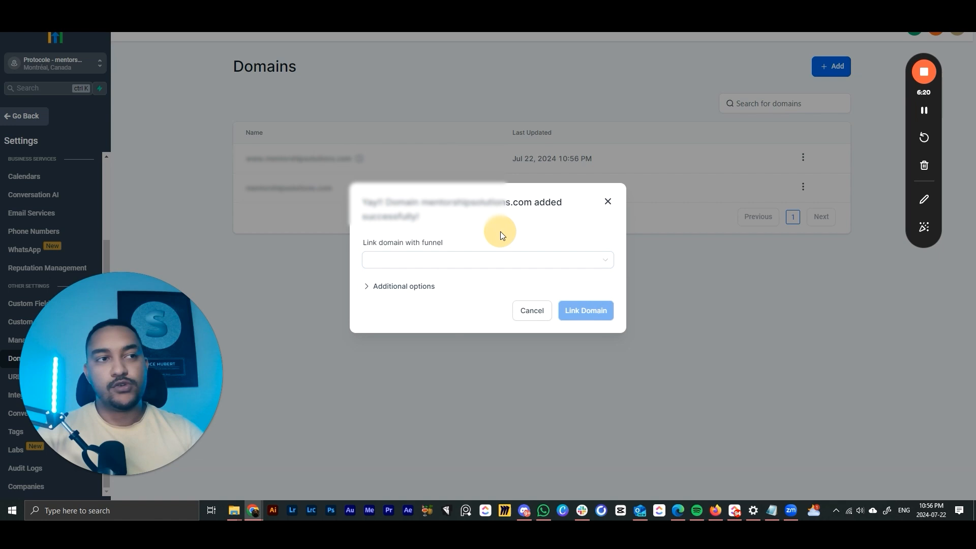
click(412, 287)
click(609, 177)
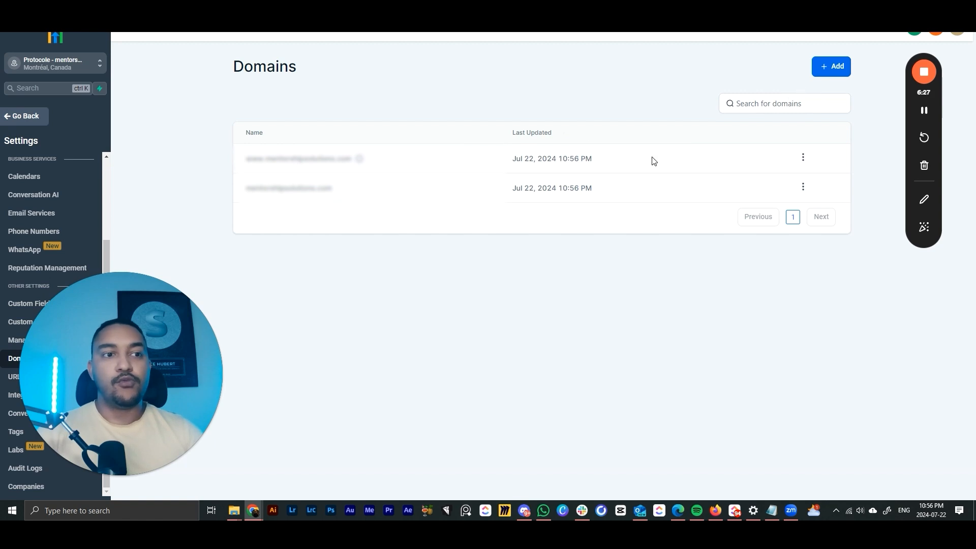
- Add the go subdomain as a new domain and continue to its required DNS records
click(819, 69)
click(396, 270)
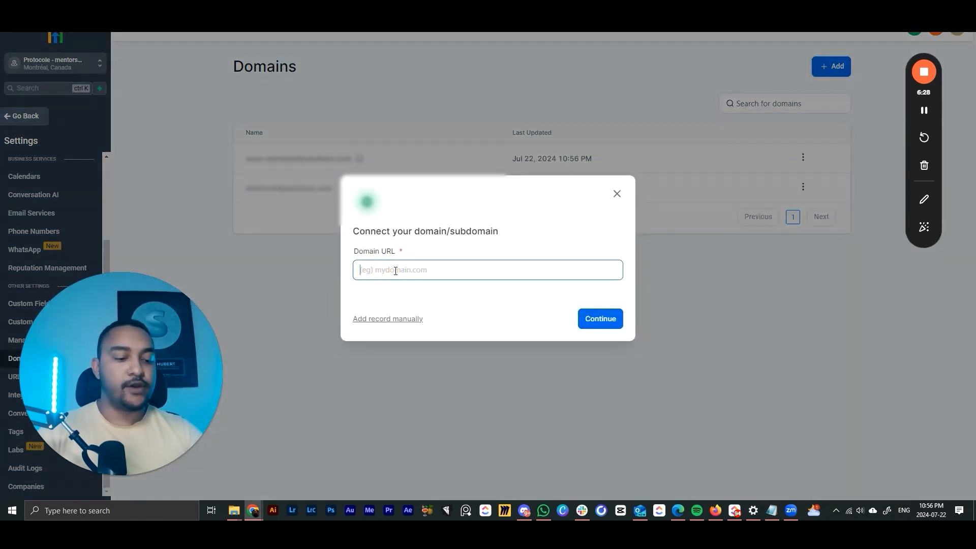
text(go.)
text(ment)
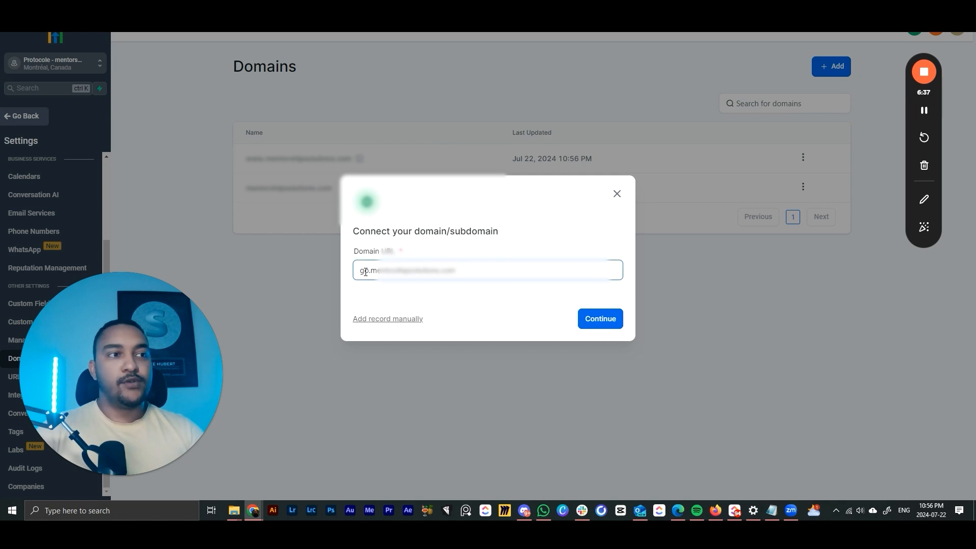
drag(371, 270, 467, 263)
click(362, 270)
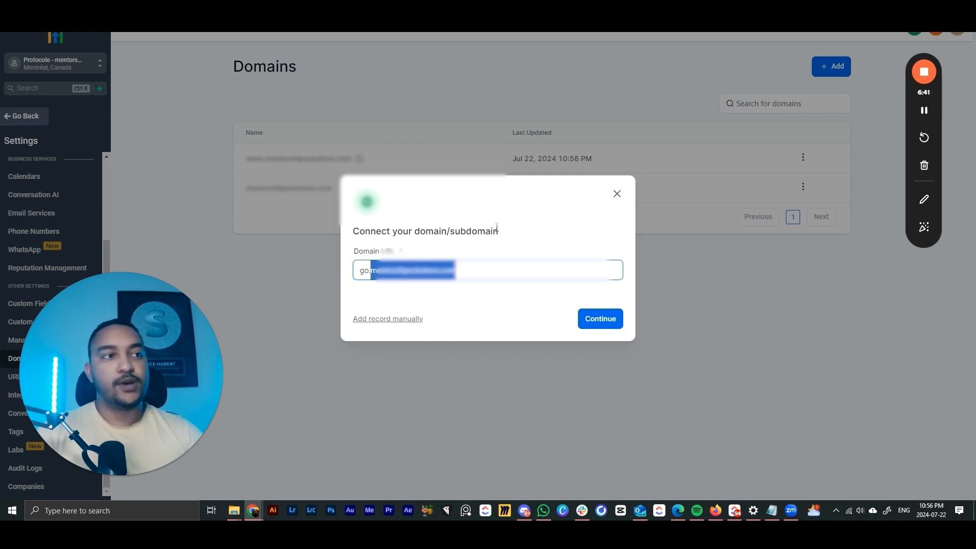
click(460, 212)
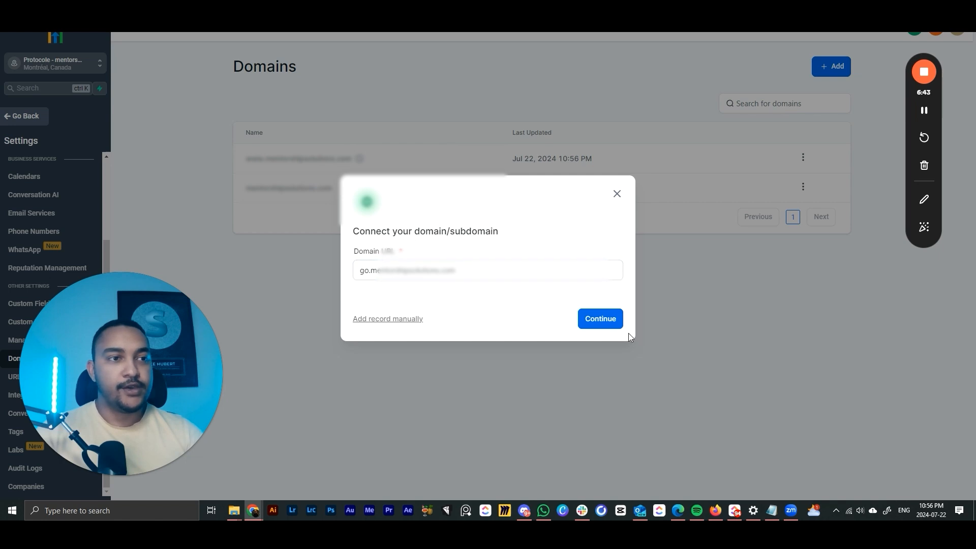
click(601, 322)
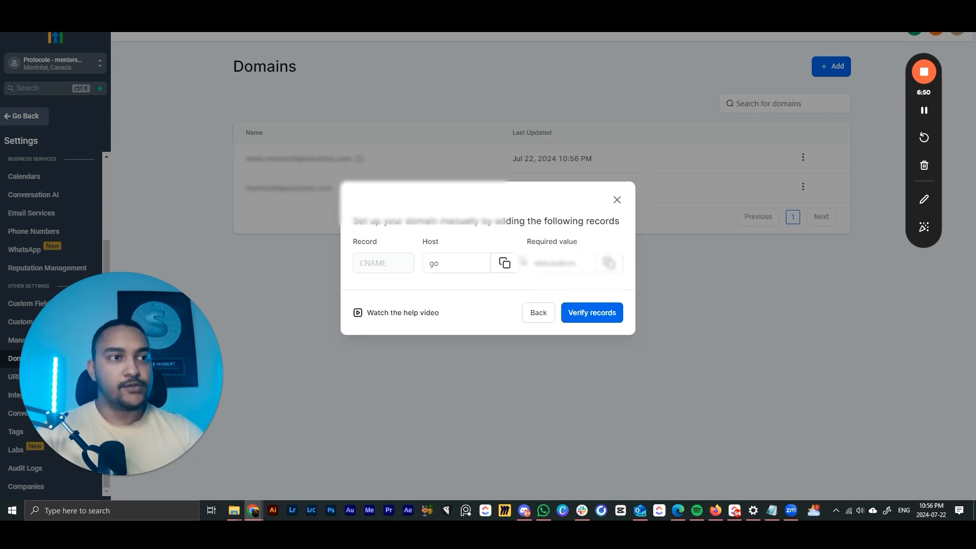
- Copy the go subdomain's required CNAME value
click(439, 261)
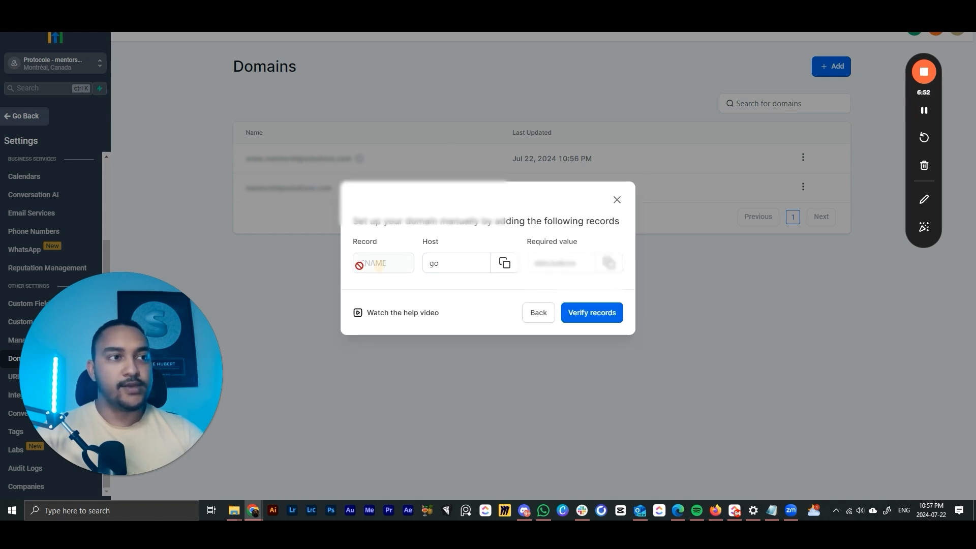
click(433, 259)
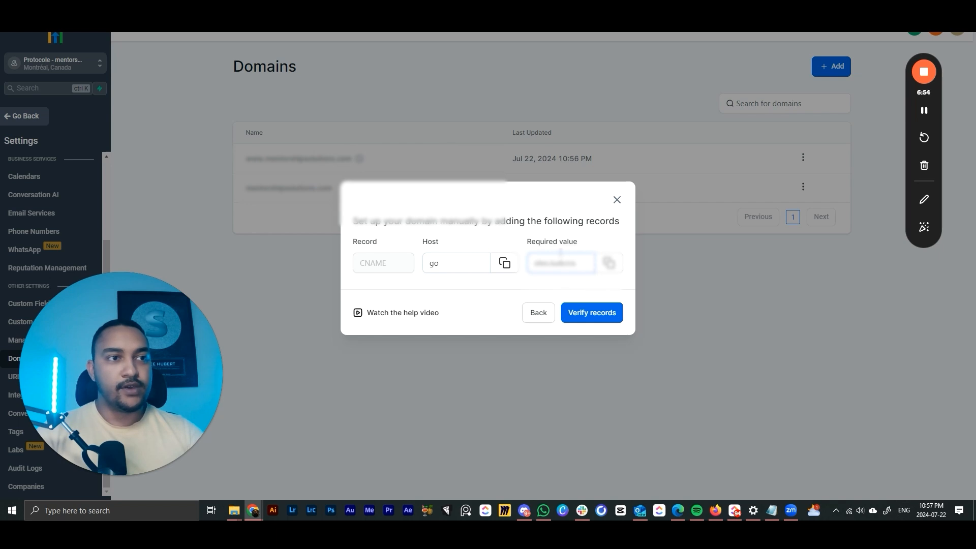
drag(531, 263, 588, 264)
click(608, 263)
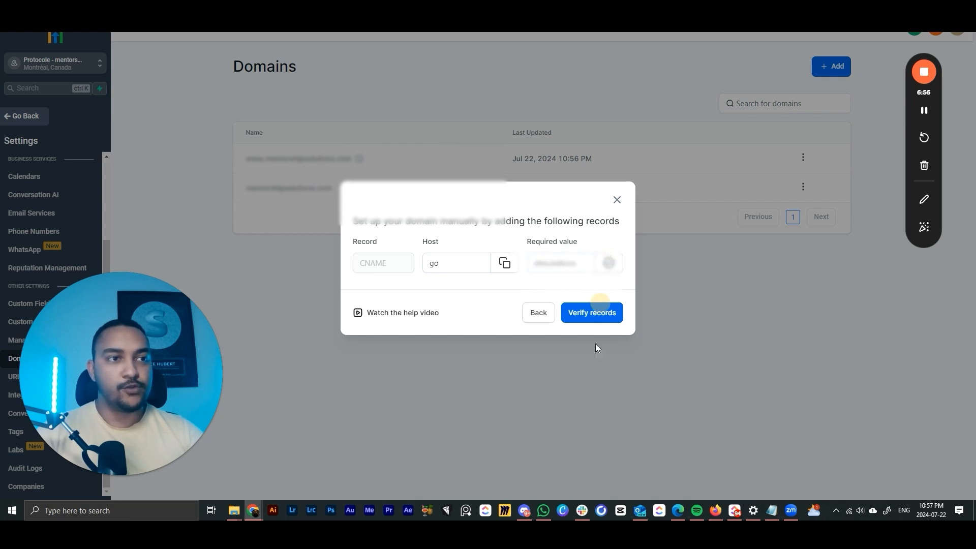
- Create a Squarespace custom CNAME record for host go with the copied GoHighLevel value as data
mouse_move(254, 513)
click(273, 469)
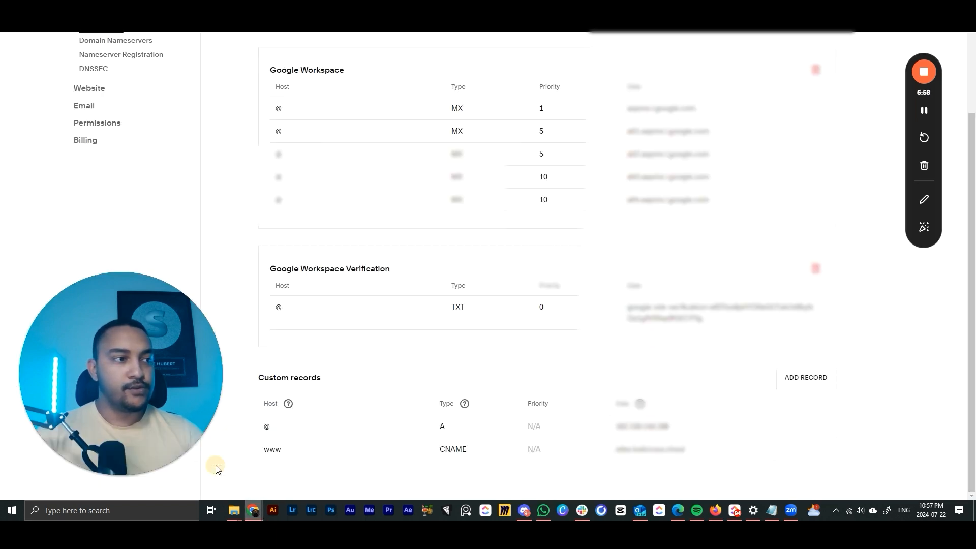
click(790, 376)
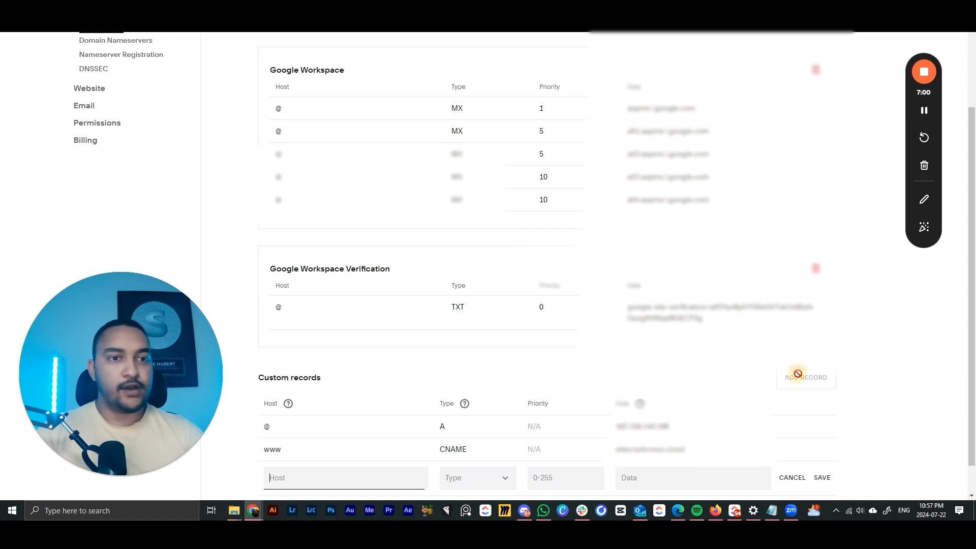
scroll(458, 397, down, 1)
click(473, 443)
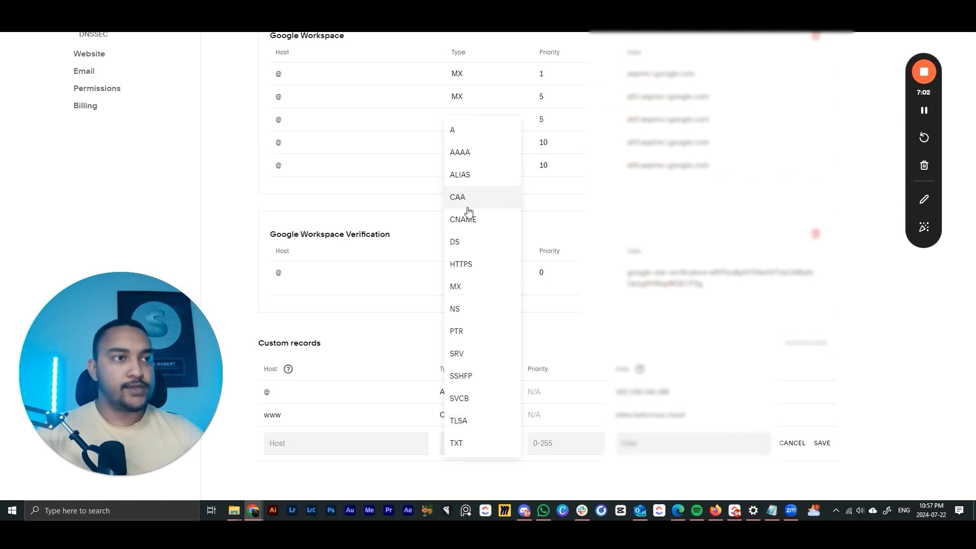
click(465, 218)
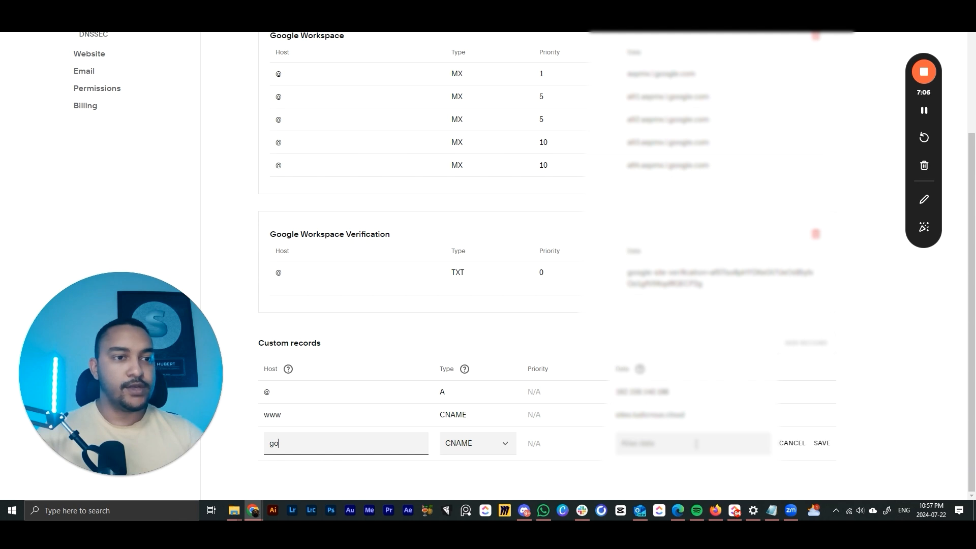
click(696, 444)
key(ctrl+v)
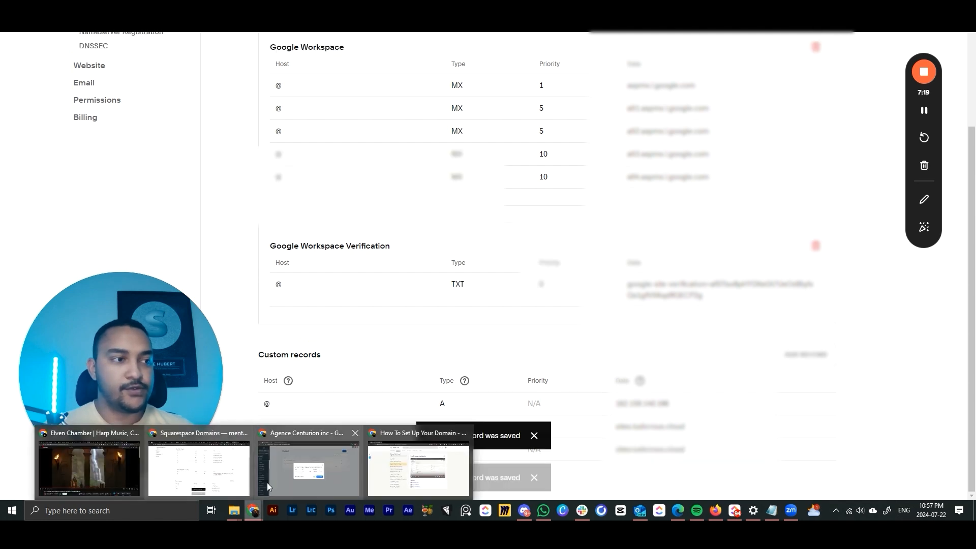
- Verify the go subdomain's records and close the domain-added message
click(267, 478)
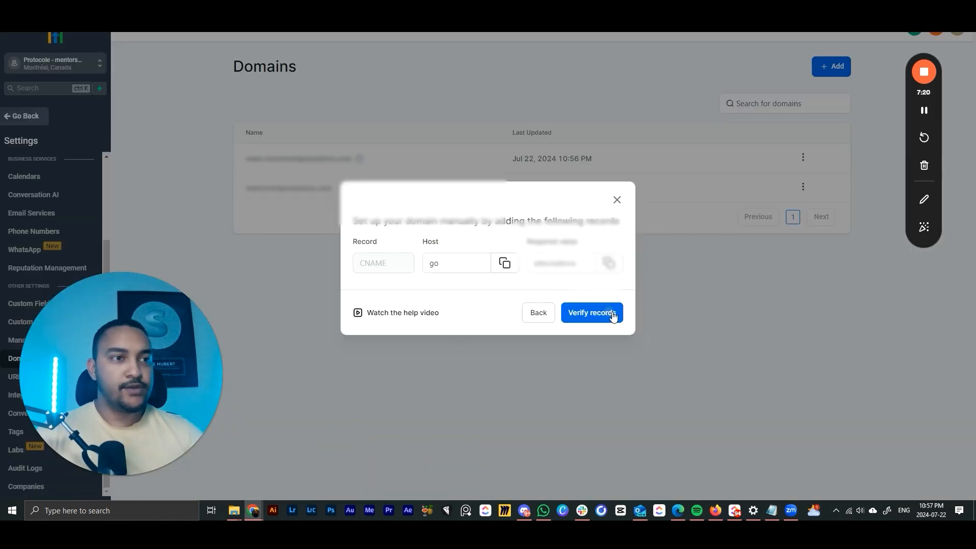
click(605, 313)
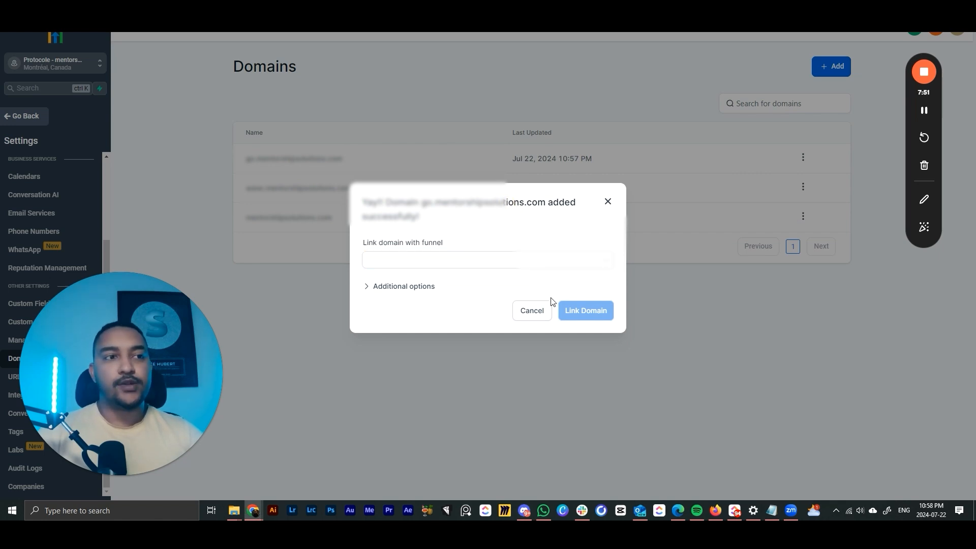
click(608, 201)
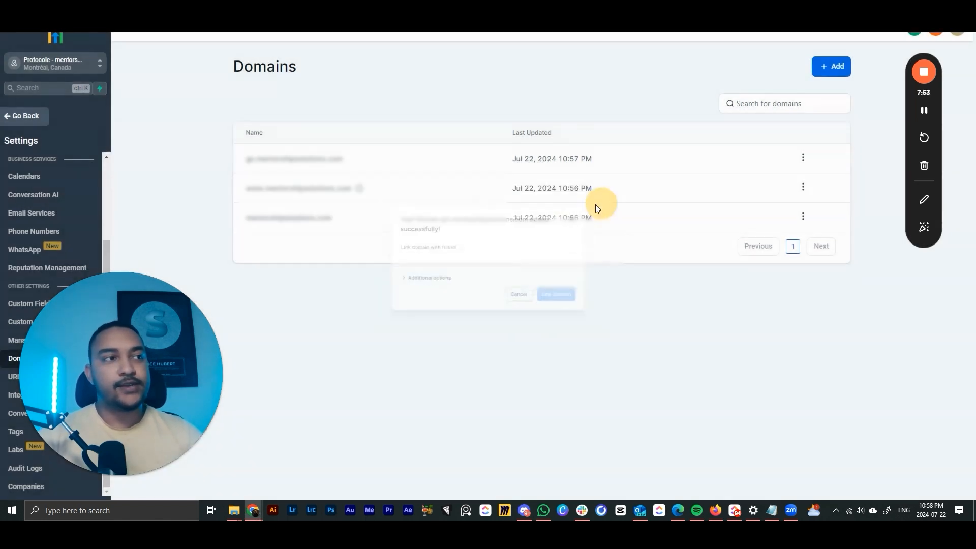
drag(135, 352, 854, 335)
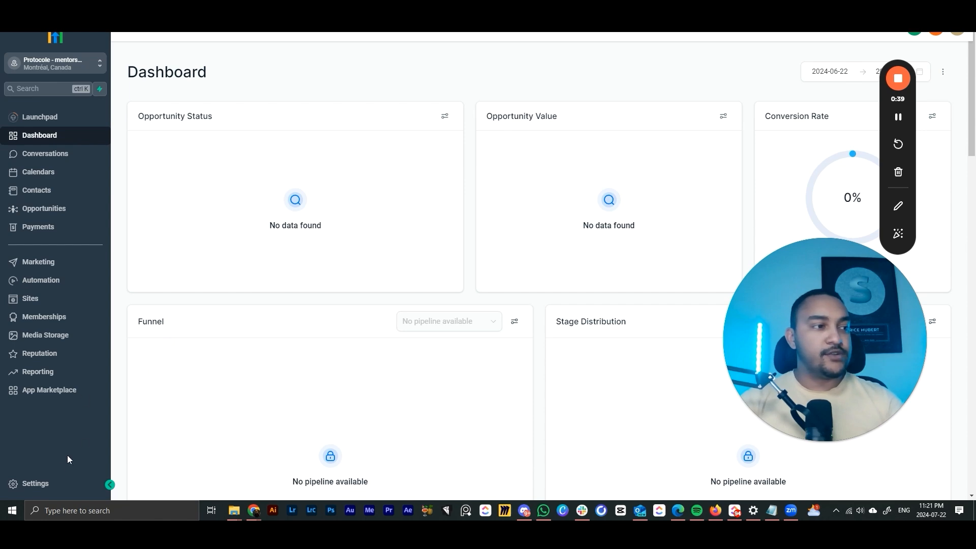
- Go to Settings > Email Services and choose Create Dedicated Domain
click(48, 482)
scroll(89, 290, down, 1)
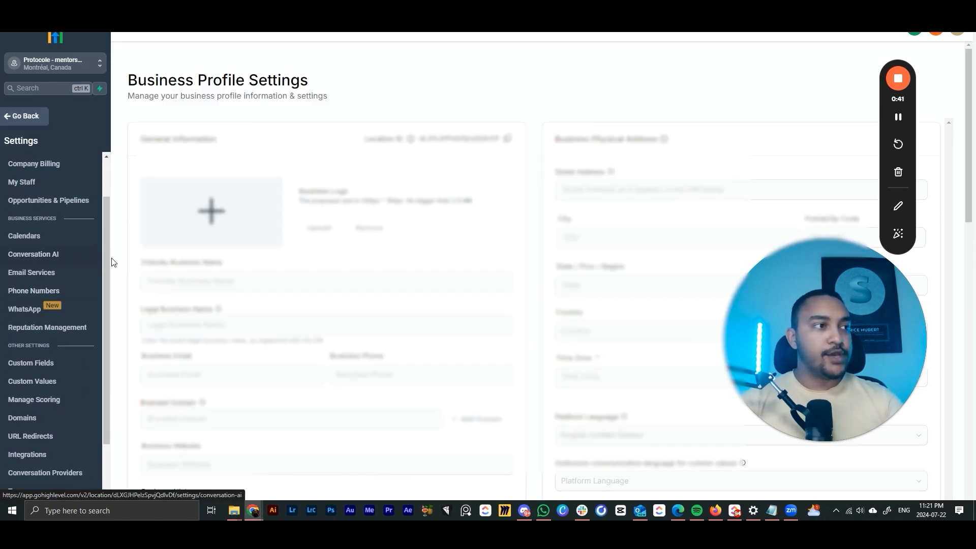
click(53, 278)
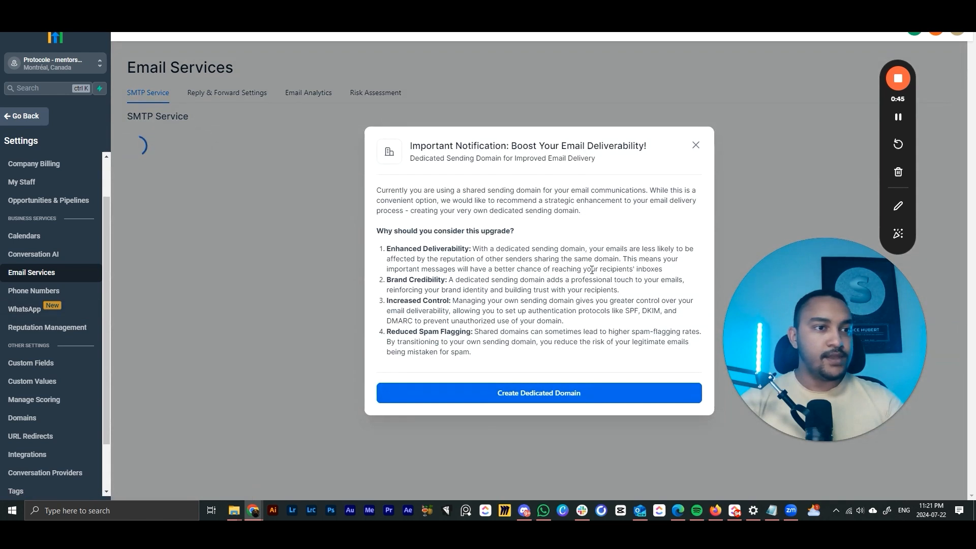
drag(822, 335, 121, 375)
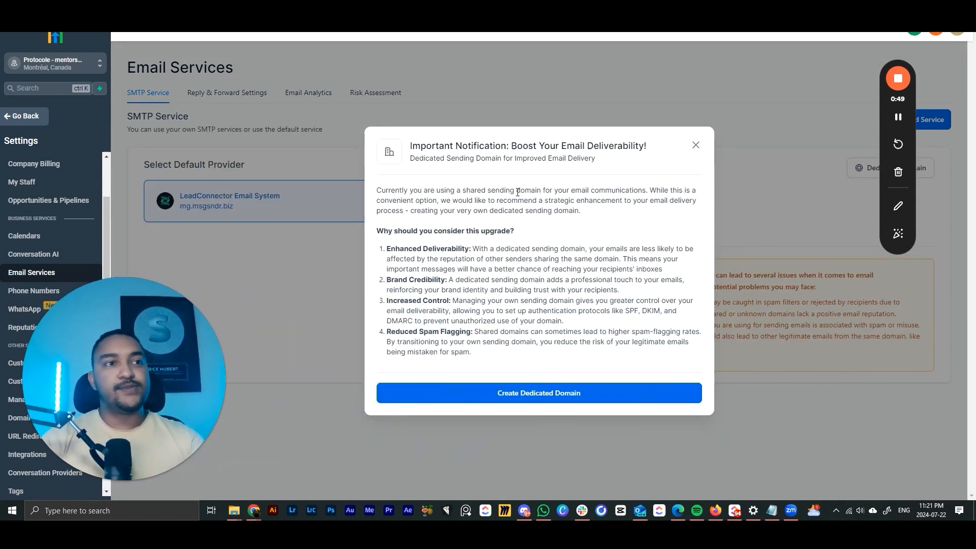
click(610, 400)
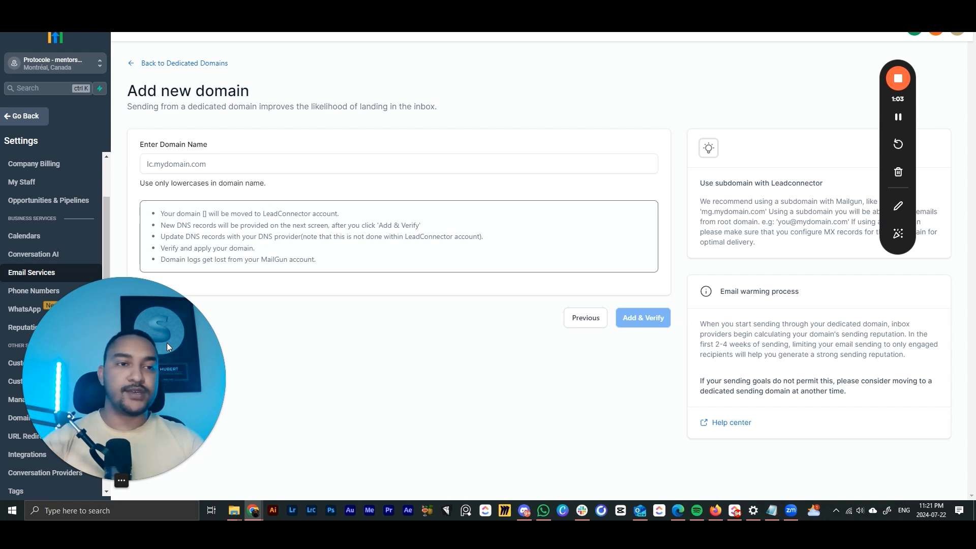
- Paste the domain name and submit it with Add & Verify, reaching the existing-MX-records warning
drag(127, 360, 812, 352)
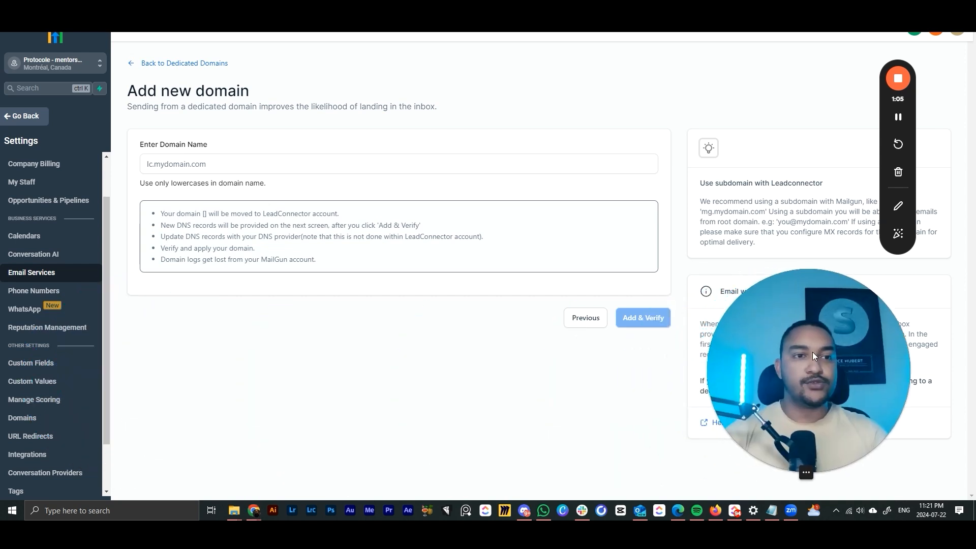
click(246, 164)
key(ctrl+v)
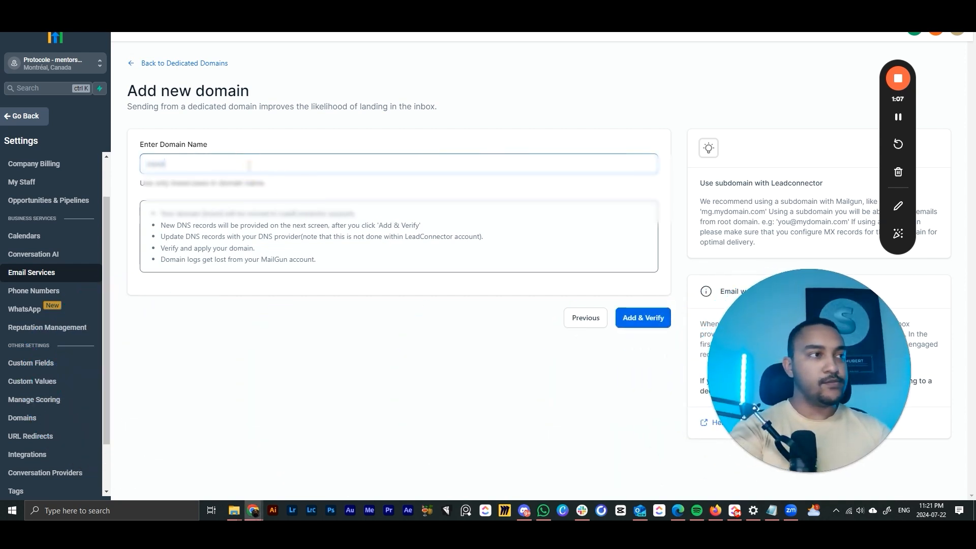
click(635, 319)
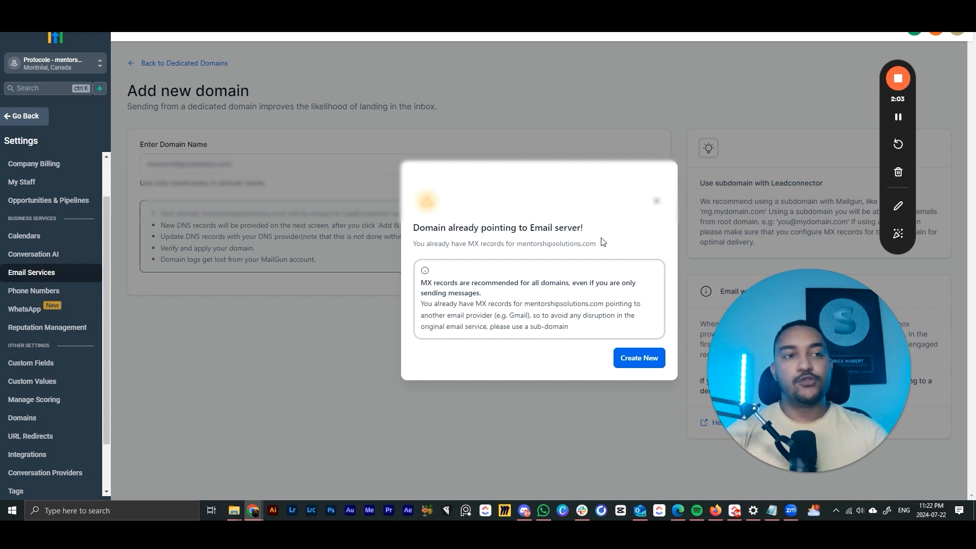
mouse_move(249, 514)
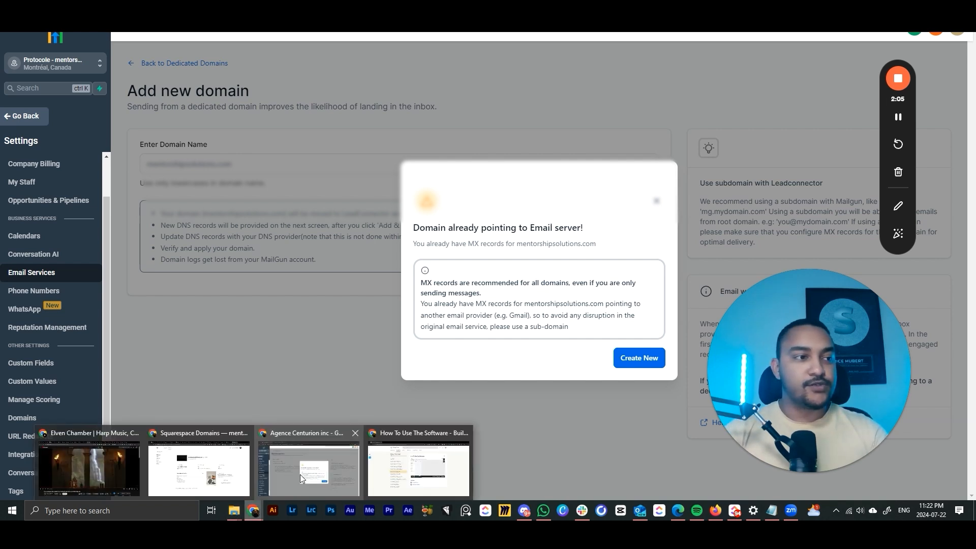
click(242, 466)
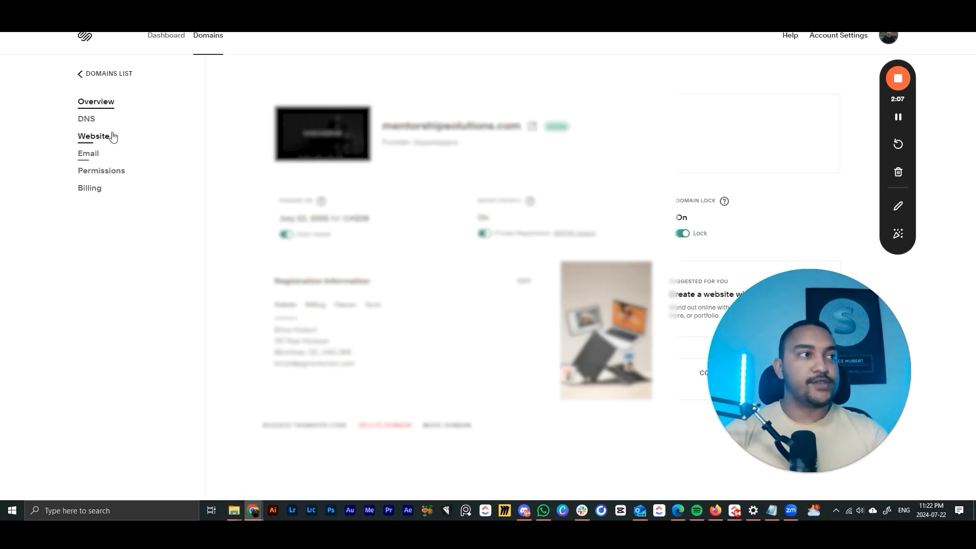
- Delete the Google Workspace MX records from the domain's Squarespace DNS settings
click(88, 120)
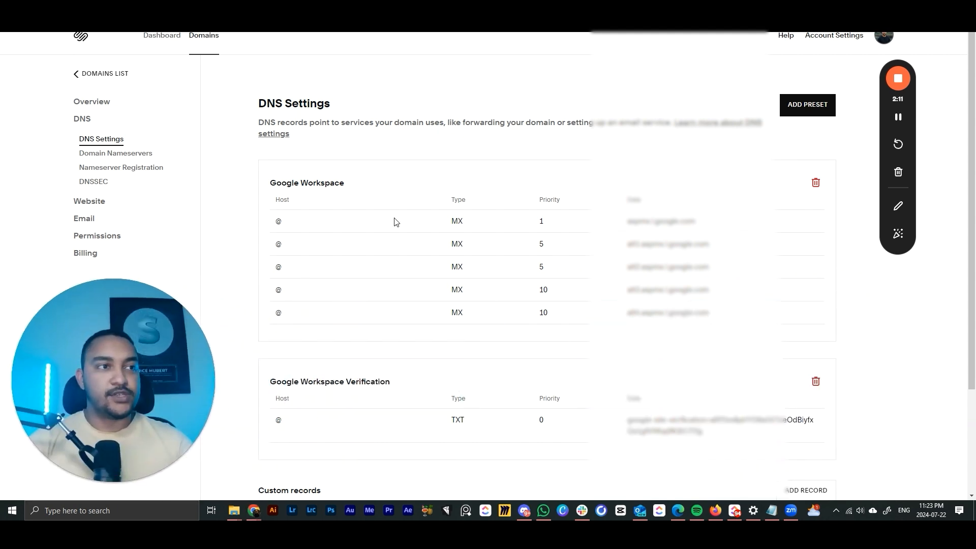
scroll(588, 326, down, 2)
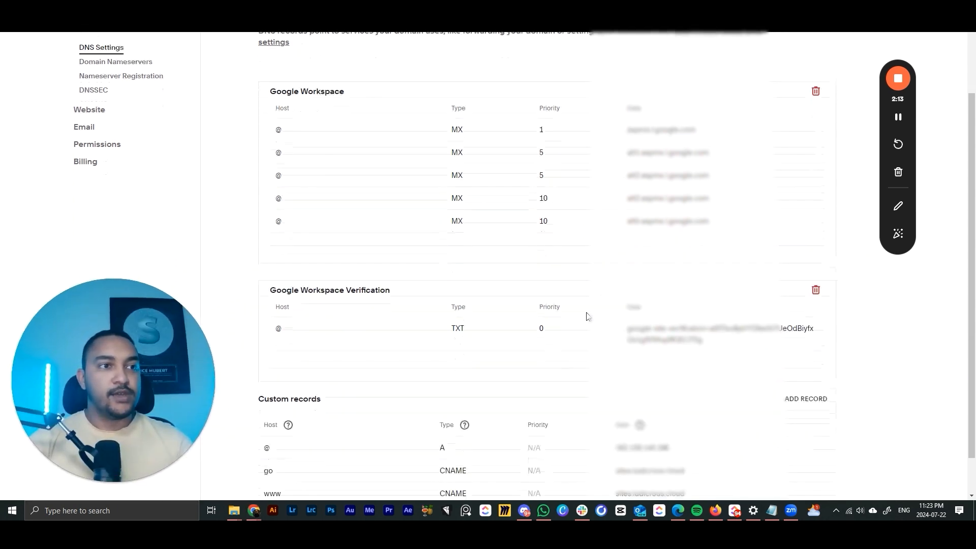
scroll(583, 285, up, 2)
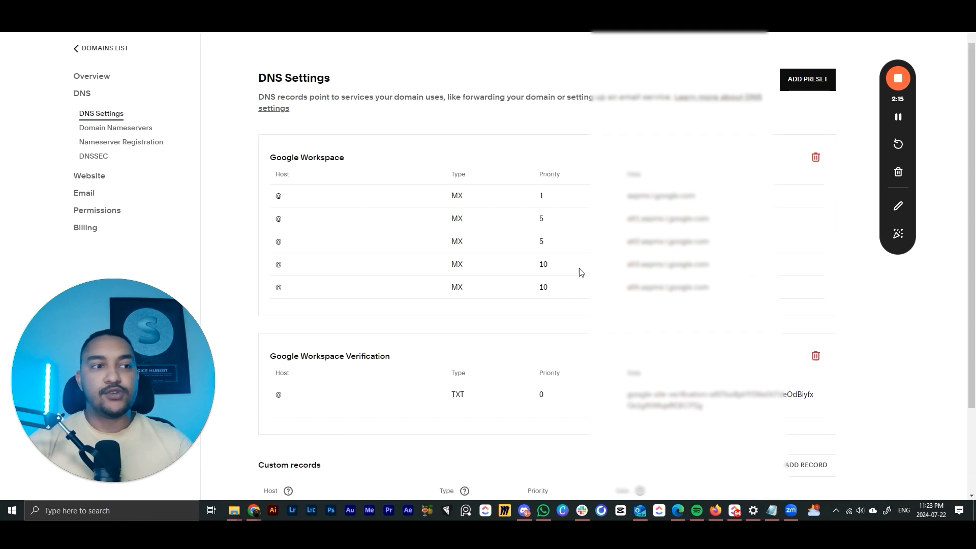
scroll(580, 272, down, 1)
scroll(580, 272, up, 2)
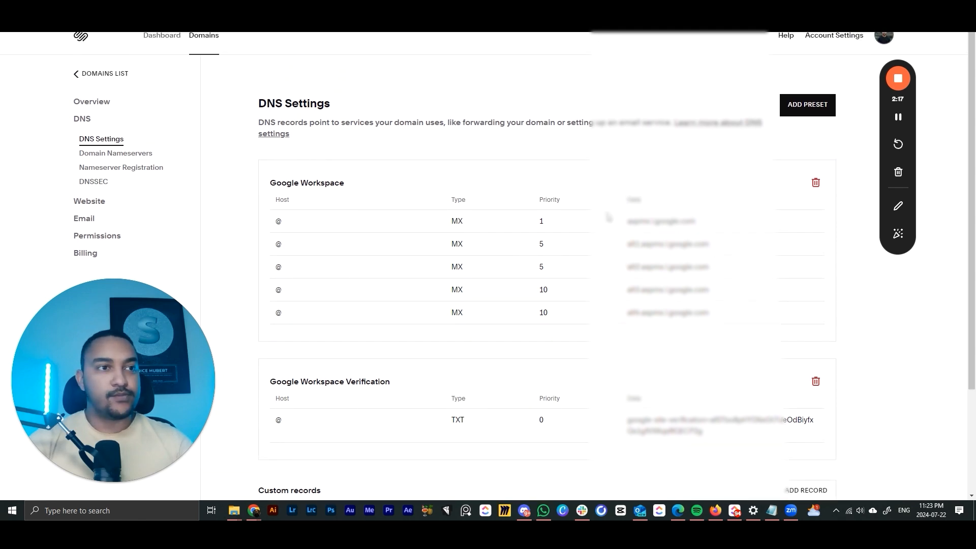
click(815, 183)
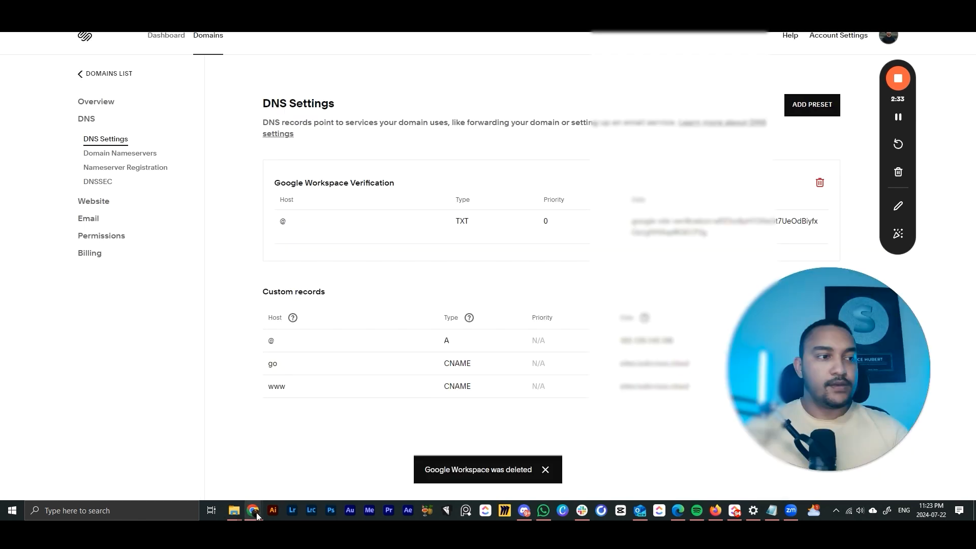
mouse_move(257, 515)
click(340, 462)
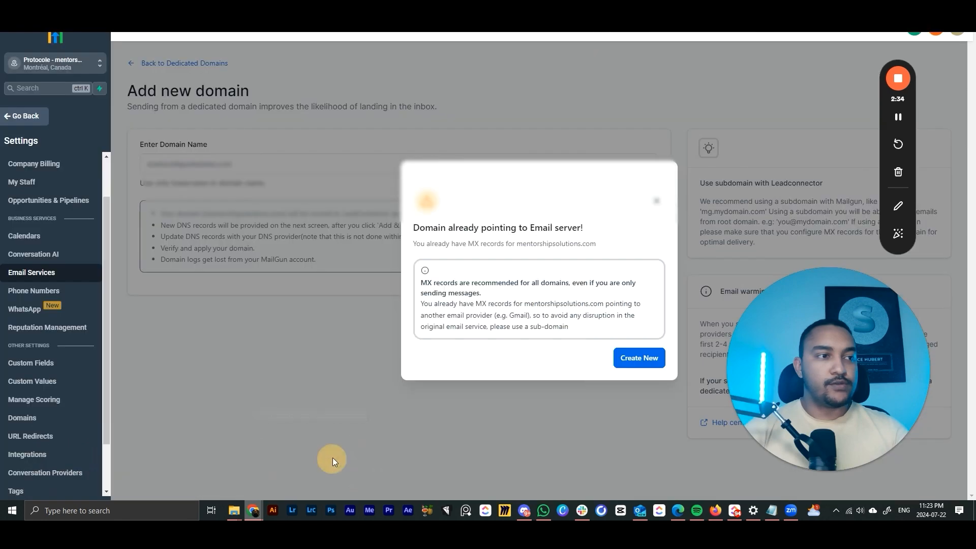
- Dismiss the MX warning, resubmit the domain and continue to its required DNS records
click(661, 203)
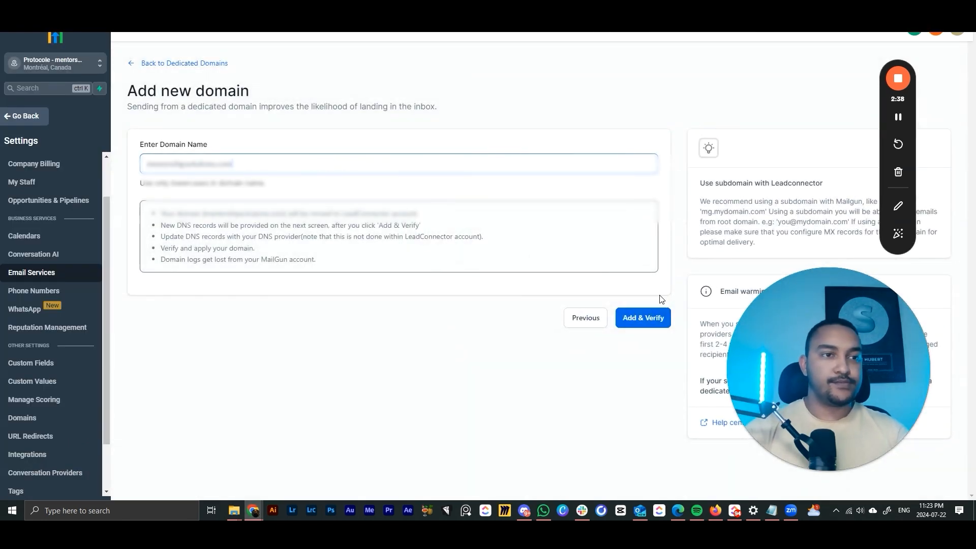
click(643, 319)
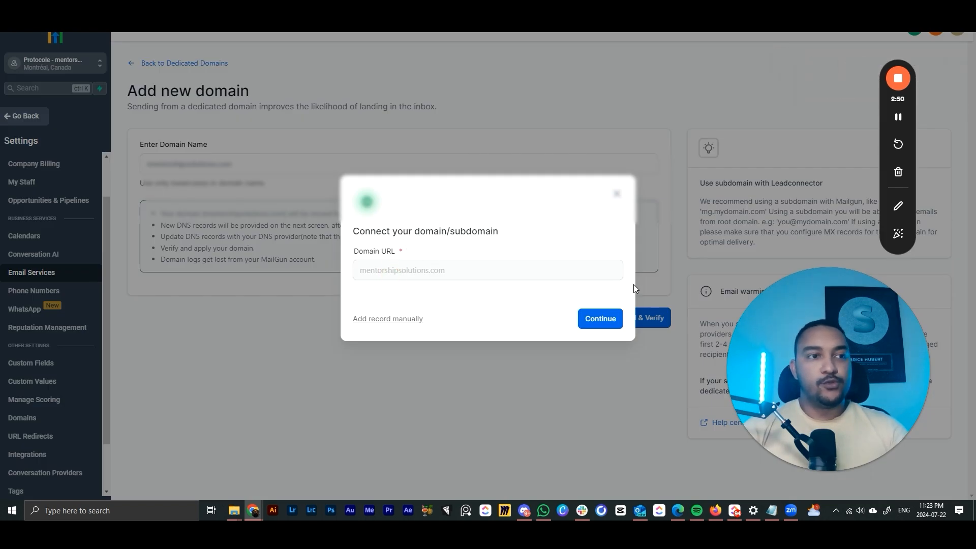
click(600, 319)
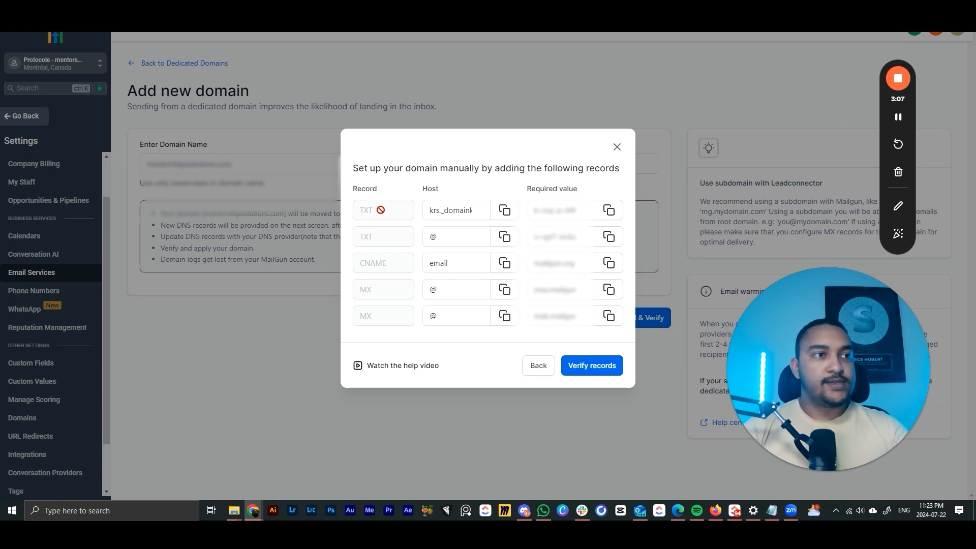
- Copy the first TXT record's host name from the manual records list
double_click(424, 191)
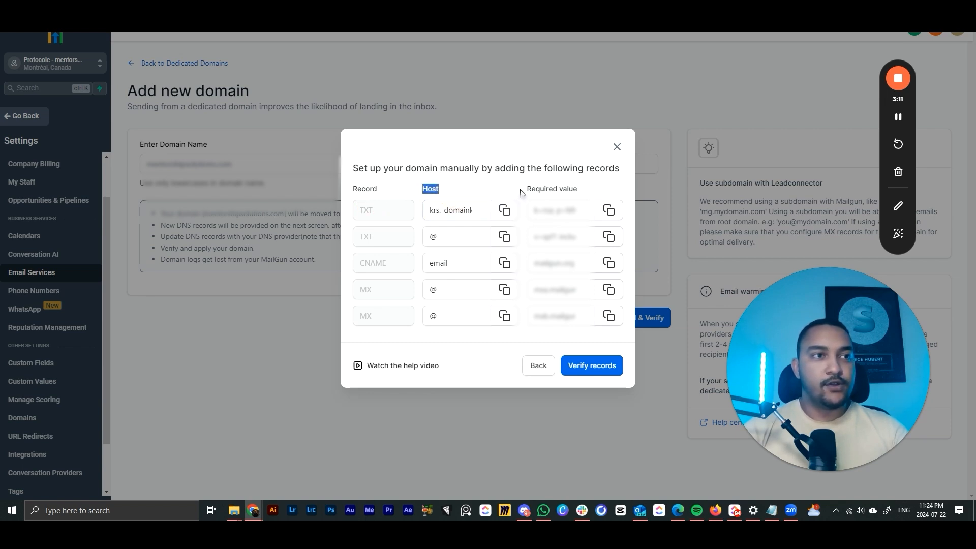
drag(529, 190, 611, 203)
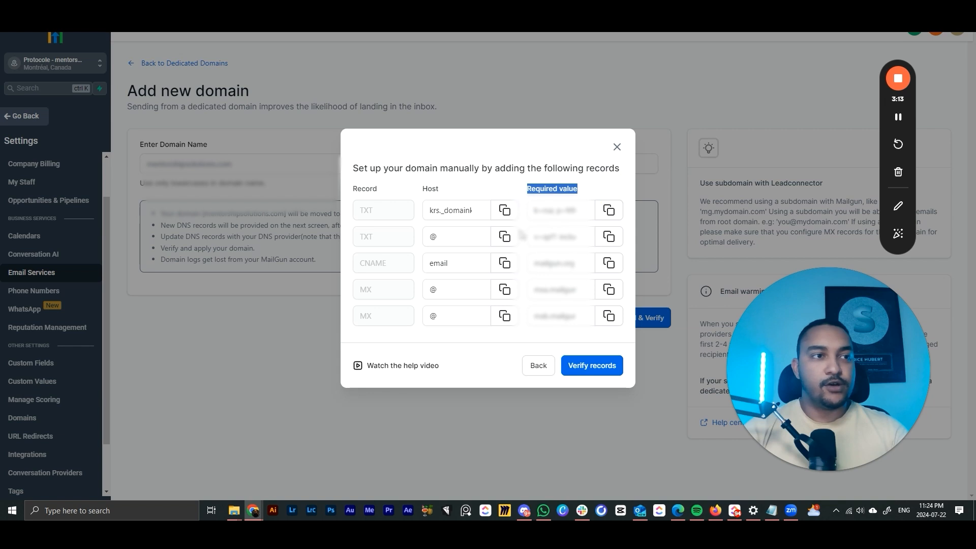
click(354, 195)
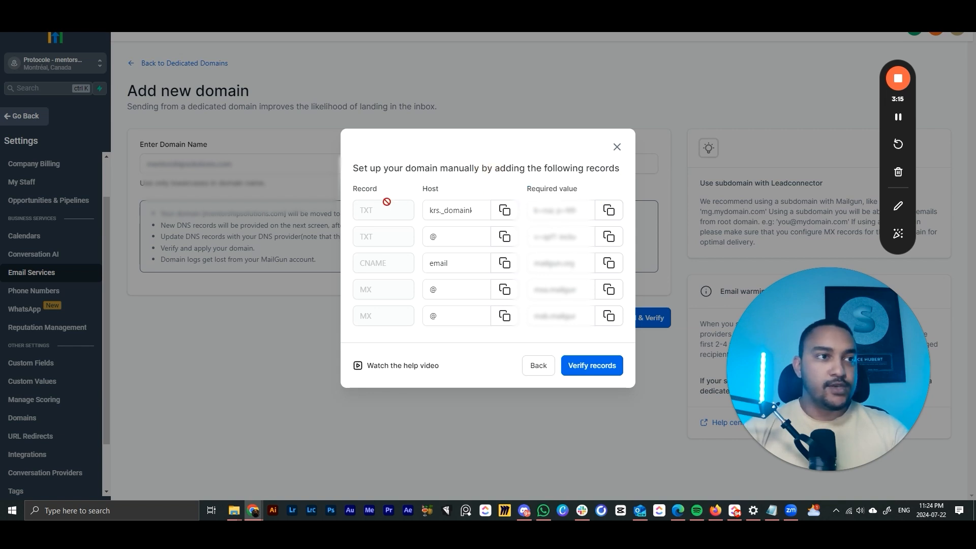
click(503, 210)
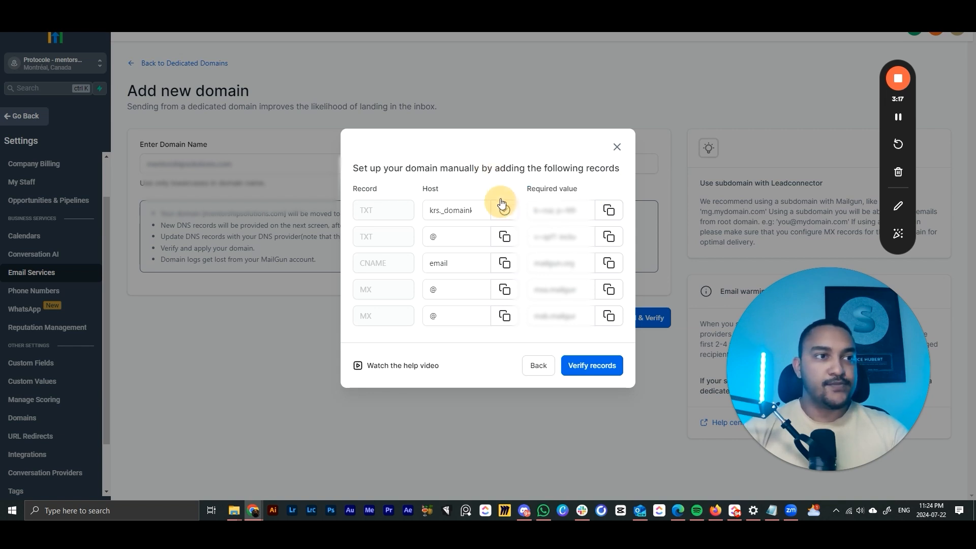
mouse_move(256, 513)
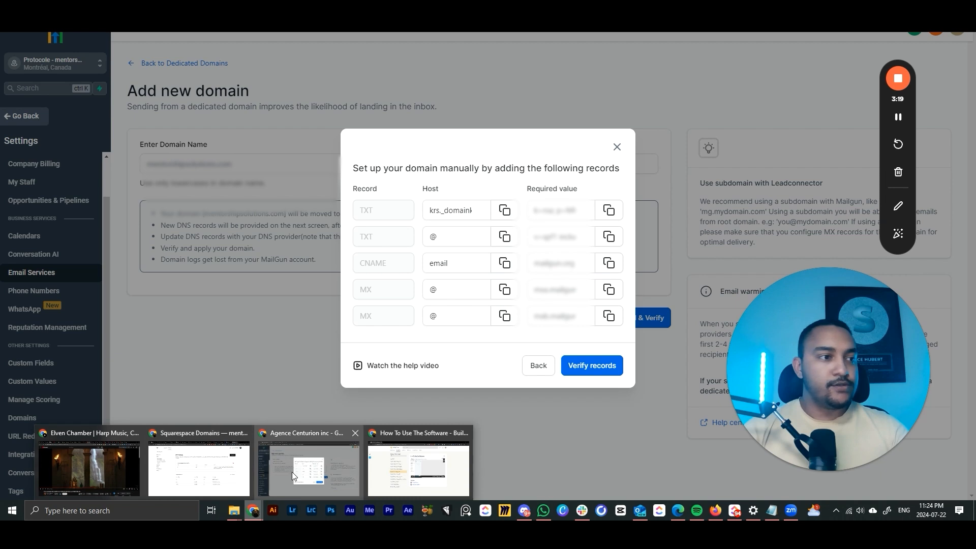
click(224, 476)
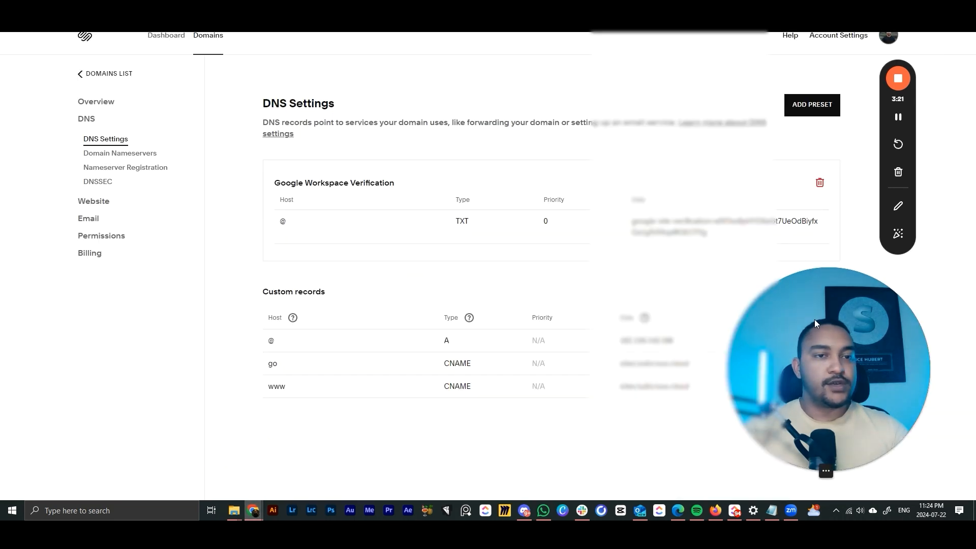
- Start a new Squarespace TXT record with host krs._domainkey pasted in
click(810, 291)
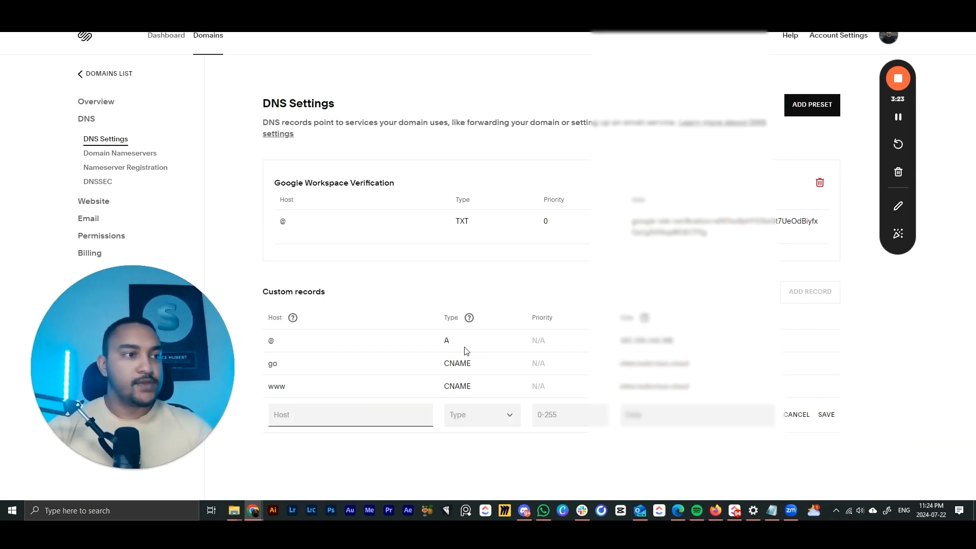
click(468, 419)
click(475, 408)
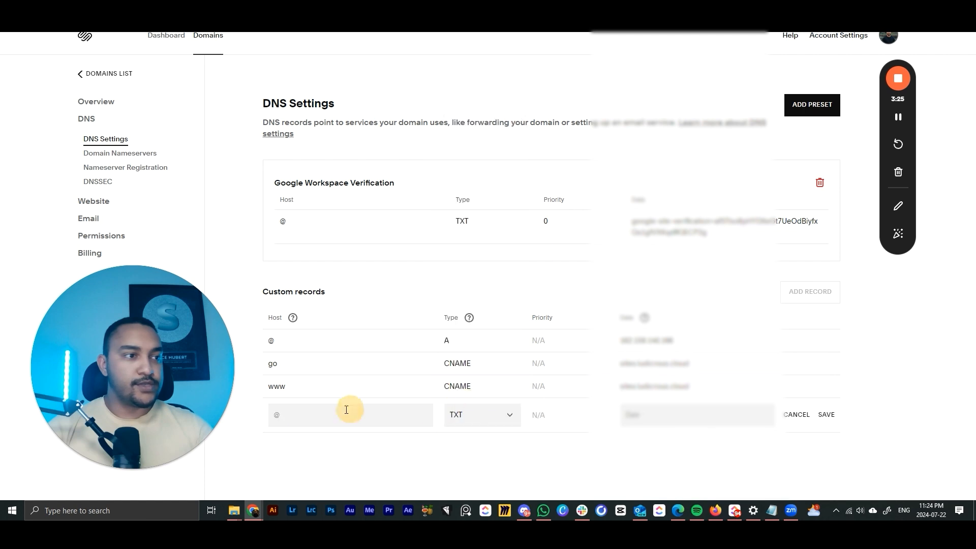
click(346, 410)
key(ctrl+v)
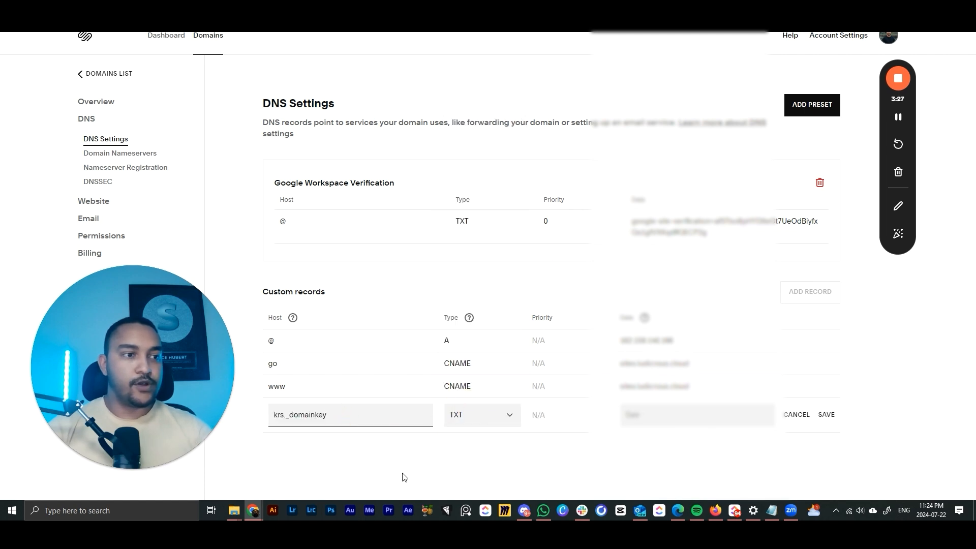
- Paste the first record's required value from GoHighLevel as data and save the TXT record
mouse_move(252, 511)
click(308, 468)
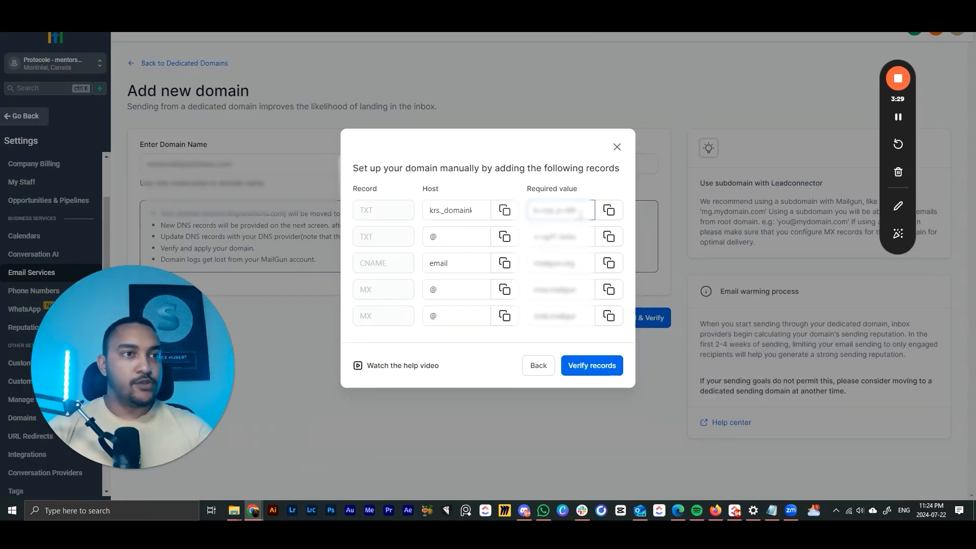
click(610, 213)
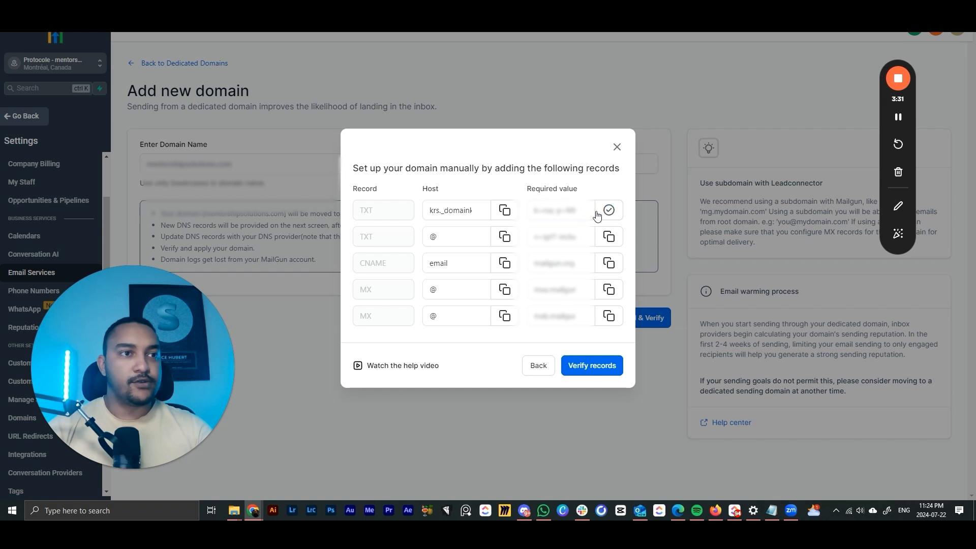
click(251, 448)
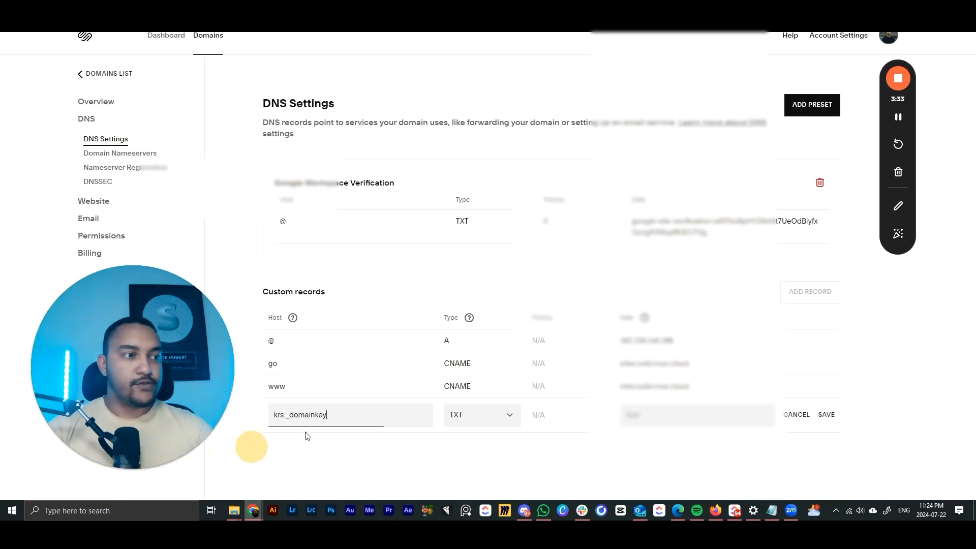
key(ctrl+v)
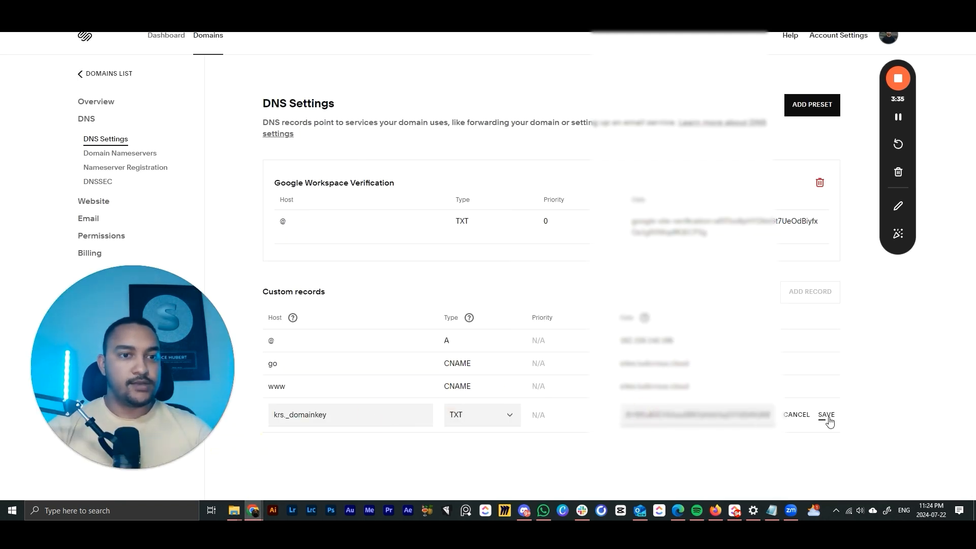
click(828, 415)
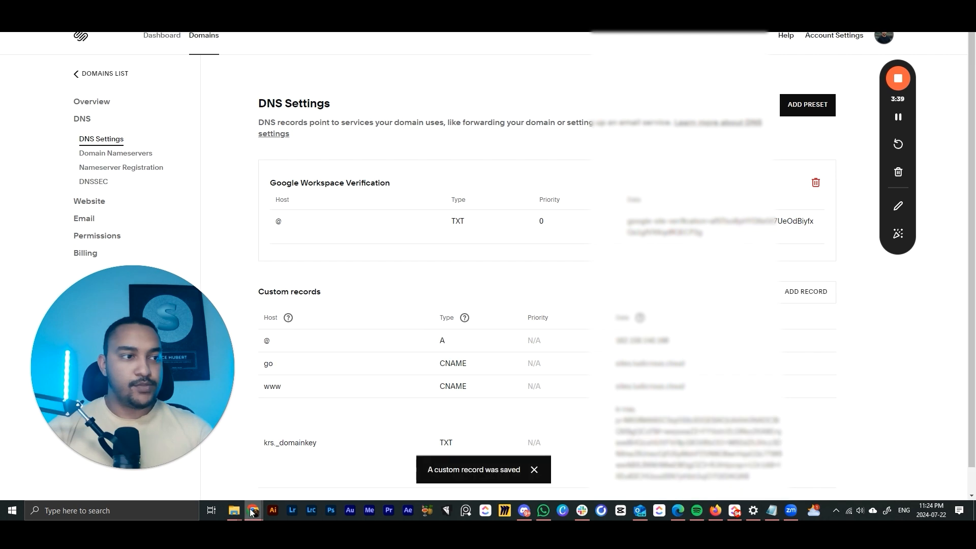
mouse_move(253, 511)
click(318, 452)
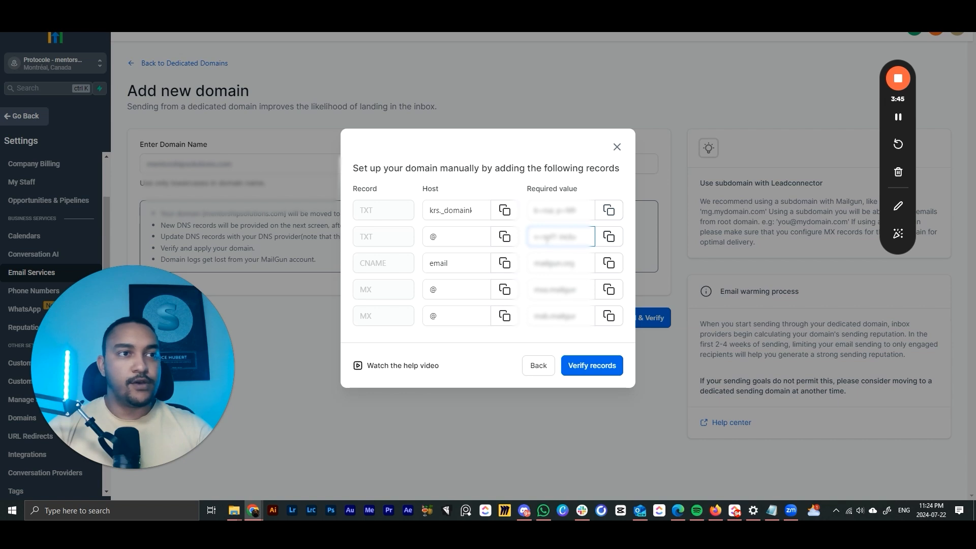
- Copy the root @ TXT record's required value in GoHighLevel
drag(547, 239, 591, 238)
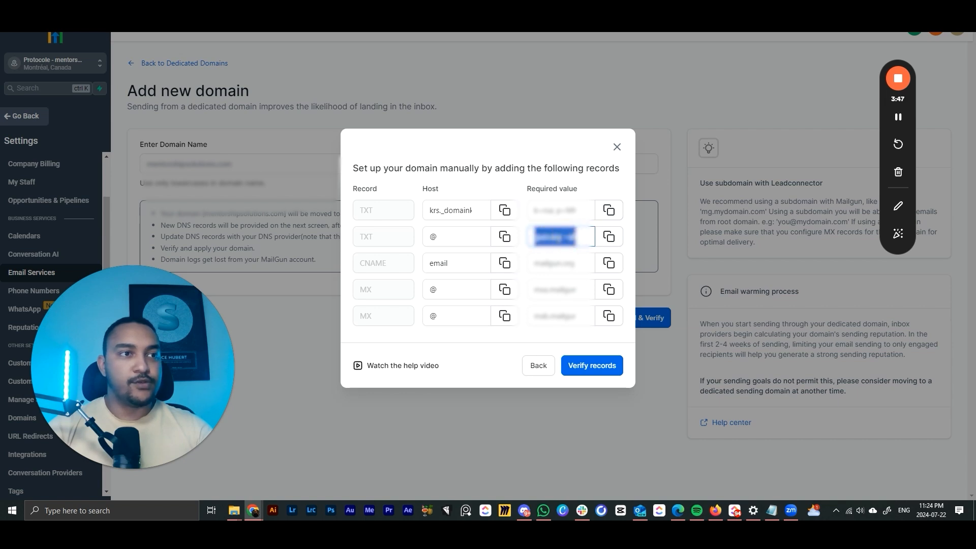
click(549, 238)
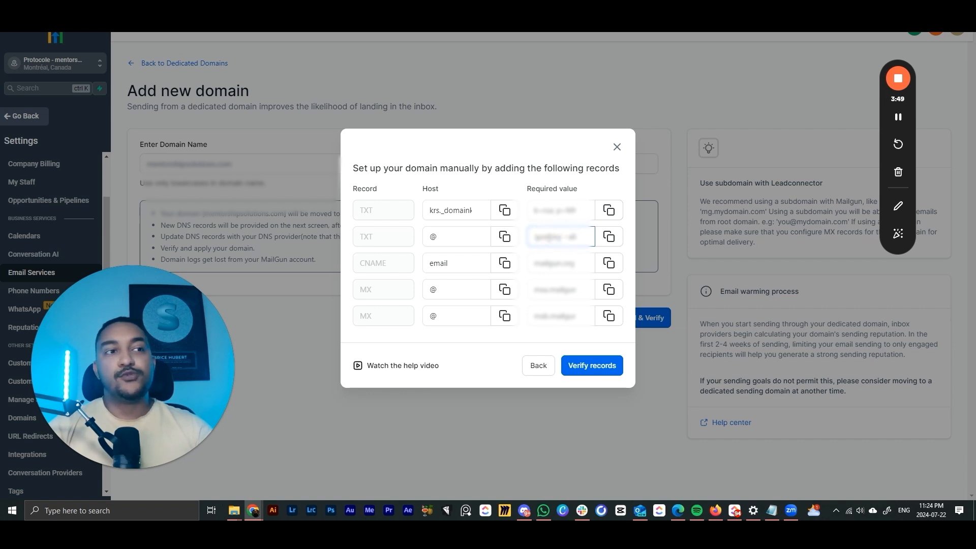
double_click(547, 237)
click(547, 237)
triple_click(547, 237)
click(567, 233)
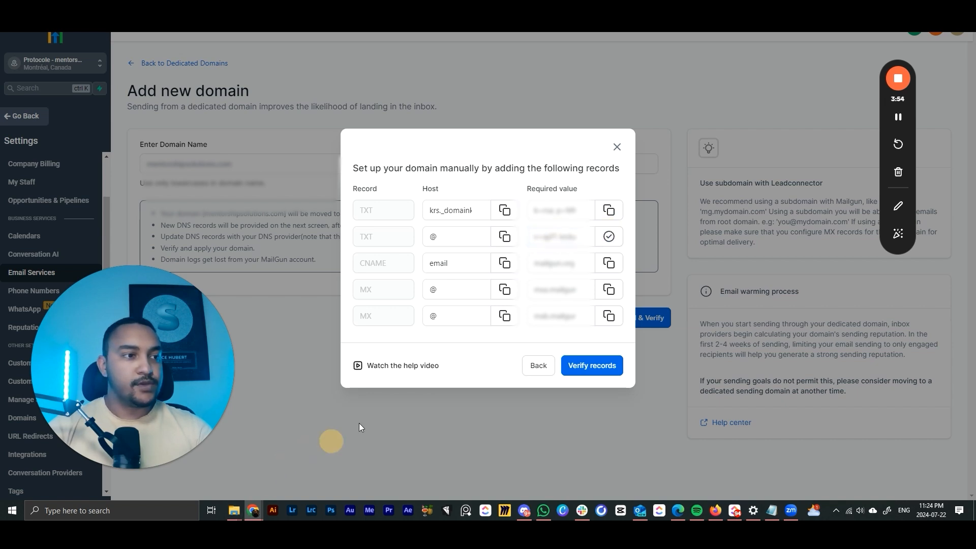
- Add and save a Squarespace TXT record with host @ and the copied value
mouse_move(254, 511)
click(216, 486)
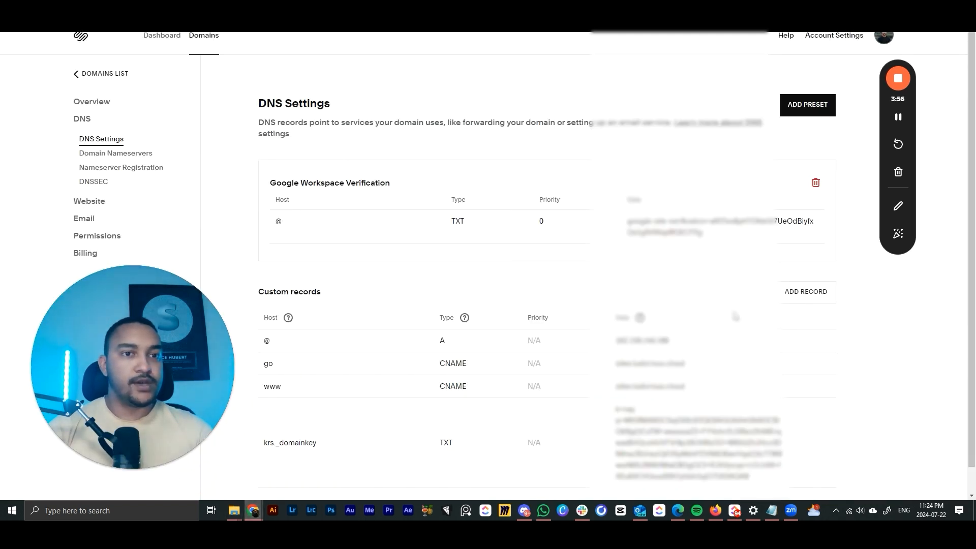
click(781, 296)
scroll(534, 305, down, 1)
click(478, 443)
click(460, 442)
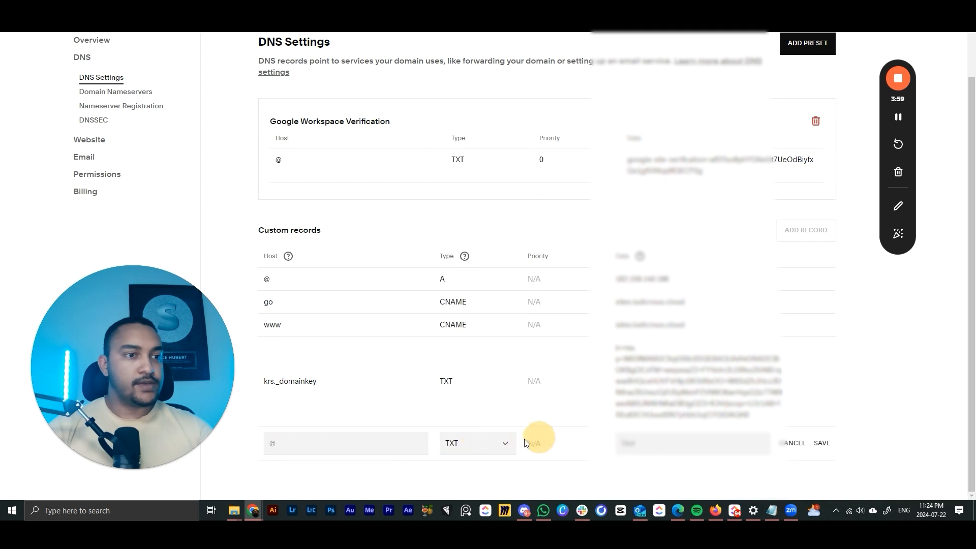
click(341, 442)
text(@)
click(668, 443)
key(ctrl+v)
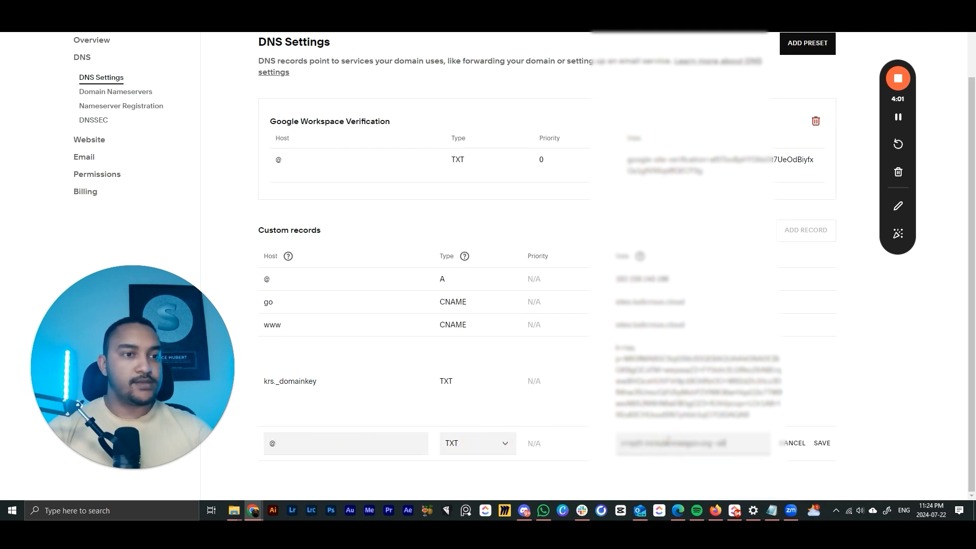
click(821, 443)
- Copy the required value of the email CNAME record from GoHighLevel's manual records list
mouse_move(253, 510)
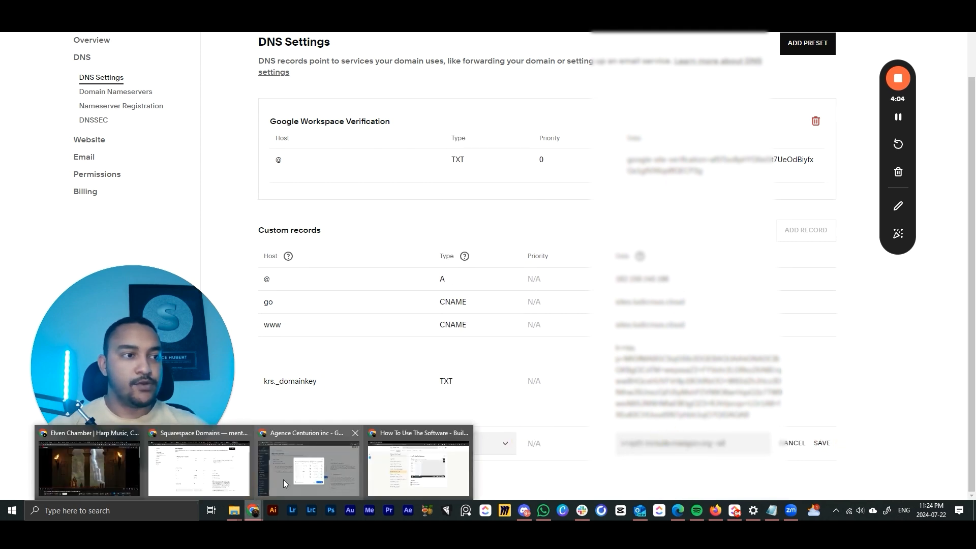
click(311, 459)
click(461, 261)
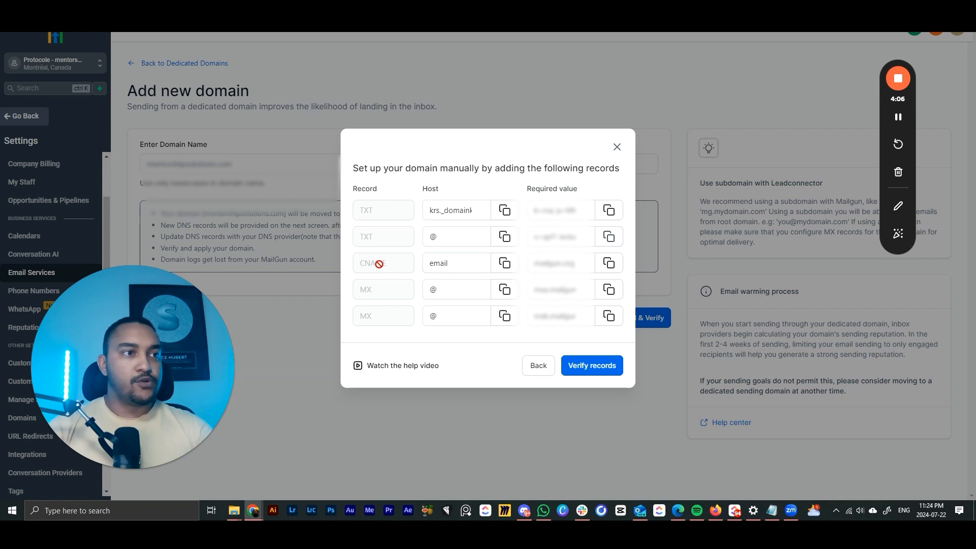
drag(454, 261, 406, 263)
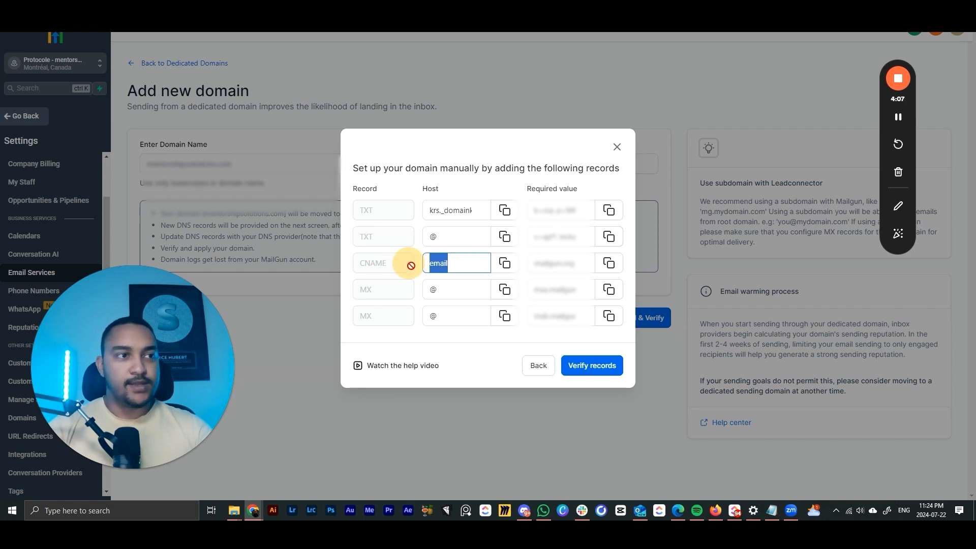
click(610, 263)
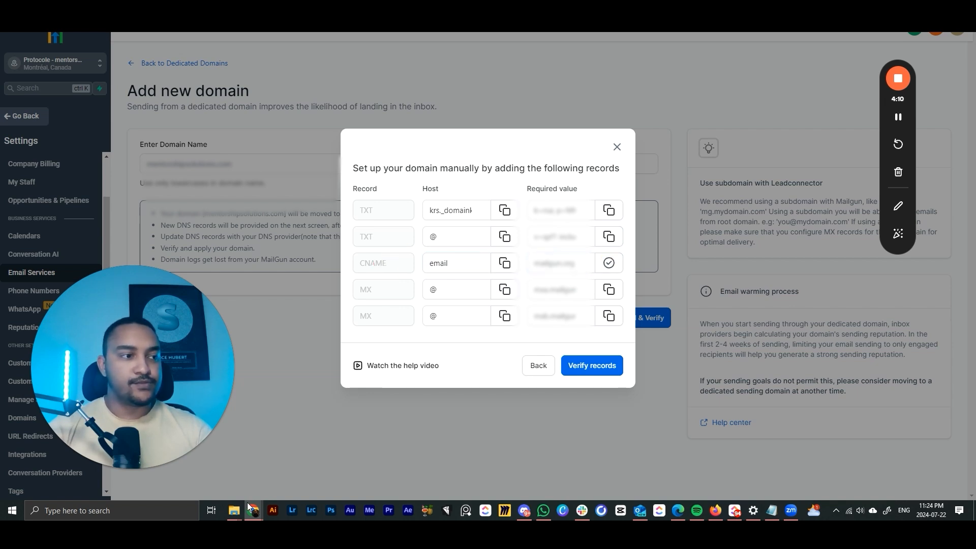
- In Squarespace, add and save a CNAME record with host email and the copied data
mouse_move(253, 510)
click(234, 467)
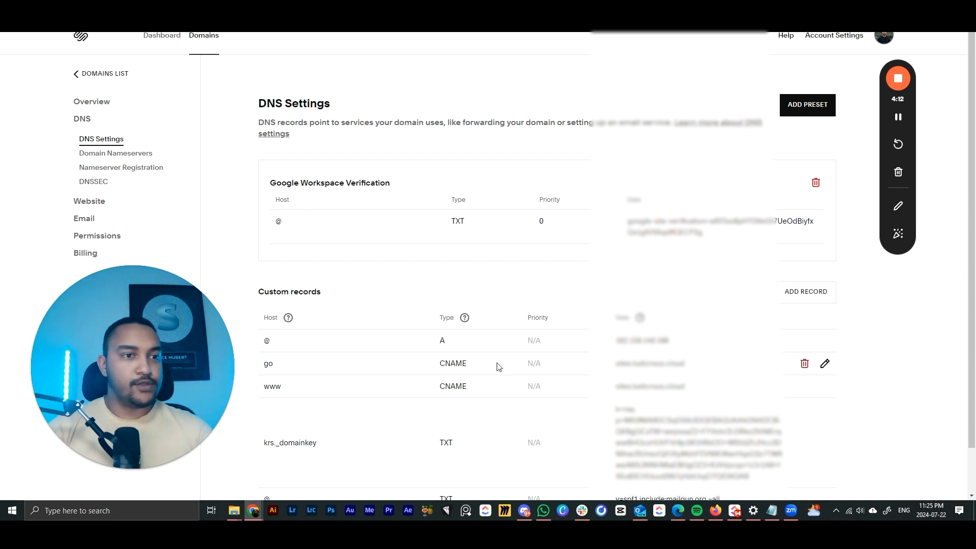
scroll(498, 366, down, 1)
click(793, 249)
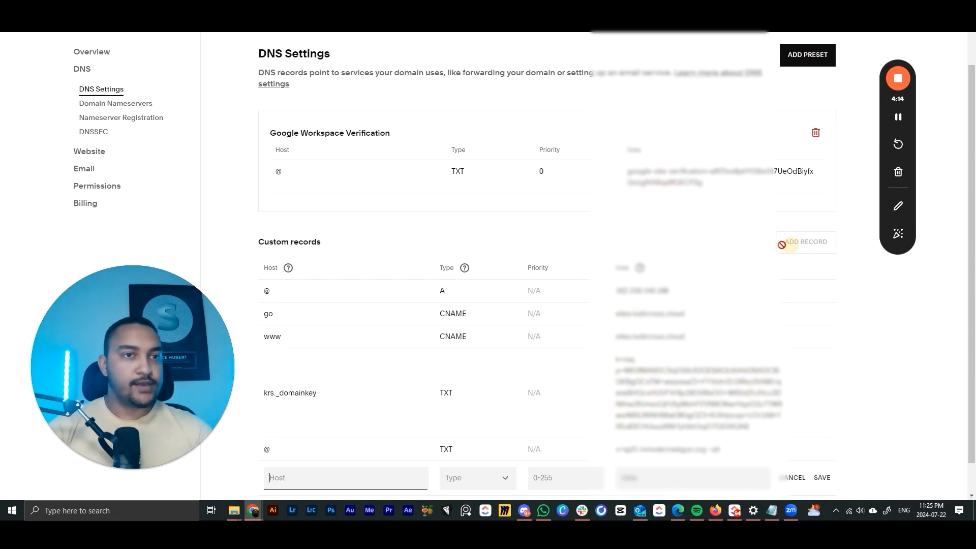
scroll(357, 449, down, 1)
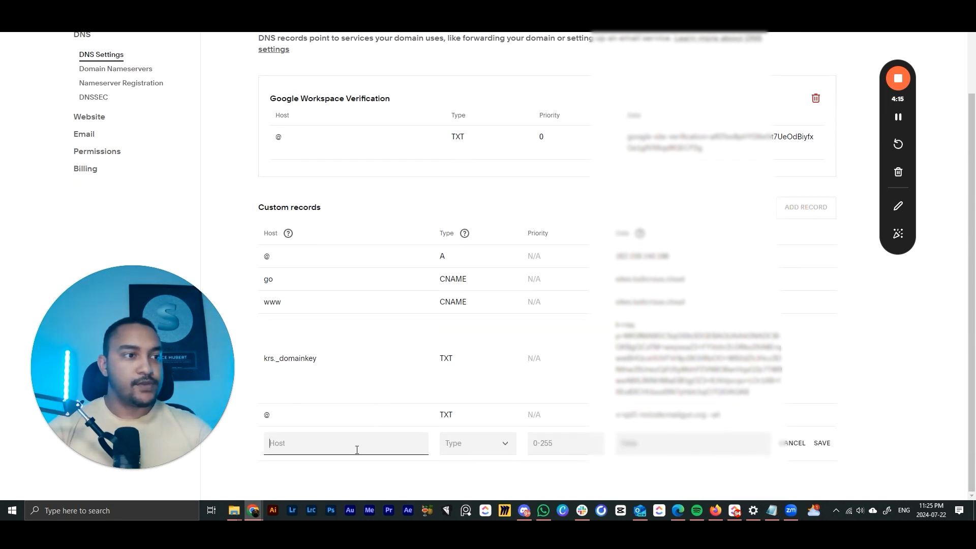
click(474, 447)
click(471, 216)
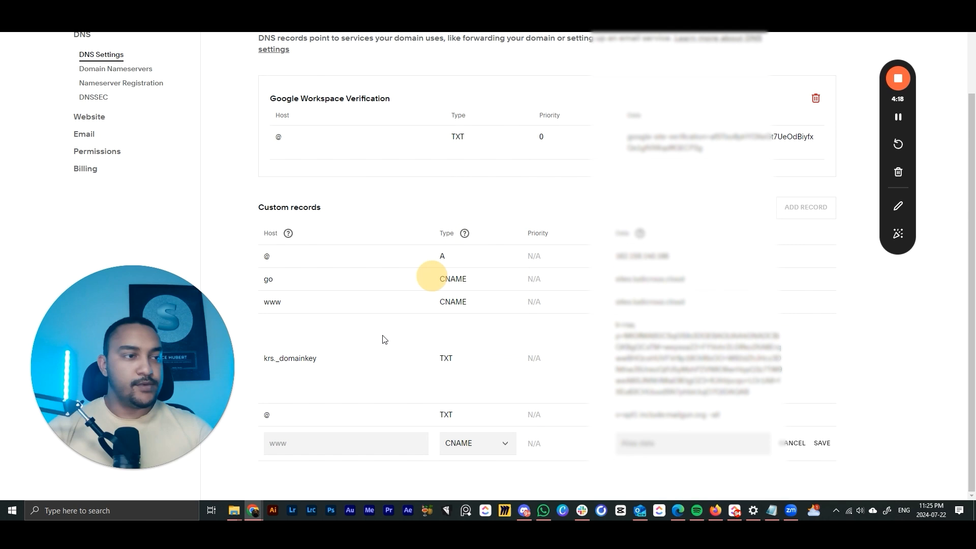
click(315, 446)
text(email)
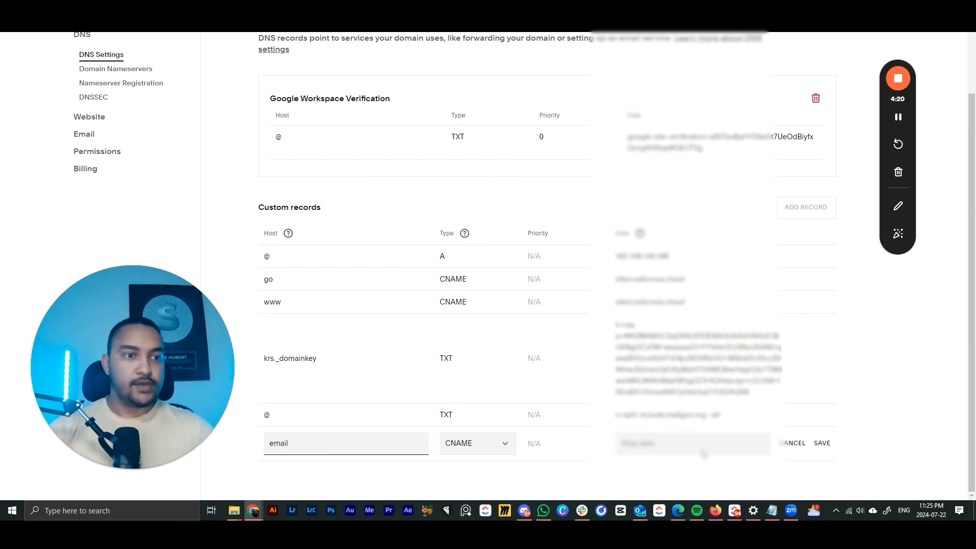
click(689, 443)
key(ctrl+v)
click(820, 444)
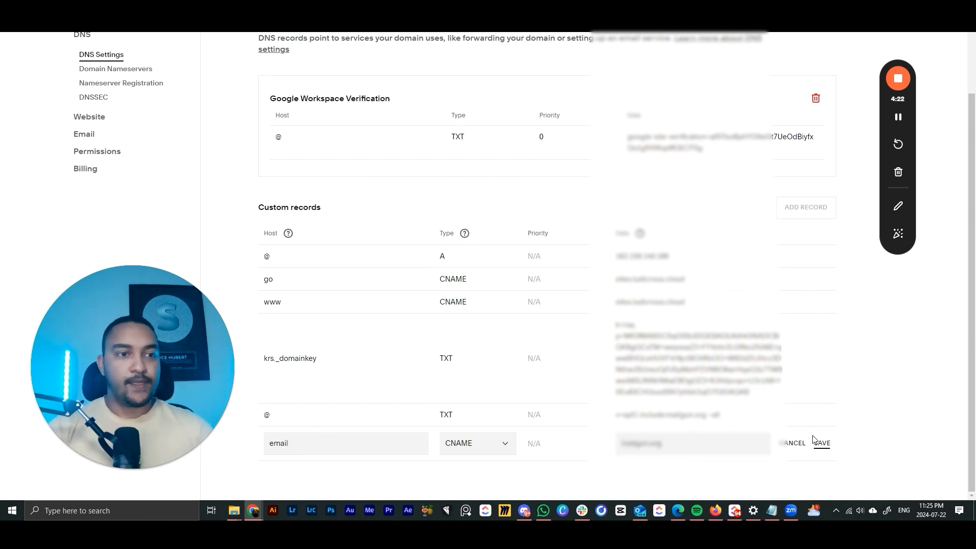
click(822, 444)
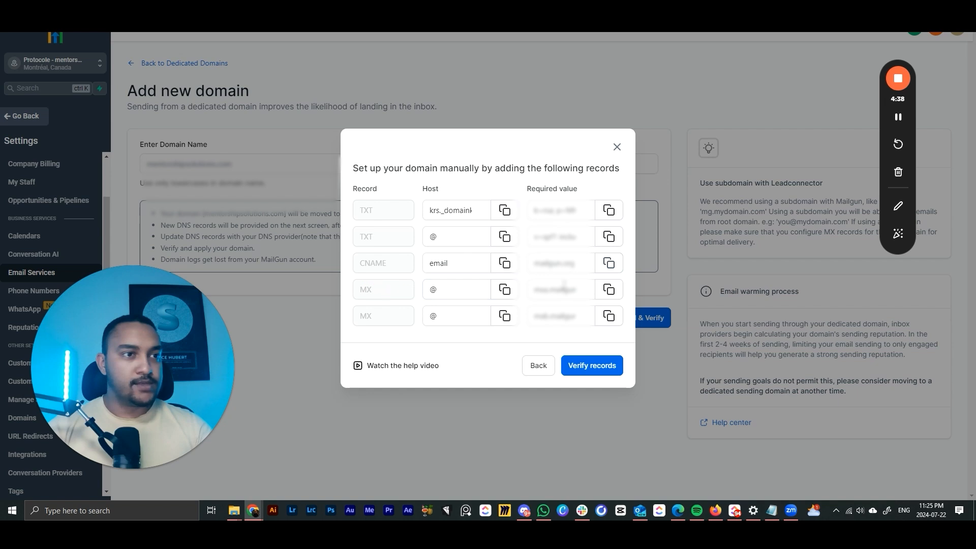
- Copy the first MX record's mail server value from GoHighLevel
click(609, 289)
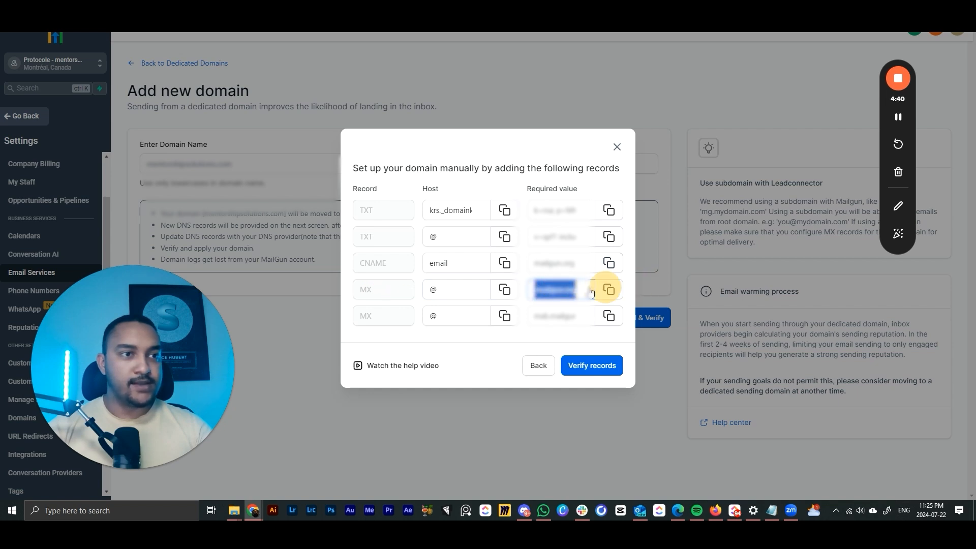
click(609, 289)
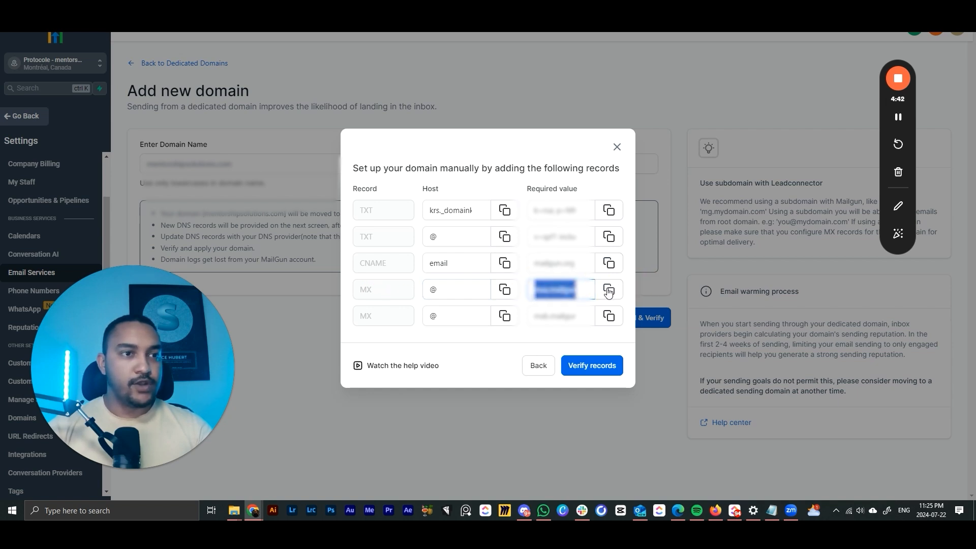
mouse_move(259, 502)
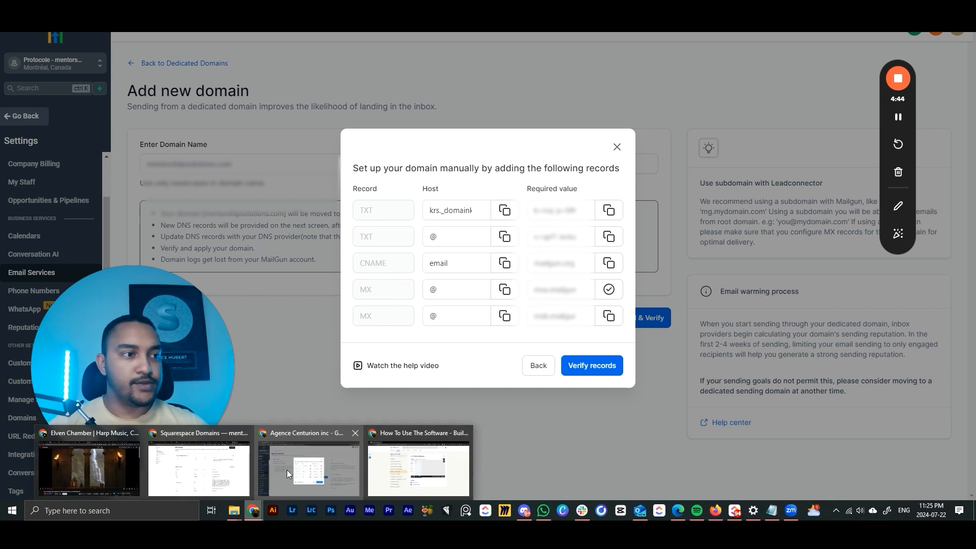
click(358, 432)
- Create a new MX record in Squarespace with host @ and priority 10
click(806, 219)
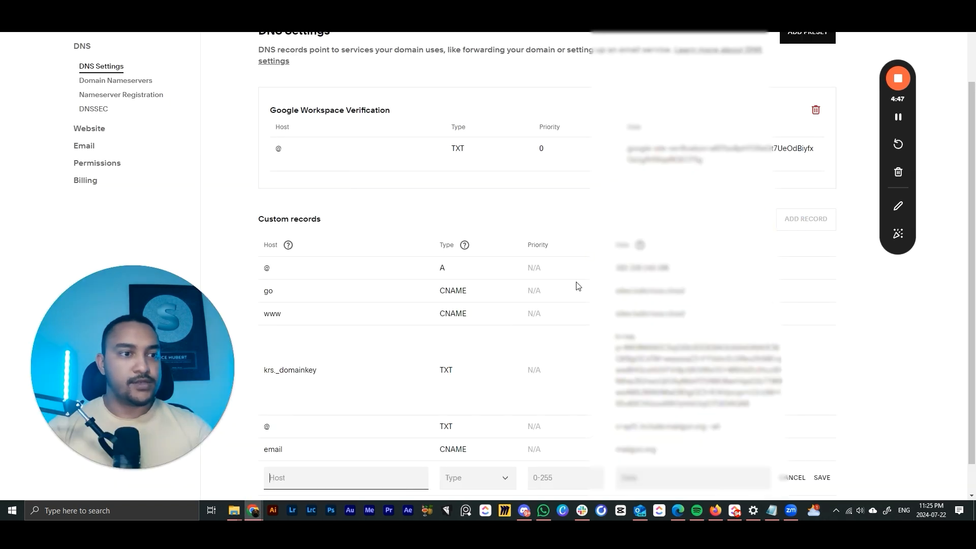
scroll(559, 330, down, 1)
click(475, 438)
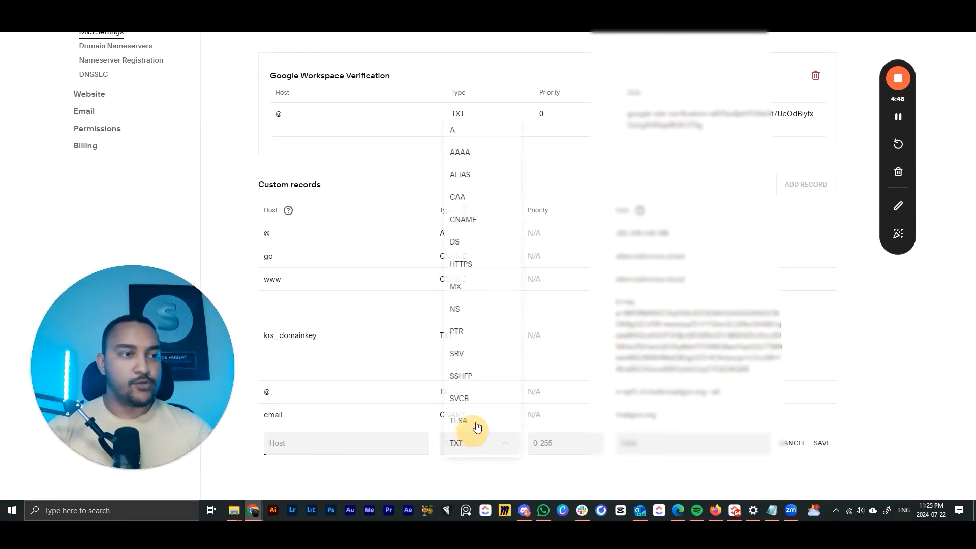
click(468, 287)
click(642, 443)
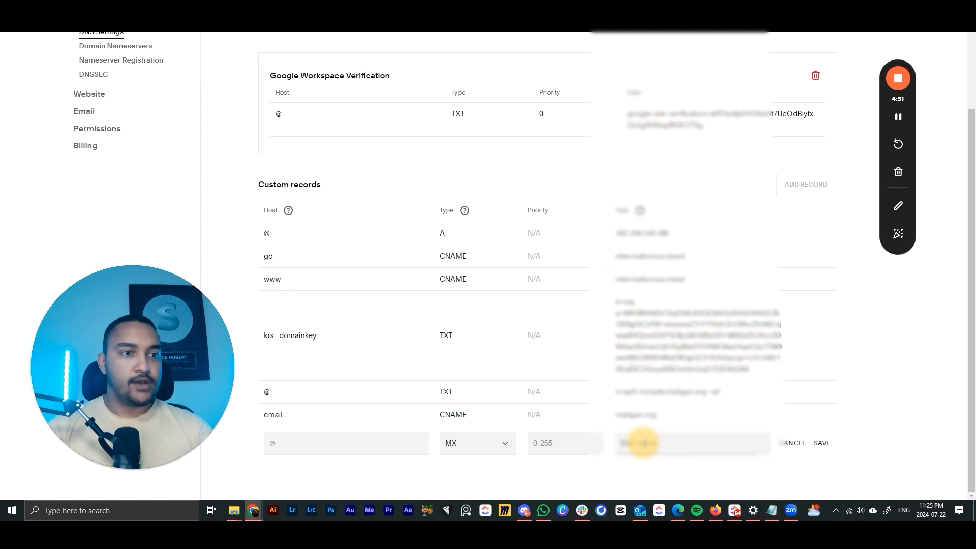
click(289, 446)
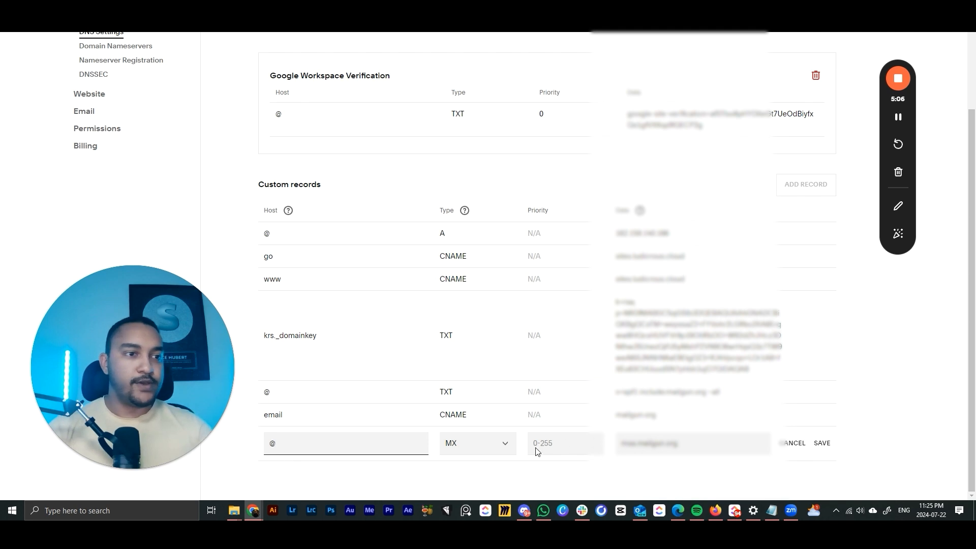
click(568, 443)
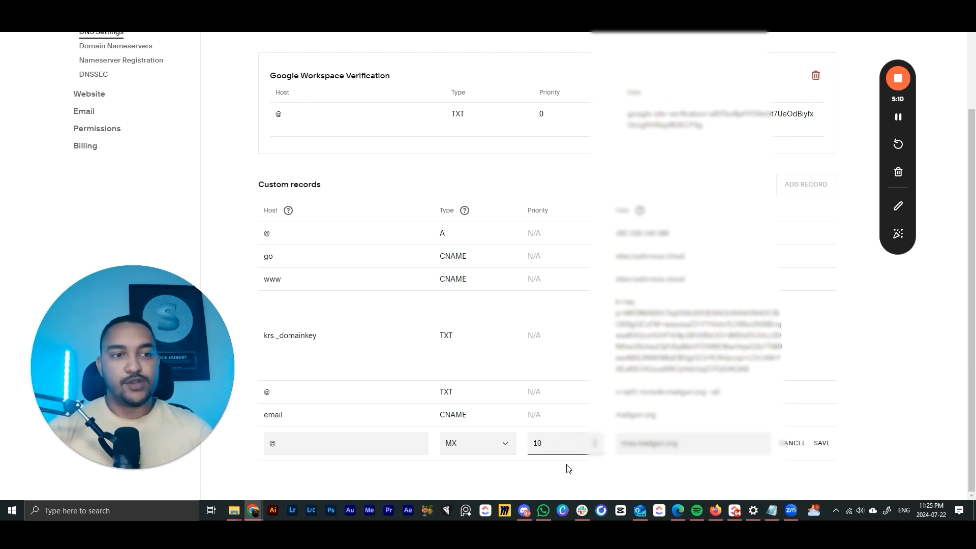
click(584, 458)
- Check the pasted mail server value and save the MX record
triple_click(646, 444)
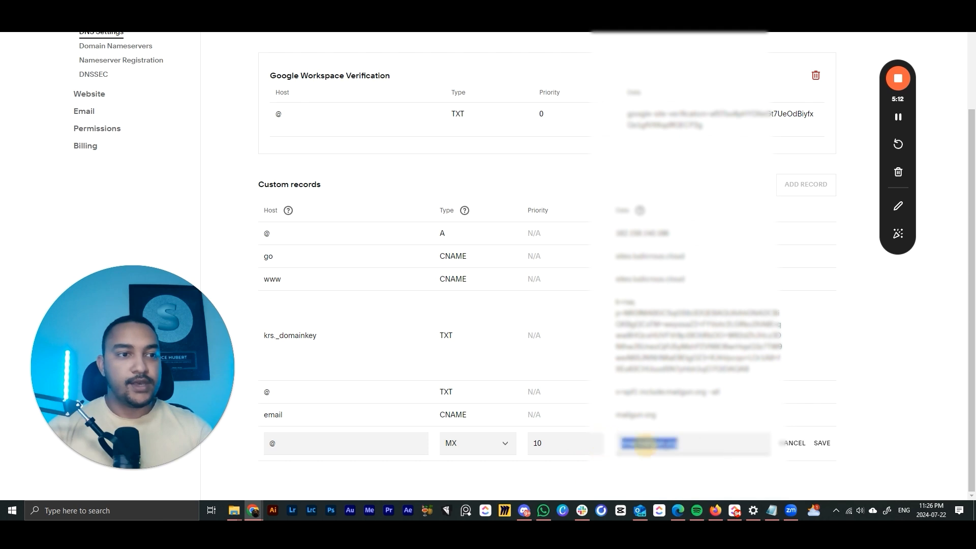
click(685, 444)
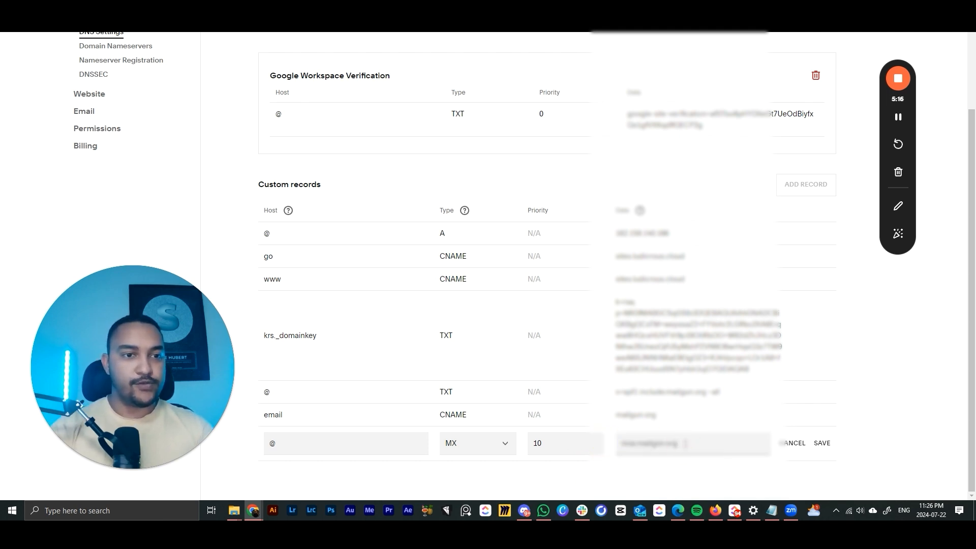
click(822, 443)
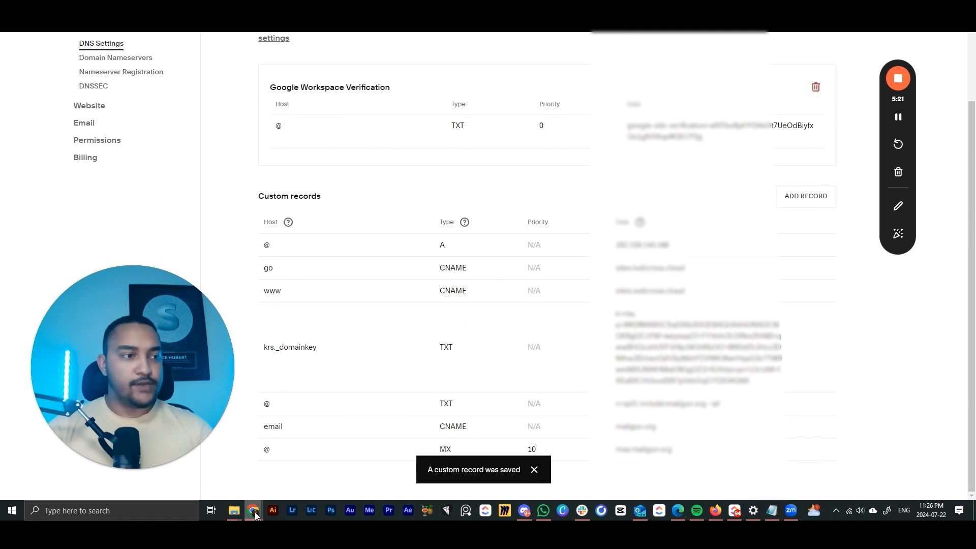
mouse_move(254, 511)
click(286, 451)
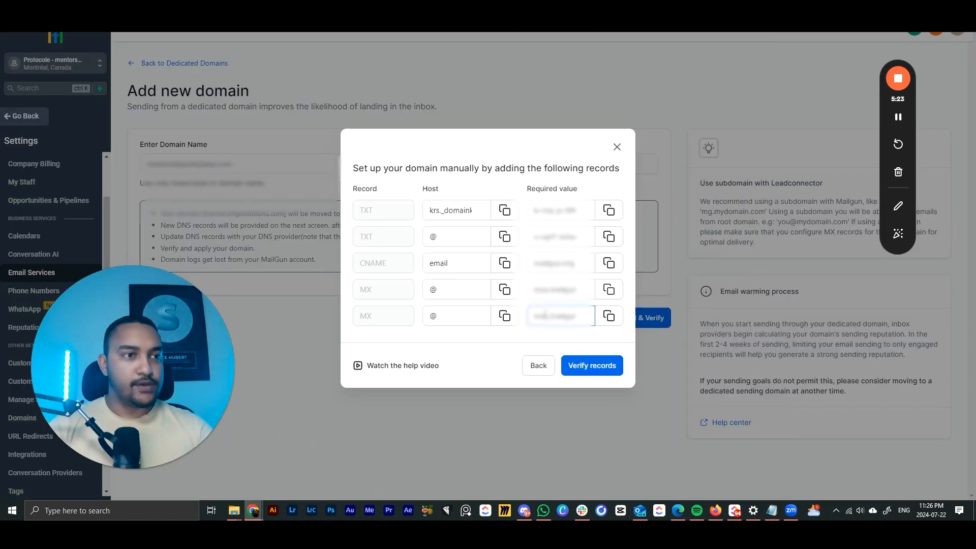
- Copy the second MX record's mail server value from GoHighLevel
click(609, 316)
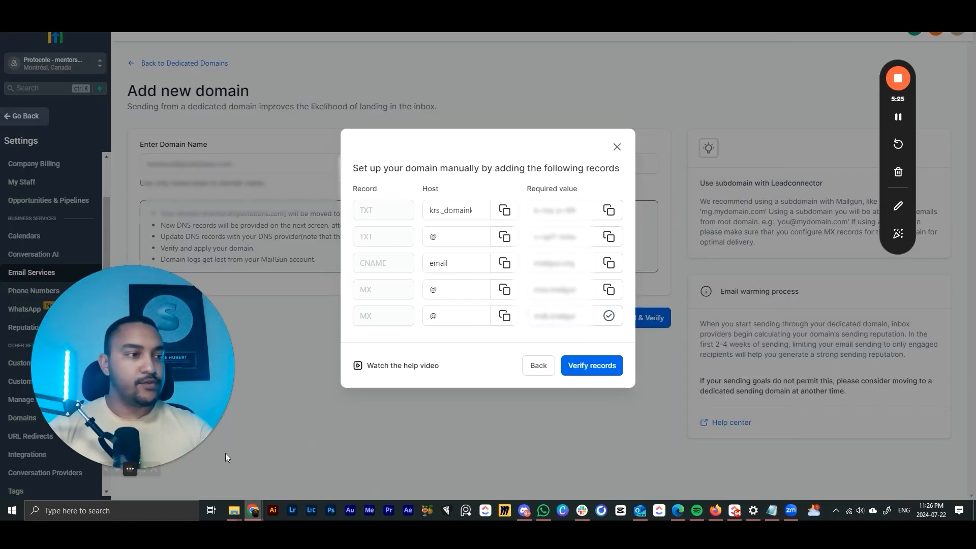
mouse_move(254, 511)
click(232, 472)
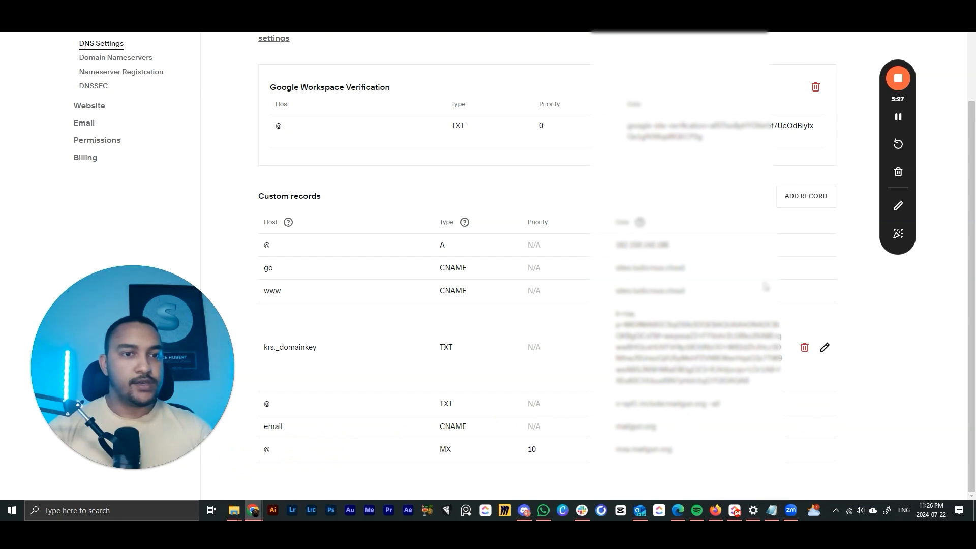
- Add and save a second MX record in Squarespace with host @ and priority 10
click(793, 199)
scroll(458, 407, down, 1)
click(464, 444)
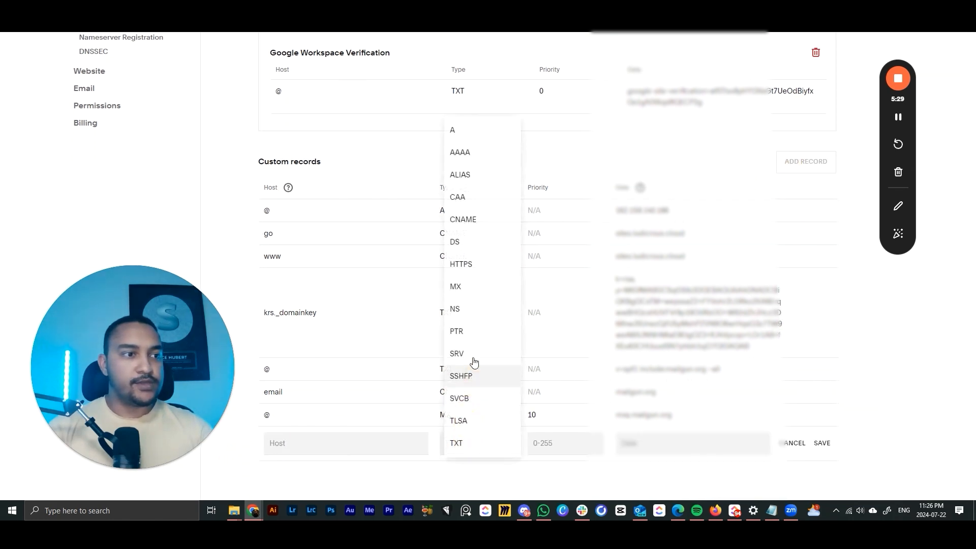
click(478, 285)
click(564, 443)
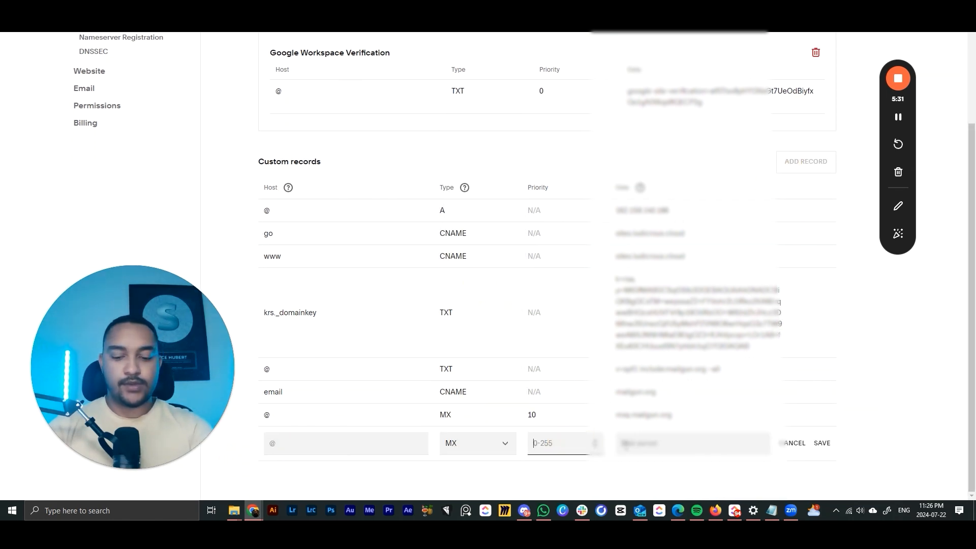
key(Tab)
click(325, 445)
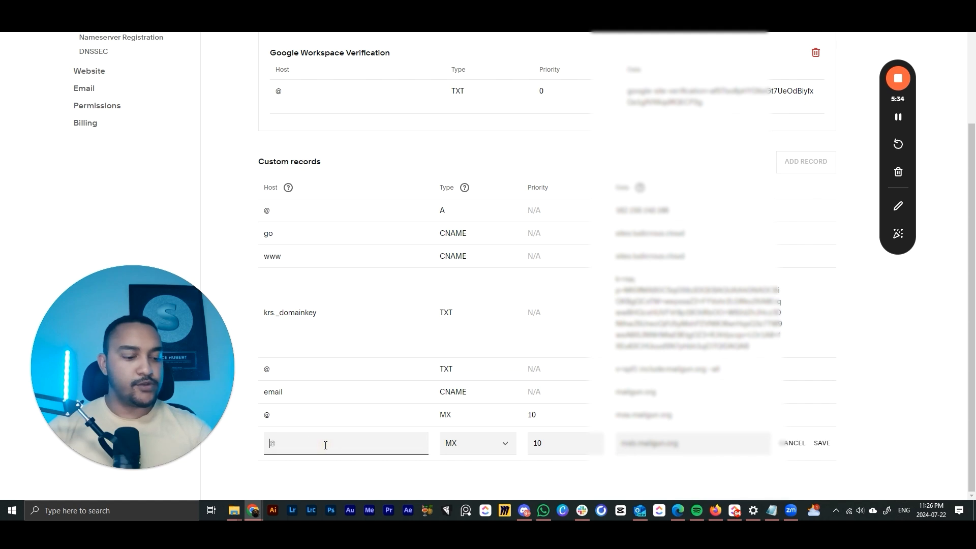
click(821, 446)
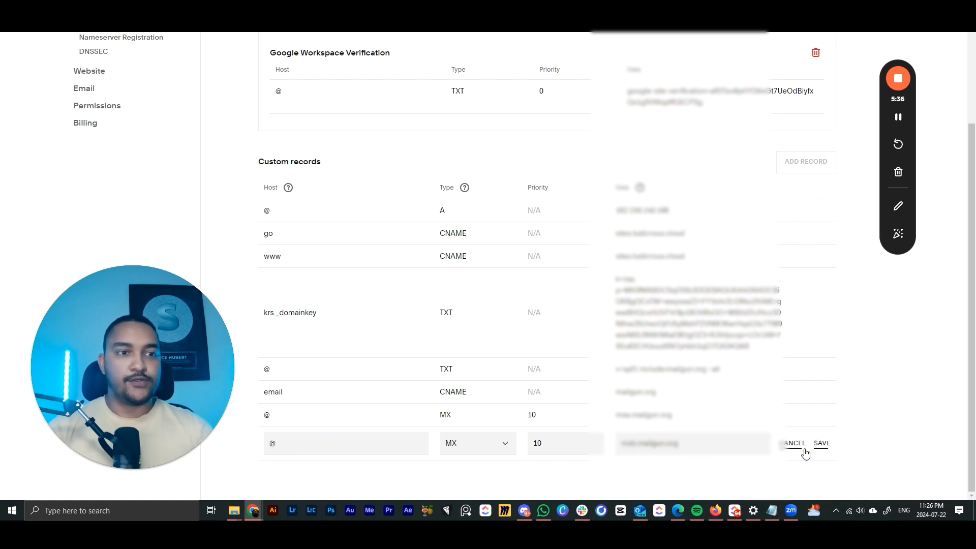
- Check the domain's DNS records for verification back in GoHighLevel
mouse_move(252, 510)
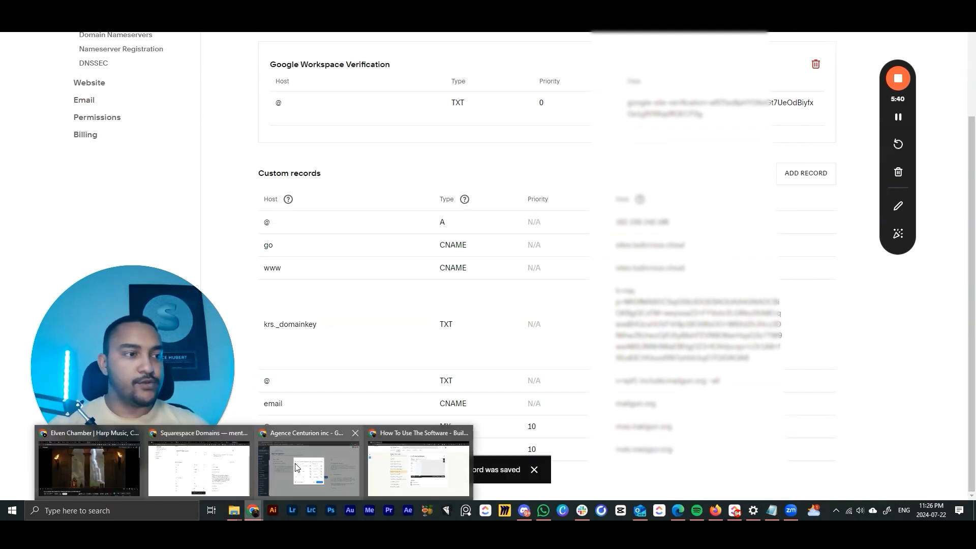
click(339, 417)
click(590, 365)
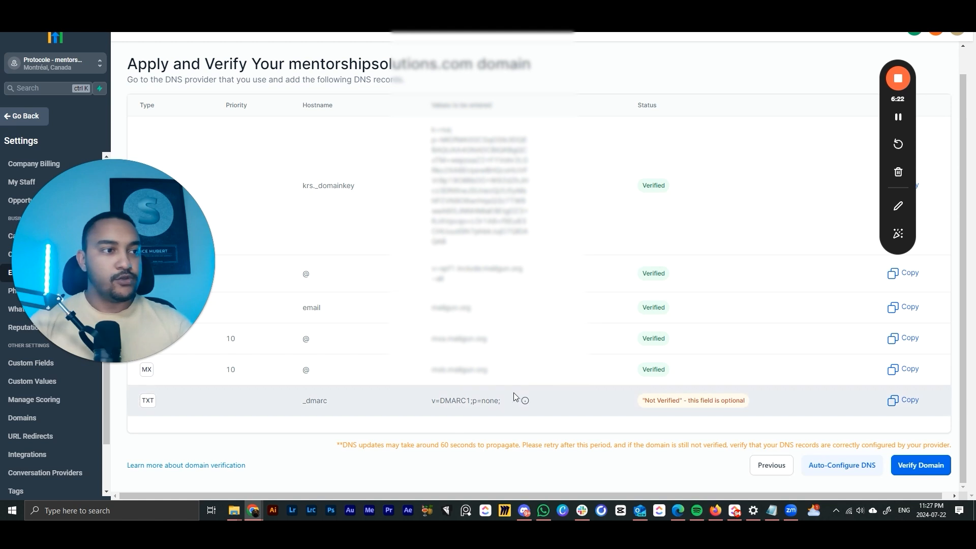
- Copy the optional _dmarc TXT value and return to Squarespace's DNS settings
click(884, 400)
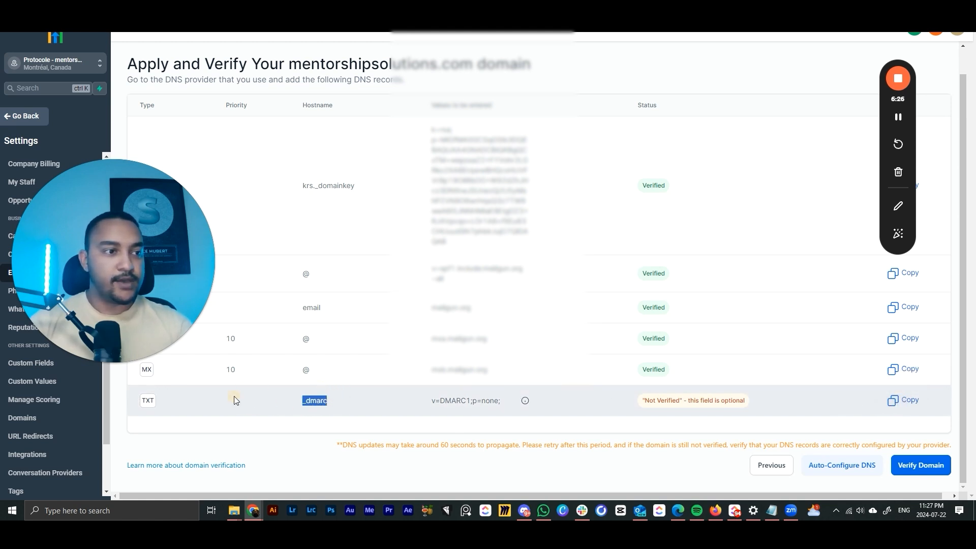
click(170, 405)
mouse_move(254, 511)
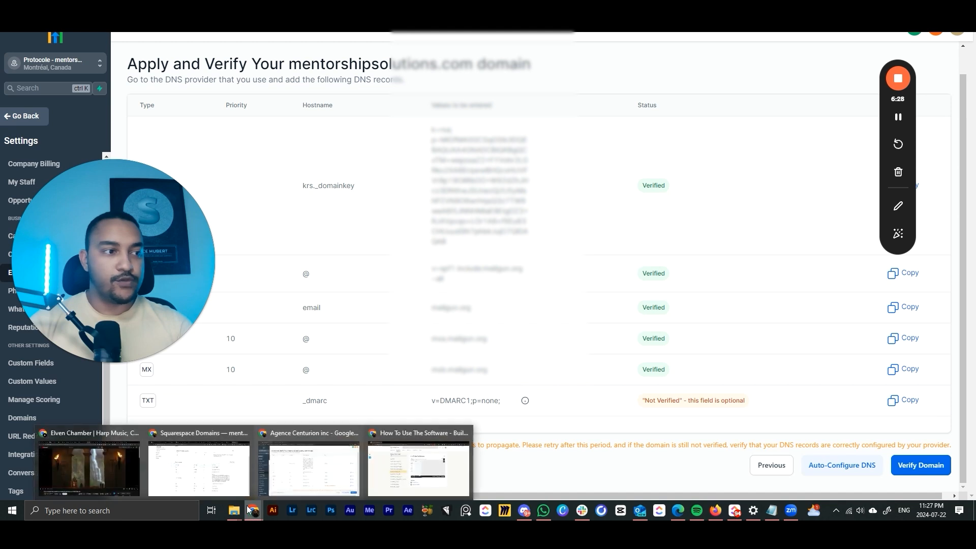
click(203, 467)
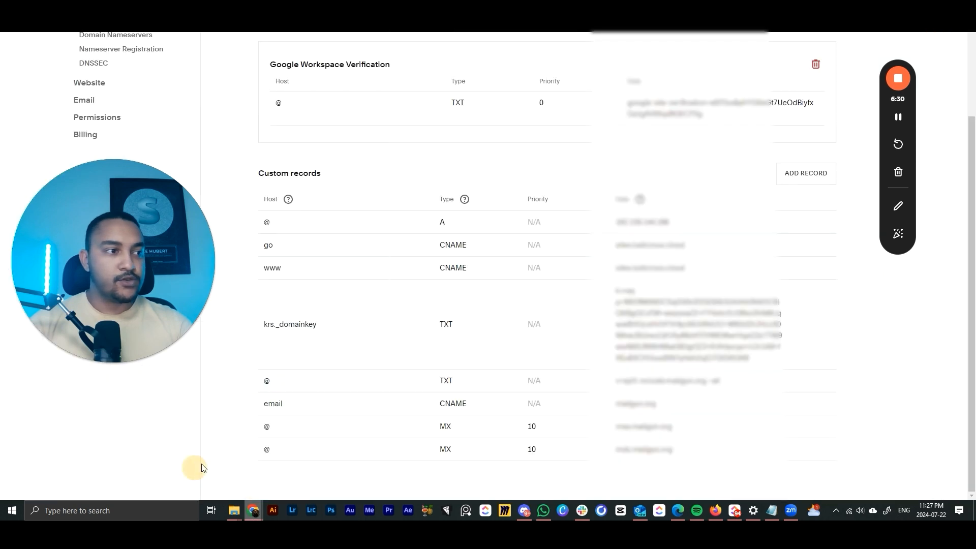
- Add and save a TXT record with host _dmarc holding the copied DMARC value
click(784, 175)
scroll(421, 464, down, 1)
click(470, 443)
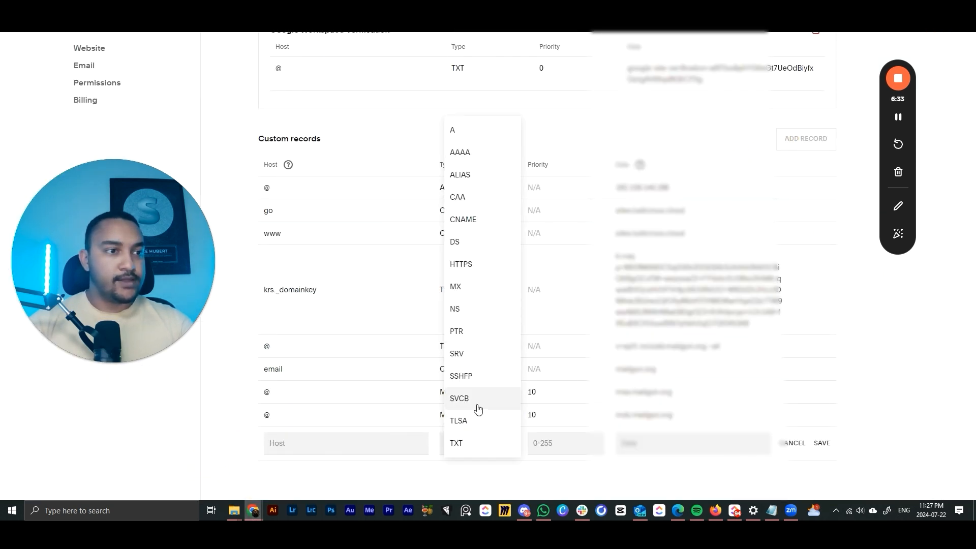
click(457, 443)
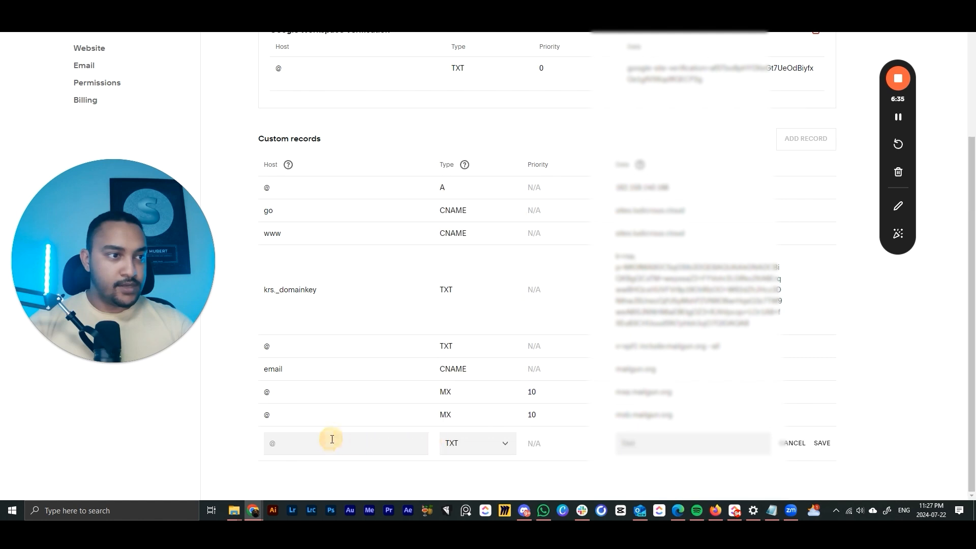
click(333, 439)
text(_dmarc)
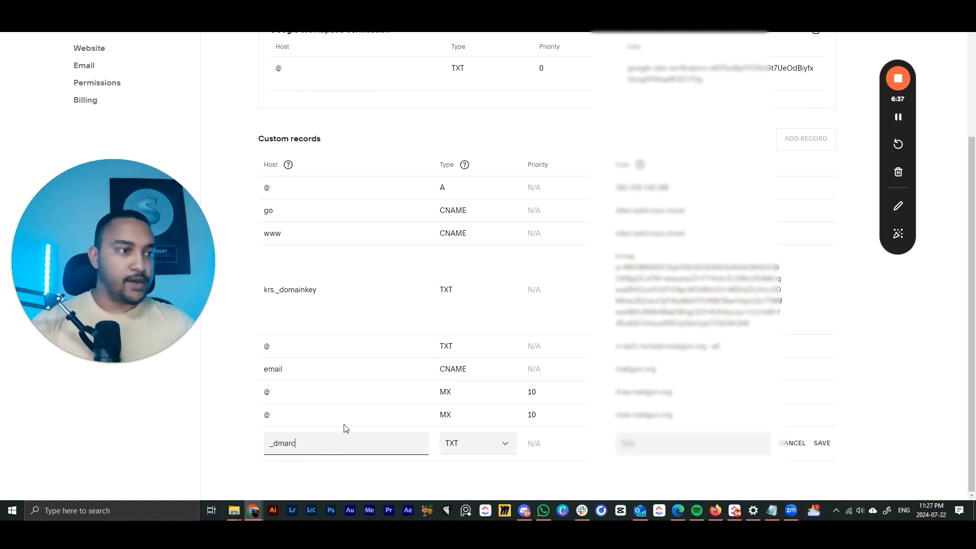
click(666, 440)
key(ctrl+v)
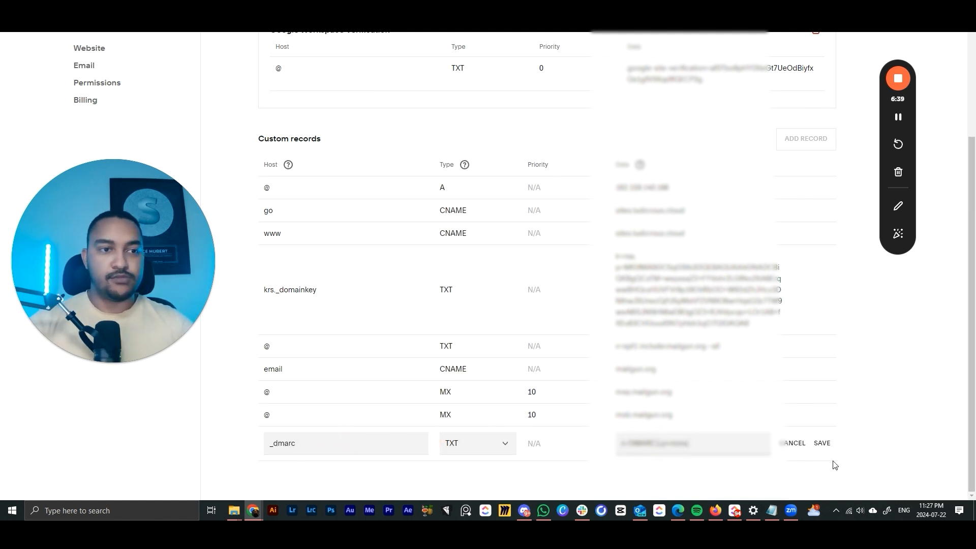
click(822, 443)
mouse_move(265, 504)
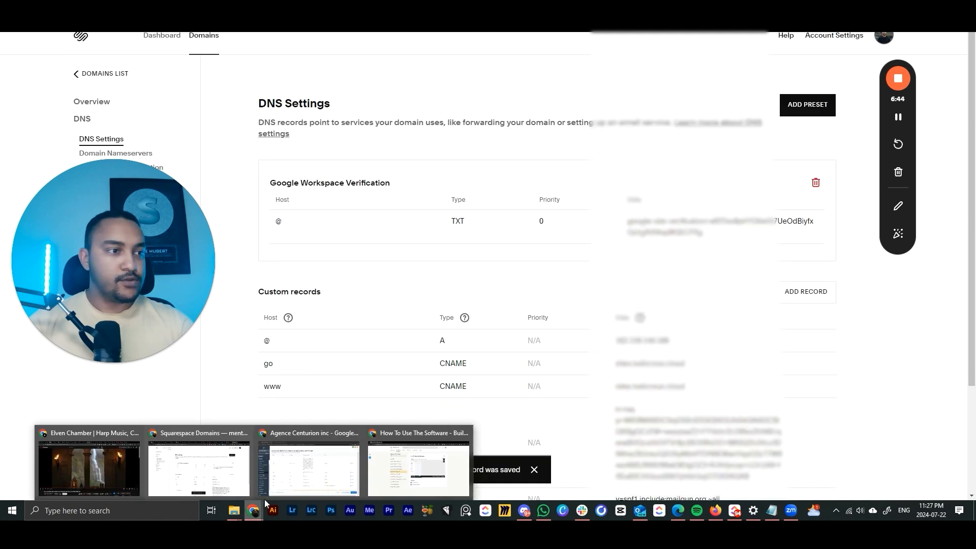
click(316, 473)
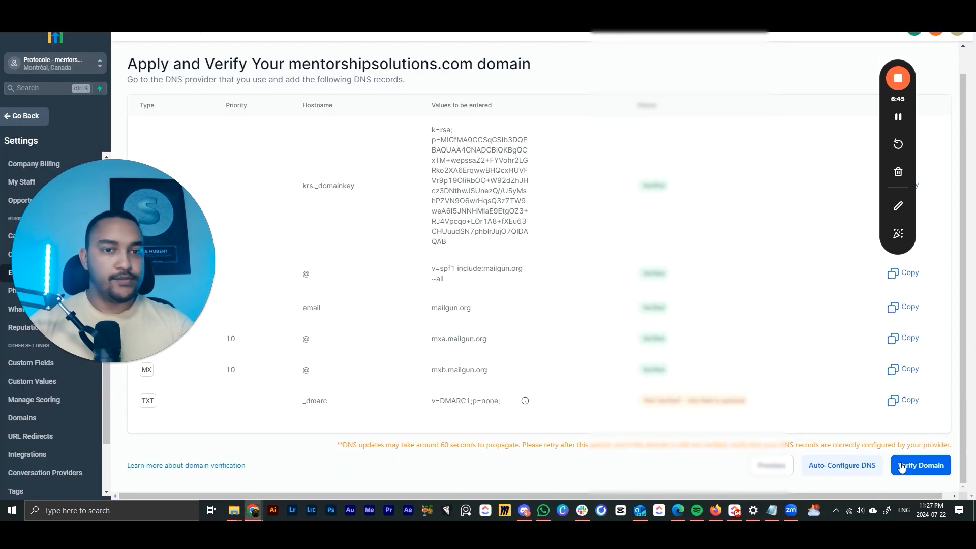
- Run Verify Domain and Verify Now until every DNS record, including _dmarc, shows Verified
click(920, 473)
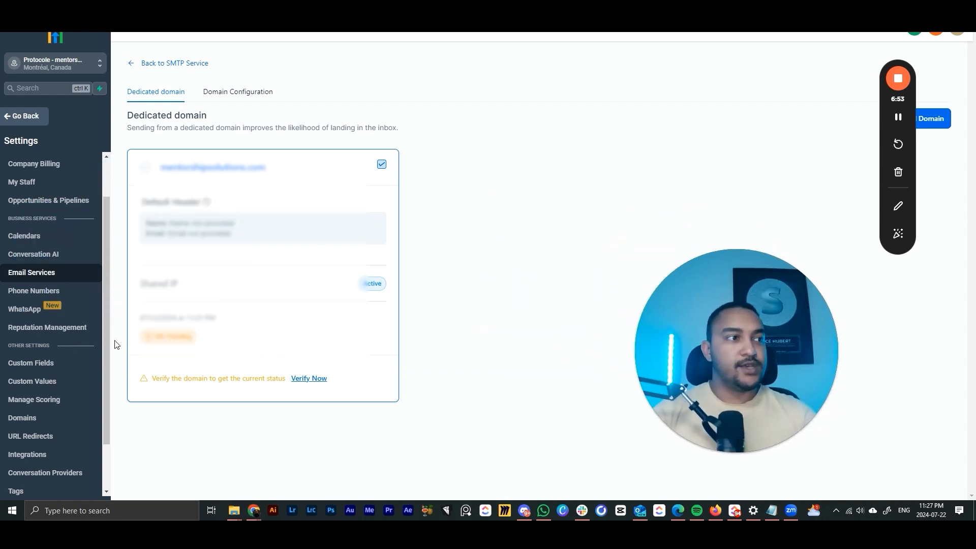
click(308, 379)
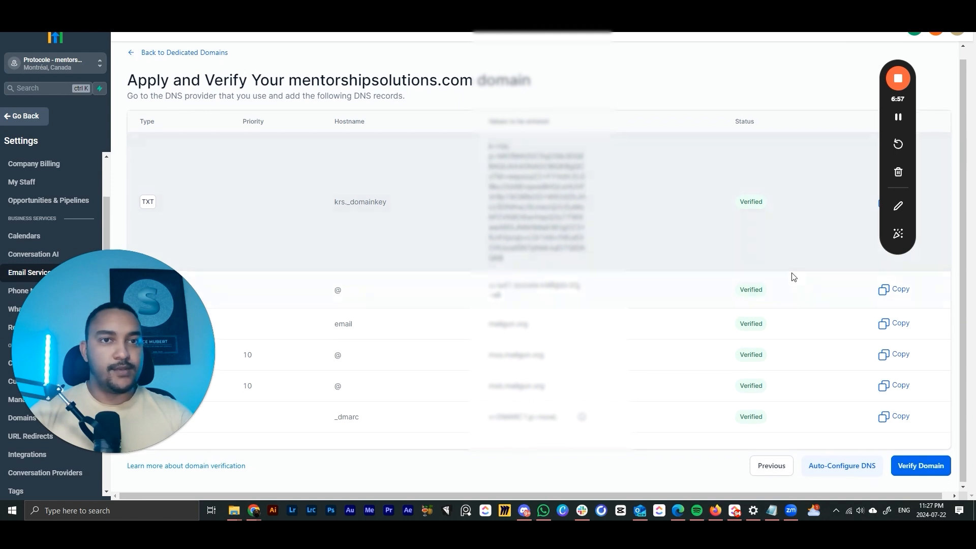
click(919, 478)
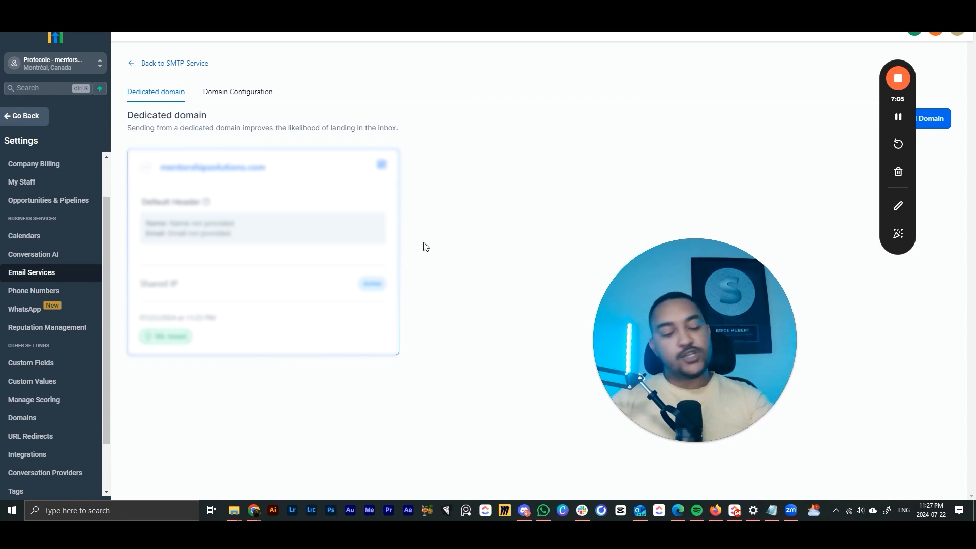
mouse_move(622, 301)
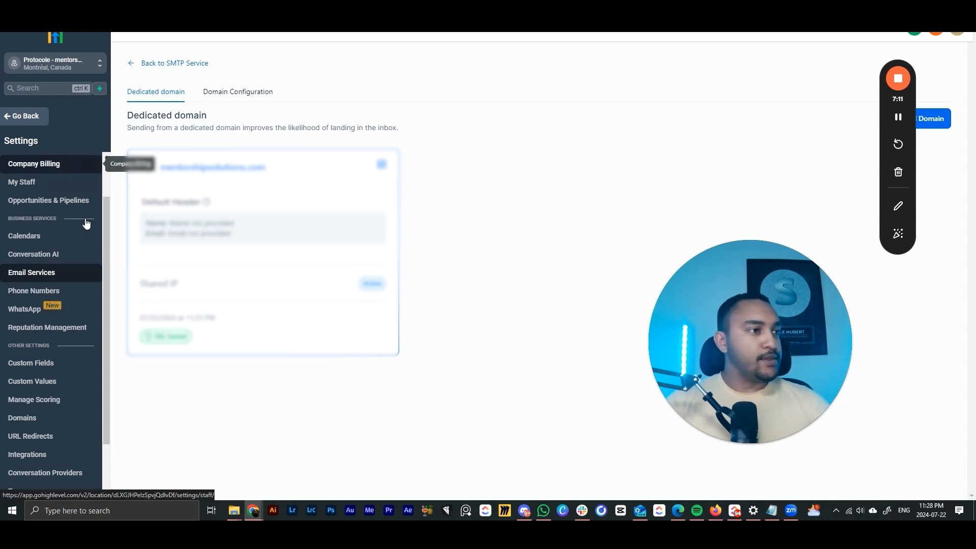
mouse_move(683, 340)
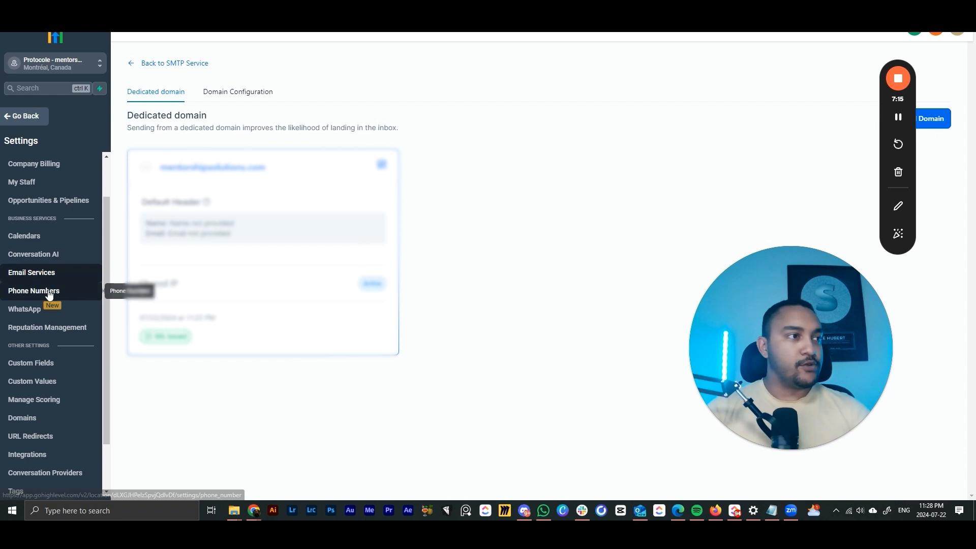
click(32, 296)
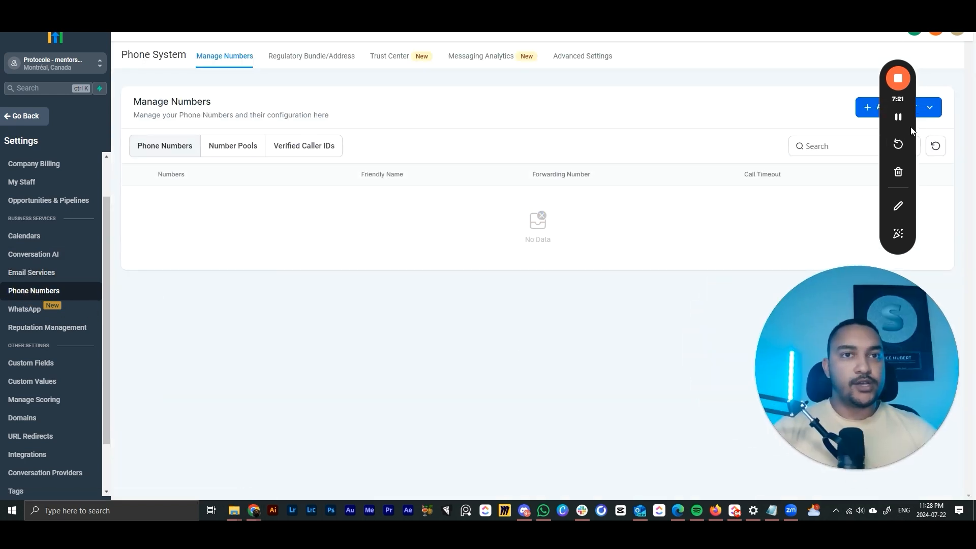
- Start buying a new phone number and set its country to United States
click(897, 110)
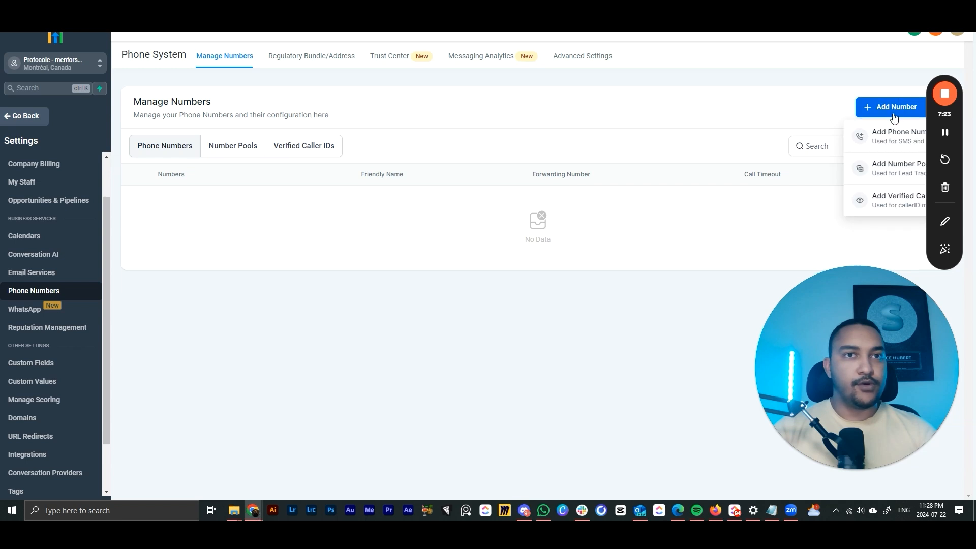
click(890, 145)
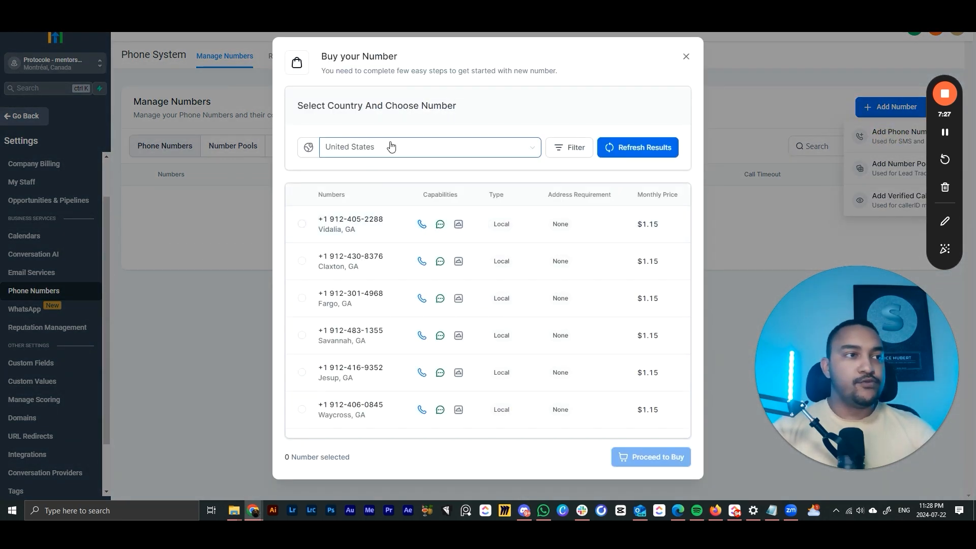
click(390, 147)
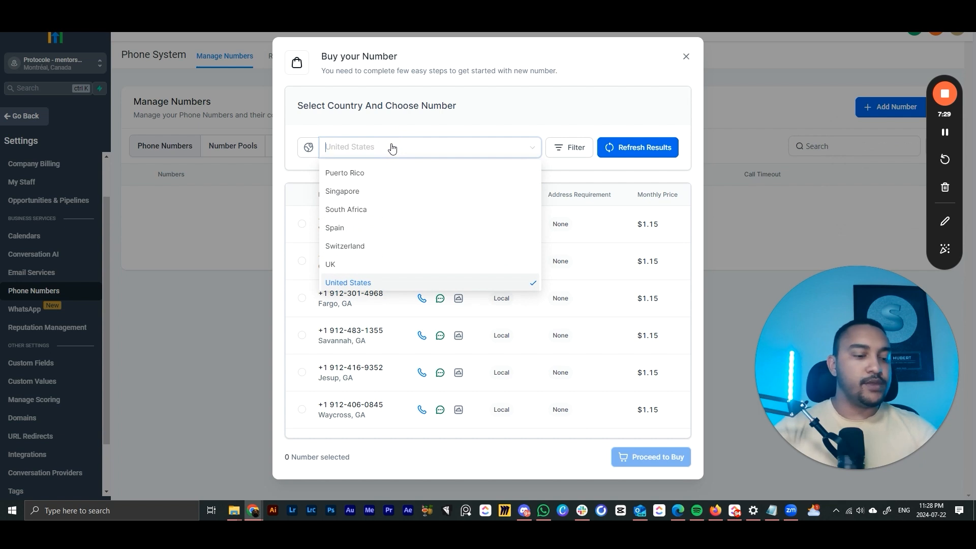
text(fran)
key(Return)
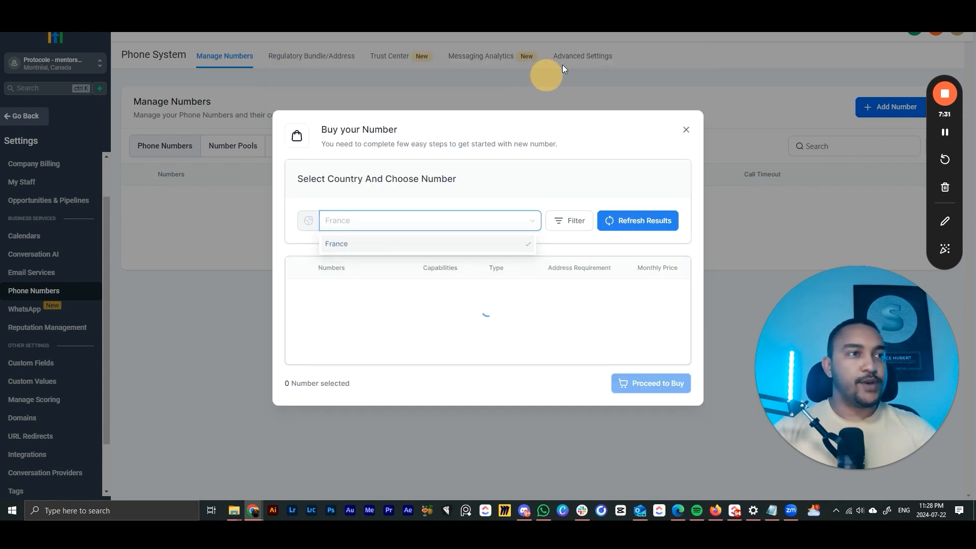
click(476, 220)
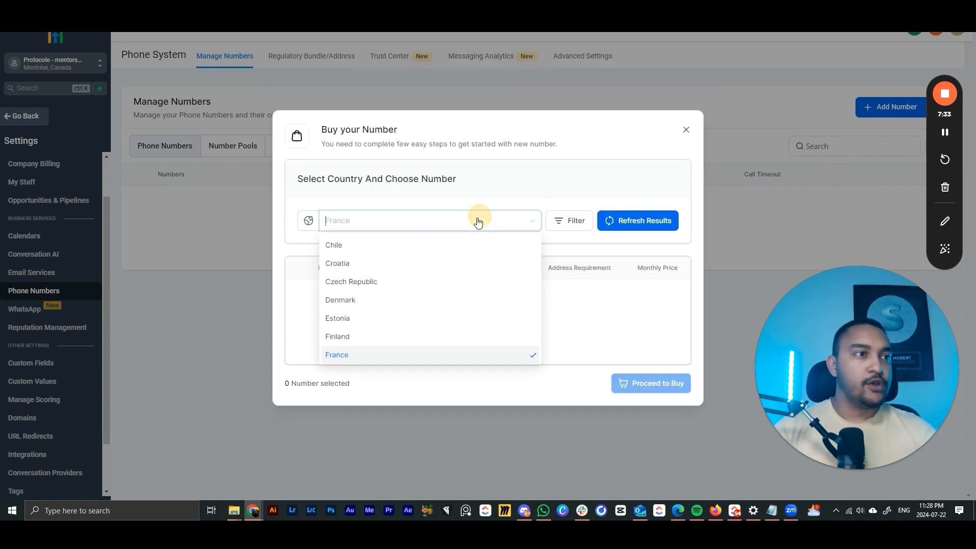
text(uni)
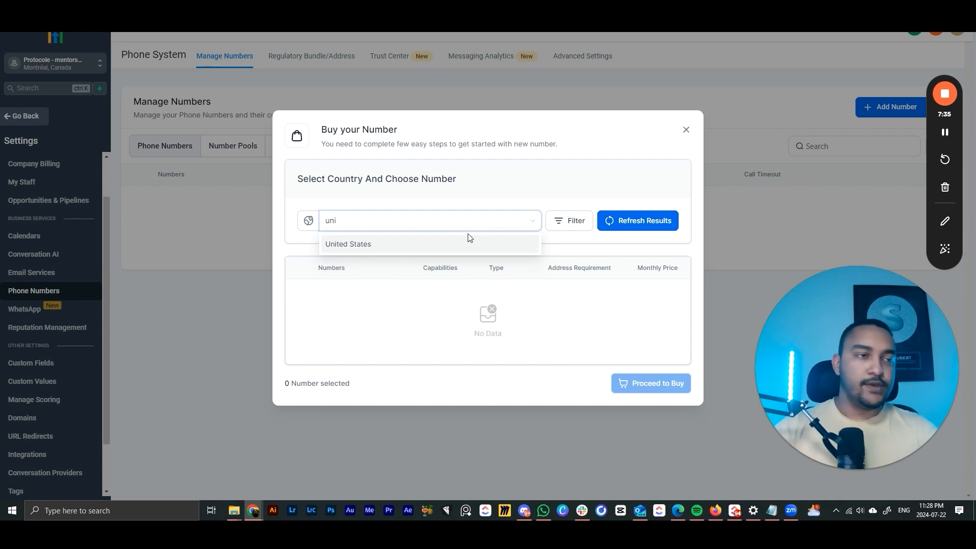
key(Return)
click(504, 209)
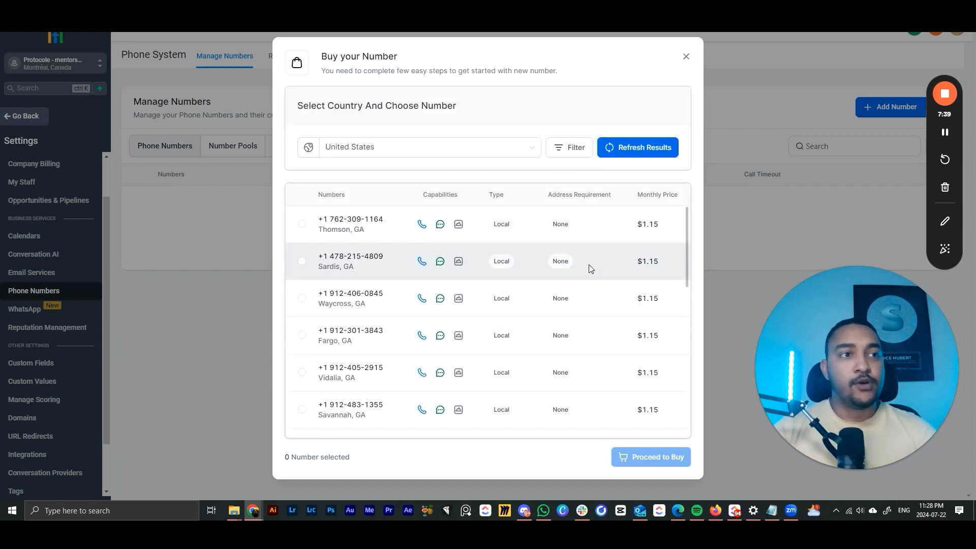
scroll(536, 245, down, 5)
scroll(530, 255, down, 1)
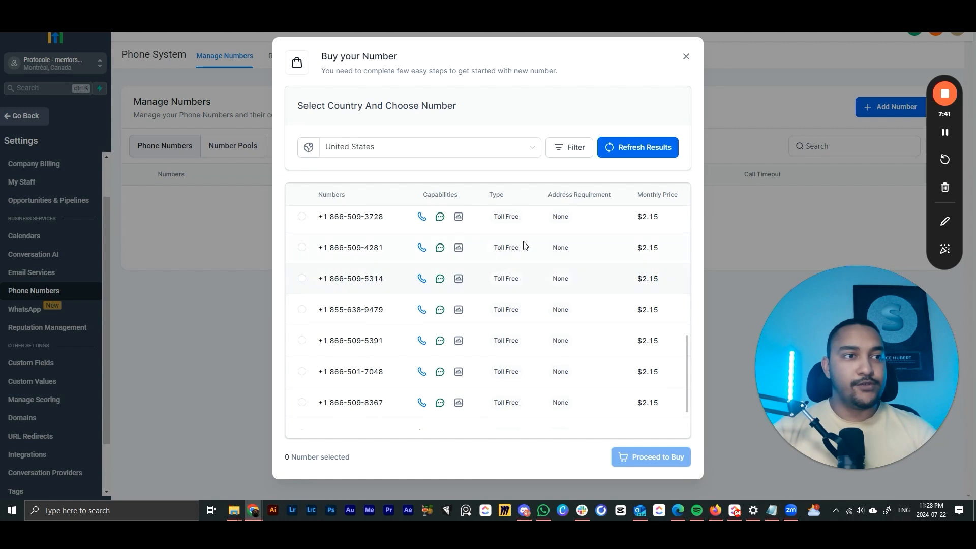
scroll(526, 249, up, 2)
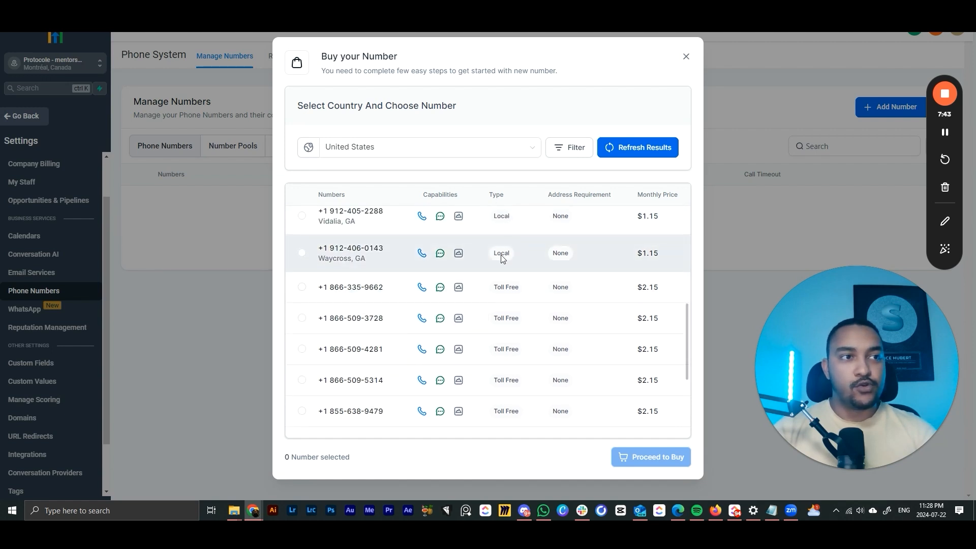
scroll(516, 258, down, 1)
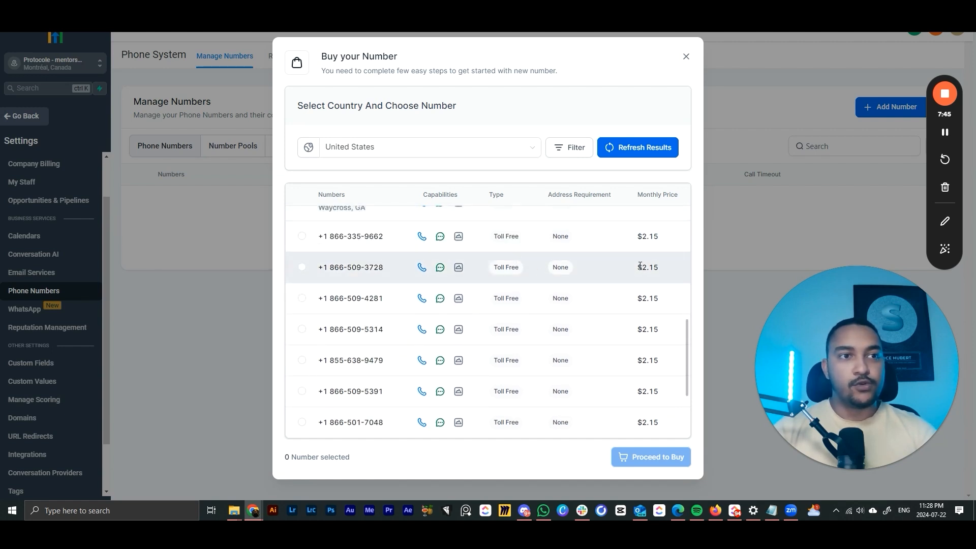
drag(640, 265, 659, 272)
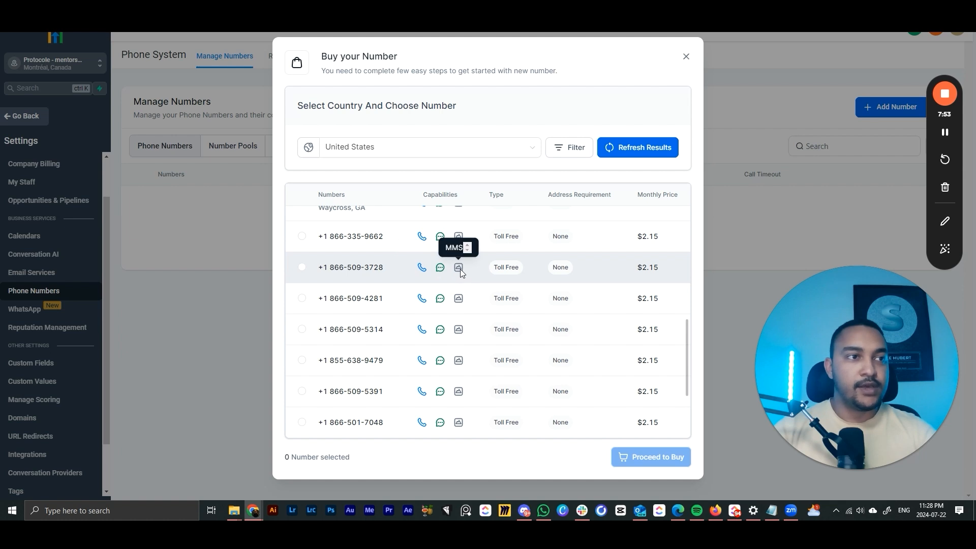
scroll(485, 272, up, 1)
scroll(491, 280, down, 3)
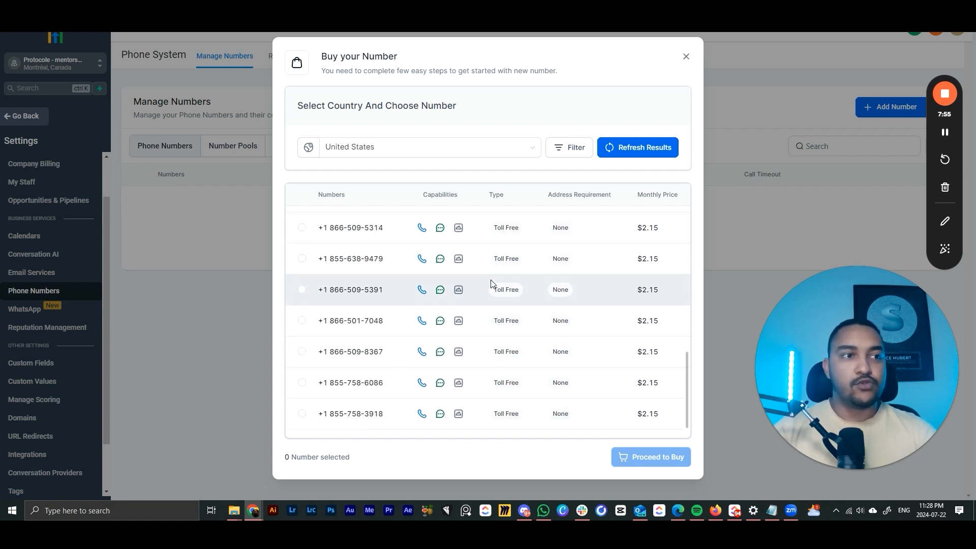
scroll(407, 295, up, 3)
click(303, 319)
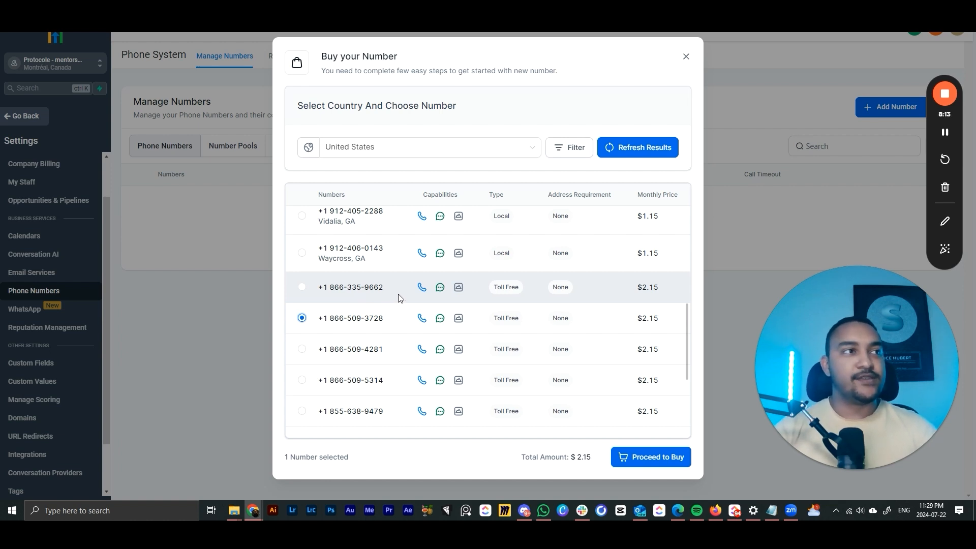
click(644, 464)
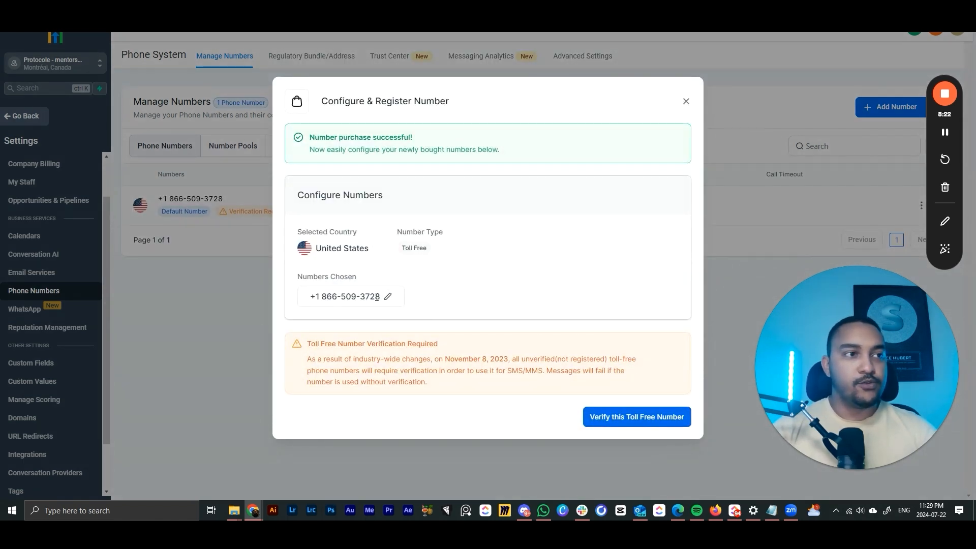
click(610, 425)
click(362, 257)
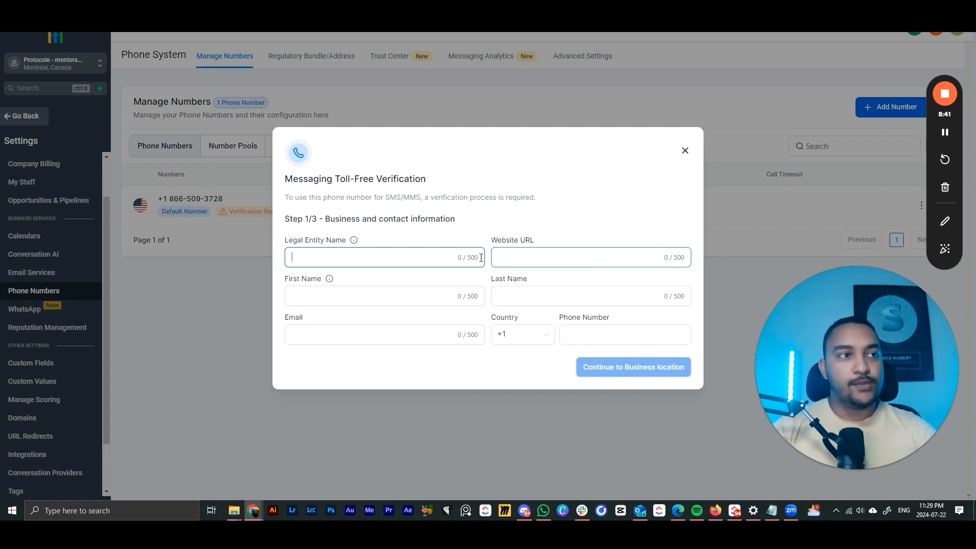
- Fill the business contact fields with test text and paste the business website URL
click(509, 262)
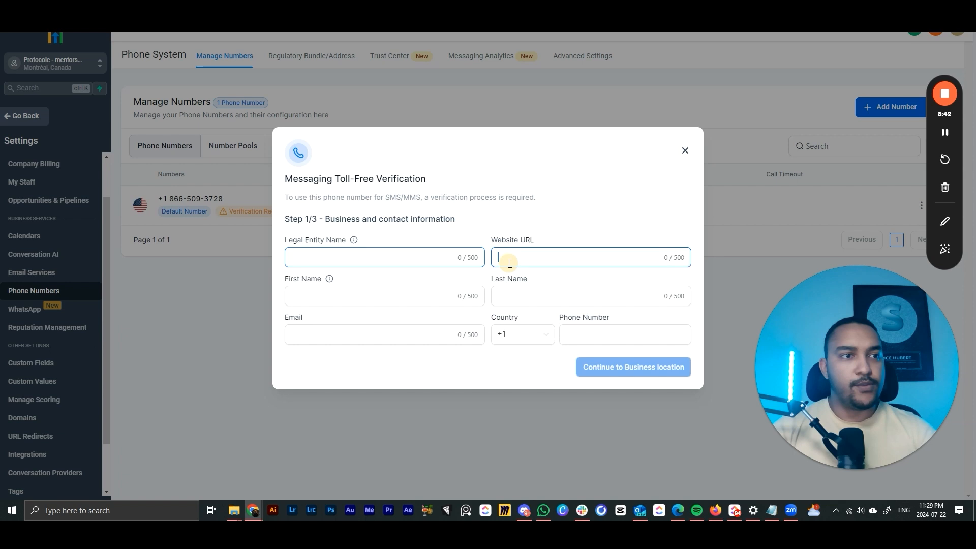
click(505, 289)
text(dsd)
click(402, 261)
text(sdd)
click(381, 294)
text(sdsd)
click(364, 333)
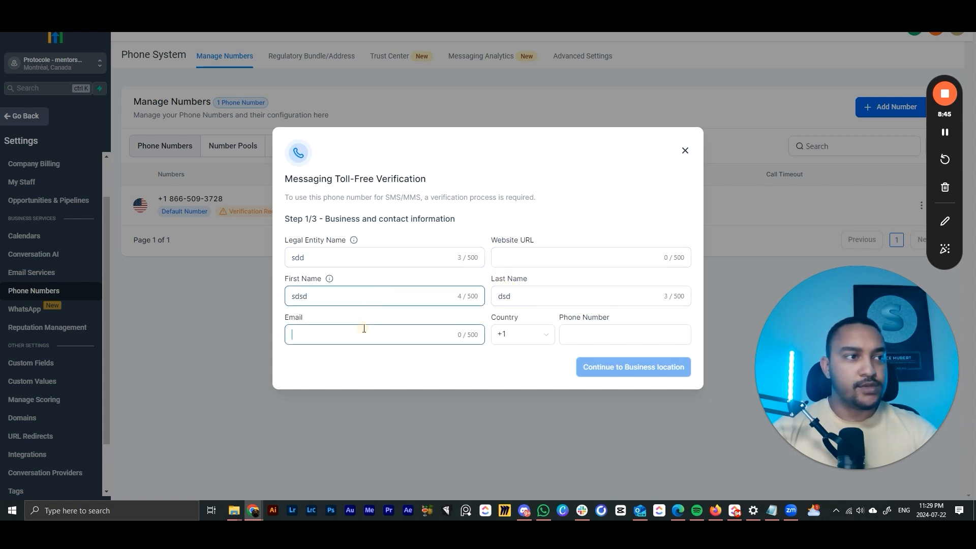
text(sds)
click(588, 335)
text(sdd)
key(ctrl+a)
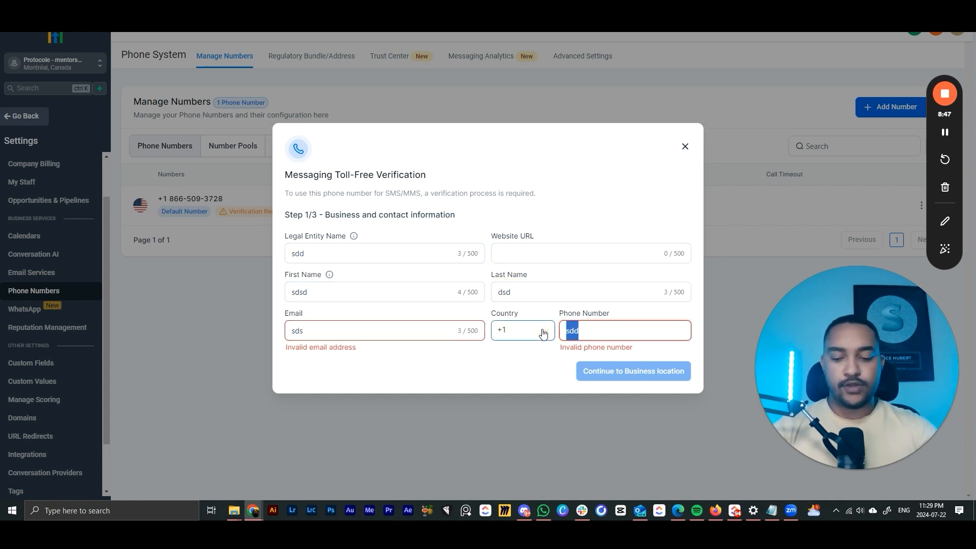
click(544, 332)
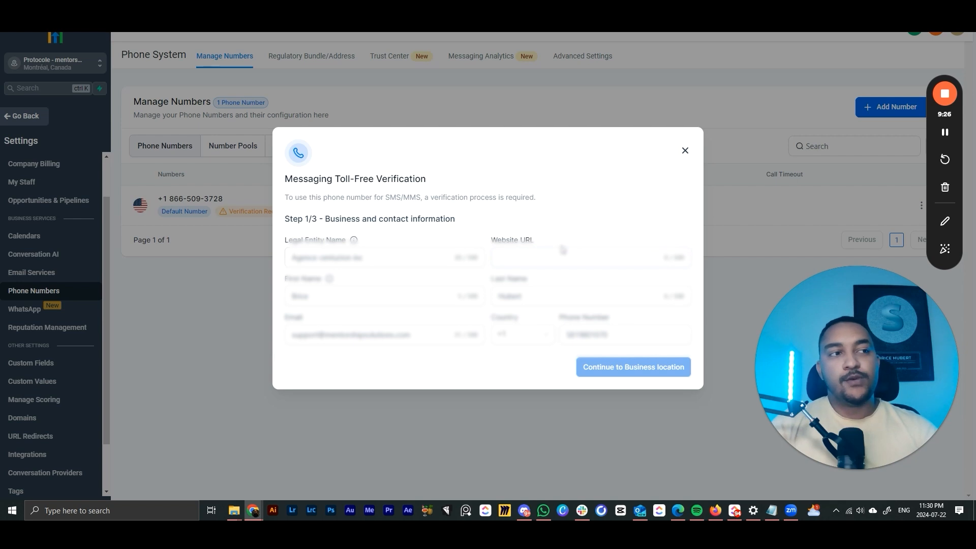
key(ctrl+v)
click(618, 232)
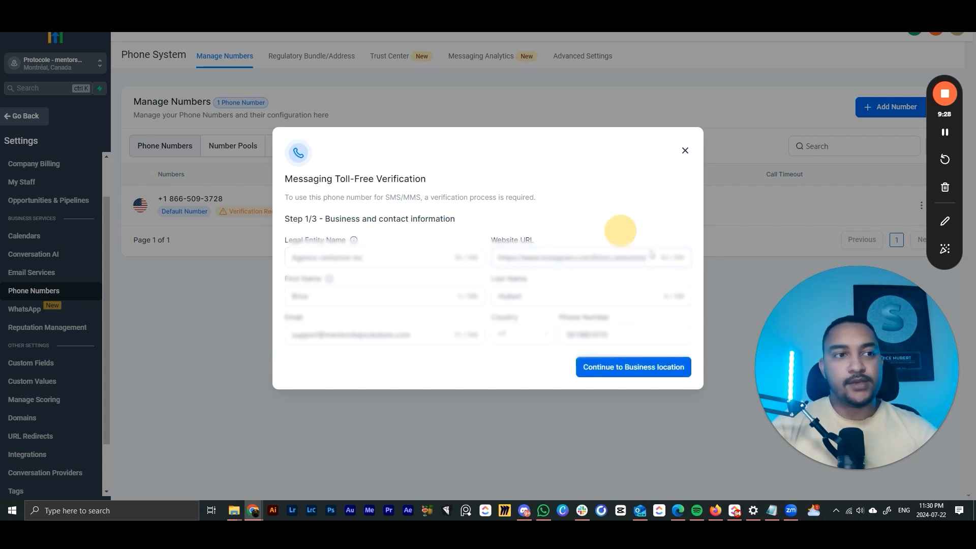
- Continue to Business location and keep US as the country
click(645, 374)
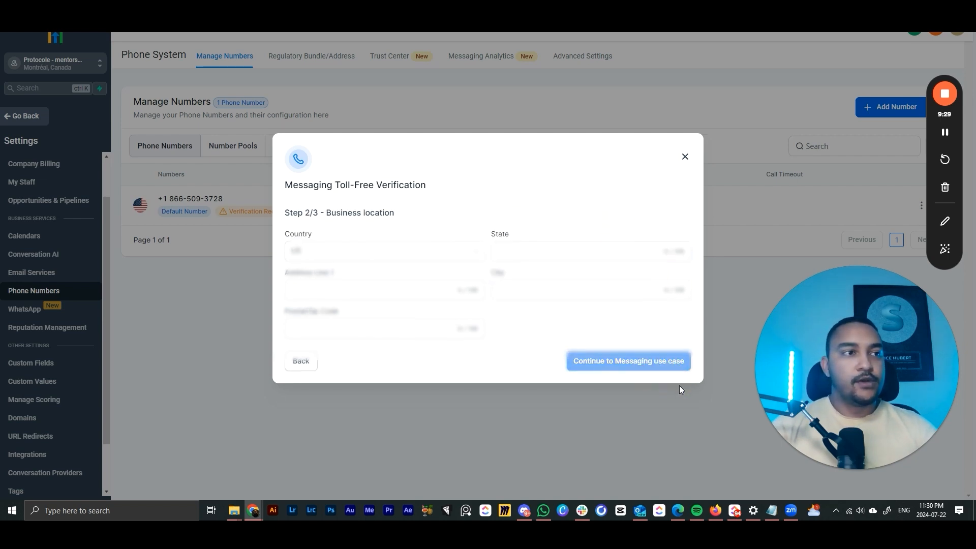
click(343, 248)
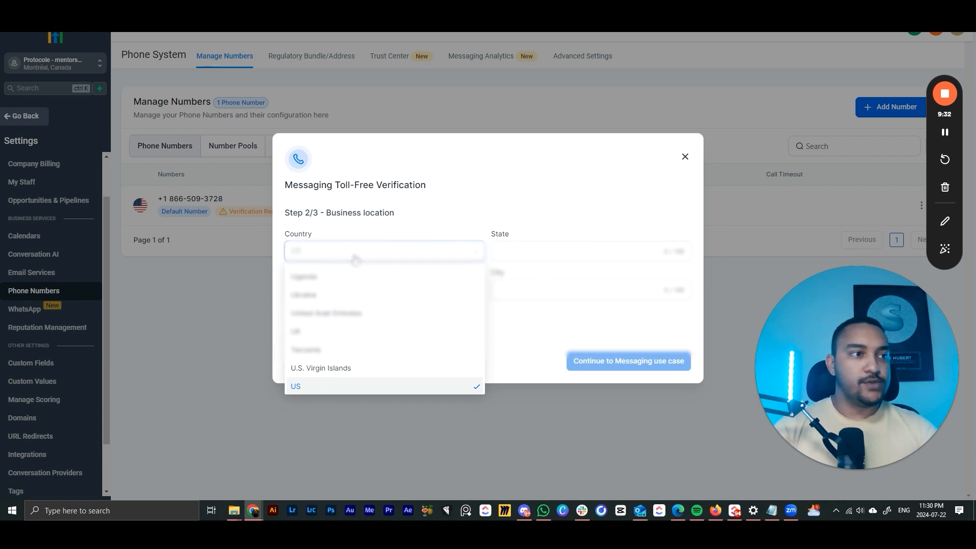
click(355, 258)
- Set estimated monthly volume to 10,000 and opt-in type to Web Form
click(610, 363)
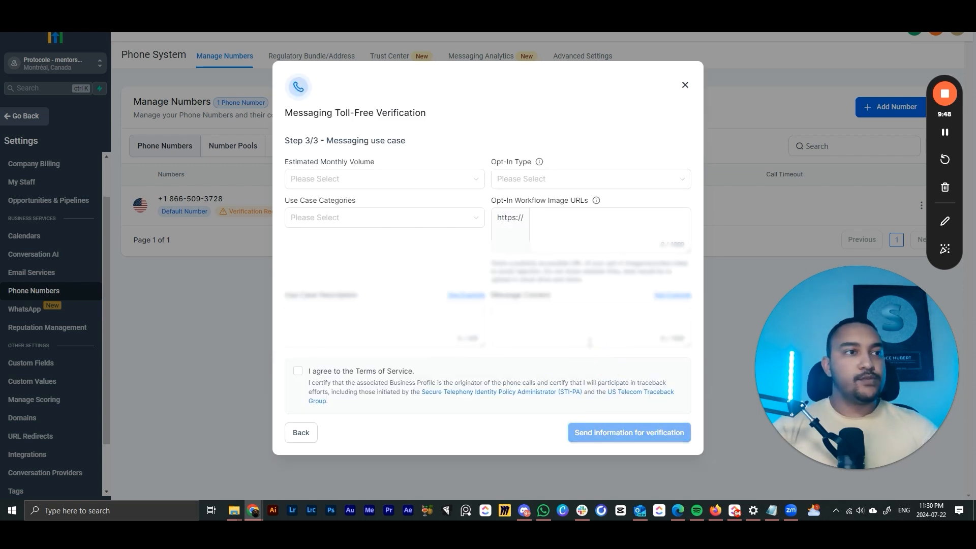
click(449, 180)
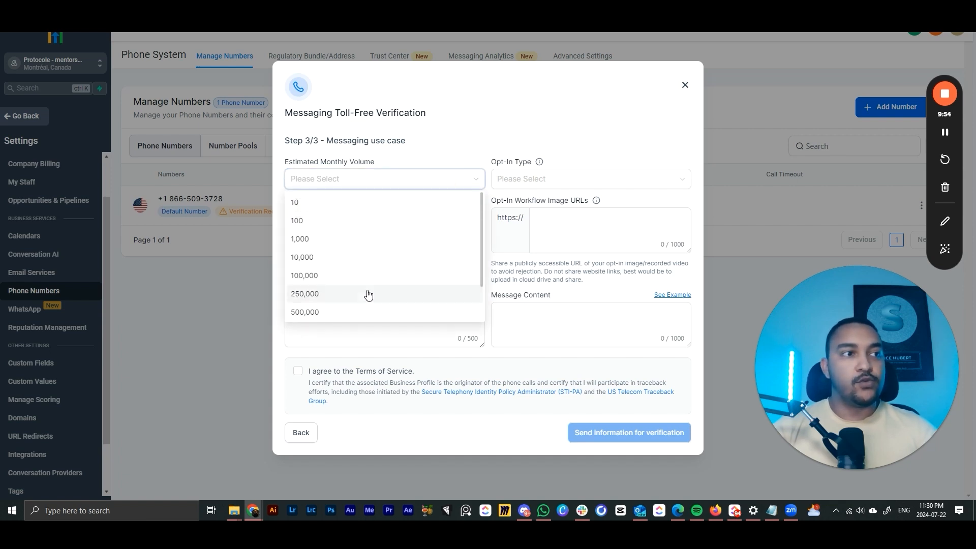
click(346, 258)
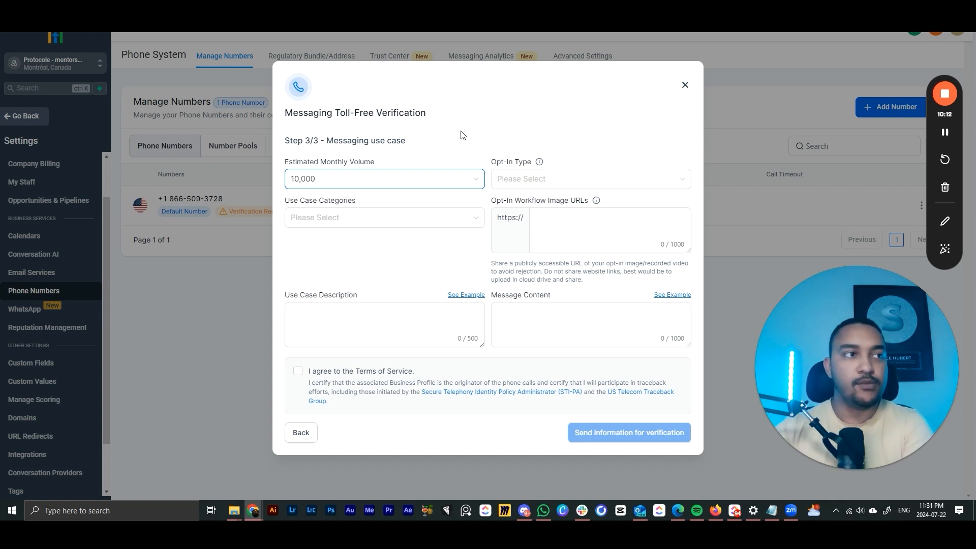
click(441, 185)
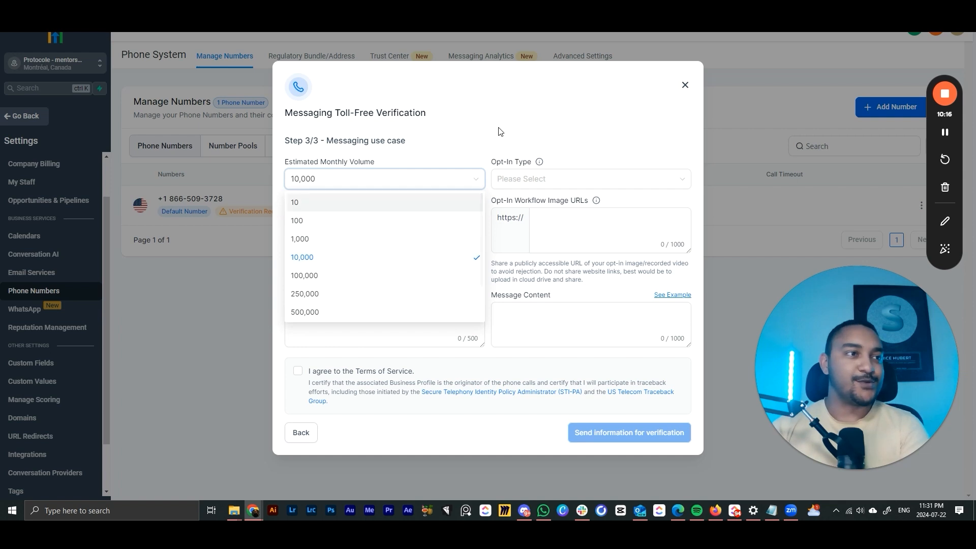
click(447, 133)
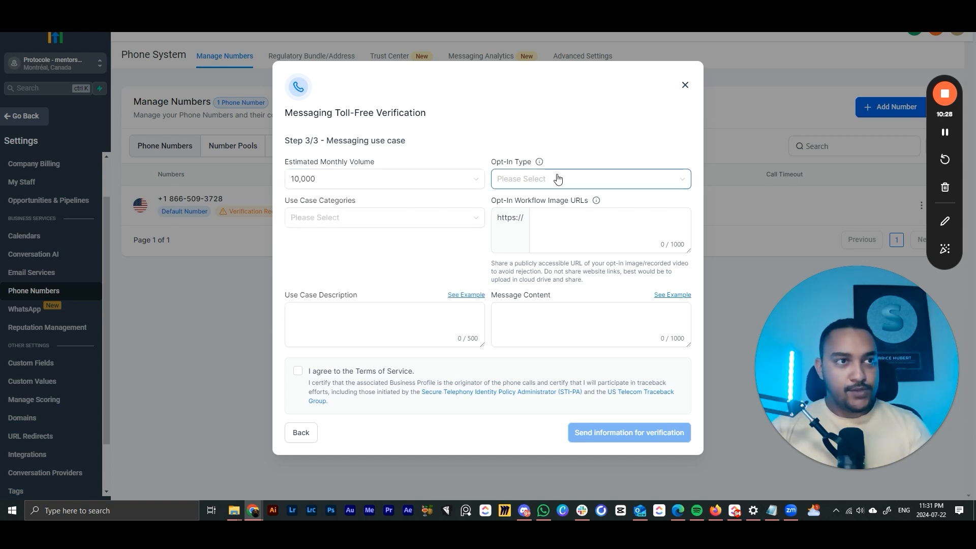
click(556, 179)
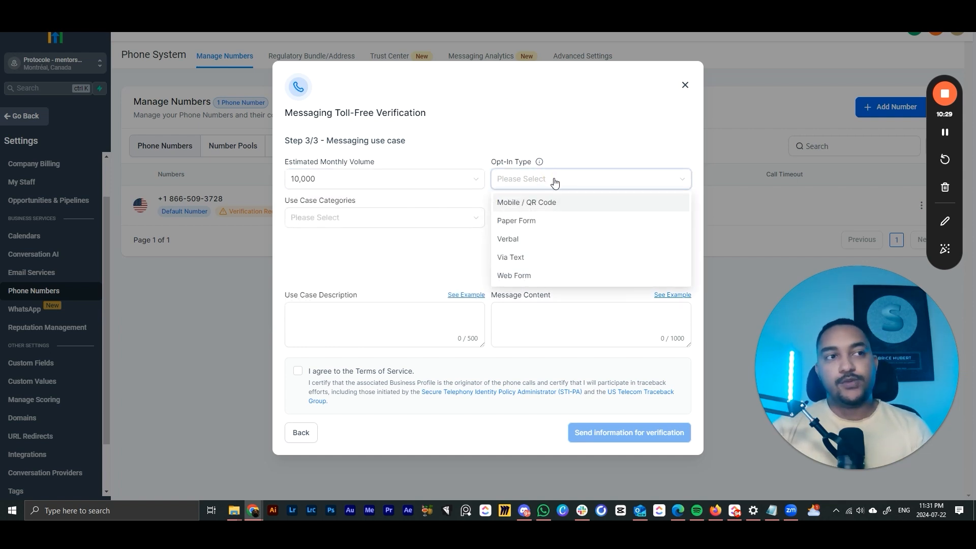
click(544, 279)
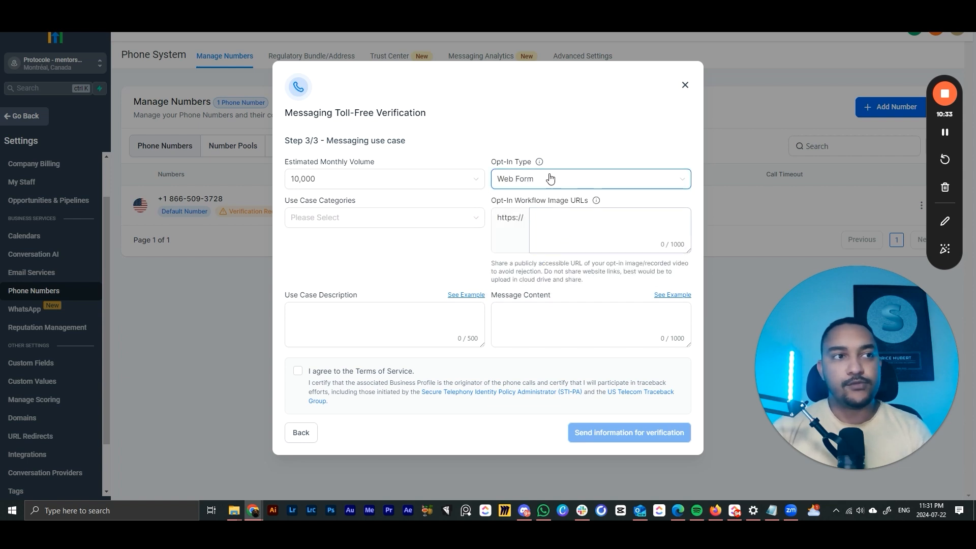
- Add Marketing, Customer Care and Delivery Notifications as use case categories
click(345, 218)
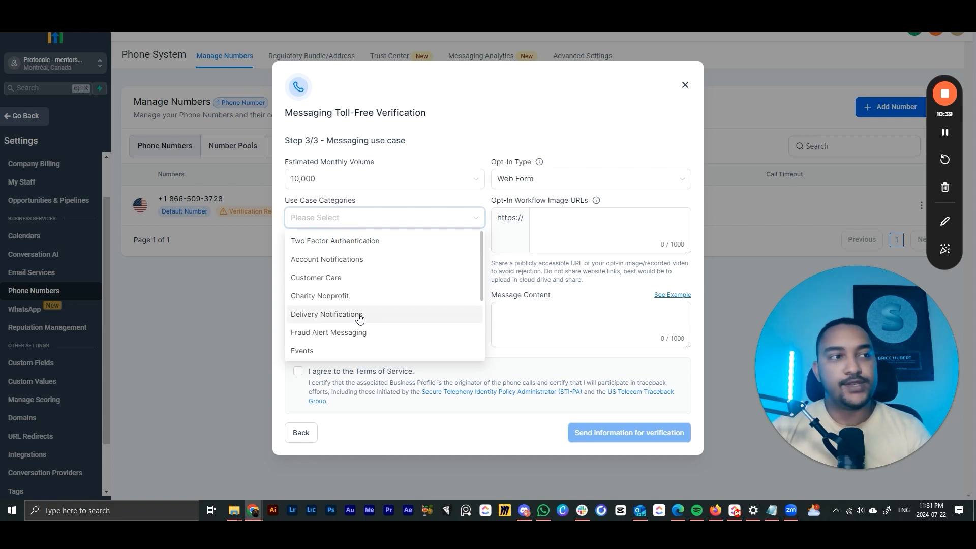
scroll(360, 318, down, 3)
scroll(343, 342, up, 1)
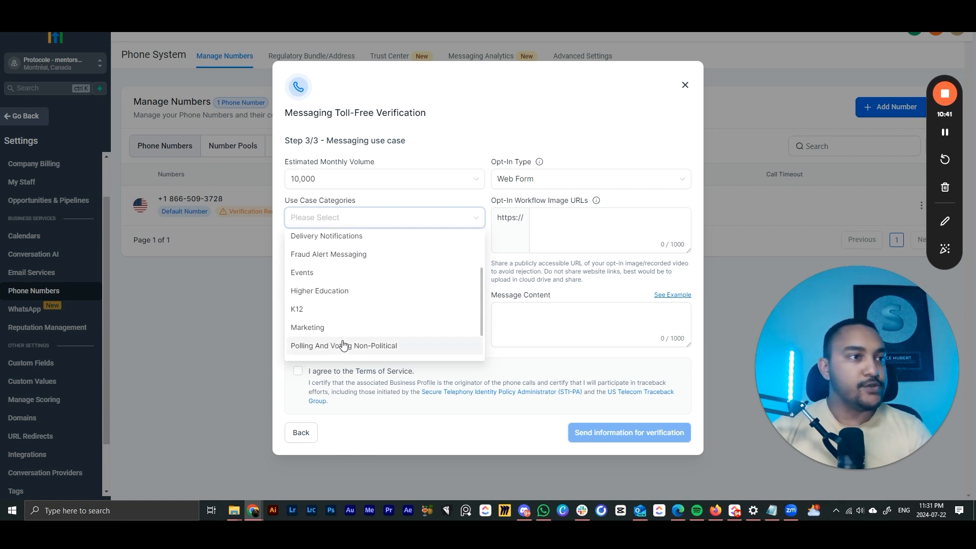
click(326, 333)
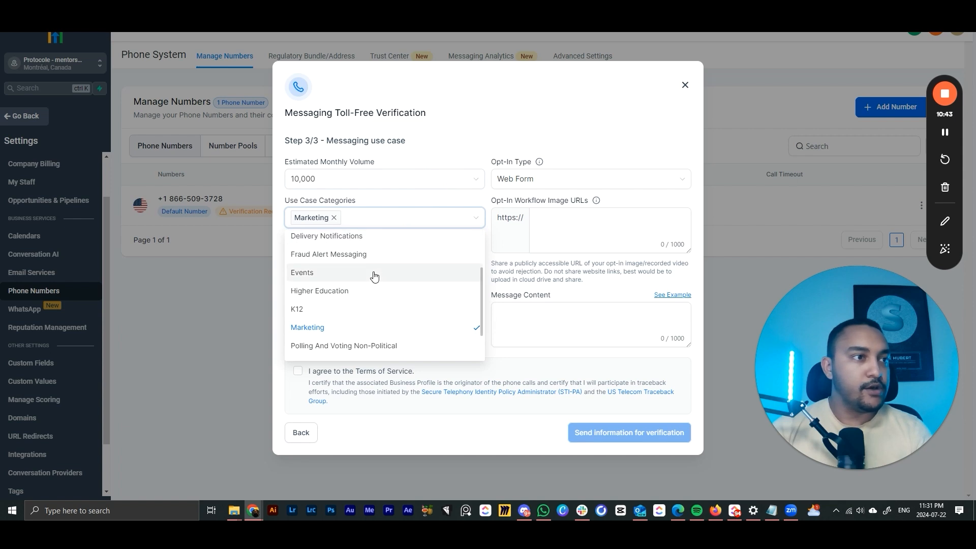
scroll(345, 280, up, 2)
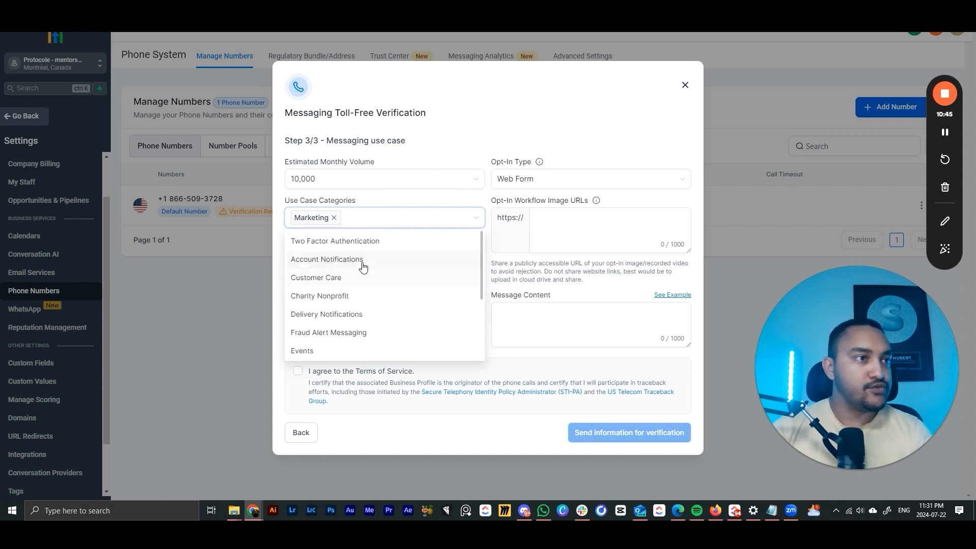
click(346, 278)
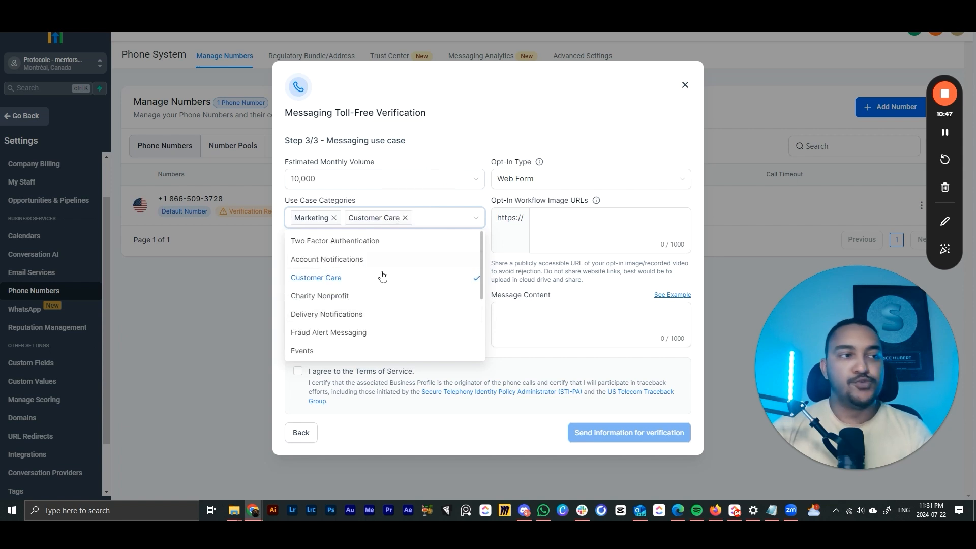
click(342, 316)
click(517, 115)
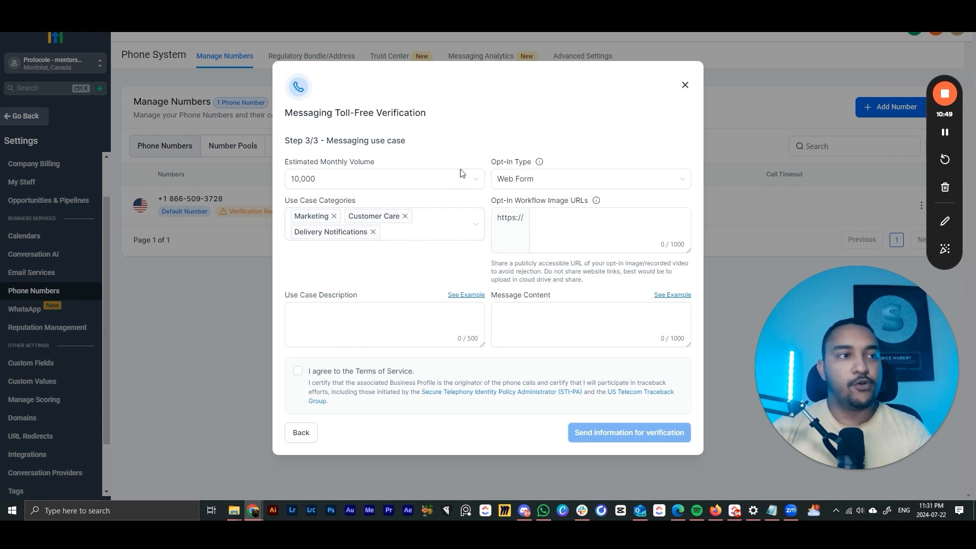
click(547, 220)
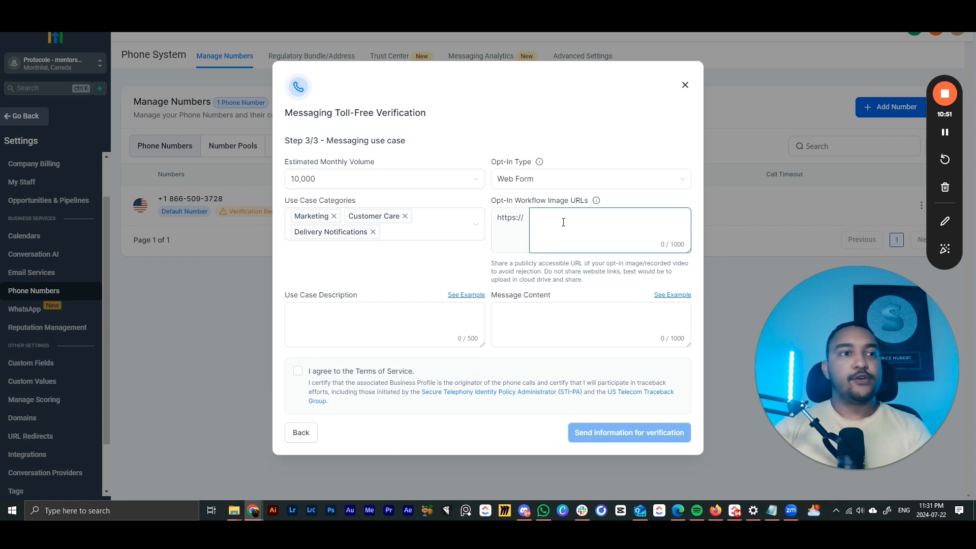
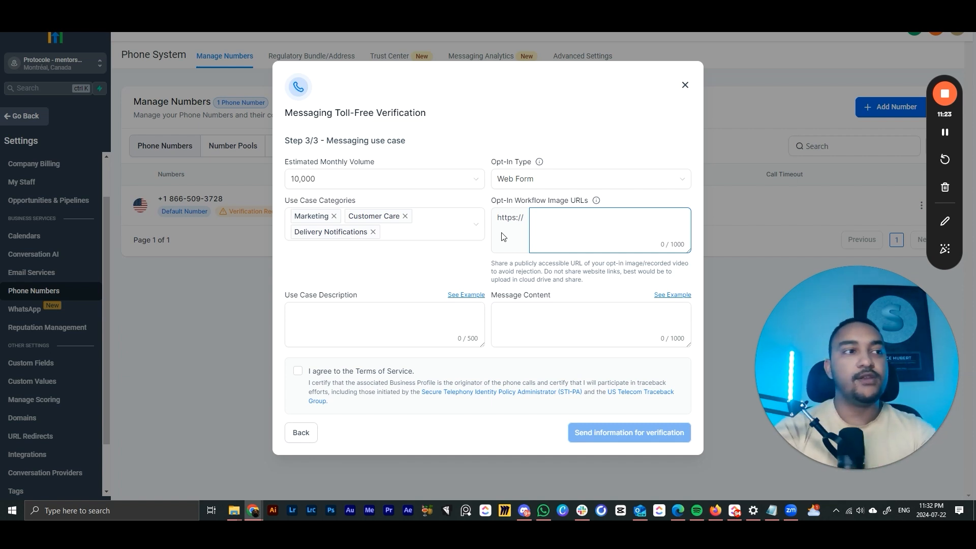
- Describe the use case as 'SMS de rappel pour une prise de rendez-vous' and show the message content examples
click(400, 329)
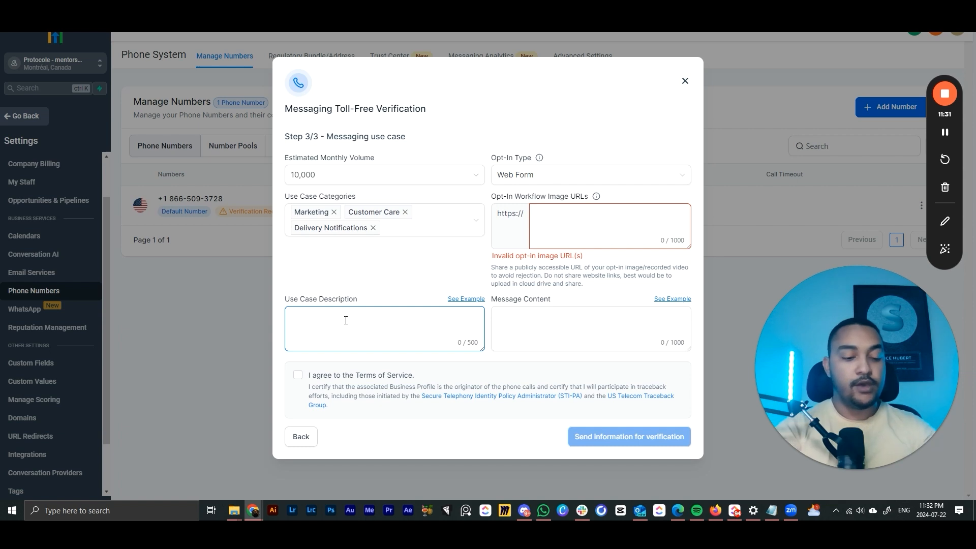
text(SMS de rappel)
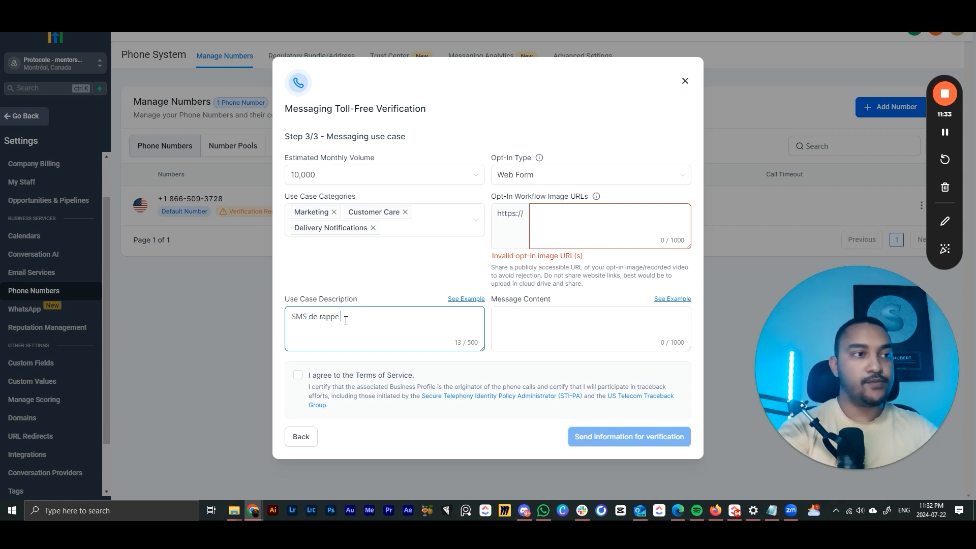
text( pour une prise de rendez-vous)
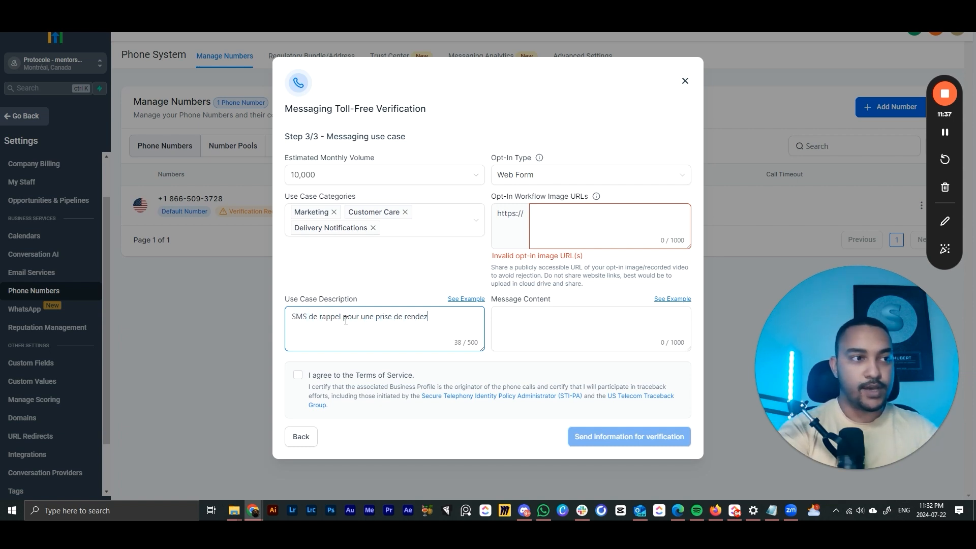
click(529, 341)
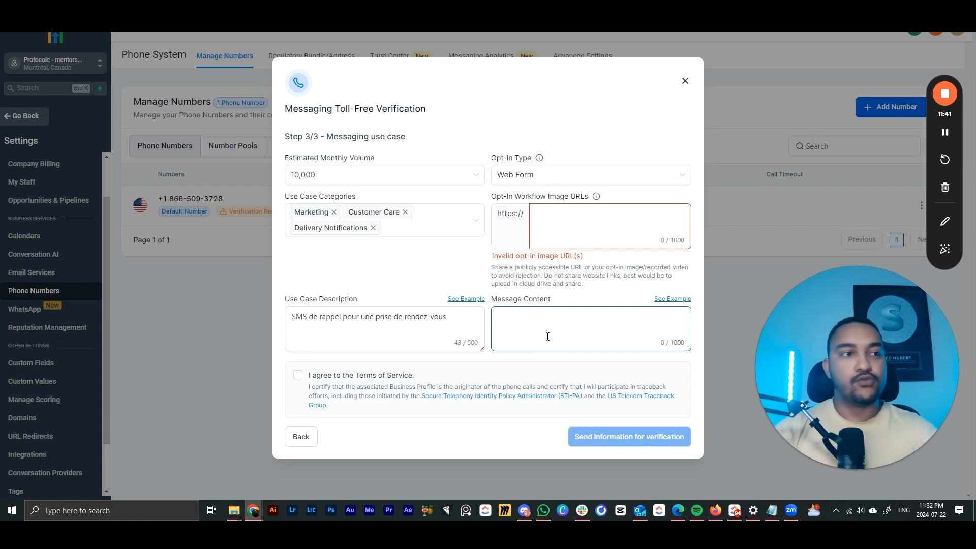
click(671, 301)
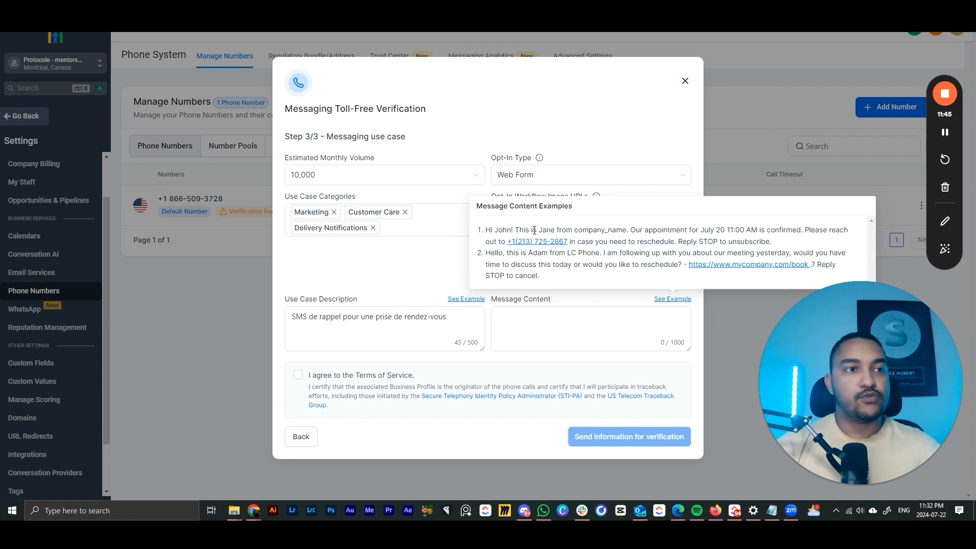
- Highlight the greeting, confirmation sentence and Reply STOP line of the sample, then close the examples
drag(485, 231, 568, 225)
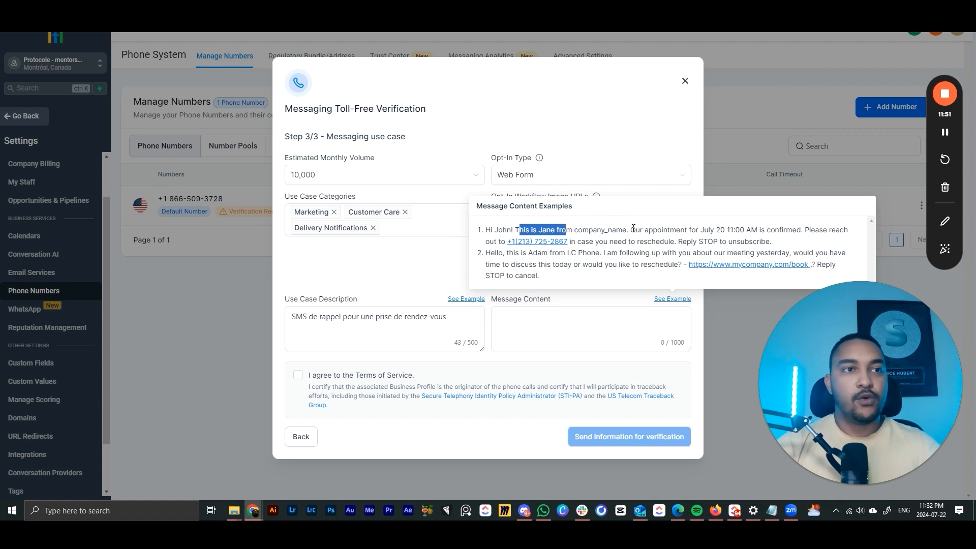
drag(631, 230, 801, 228)
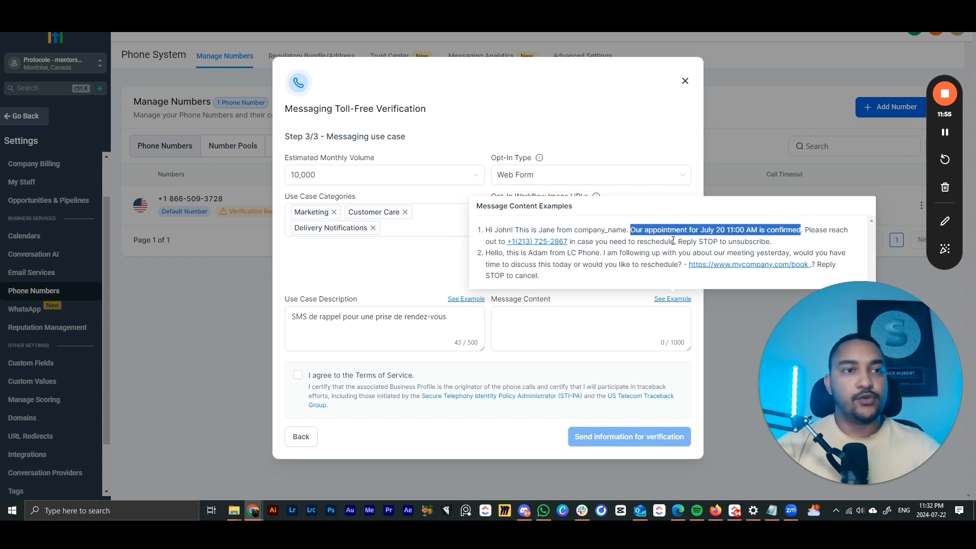
drag(678, 242, 775, 243)
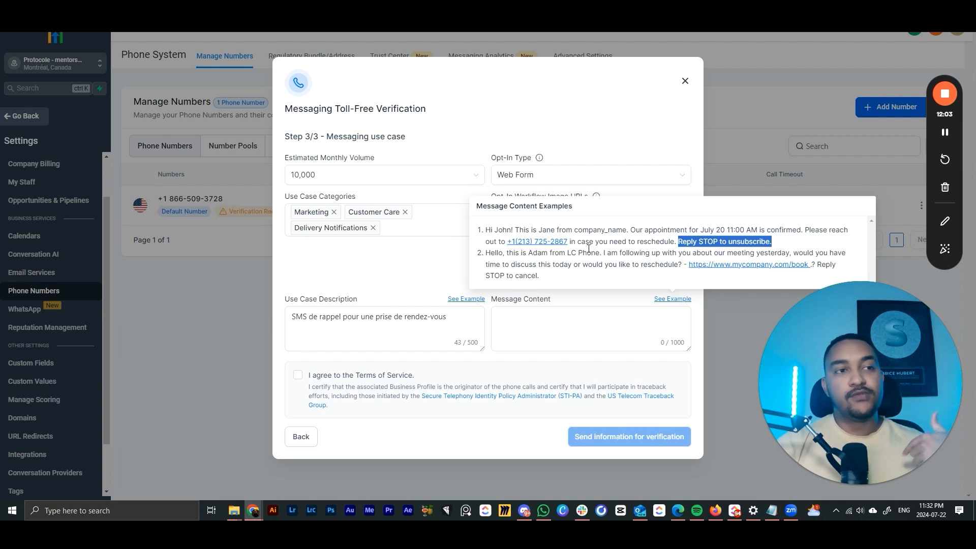
click(677, 251)
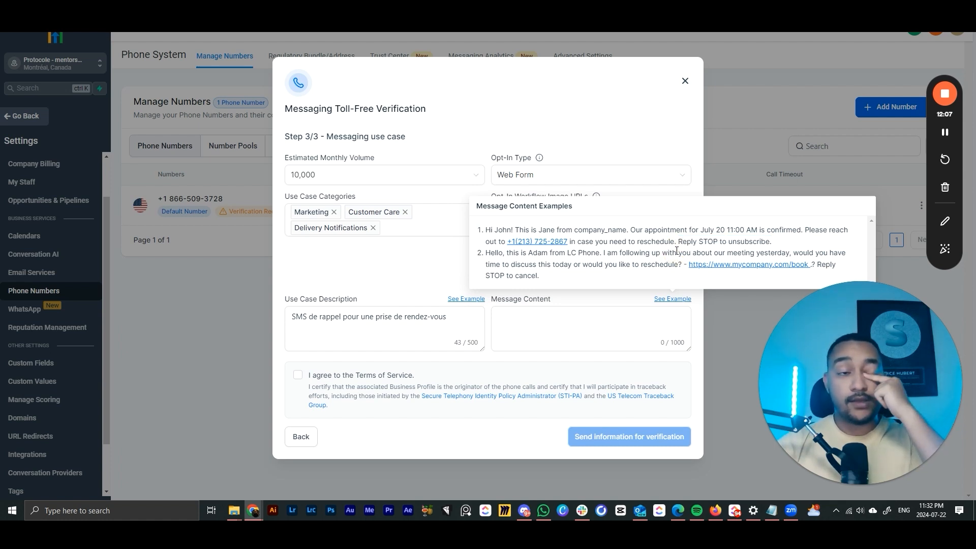
click(570, 321)
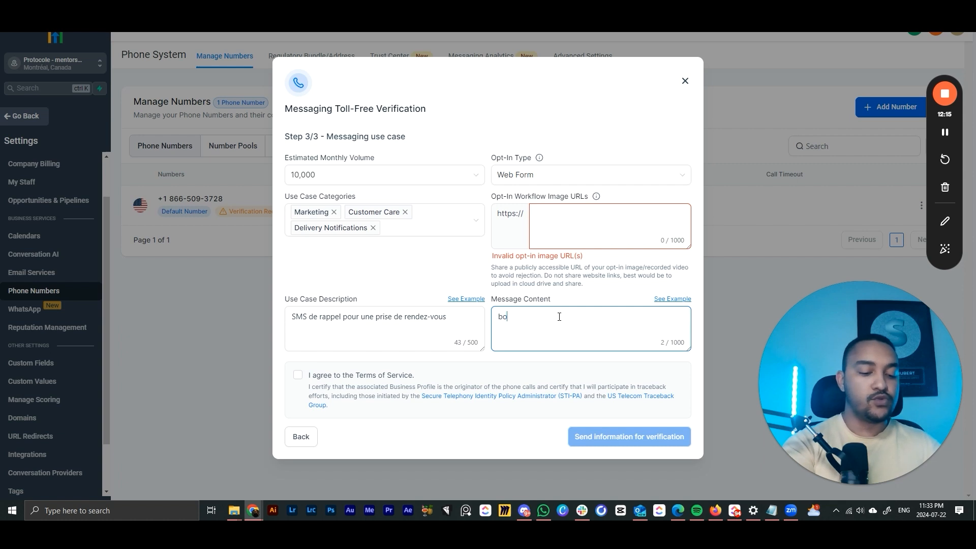
- Write a French appointment-confirmation message from the sender with a 'reponds STOP' opt-out, then close the dialog
text(om) cest brice de centurion, je te confirme que notre rdv est valide. reponds STOP pour arrêter ces sms.)
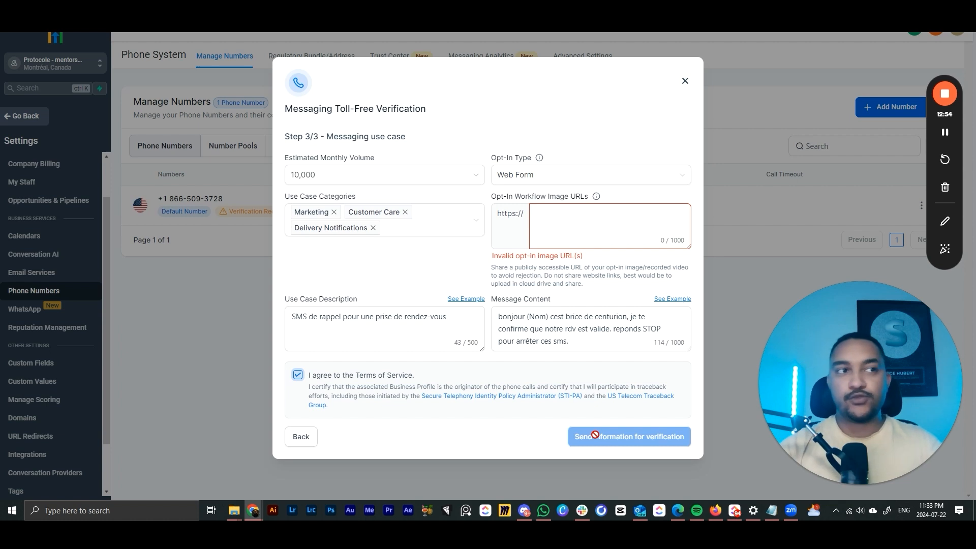
click(686, 82)
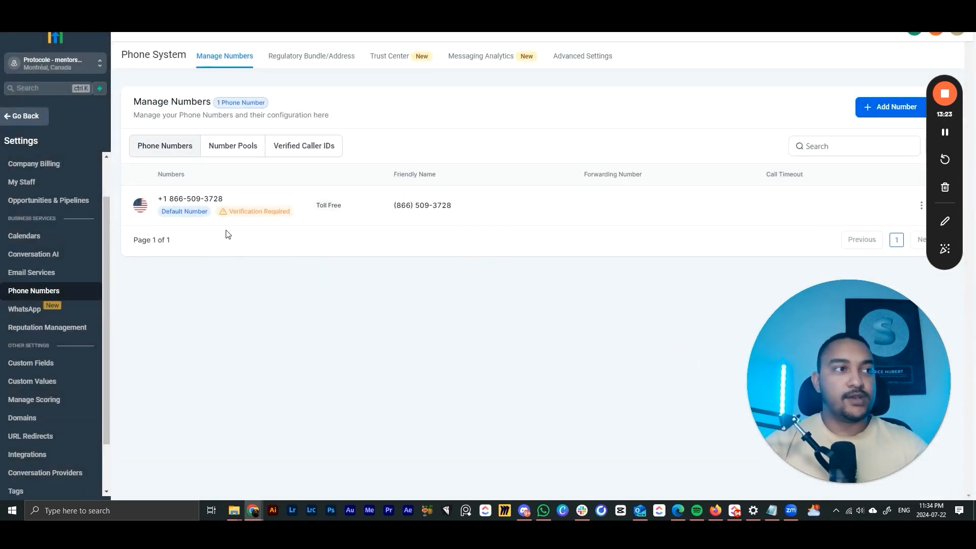
- Review the Email Services page showing the default SMTP sending provider
drag(853, 383, 767, 348)
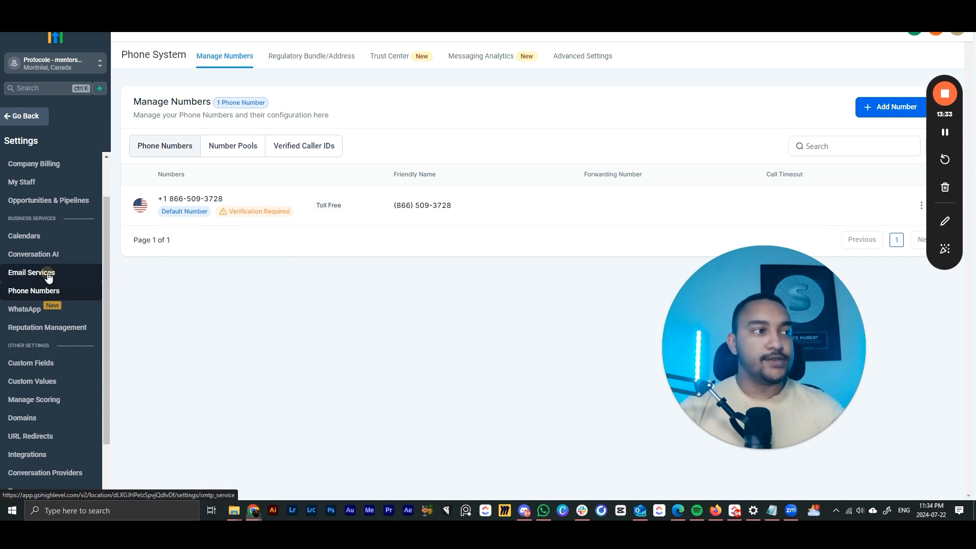
click(21, 274)
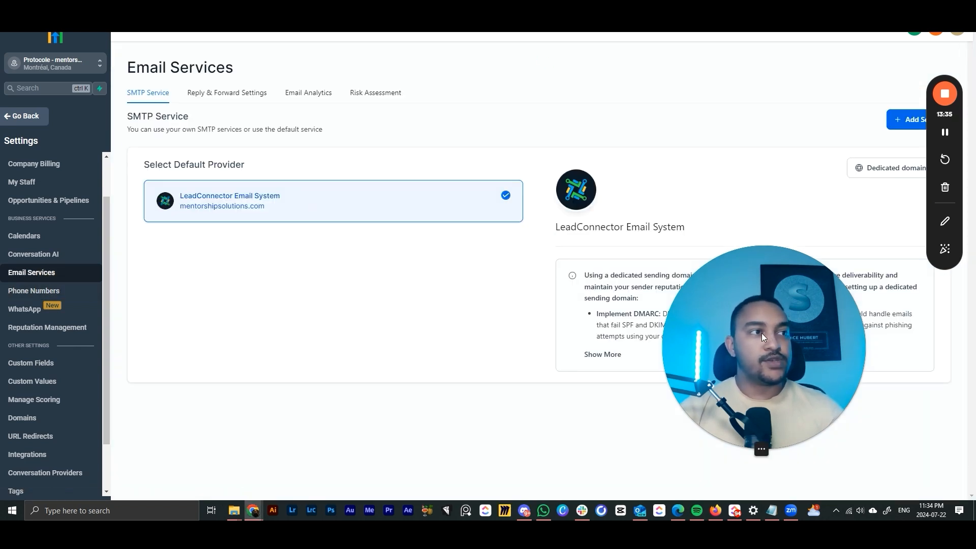
drag(762, 337, 710, 345)
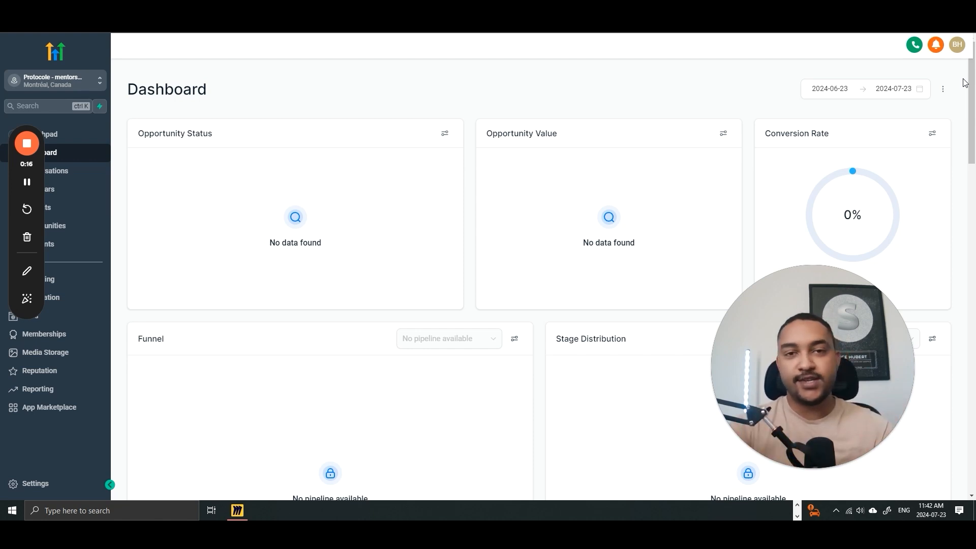
drag(43, 189, 910, 193)
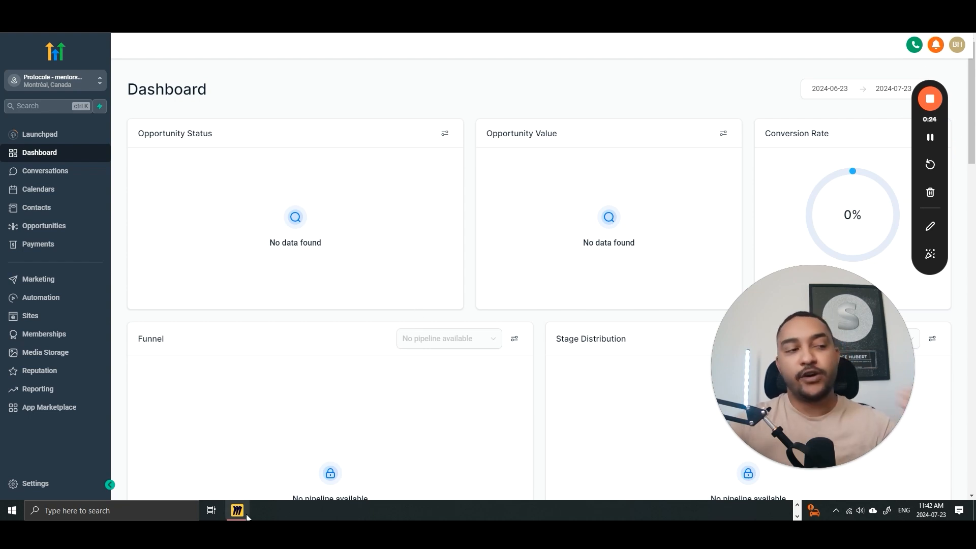
mouse_move(247, 517)
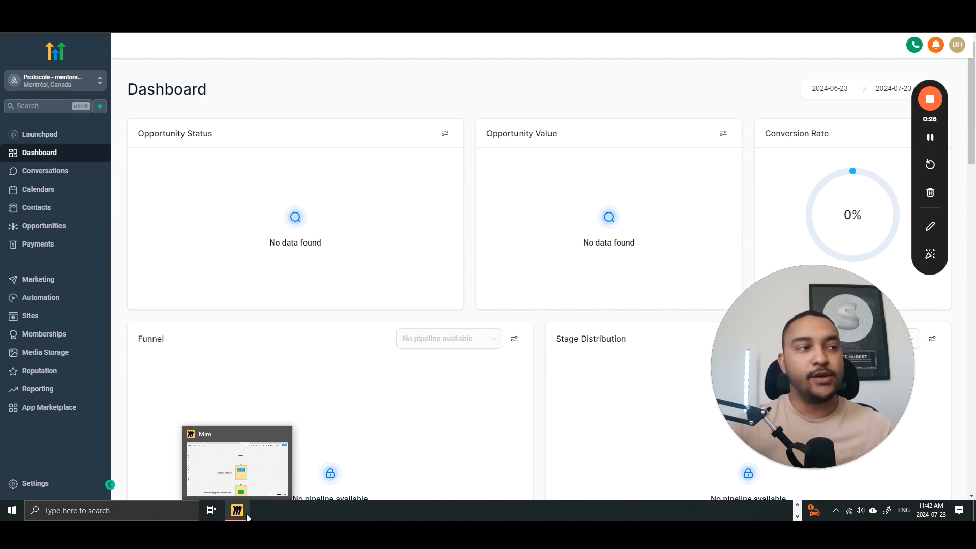
- Switch to the Miro board and zoom to the TRAFIC-to-Prise de rdv funnel diagram
click(247, 517)
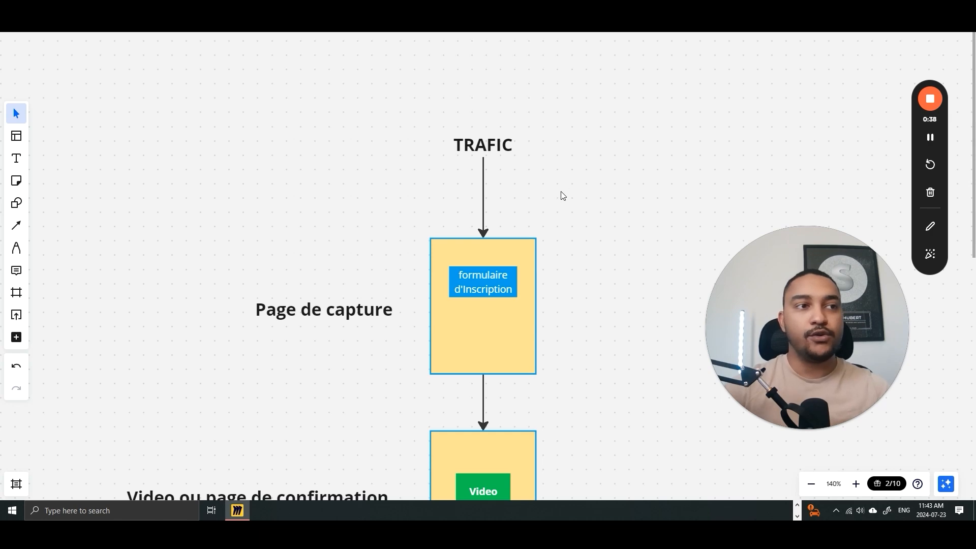
scroll(560, 190, down, 5)
scroll(550, 244, up, 5)
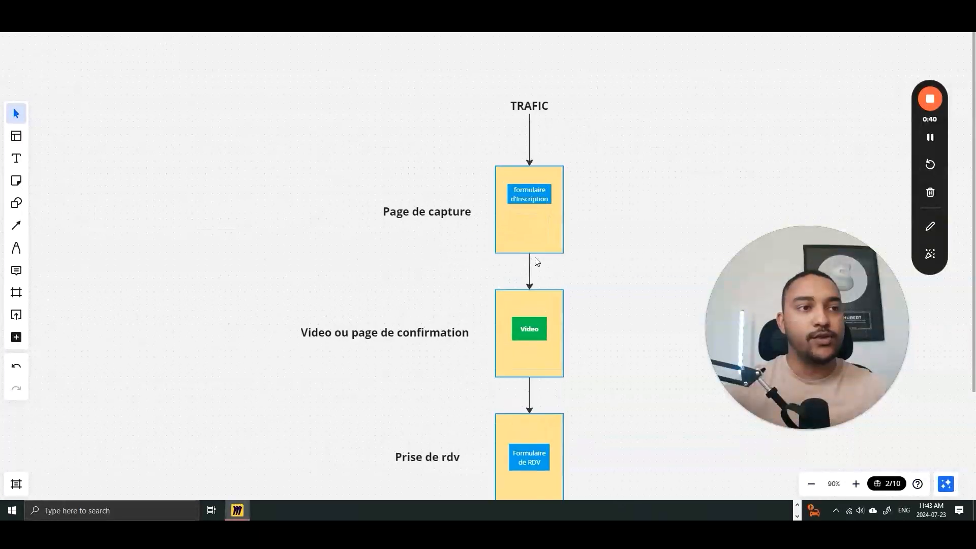
scroll(595, 259, down, 6)
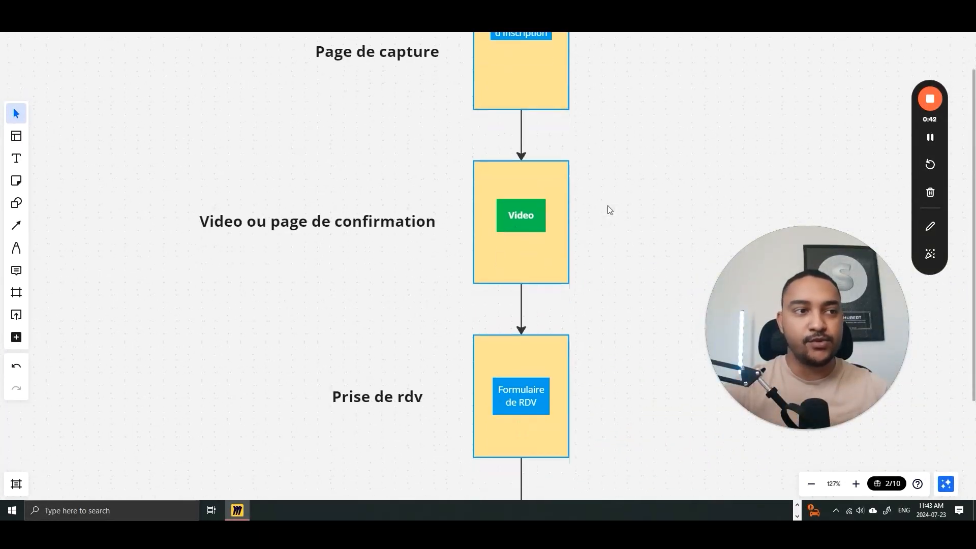
scroll(597, 196, up, 8)
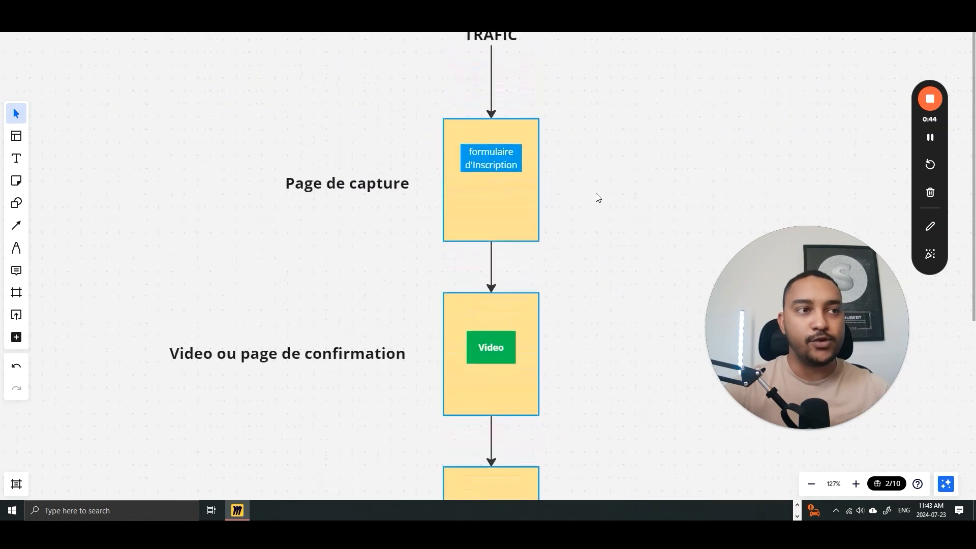
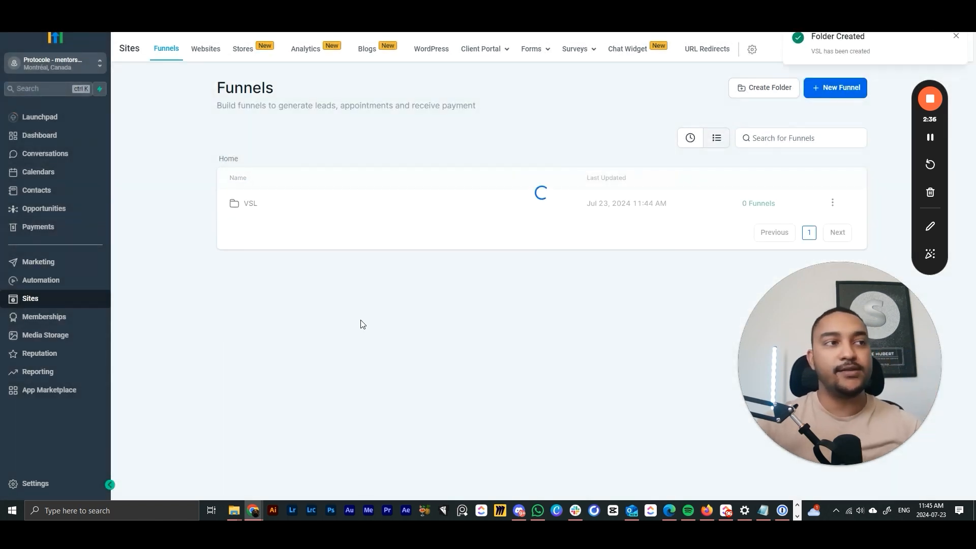
- Confirm the VSL folder and start a new funnel from blank
click(372, 318)
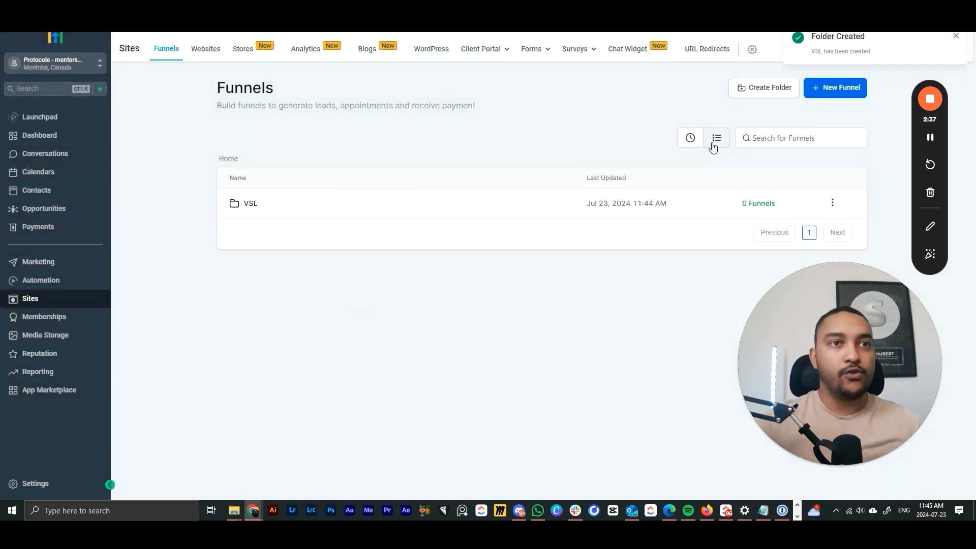
click(955, 38)
click(841, 88)
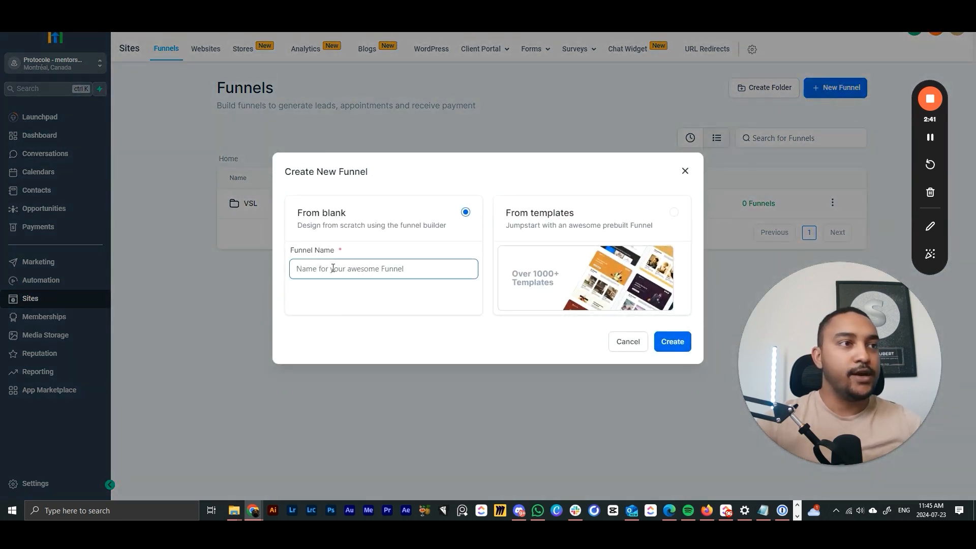
click(514, 269)
click(583, 248)
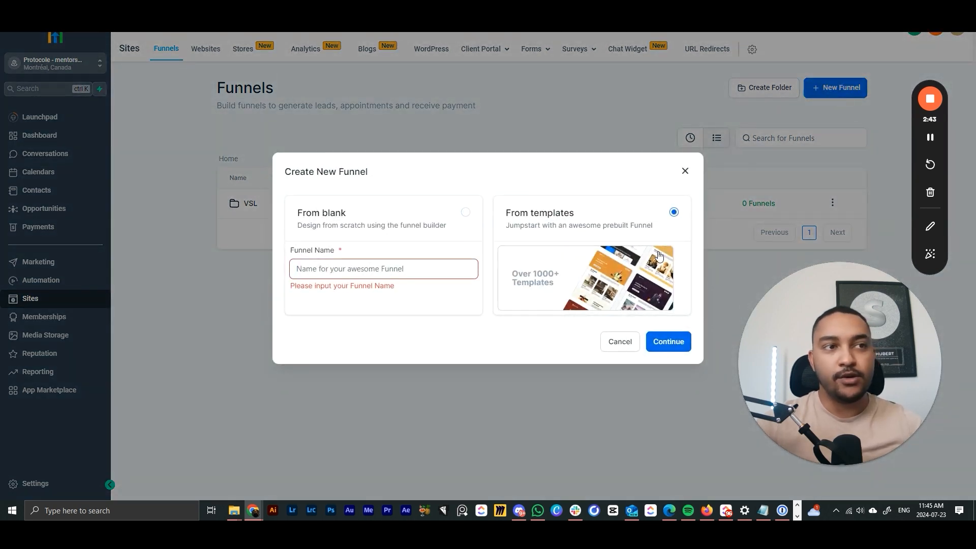
click(355, 269)
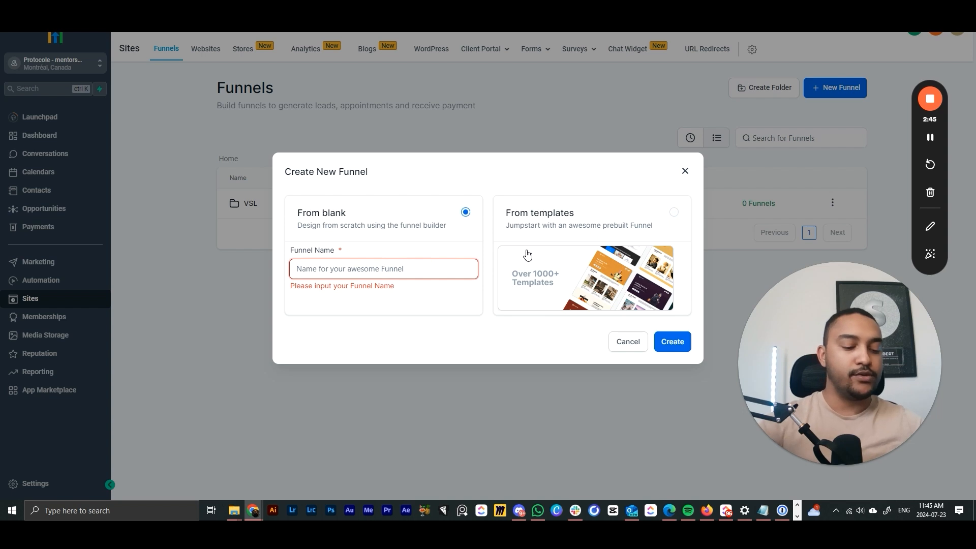
- Name the blank funnel VSL, create it, and return to the Funnels list
text(VSL)
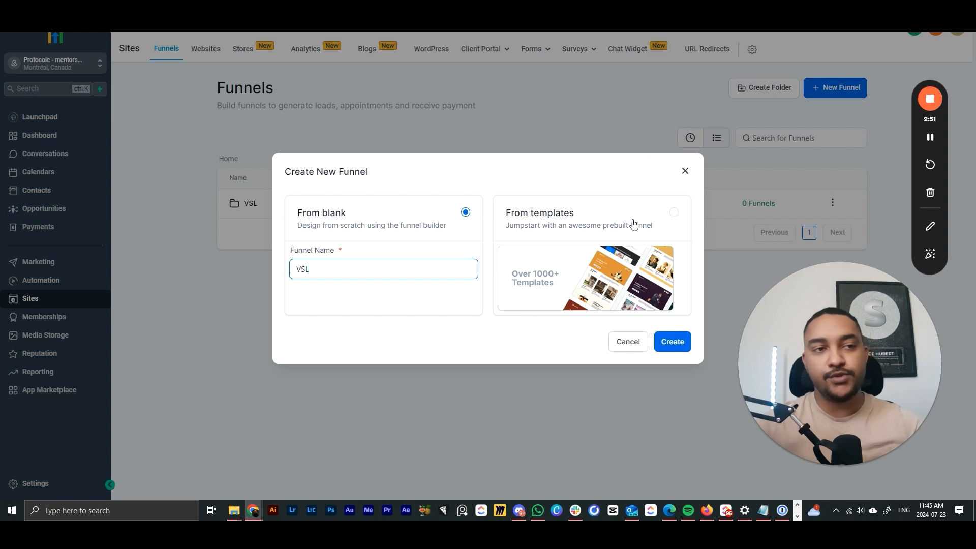
click(676, 341)
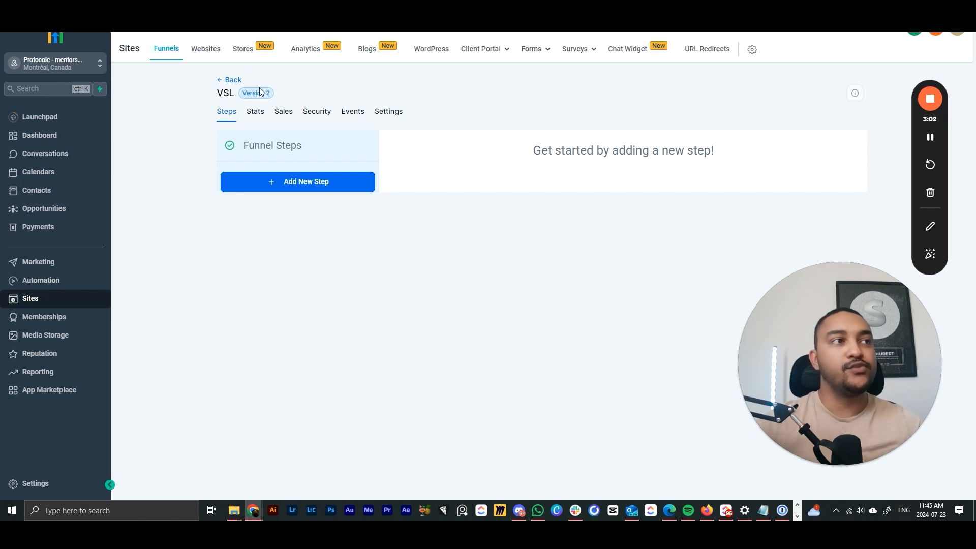
click(236, 80)
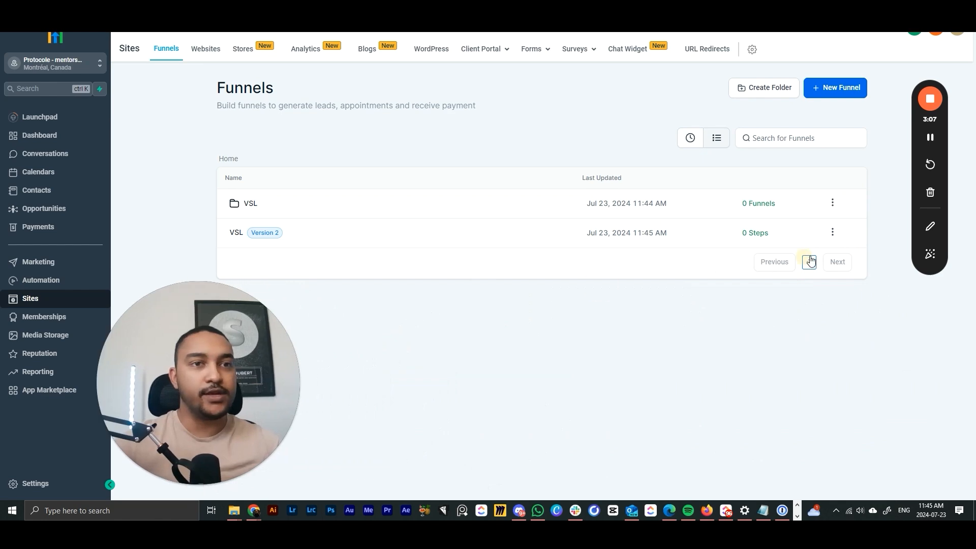
- Move the VSL funnel into the VSL folder, then open it from that folder
click(832, 232)
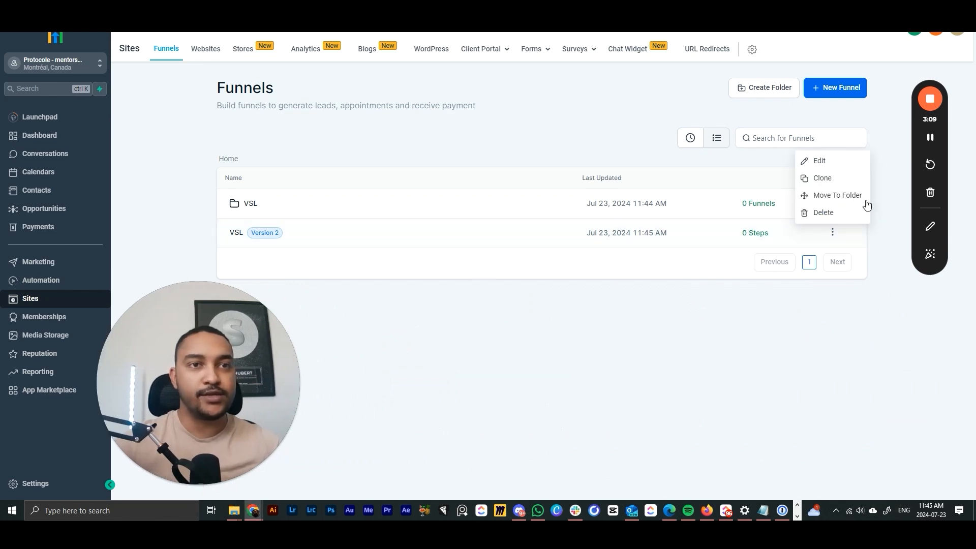
click(835, 196)
click(426, 296)
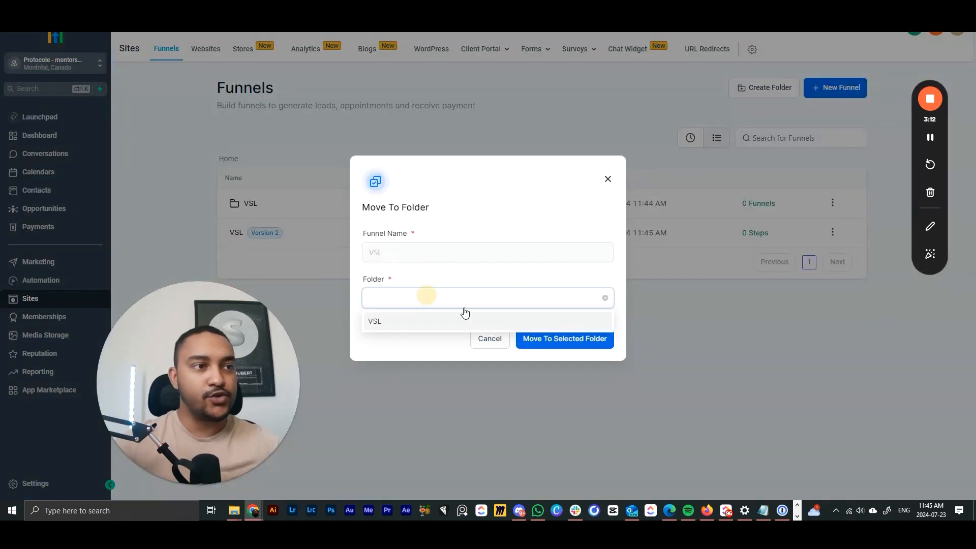
click(392, 321)
click(538, 338)
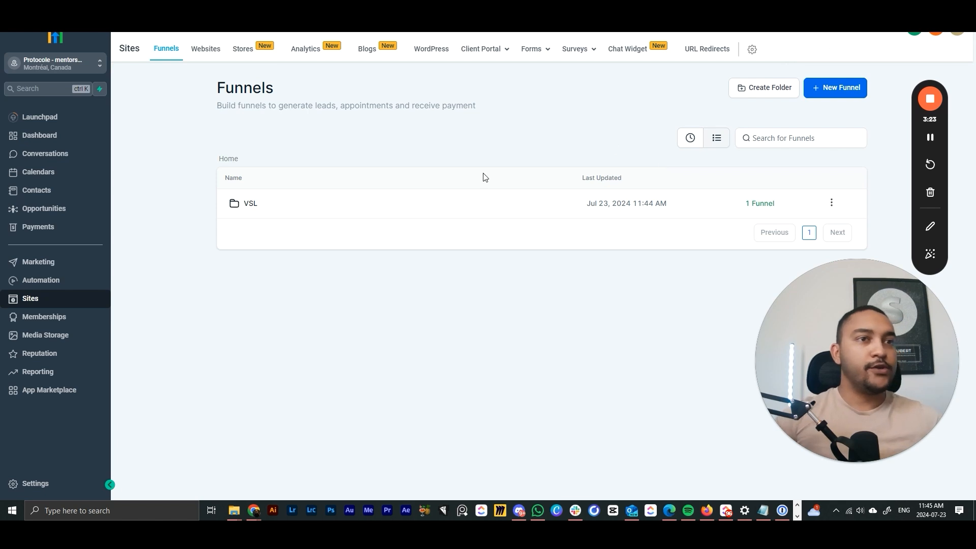
click(252, 204)
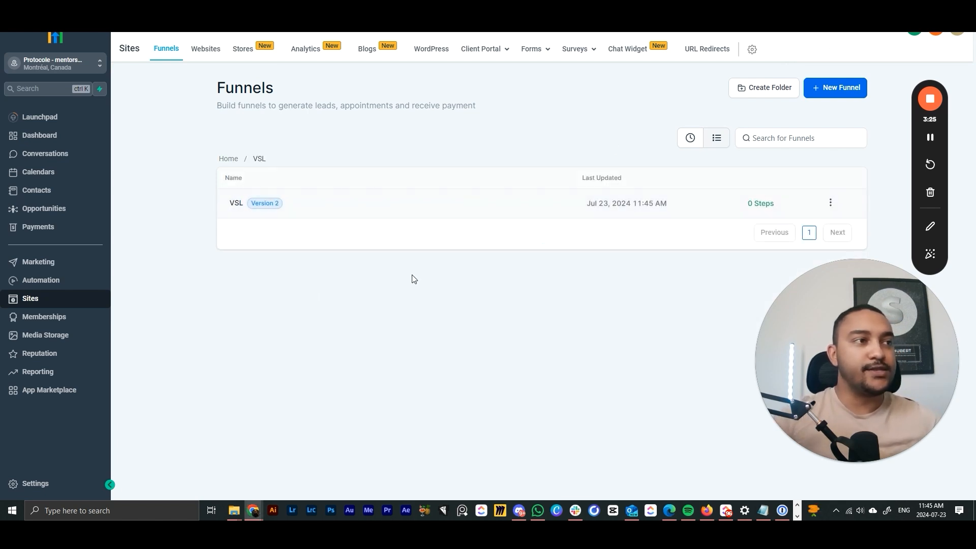
click(245, 207)
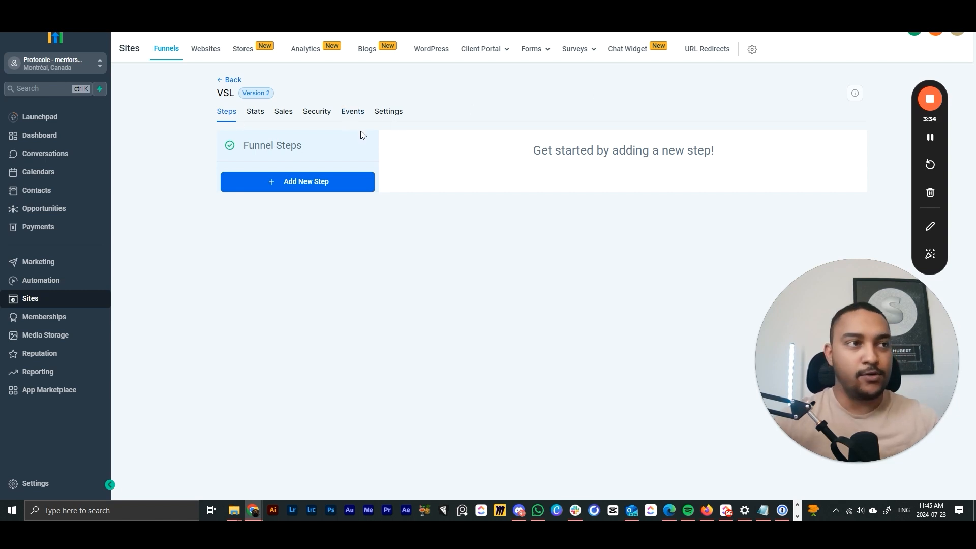
- Create the funnel's first step with the page name 'Page de capture'
click(311, 195)
click(384, 206)
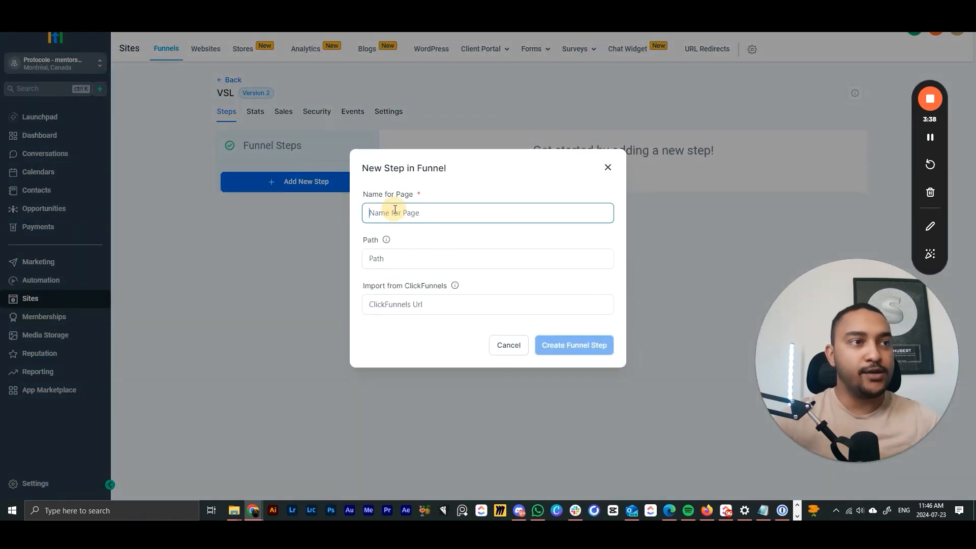
text(Page de capture)
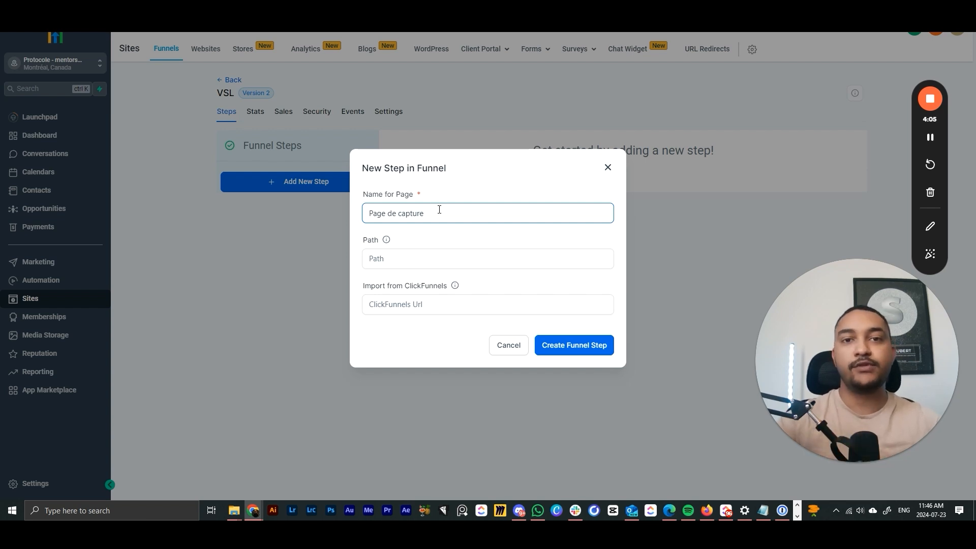
click(402, 319)
click(402, 307)
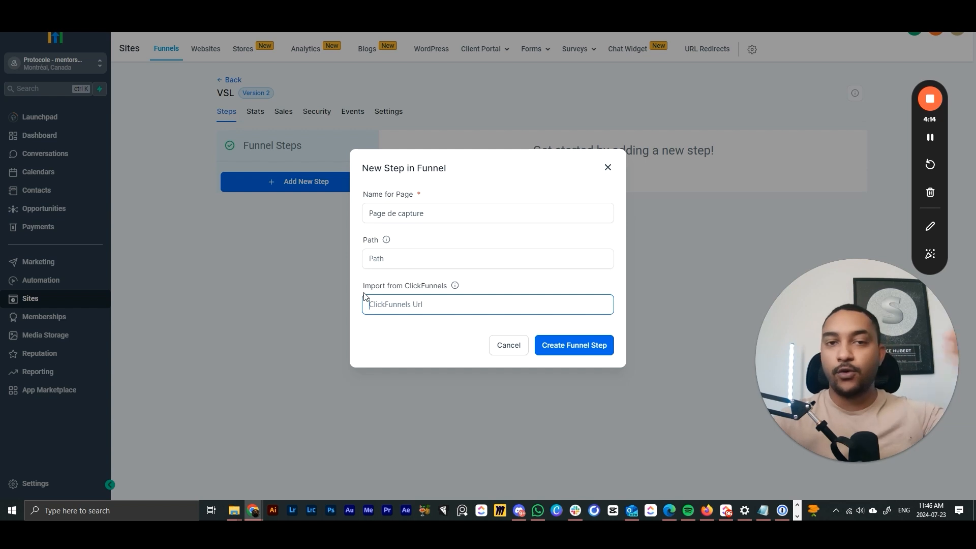
click(464, 236)
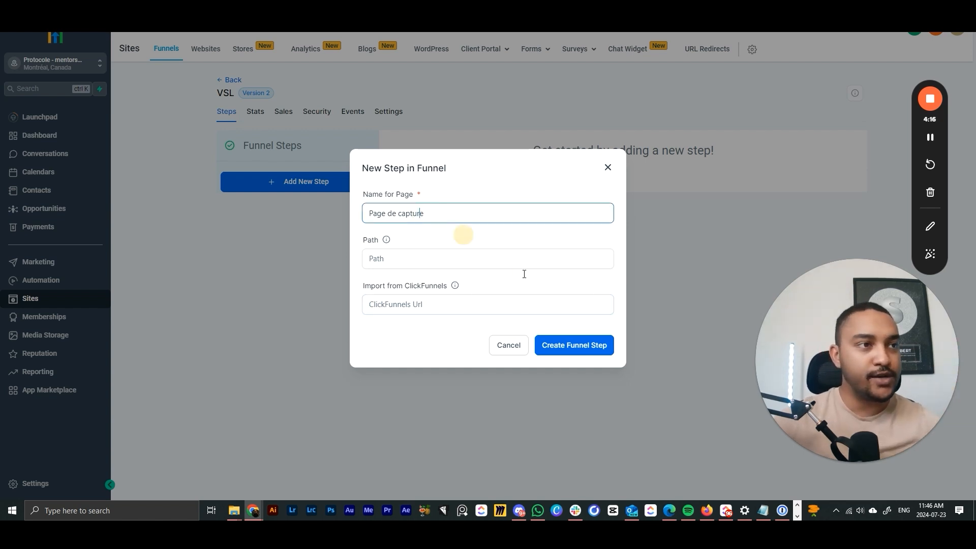
click(588, 345)
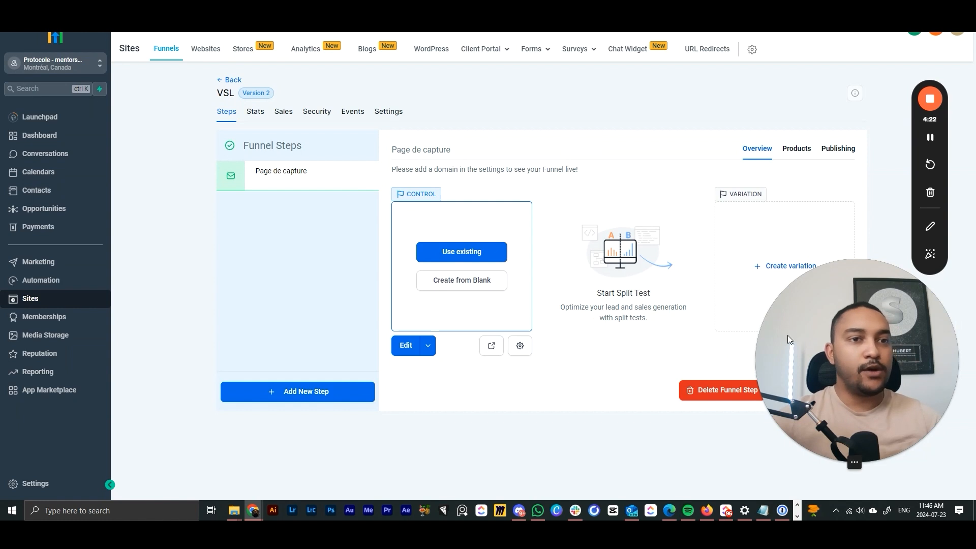
drag(788, 334, 46, 328)
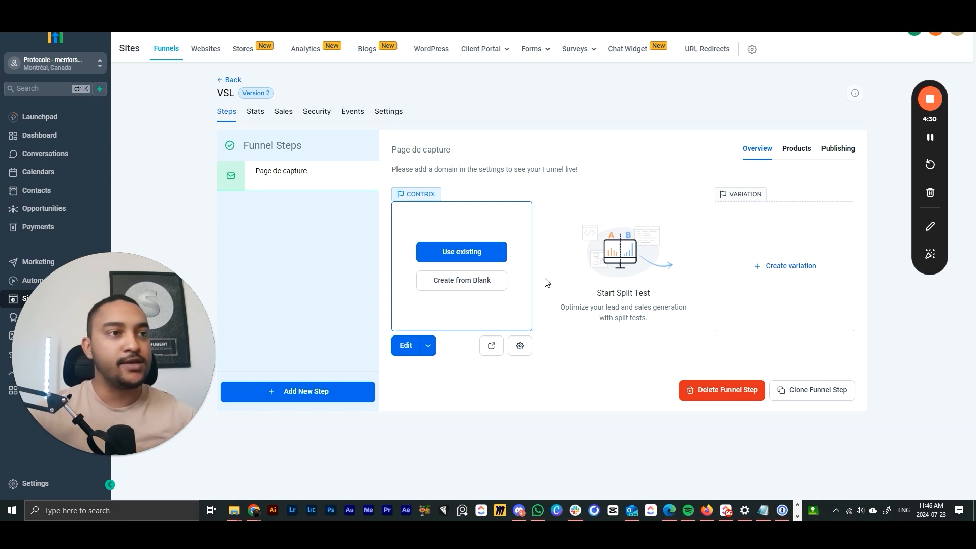
- Start the capture page from a blank design and close the section choices
click(460, 283)
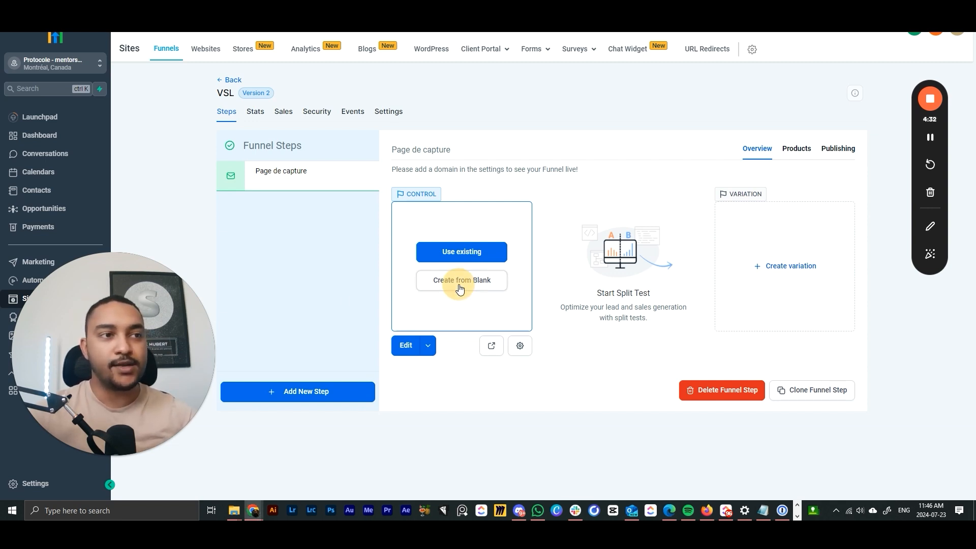
drag(90, 375, 780, 414)
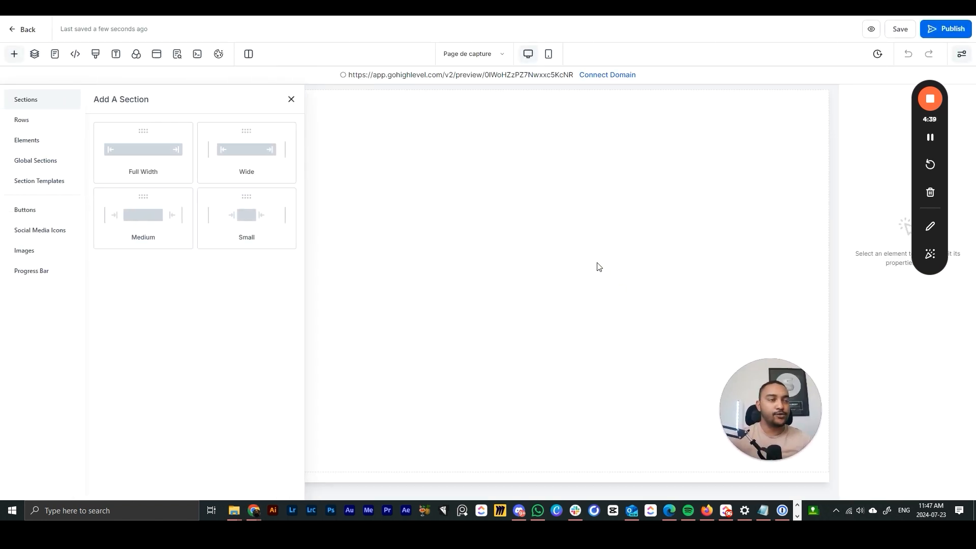
click(292, 100)
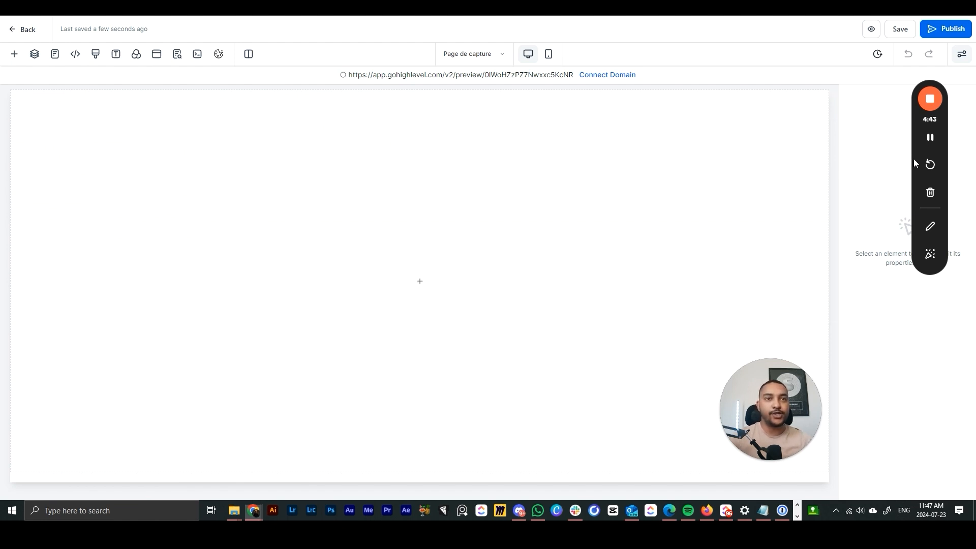
drag(915, 163, 917, 331)
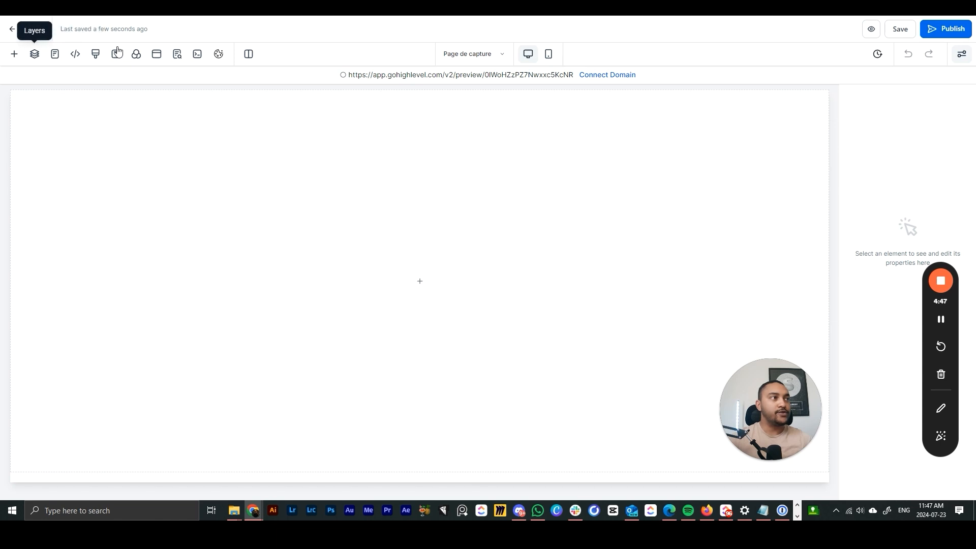
- Browse the available row layouts and page elements in the Add Elements panel
click(15, 54)
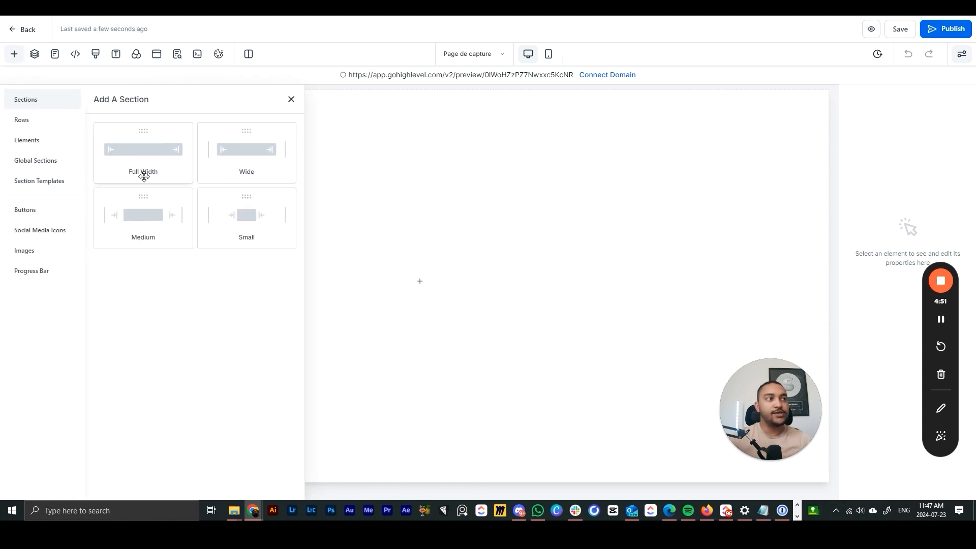
click(41, 121)
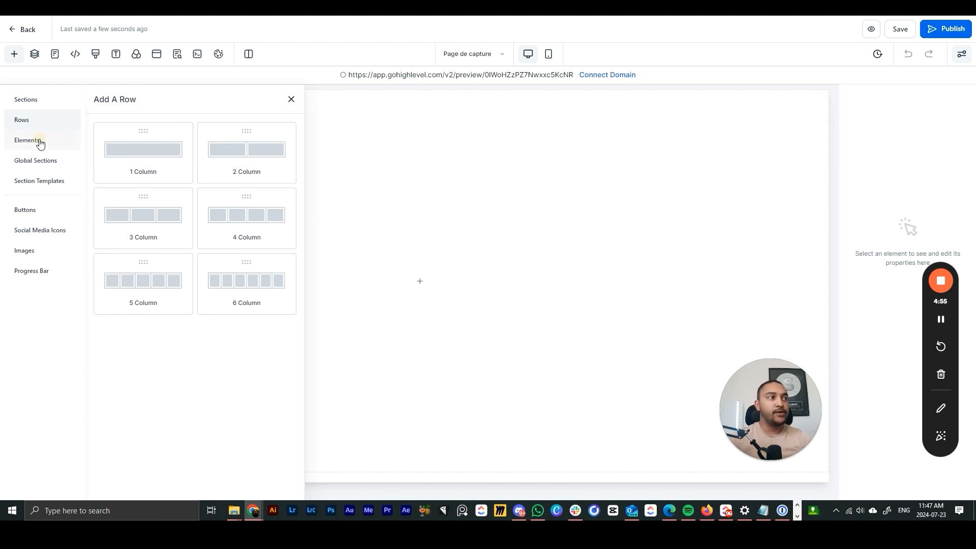
click(41, 144)
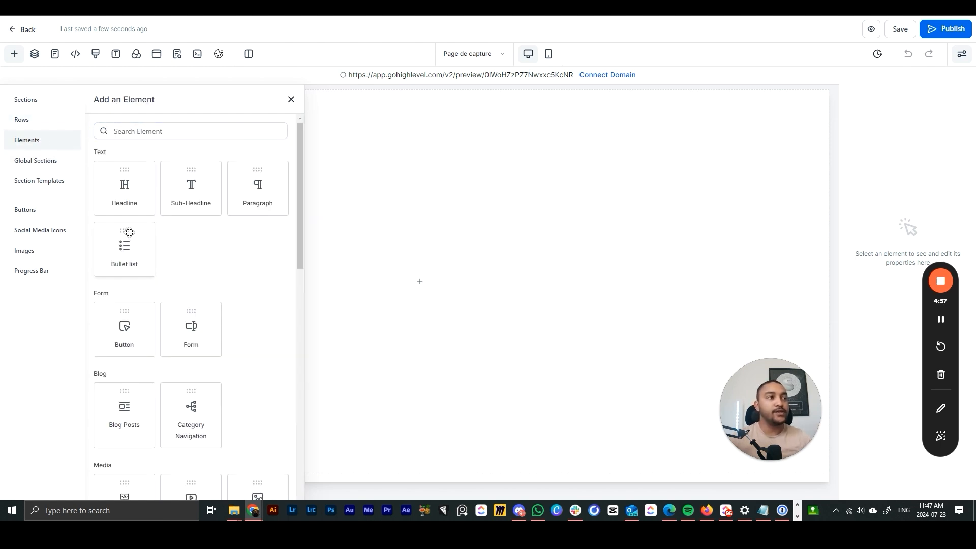
scroll(152, 189, down, 3)
scroll(116, 143, up, 1)
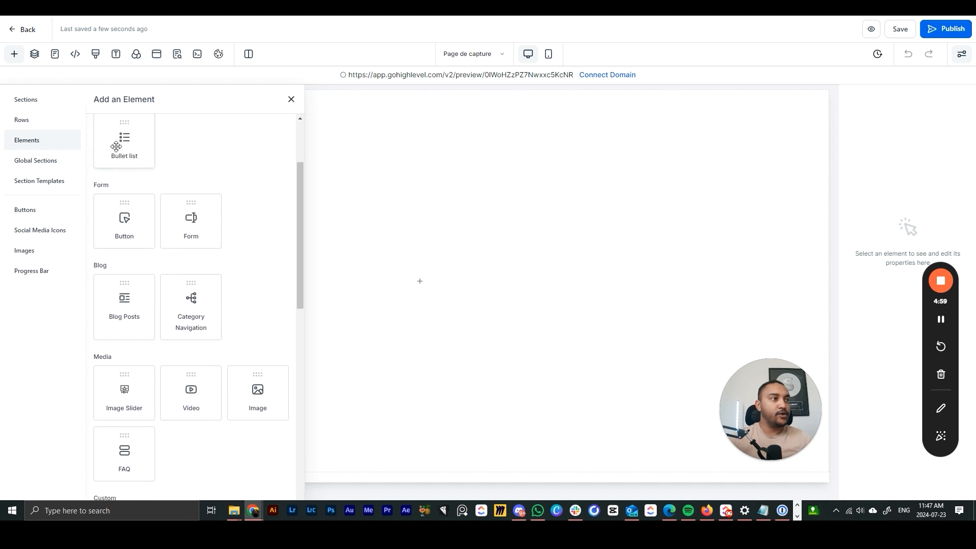
scroll(166, 225, down, 2)
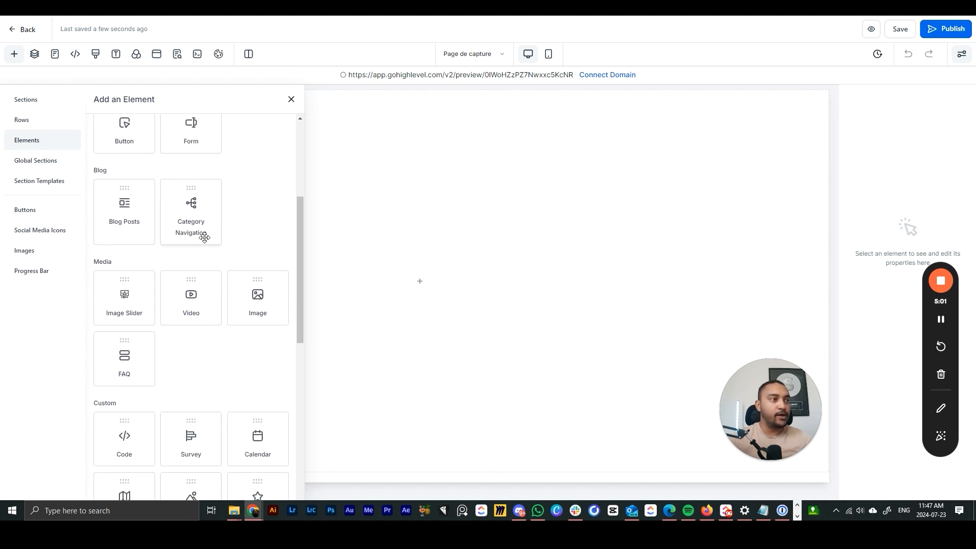
scroll(285, 207, down, 3)
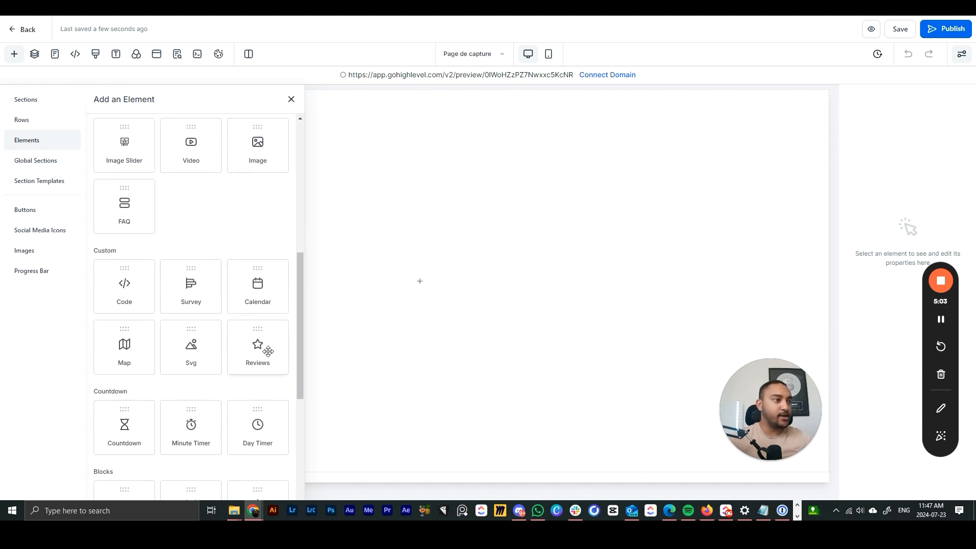
scroll(205, 298, down, 4)
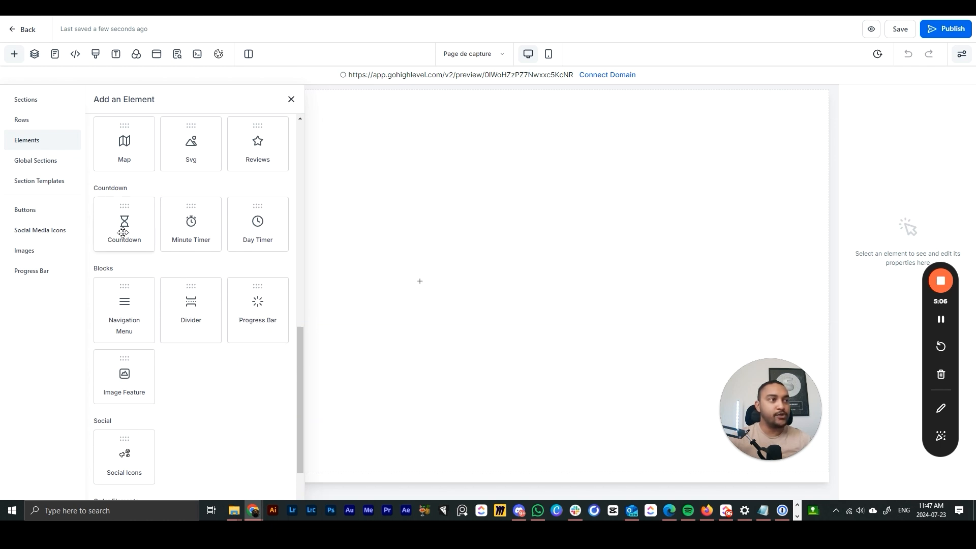
scroll(230, 291, down, 2)
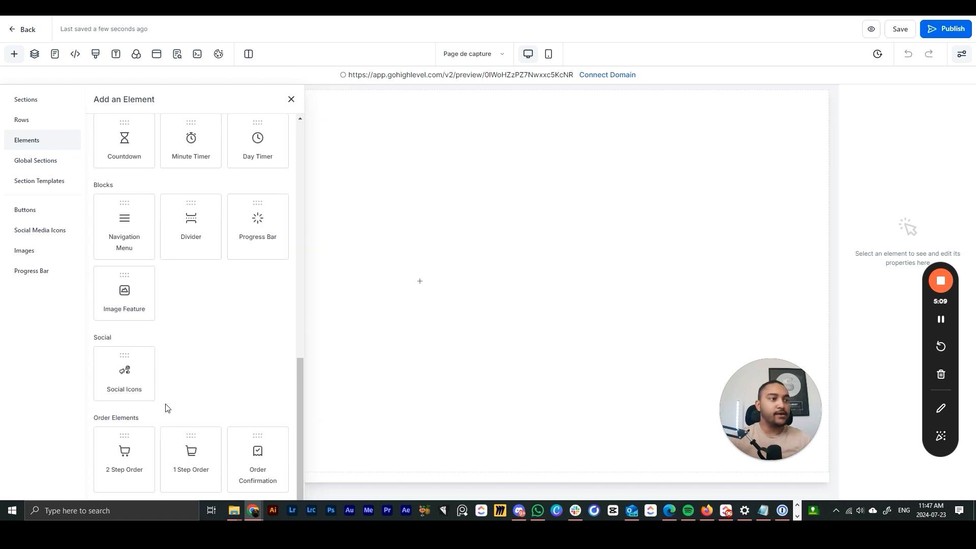
scroll(191, 404, up, 4)
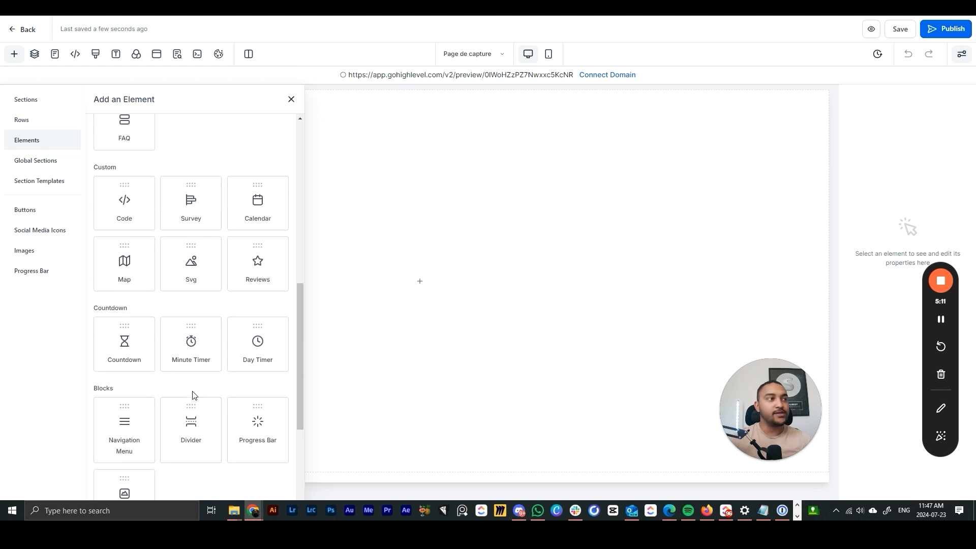
scroll(235, 176, up, 6)
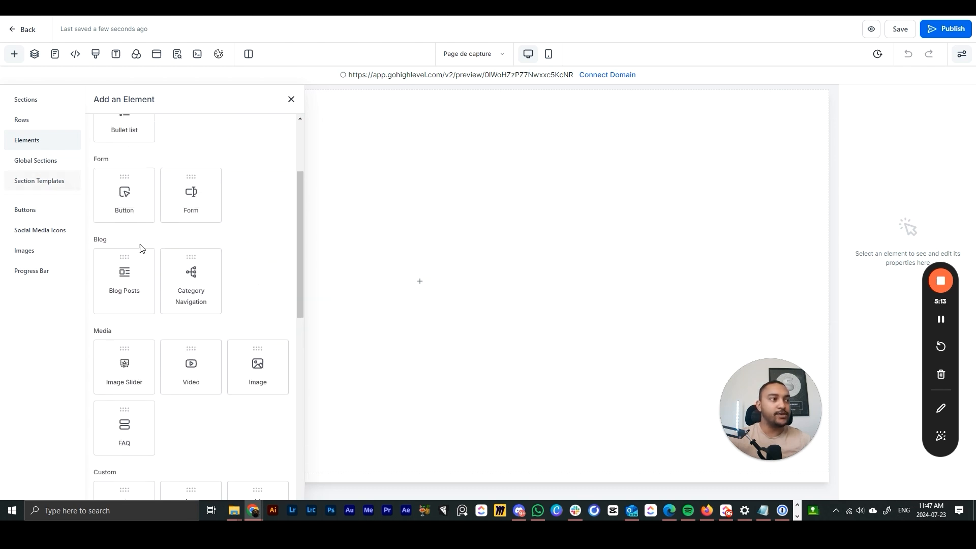
scroll(154, 333, down, 4)
scroll(122, 275, up, 3)
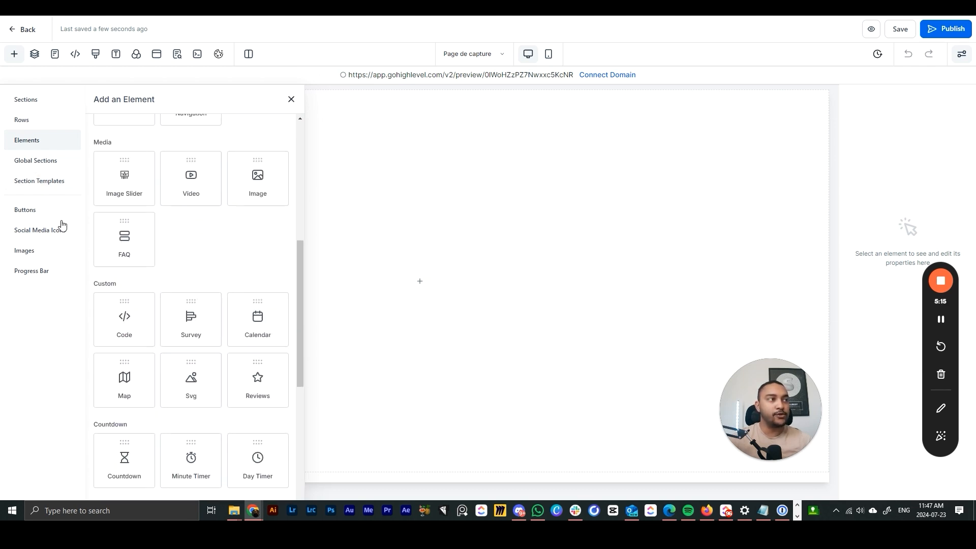
- Look through Global Sections, Section Templates, Buttons, Social Media Icons, Images and Progress Bar, then close the library
click(51, 161)
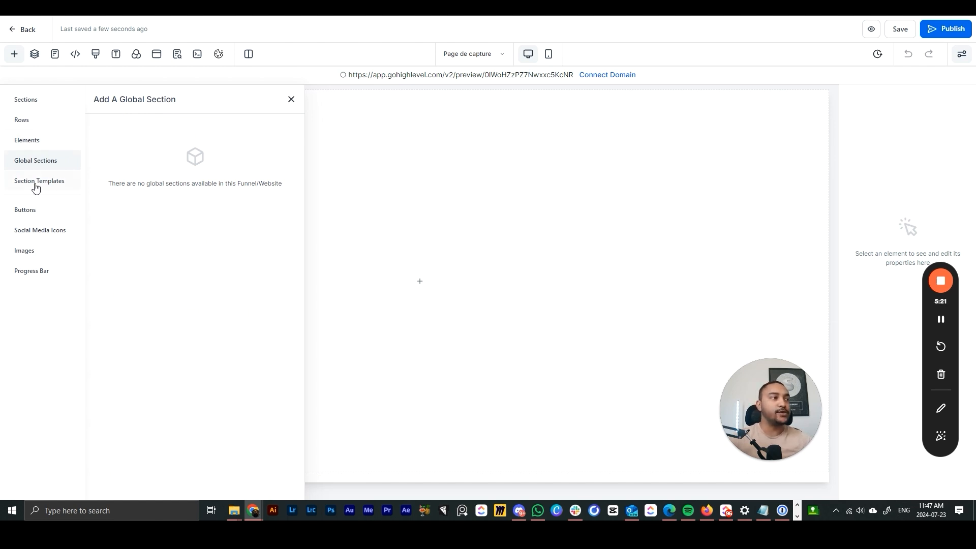
click(35, 184)
click(31, 210)
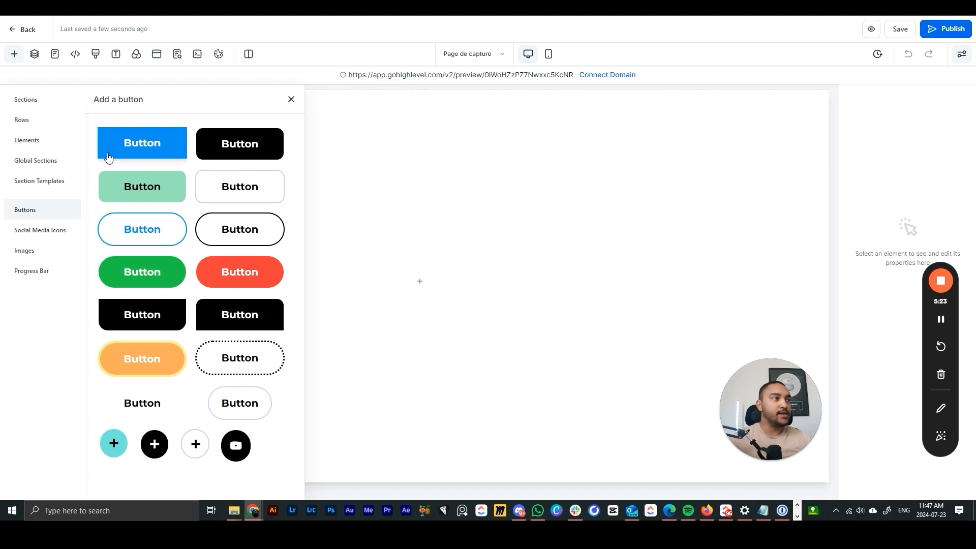
click(33, 230)
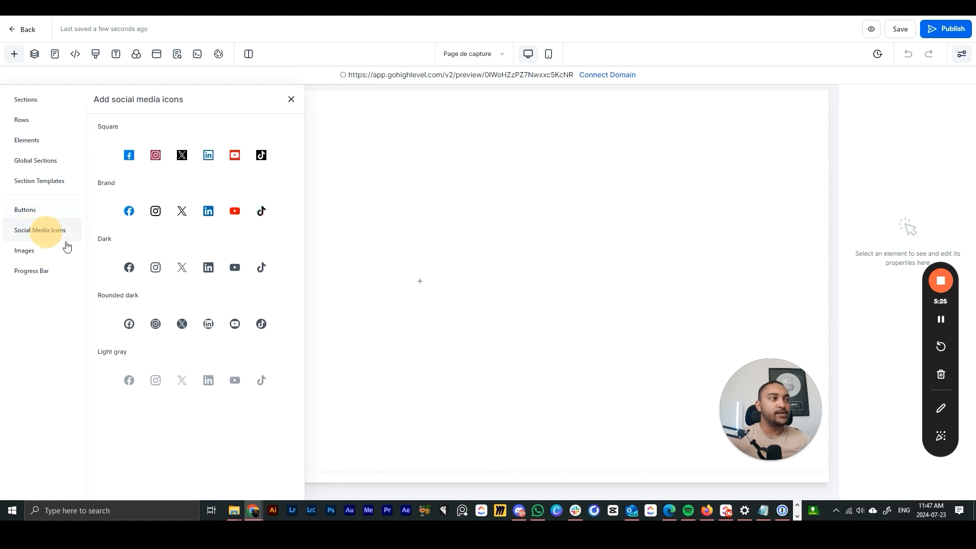
click(20, 250)
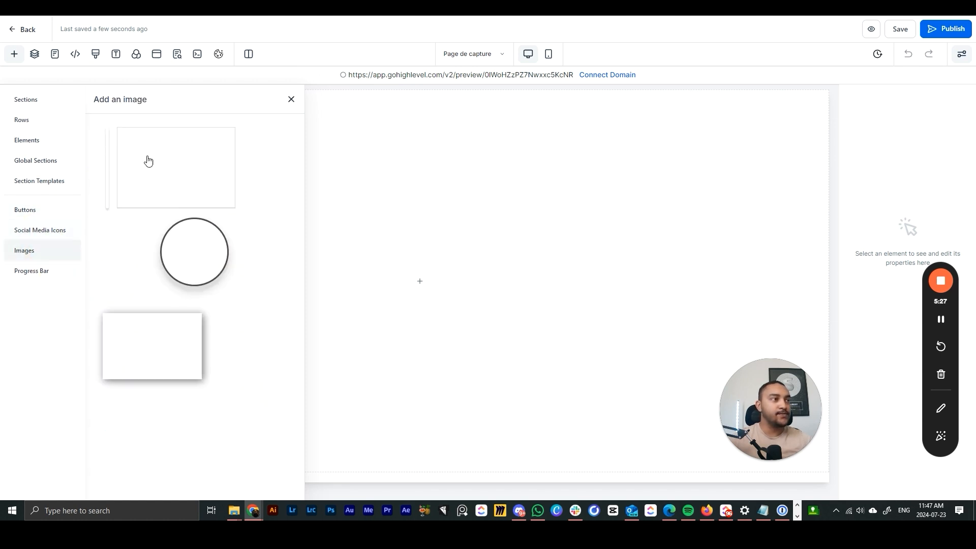
click(42, 271)
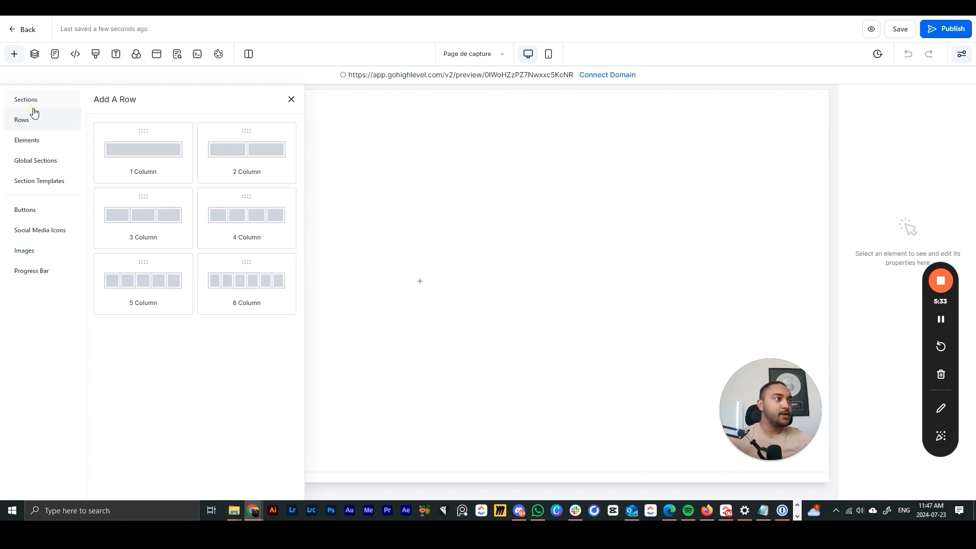
mouse_move(33, 102)
click(291, 102)
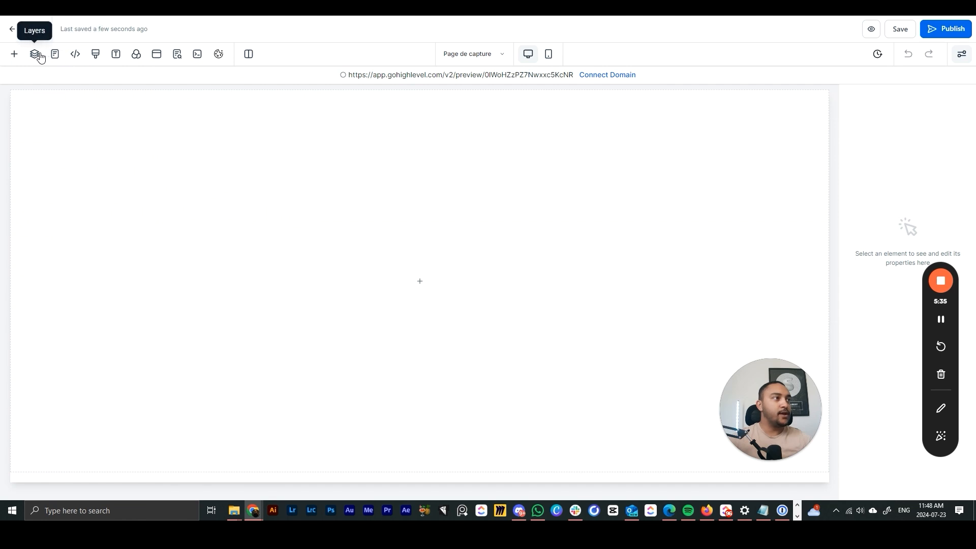
- Inspect the capture page's Layers tree and the funnel Pages list, then close both
click(34, 54)
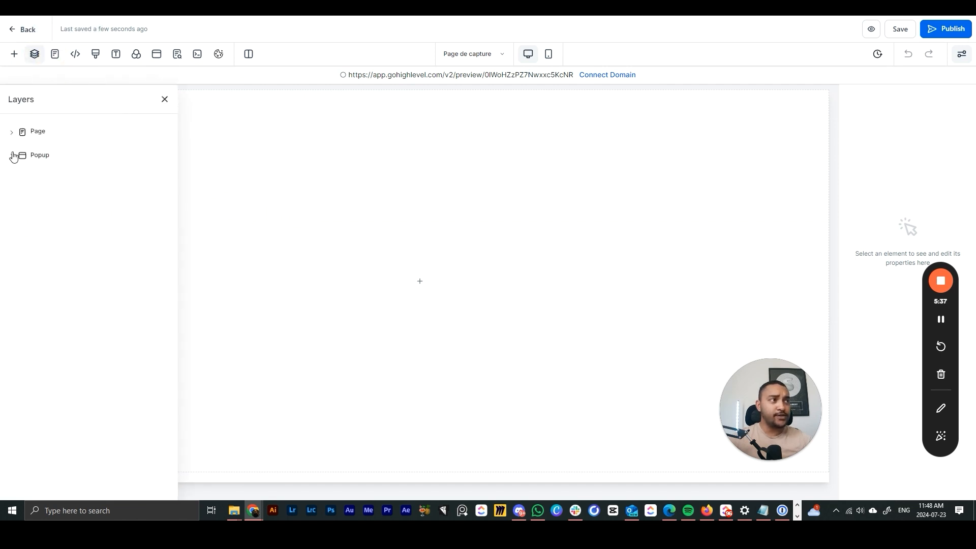
click(11, 133)
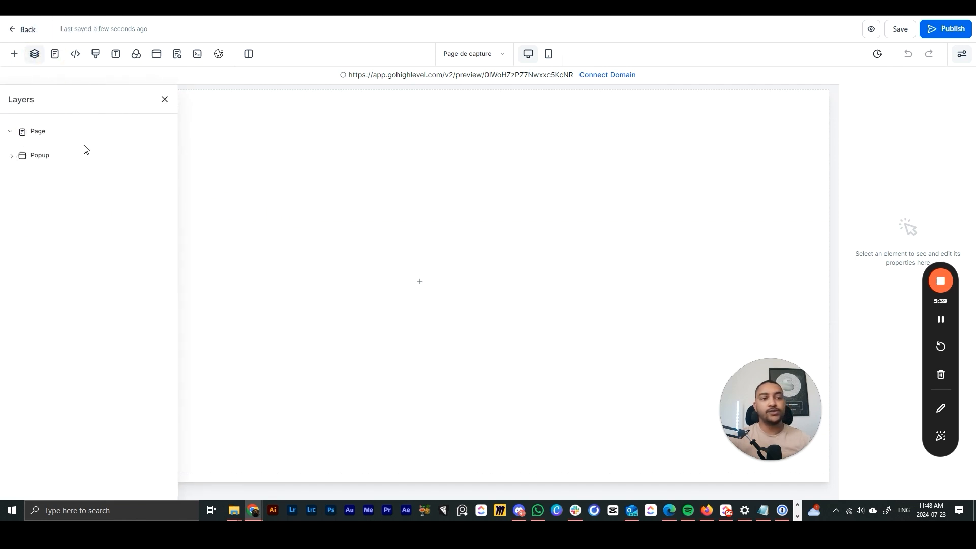
click(11, 133)
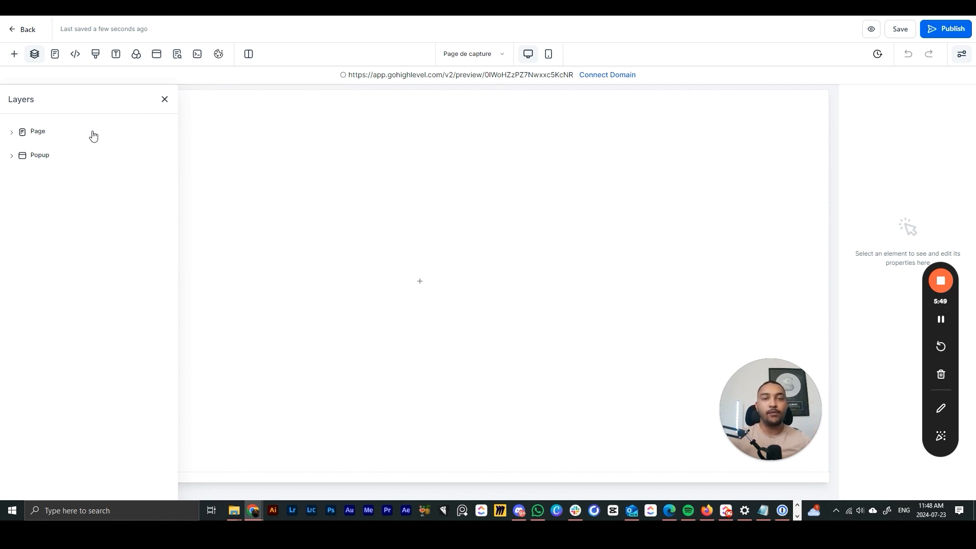
click(164, 100)
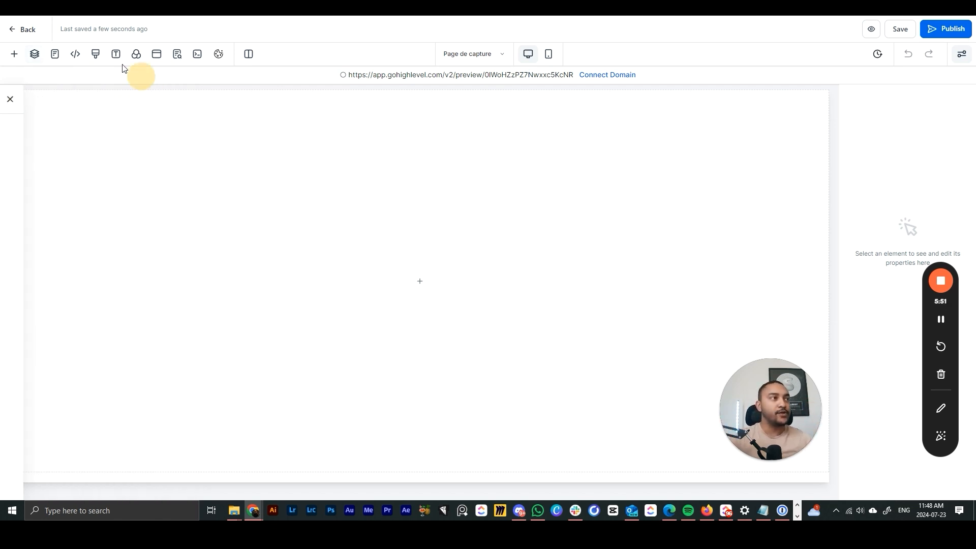
click(54, 59)
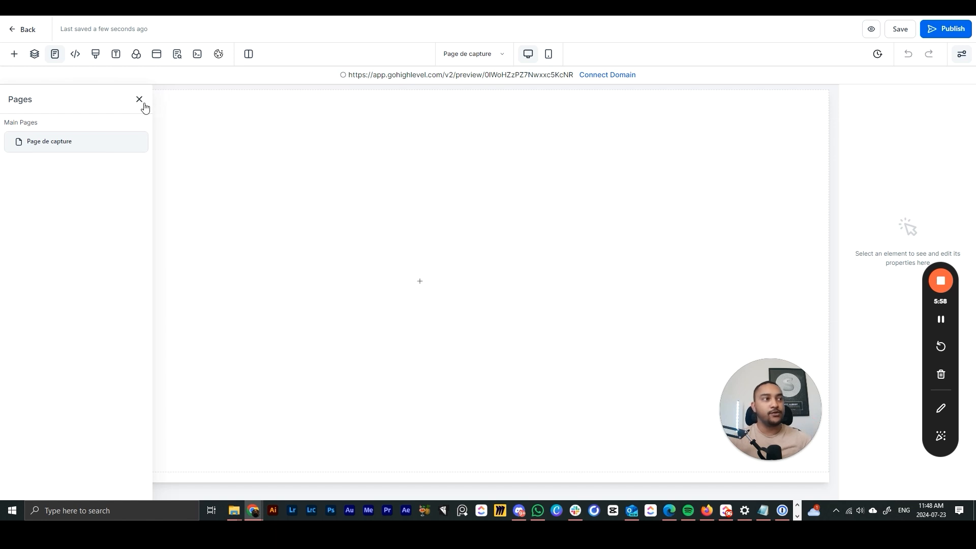
click(139, 99)
- Add a Full Width section with a 1 Column row and a Headline element
click(14, 55)
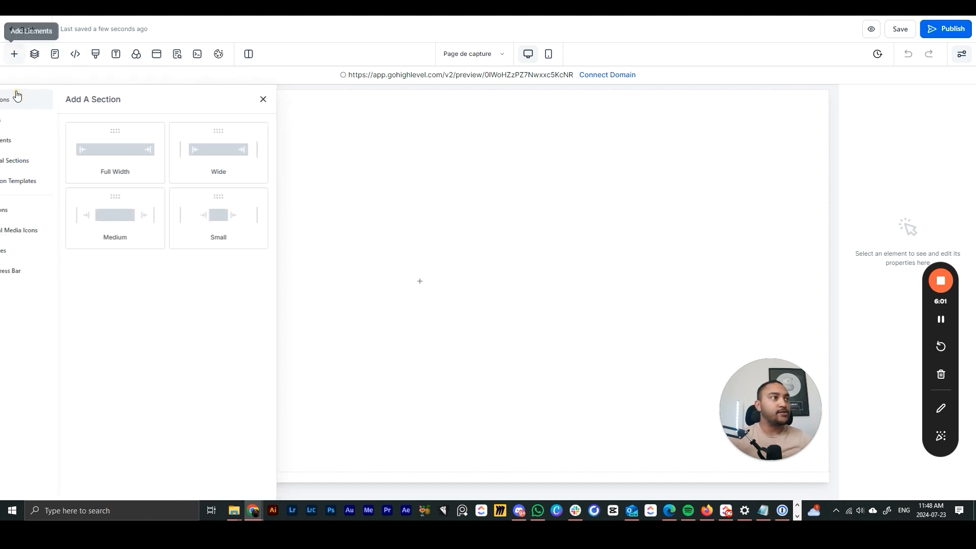
drag(139, 158, 490, 170)
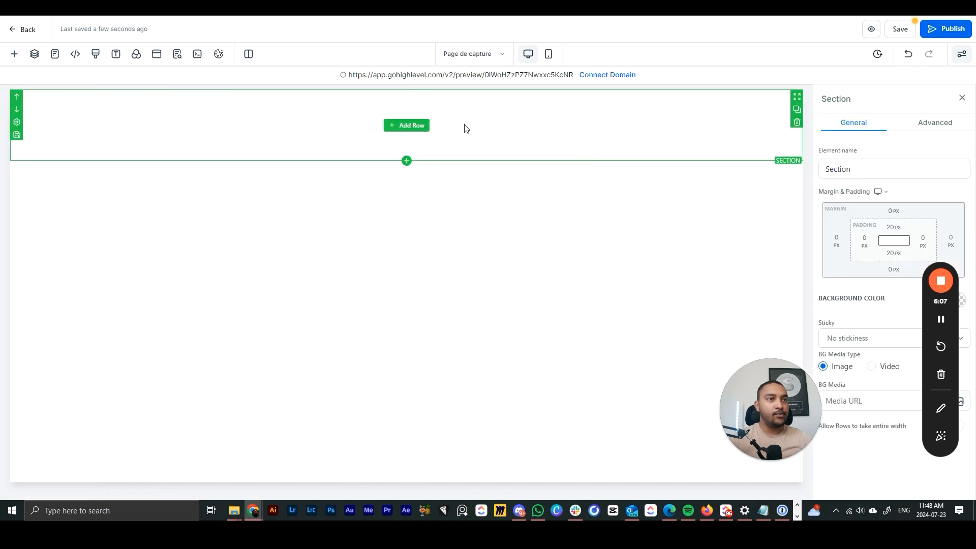
click(14, 54)
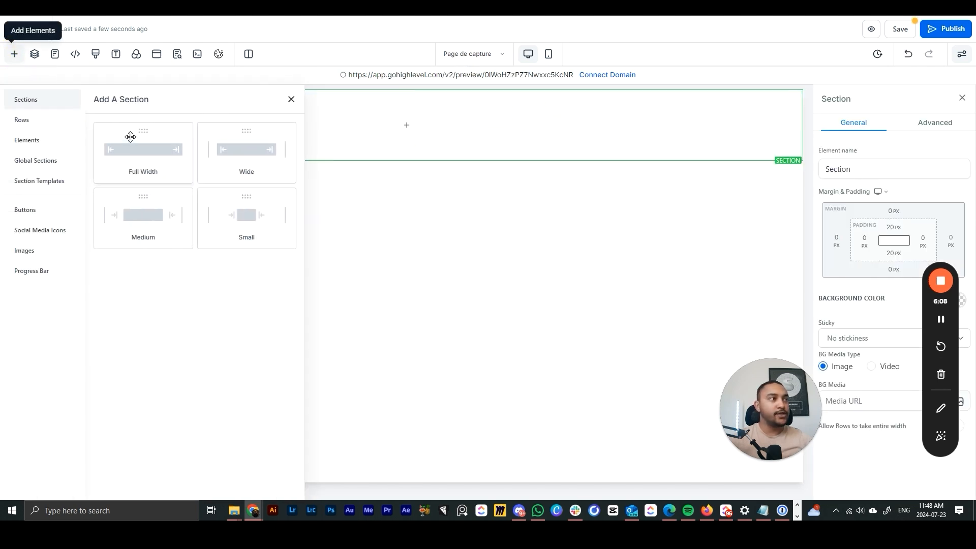
click(22, 122)
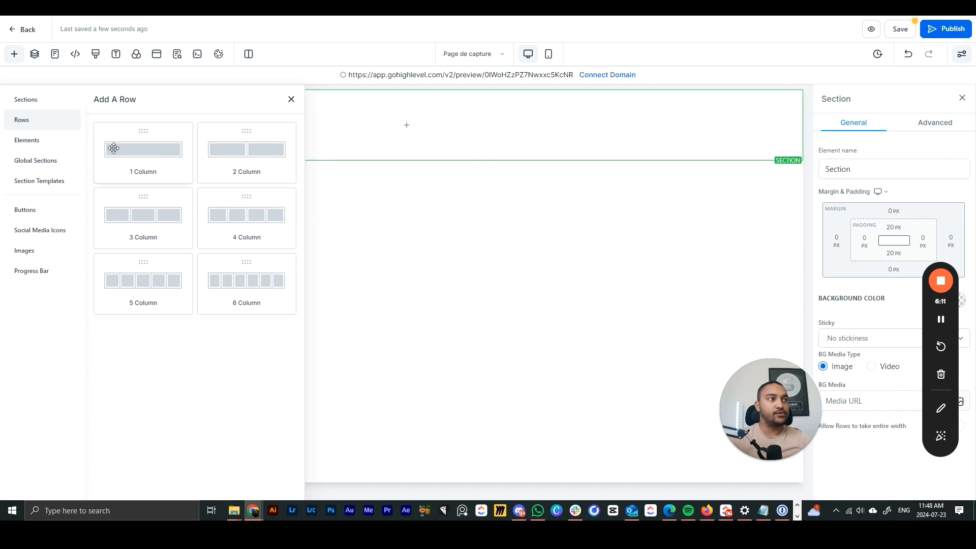
drag(139, 152, 416, 122)
drag(402, 155, 446, 163)
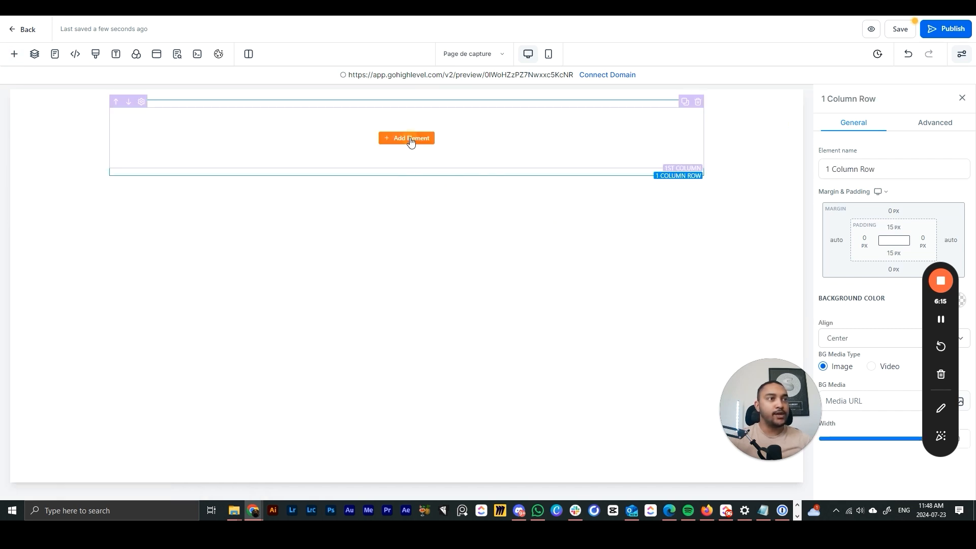
click(411, 138)
click(120, 195)
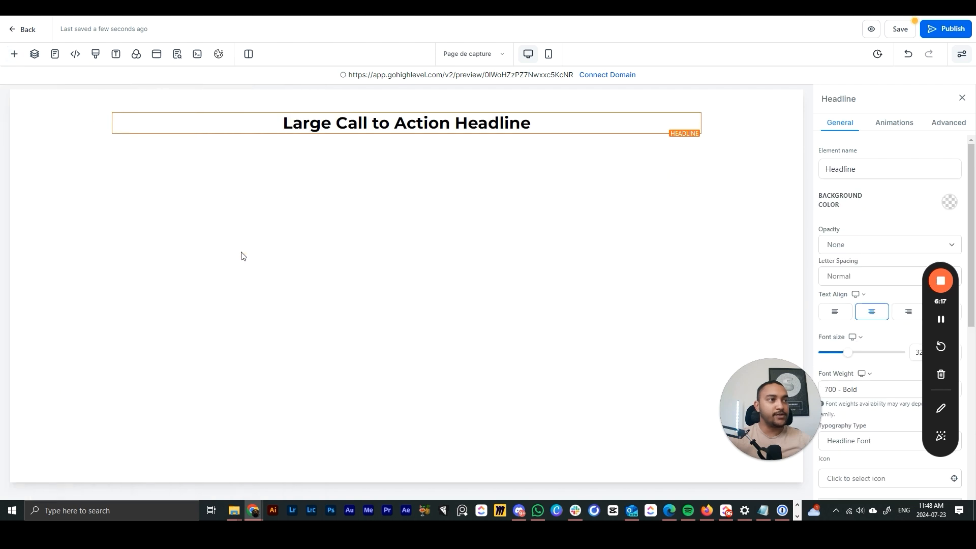
- Change the headline text to 'Titre page de capture' and select its row
double_click(425, 124)
text(t)
triple_click(454, 126)
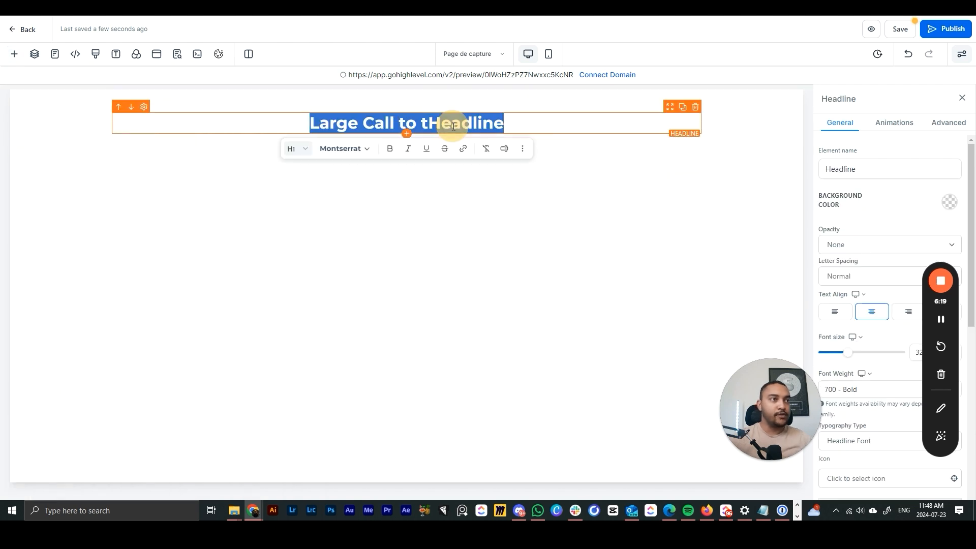
text(Titre page de c)
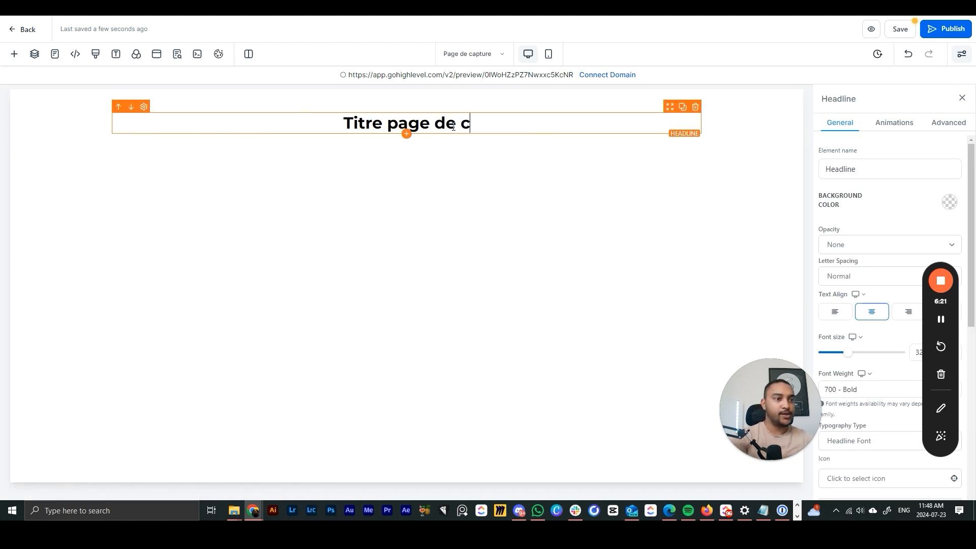
text(patu)
key(BackSpace)
key(BackSpace)
key(BackSpace)
key(BackSpace)
text(apture)
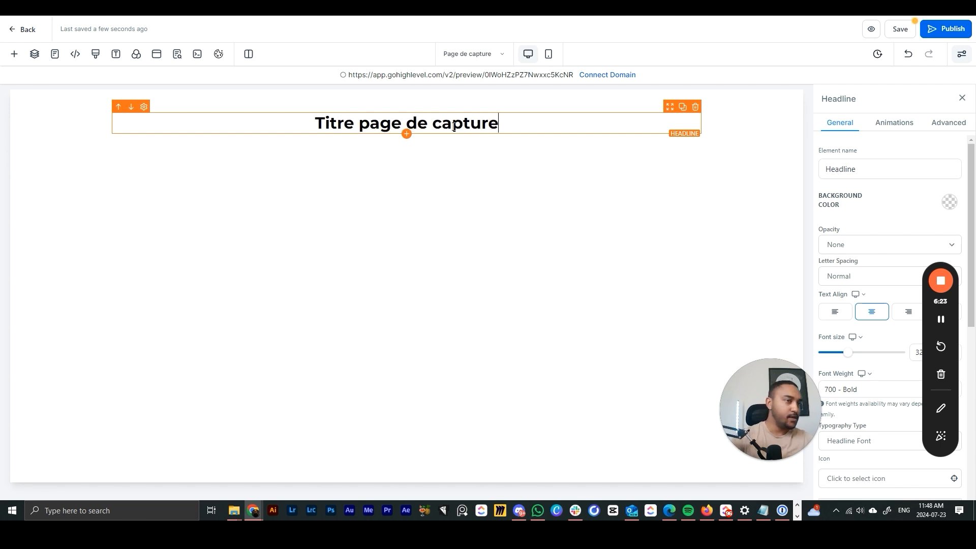
click(493, 176)
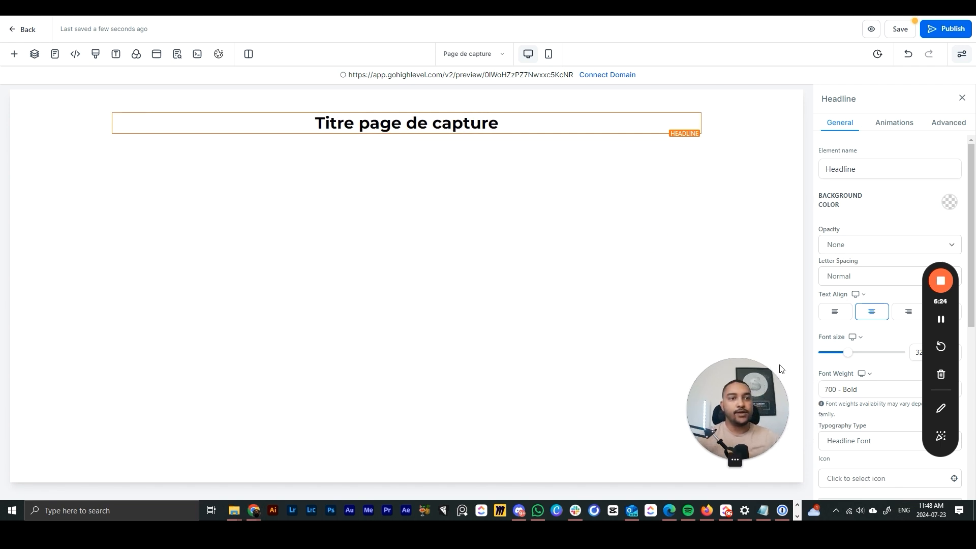
drag(929, 327, 51, 274)
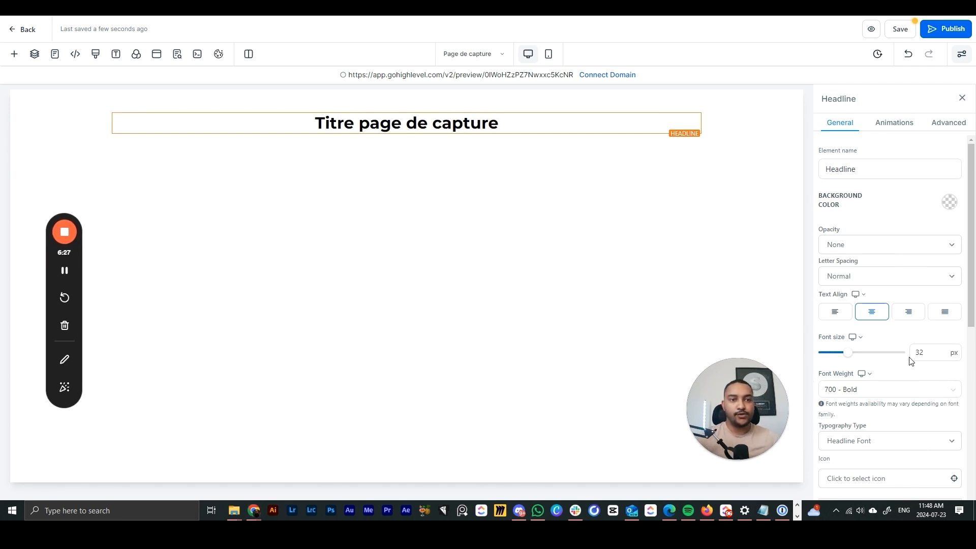
click(562, 262)
- Turn off desktop visibility in the headline section's Advanced settings, then close the panel
click(528, 143)
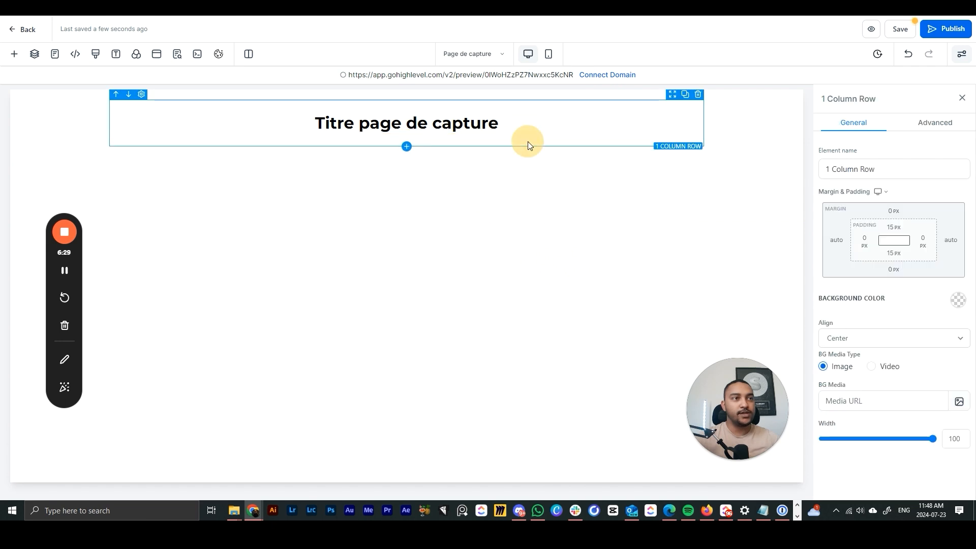
click(762, 143)
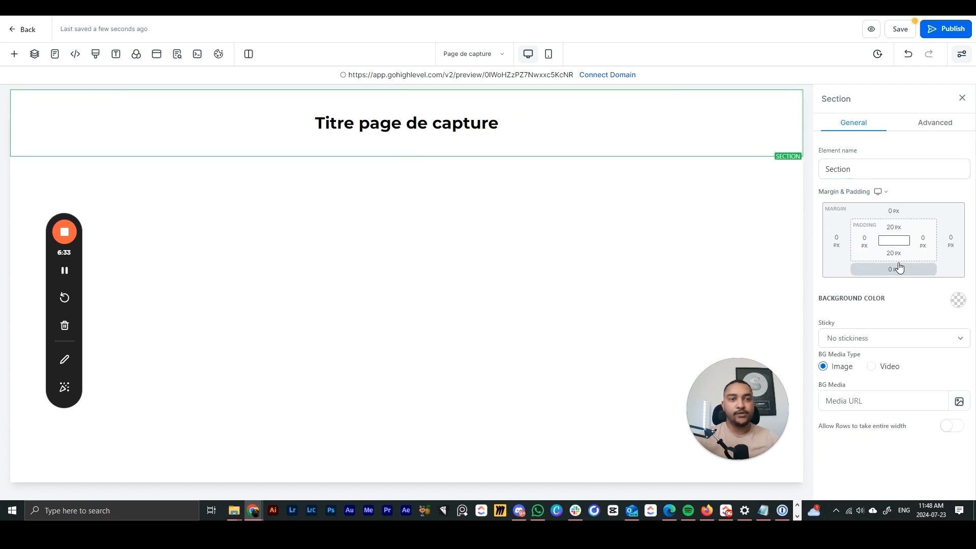
click(923, 126)
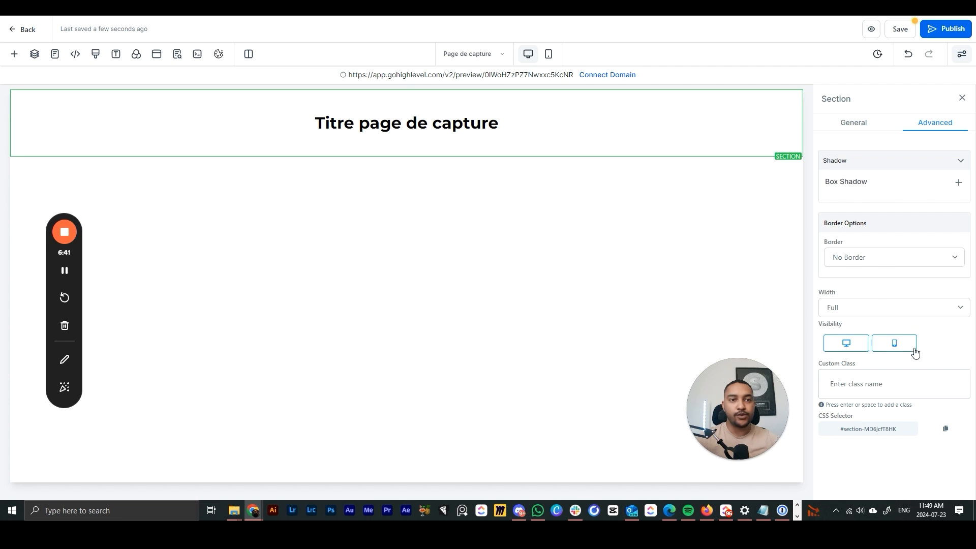
click(858, 345)
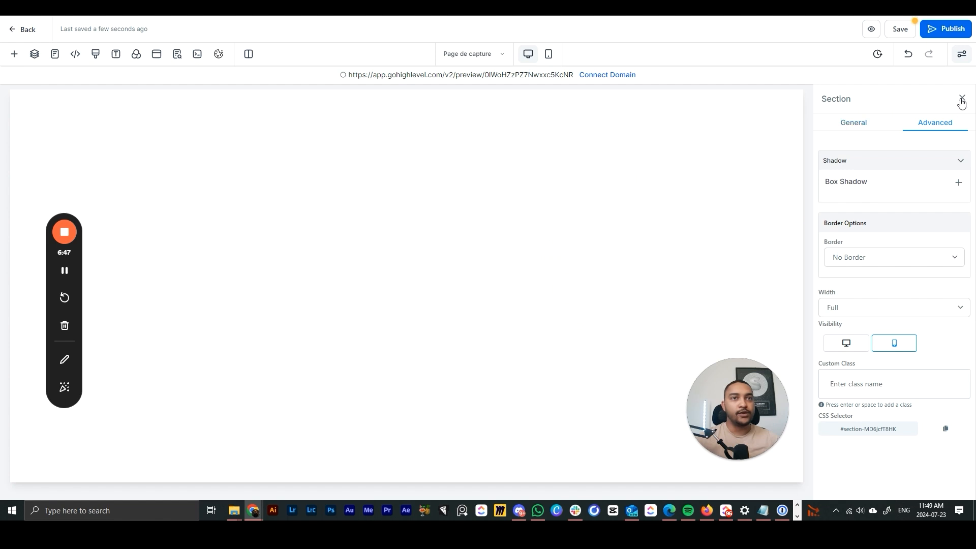
click(962, 101)
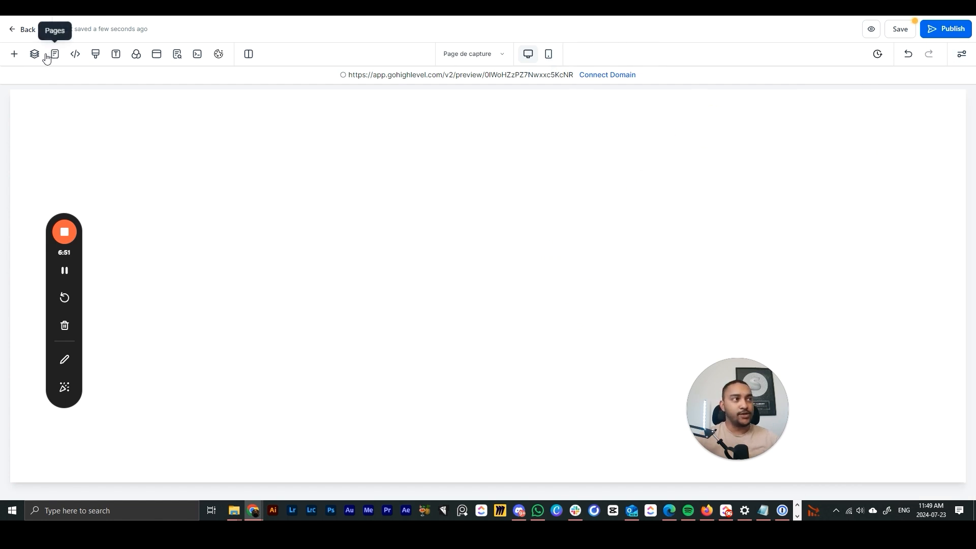
- Edit the Section from the Layers tree and switch its desktop visibility back on
click(33, 55)
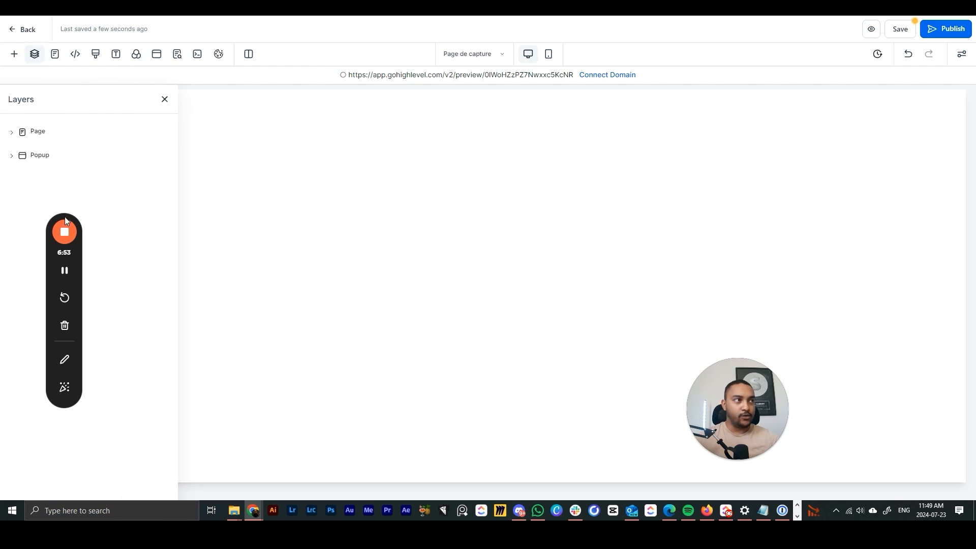
click(11, 133)
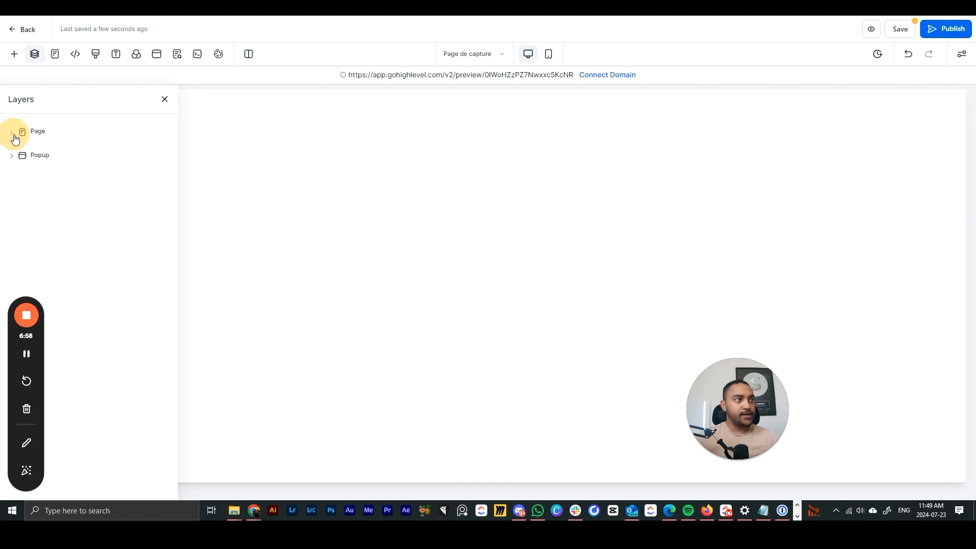
click(12, 134)
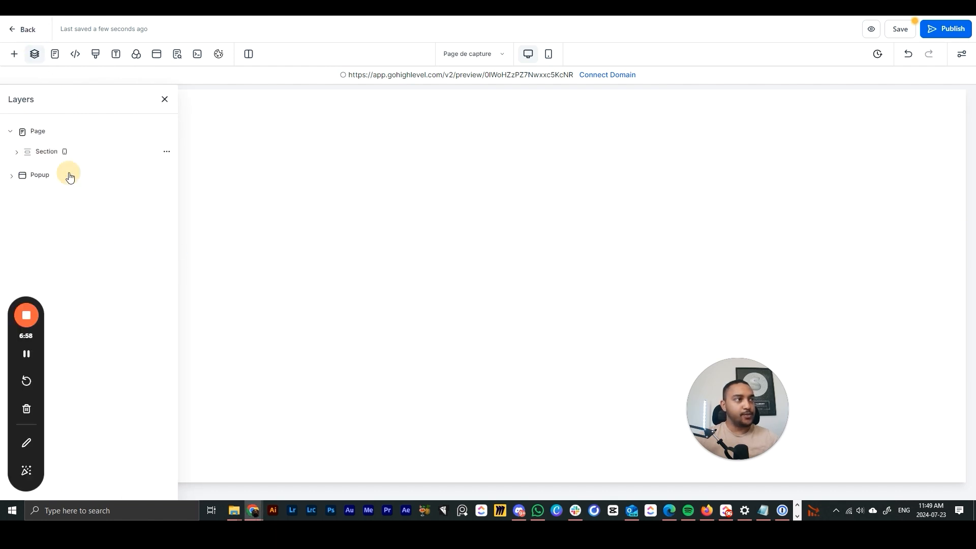
click(47, 152)
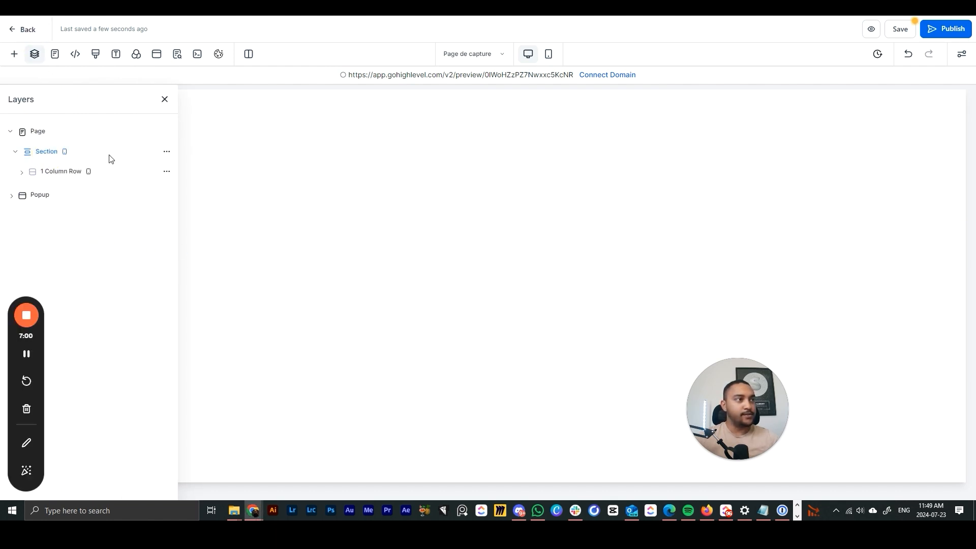
click(165, 154)
click(168, 72)
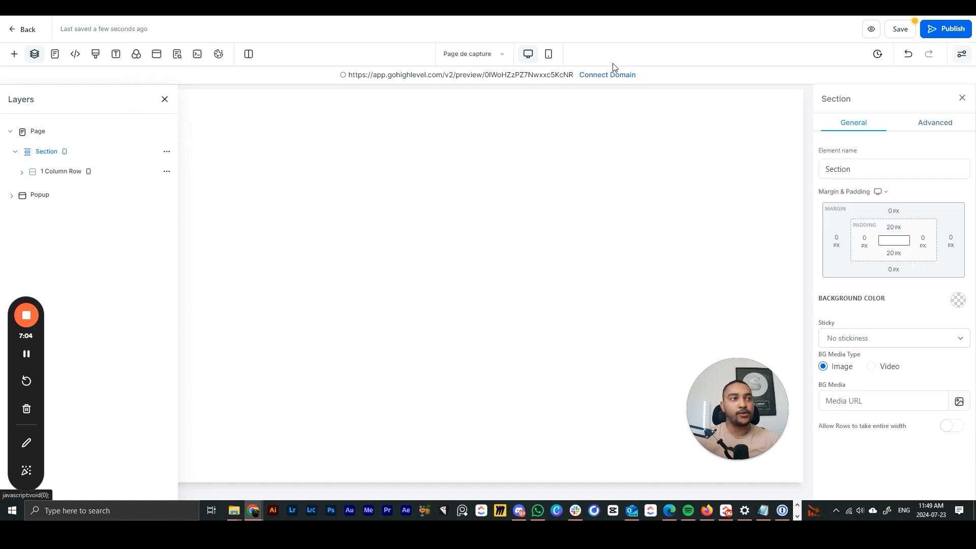
click(906, 125)
click(835, 345)
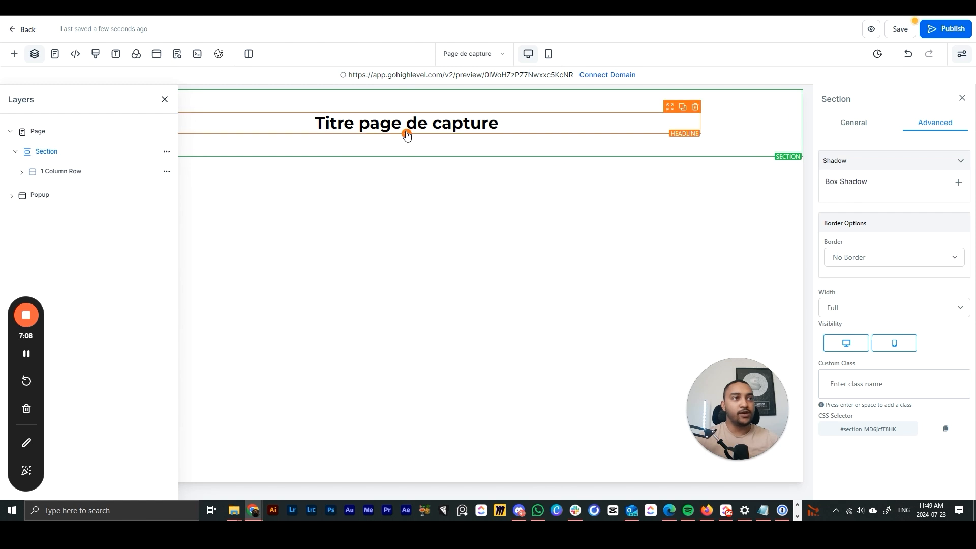
- Select the headline and try several opacity levels before resetting opacity to none
click(414, 126)
click(292, 99)
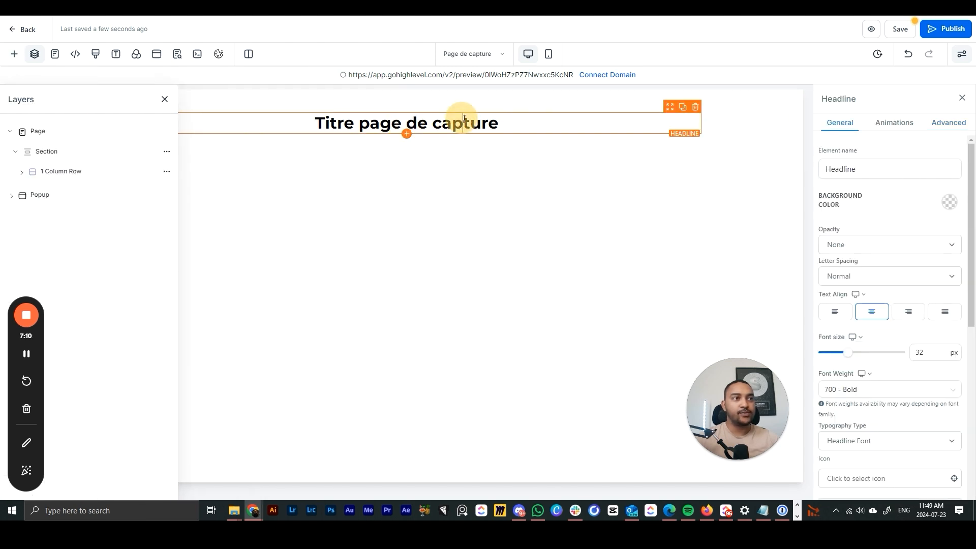
drag(499, 124, 355, 157)
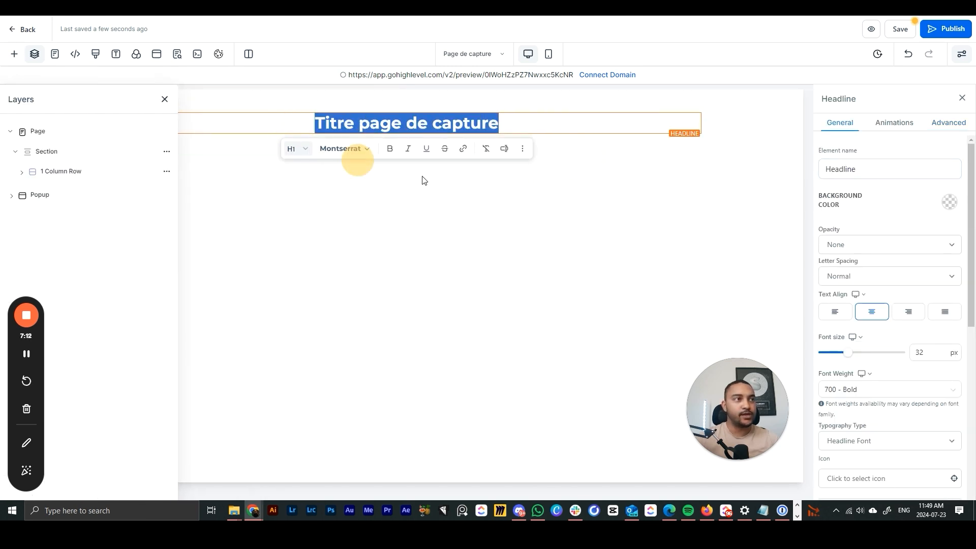
click(580, 151)
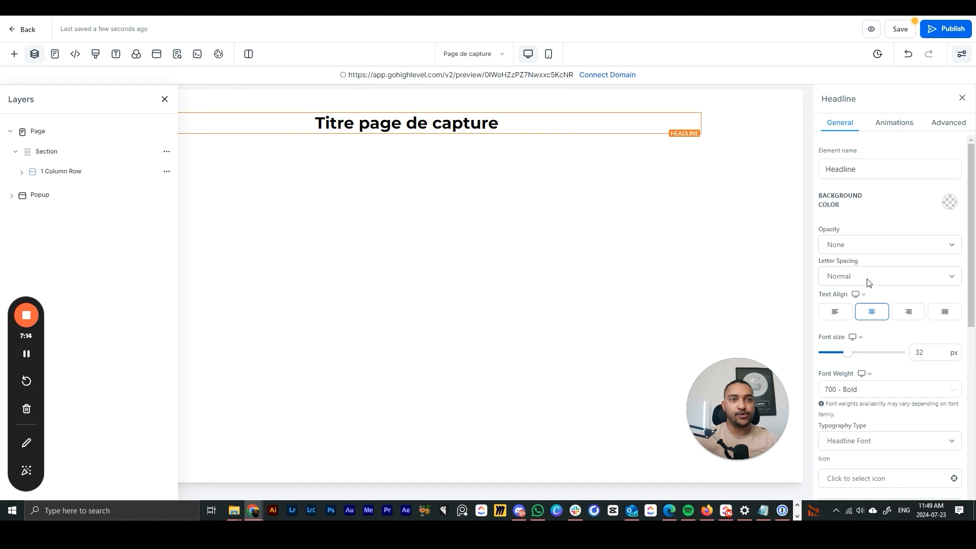
click(856, 245)
click(852, 274)
click(849, 250)
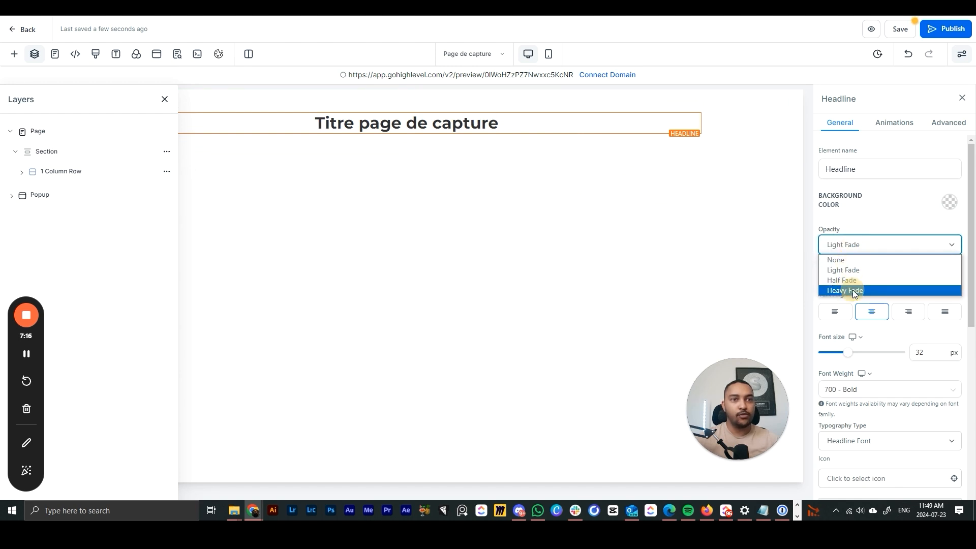
click(850, 280)
click(850, 249)
click(851, 259)
- Restore letter spacing to Normal, keep the headline centred, and set its font size to 29 px
click(856, 276)
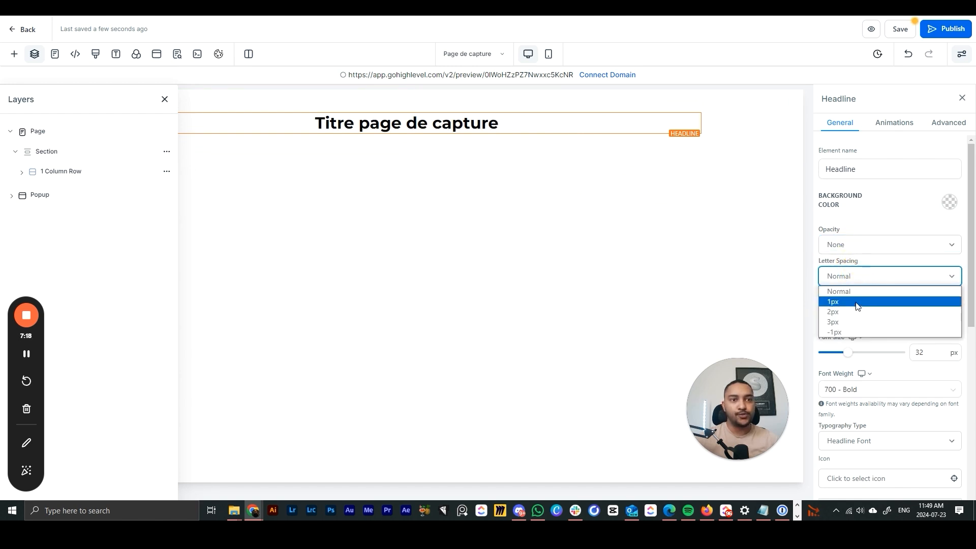
click(850, 313)
click(829, 277)
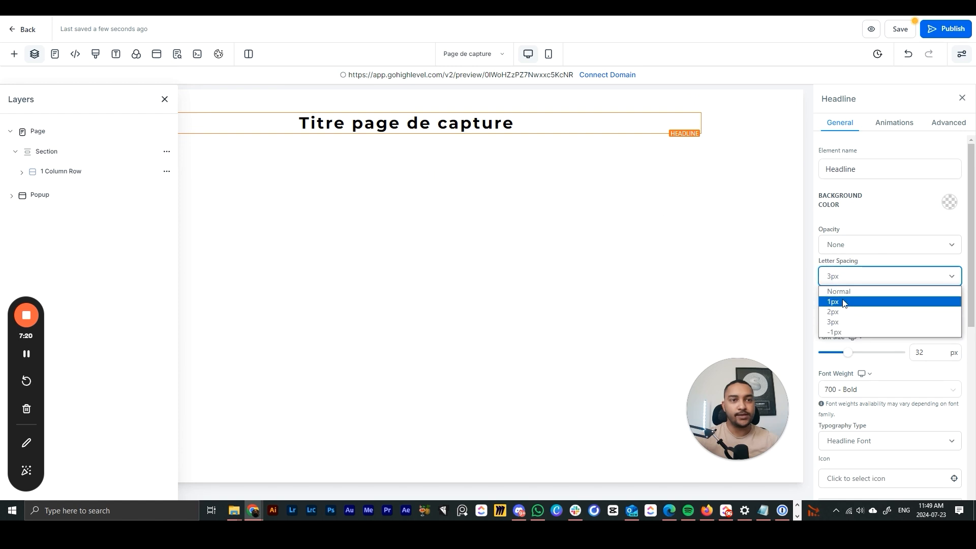
click(842, 294)
click(839, 315)
click(876, 315)
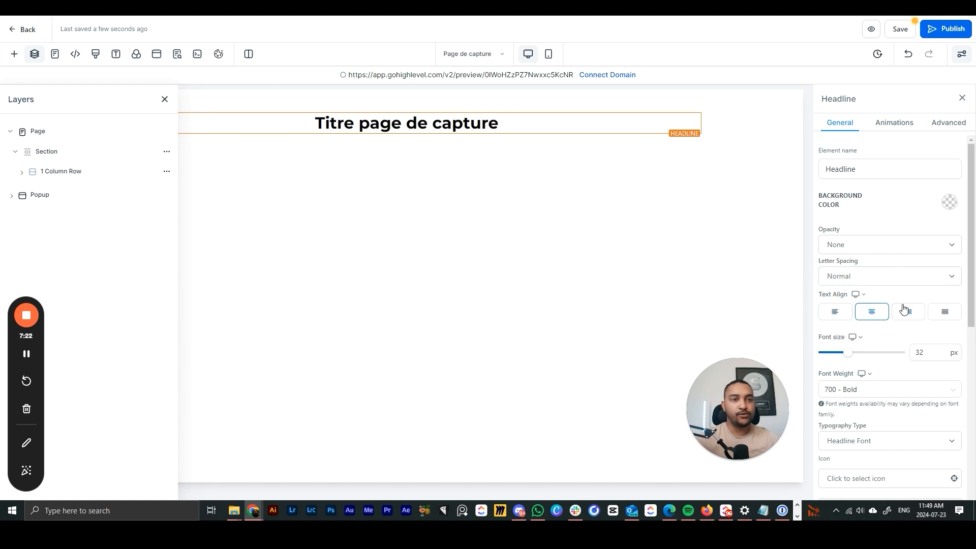
mouse_move(854, 354)
mouse_down()
mouse_move(871, 359)
mouse_move(846, 353)
mouse_up()
click(862, 338)
click(857, 321)
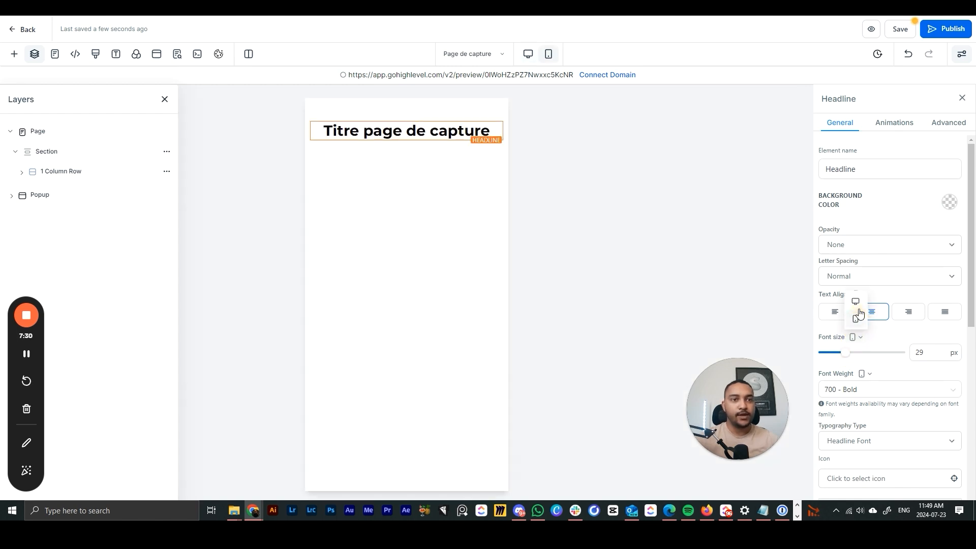
click(528, 54)
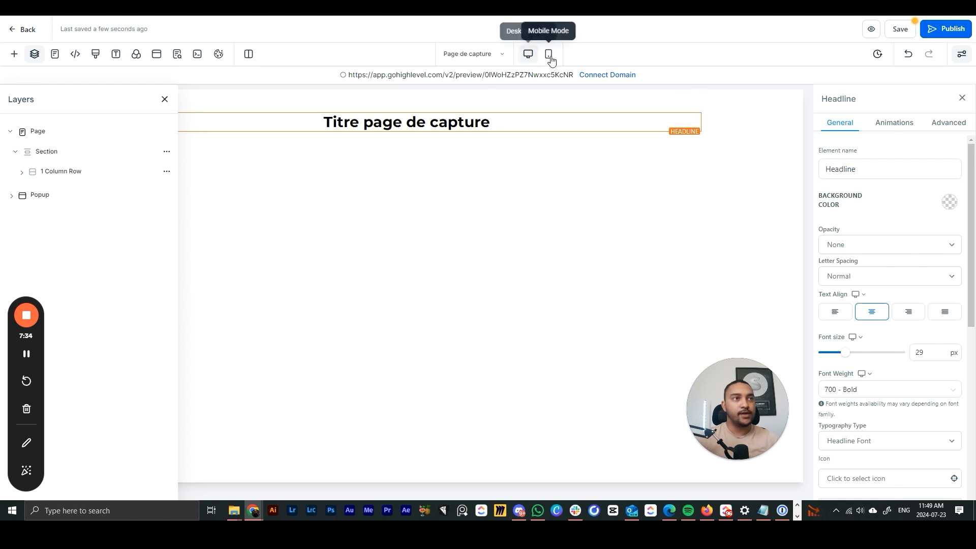
- Keep the headline font weight bold and set the bold-text colour to blue
click(549, 55)
click(528, 54)
scroll(841, 246, down, 3)
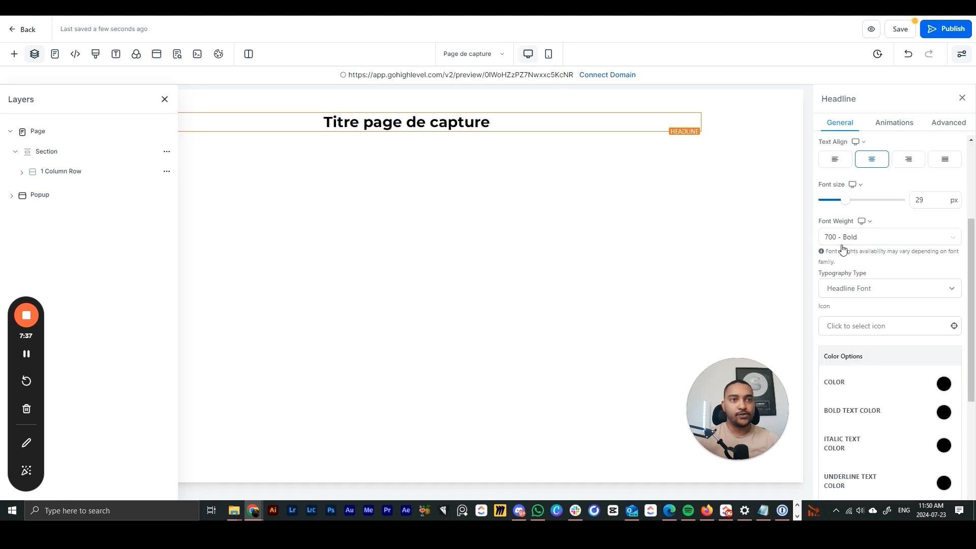
click(884, 238)
click(854, 306)
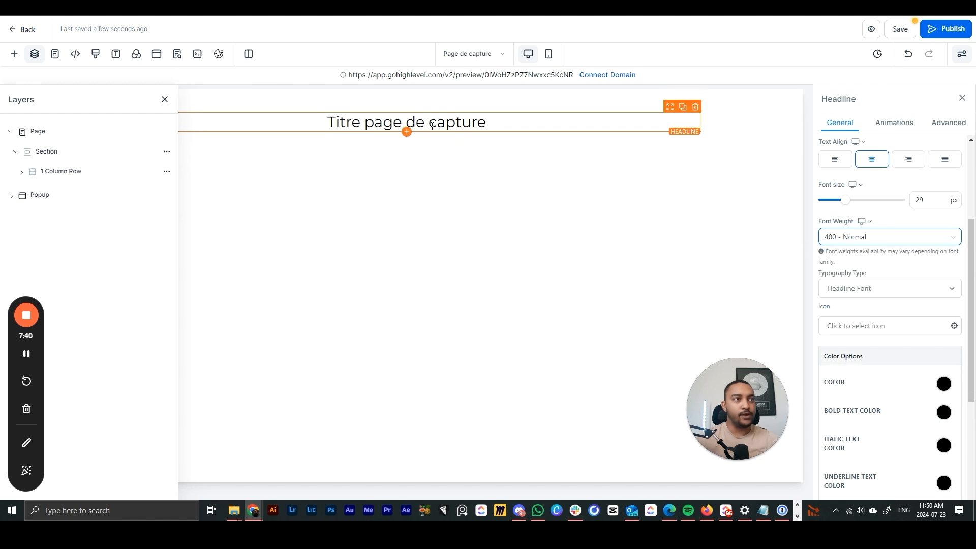
click(834, 237)
click(850, 359)
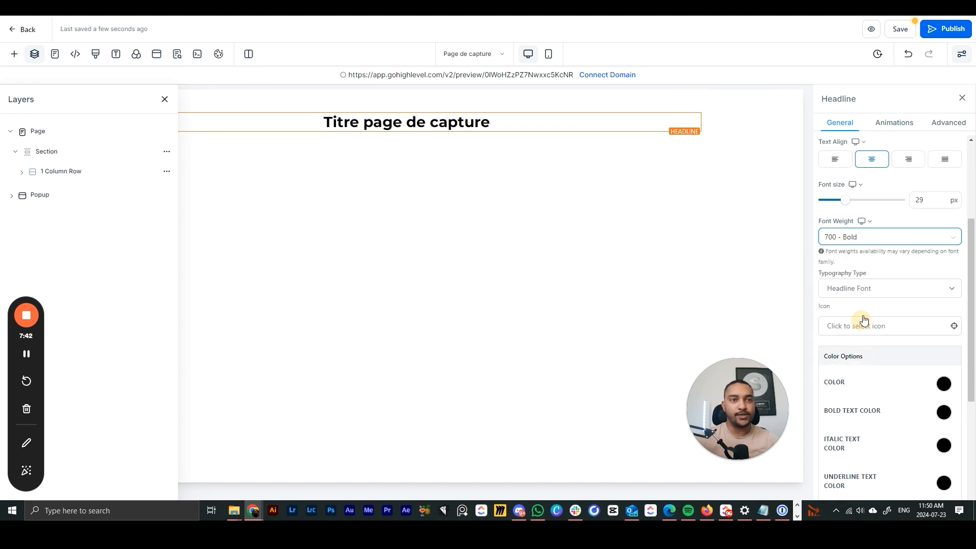
scroll(866, 306, down, 3)
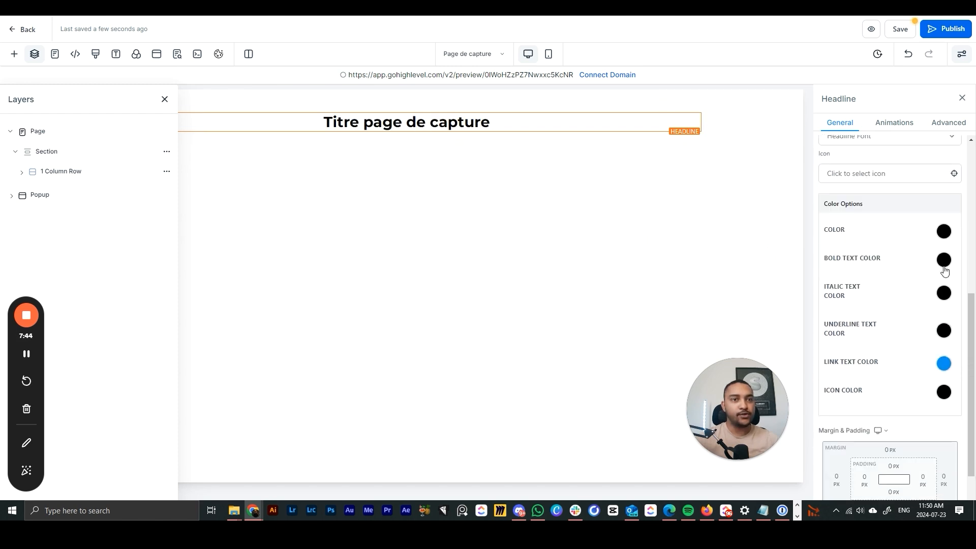
click(944, 261)
click(849, 282)
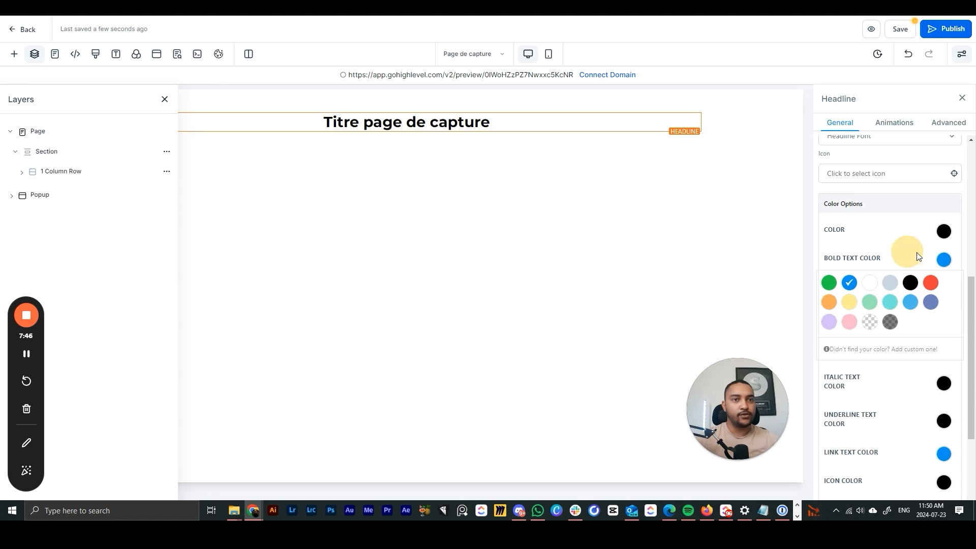
click(944, 259)
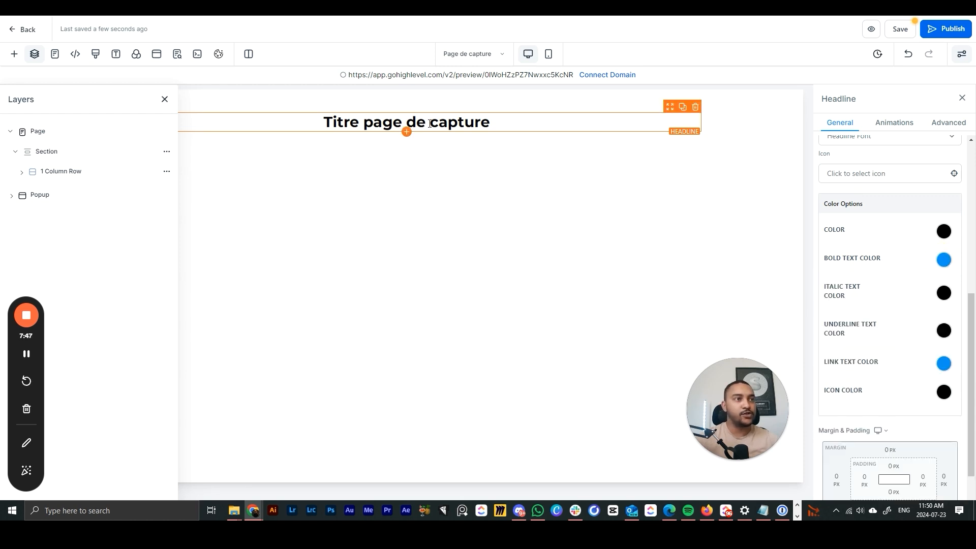
- Format the word 'capture' in the headline as Roboto, bold and blue
drag(430, 123, 498, 123)
click(384, 127)
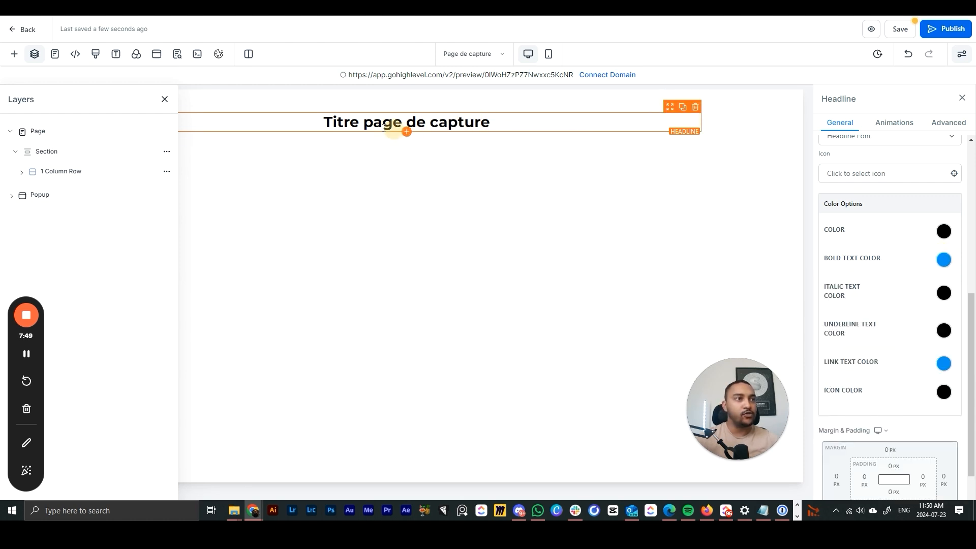
drag(348, 126, 491, 123)
click(464, 197)
click(392, 147)
click(419, 206)
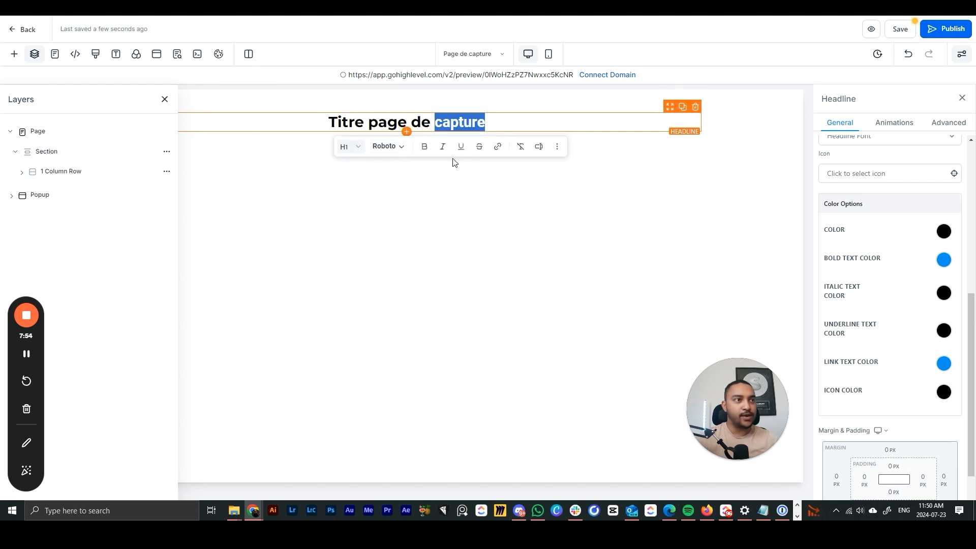
click(425, 148)
click(460, 229)
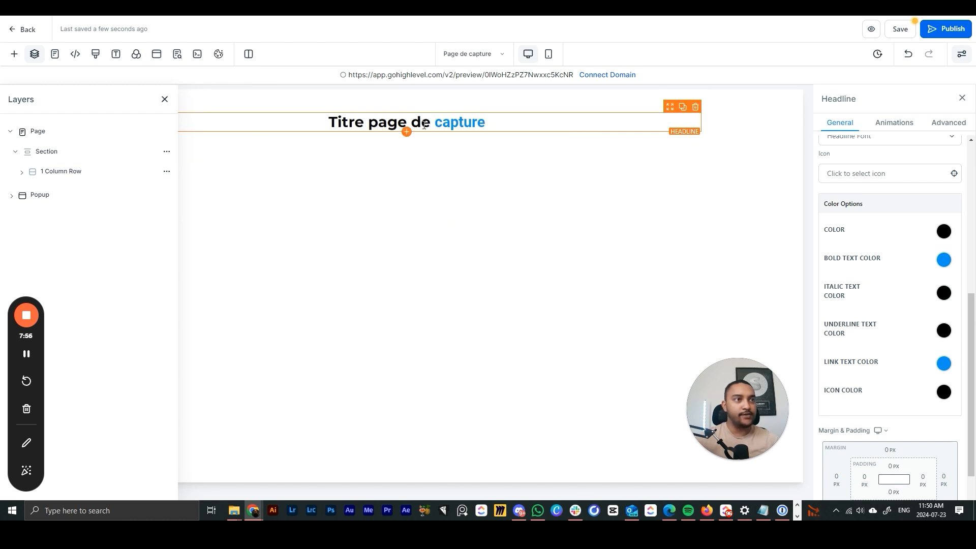
- Try negative and auto left margins on the headline, then reset it to 0 px
scroll(903, 269, down, 1)
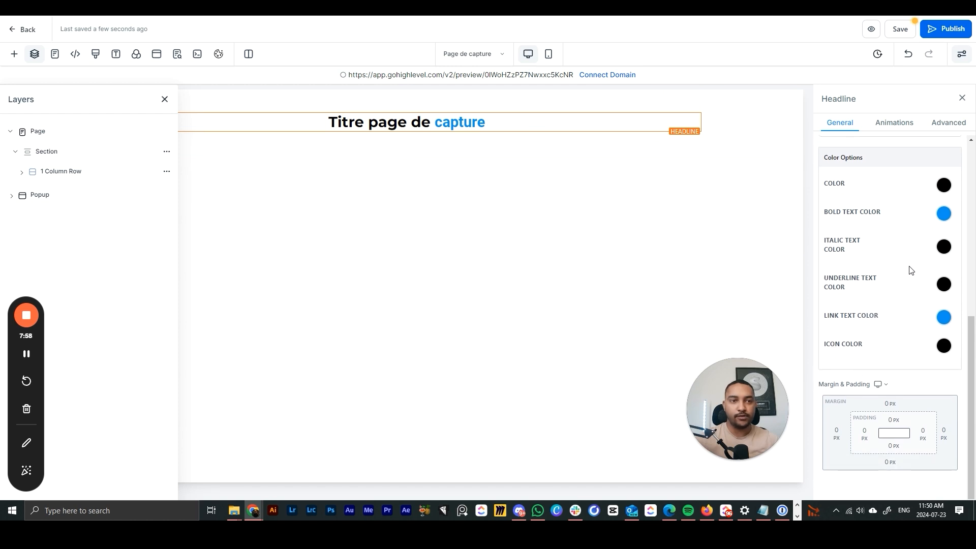
click(850, 430)
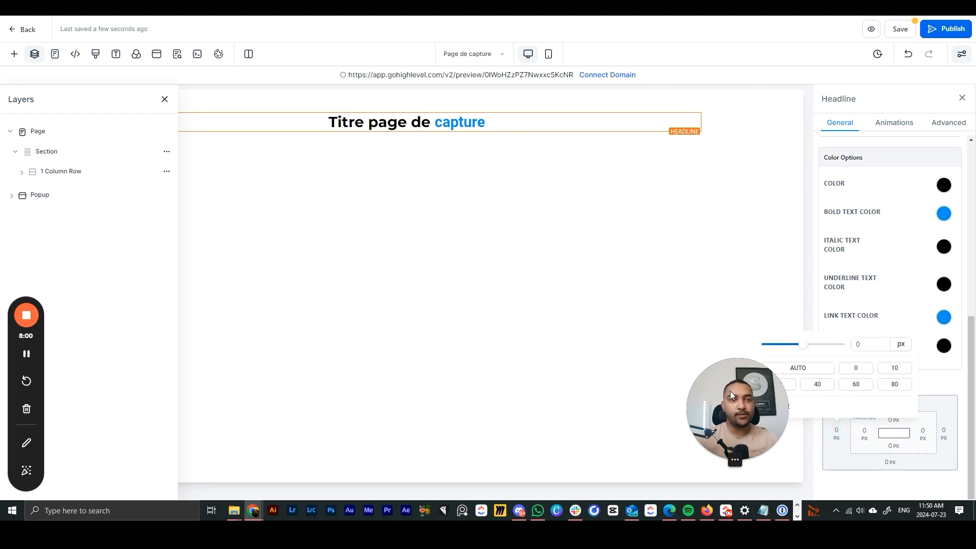
mouse_move(802, 344)
mouse_down()
mouse_move(783, 348)
mouse_move(813, 344)
mouse_up()
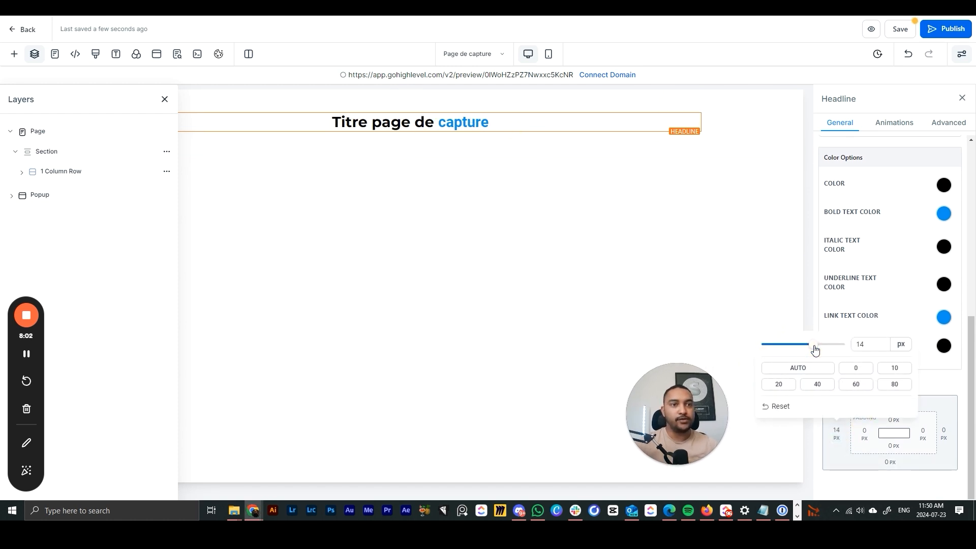
click(830, 375)
click(856, 368)
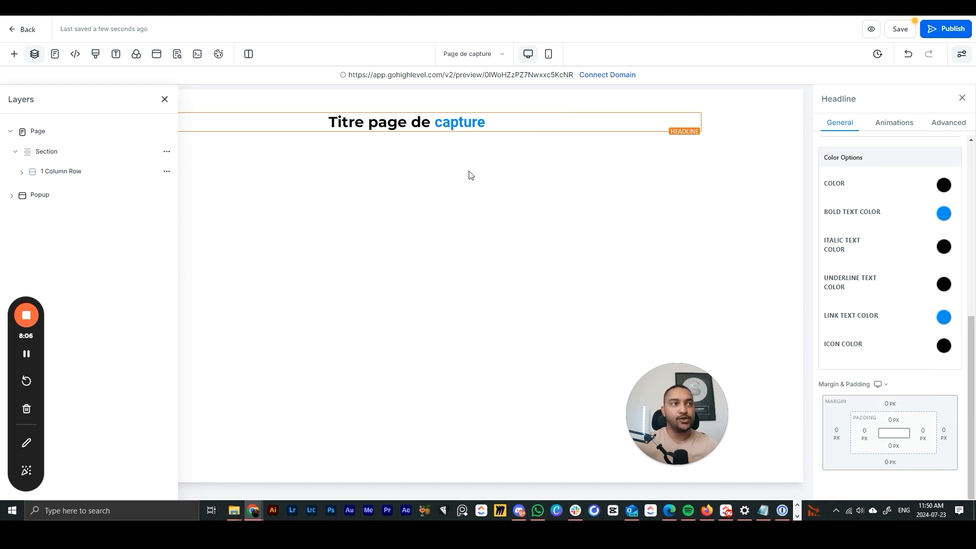
- Preview Zoom In, Rotate In, Light Speed, Rocking, Bounce and Flip animations on the headline
click(895, 123)
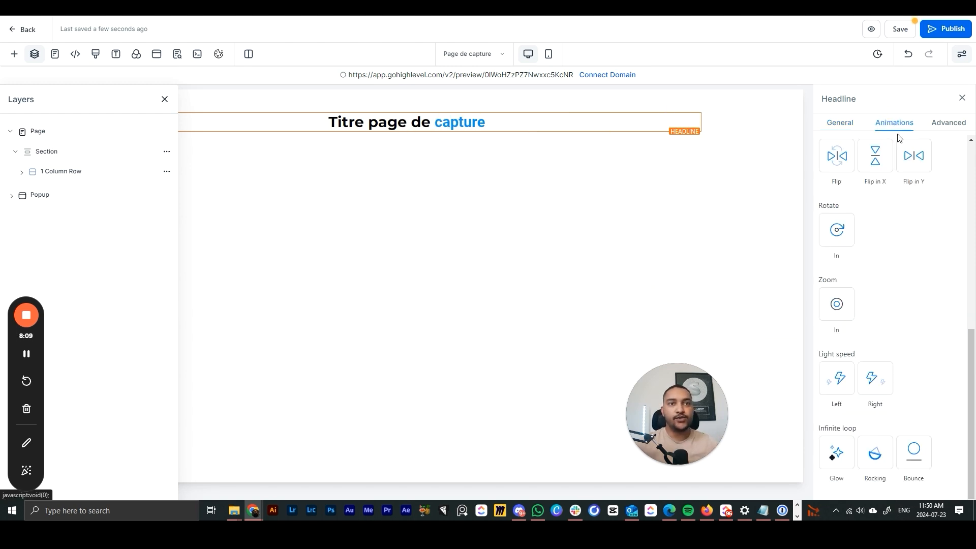
click(836, 305)
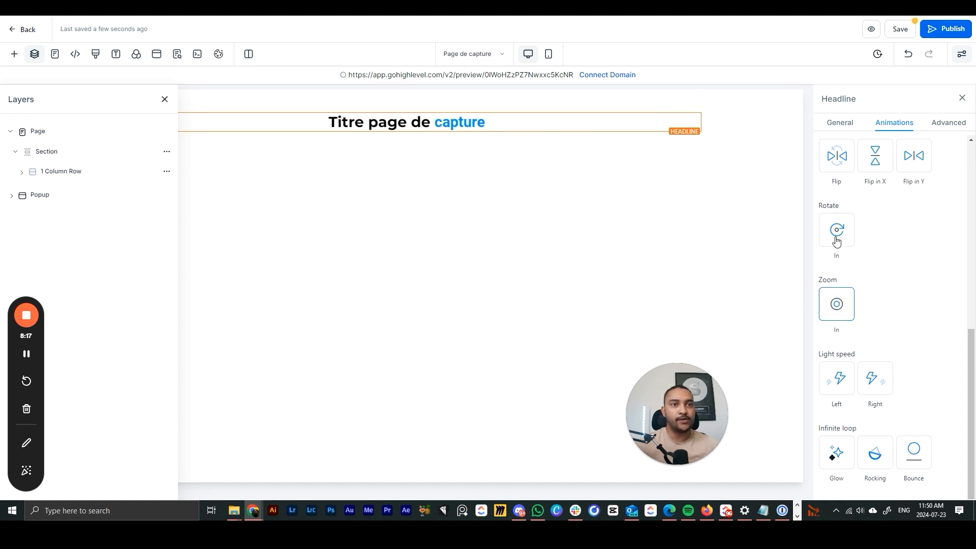
click(837, 232)
click(834, 376)
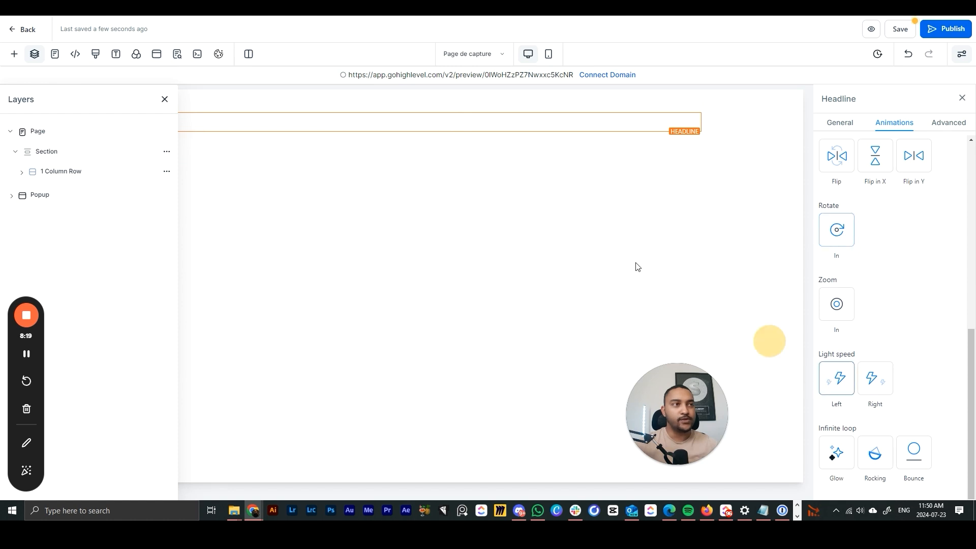
click(870, 381)
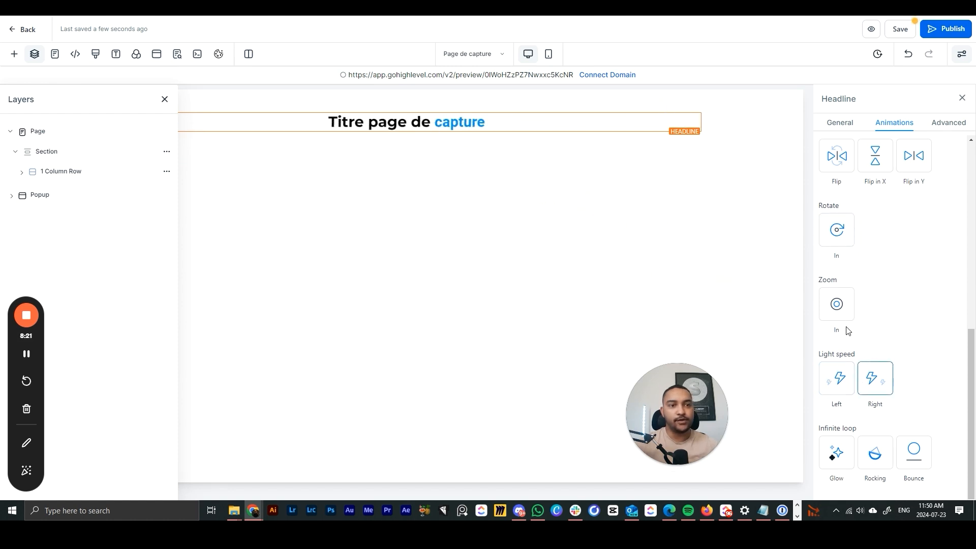
click(874, 460)
click(910, 453)
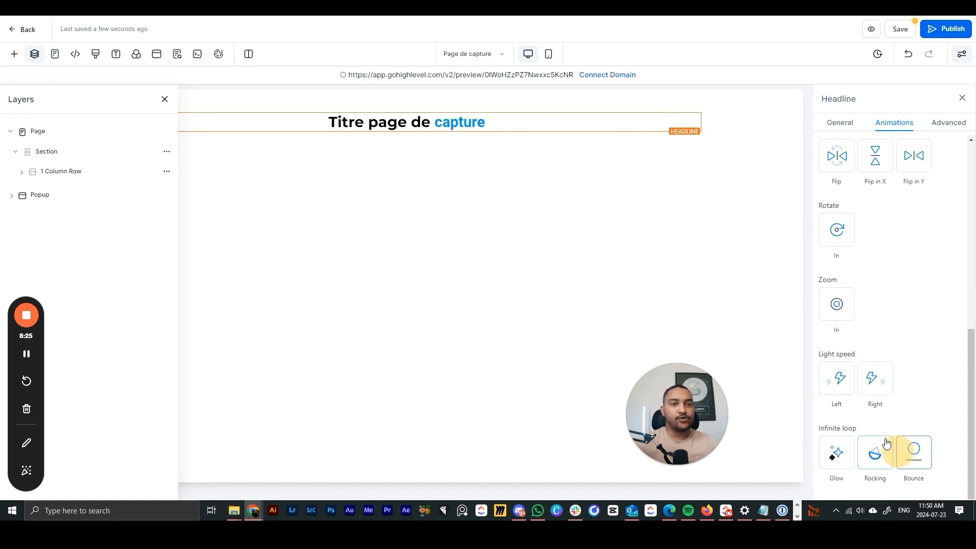
scroll(837, 259, up, 2)
click(873, 266)
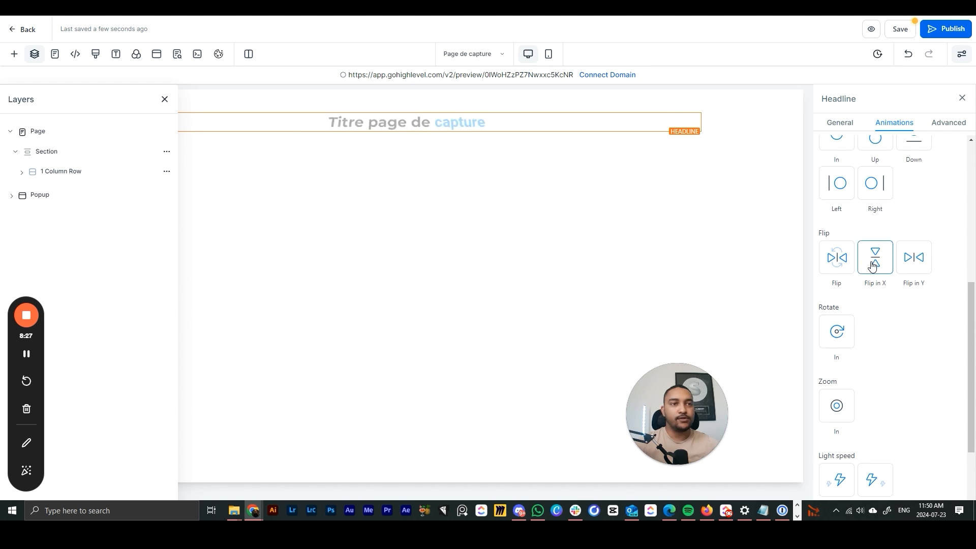
scroll(884, 267, up, 1)
click(898, 312)
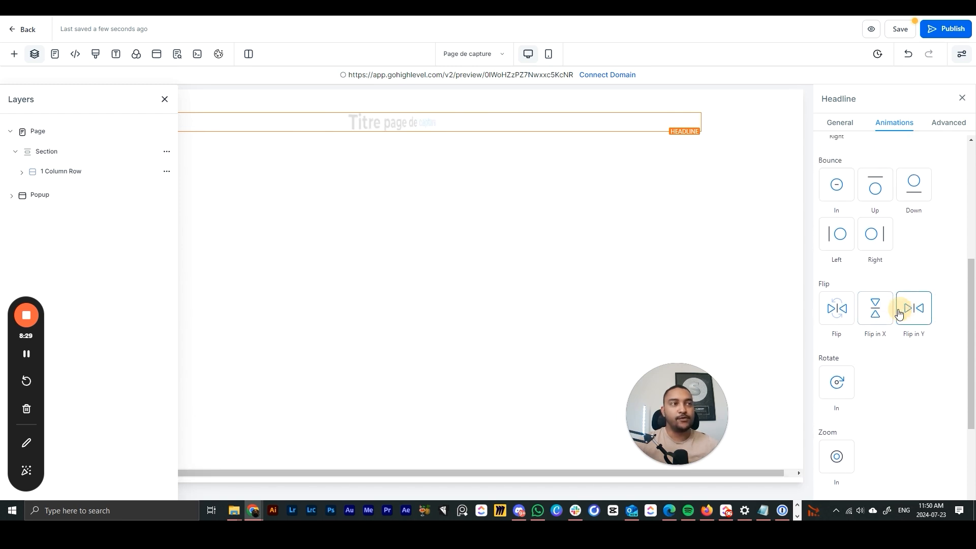
click(884, 316)
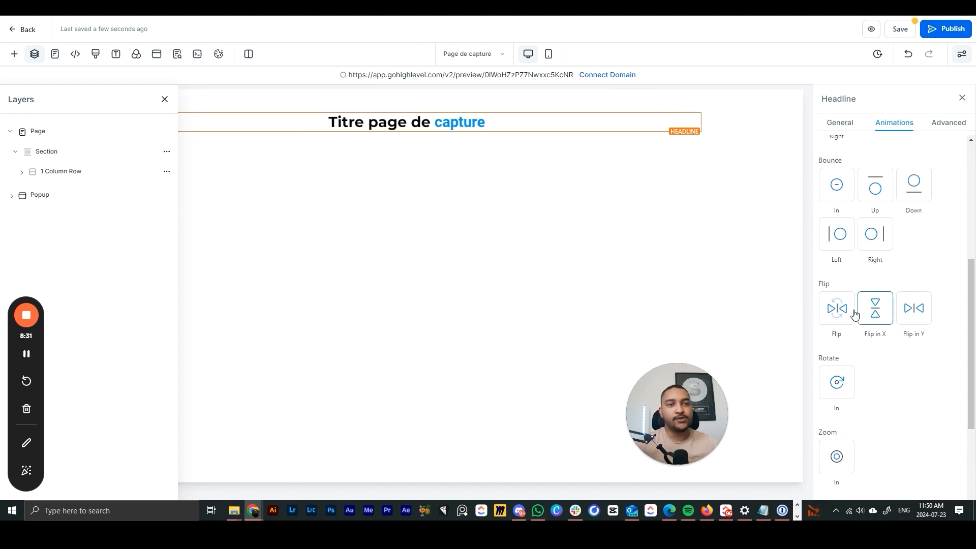
- Preview the Bounce Up, In, Down, Right and Left effects, then Rotate In and Zoom In again
click(876, 192)
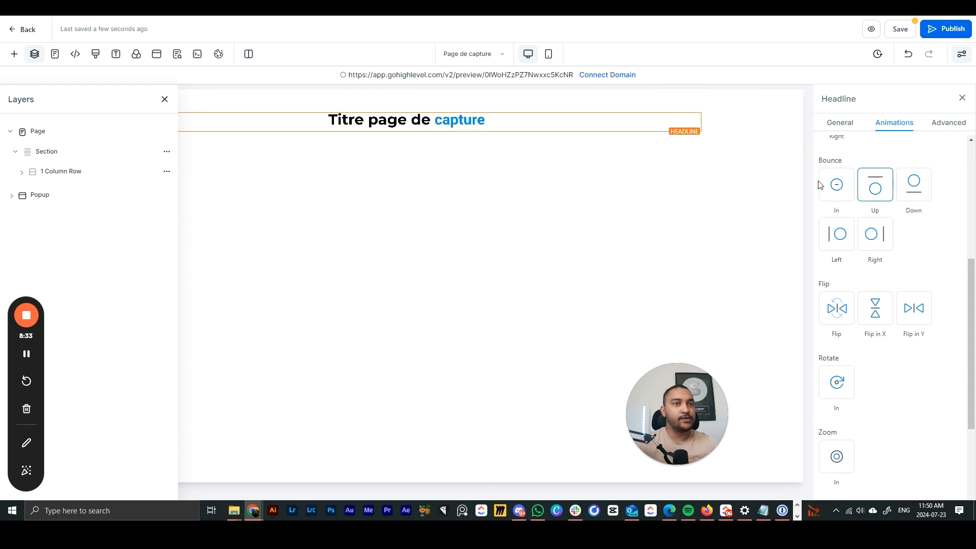
click(833, 191)
click(913, 199)
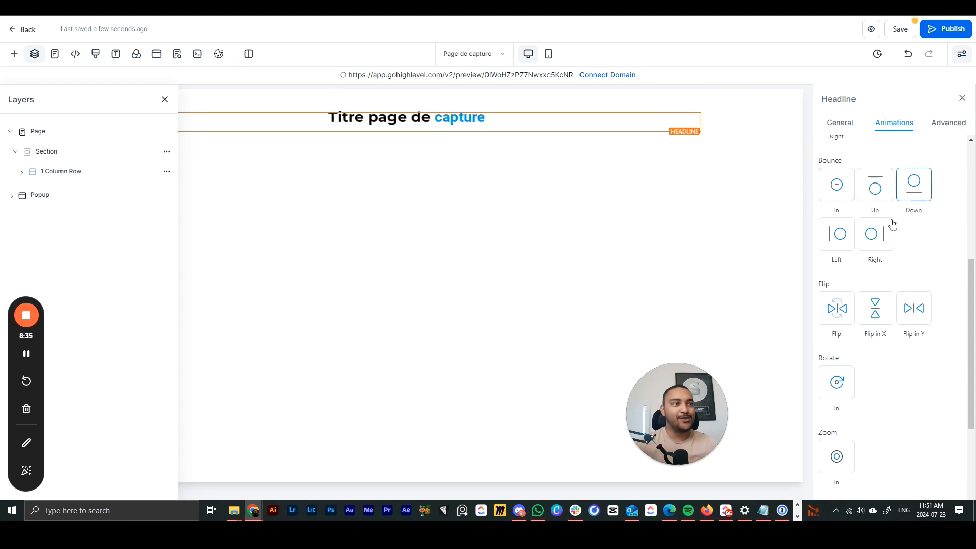
click(877, 236)
click(845, 239)
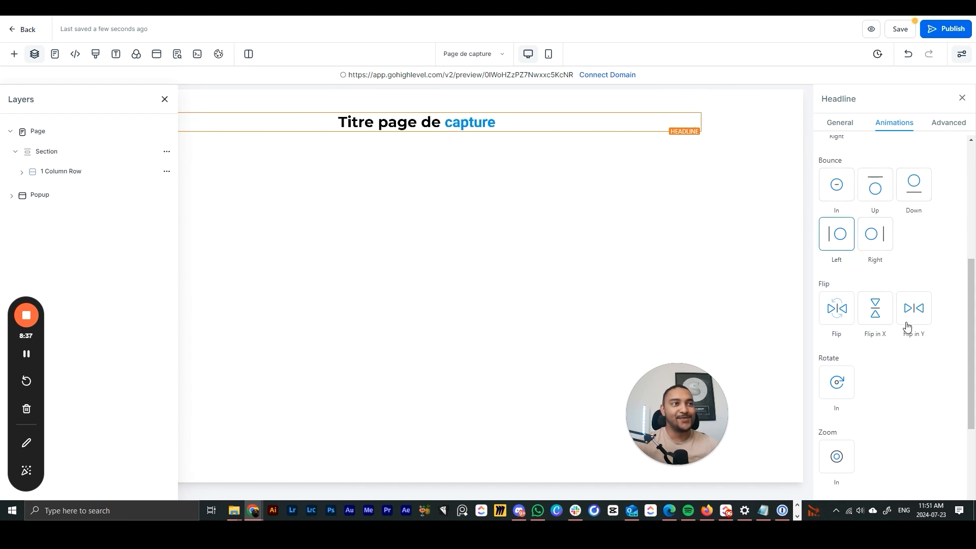
scroll(865, 328, down, 1)
click(839, 340)
click(836, 406)
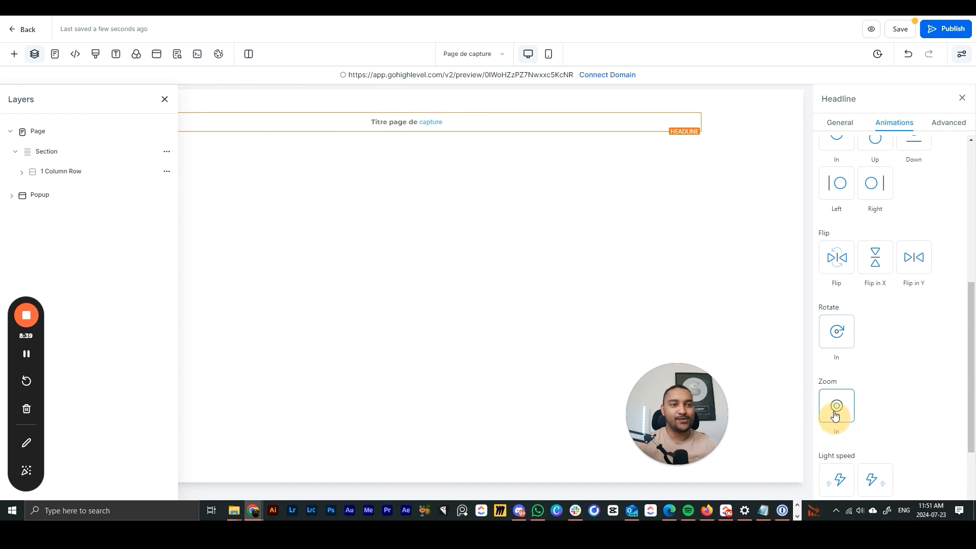
scroll(865, 229, up, 5)
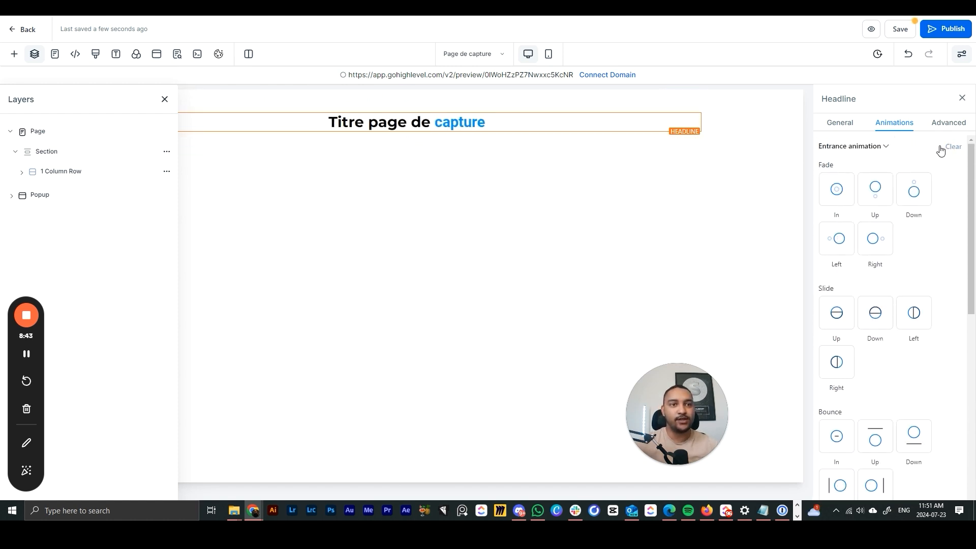
- Apply the Slide Up animation, check the Advanced tab, and close the headline settings
click(836, 313)
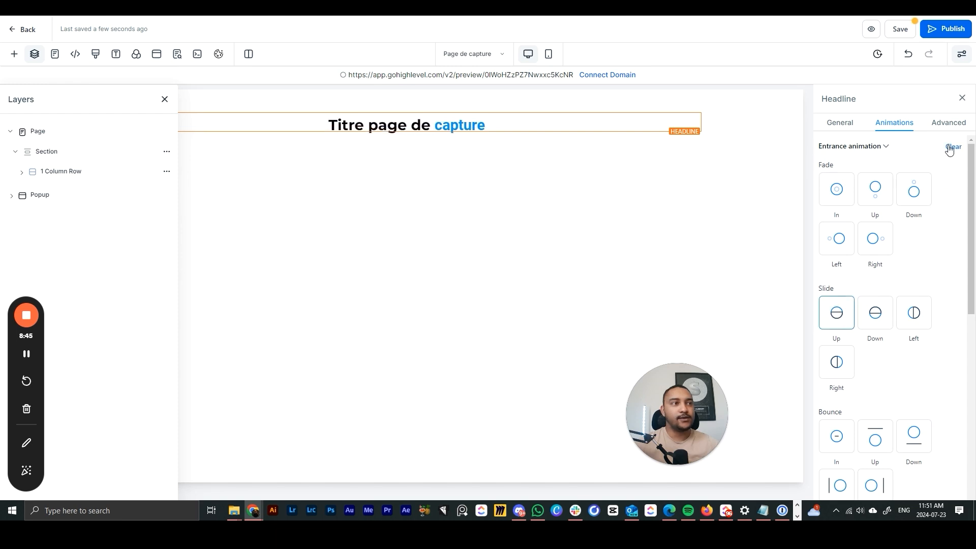
click(948, 124)
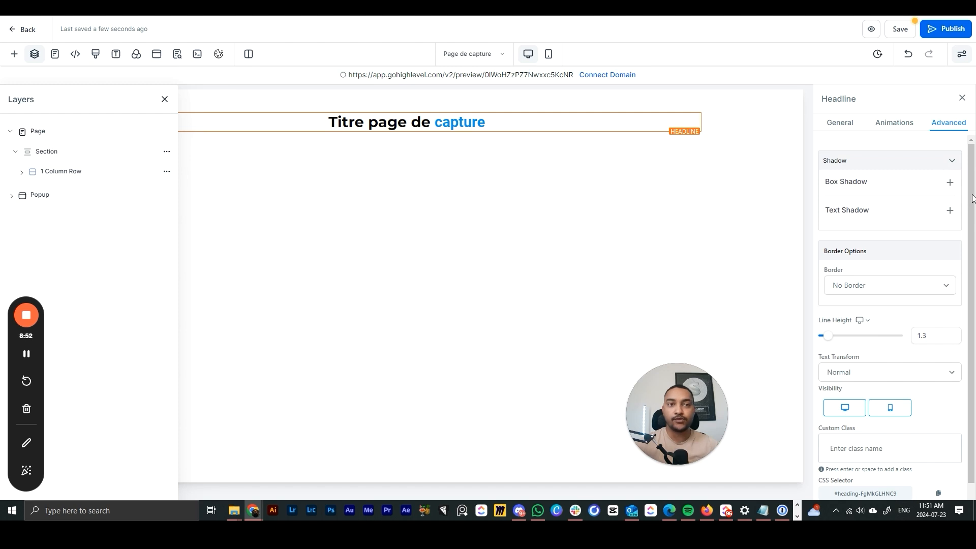
scroll(866, 246, down, 1)
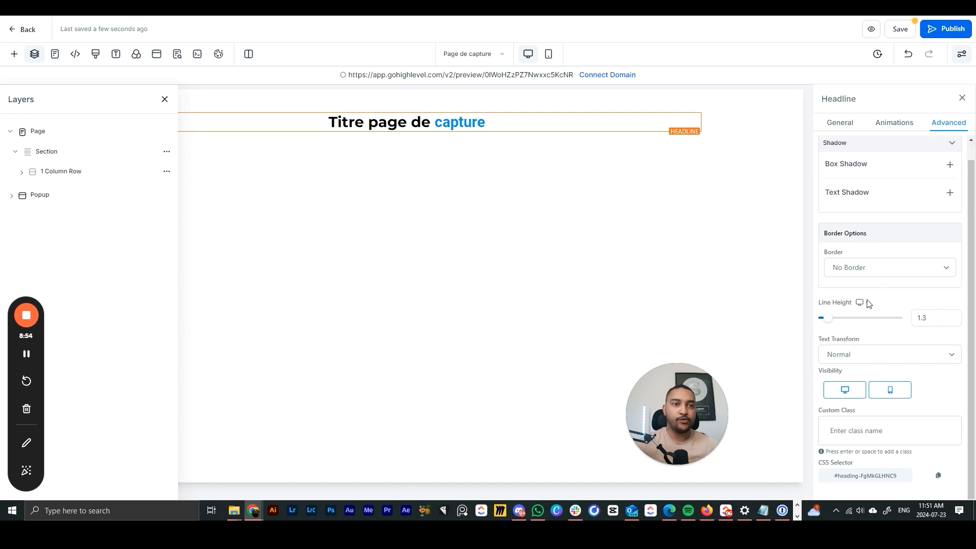
mouse_move(830, 324)
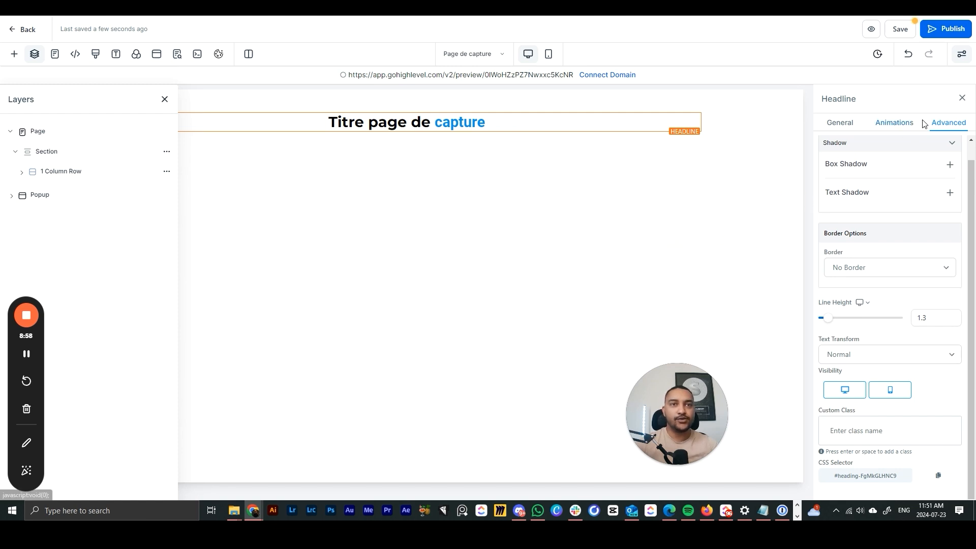
click(962, 99)
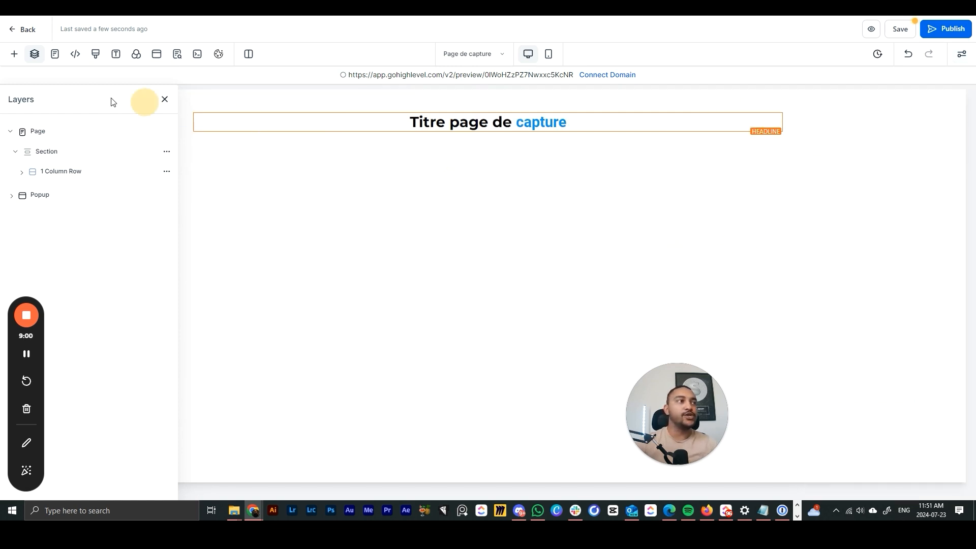
- Hide the Layers panel and check that the header and footer tracking code are empty, changing nothing
click(165, 99)
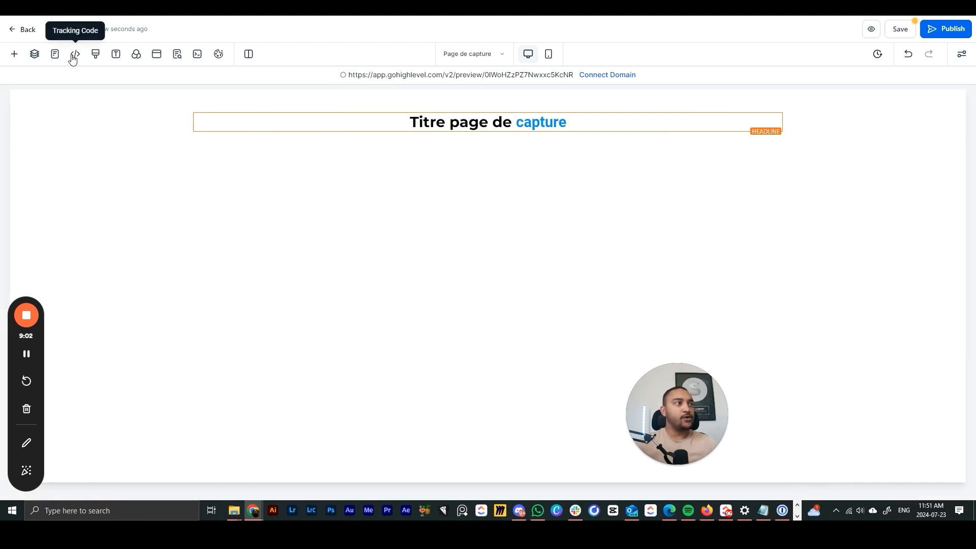
click(77, 55)
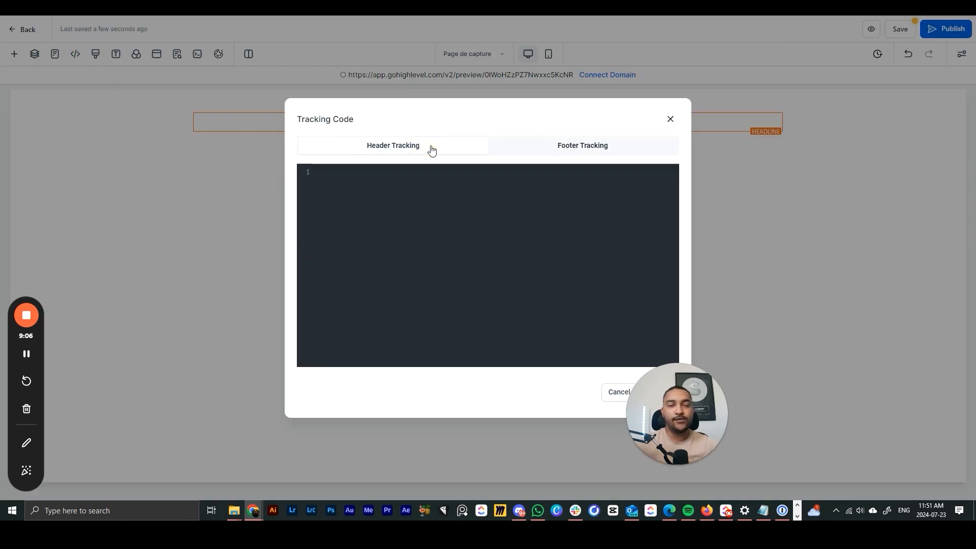
click(441, 224)
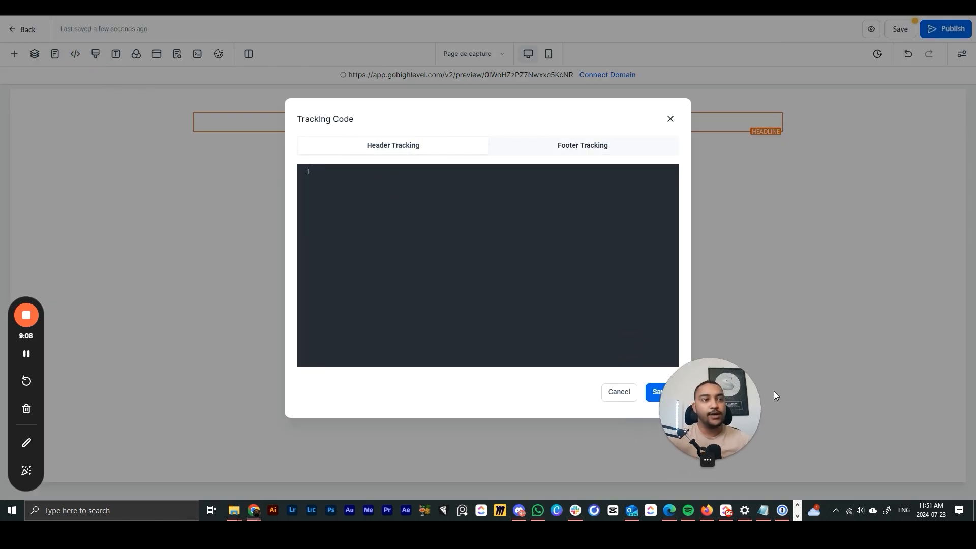
click(333, 190)
click(386, 152)
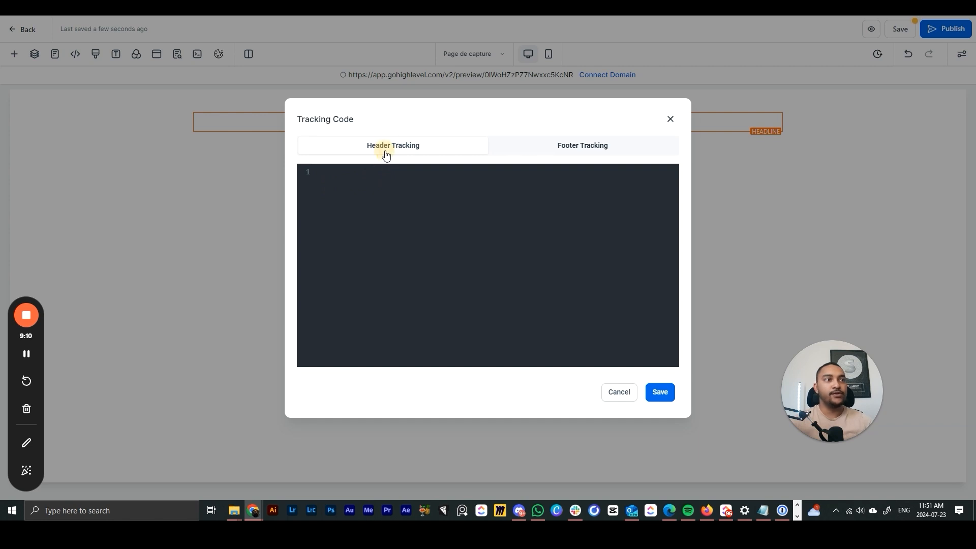
click(538, 150)
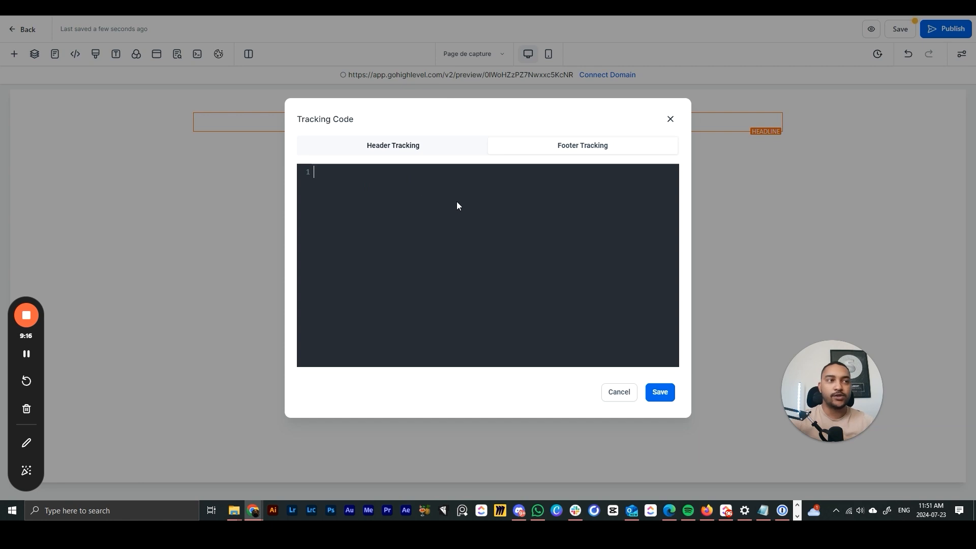
click(669, 119)
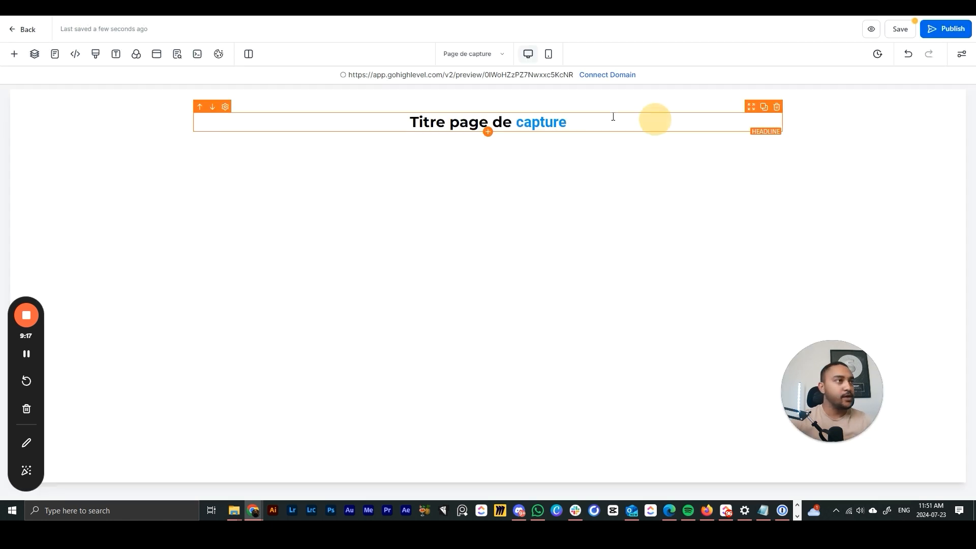
- Set the selected part of the headline text to the Open Sans font
click(117, 57)
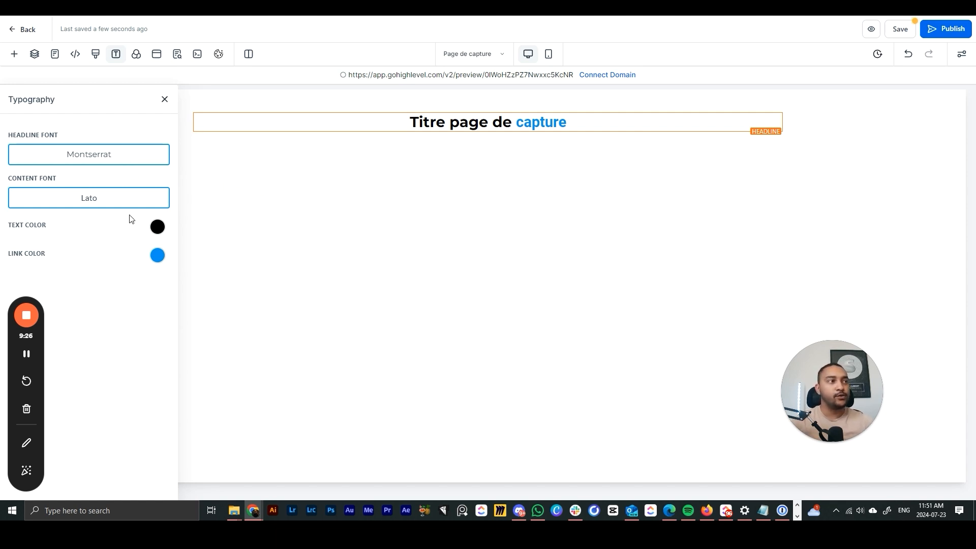
click(488, 127)
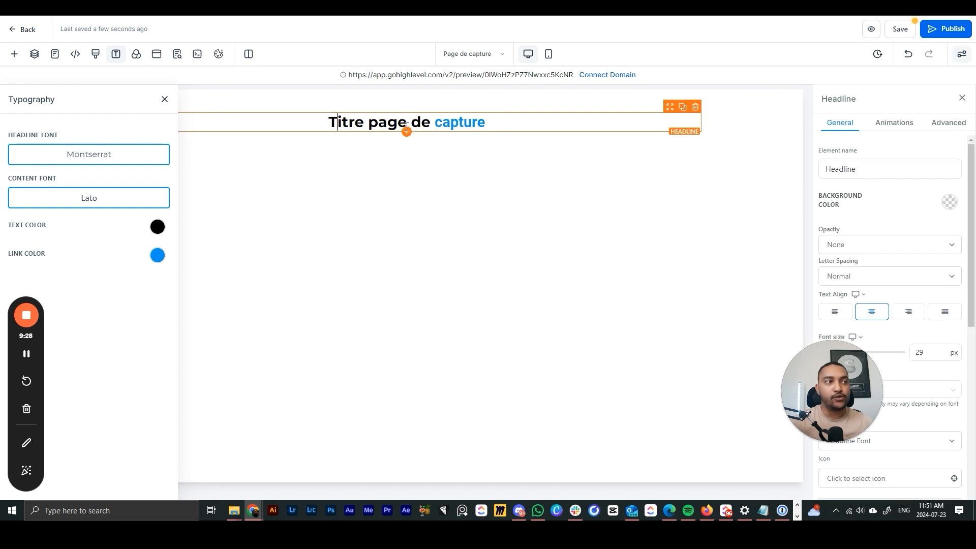
drag(354, 122, 458, 123)
click(349, 147)
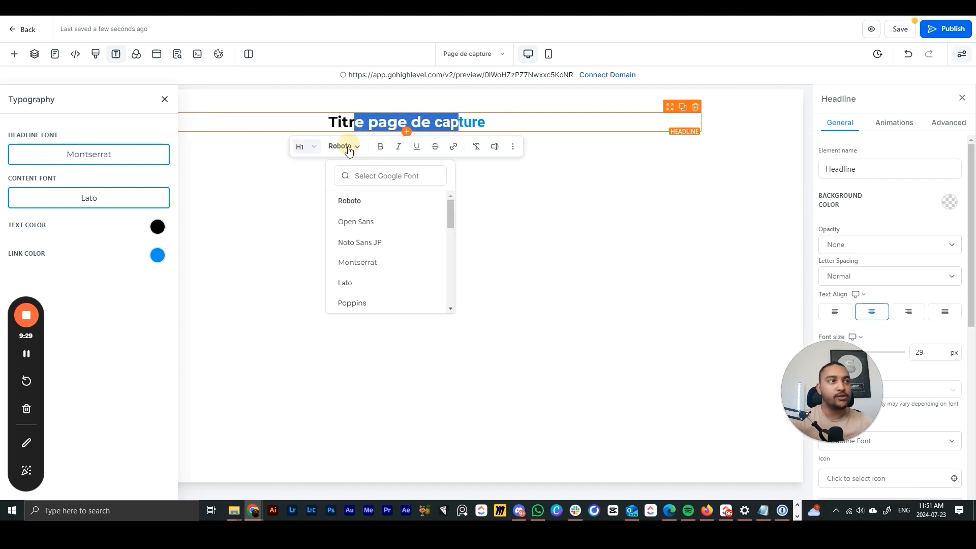
click(353, 221)
click(224, 151)
click(193, 125)
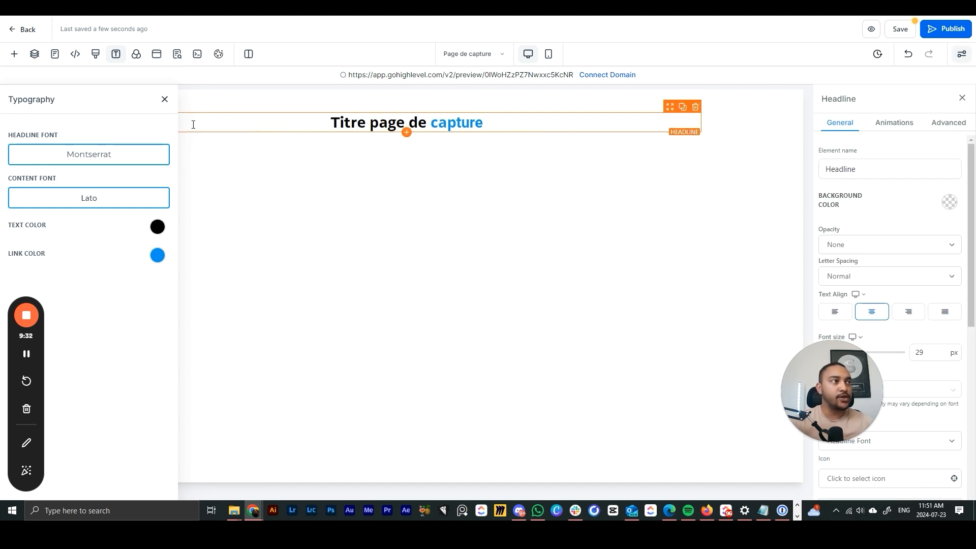
click(165, 99)
- Try a black page background colour in the Background settings
click(137, 54)
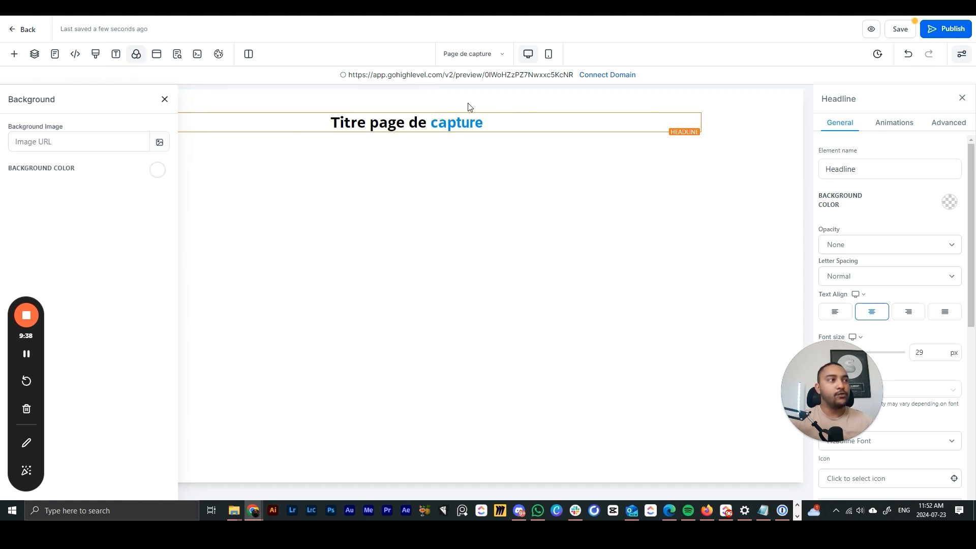
click(161, 174)
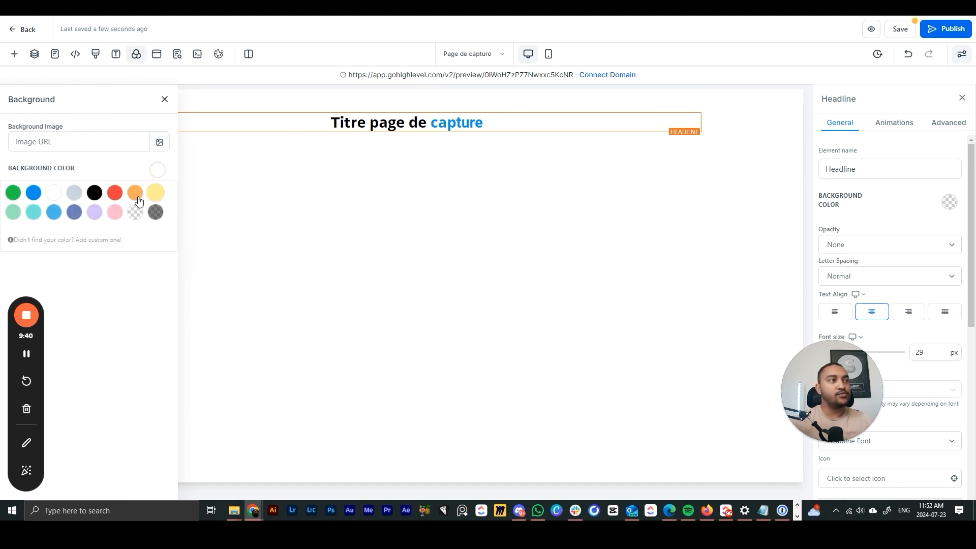
click(93, 193)
click(153, 171)
click(158, 175)
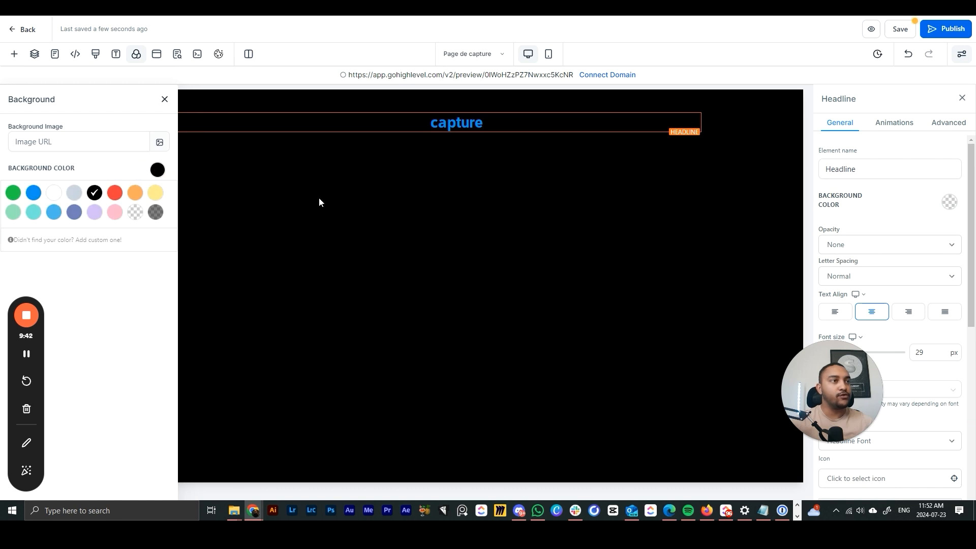
click(214, 142)
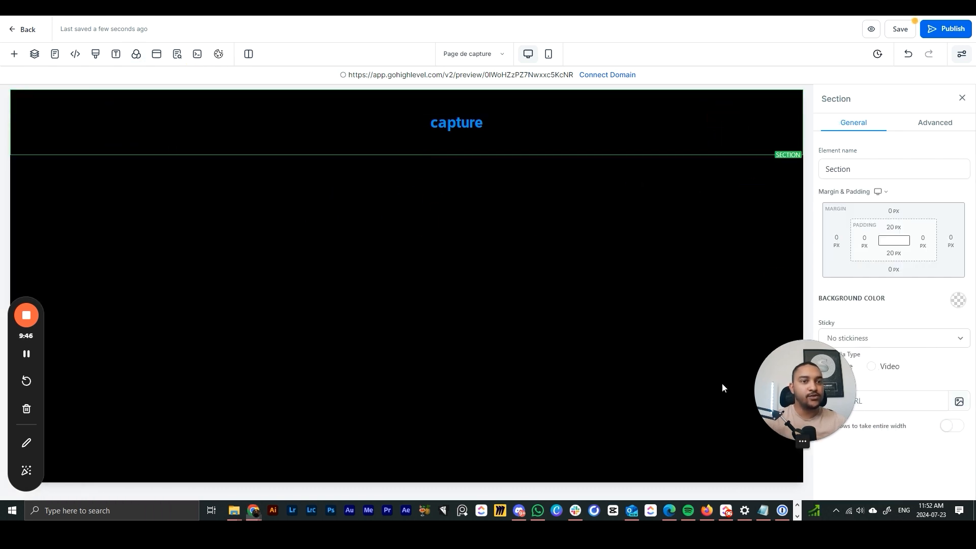
- Give the title section a white background and make the page background transparent
click(954, 305)
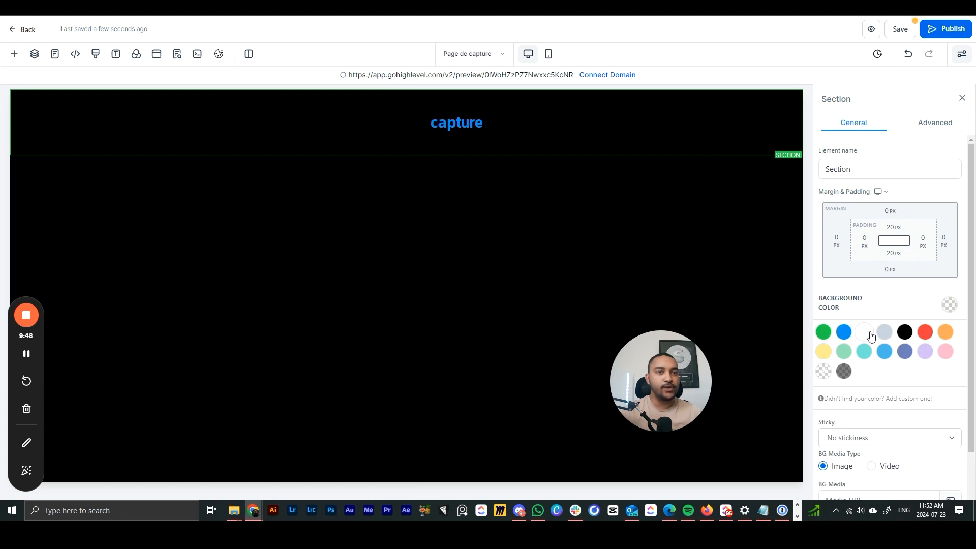
click(865, 332)
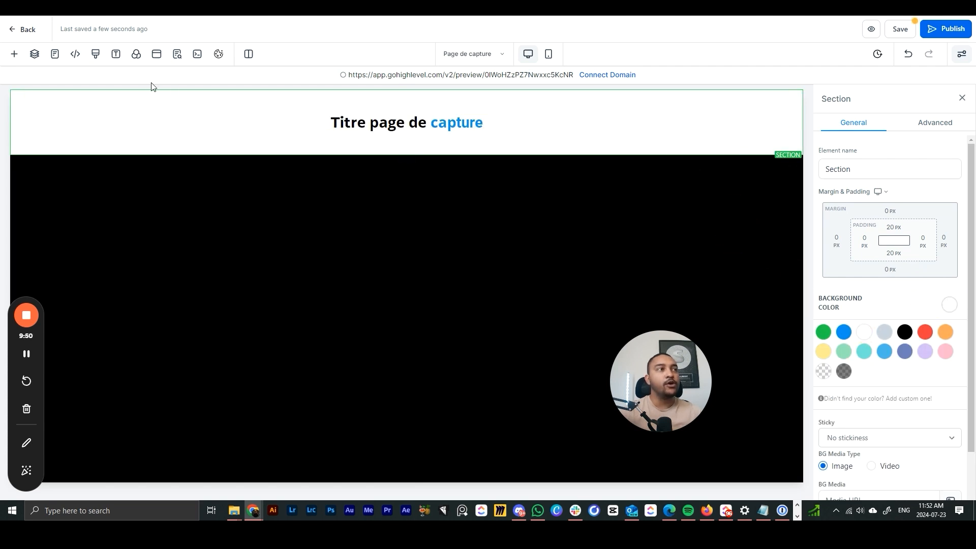
click(136, 55)
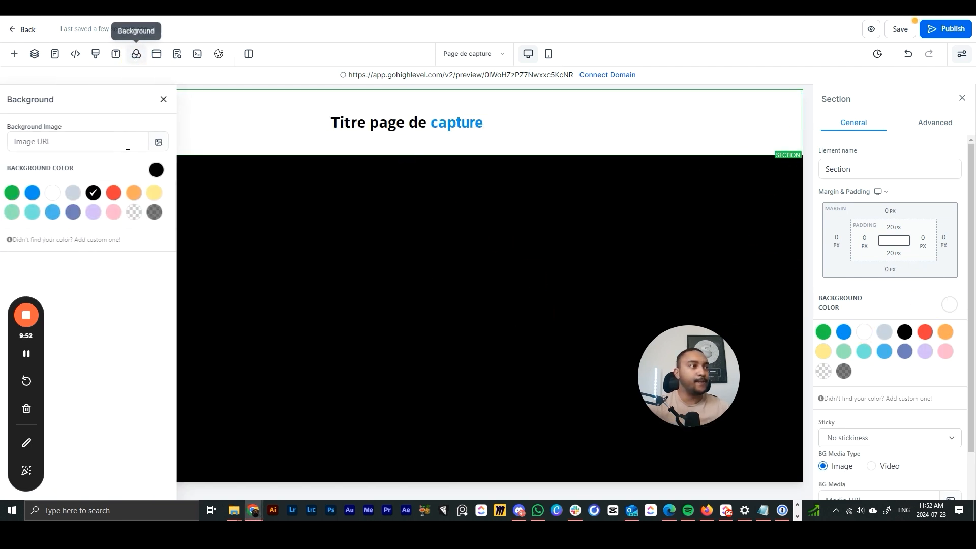
click(135, 212)
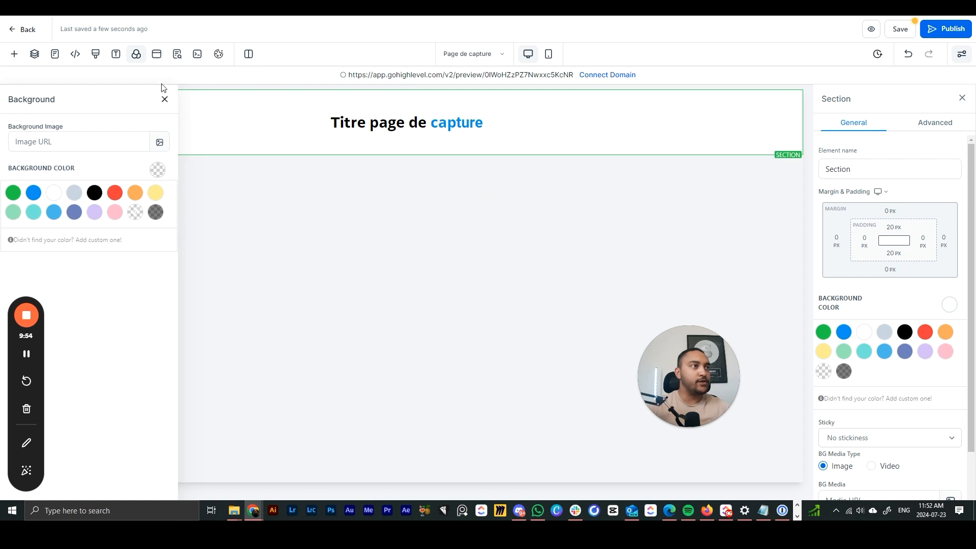
click(165, 99)
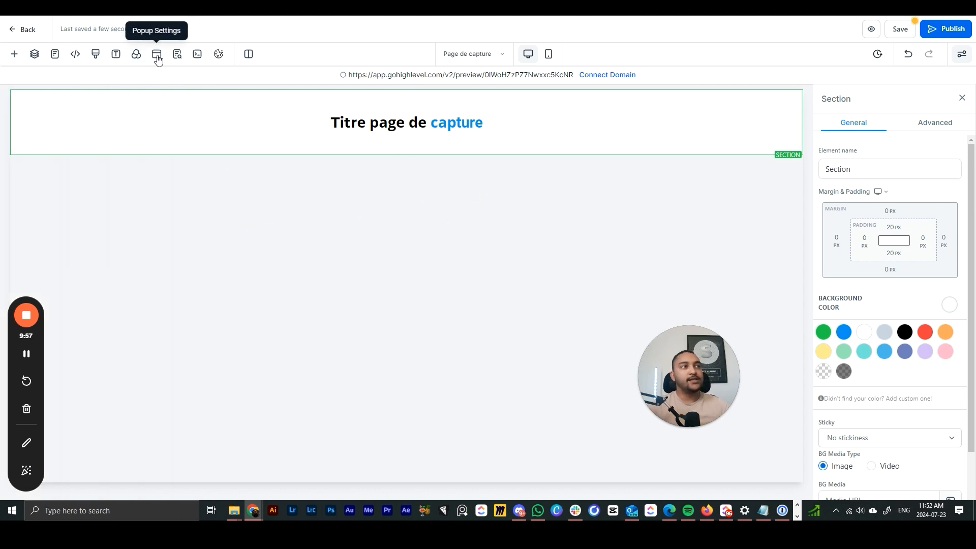
- Open the exit popup, leaving both the disable option and close-on-outside-click turned off
click(157, 56)
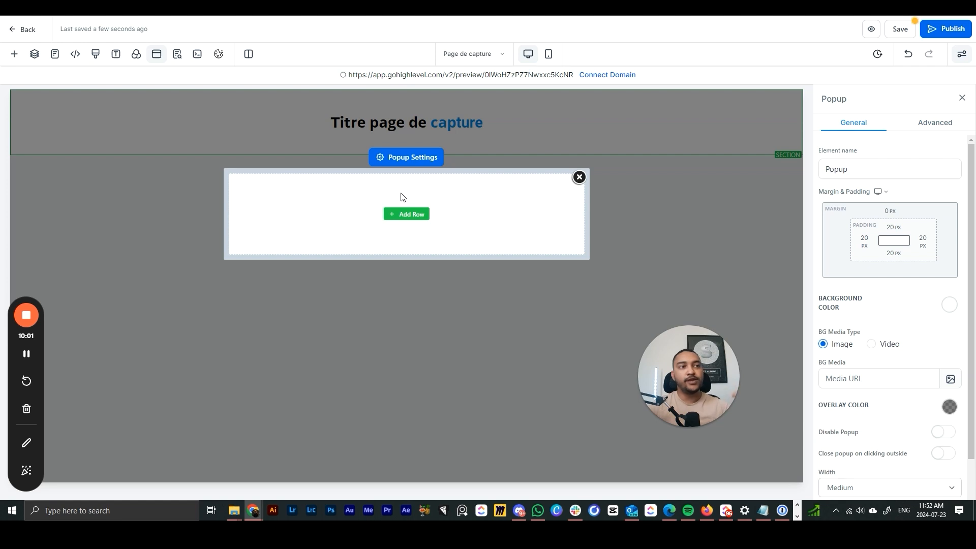
click(423, 159)
scroll(844, 328, down, 1)
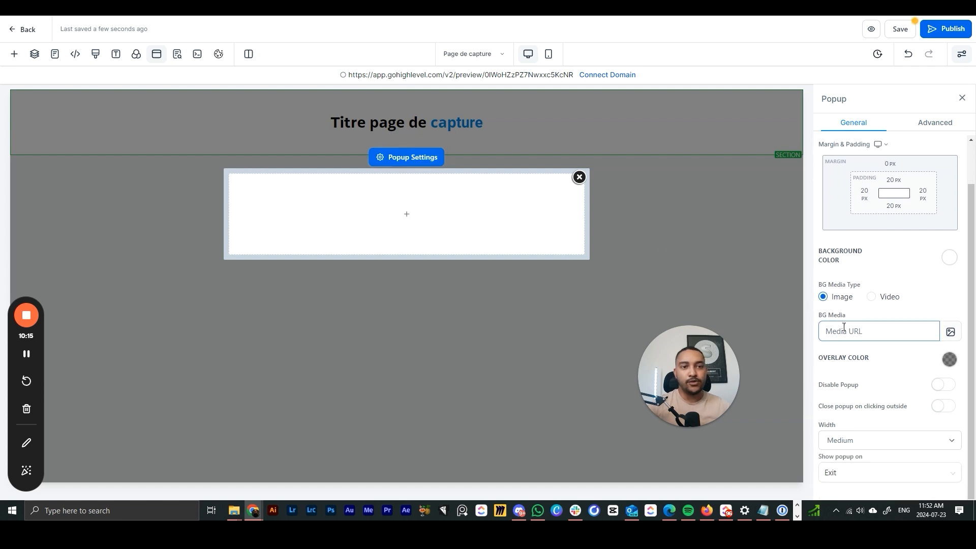
click(939, 389)
click(941, 388)
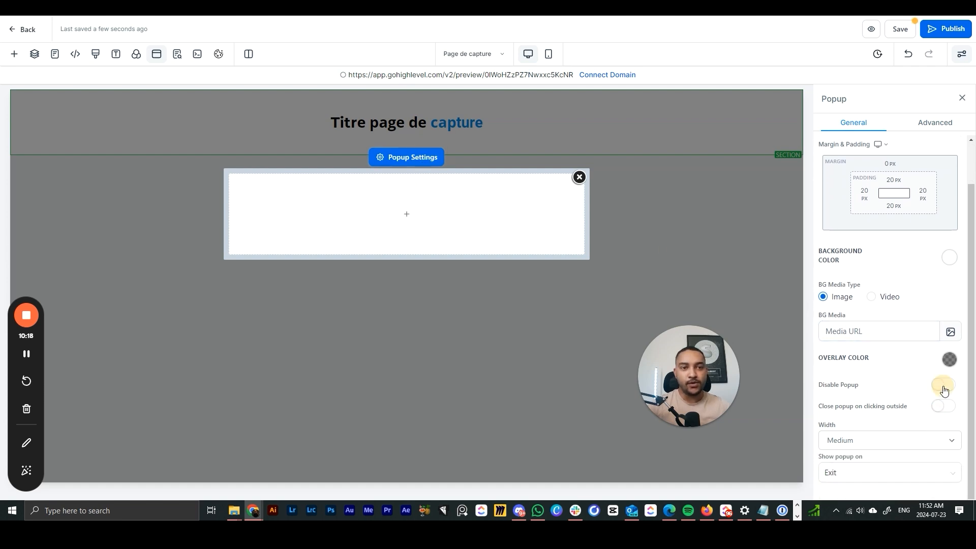
click(940, 407)
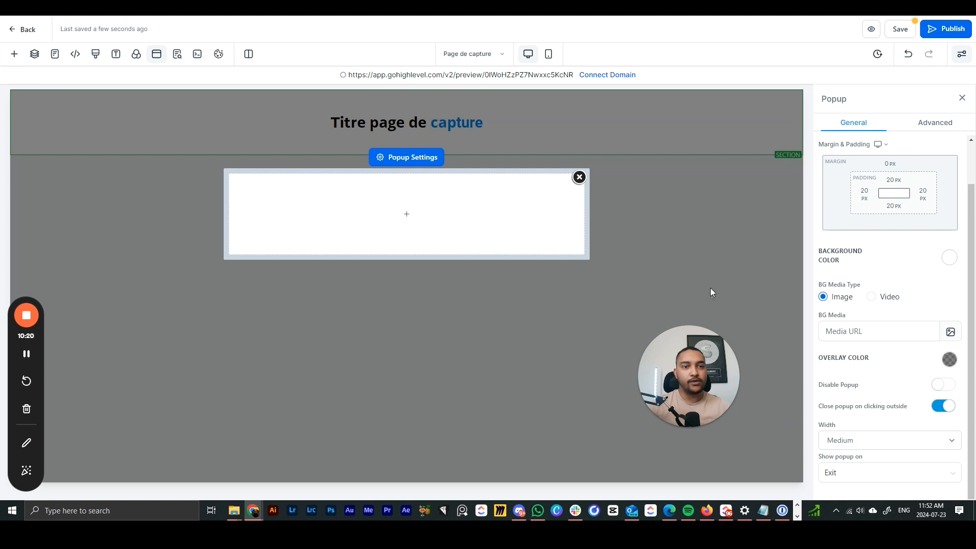
click(942, 407)
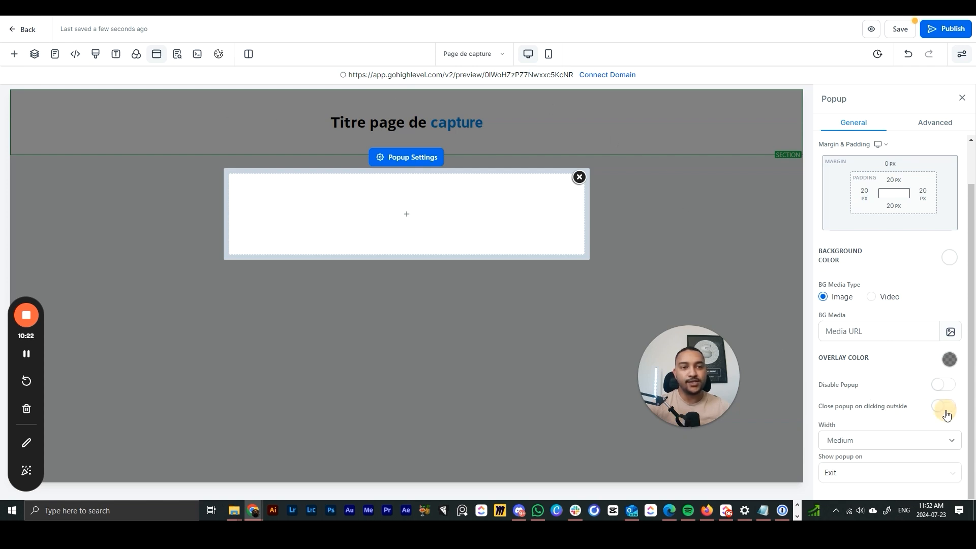
- Keep the popup at Medium width and shown on Exit after trying Small and Full Page
click(869, 441)
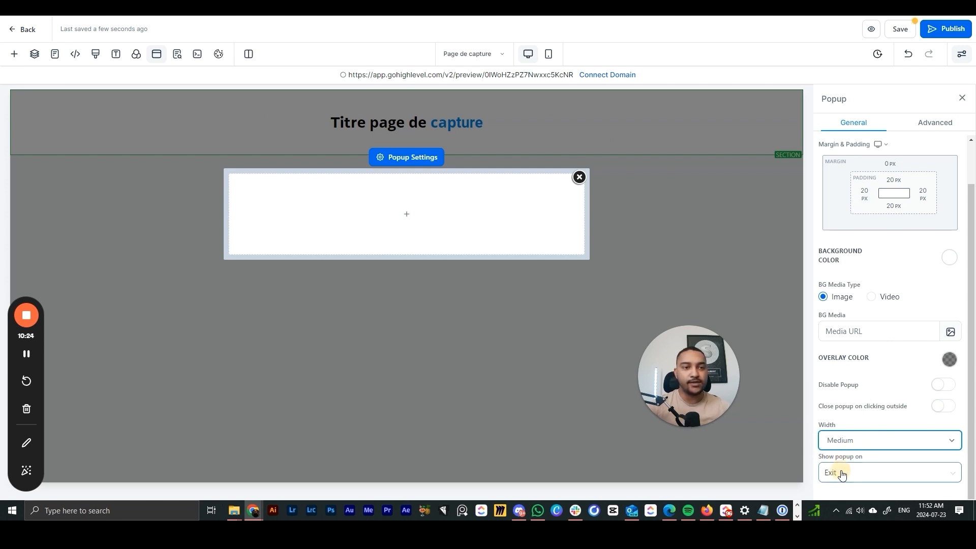
click(844, 476)
click(876, 441)
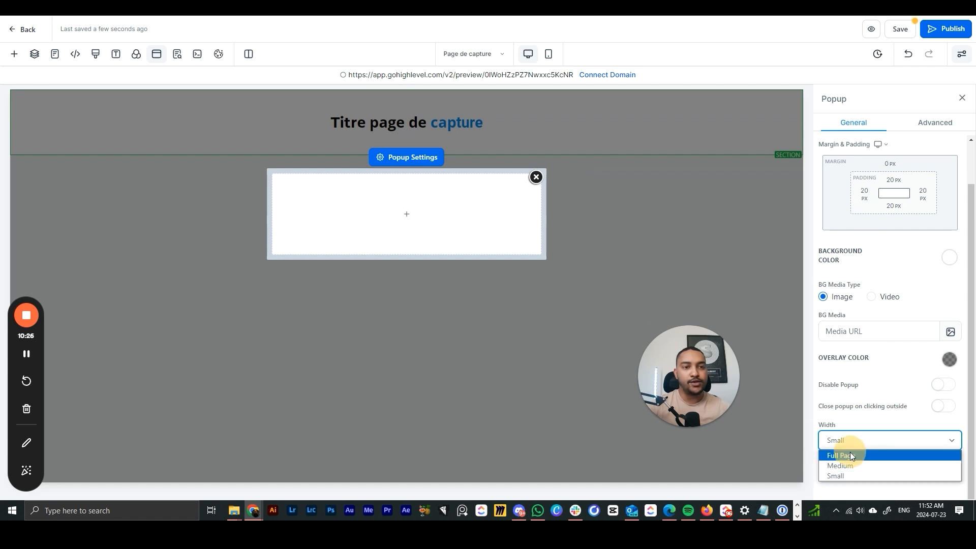
click(848, 455)
click(851, 440)
click(859, 466)
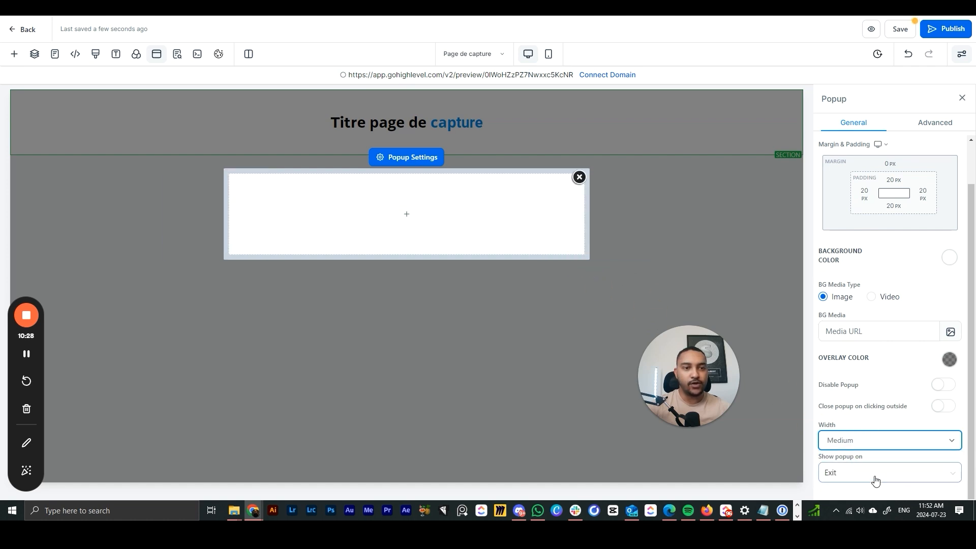
click(873, 474)
click(845, 437)
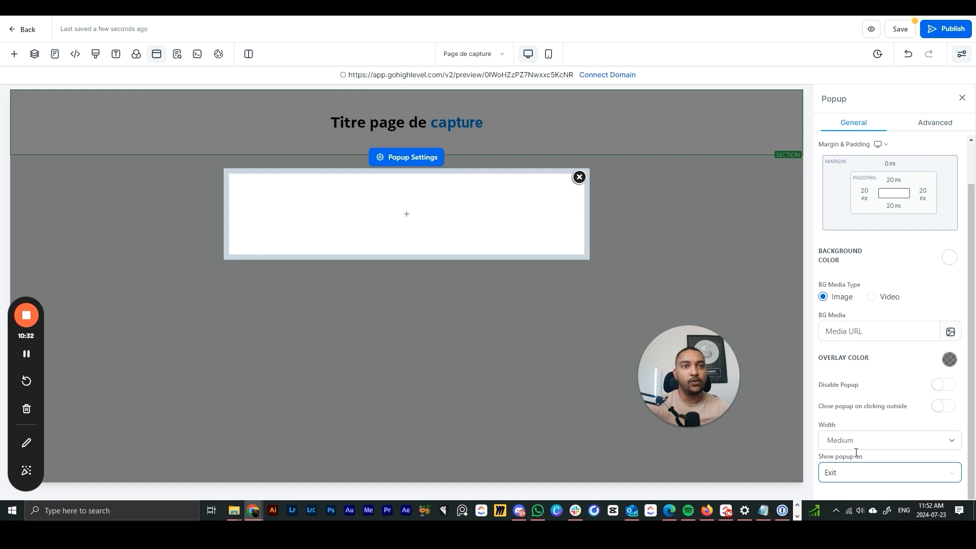
- Give the popup a green border 5px wide
click(926, 124)
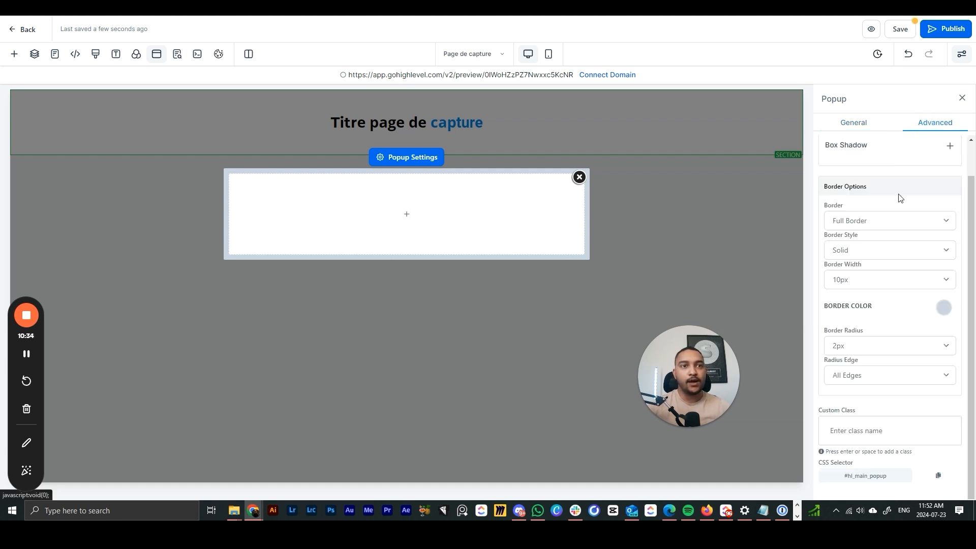
click(870, 224)
click(943, 307)
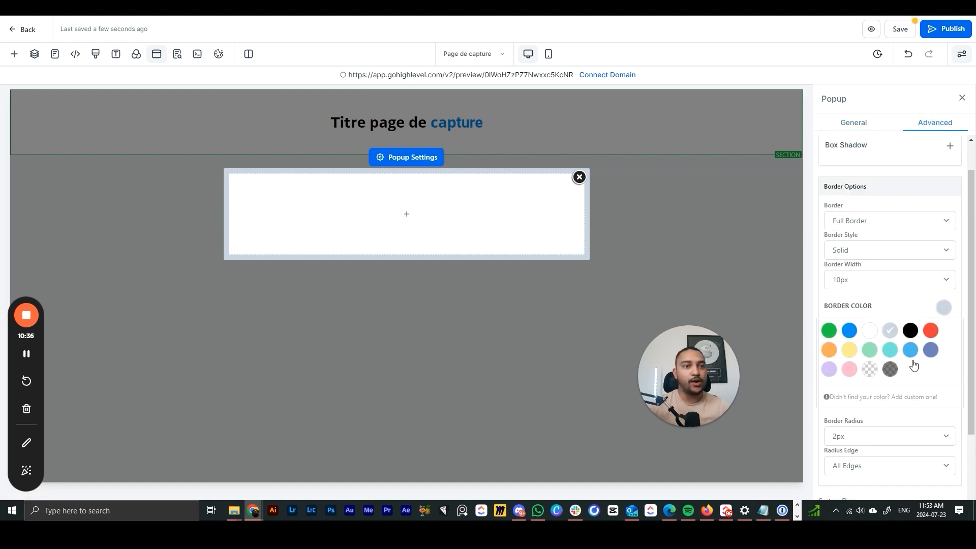
click(837, 333)
click(872, 300)
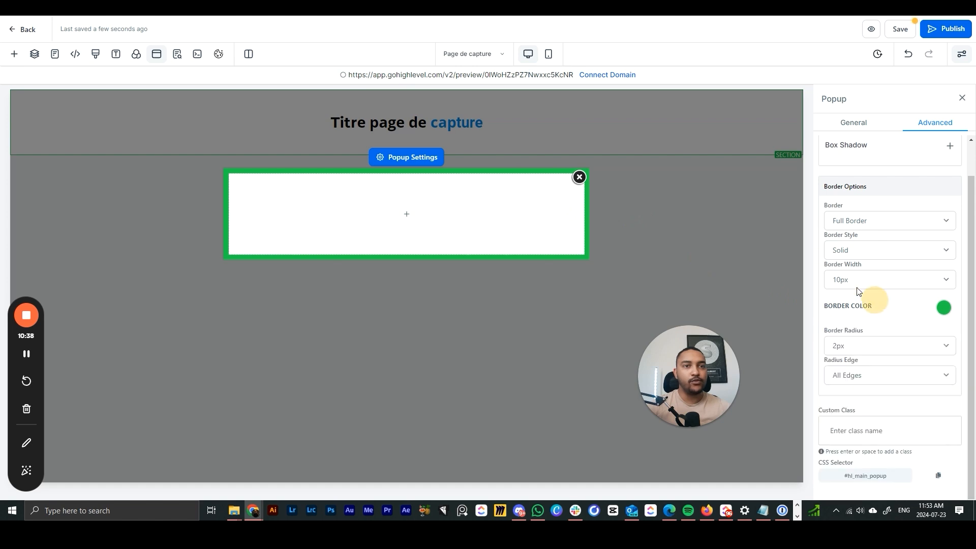
click(864, 280)
click(853, 328)
click(854, 280)
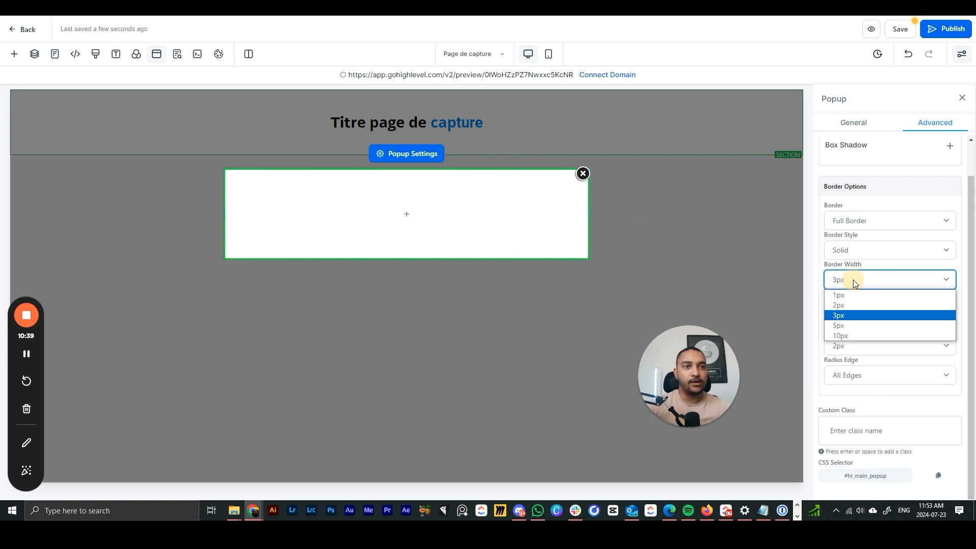
click(854, 325)
- Return to the popup's General settings and close the popup editor
scroll(869, 315, up, 2)
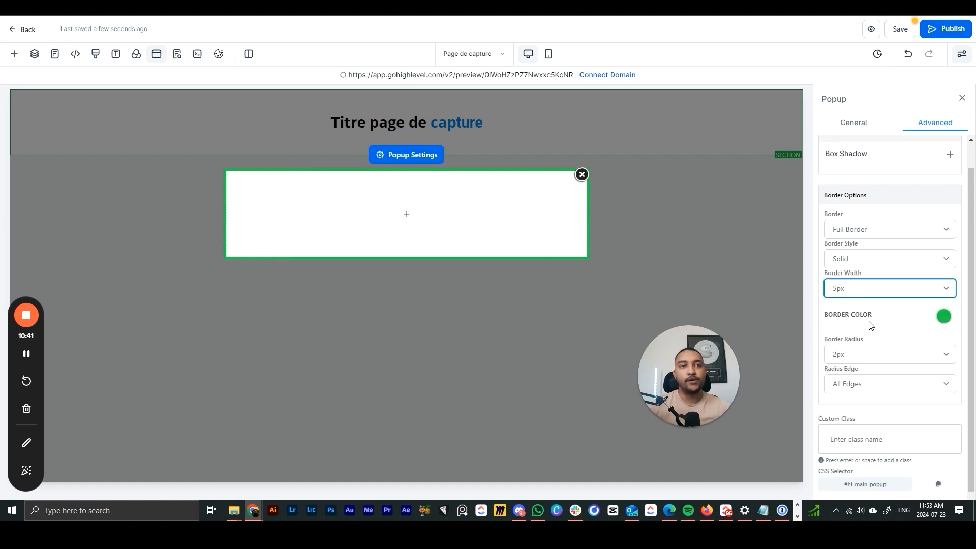
click(874, 127)
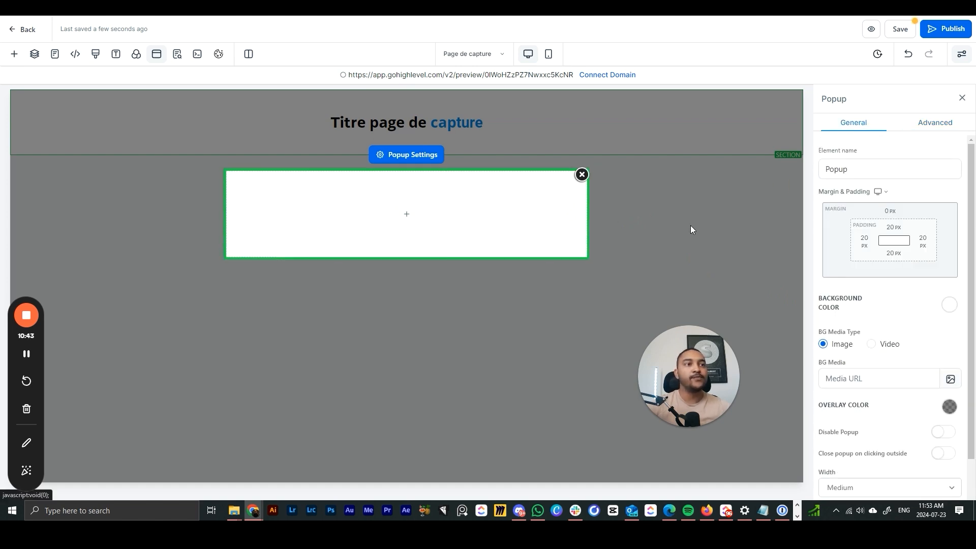
click(676, 248)
click(582, 175)
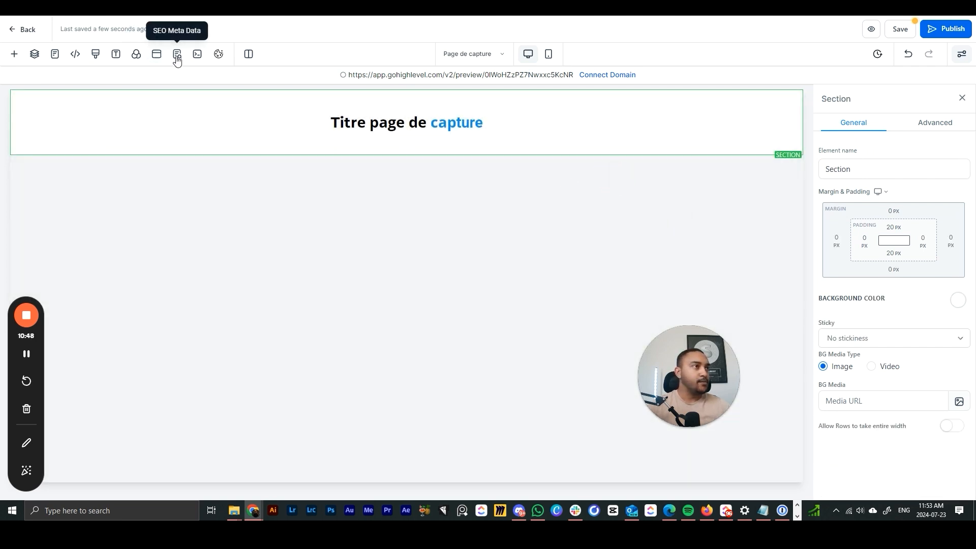
- Start entering 'Titre page de capture -' as the page's SEO title
click(177, 60)
drag(43, 342, 786, 188)
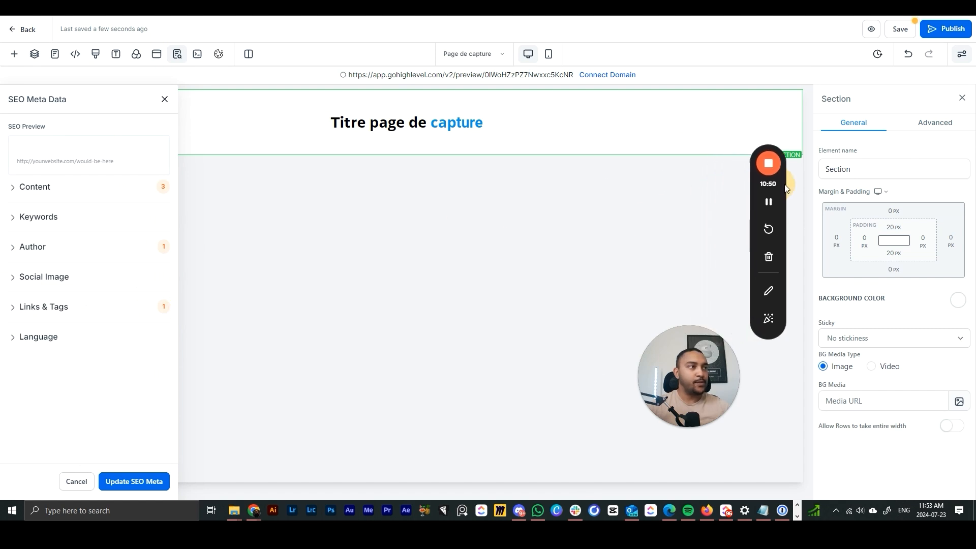
click(23, 187)
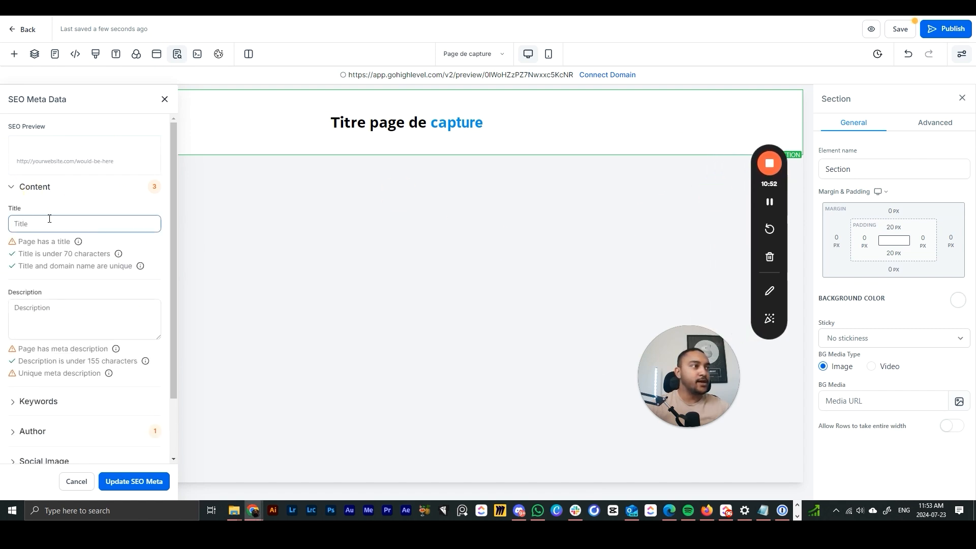
text(Titre)
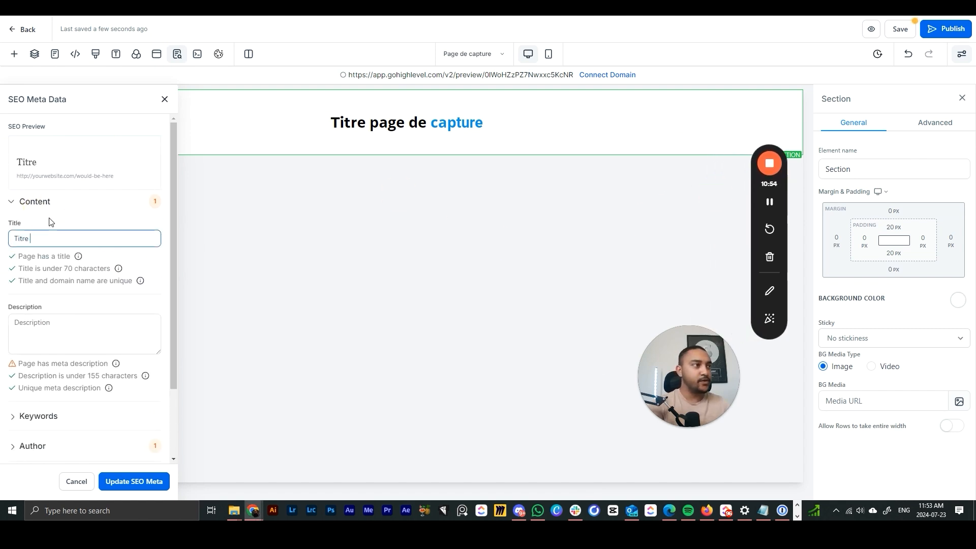
key(BackSpace)
key(BackSpace)
text(page de capture - client)
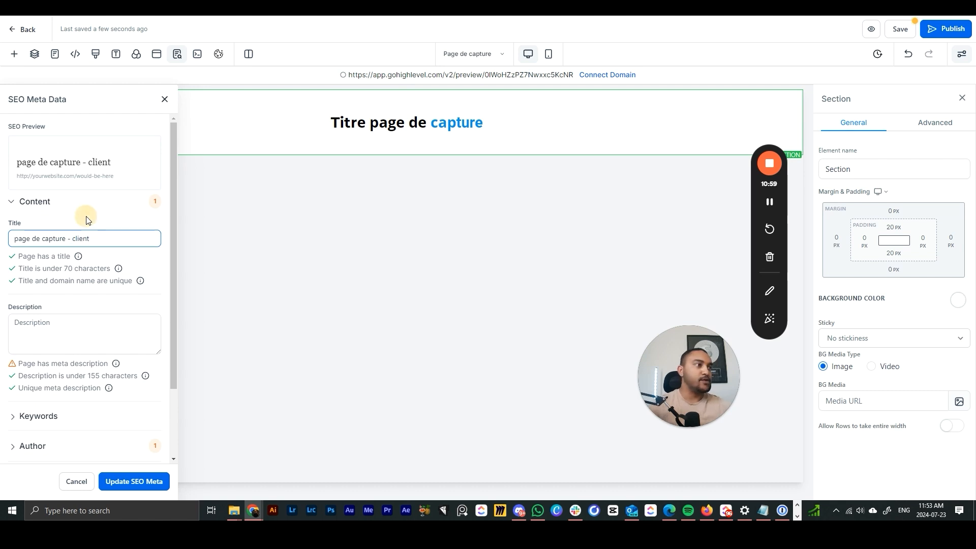
double_click(104, 239)
click(151, 218)
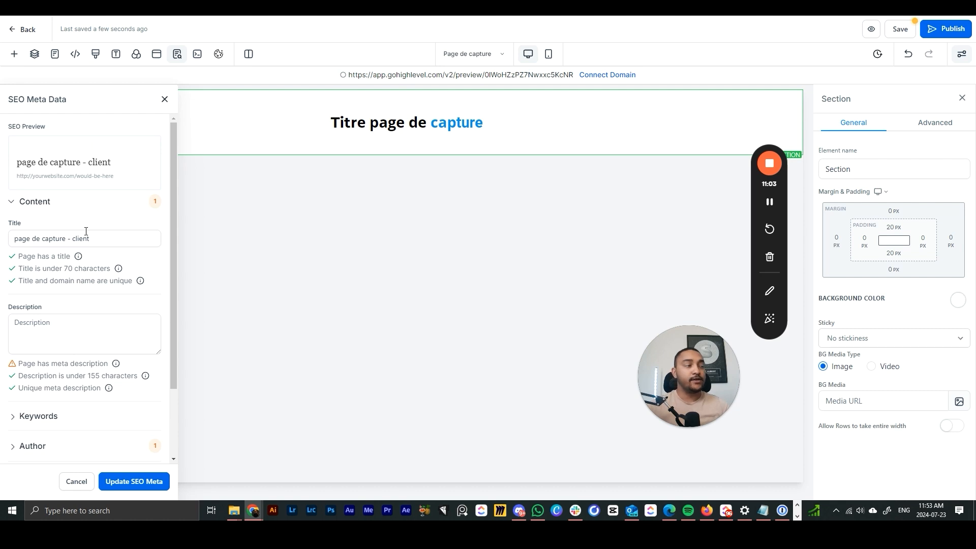
- Replace the SEO title with 'inscription masterclass' and update the SEO meta
click(96, 237)
click(93, 306)
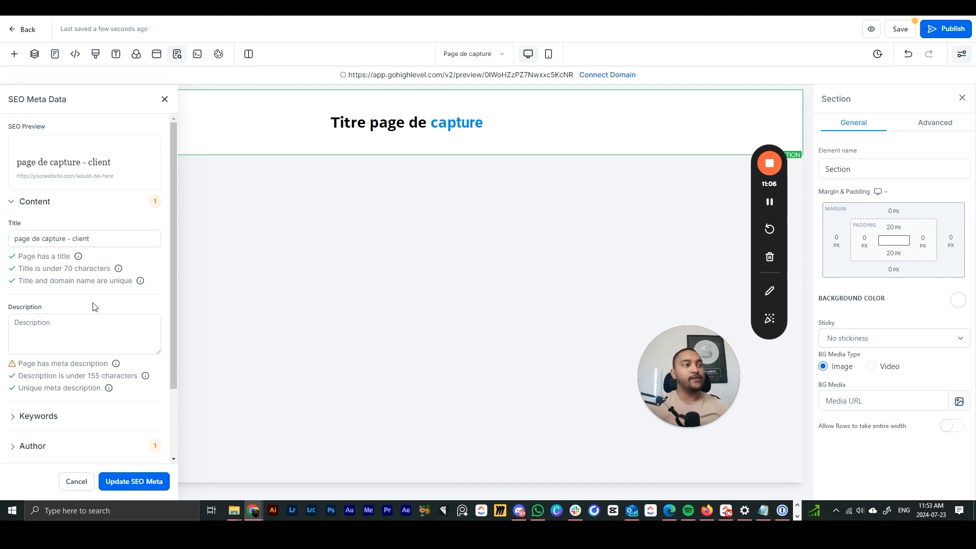
scroll(100, 253, down, 2)
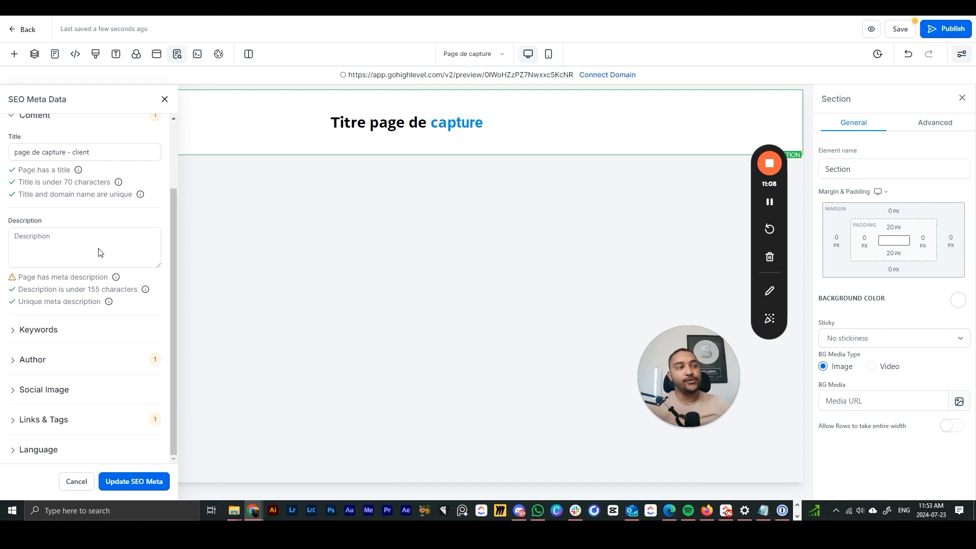
scroll(96, 204, up, 2)
drag(153, 239, 13, 245)
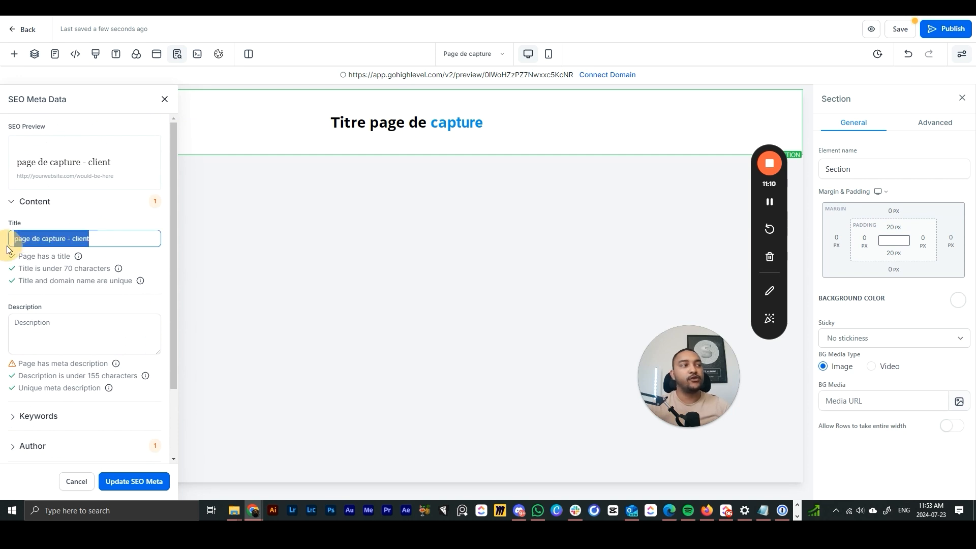
text(inscription masterclass)
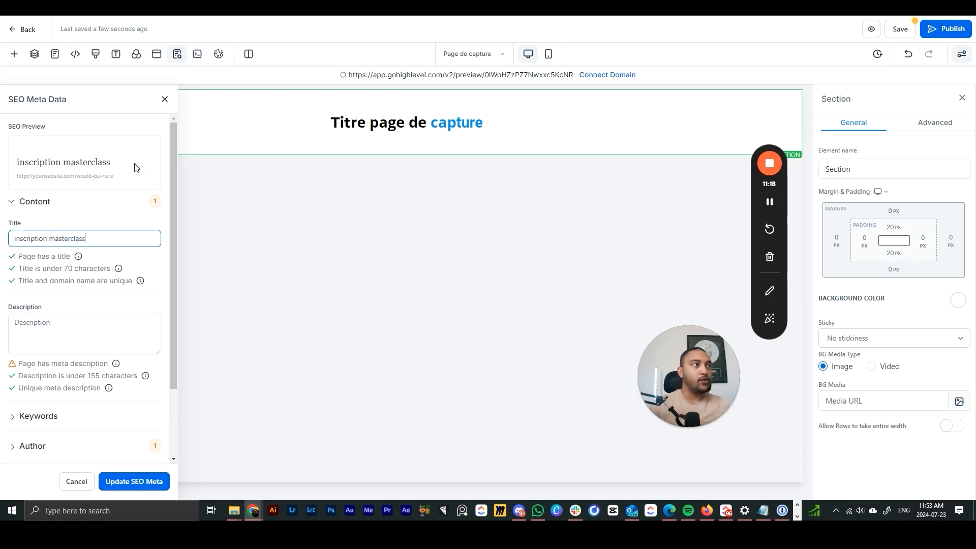
scroll(152, 413, down, 3)
click(134, 482)
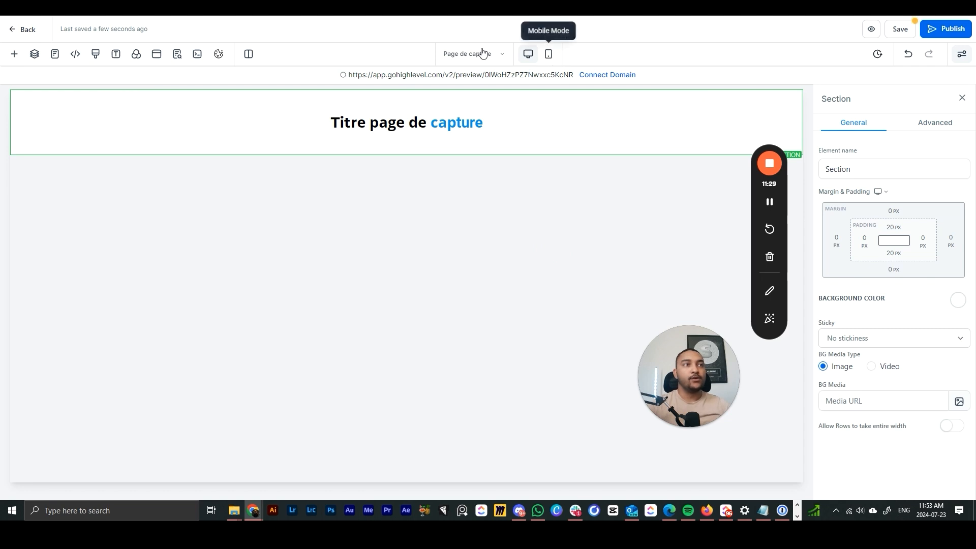
- Check the pages list, dismiss the publish domain prompt, and save the capture page
click(472, 56)
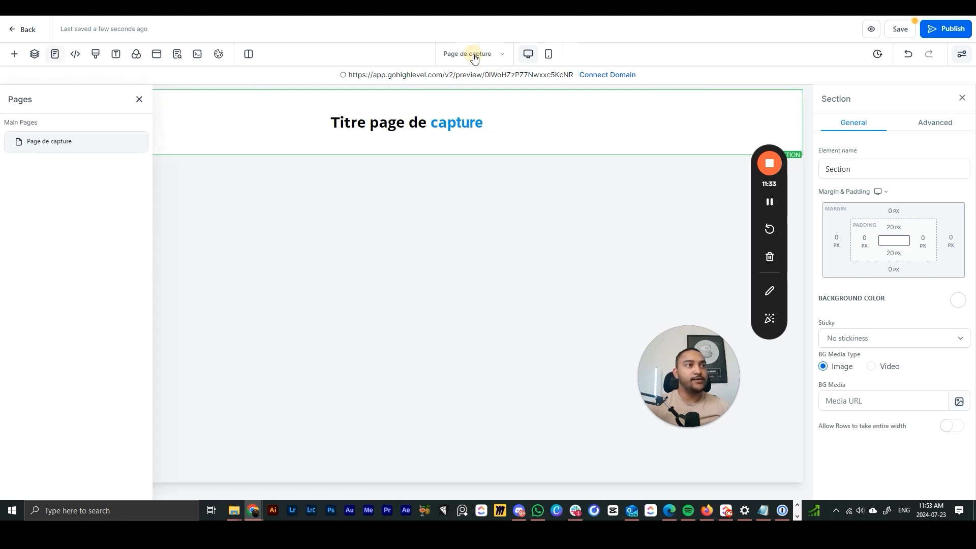
click(139, 99)
click(449, 59)
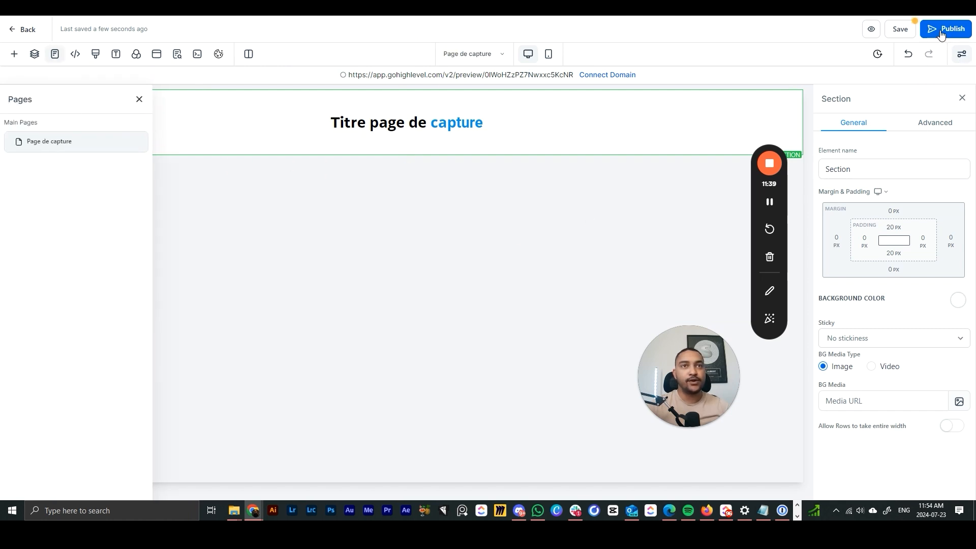
click(947, 29)
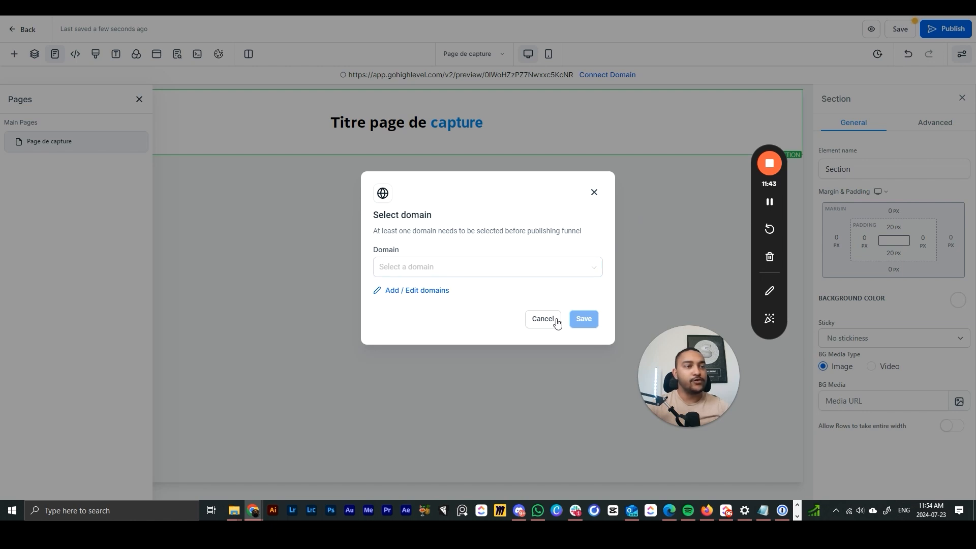
click(594, 192)
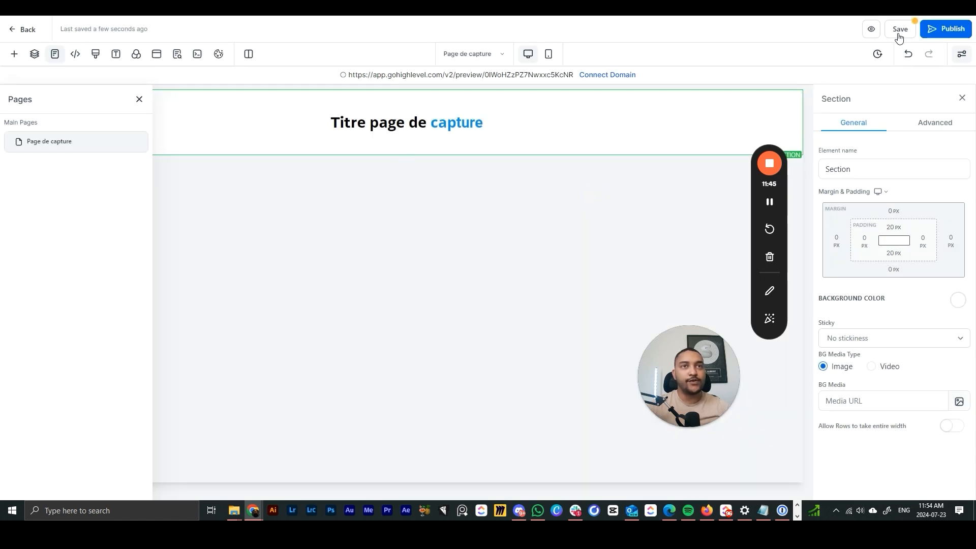
click(900, 29)
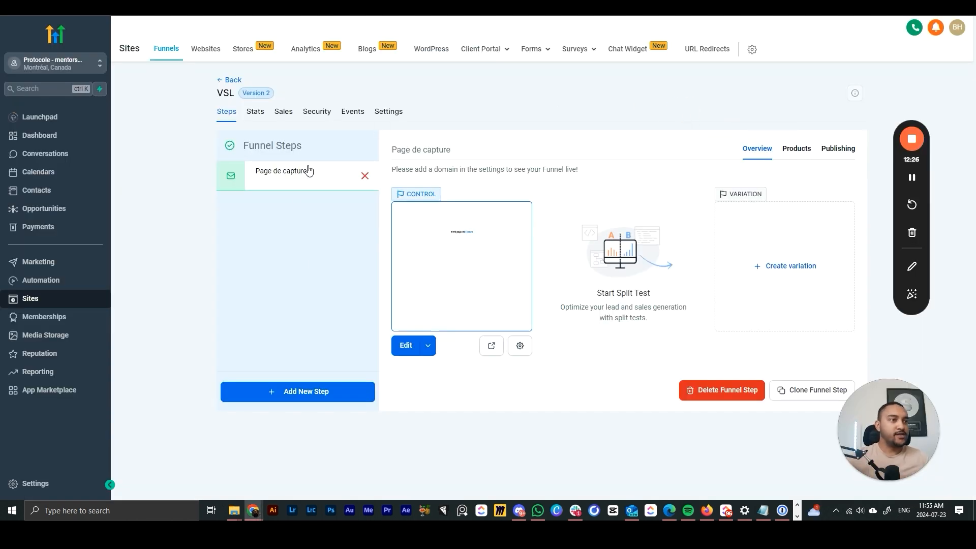
click(406, 346)
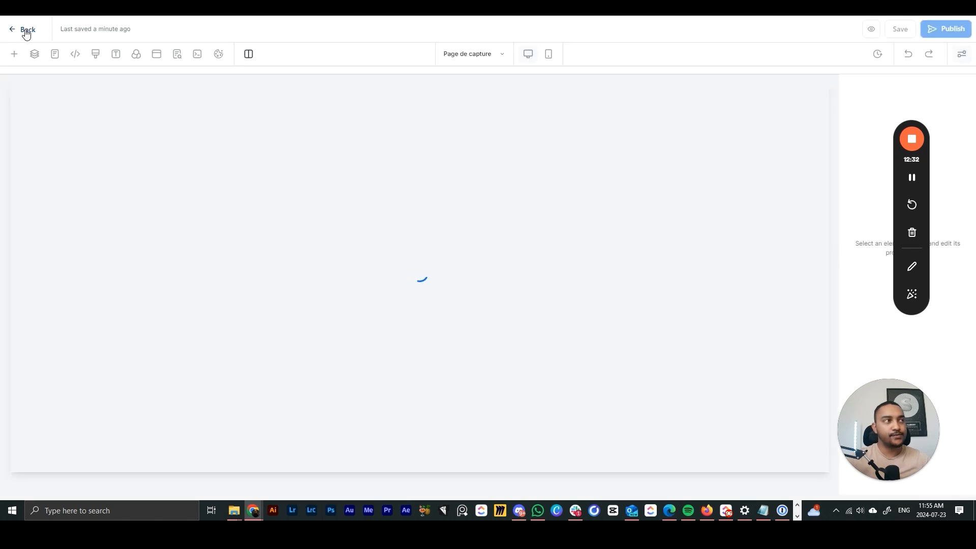
click(25, 31)
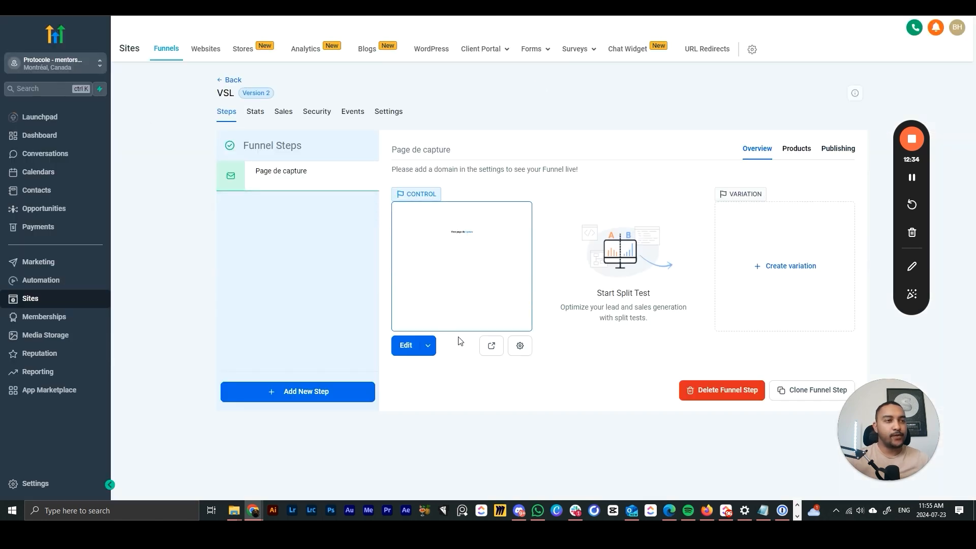
click(429, 348)
click(498, 386)
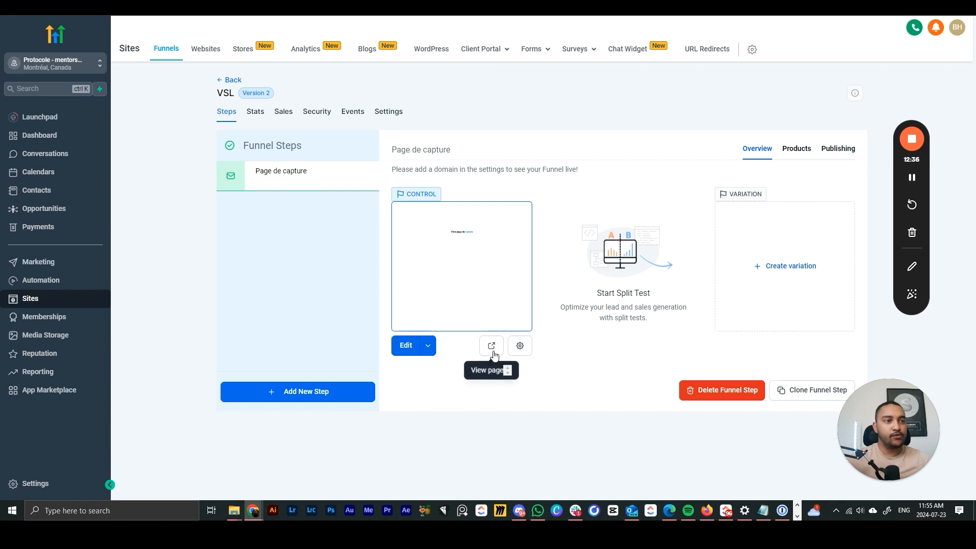
click(519, 348)
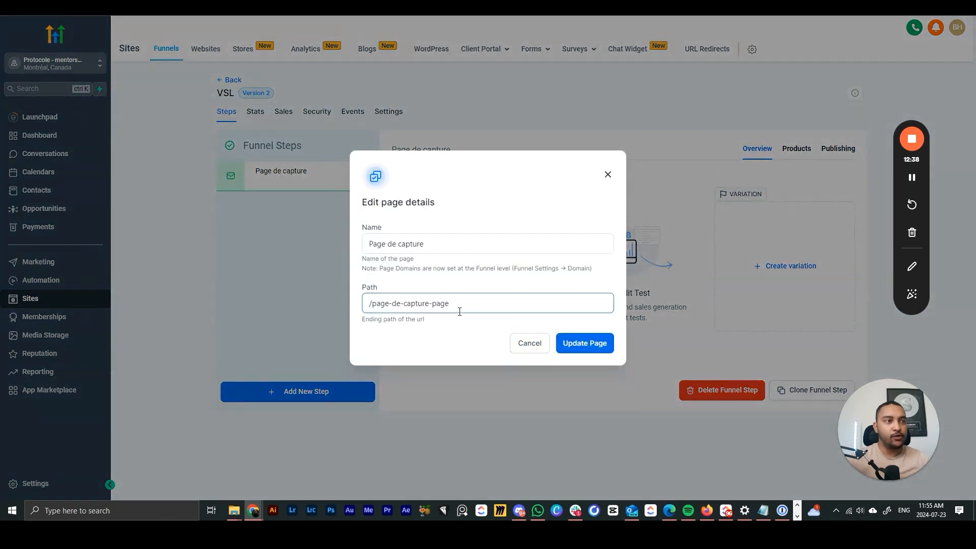
drag(449, 304, 361, 304)
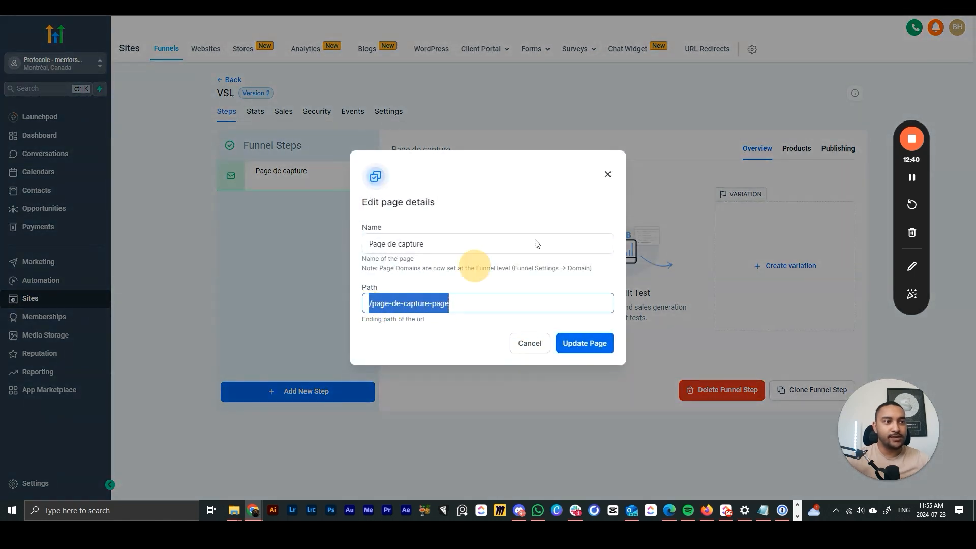
click(609, 176)
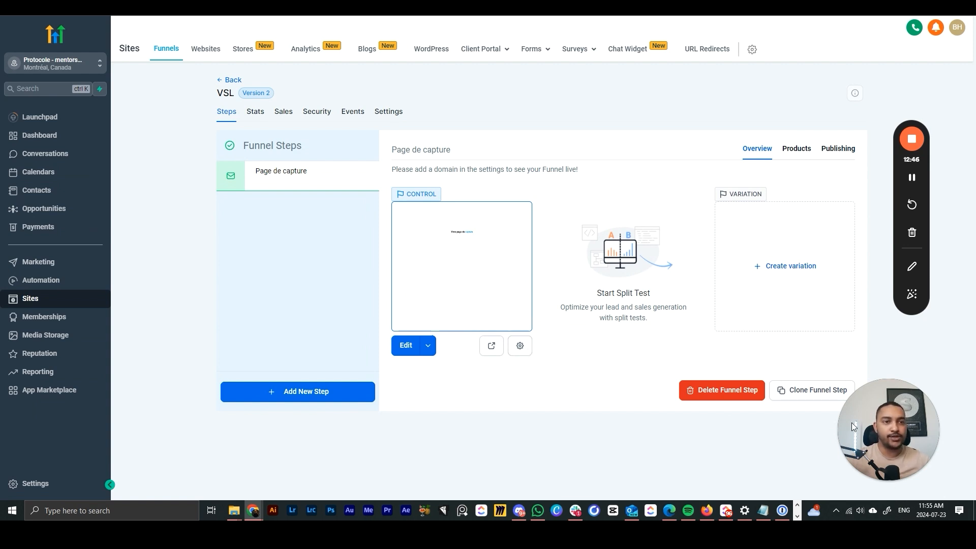
drag(848, 430, 108, 407)
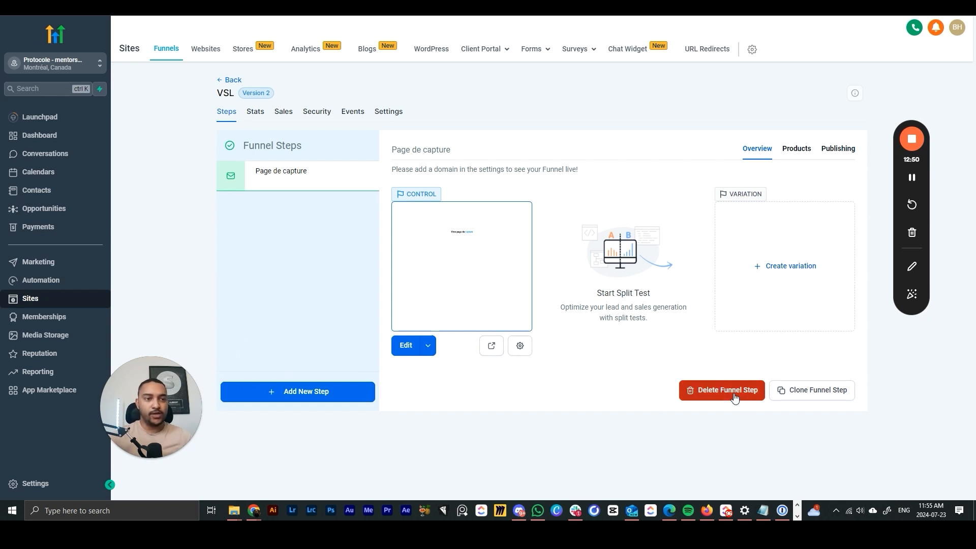
click(697, 393)
click(452, 298)
text(DEELTE)
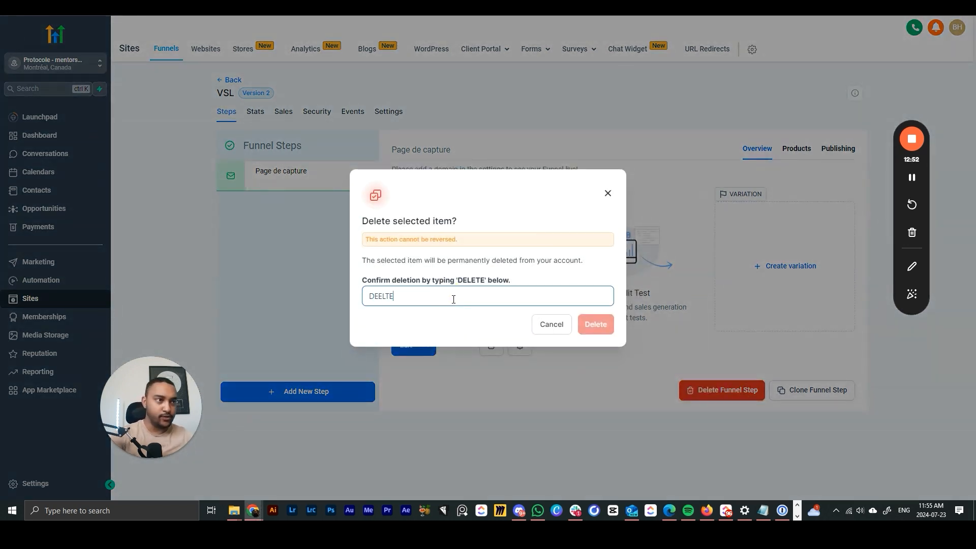
click(608, 194)
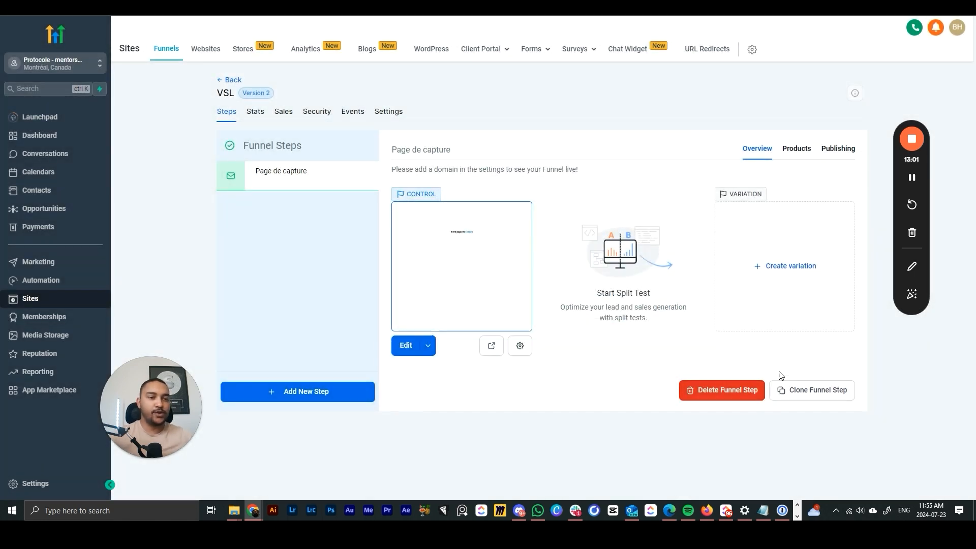
click(803, 402)
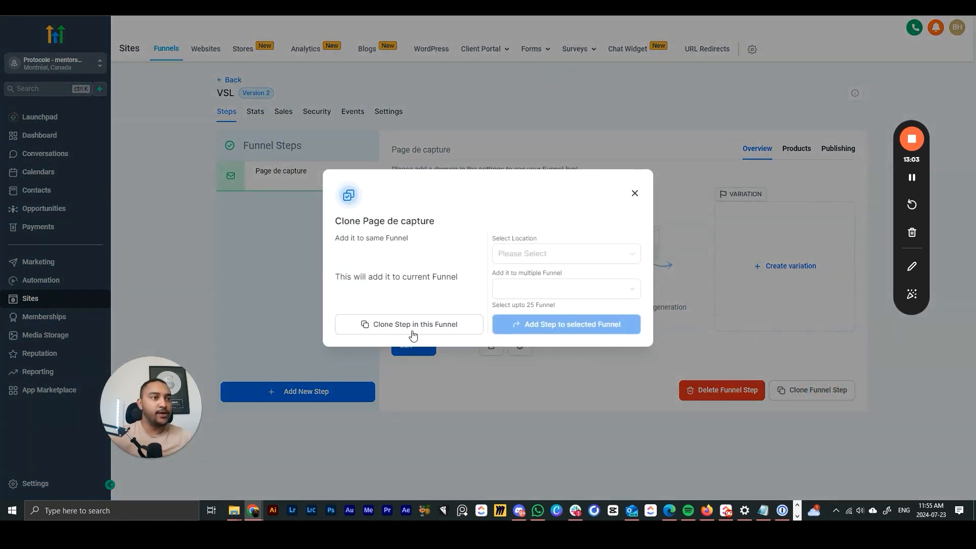
click(543, 259)
click(557, 286)
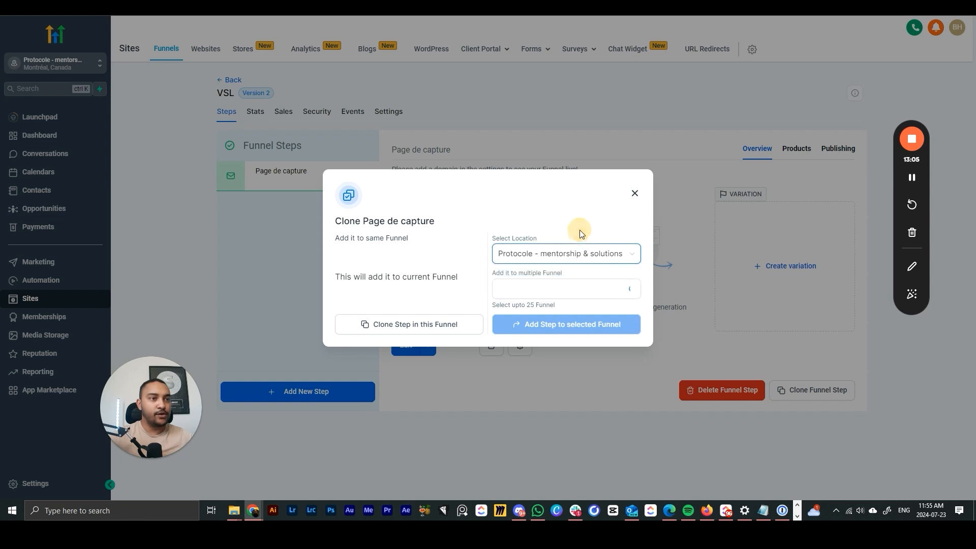
click(560, 290)
click(539, 253)
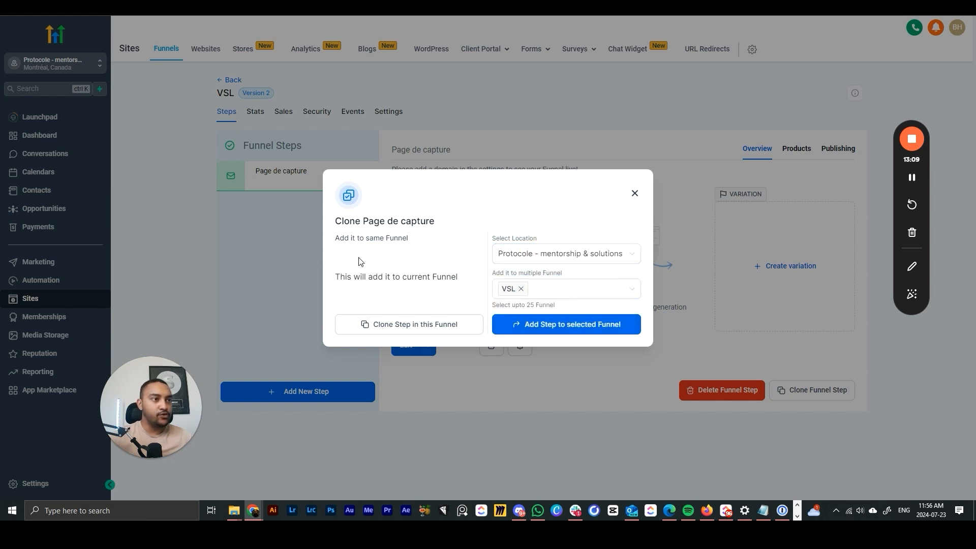
click(634, 196)
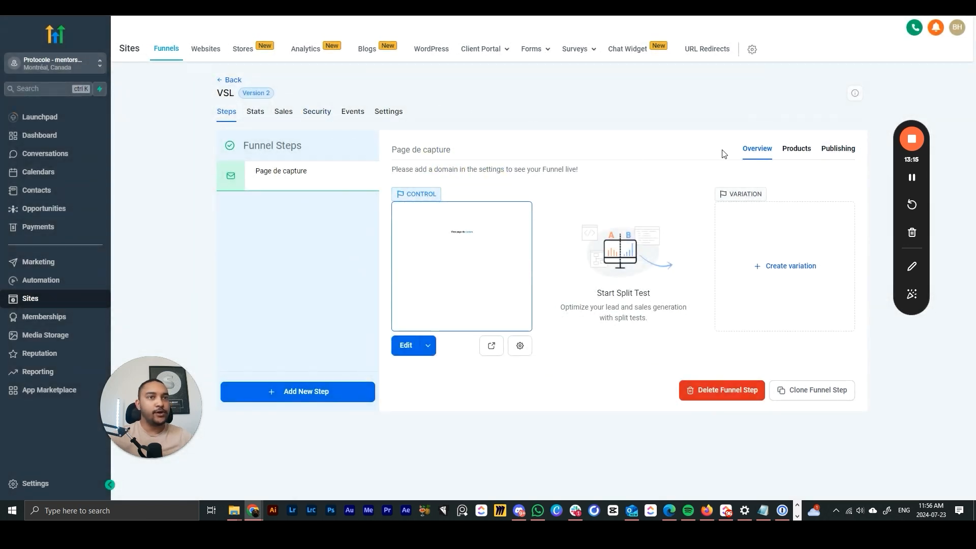
- Review the Page de capture step's Products, Publishing and Overview tabs, then show the funnel Stats
click(792, 152)
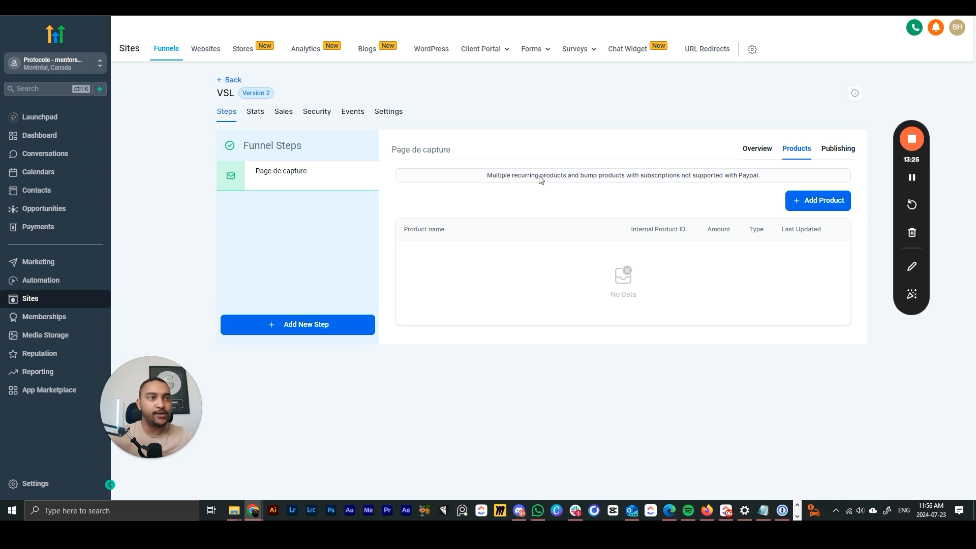
click(829, 153)
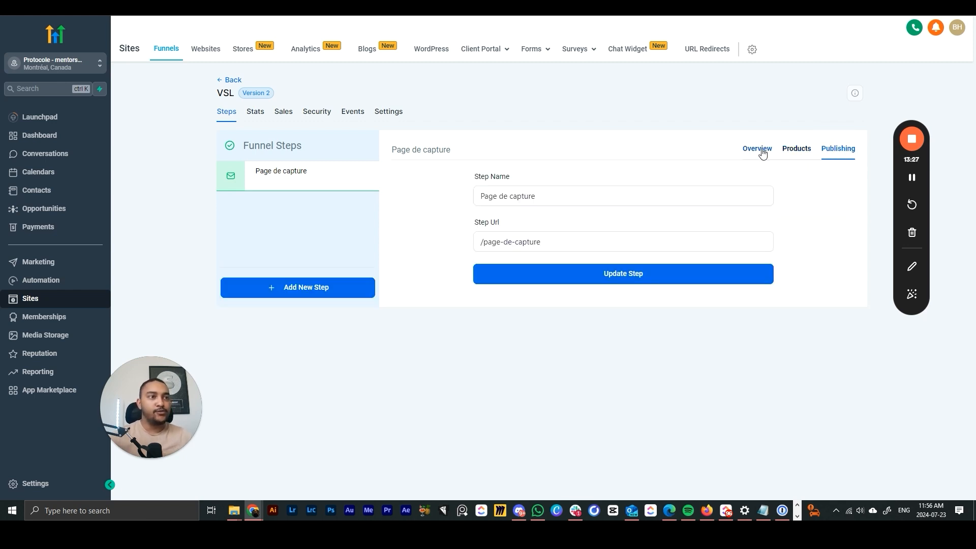
double_click(527, 241)
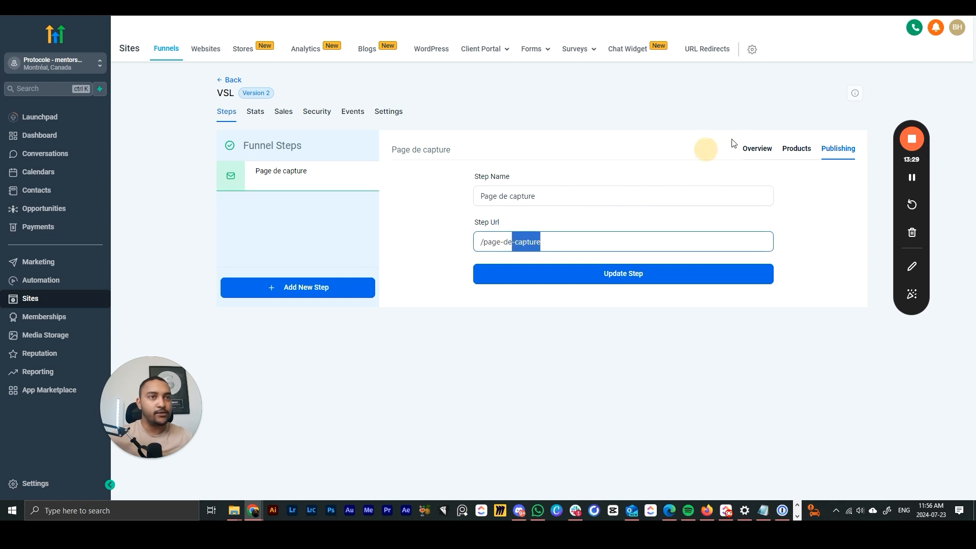
click(758, 149)
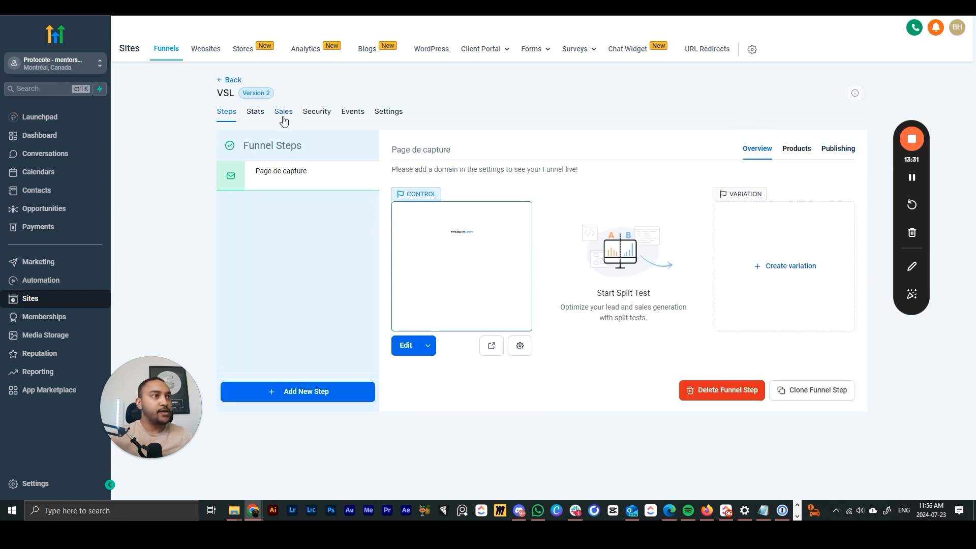
click(251, 117)
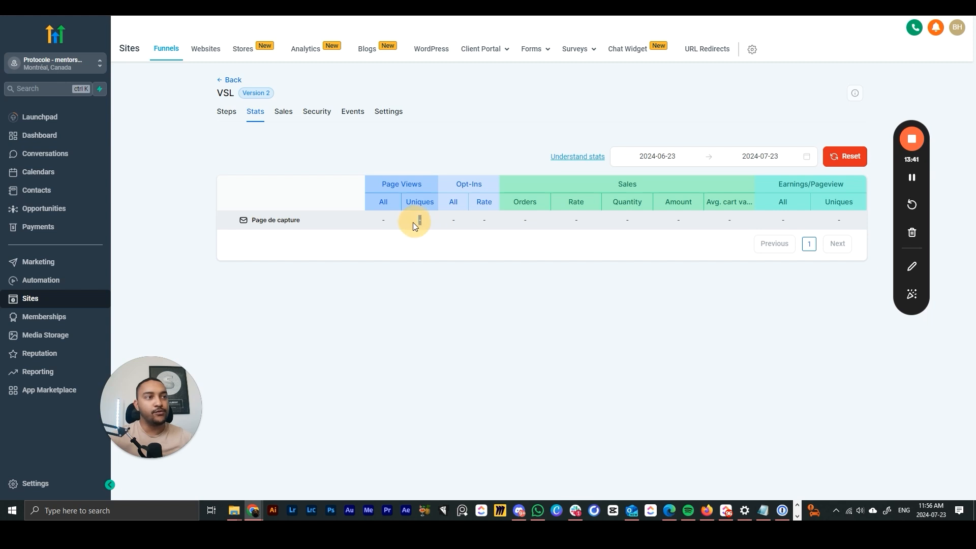
- Set the stats date range from June 1 to July 1, 2024
click(444, 246)
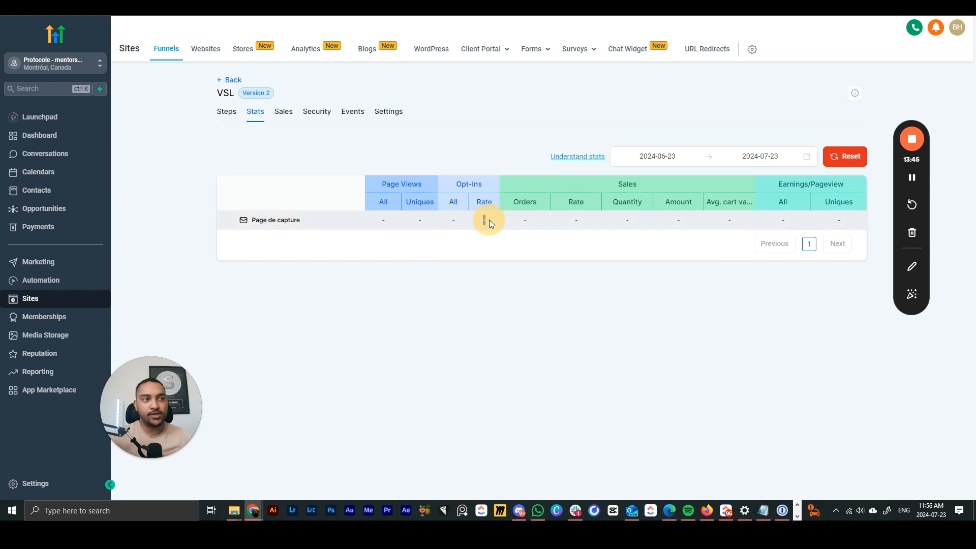
click(508, 263)
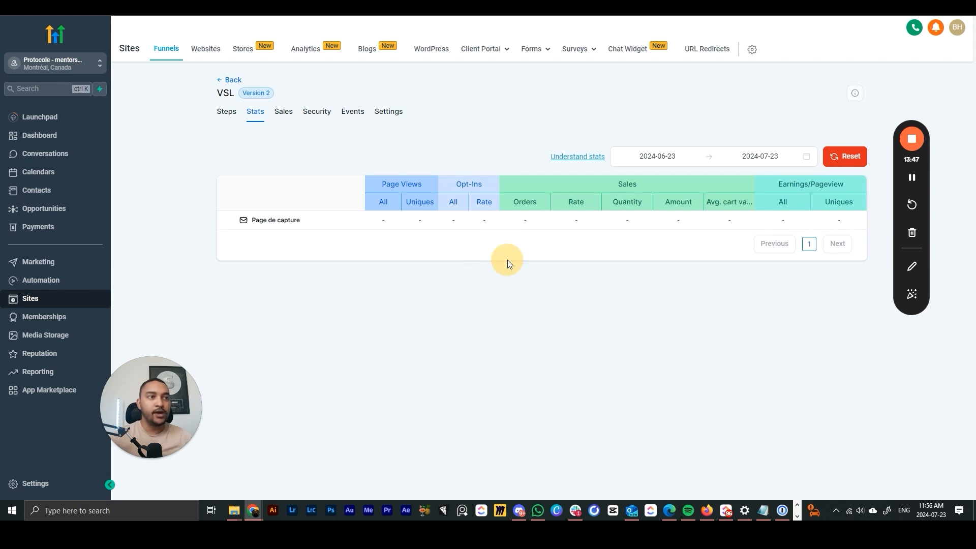
drag(521, 219, 832, 213)
click(635, 254)
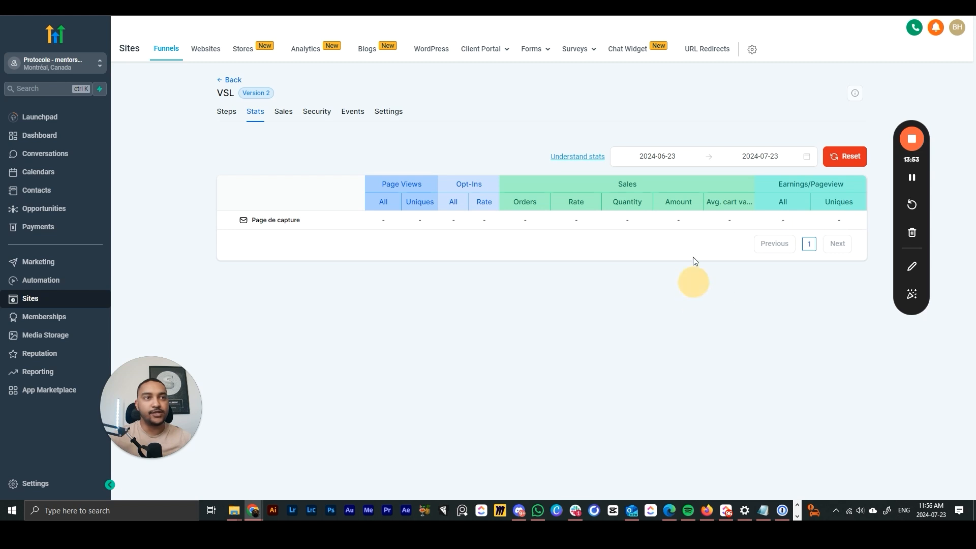
click(658, 156)
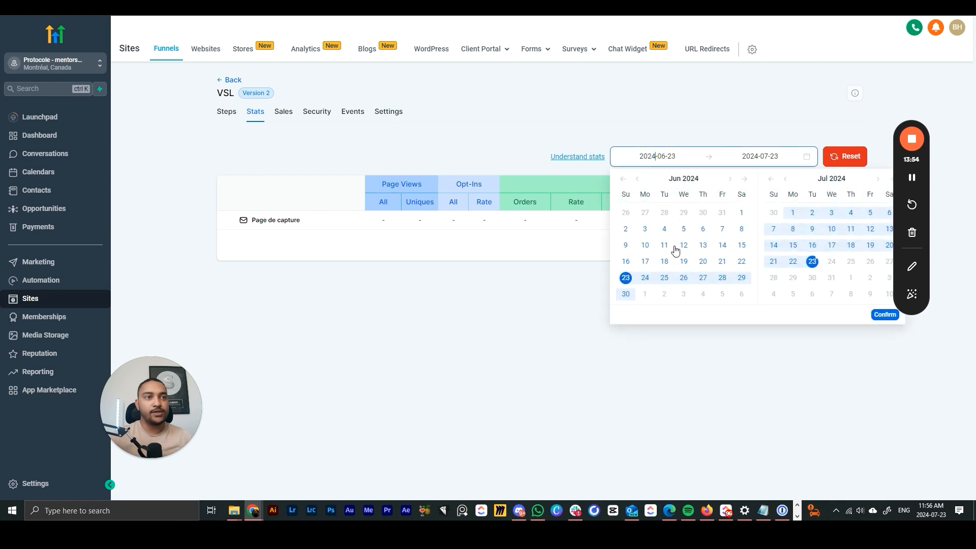
click(742, 213)
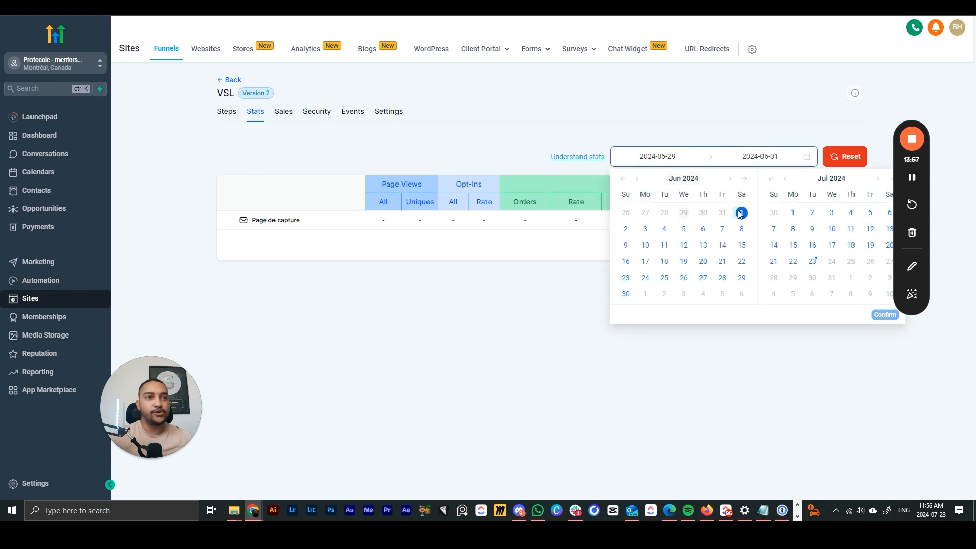
click(793, 212)
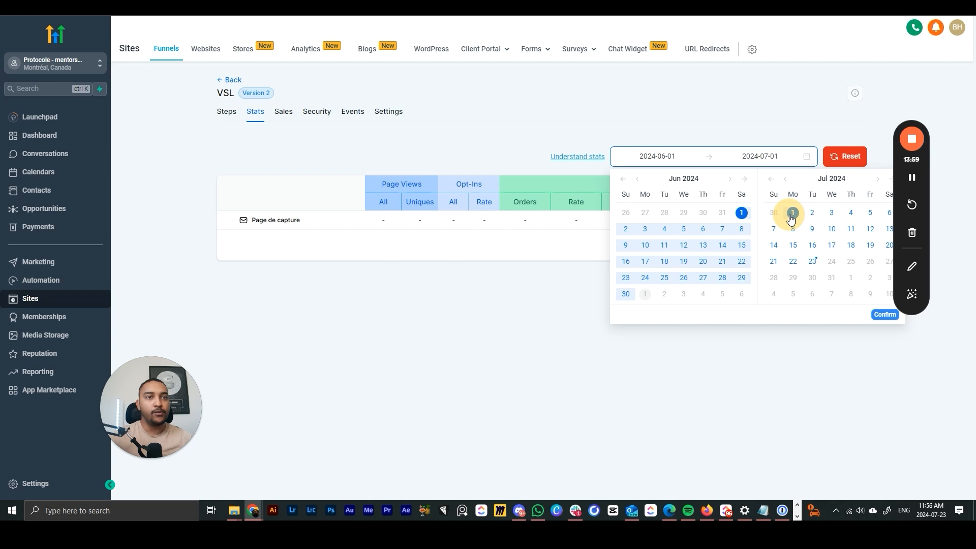
click(880, 315)
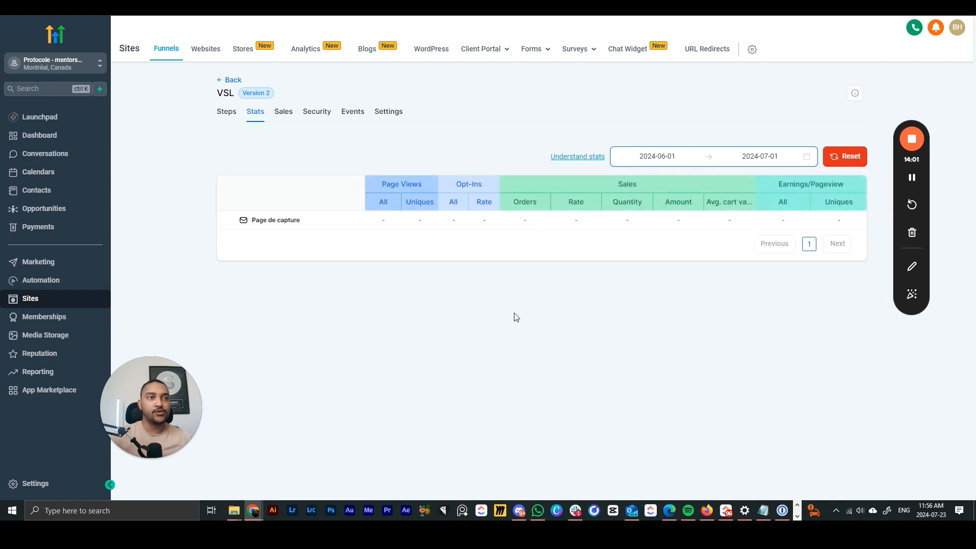
- Look at the funnel's Sales and Security tabs, then show its Settings
click(282, 113)
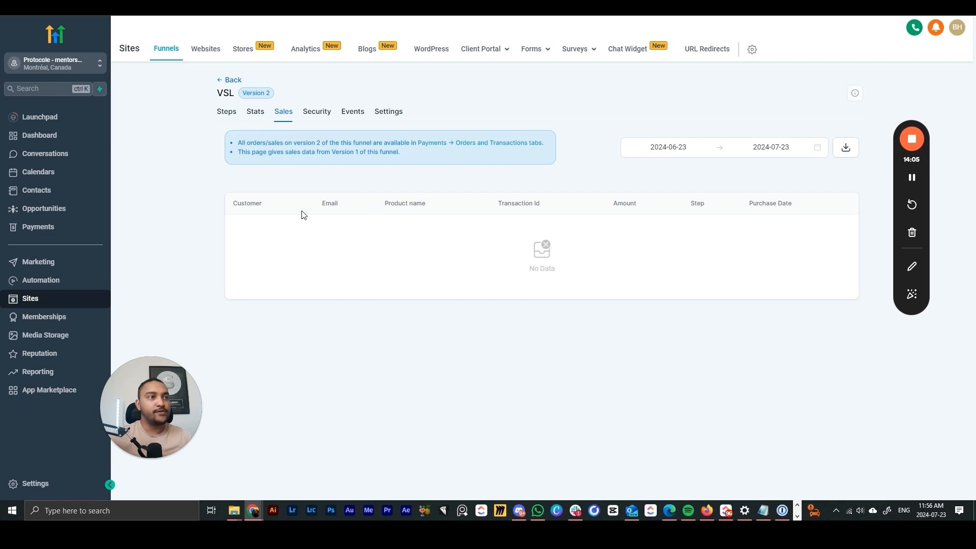
click(320, 116)
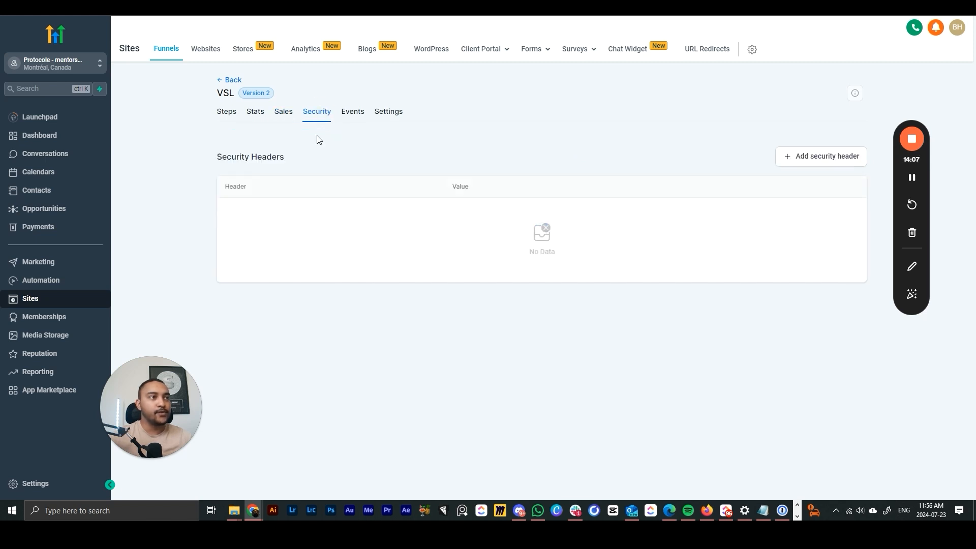
click(387, 112)
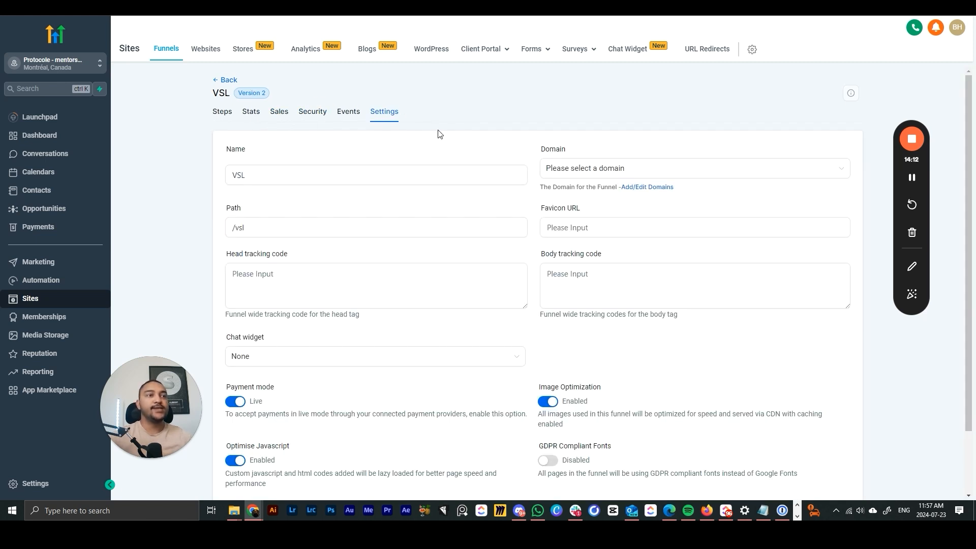
drag(328, 179, 224, 178)
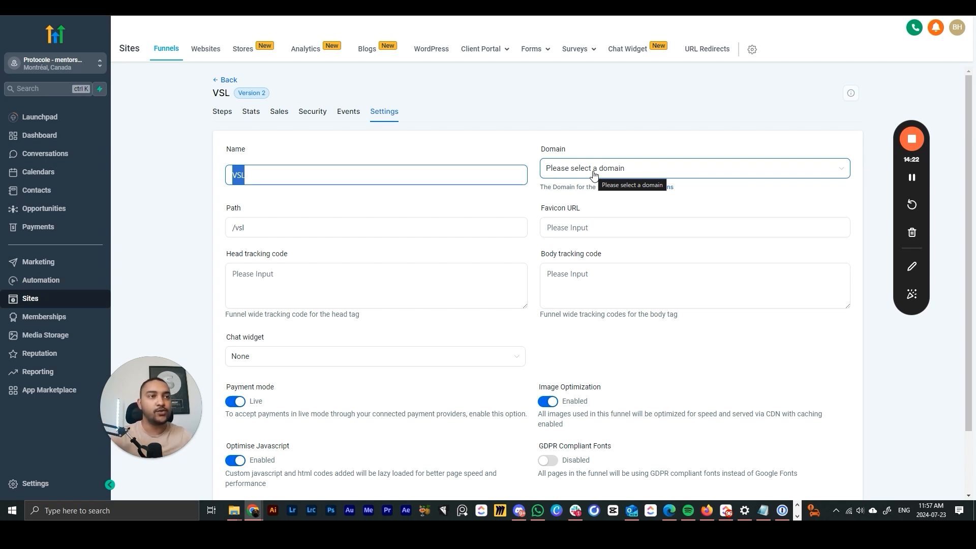
click(725, 136)
click(736, 174)
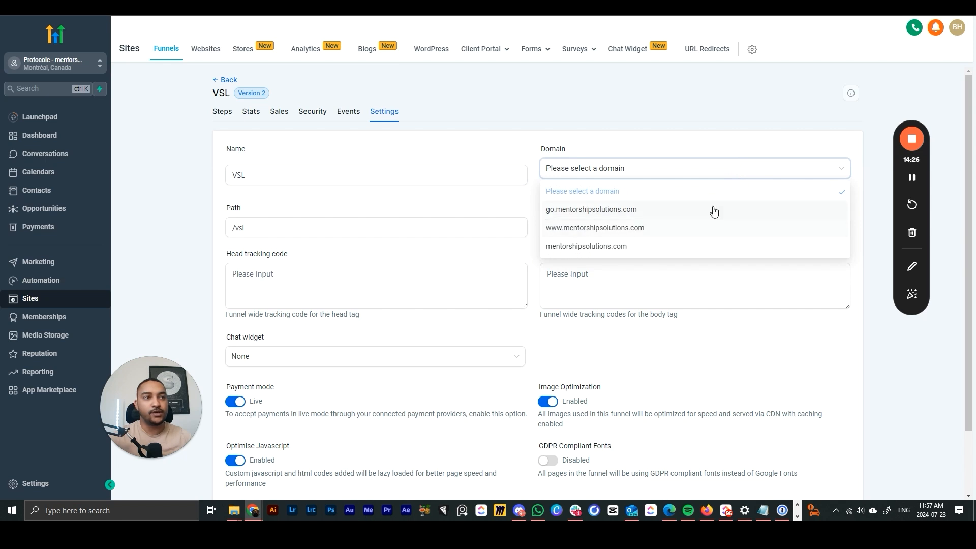
click(625, 228)
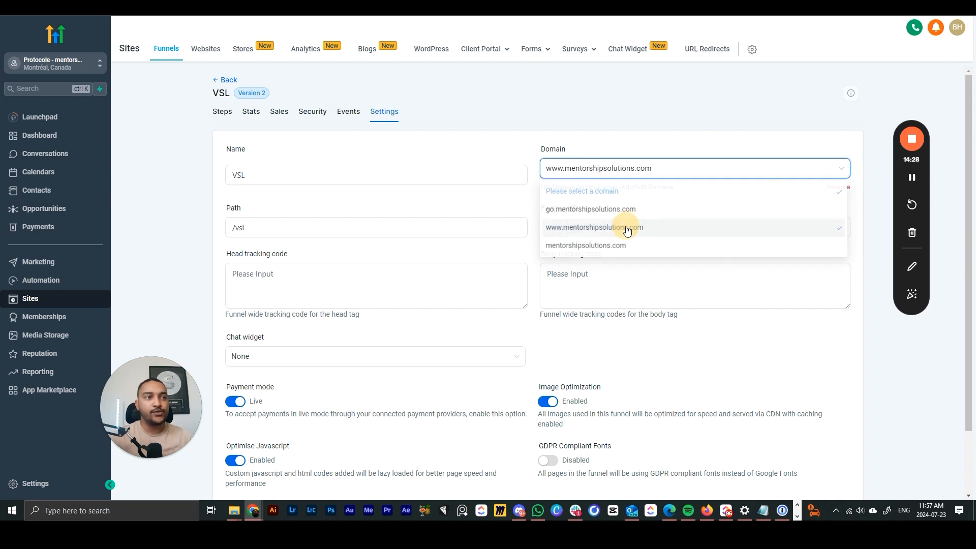
click(753, 141)
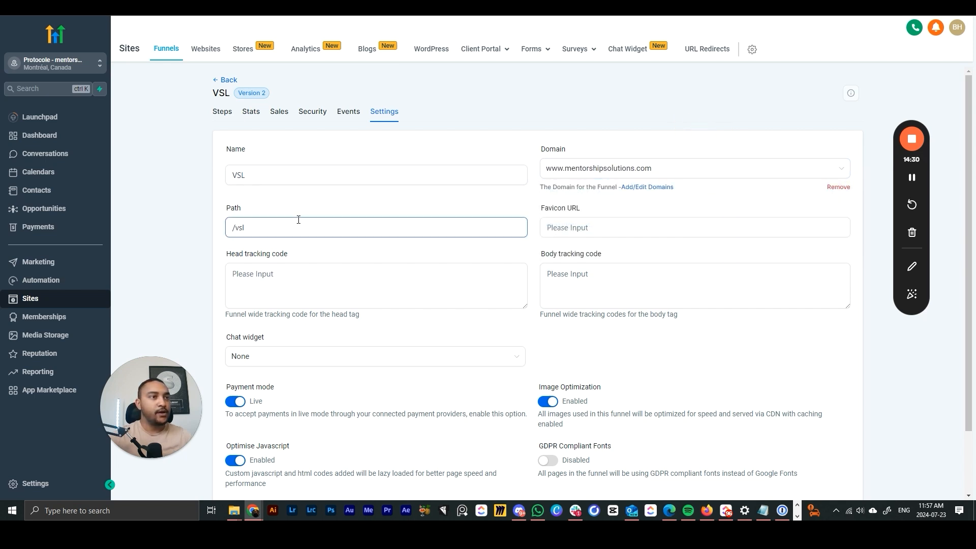
scroll(457, 204, down, 1)
click(569, 177)
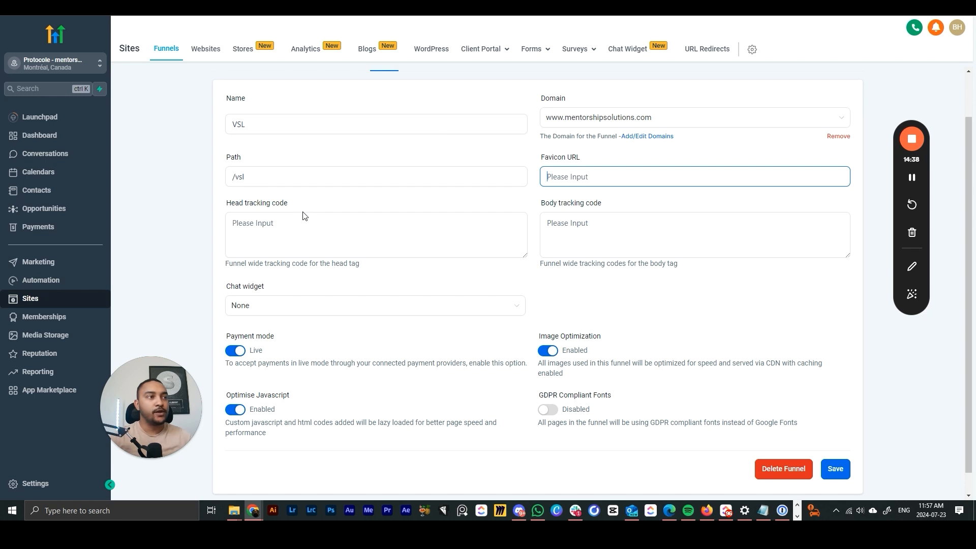
- Enlarge the head tracking code box in the funnel settings
click(310, 229)
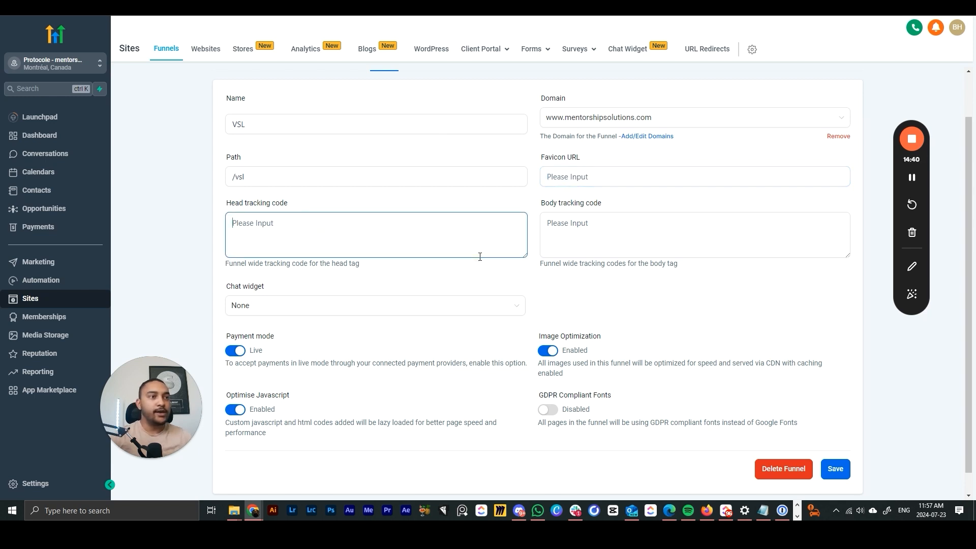
drag(522, 257, 523, 381)
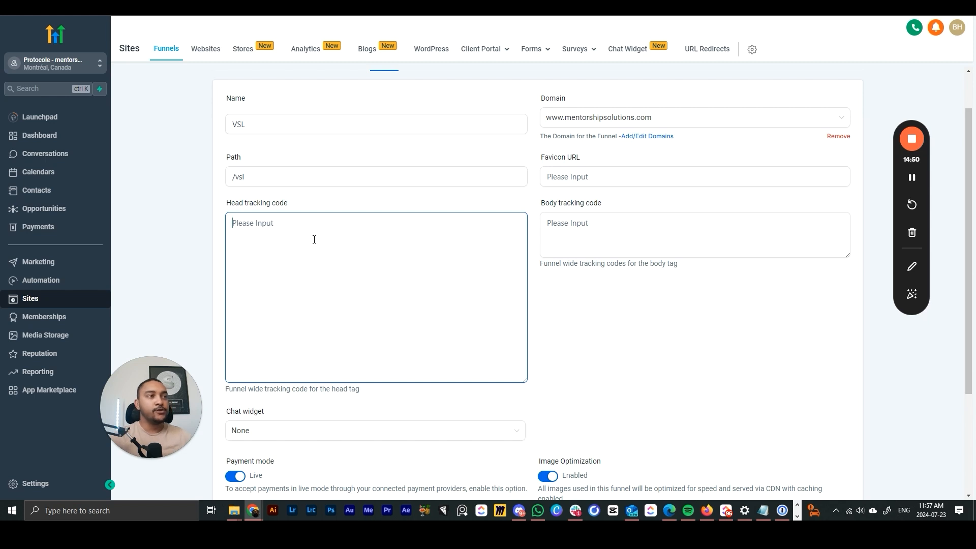
scroll(314, 234, down, 1)
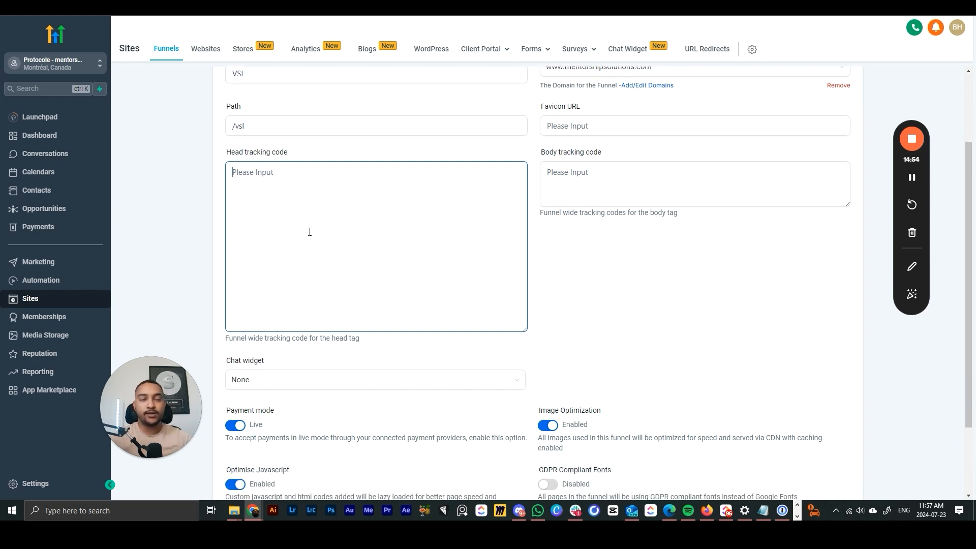
scroll(308, 236, up, 1)
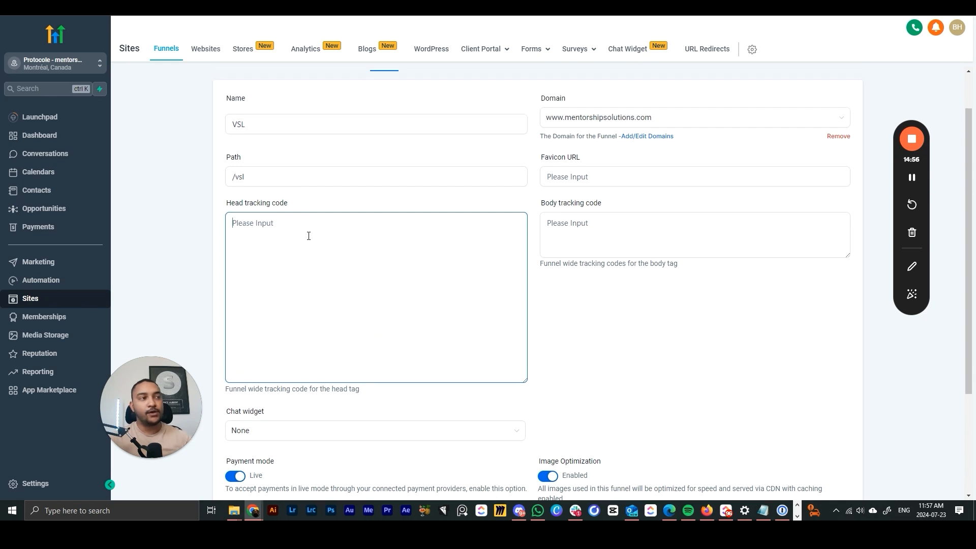
scroll(291, 235, up, 1)
click(226, 111)
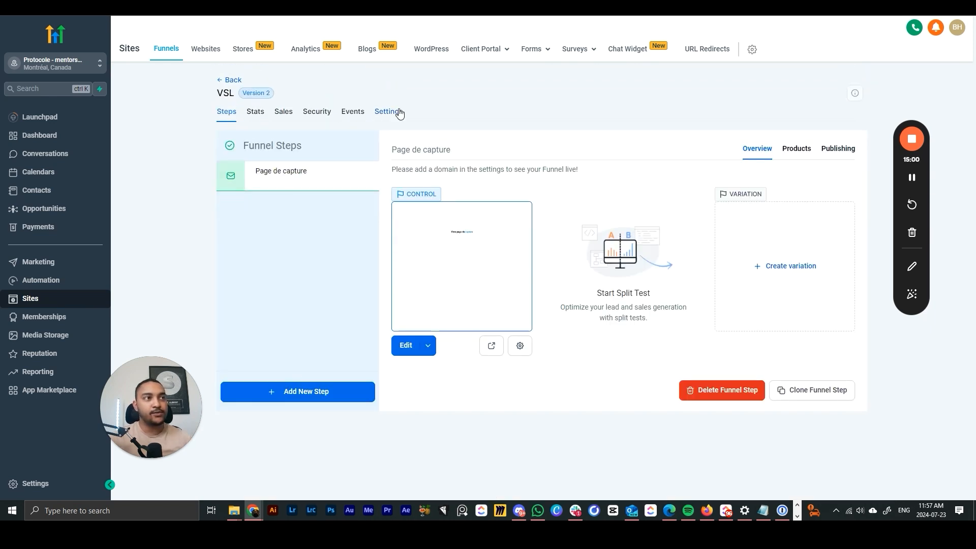
click(389, 112)
- Enlarge the head and body tracking code boxes and save the funnel settings
drag(524, 304, 509, 453)
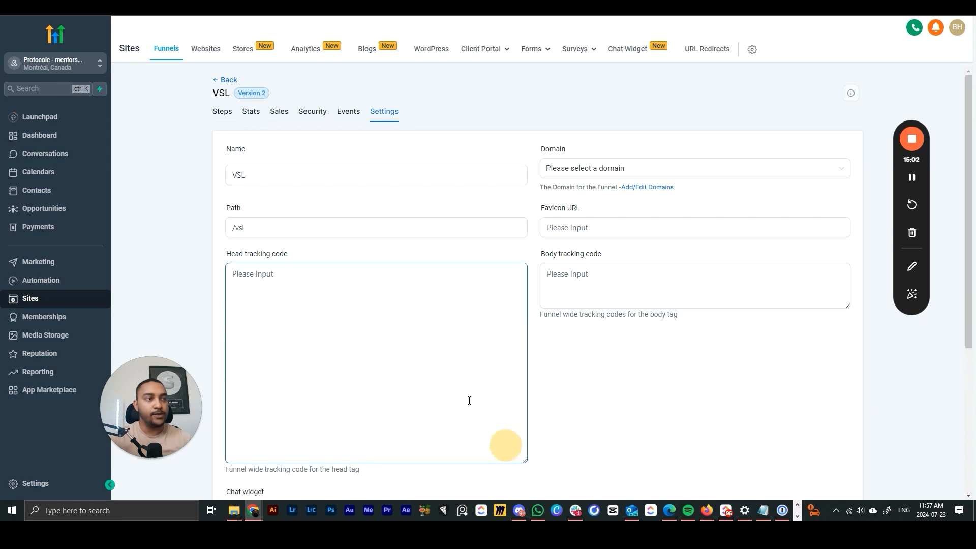
click(361, 303)
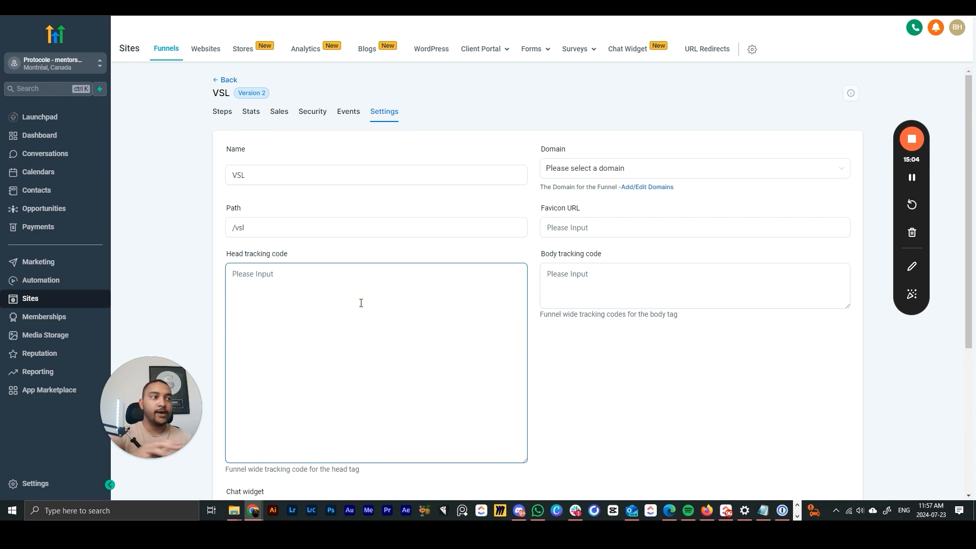
scroll(483, 305, down, 2)
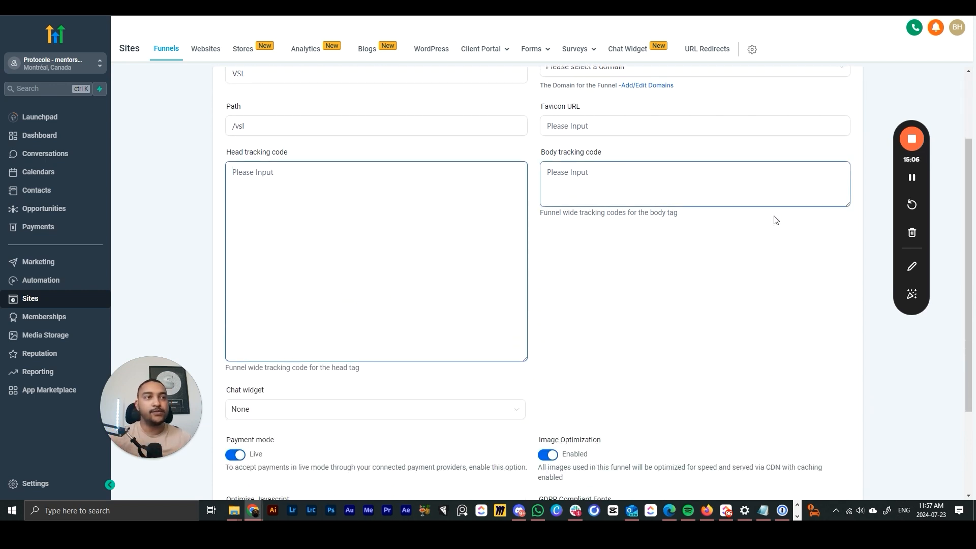
drag(848, 207, 847, 354)
click(615, 193)
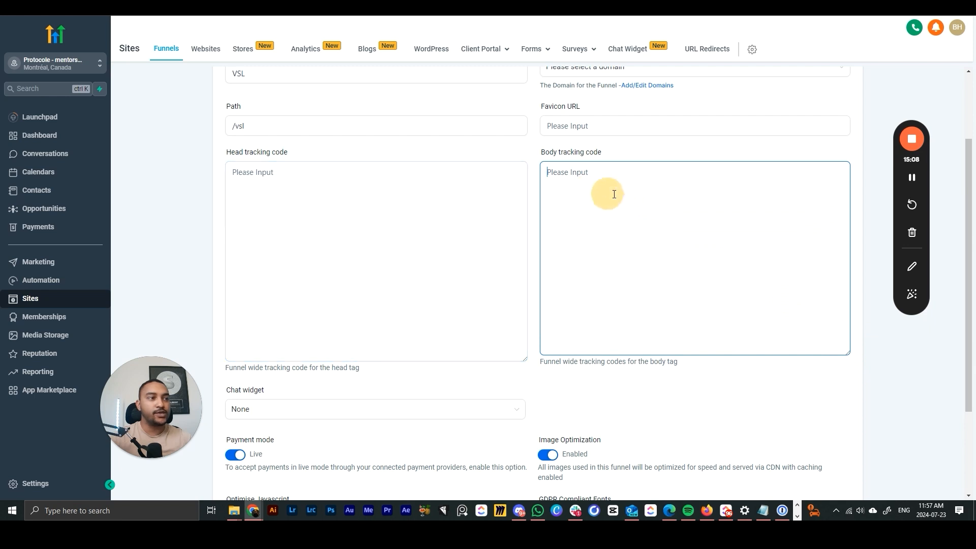
scroll(615, 194, down, 1)
scroll(614, 195, down, 2)
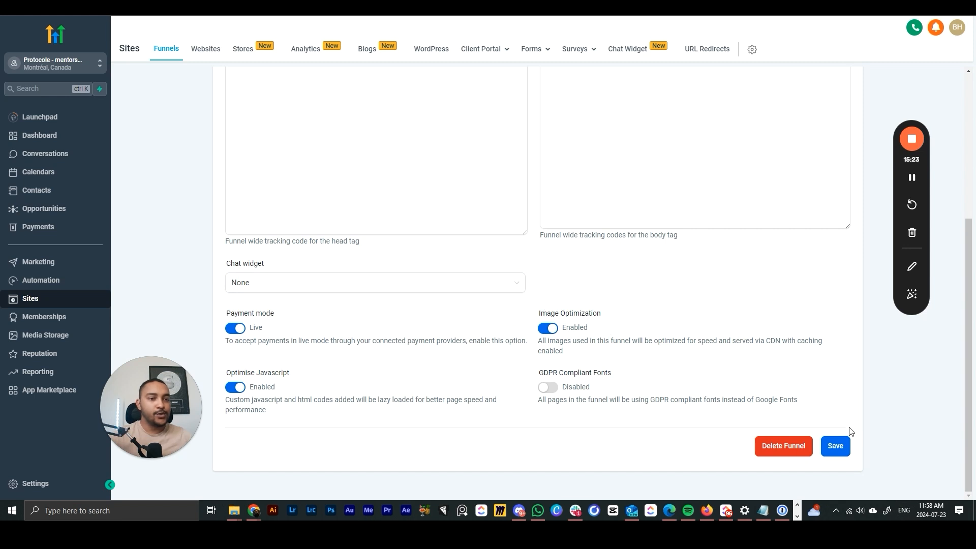
click(836, 446)
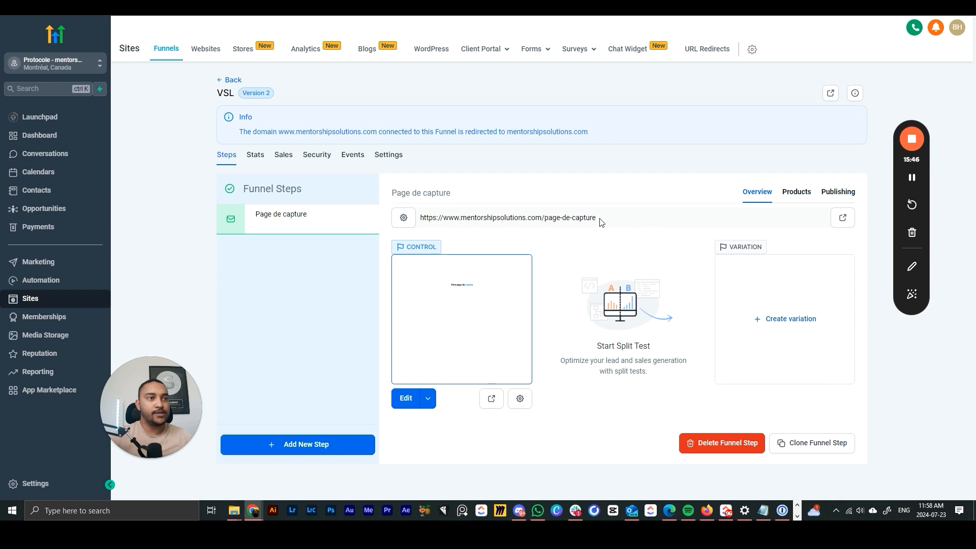
- Replace the capture step's URL path page-de-capture with /inscription and update the step
drag(600, 222, 542, 222)
click(579, 218)
drag(608, 222, 528, 222)
click(546, 242)
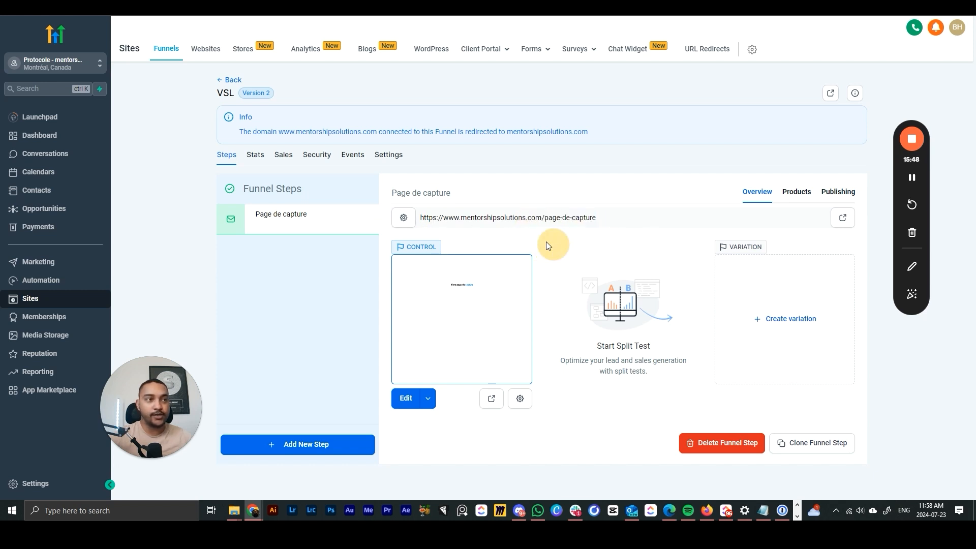
click(404, 219)
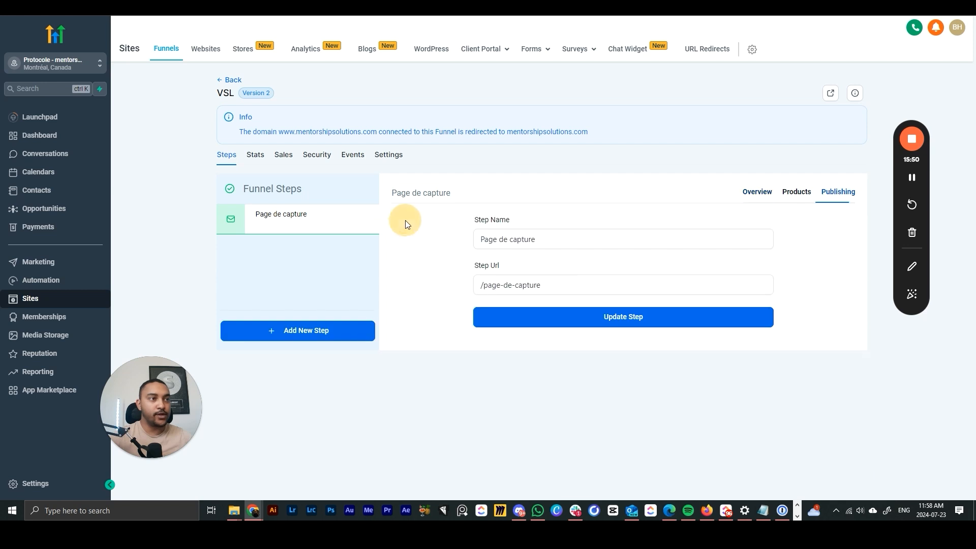
drag(544, 288, 483, 285)
text(INSCRIP)
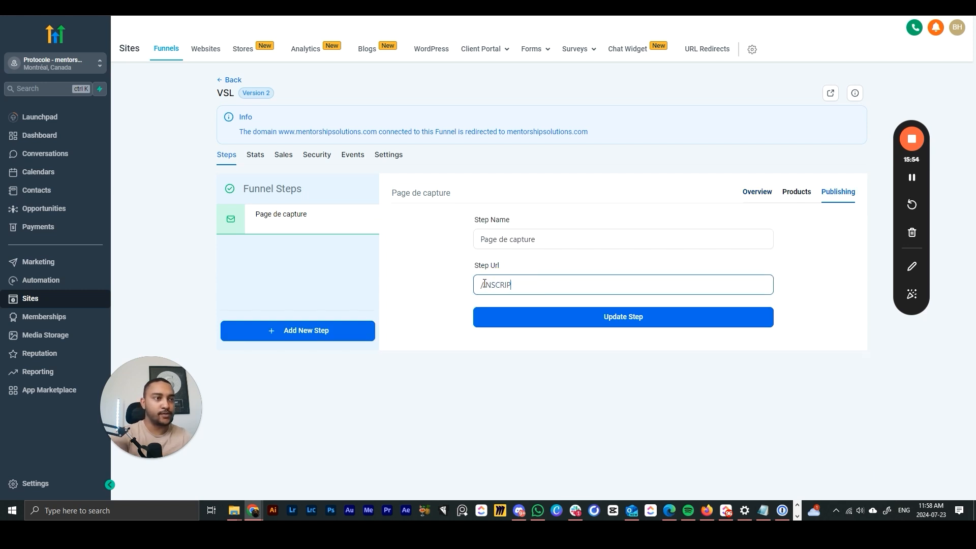
key(BackSpace)
key(BackSpace)
key(BackSpace)
text(inscription)
click(561, 316)
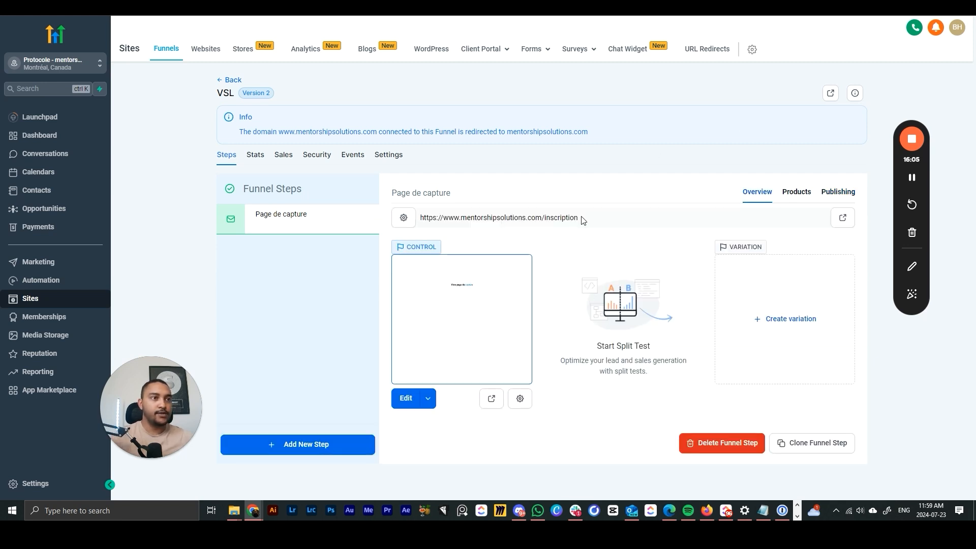
drag(583, 220, 448, 218)
drag(582, 219, 420, 217)
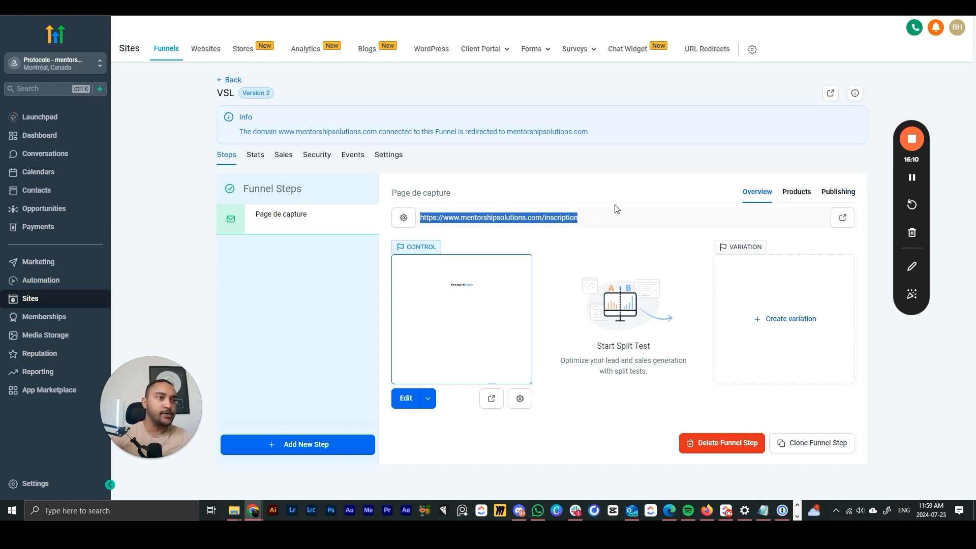
click(616, 206)
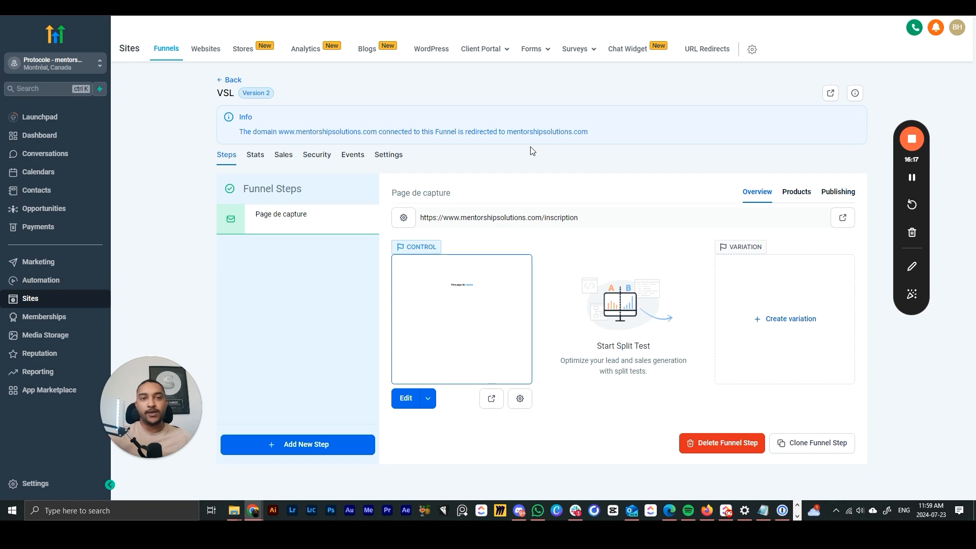
drag(586, 218, 402, 218)
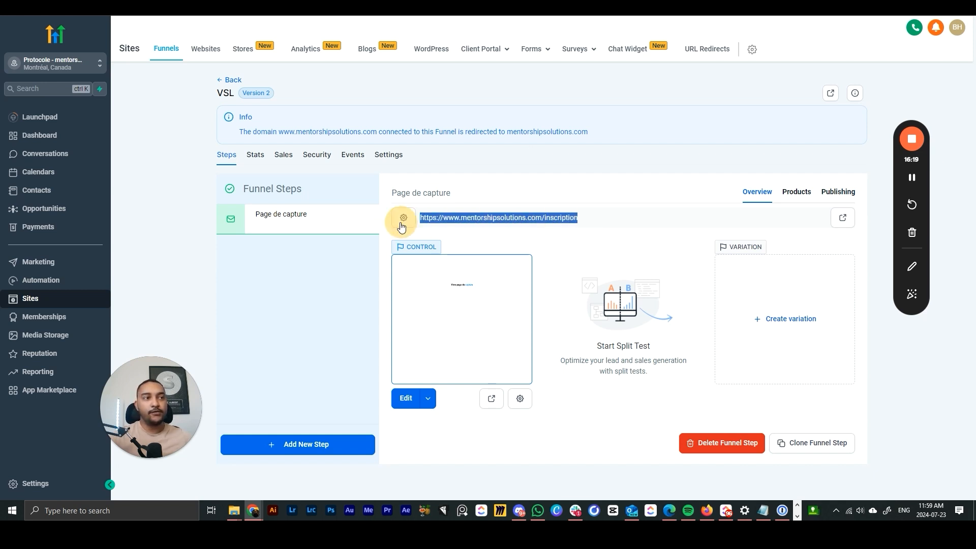
click(568, 190)
drag(604, 213, 556, 192)
click(555, 192)
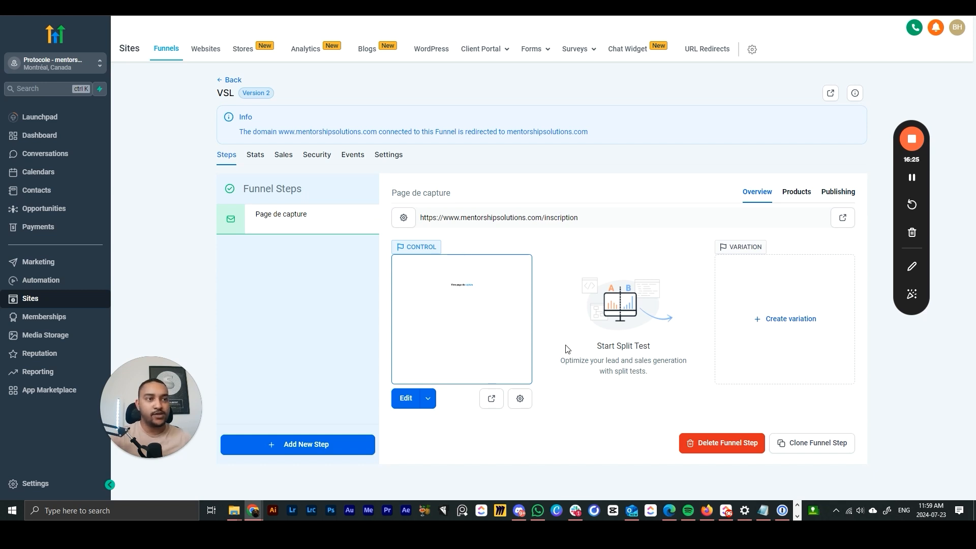
- Create a variation by duplicating the control capture page, then publish it
click(783, 323)
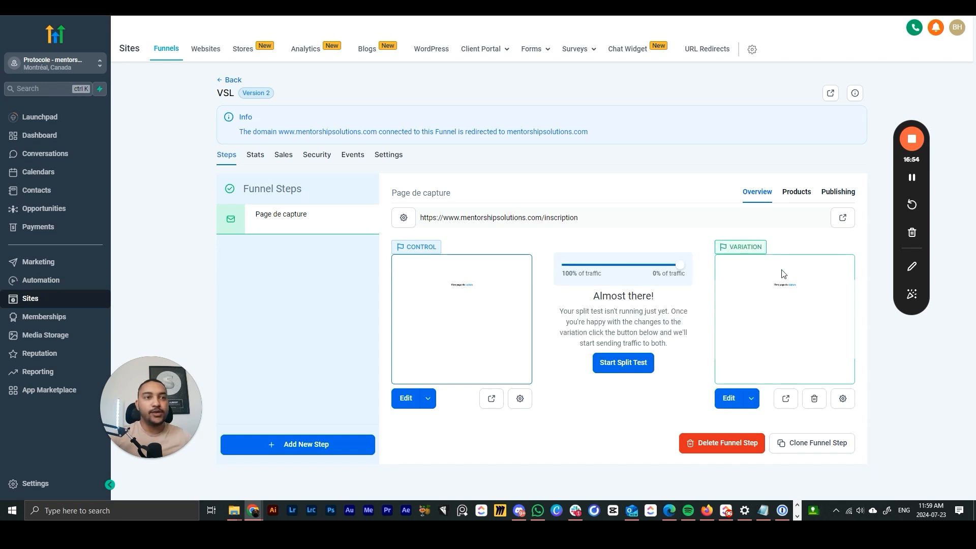
click(730, 402)
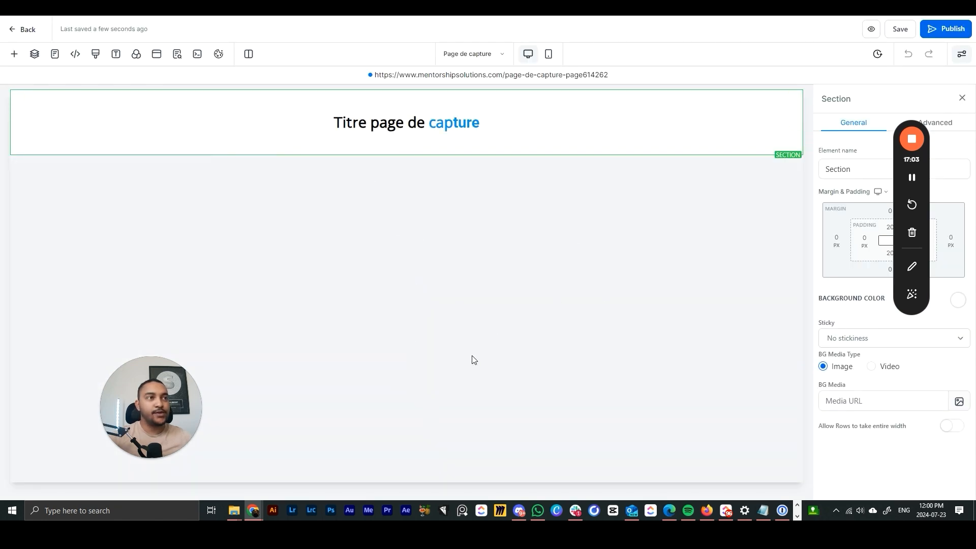
click(947, 29)
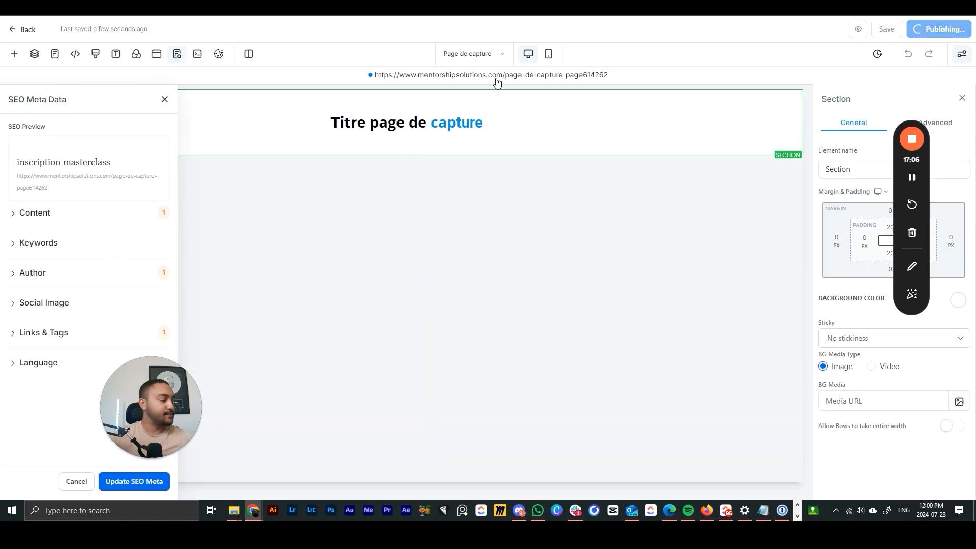
click(22, 29)
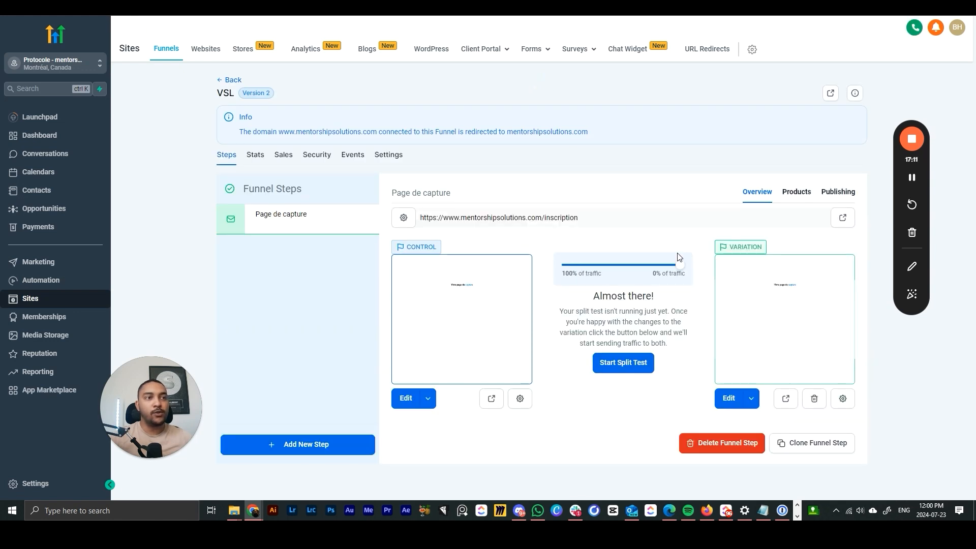
- Set the control page's path to /inscription-a and update the page
drag(587, 220, 416, 221)
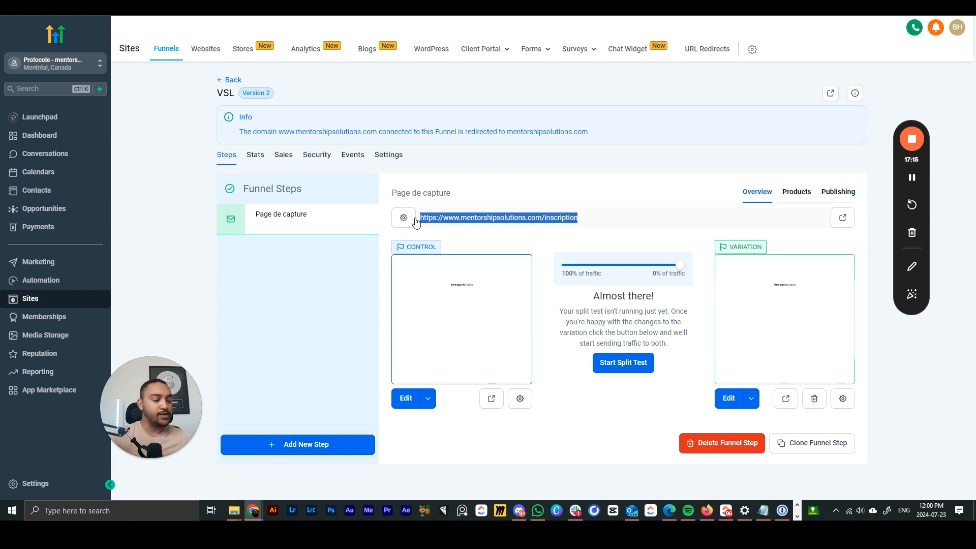
click(521, 399)
drag(449, 304, 373, 303)
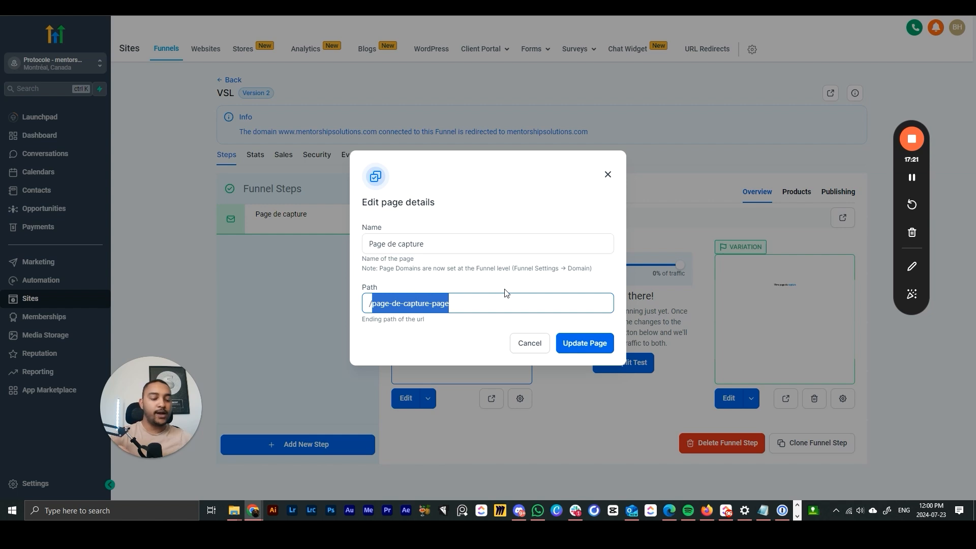
text(inscriptiona)
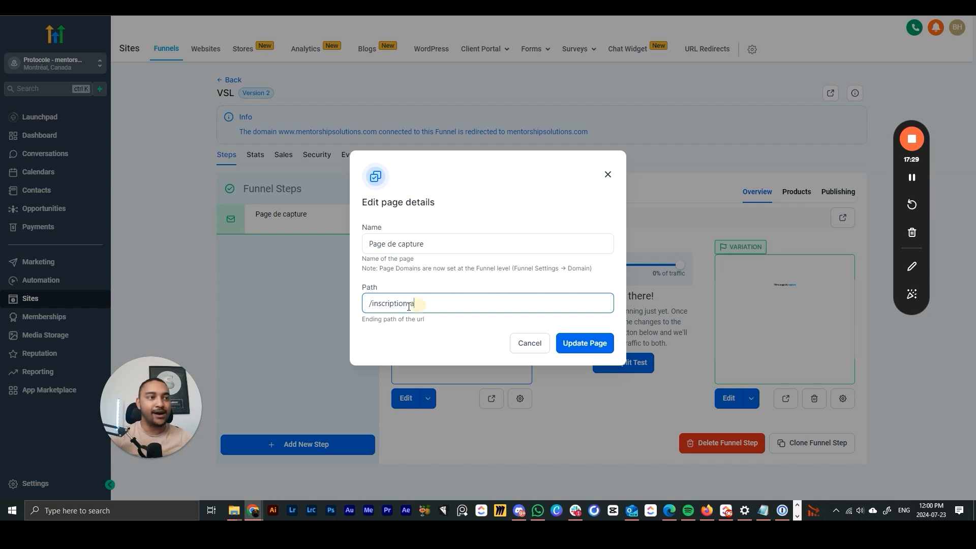
drag(415, 304, 374, 304)
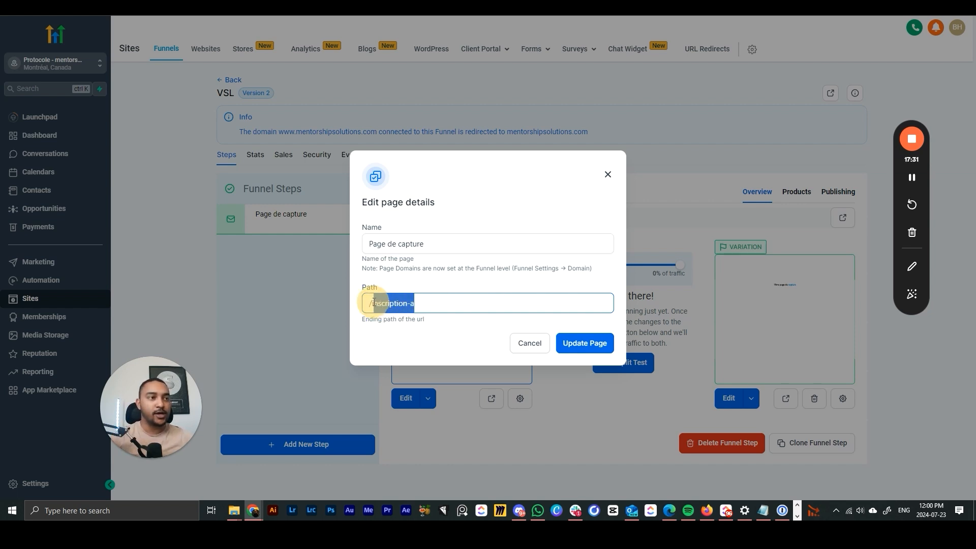
click(593, 343)
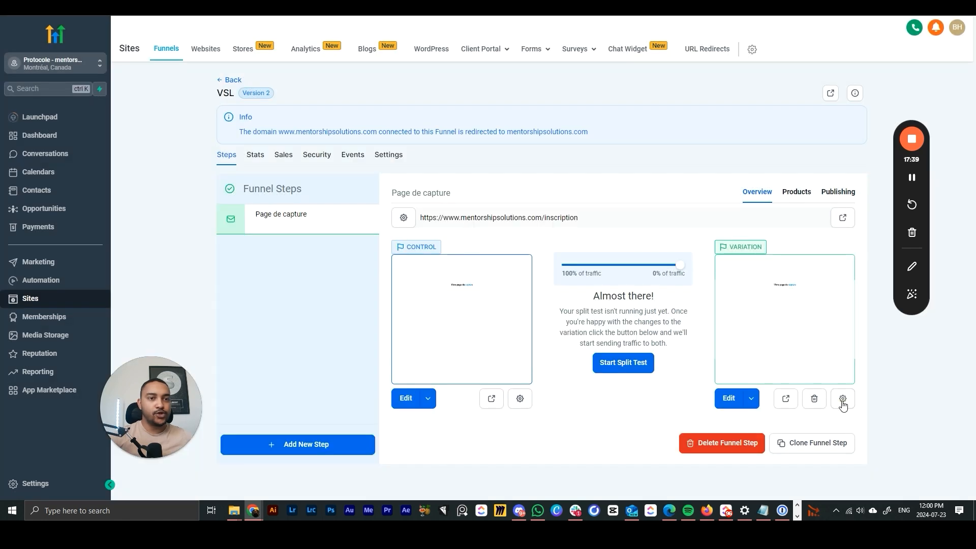
- Set the variation page's path to /inscription-b and update the page
click(843, 398)
click(495, 303)
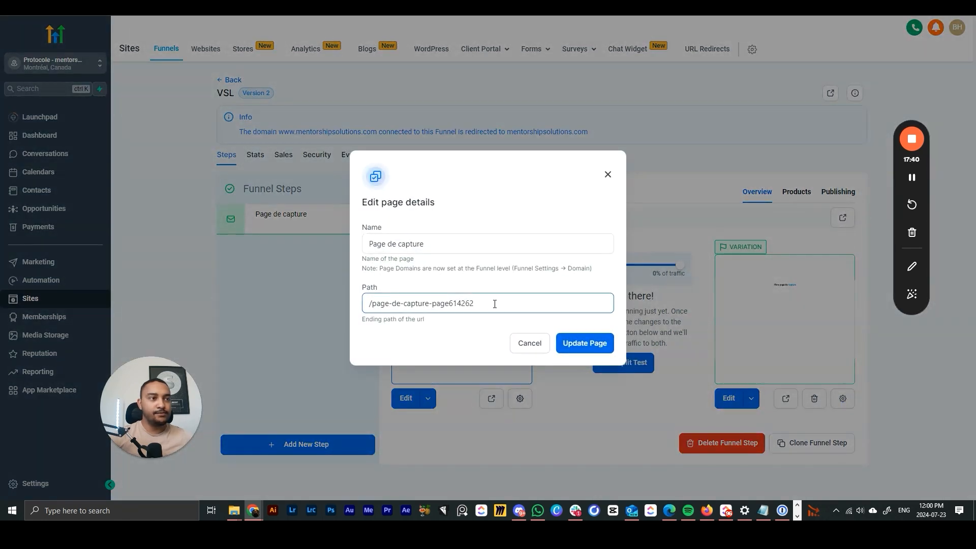
drag(467, 302, 373, 300)
text(inscription-a)
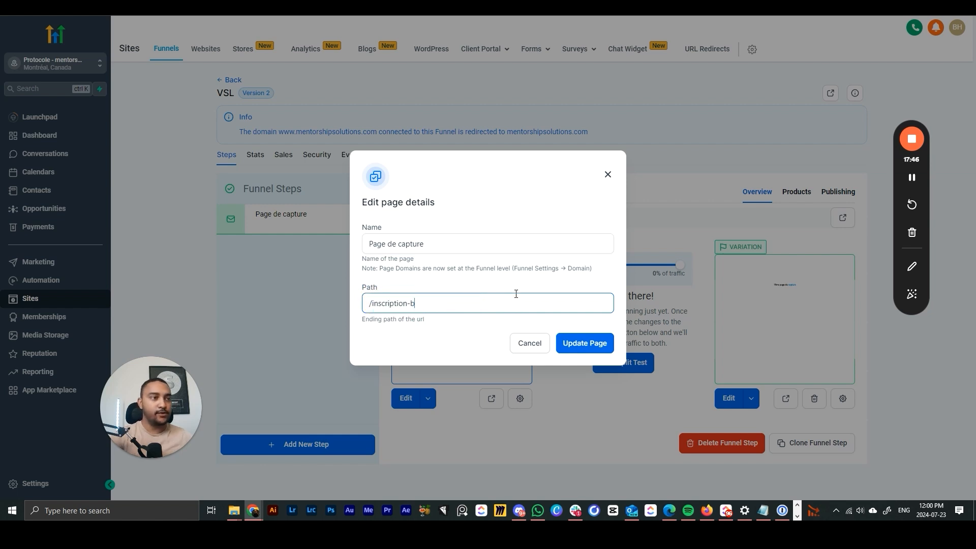
click(581, 341)
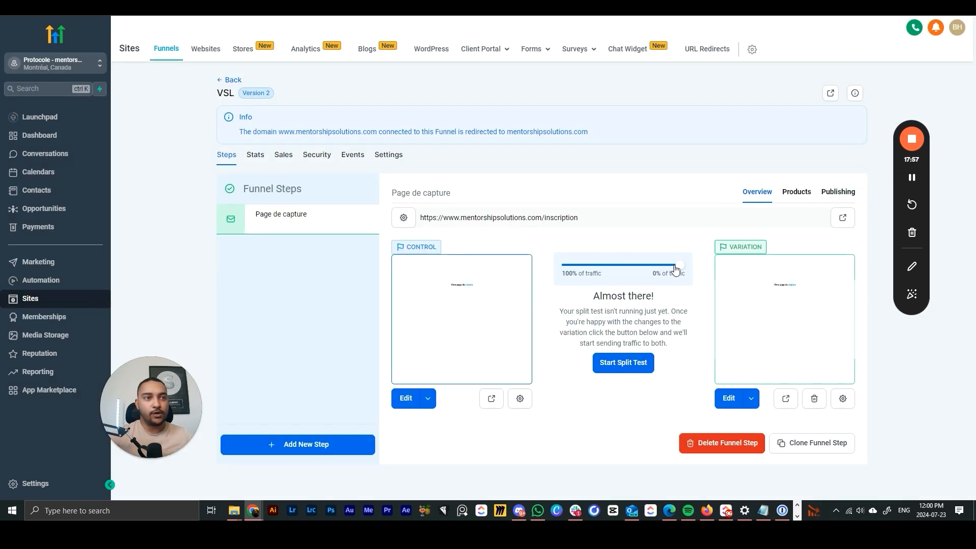
- Start the split test at a 50/50 traffic split, then go to Forms > Builder
drag(675, 269, 616, 297)
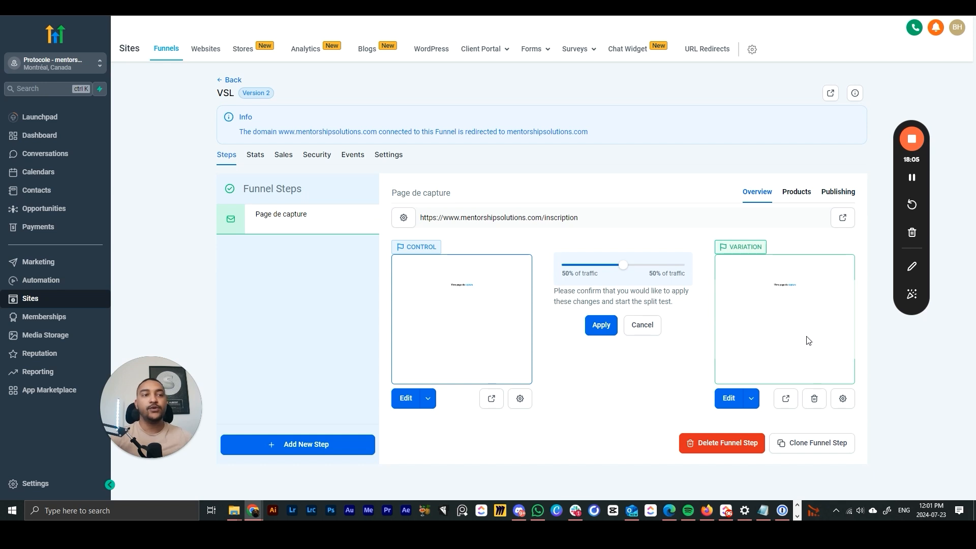
click(601, 325)
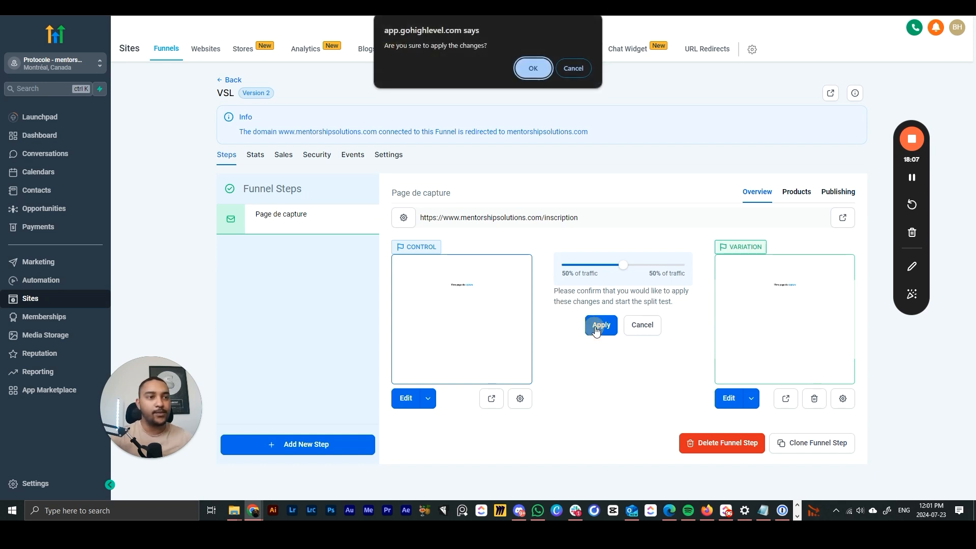
click(527, 68)
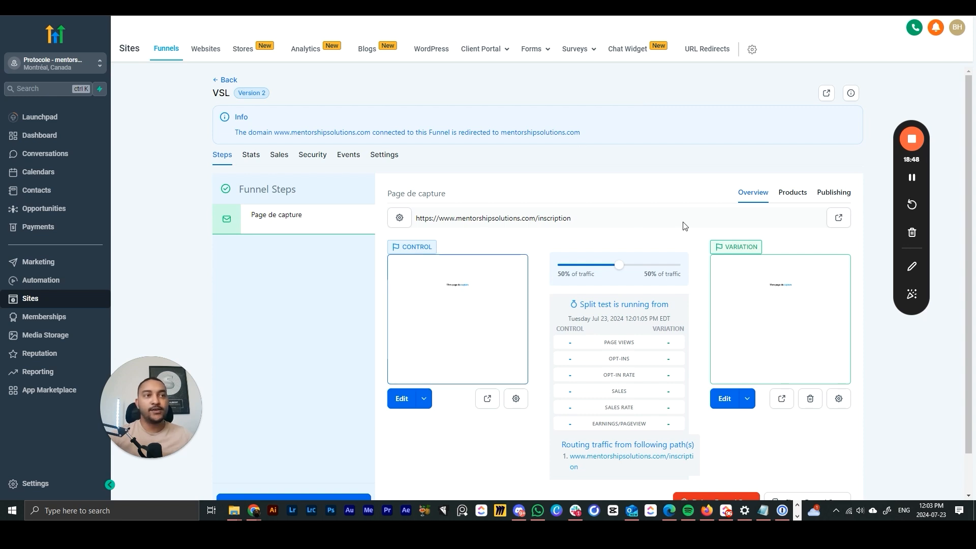
mouse_move(530, 55)
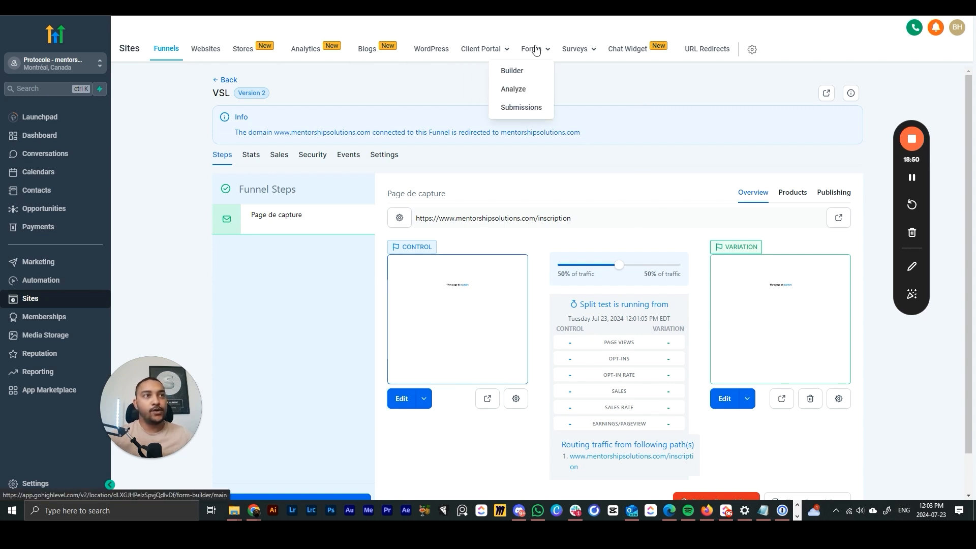
click(518, 71)
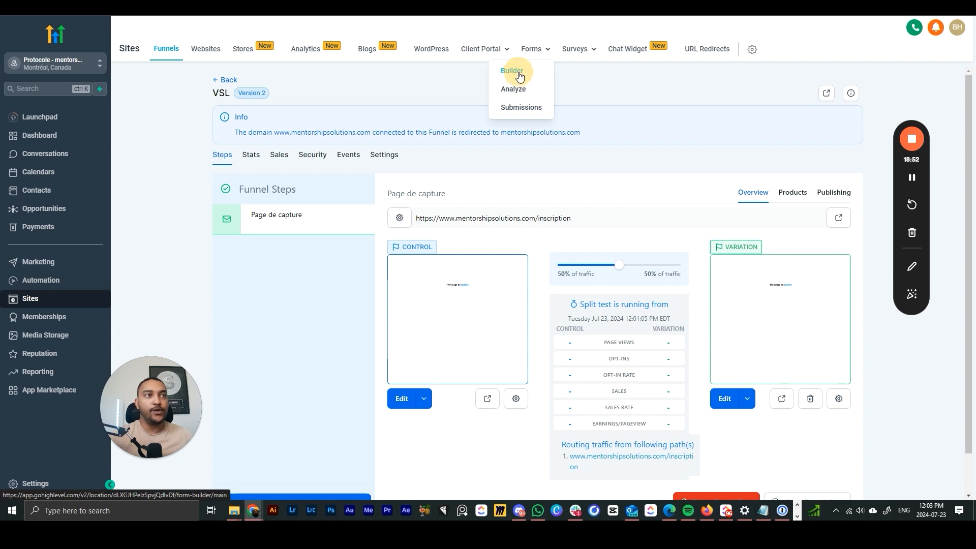
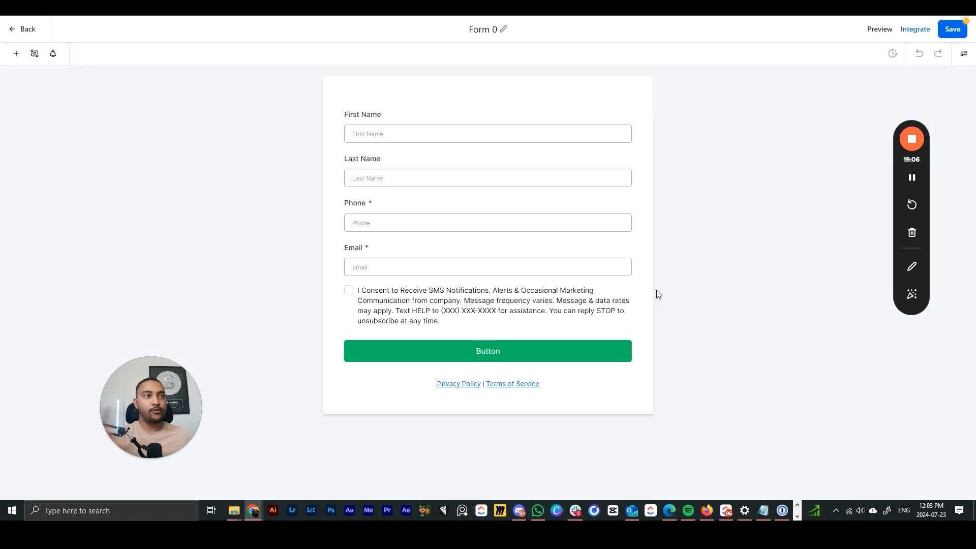
- Rename the form from Form 0 to VSL
click(503, 32)
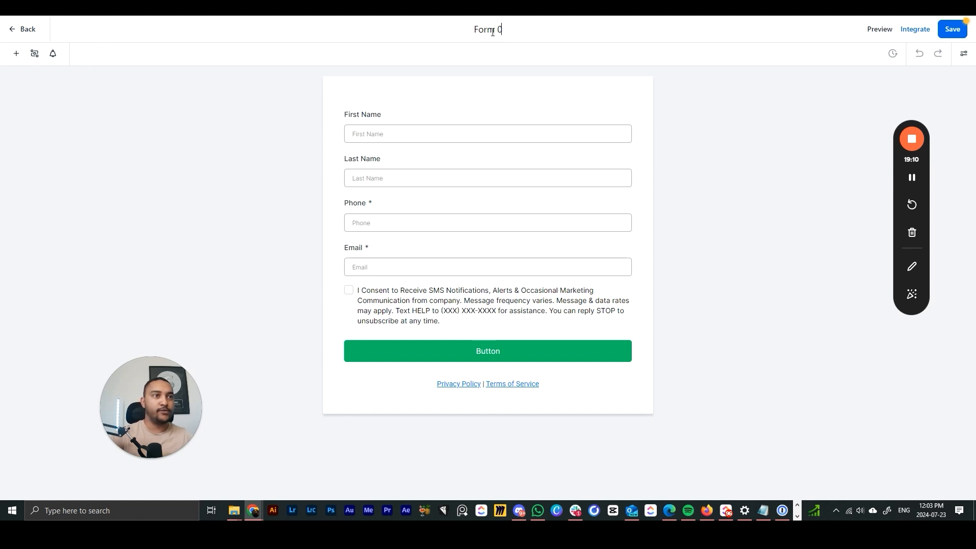
key(BackSpace)
key(BackSpace)
key(BackSpace)
key(BackSpace)
key(BackSpace)
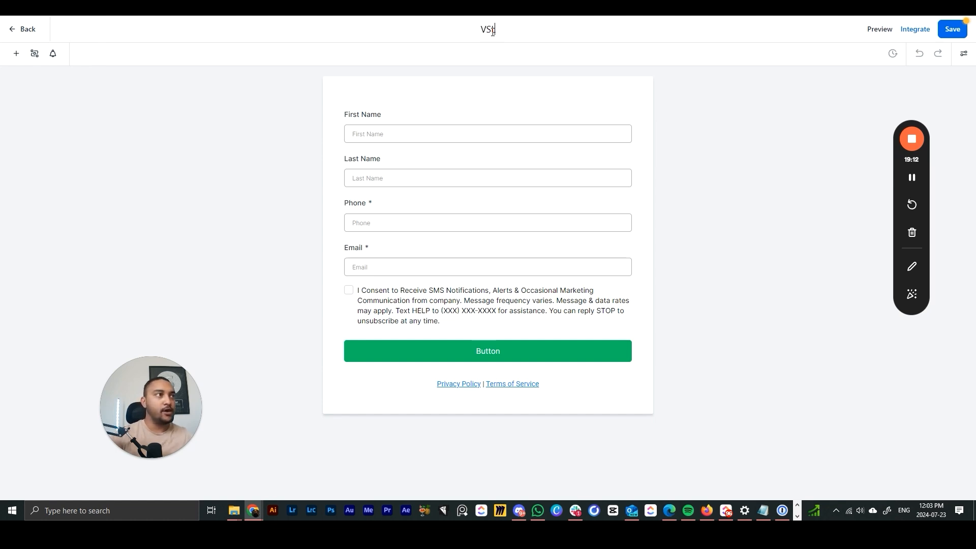
click(234, 153)
drag(898, 181, 936, 380)
- Make the First Name field required, with label and placeholder Prénom
click(436, 128)
click(807, 325)
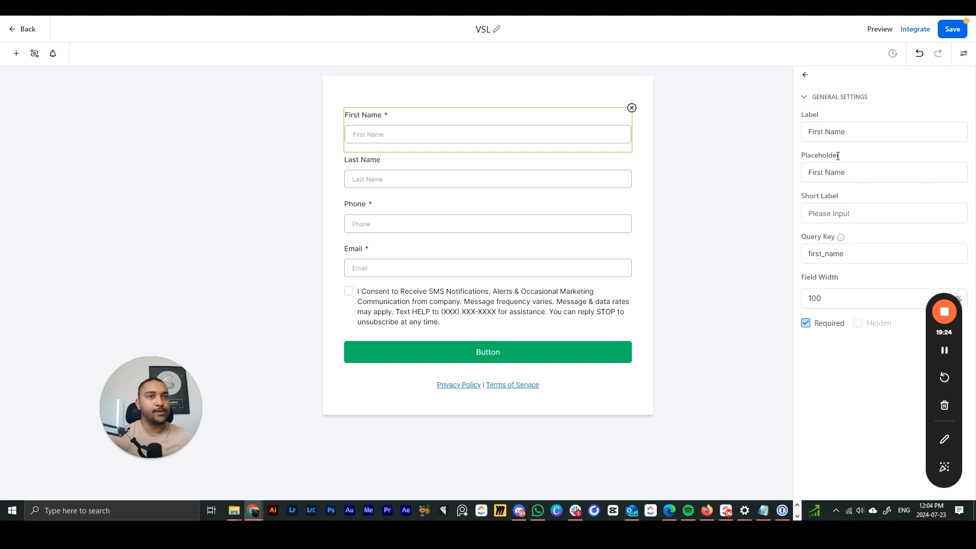
triple_click(837, 132)
text(Prnom)
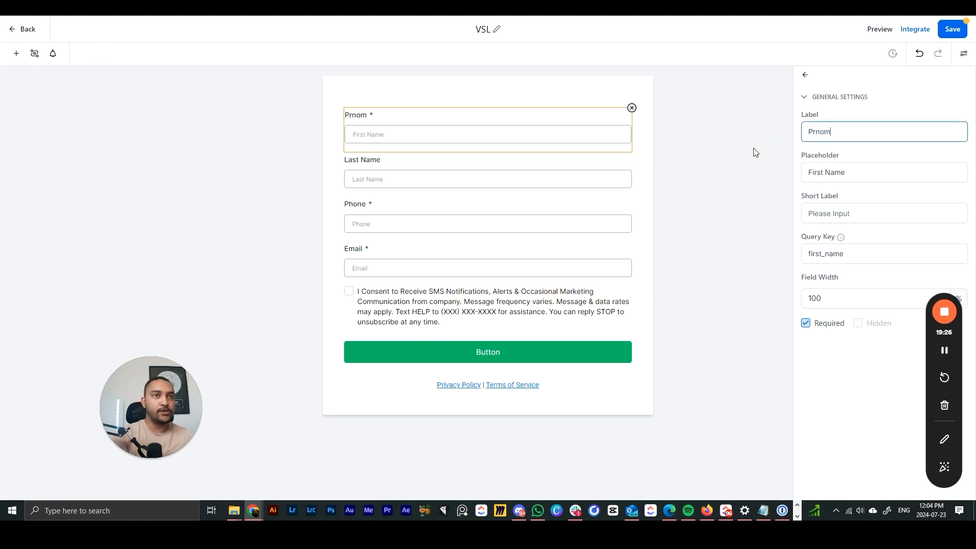
key(BackSpace)
key(BackSpace)
key(BackSpace)
text(énom)
key(Tab)
text(P)
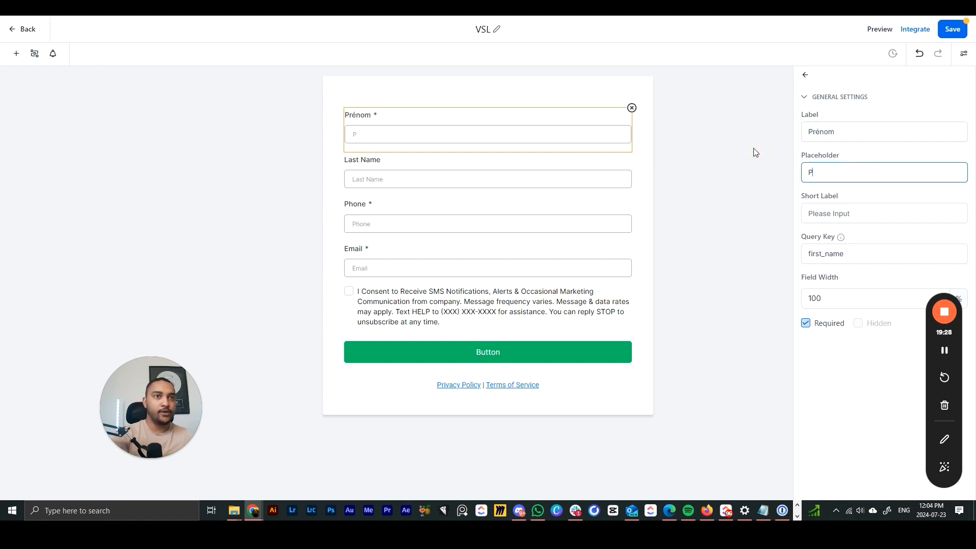
text(rénom)
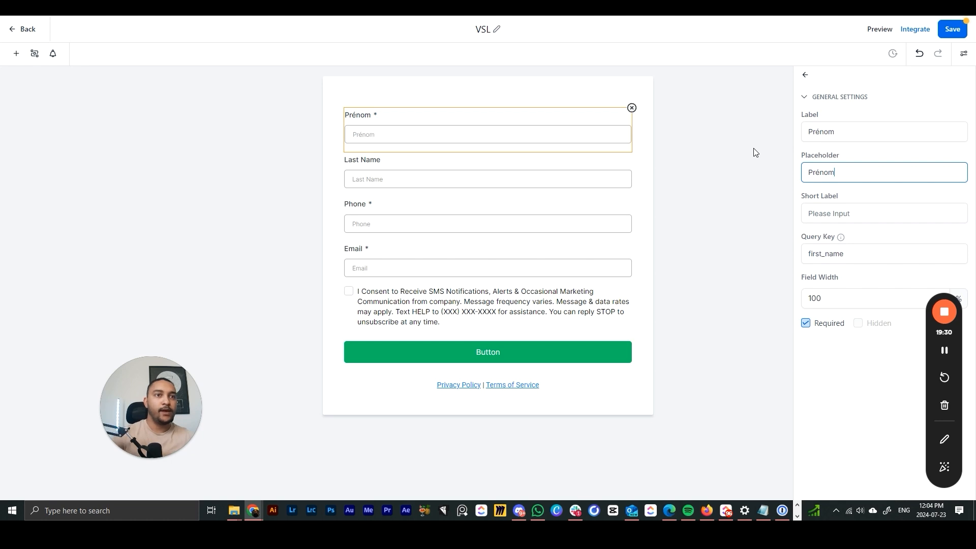
click(747, 195)
- Reopen the Prénom field and select its first_name query key
click(507, 133)
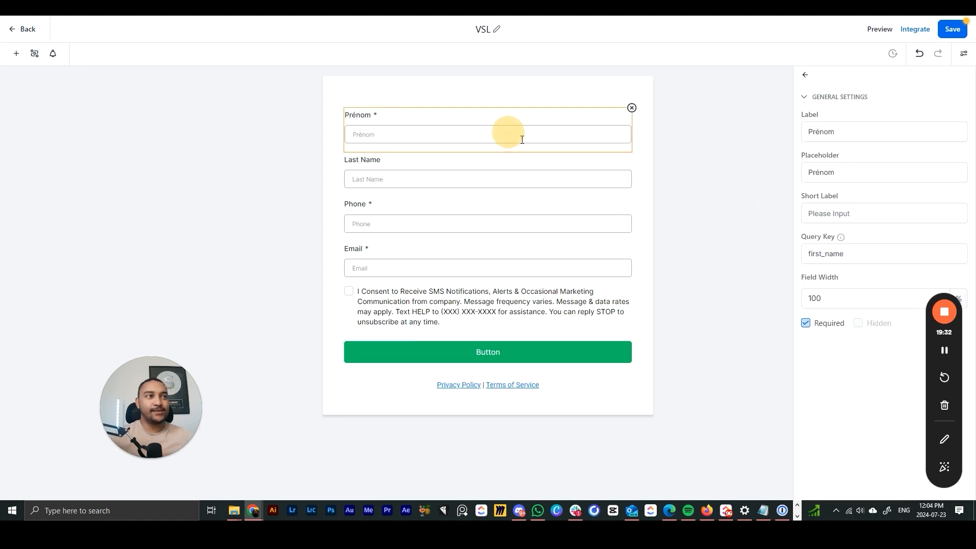
click(843, 257)
drag(843, 258, 800, 258)
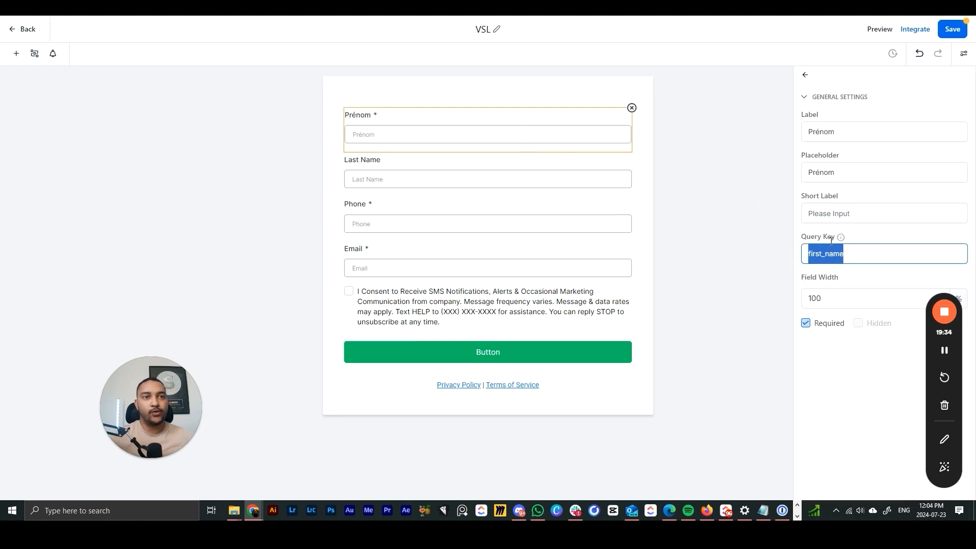
click(865, 253)
drag(863, 253, 804, 254)
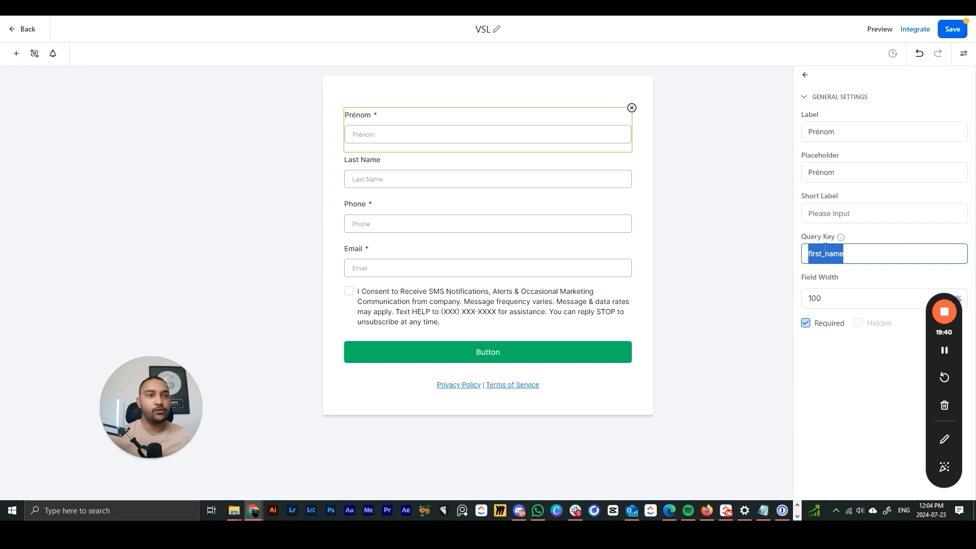
click(856, 253)
drag(856, 253, 803, 254)
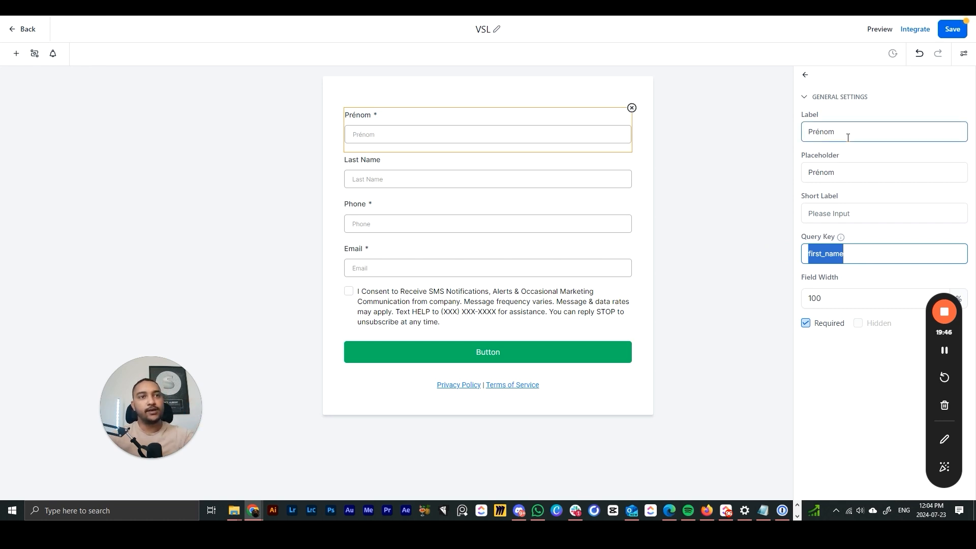
- Delete the Last Name field from the form
click(556, 173)
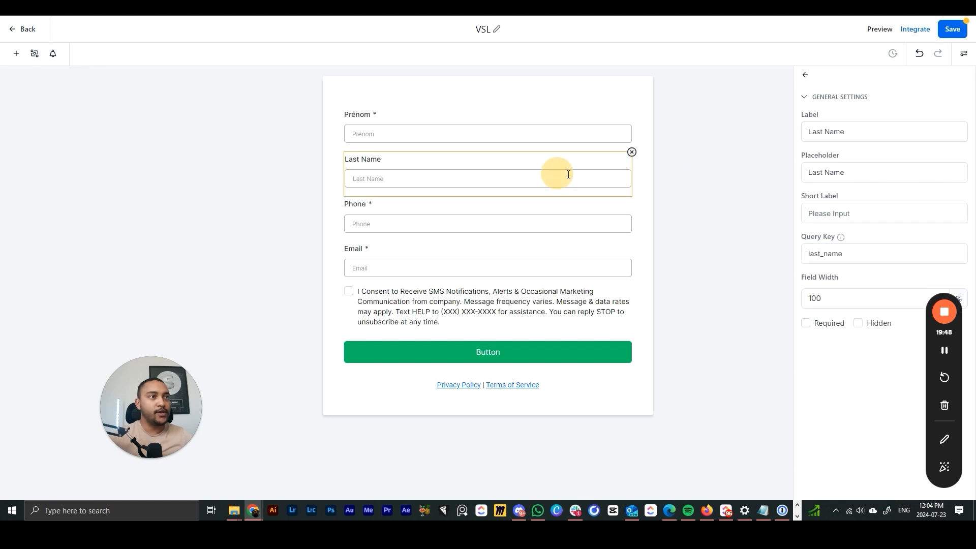
click(499, 143)
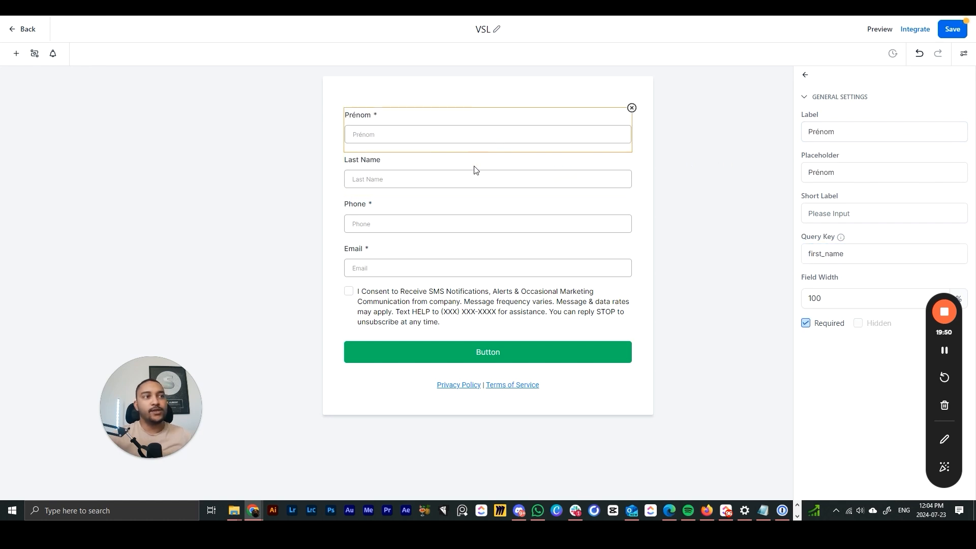
click(429, 172)
click(632, 152)
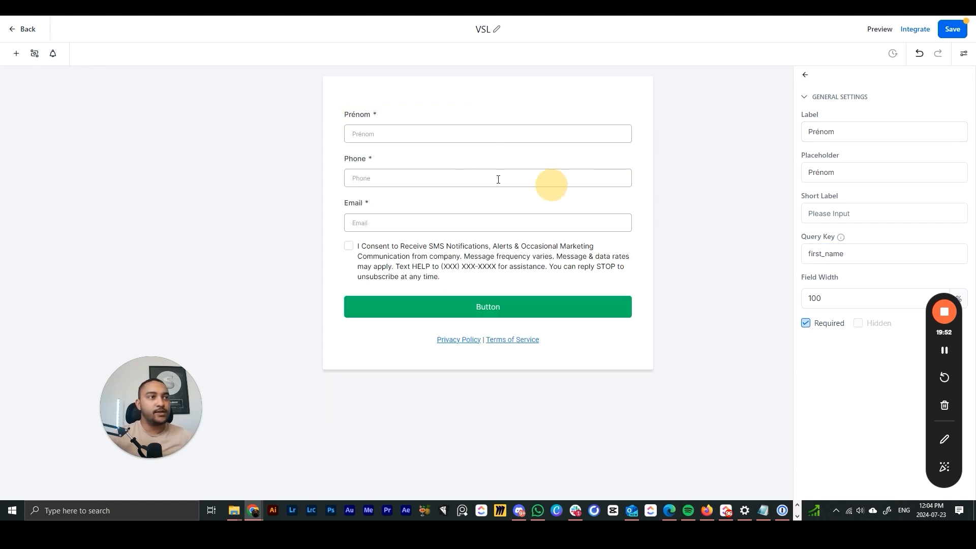
- Relabel the Phone field Téléphone and enable its country picker
click(498, 178)
drag(839, 133, 773, 130)
text(Téléphone)
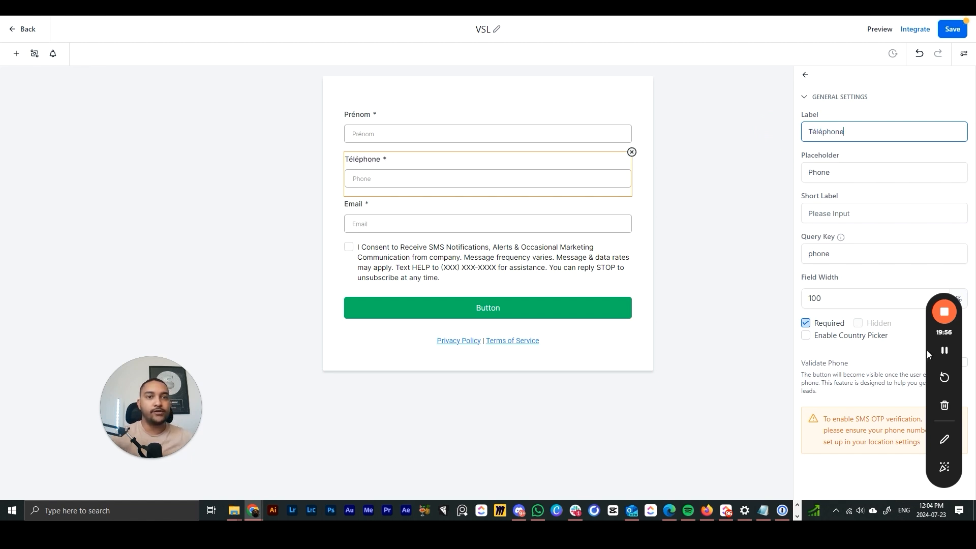
drag(927, 350, 99, 203)
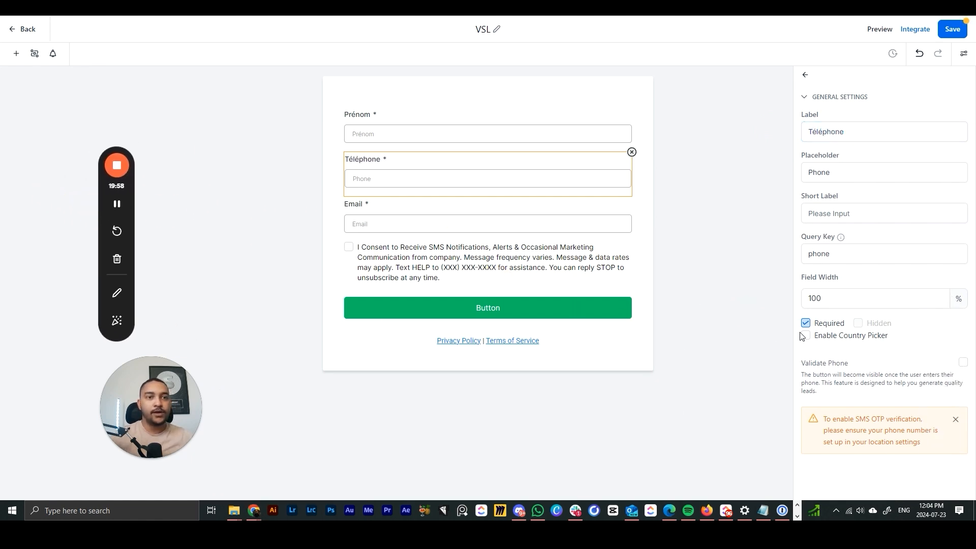
click(549, 224)
click(467, 174)
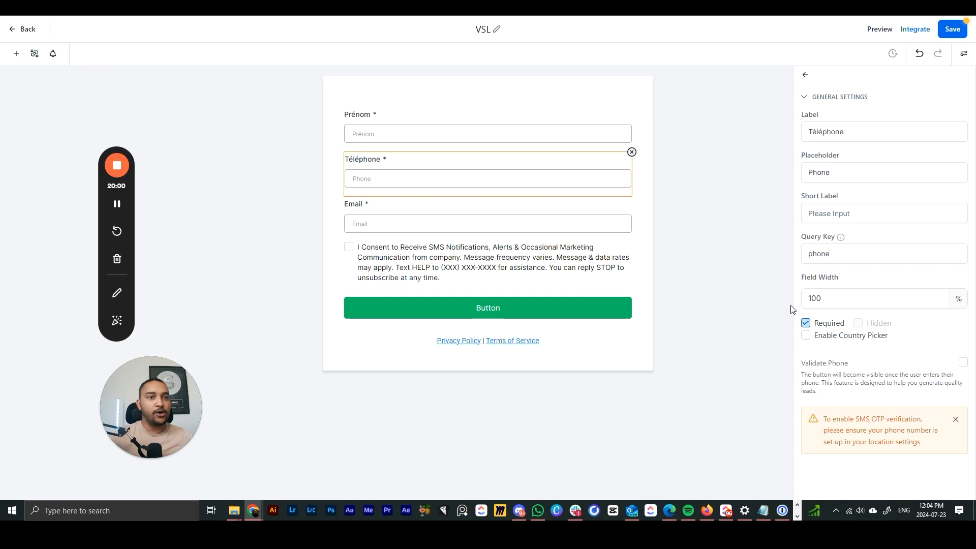
click(811, 341)
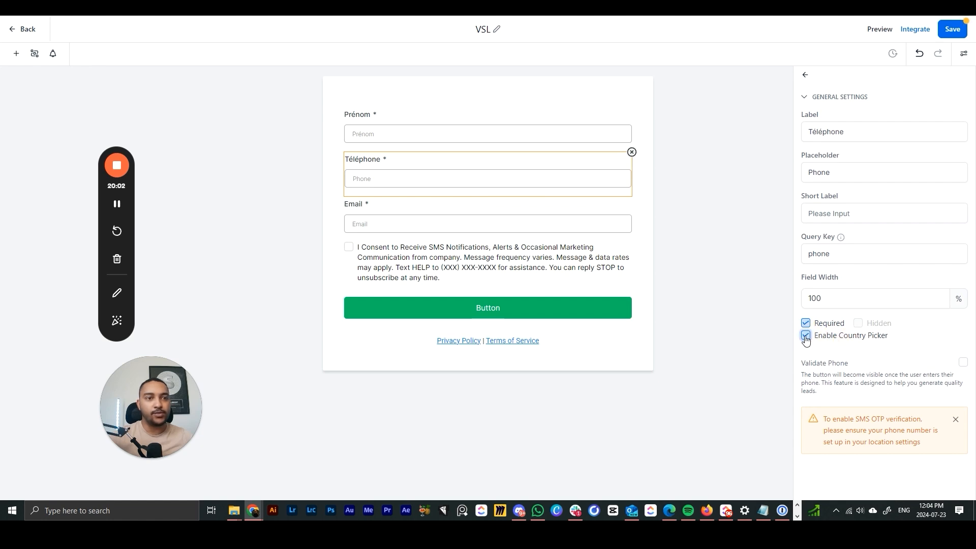
- Inspect the consent text block's wording, then deselect it
click(401, 264)
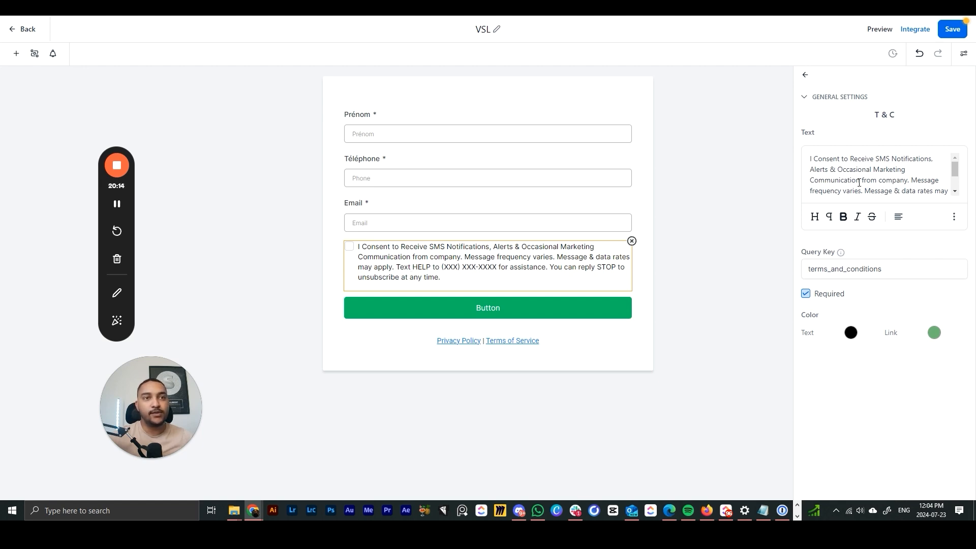
drag(896, 180, 747, 178)
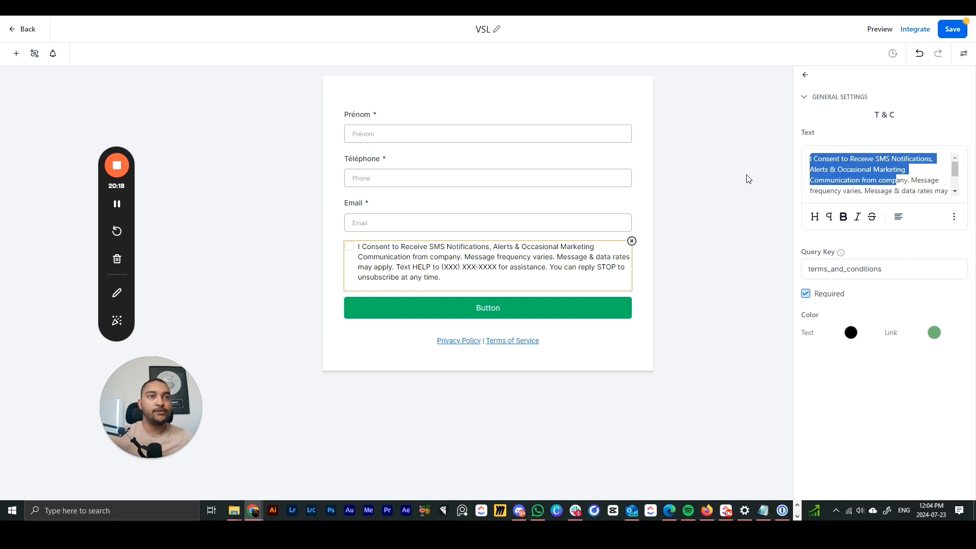
click(747, 177)
drag(129, 201, 841, 260)
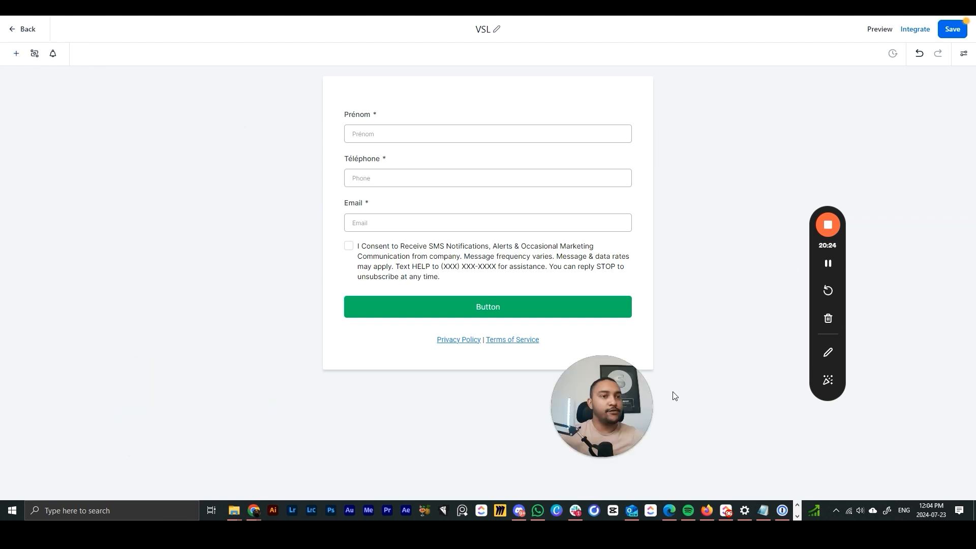
- Add a City field to the form as a test, then delete it
click(16, 54)
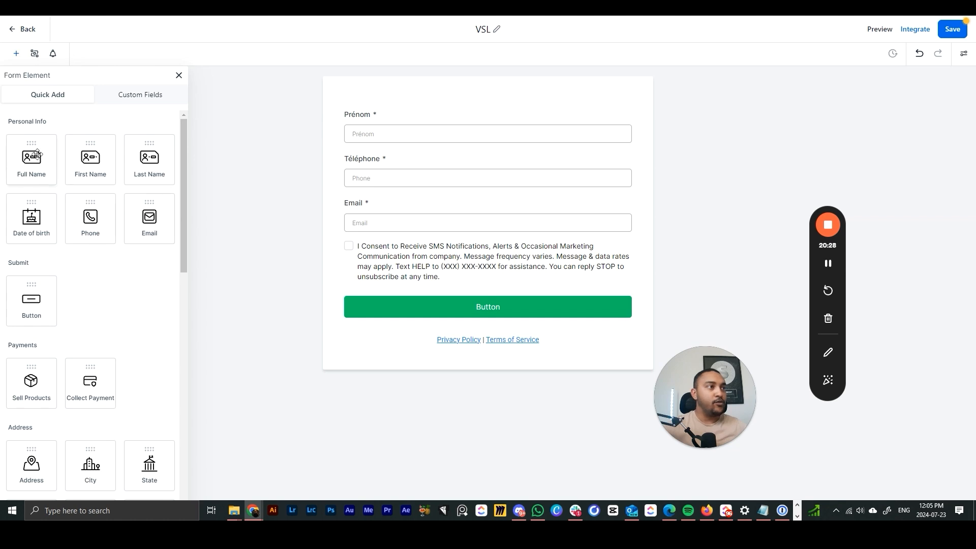
scroll(91, 238, down, 2)
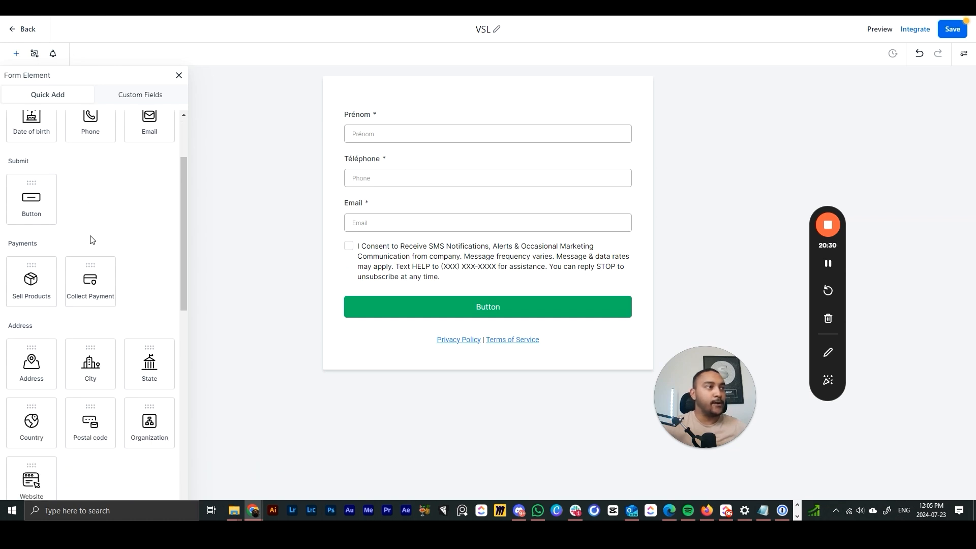
scroll(108, 334, down, 2)
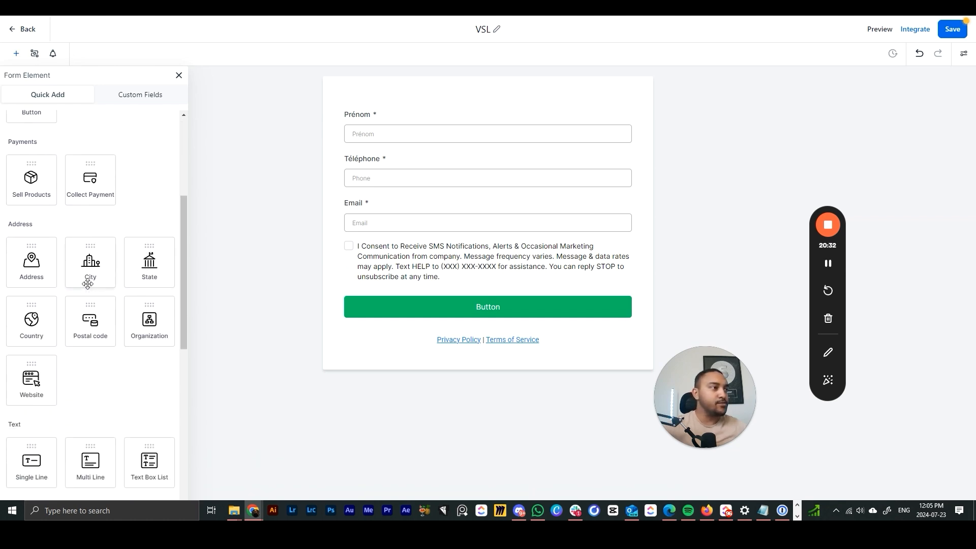
drag(88, 277, 445, 285)
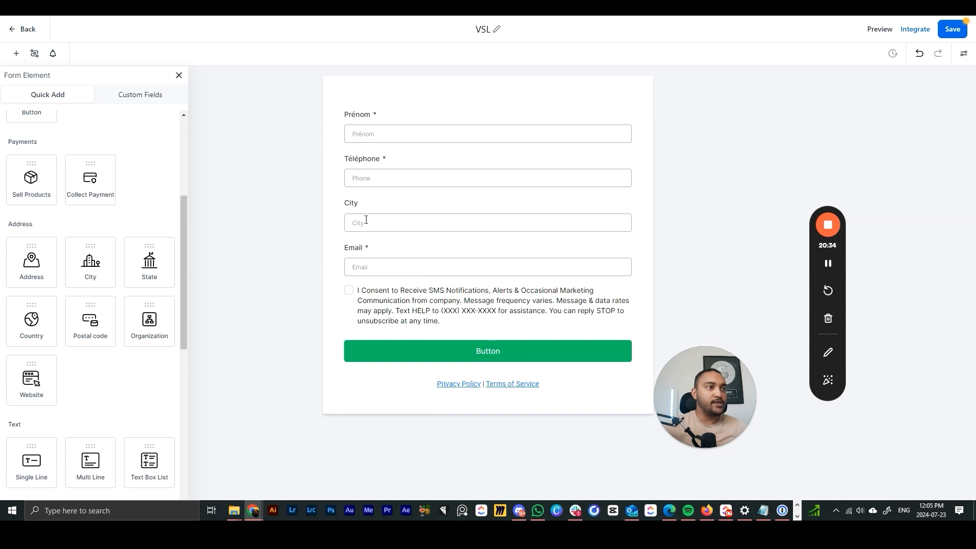
click(453, 215)
click(814, 131)
double_click(814, 131)
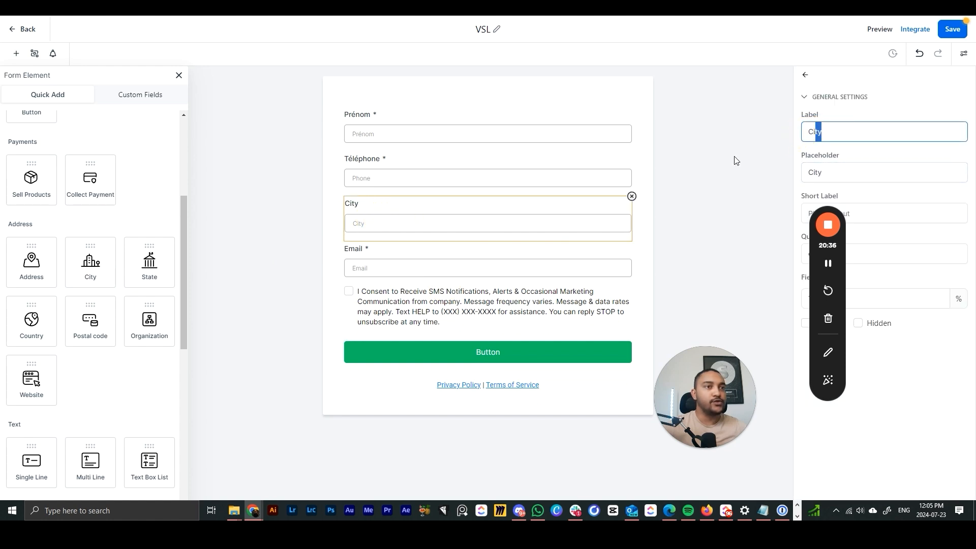
click(631, 196)
- Scroll through the quick-add element library to browse the field types
scroll(29, 305, down, 7)
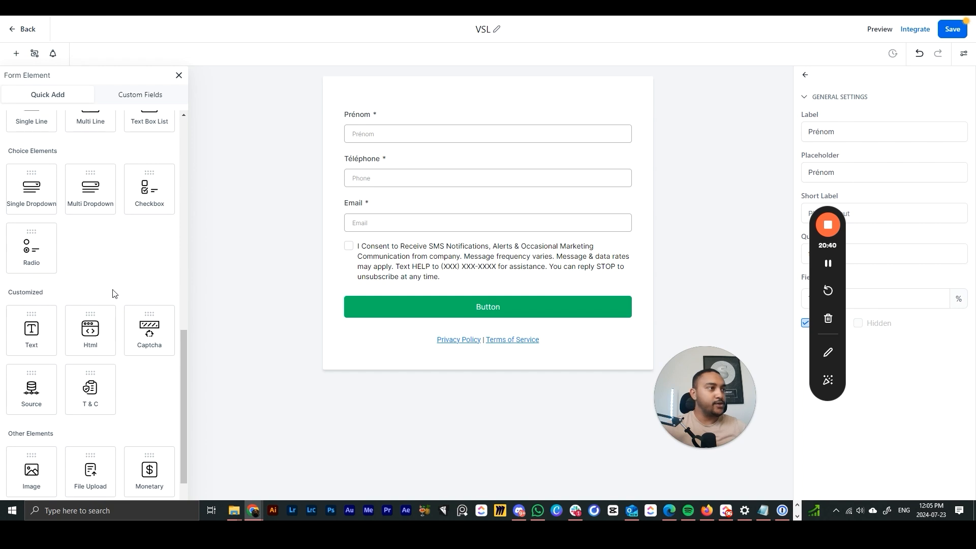
scroll(111, 288, down, 2)
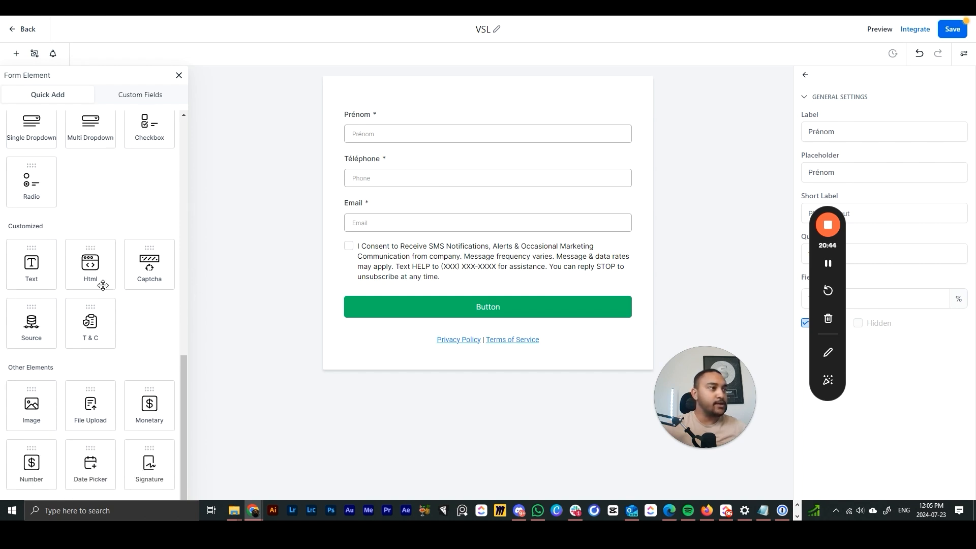
scroll(101, 274, up, 4)
scroll(102, 272, down, 4)
scroll(105, 271, up, 10)
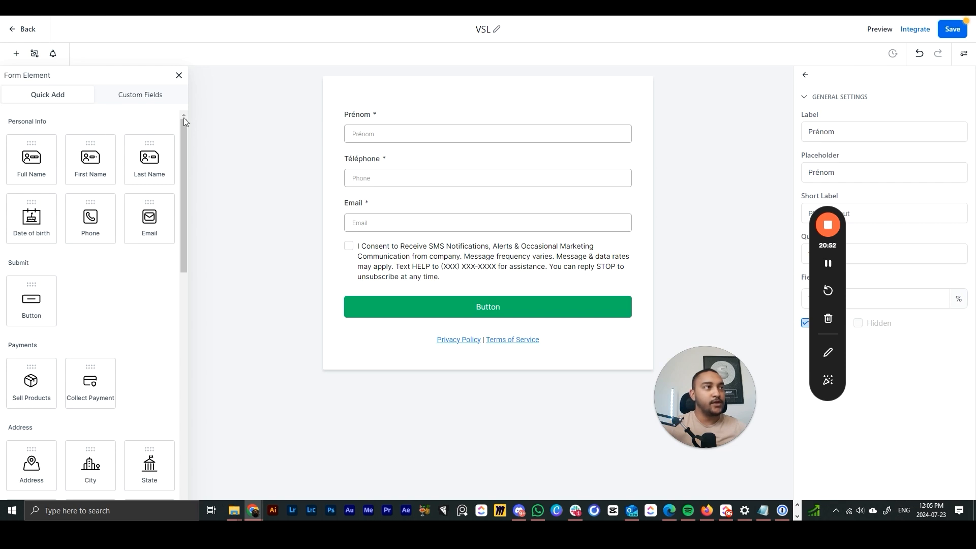
- Switch to custom fields, keep contact fields, and start a new custom field
click(134, 102)
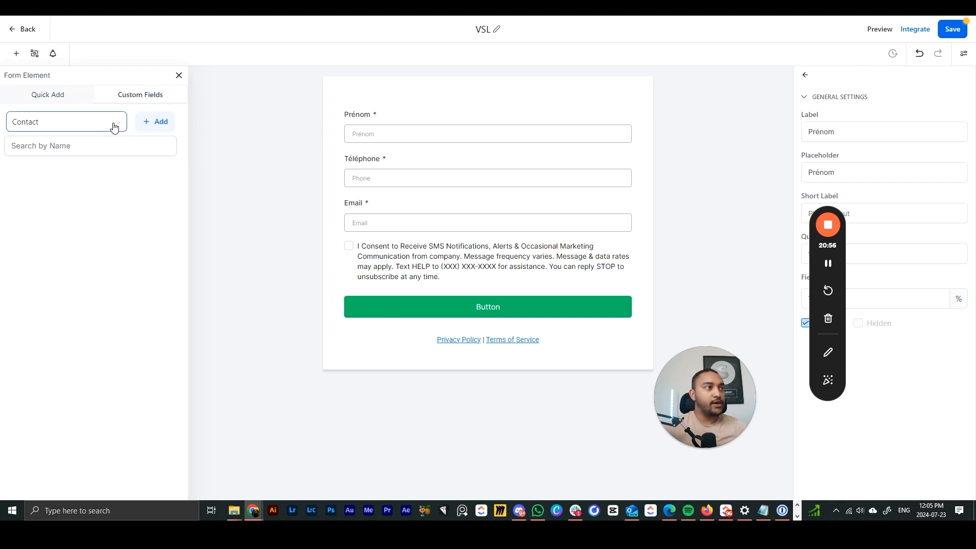
click(114, 126)
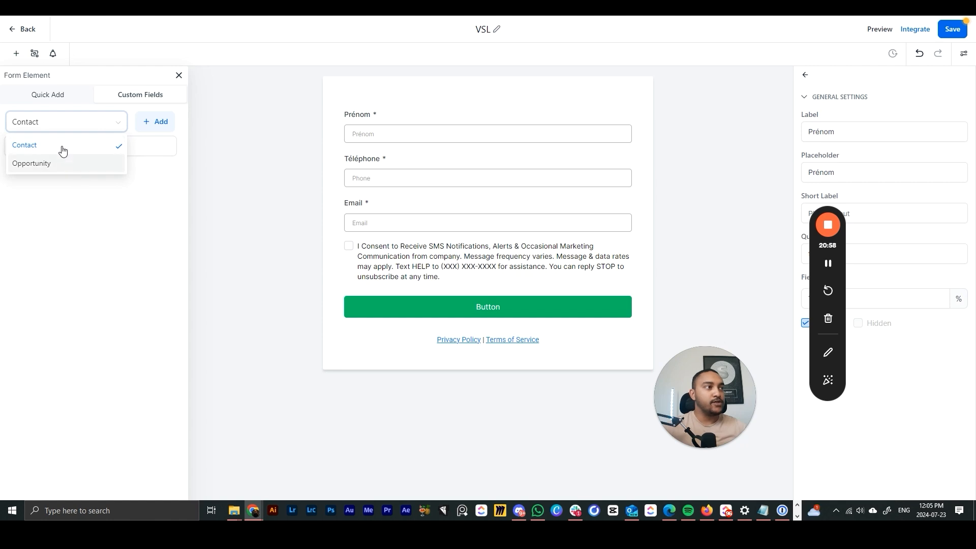
click(61, 148)
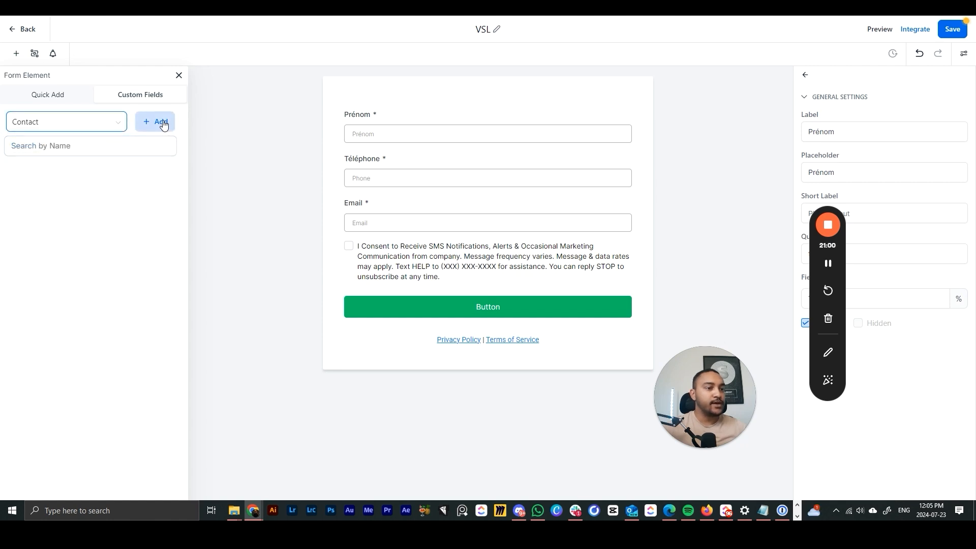
click(162, 122)
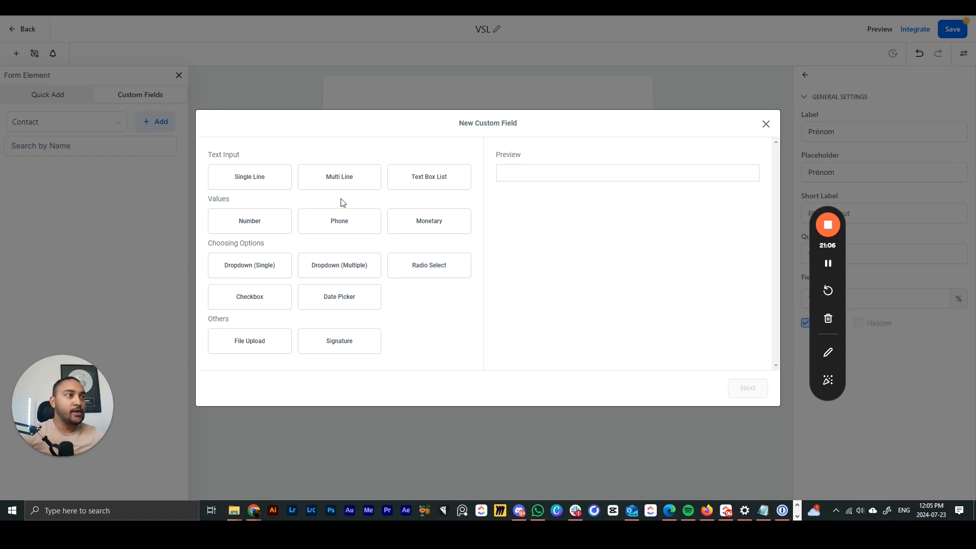
- Preview the text, text box list, number, phone, monetary and dropdown field types
click(251, 180)
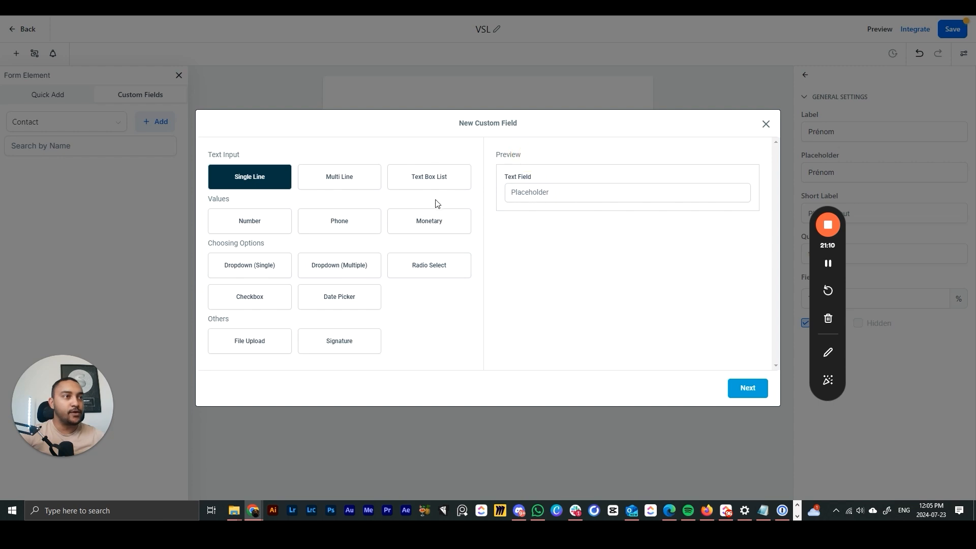
click(341, 182)
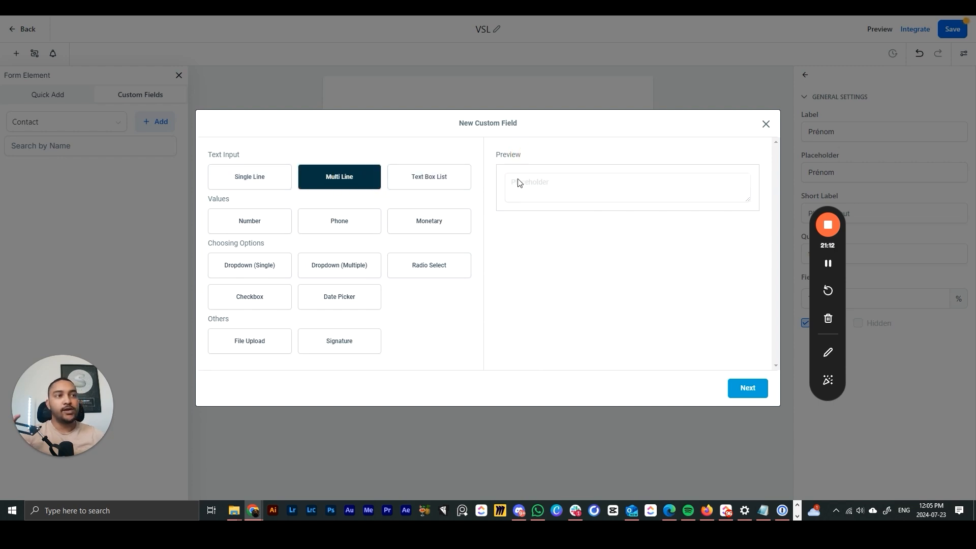
click(443, 183)
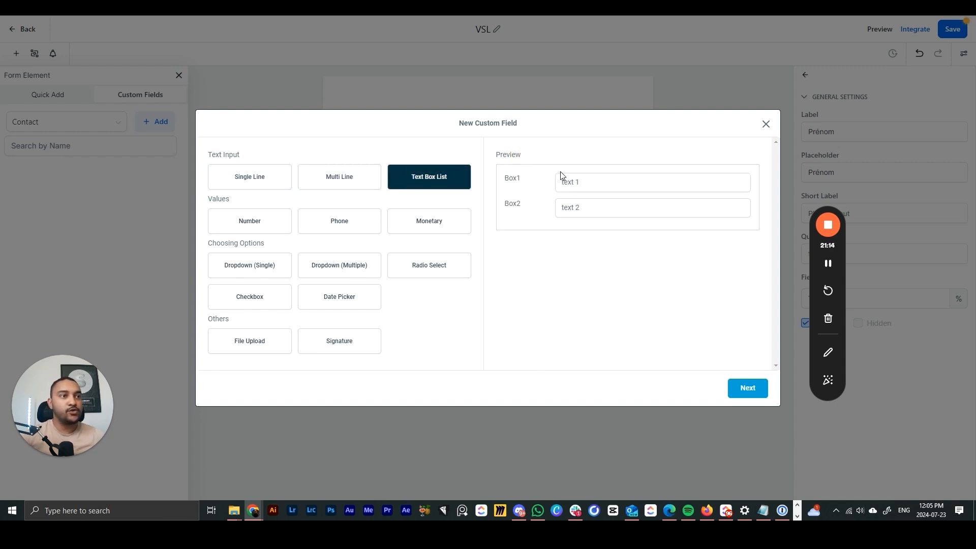
click(258, 220)
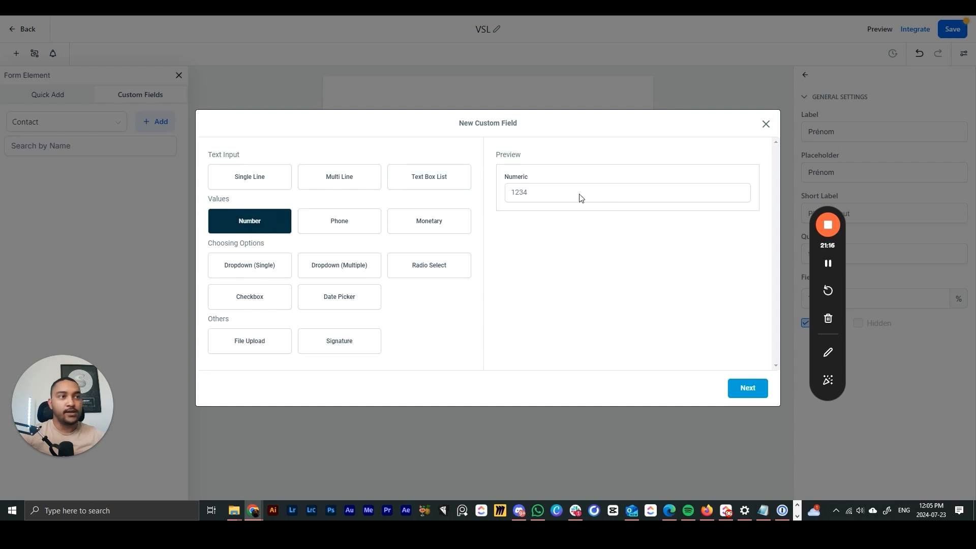
click(351, 221)
click(428, 228)
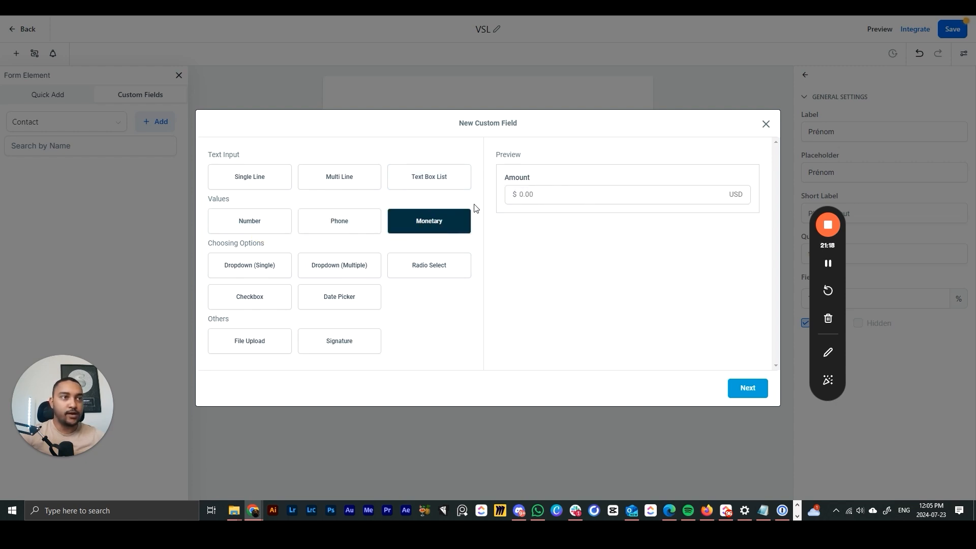
click(285, 265)
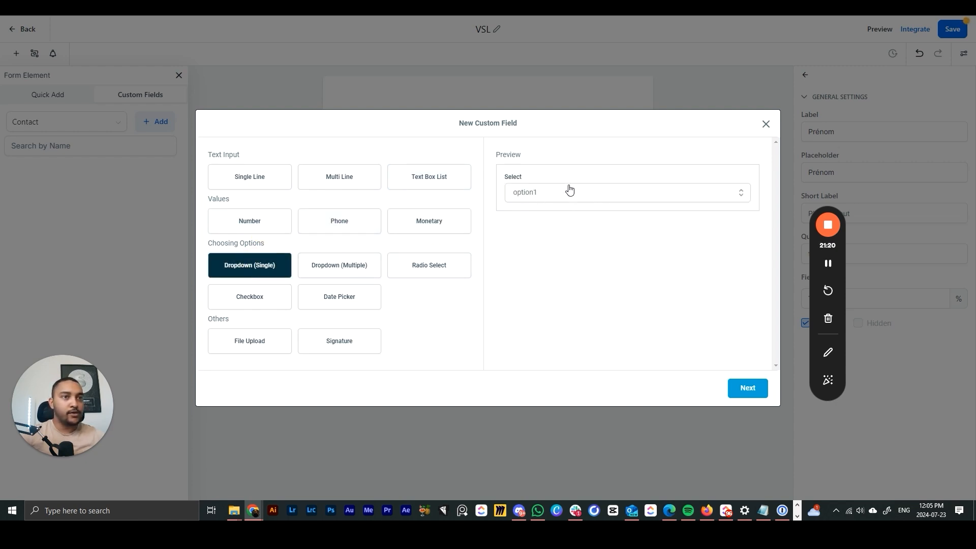
- Compare radio select with dropdown and checkbox types, settling on radio select
click(456, 262)
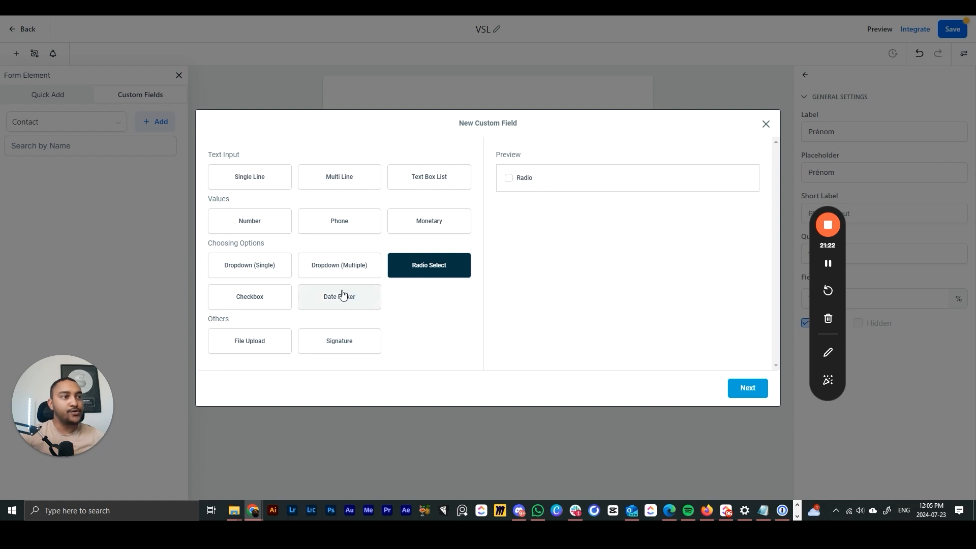
click(264, 265)
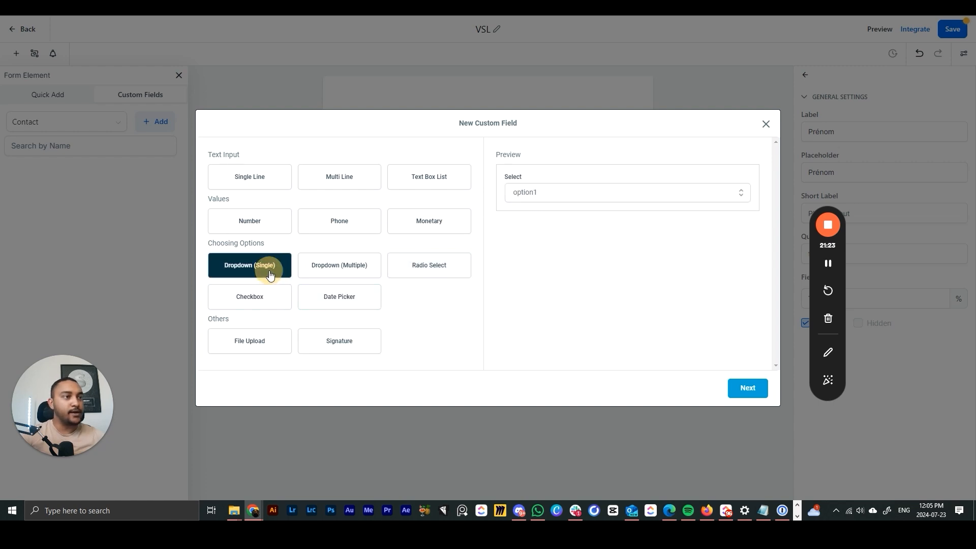
click(354, 263)
click(411, 267)
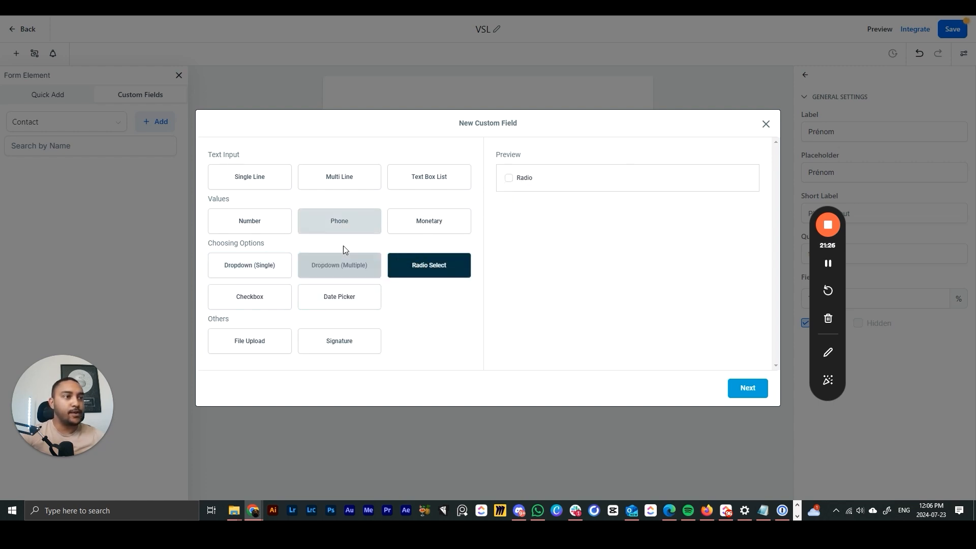
click(250, 293)
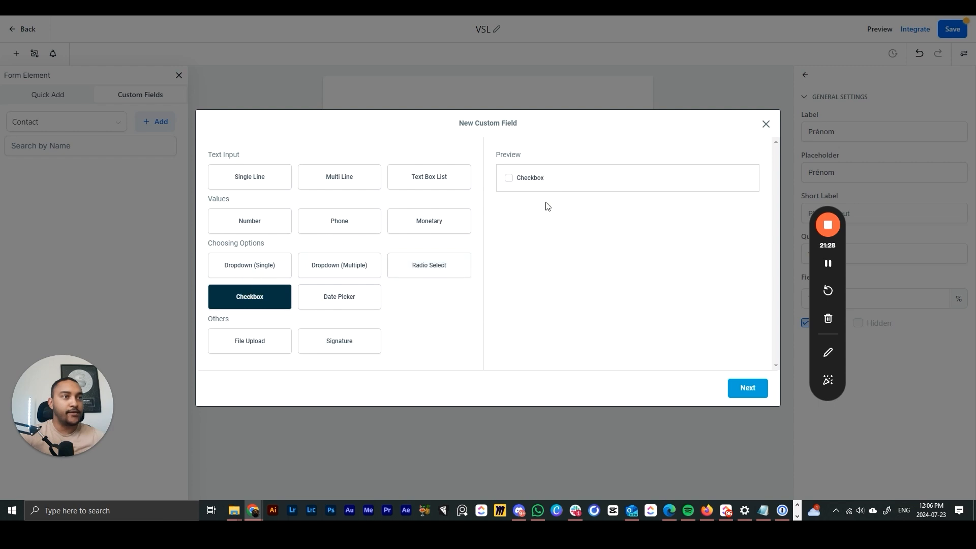
click(447, 261)
- Name the new radio field Votre activité?
click(748, 388)
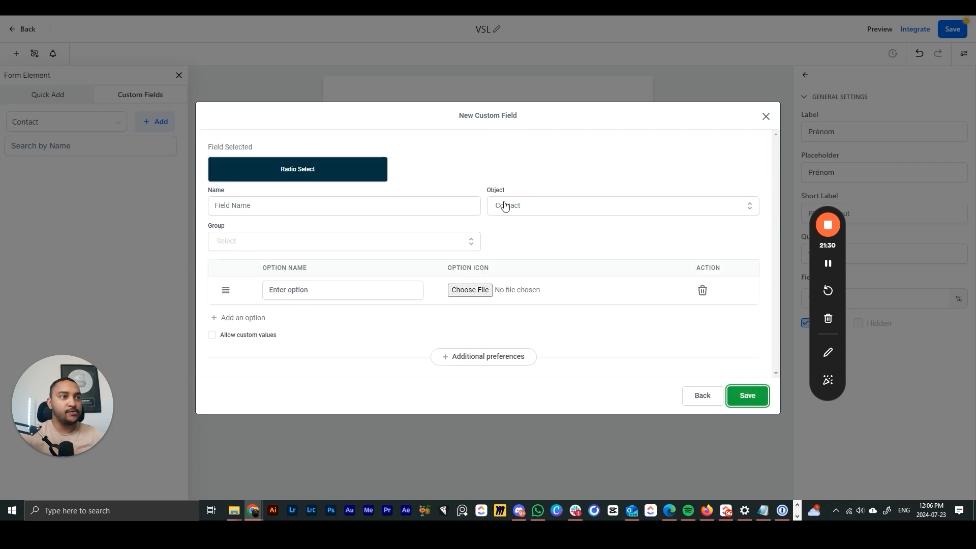
click(285, 200)
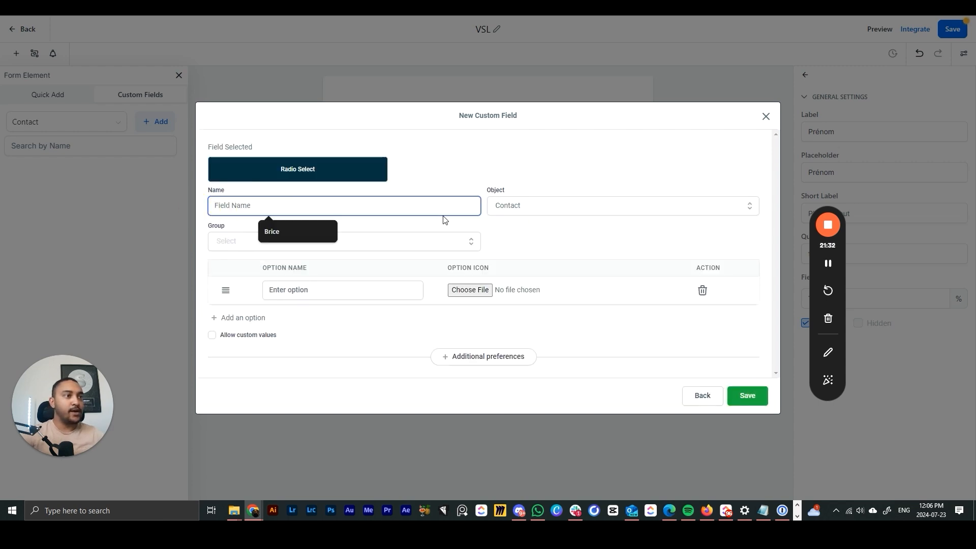
text(Votre activité?)
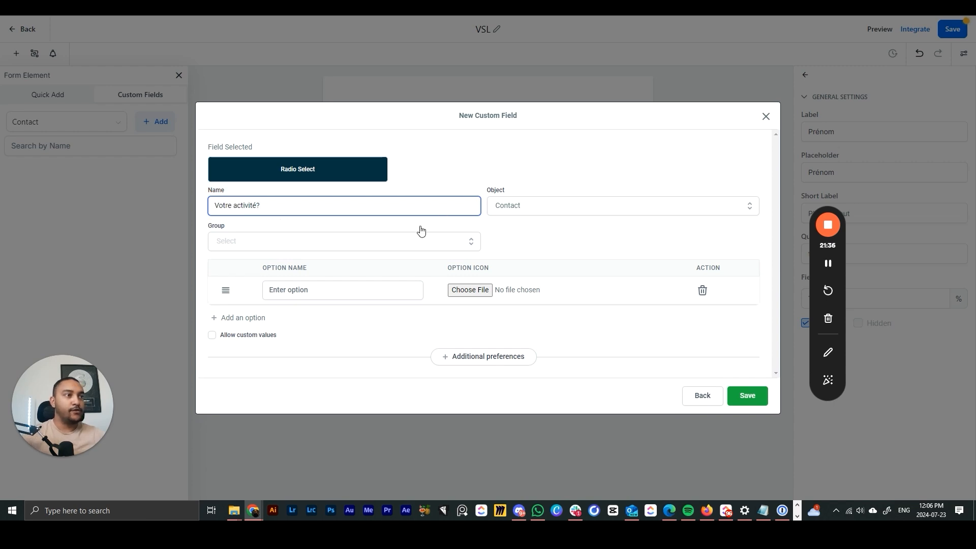
- Add the answer options entrepreneur, salarie and sans emploi
click(337, 283)
text(entrepreneur)
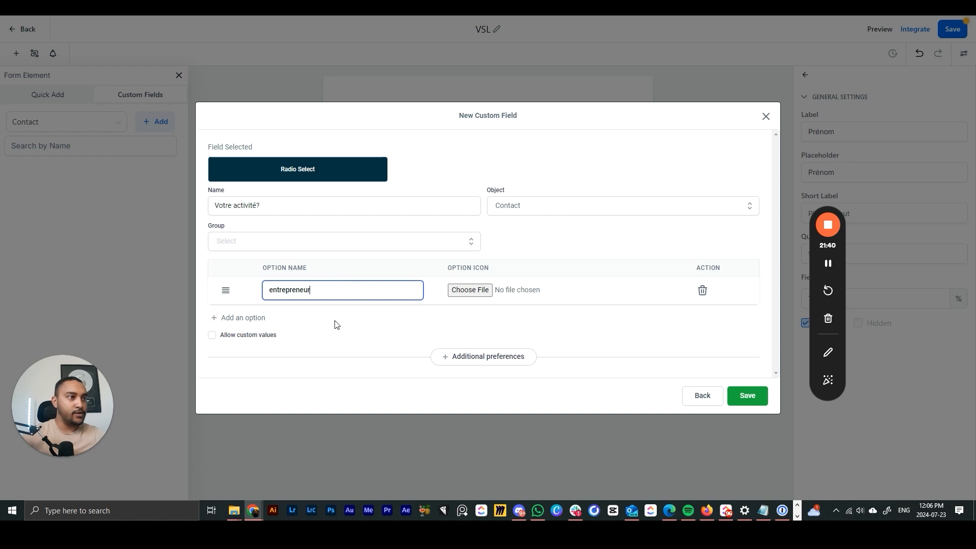
click(253, 319)
click(297, 306)
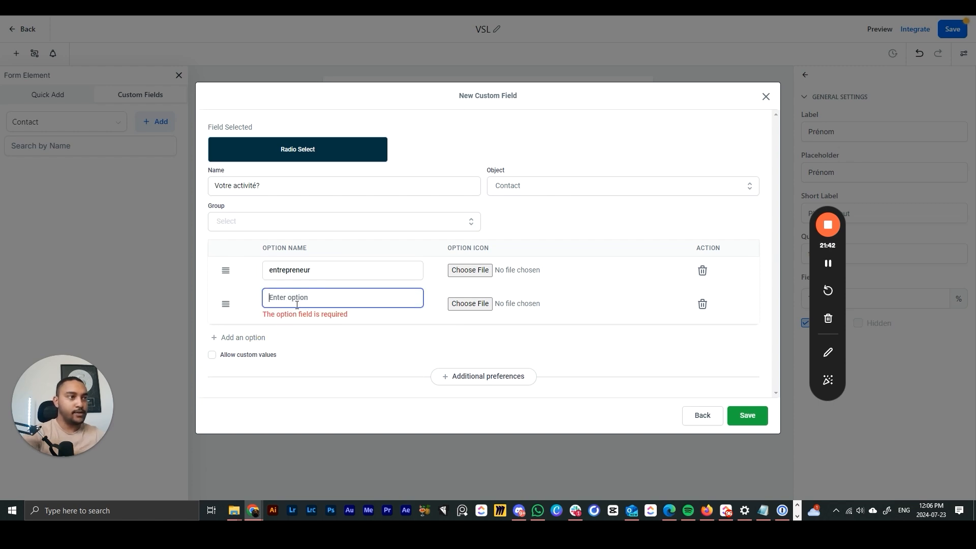
text(salari)
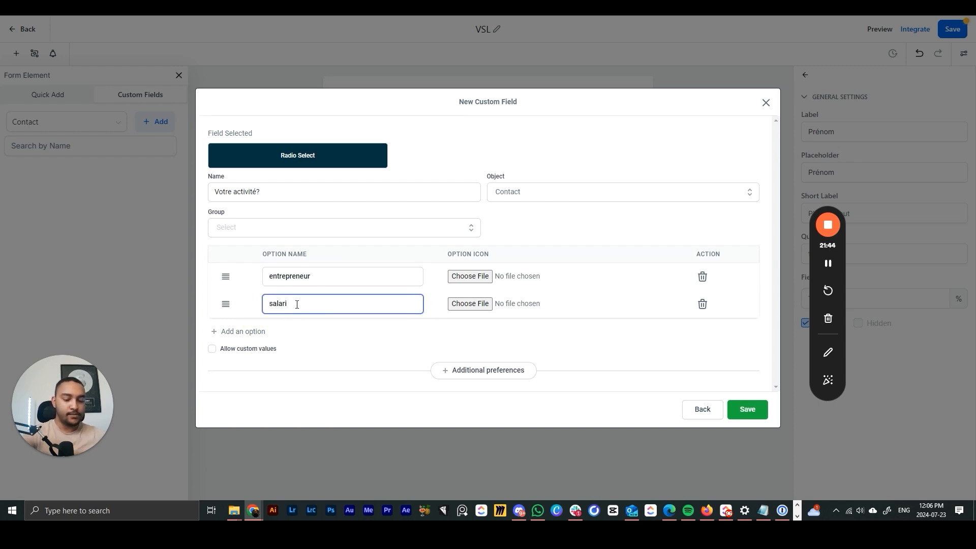
text(e)
click(249, 332)
click(292, 320)
text(san)
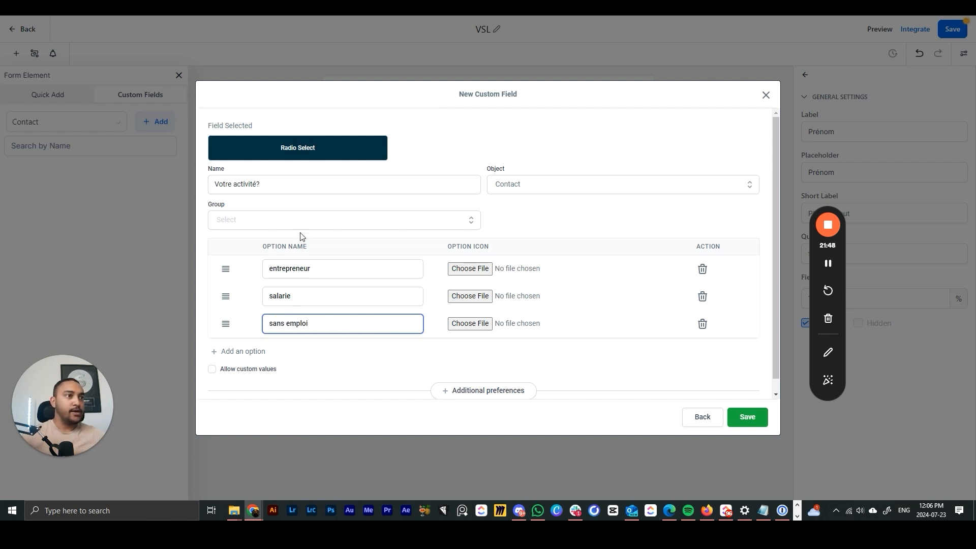
click(520, 224)
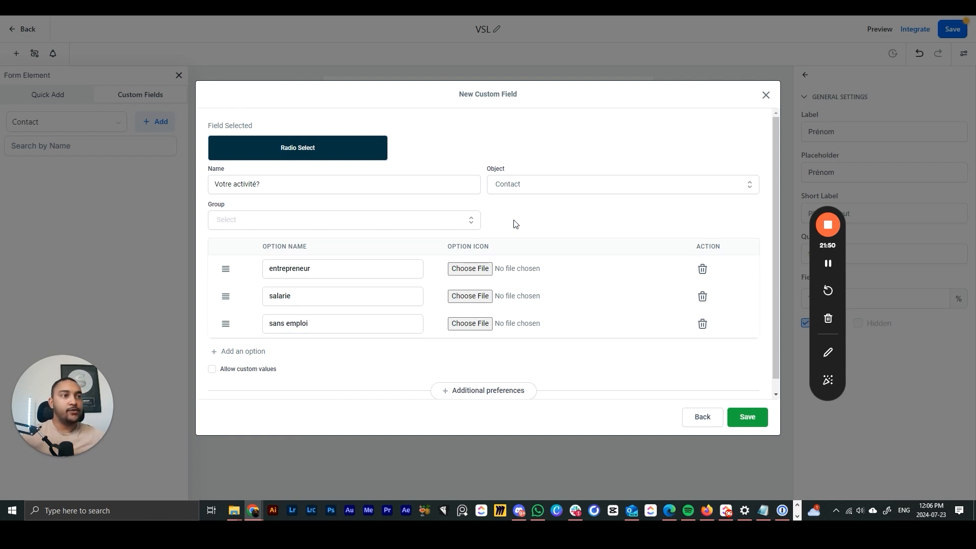
- Put the field in the General Info group and save it
click(464, 225)
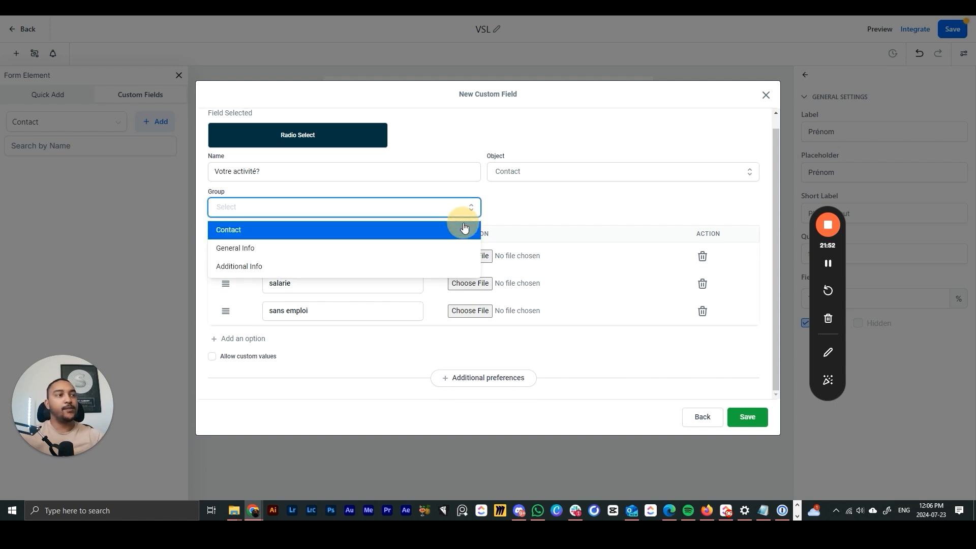
click(261, 253)
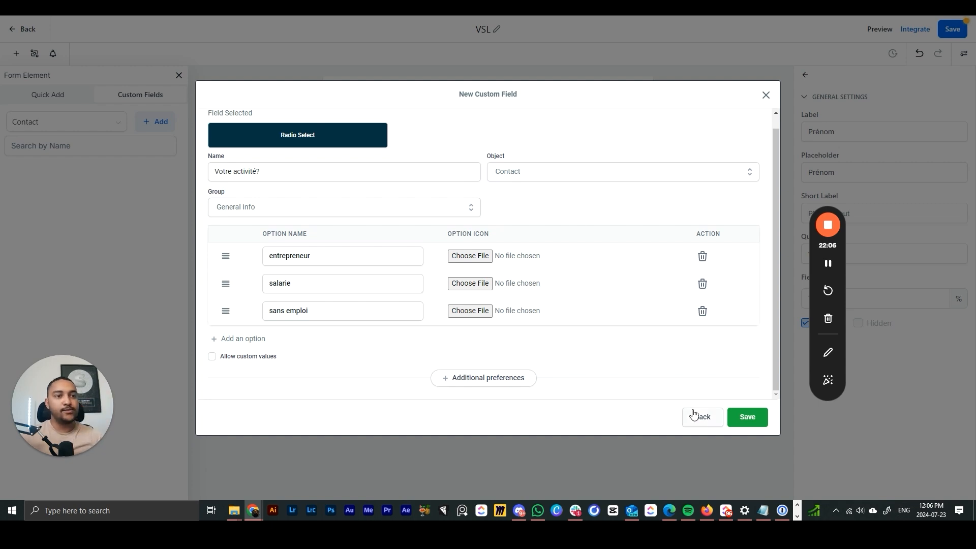
click(750, 422)
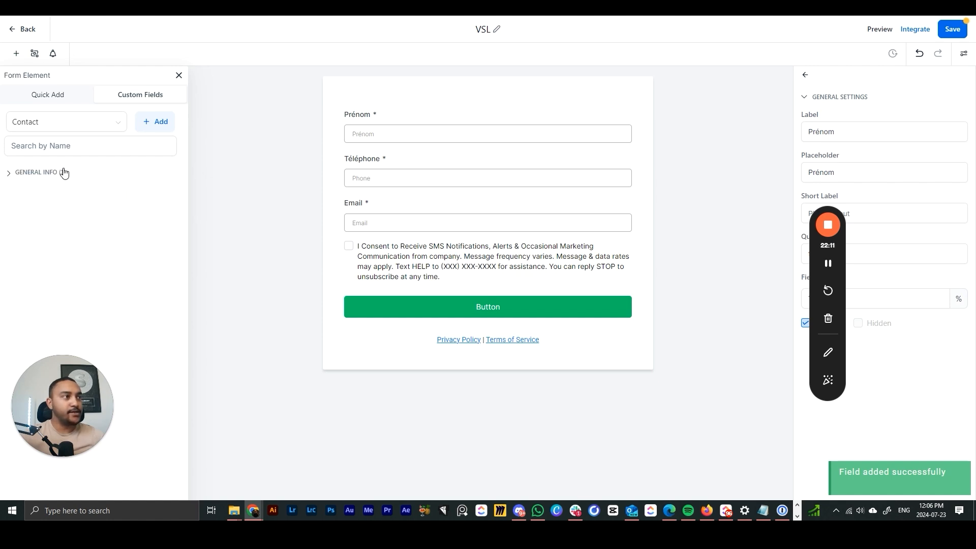
- Place Votre activité? below Email from General Info, then remove it
click(8, 173)
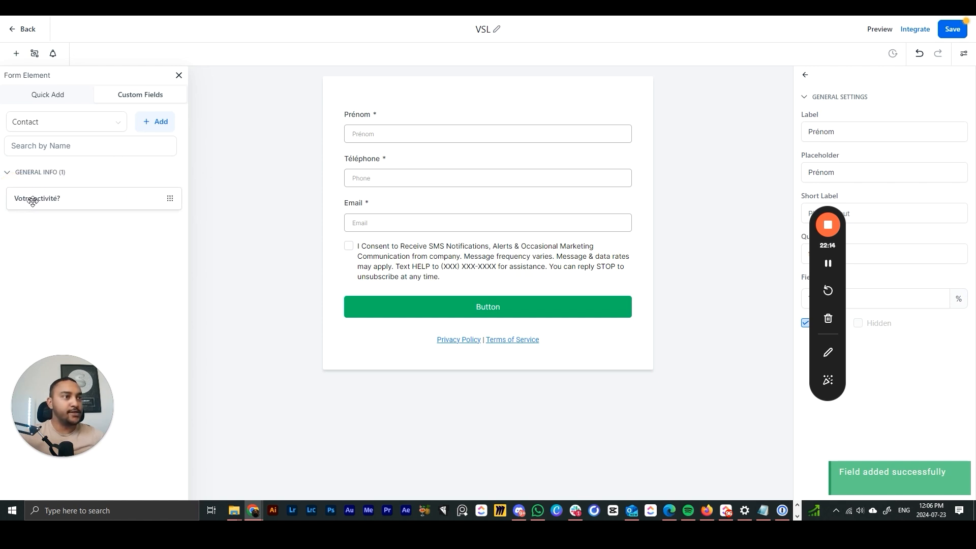
drag(32, 201, 429, 252)
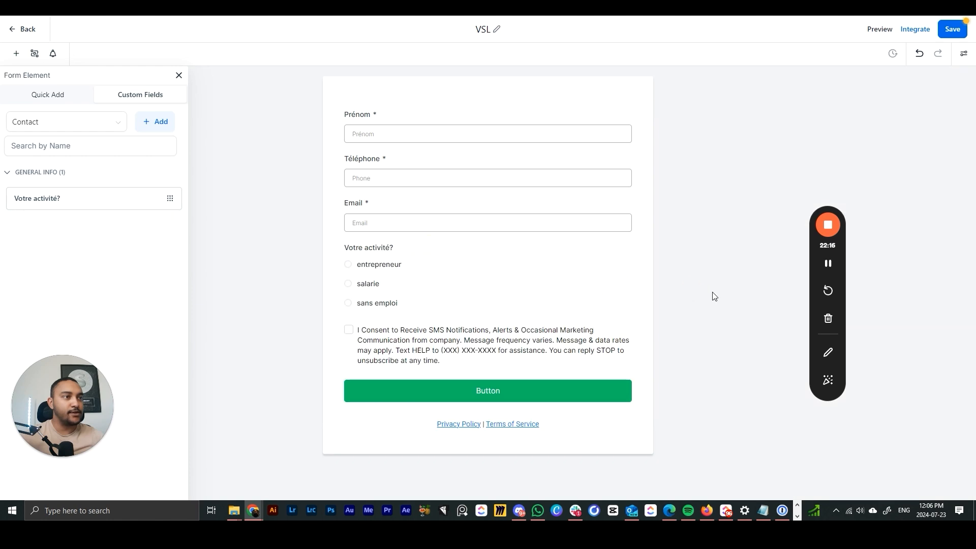
click(345, 272)
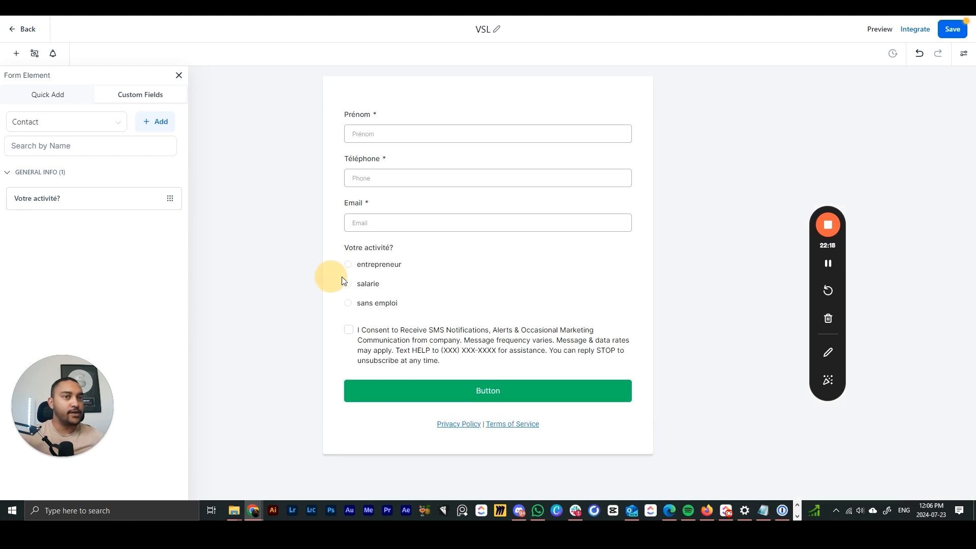
click(280, 220)
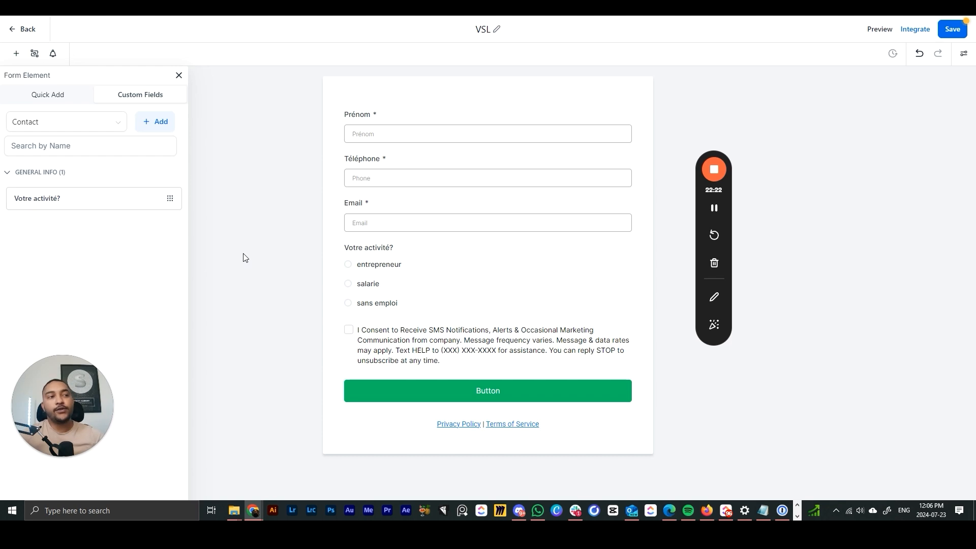
click(426, 278)
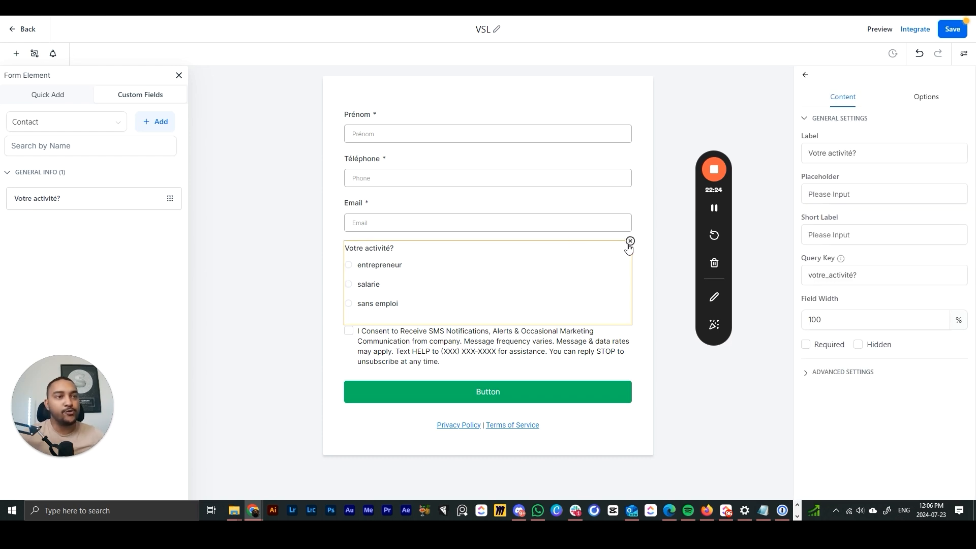
click(630, 241)
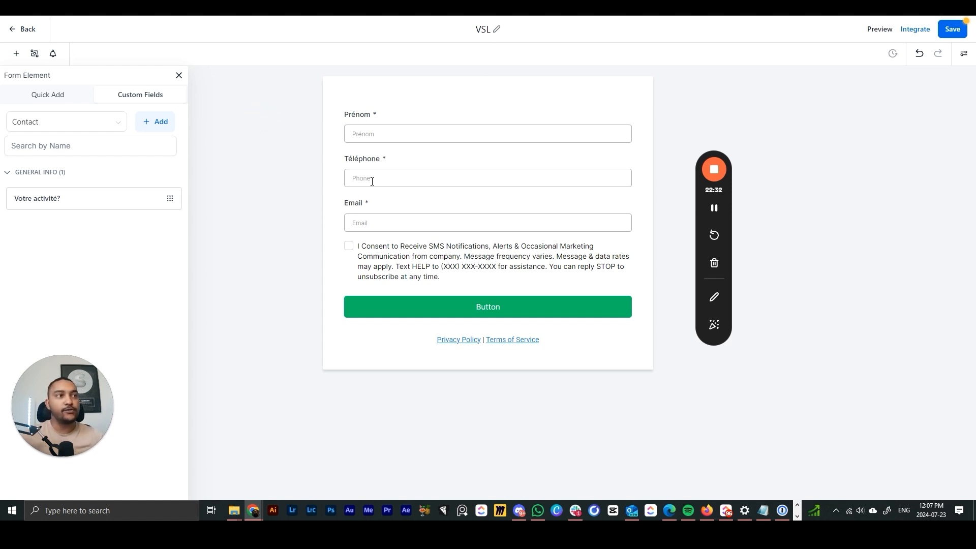
- Re-add and remove Votre activité? again, then save the VSL form
drag(34, 198, 320, 247)
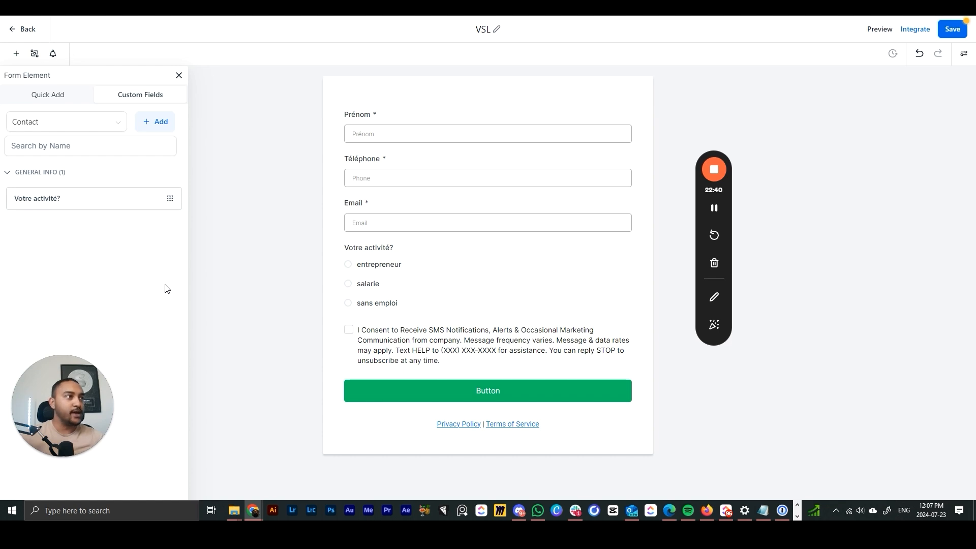
click(155, 122)
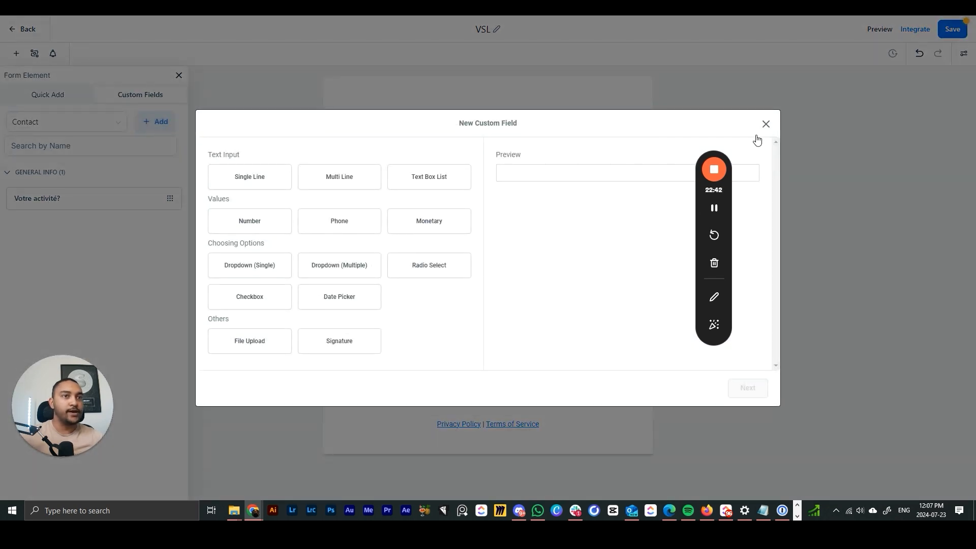
click(766, 124)
click(497, 279)
click(629, 246)
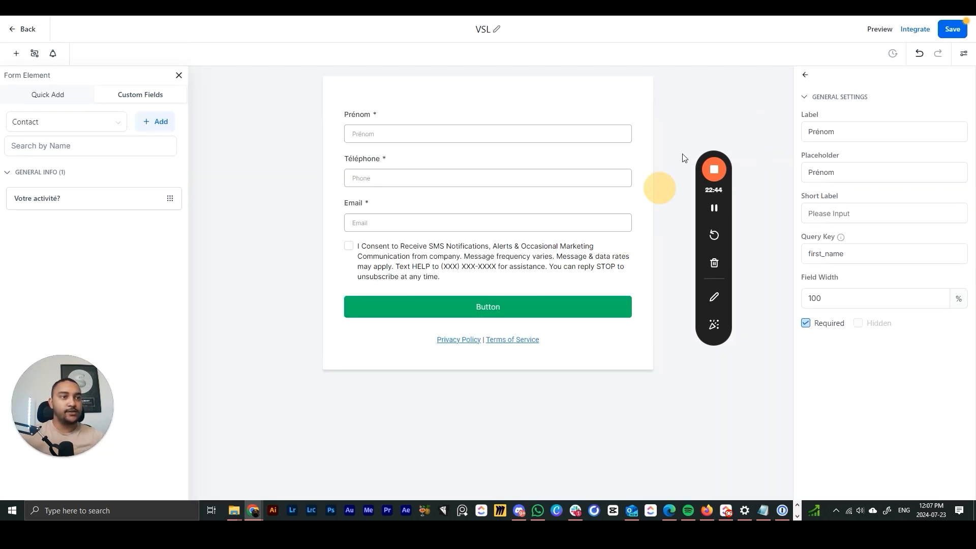
click(952, 29)
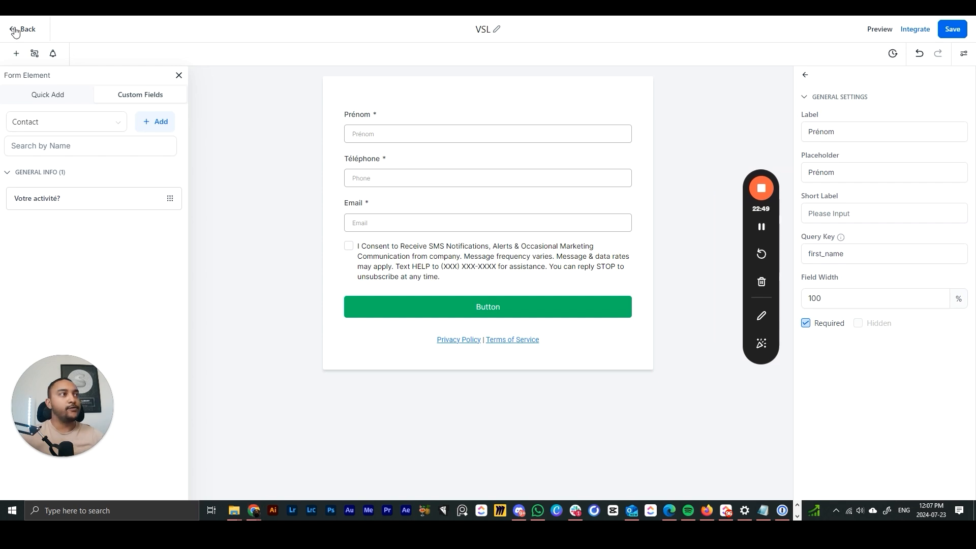
click(22, 29)
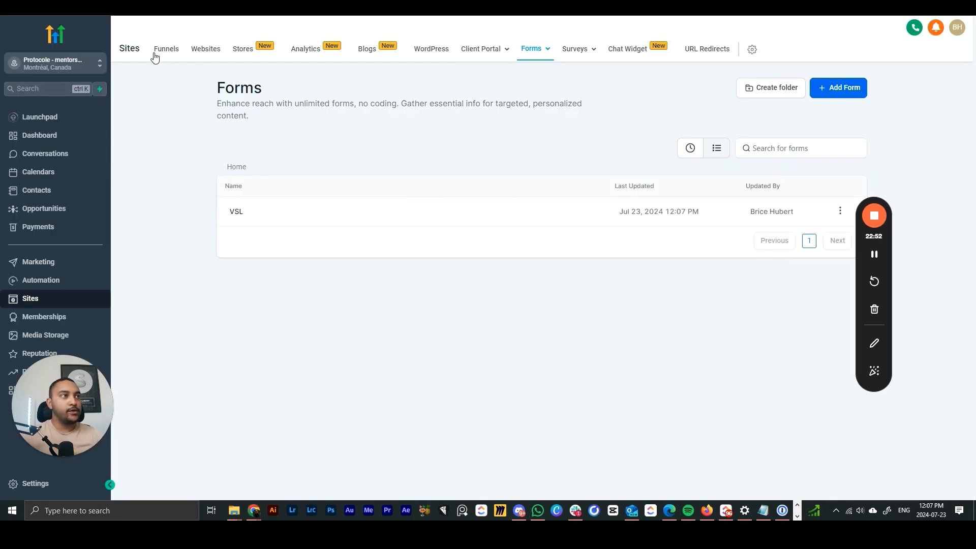
- Open the control version of the VSL funnel's Page de capture in the editor
click(156, 53)
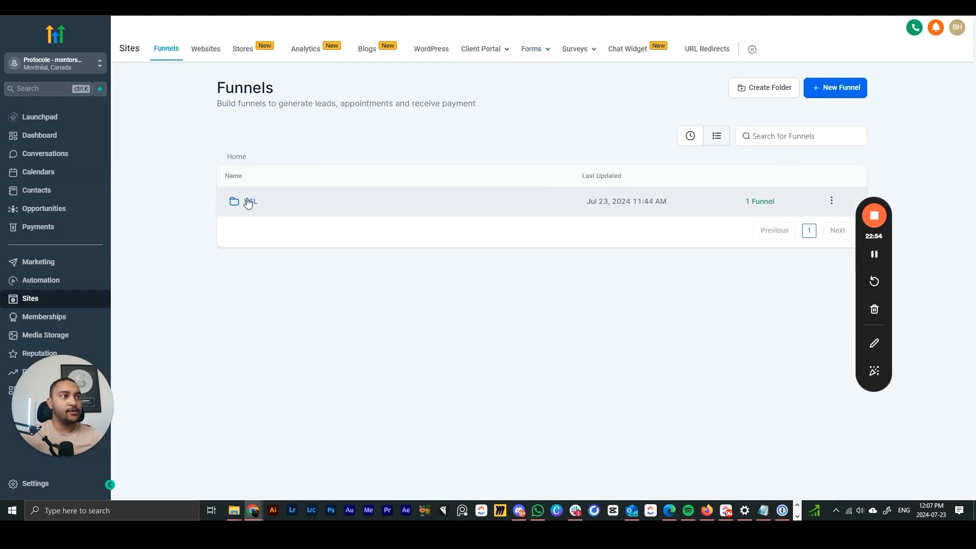
click(247, 202)
click(234, 202)
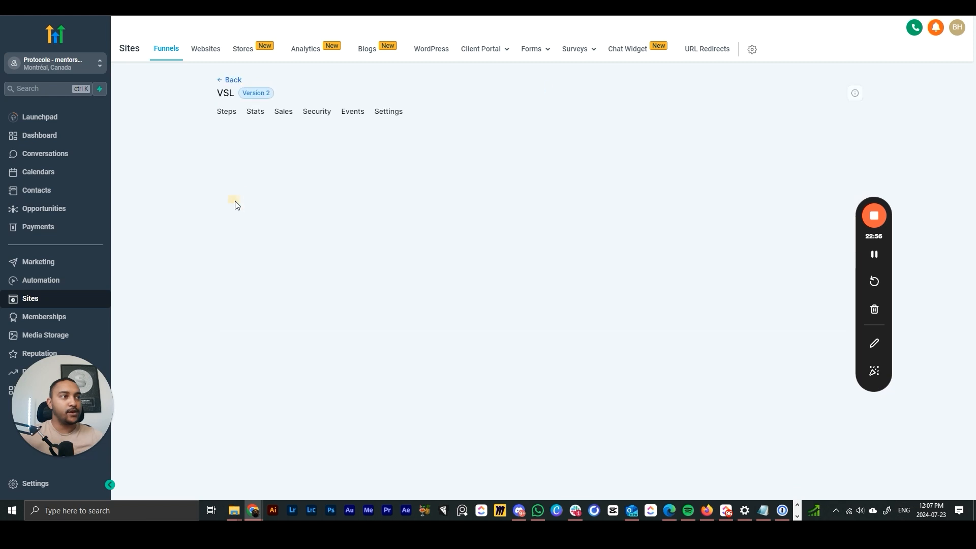
mouse_move(411, 276)
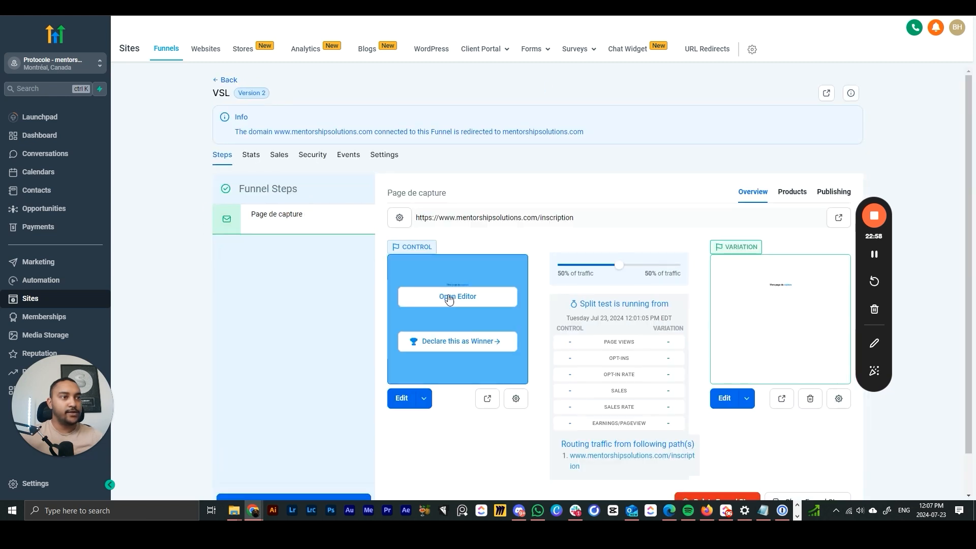
click(449, 299)
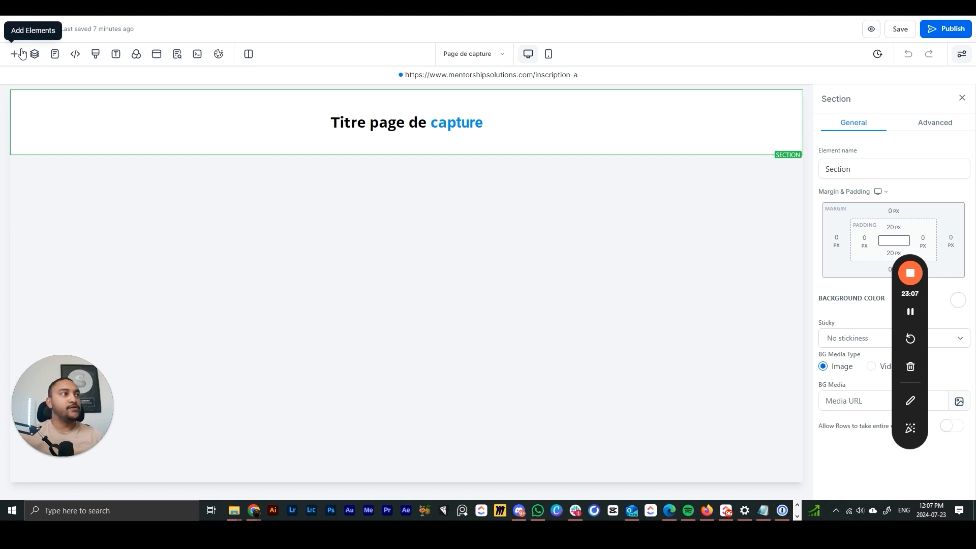
- Add a Form element under the headline, choose the VSL form, and publish the page
click(15, 54)
scroll(239, 235, down, 3)
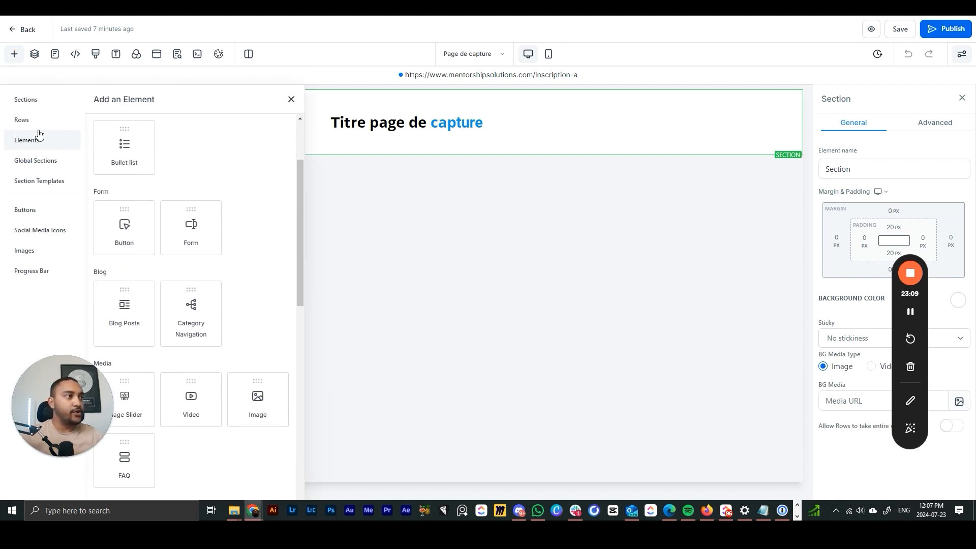
click(21, 120)
click(27, 141)
scroll(209, 254, down, 1)
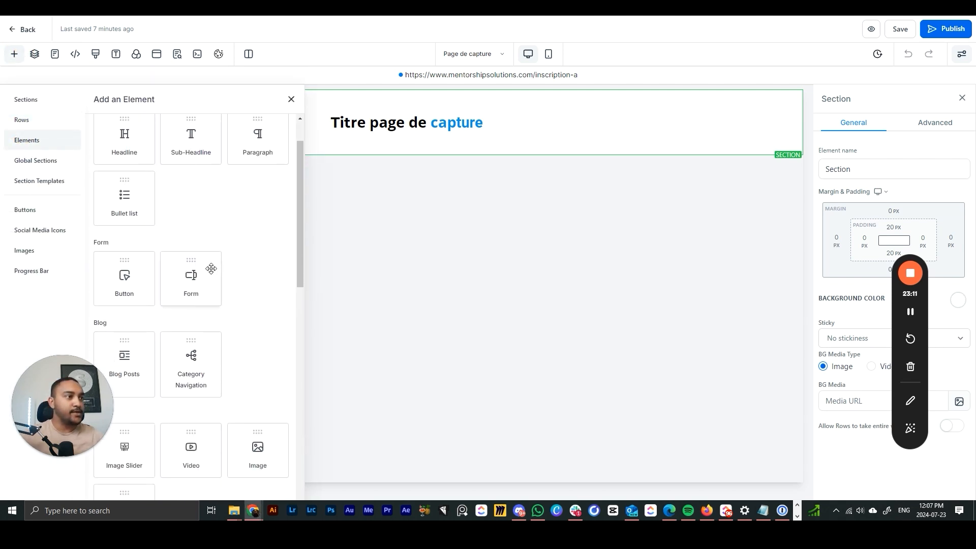
drag(187, 282, 435, 130)
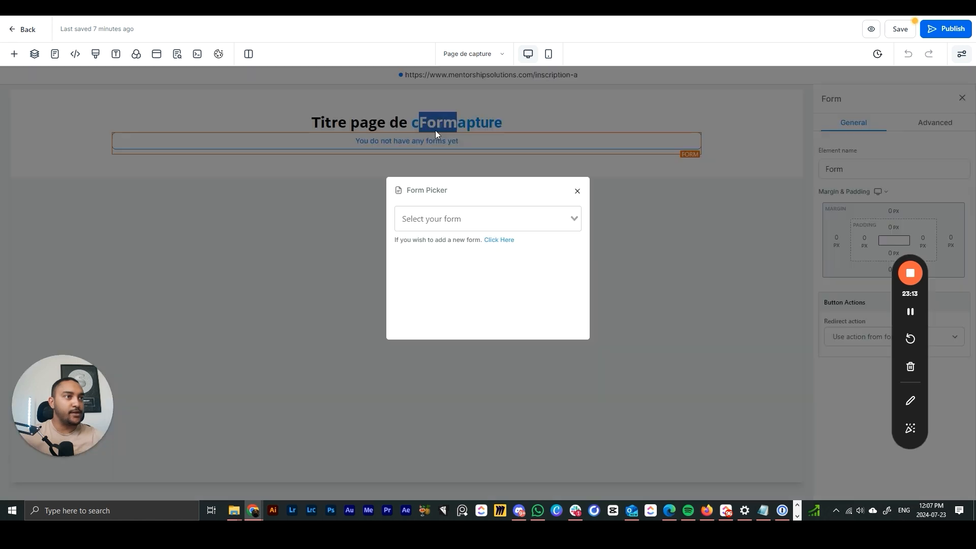
click(456, 217)
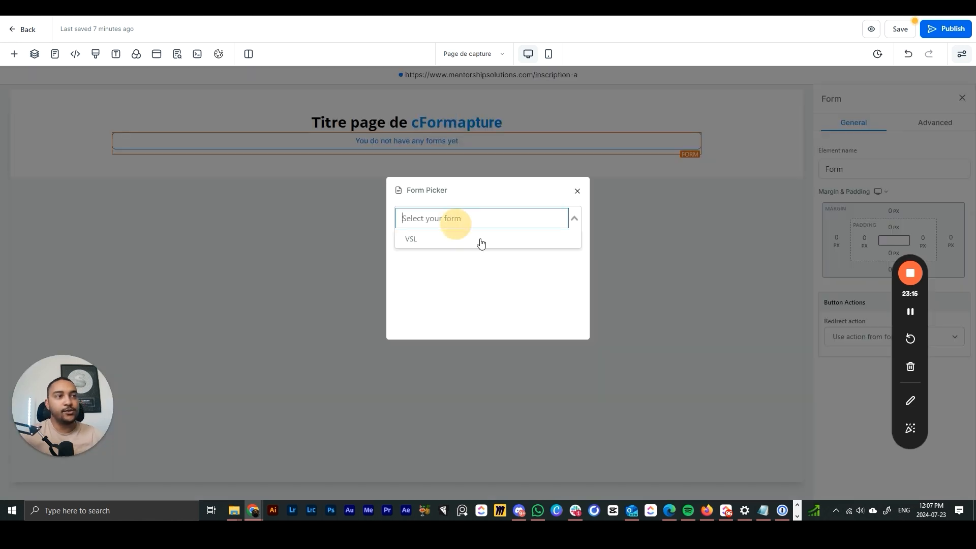
click(424, 240)
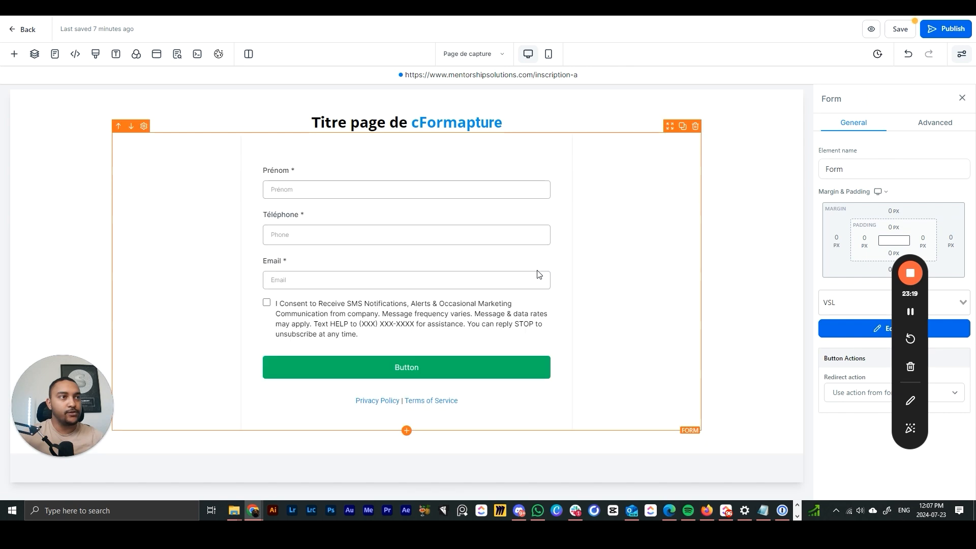
click(709, 245)
click(939, 30)
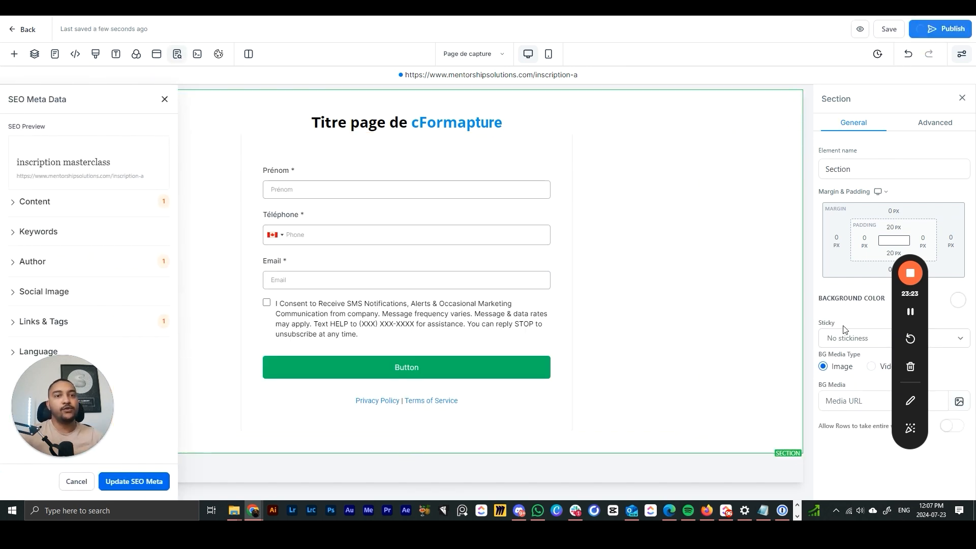
- Try the form's after-submission options, leaving it on go to next funnel step
drag(893, 317, 855, 153)
click(426, 259)
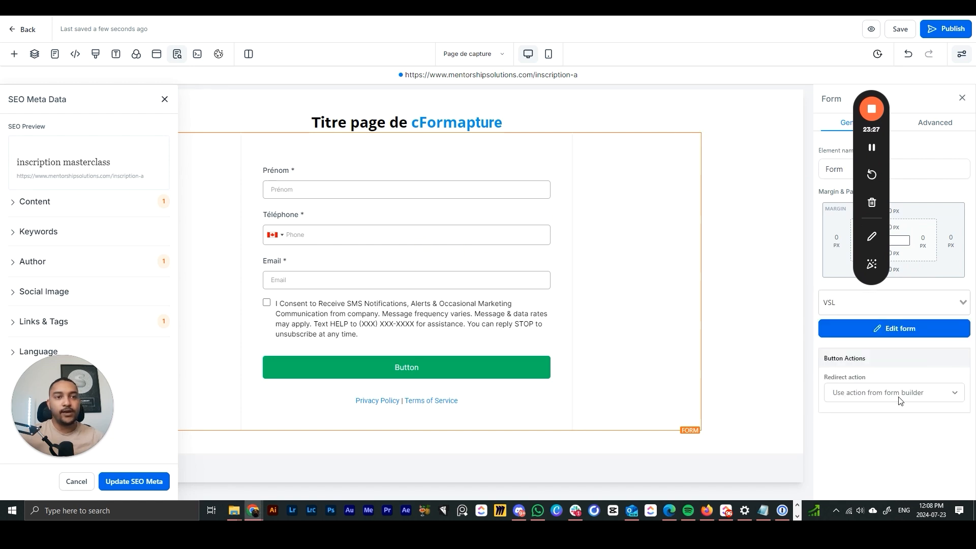
click(865, 395)
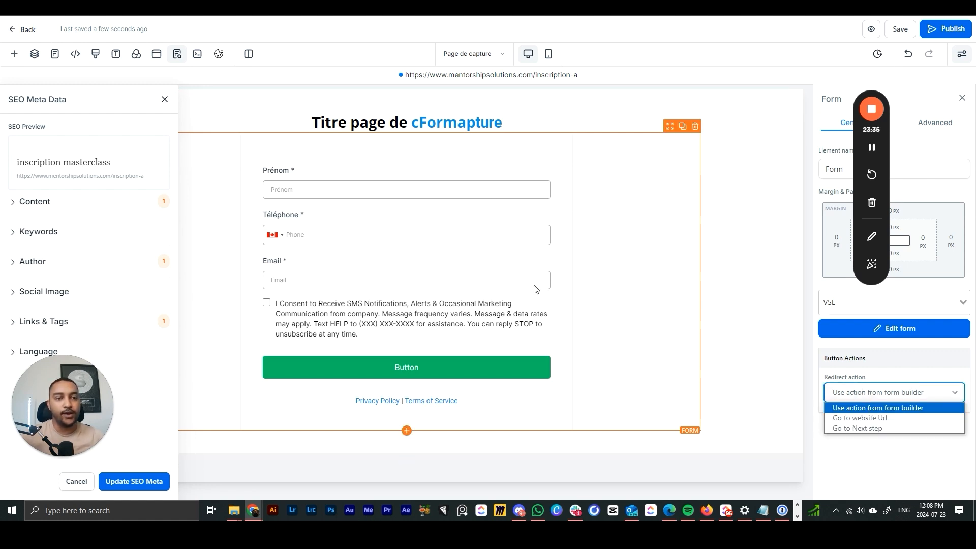
click(870, 430)
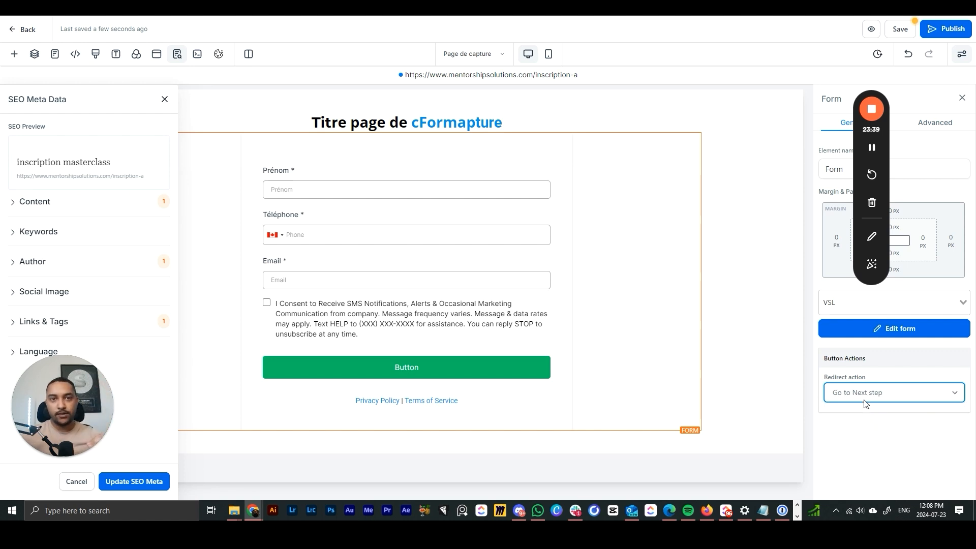
click(865, 400)
click(844, 408)
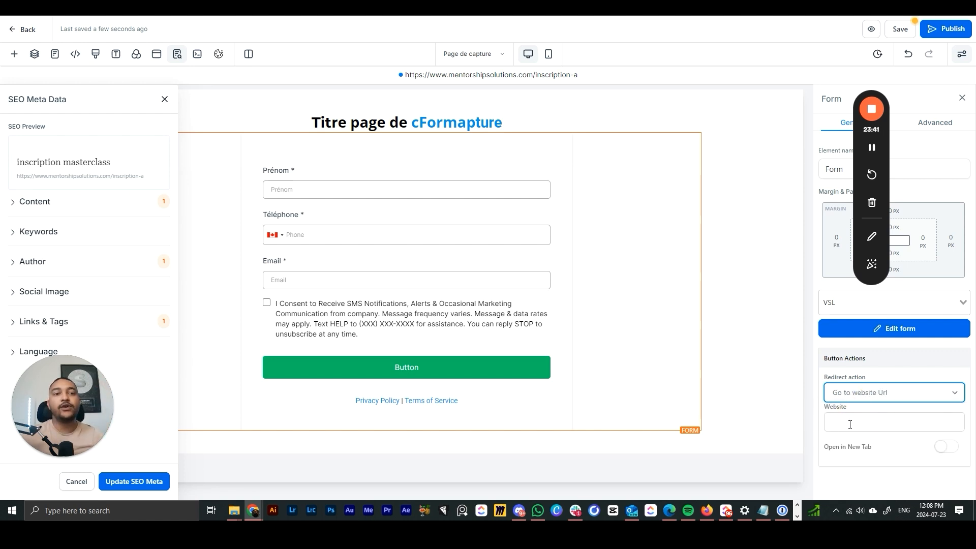
click(851, 424)
click(878, 395)
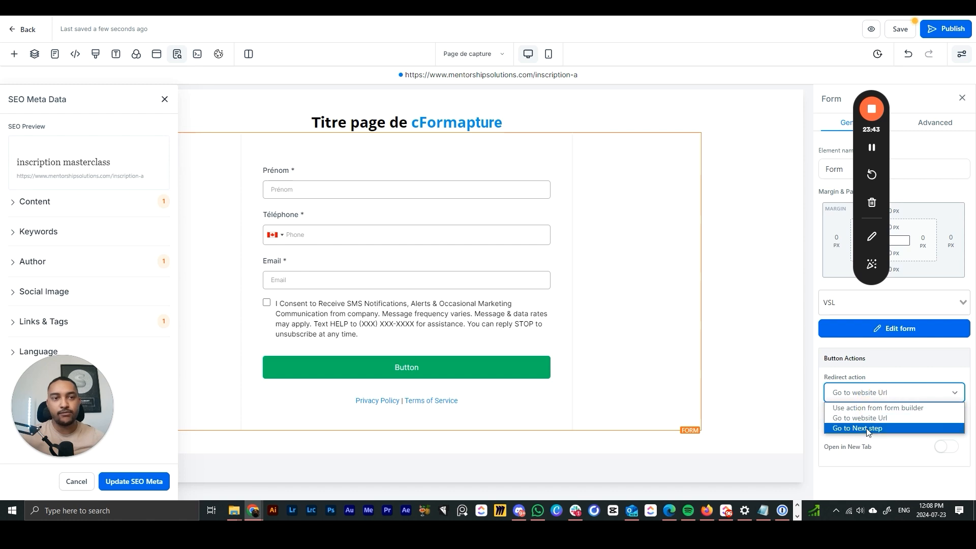
click(868, 430)
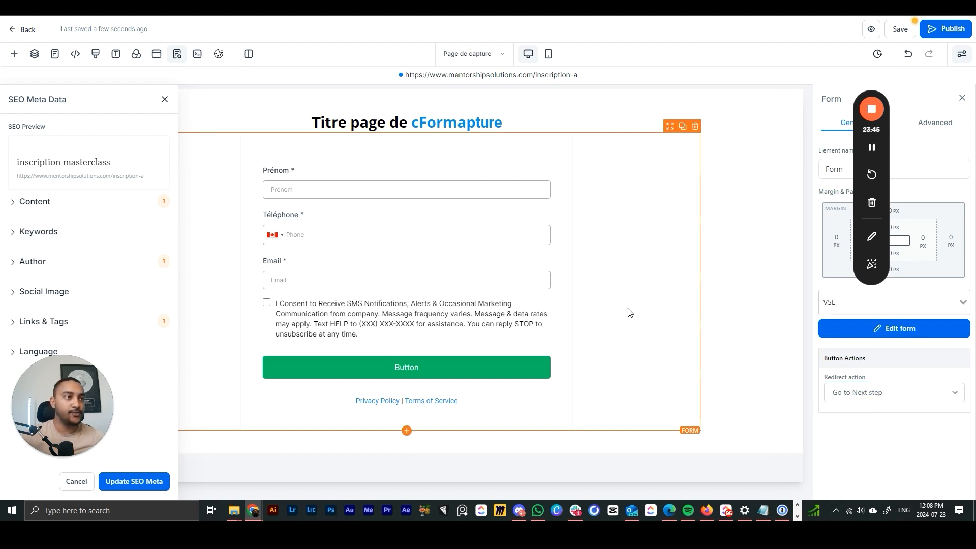
click(706, 288)
- Delete the stray c from the headline and remove the VSL form from the page
click(437, 124)
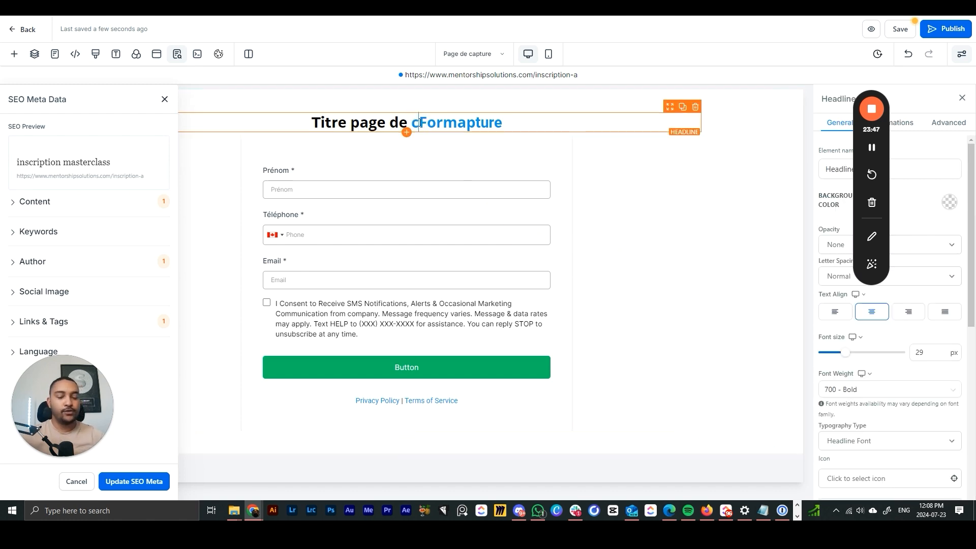
click(416, 123)
key(BackSpace)
click(605, 193)
click(721, 227)
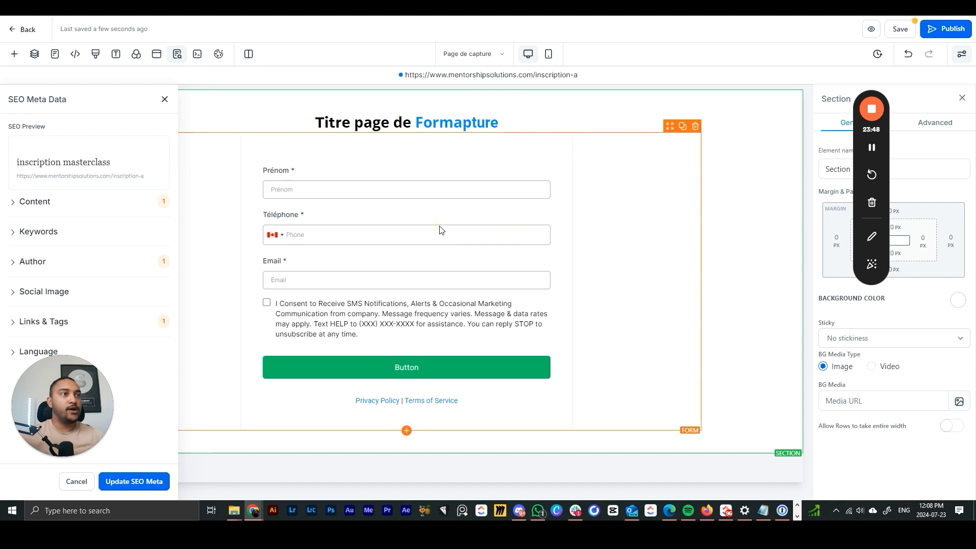
click(412, 213)
click(695, 127)
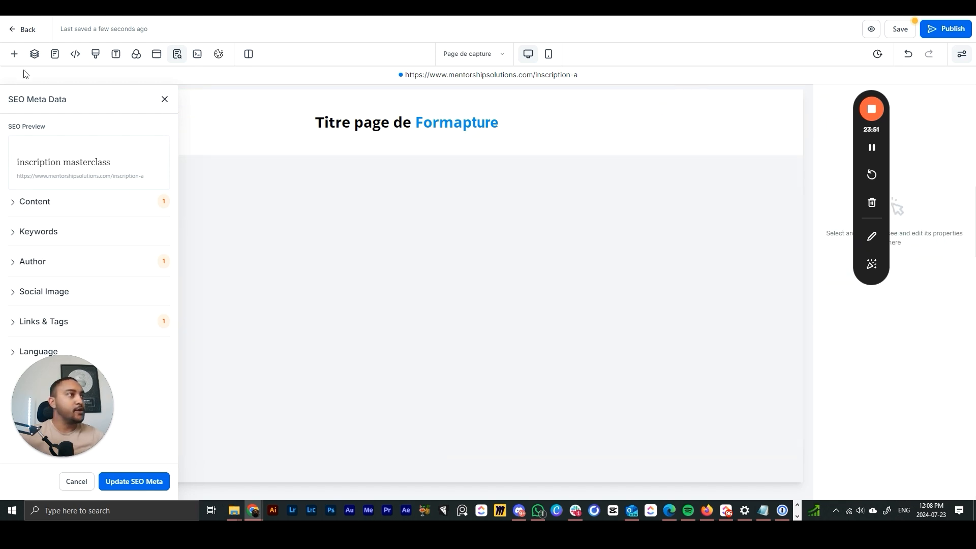
- Add a button below the headline and delete the stray 'Button' text from the headline
click(15, 54)
drag(140, 280, 422, 153)
click(405, 148)
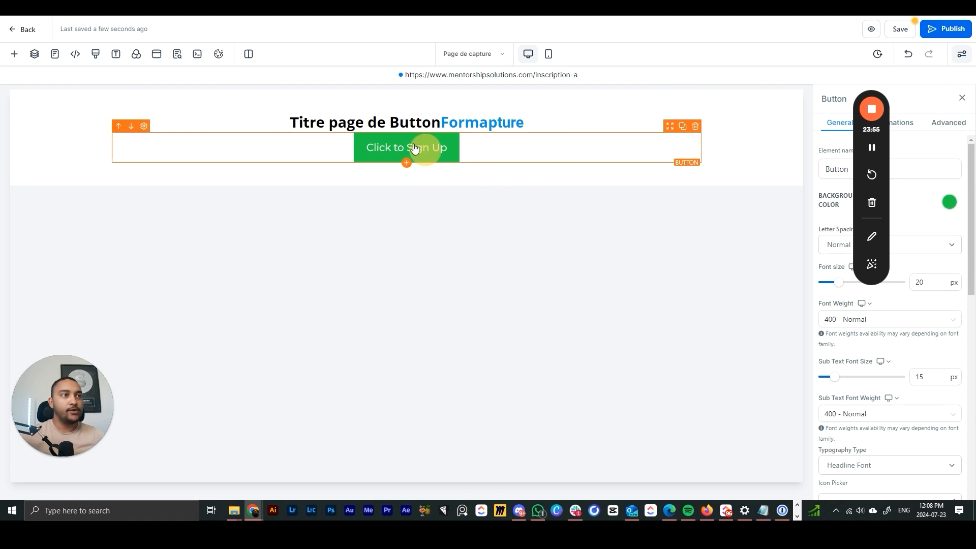
drag(440, 121, 402, 122)
key(BackSpace)
key(BackSpace)
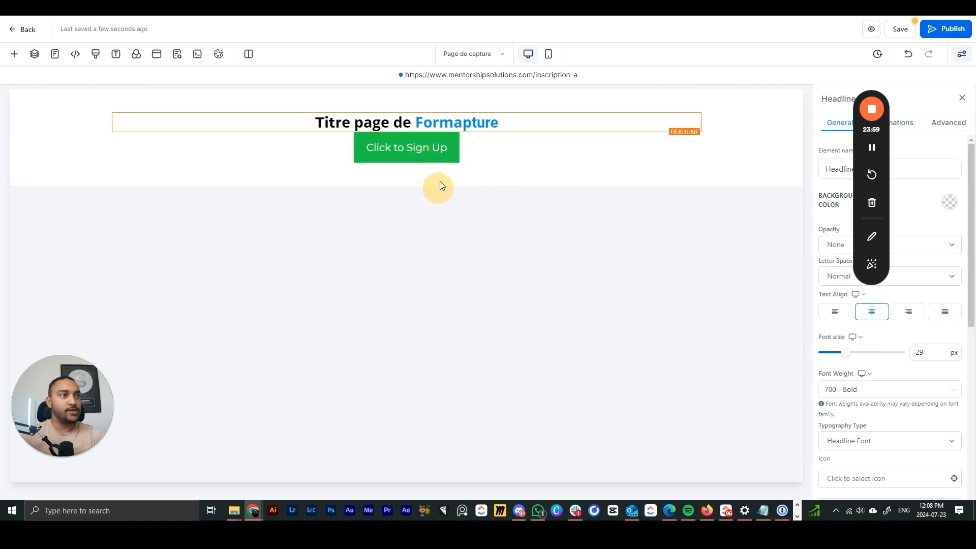
drag(858, 160, 53, 204)
- Set the green button's link action to Open popup
click(412, 152)
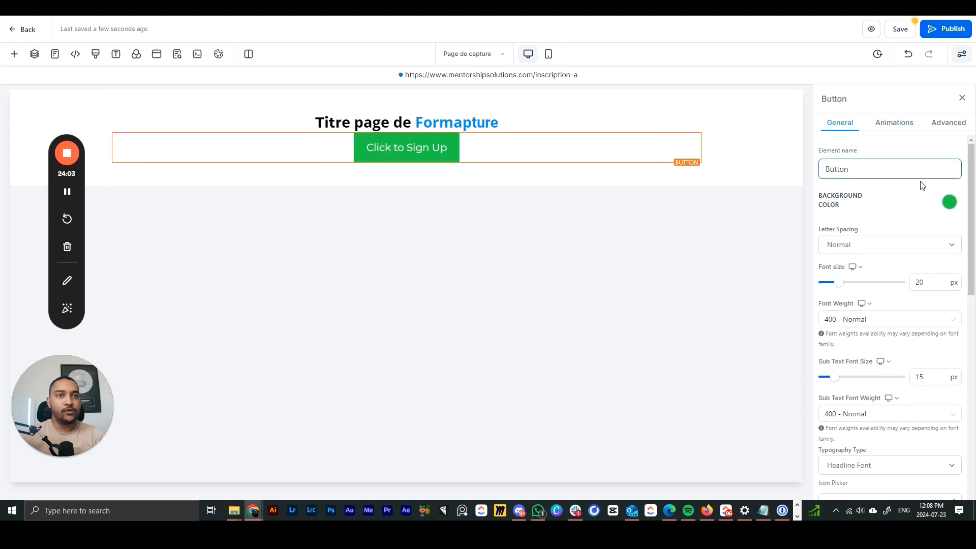
scroll(922, 204, down, 4)
scroll(915, 229, down, 6)
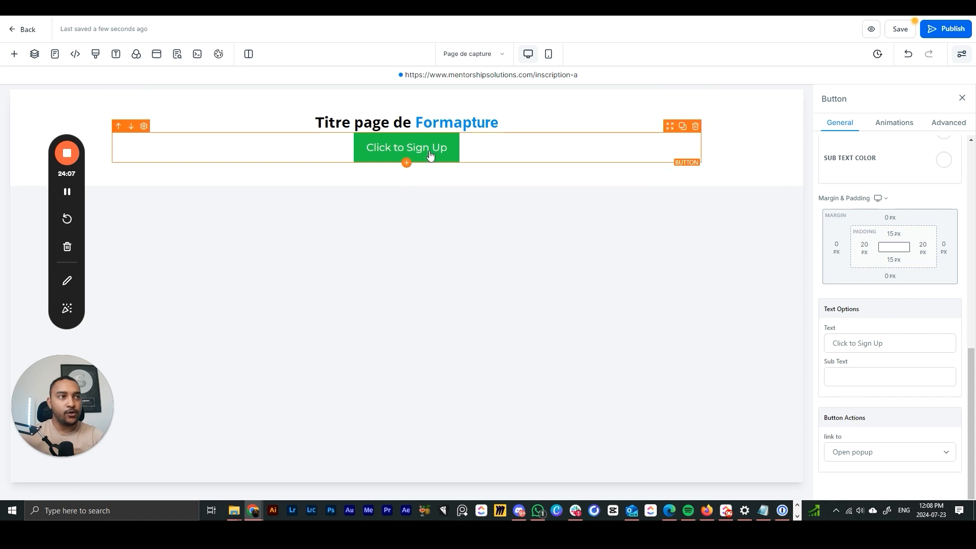
click(902, 461)
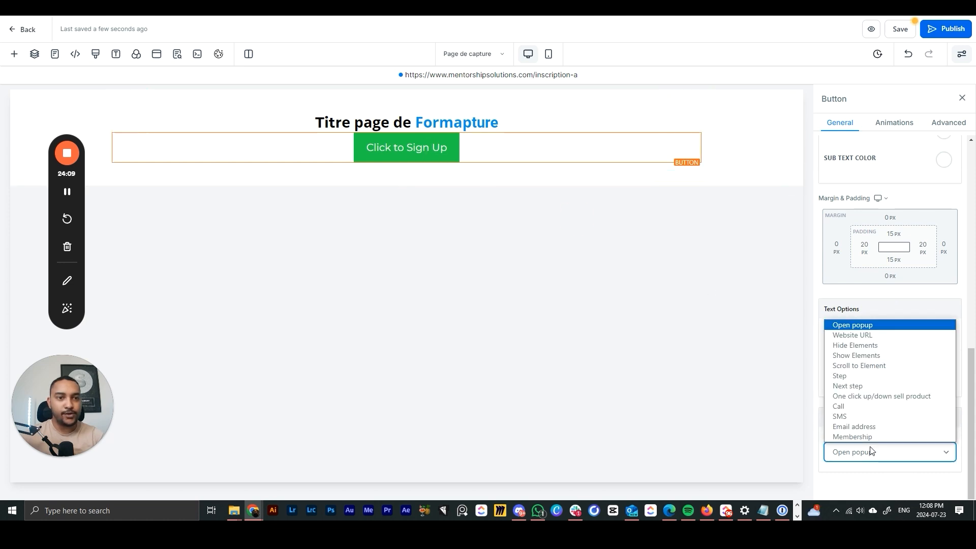
click(840, 418)
click(856, 458)
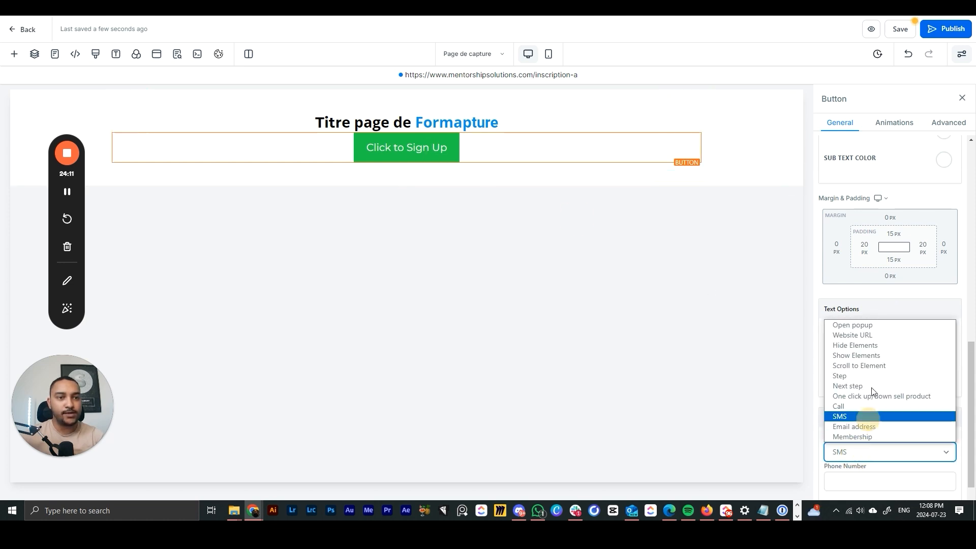
click(853, 335)
scroll(858, 421, down, 1)
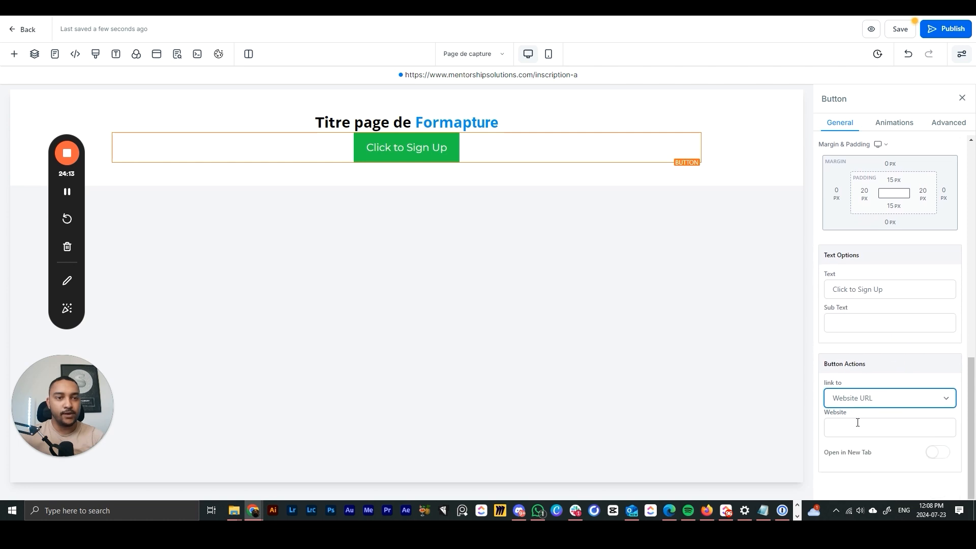
click(864, 398)
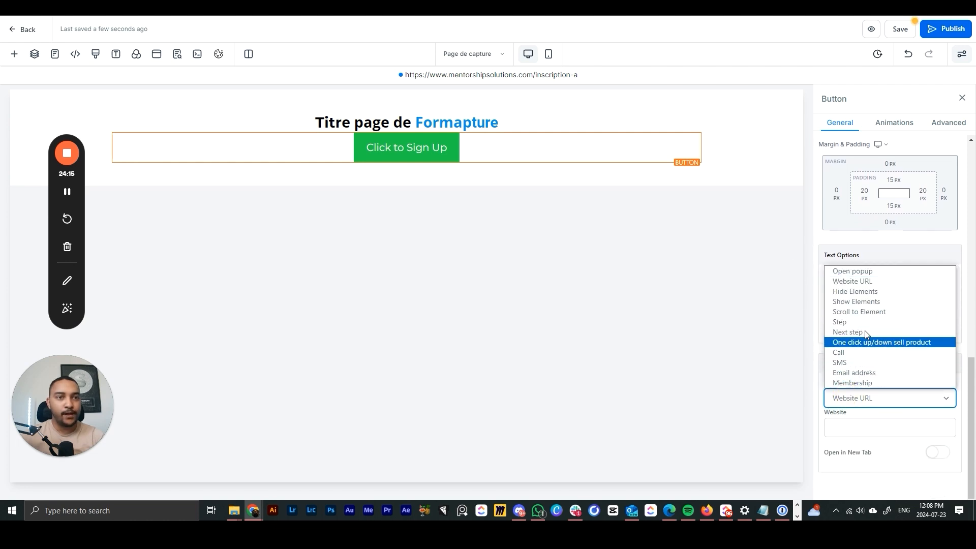
click(862, 272)
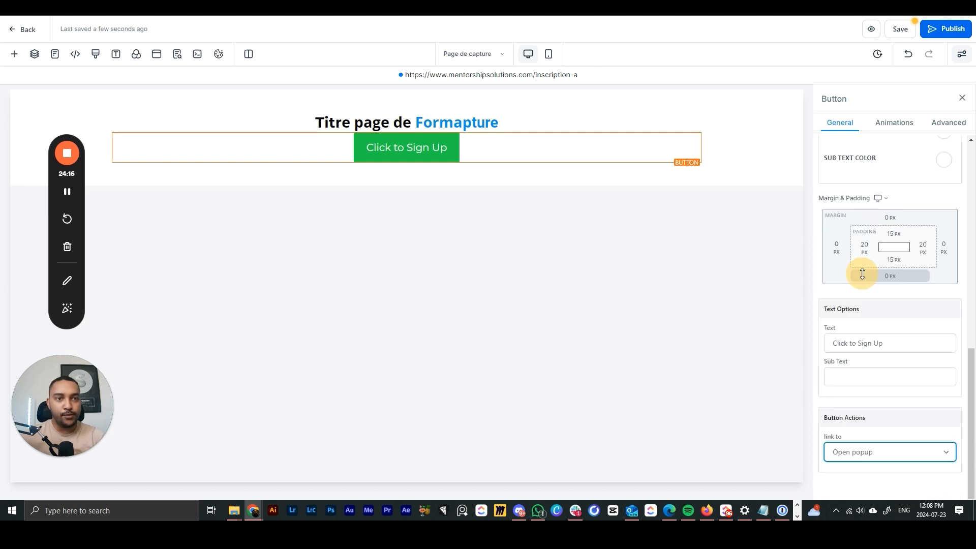
- Add a one-column row to the popup and insert the VSL form into it
click(156, 54)
click(403, 218)
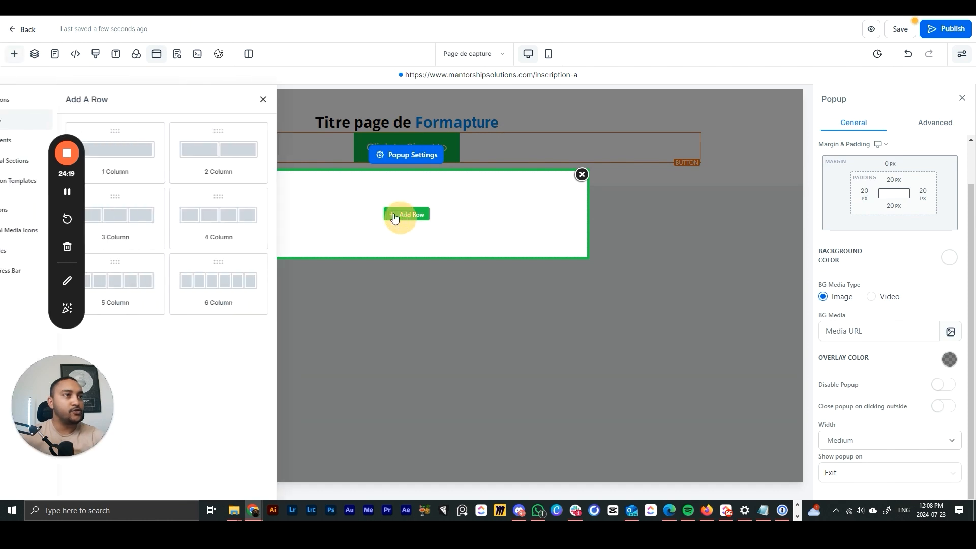
click(393, 227)
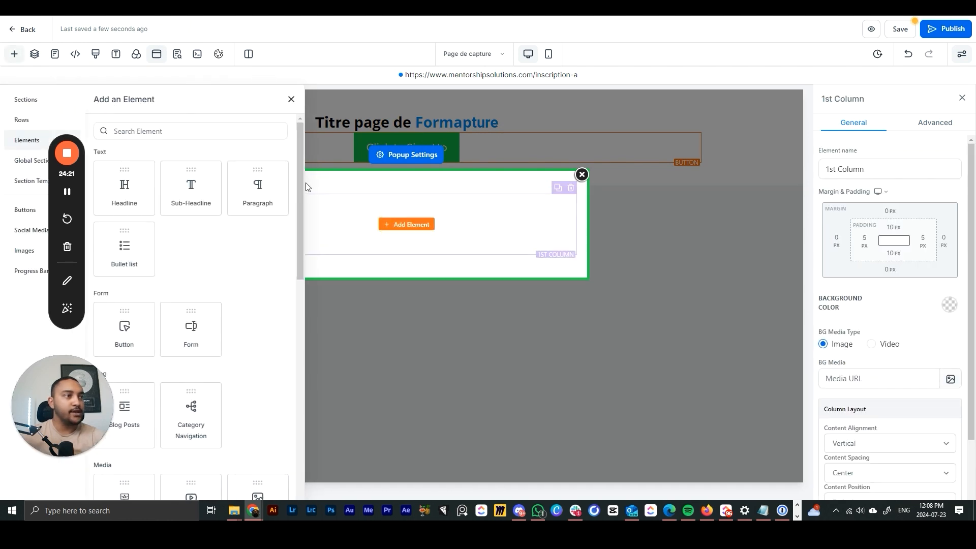
click(192, 327)
click(484, 219)
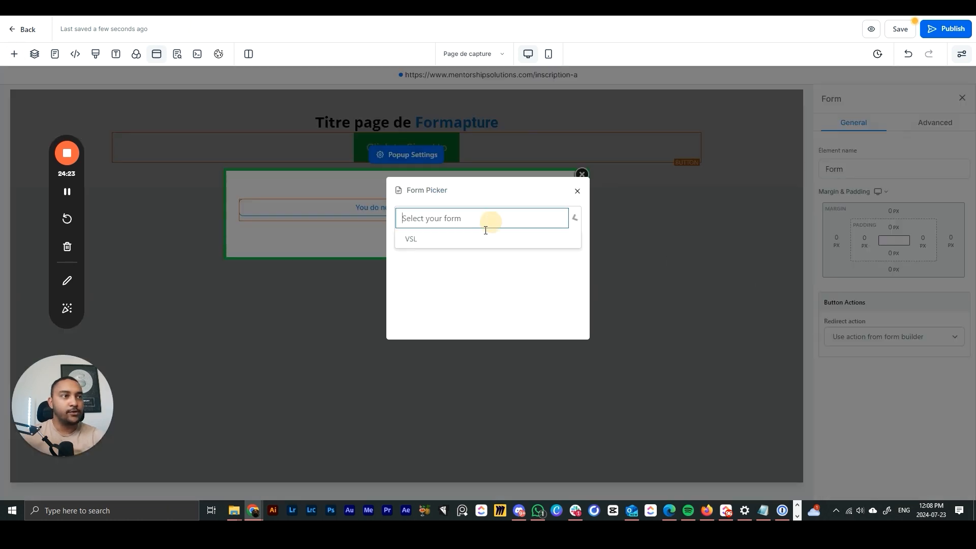
click(424, 249)
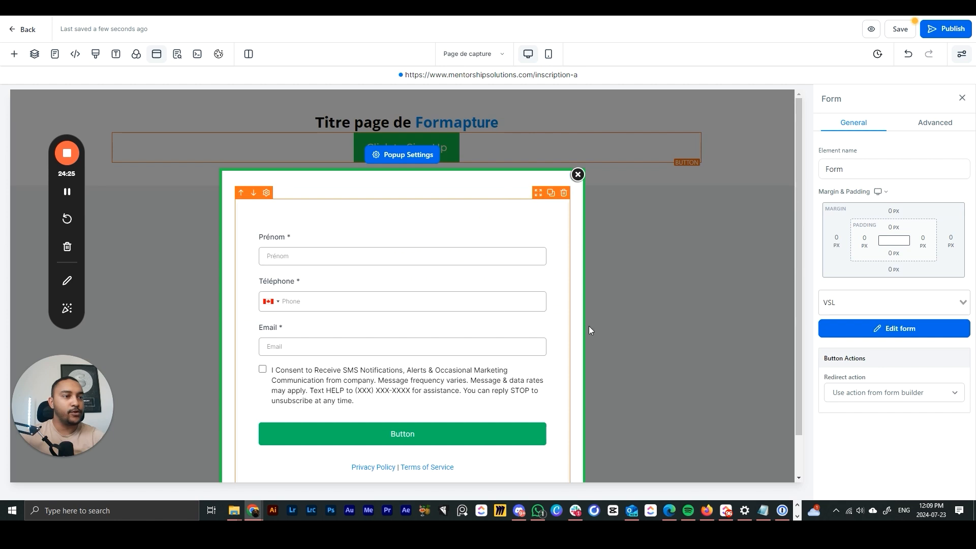
- Publish the capture page, close the form popup, and save the page
click(925, 33)
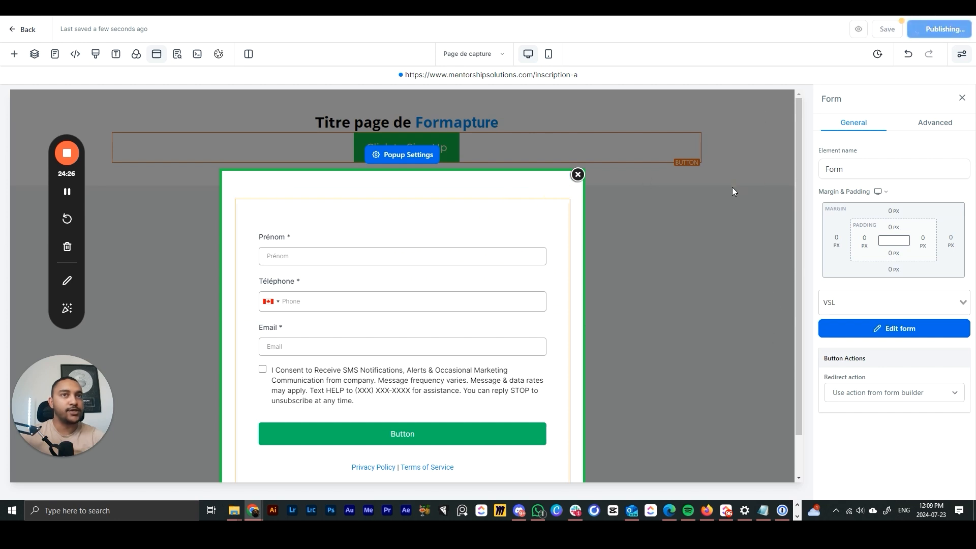
click(625, 259)
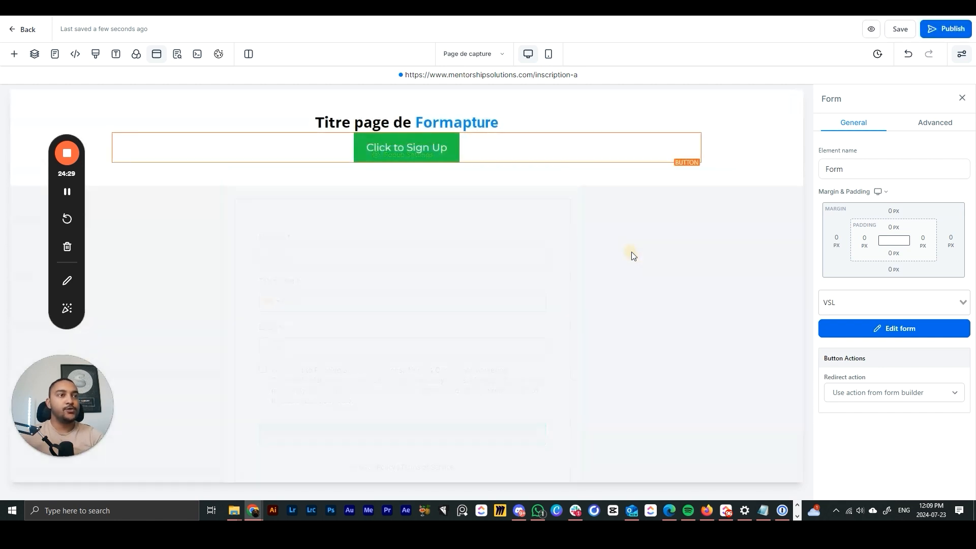
click(900, 29)
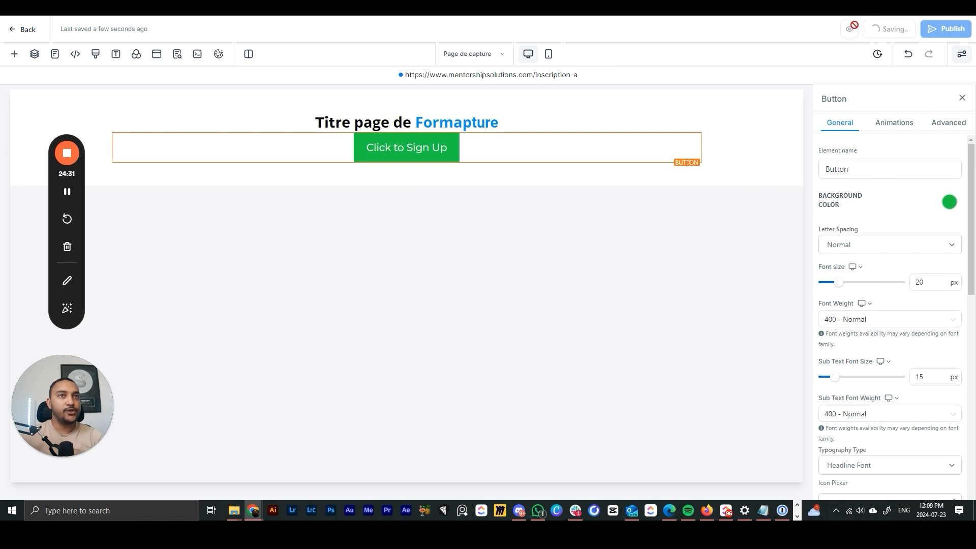
- Preview the page and confirm 'Click to Sign Up' opens the Prénom, Téléphone and Email form
click(858, 29)
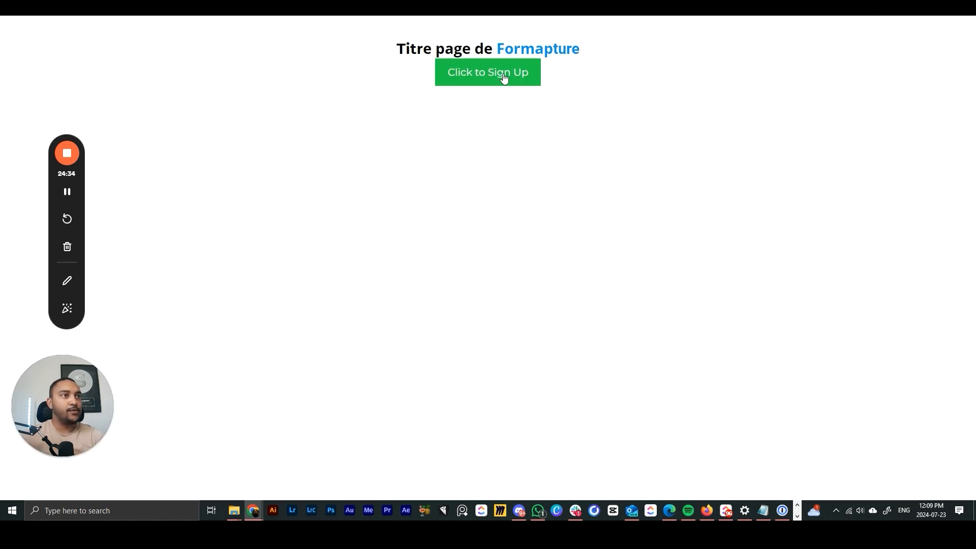
click(503, 78)
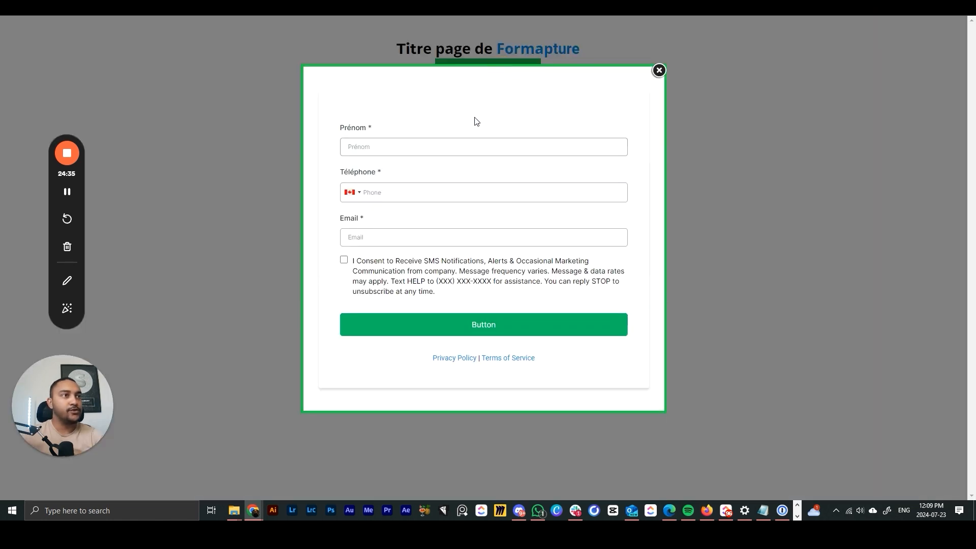
click(438, 192)
click(657, 70)
key(ctrl+w)
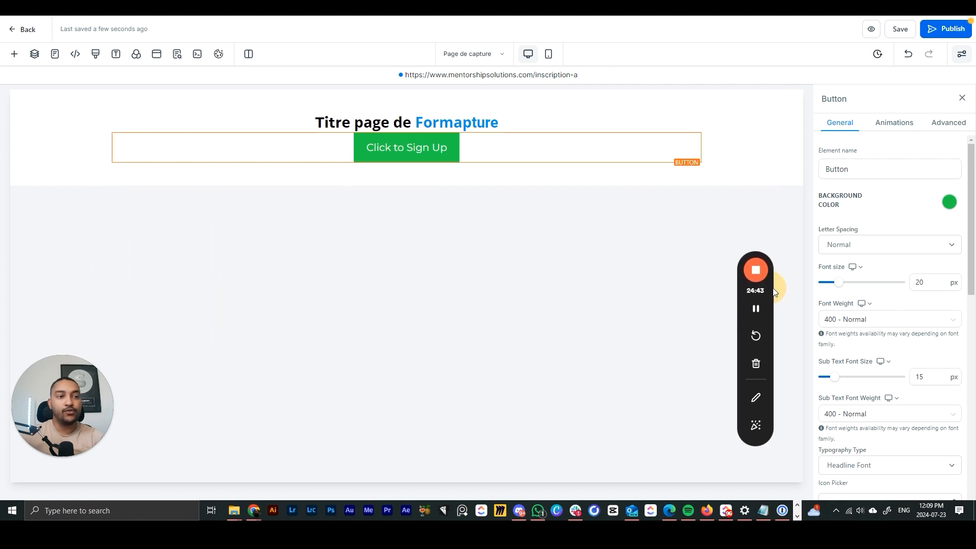
- Create a new funnel step named 'video' in the VSL funnel
click(16, 34)
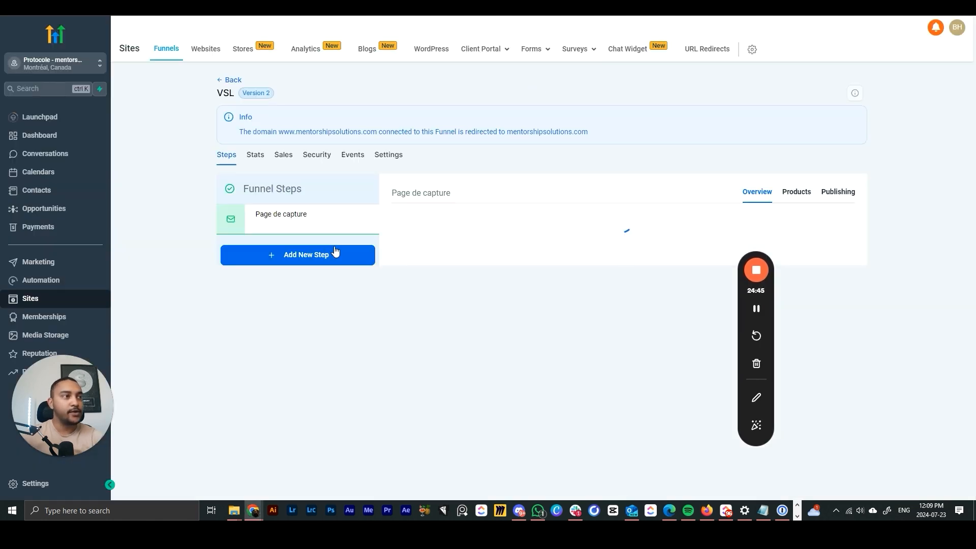
click(308, 253)
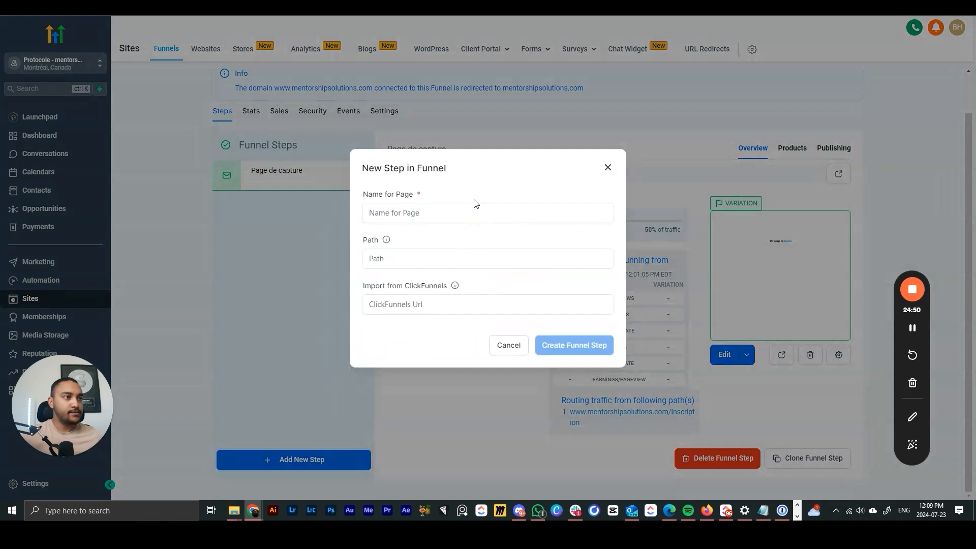
click(426, 212)
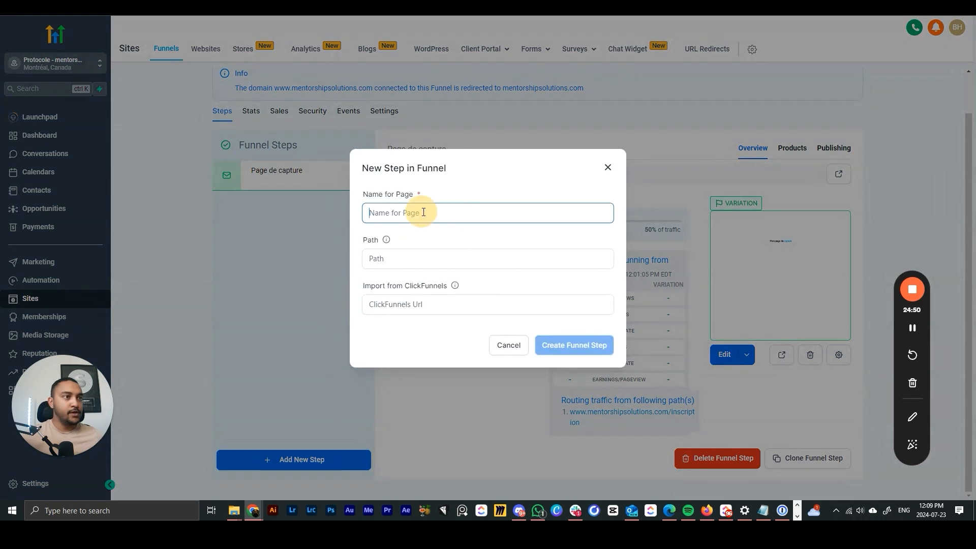
text(video)
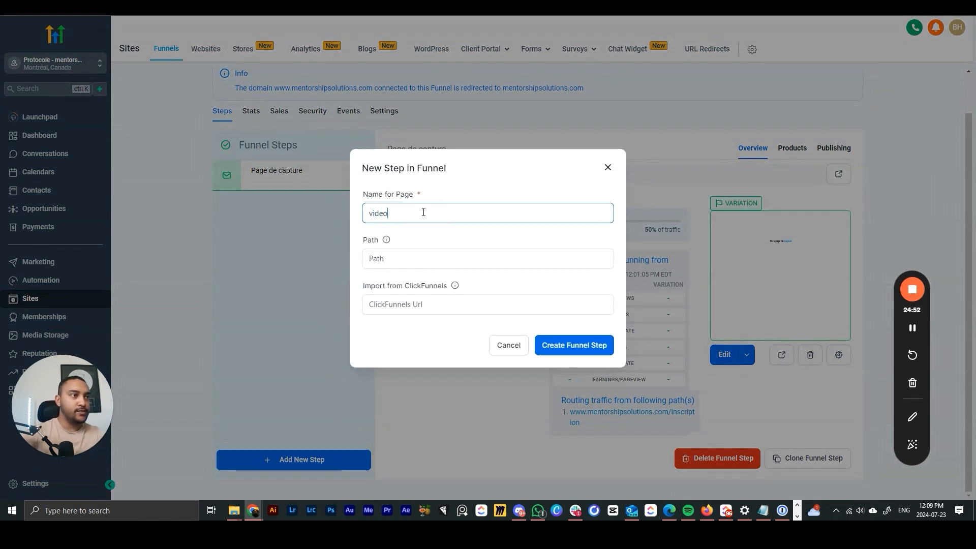
click(553, 345)
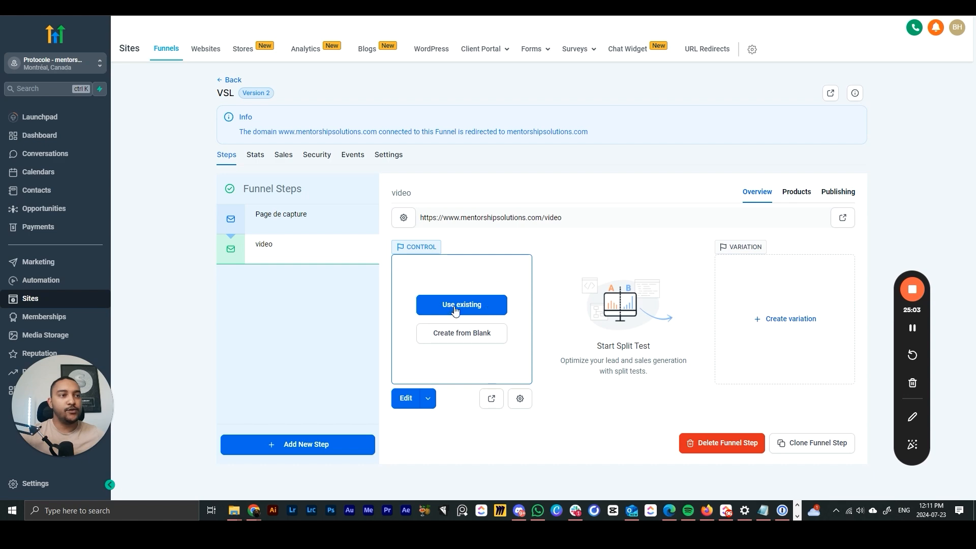
- Skip the import option and start the video step's page from blank
click(455, 311)
click(620, 169)
click(486, 335)
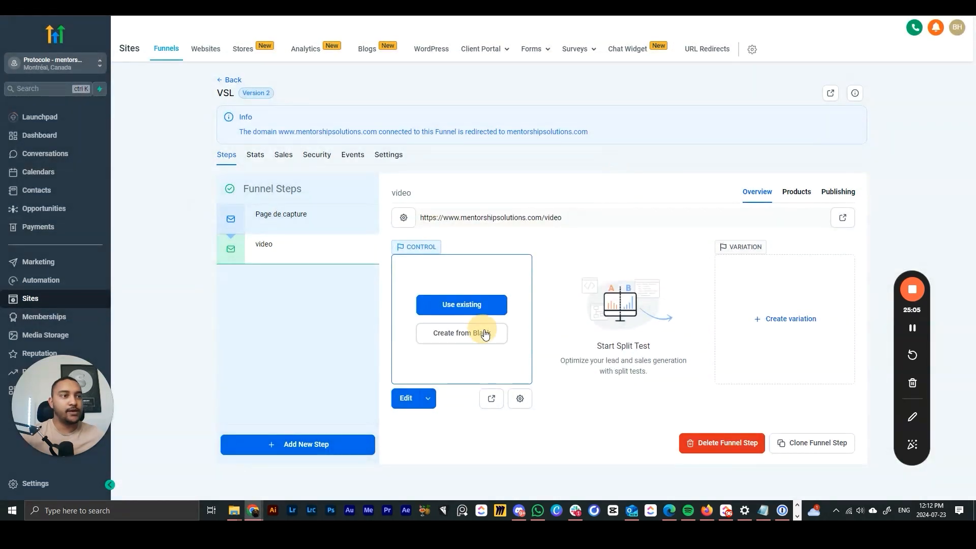
drag(899, 331, 76, 171)
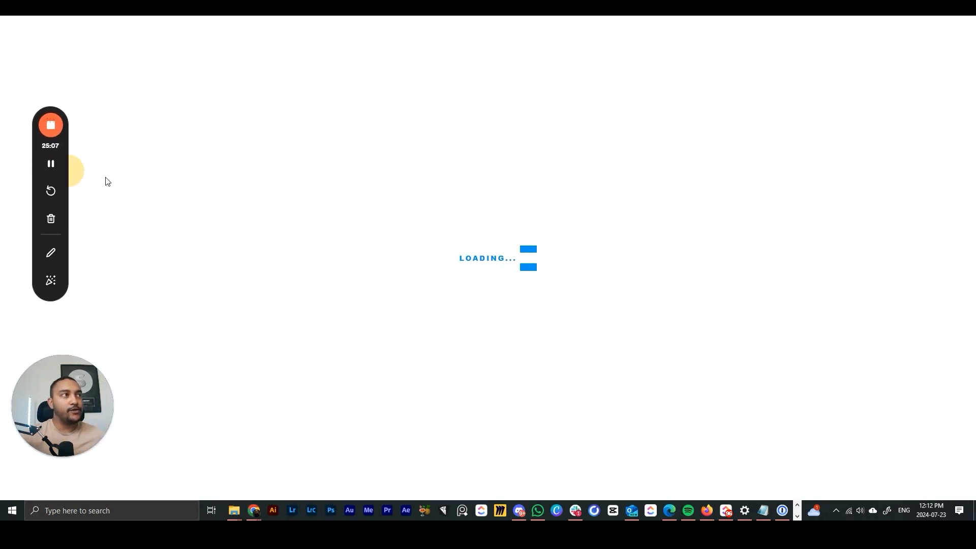
- Add a full-width section, a one-column row and a video element to the page
click(429, 167)
click(145, 151)
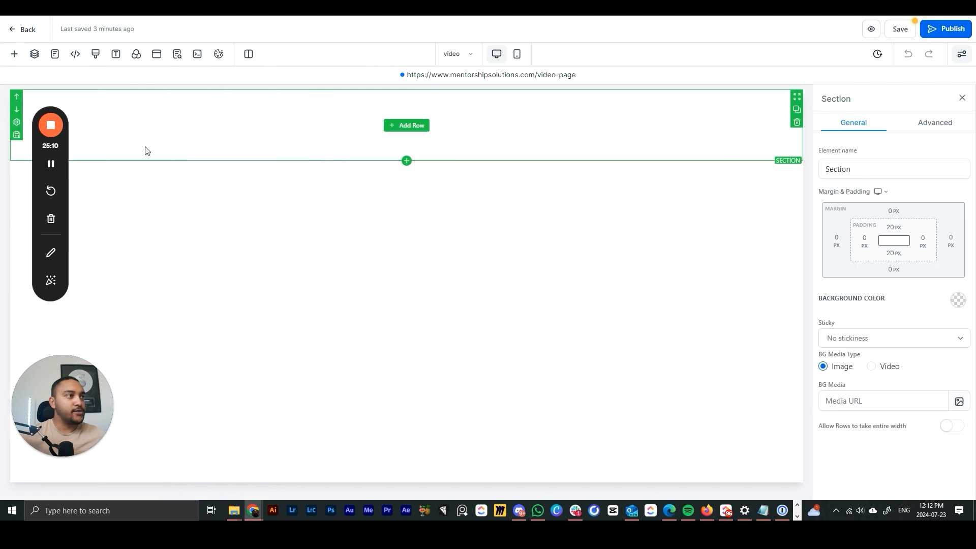
click(413, 127)
click(153, 148)
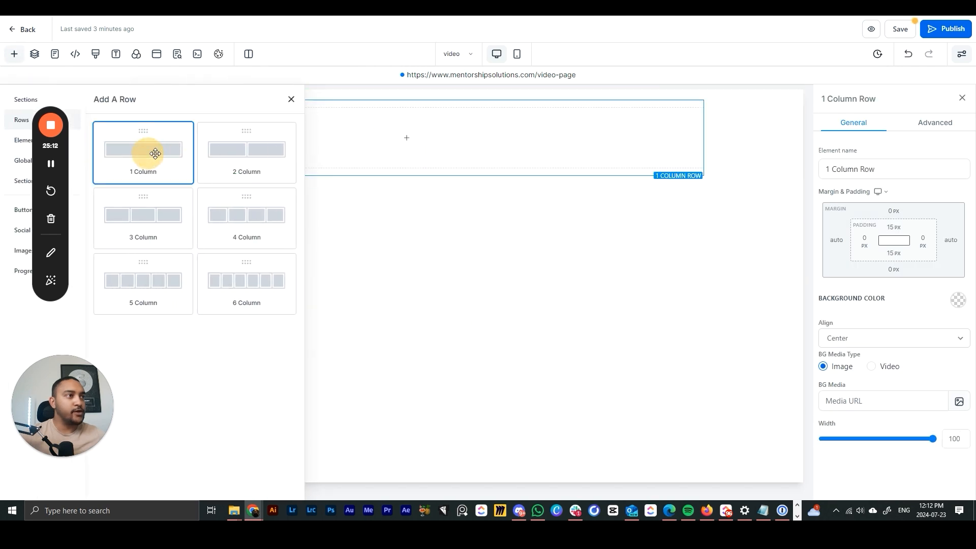
click(395, 138)
scroll(218, 331, down, 4)
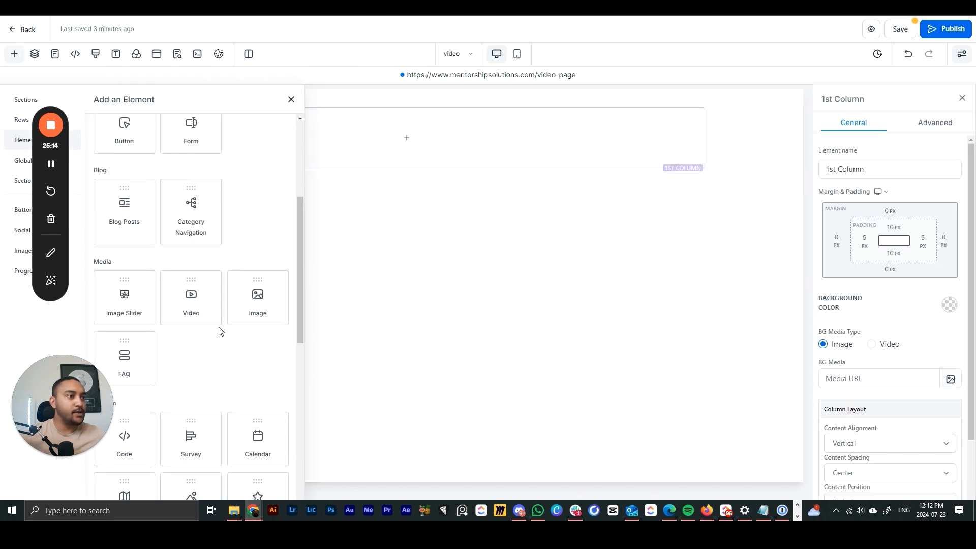
click(192, 303)
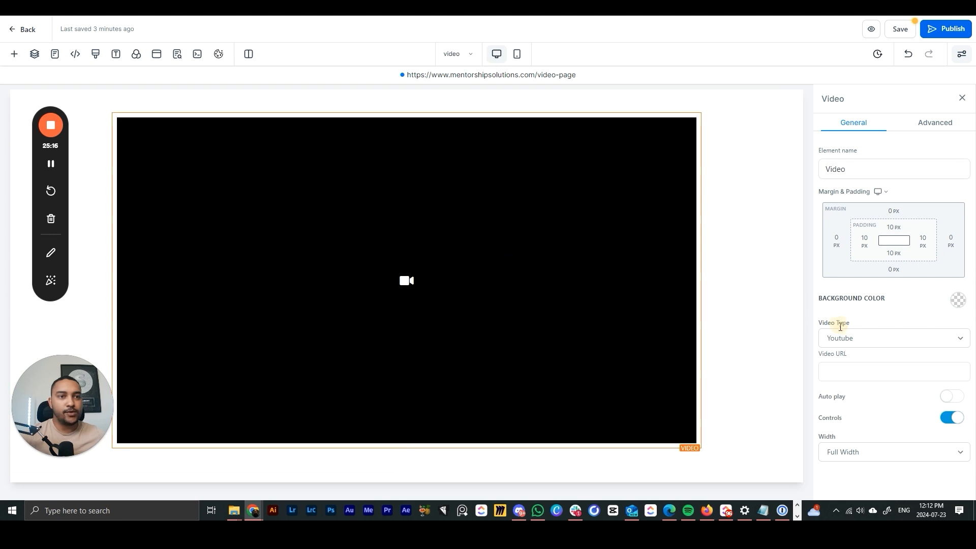
- Set the video element's source type to Hosted Video
click(846, 374)
click(843, 340)
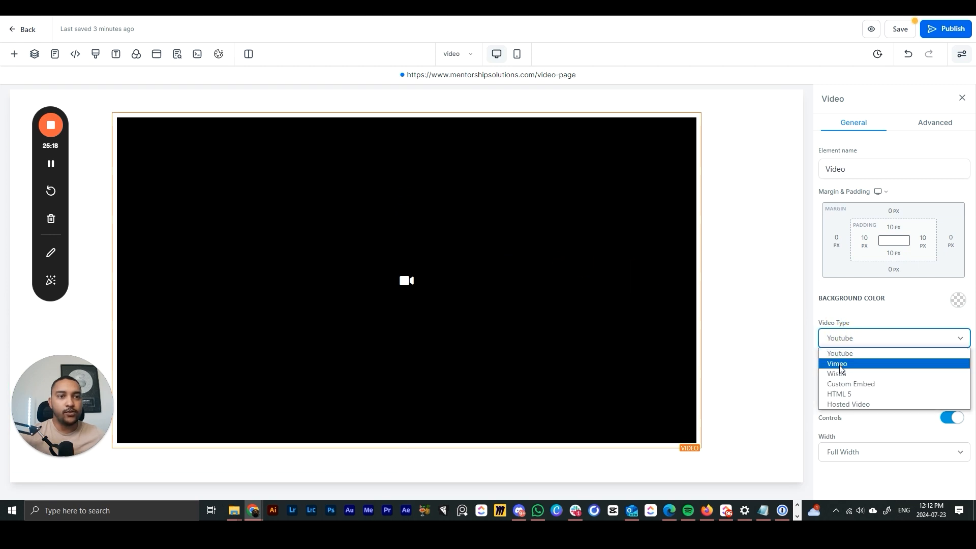
click(891, 362)
click(848, 339)
click(848, 374)
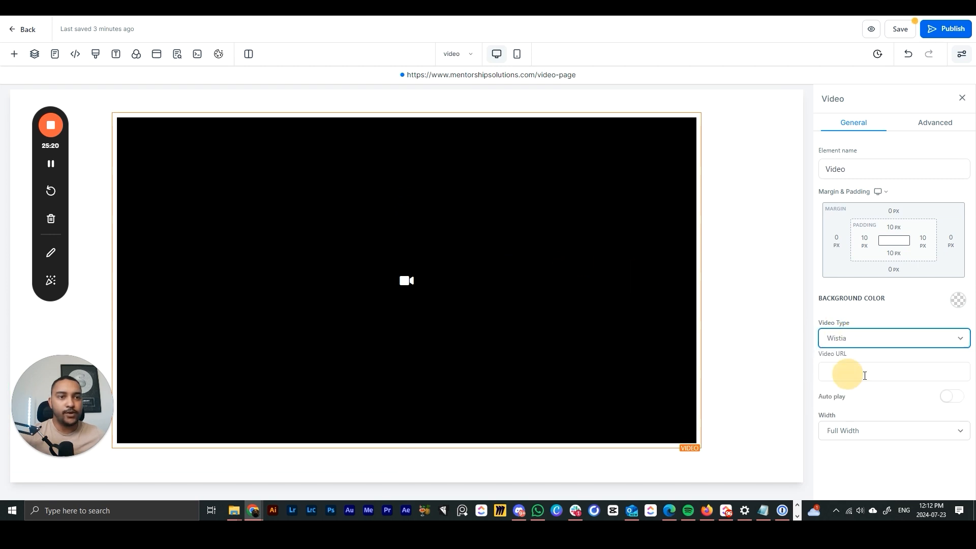
click(865, 344)
click(854, 385)
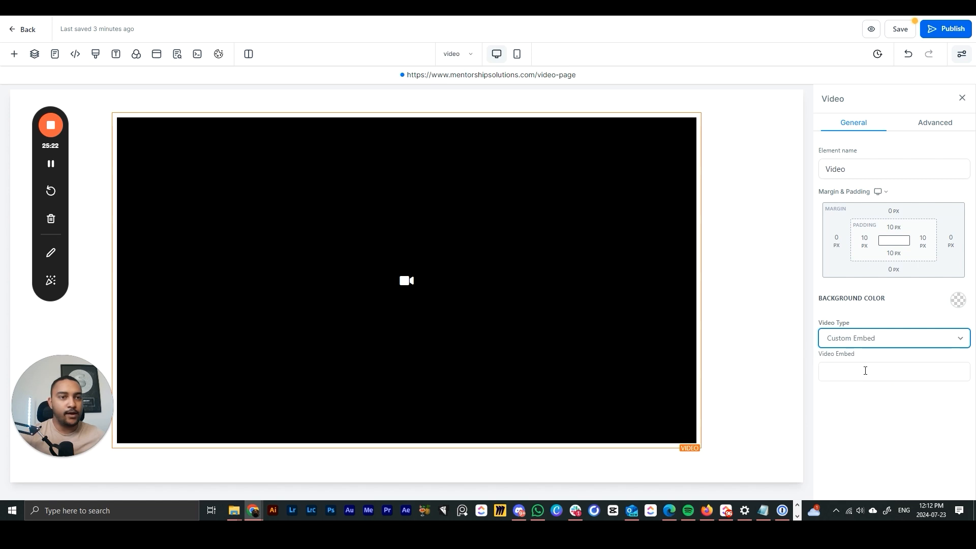
click(850, 342)
click(859, 404)
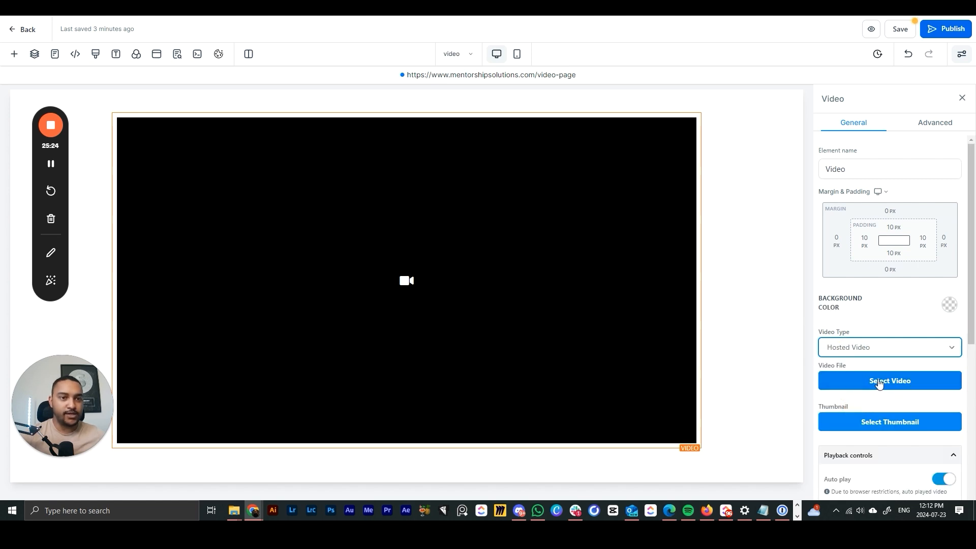
scroll(889, 382, down, 2)
- Upload the 'protocole - onboarding' video file from the computer as the hosted video
click(875, 280)
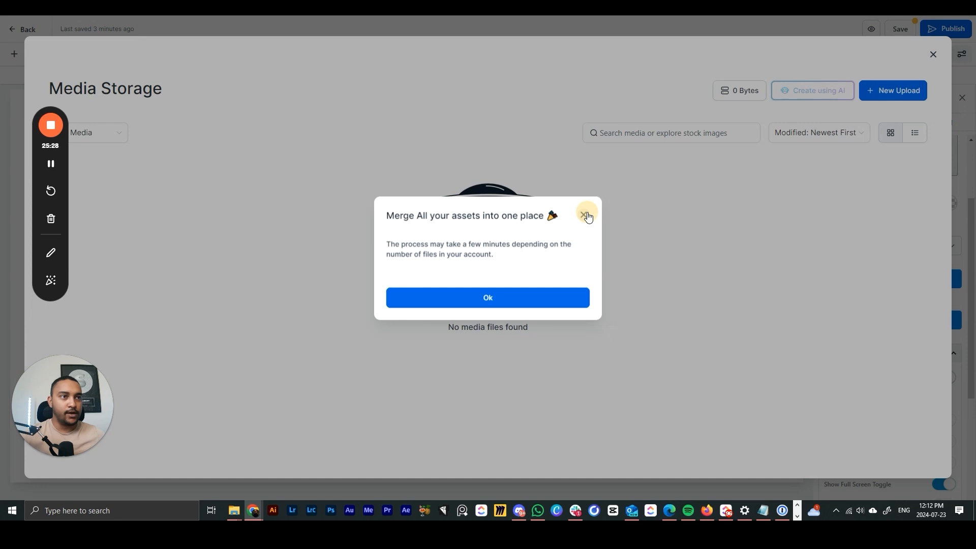
click(584, 215)
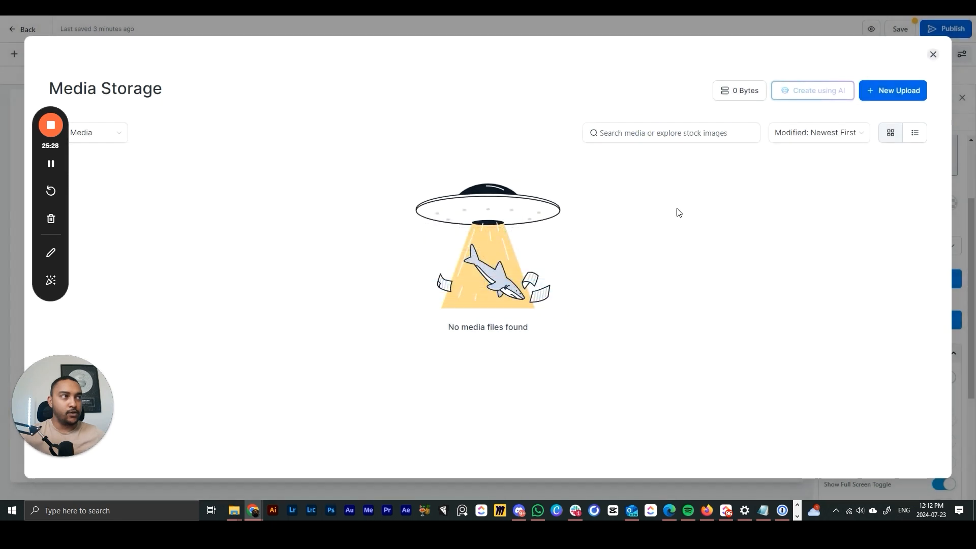
click(893, 91)
click(870, 115)
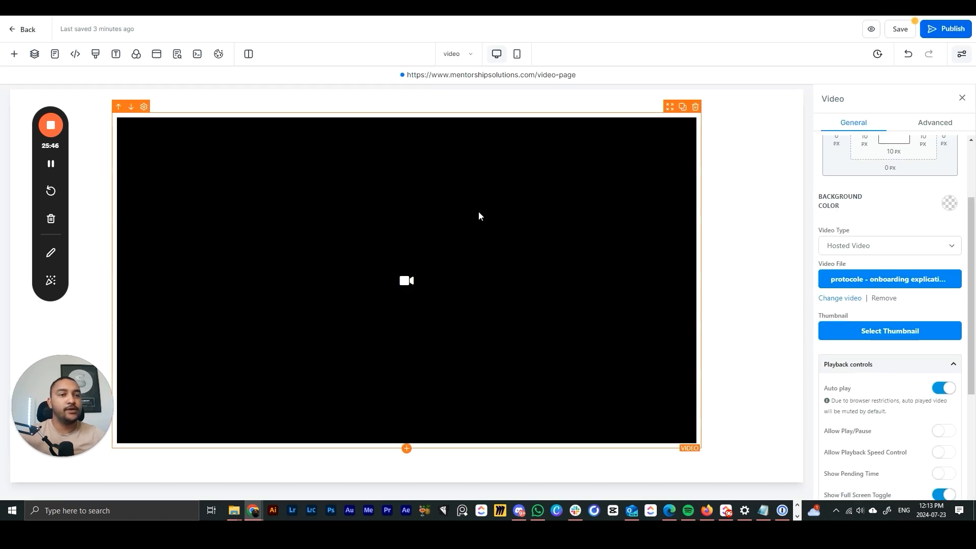
- Open media storage for the thumbnail and close it without choosing one
click(887, 333)
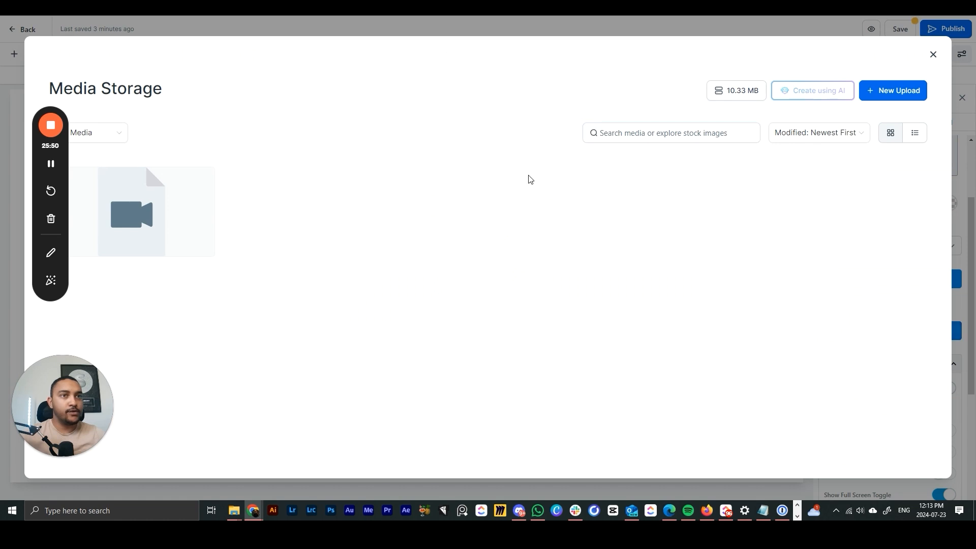
click(932, 60)
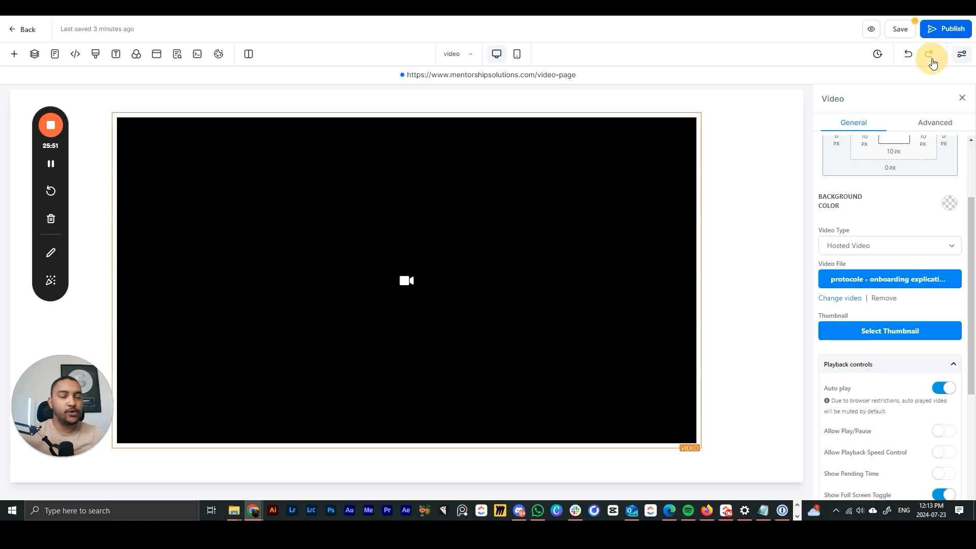
scroll(873, 322, down, 3)
scroll(876, 318, down, 1)
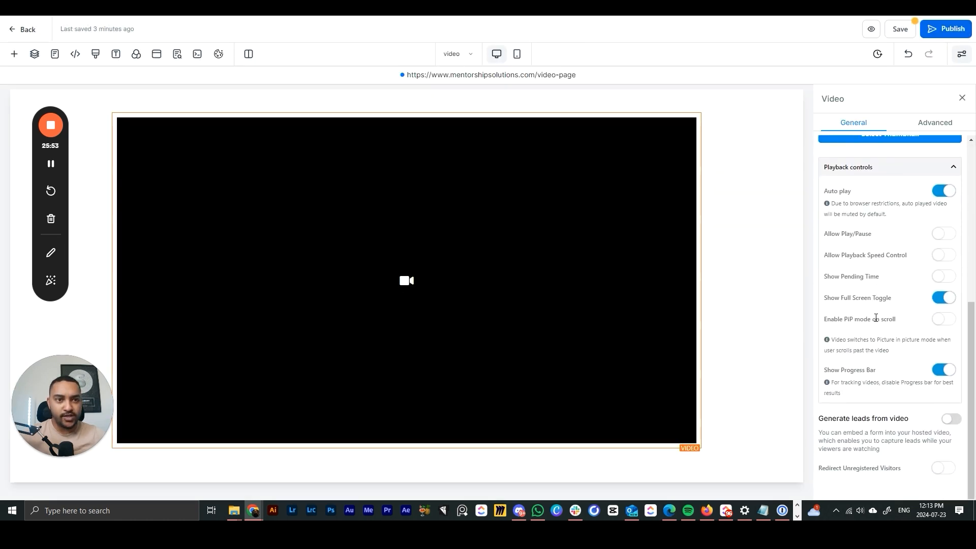
scroll(882, 336, up, 4)
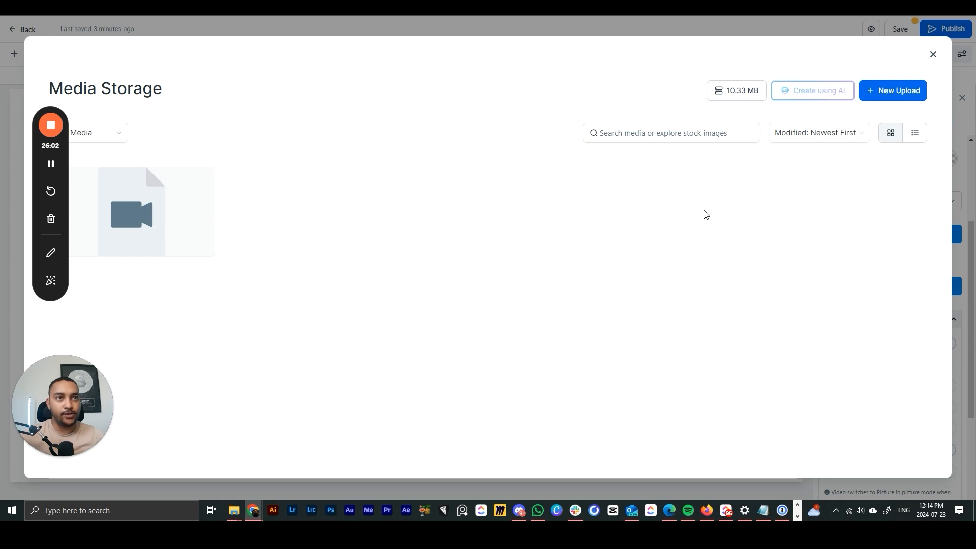
click(933, 55)
scroll(922, 356, down, 1)
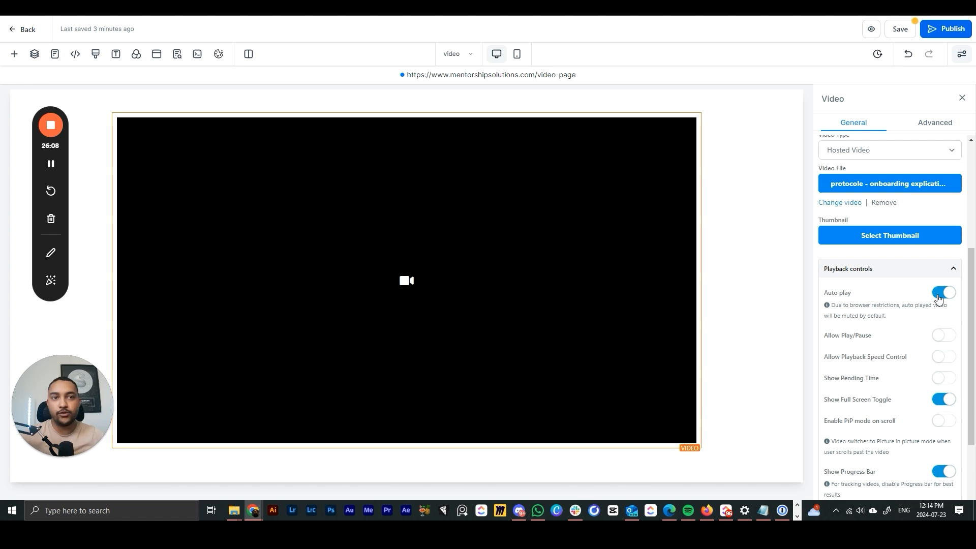
- Keep viewer play/pause control on and turn playback speed control off
click(944, 335)
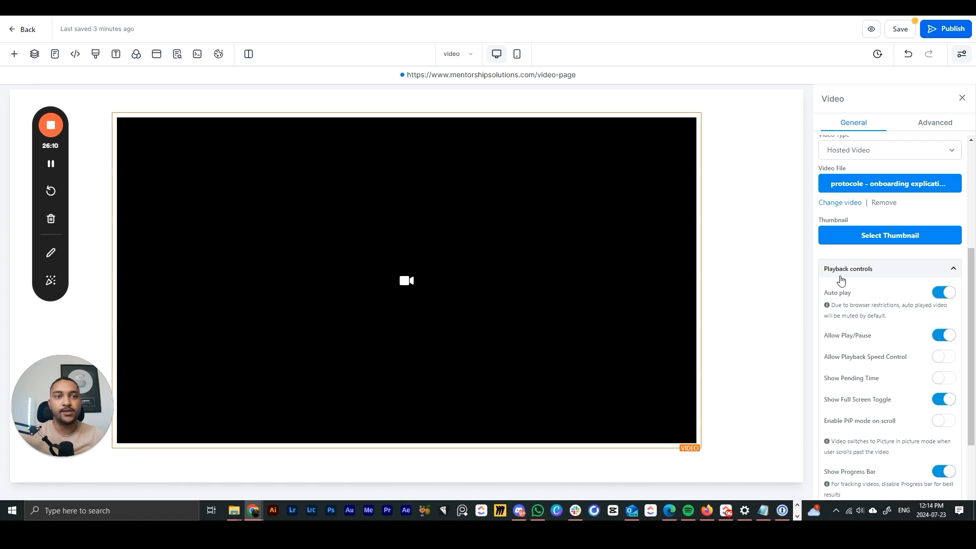
scroll(841, 280, down, 2)
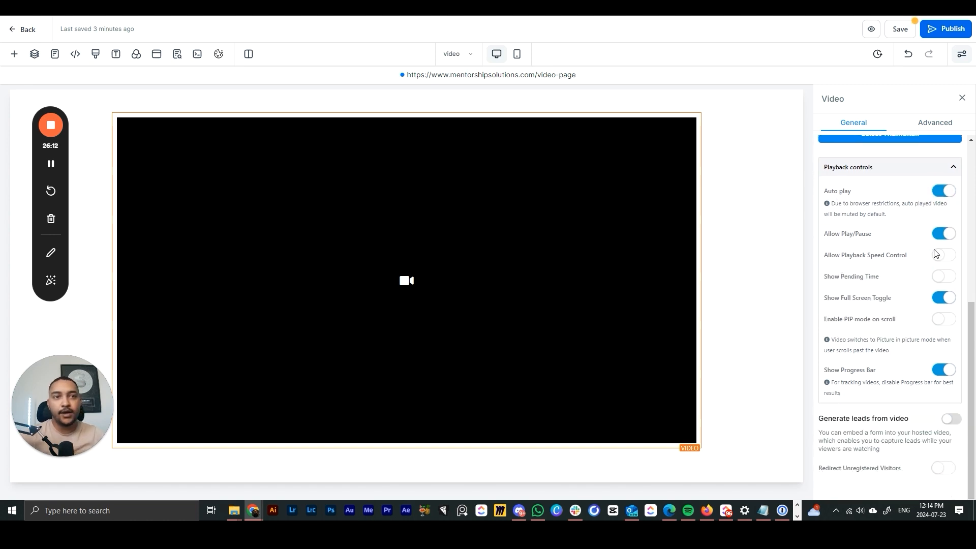
click(947, 237)
click(945, 237)
click(941, 256)
click(941, 255)
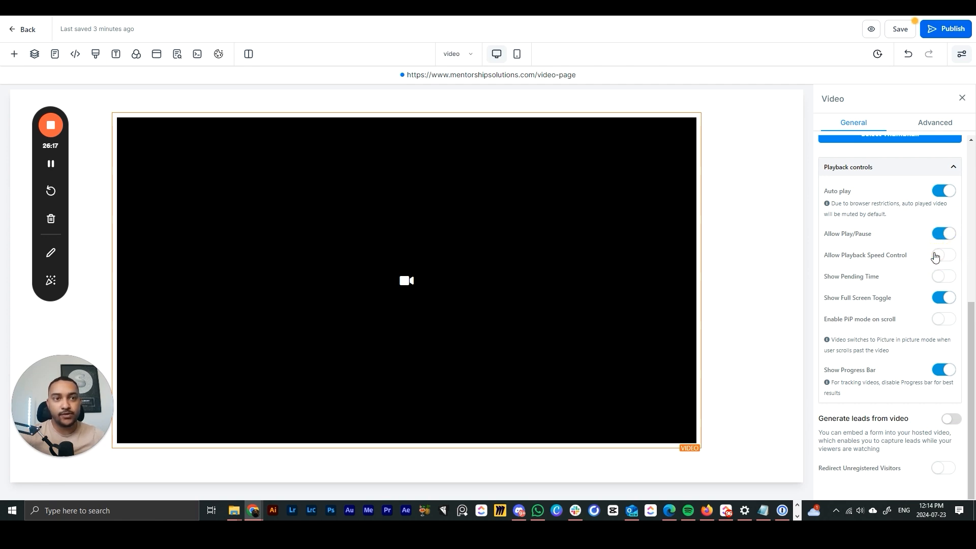
- Return pending time to off and full screen to on, then select the video's section
click(939, 281)
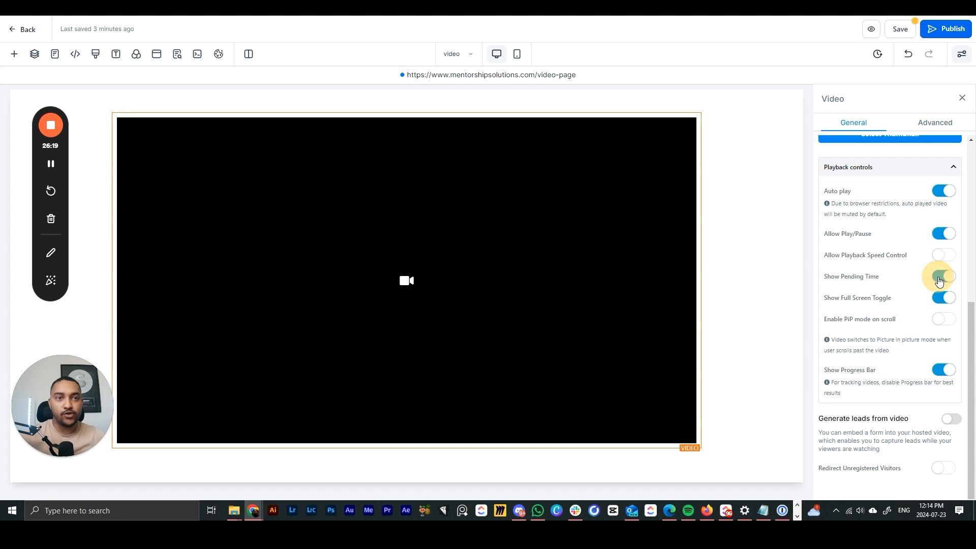
click(942, 281)
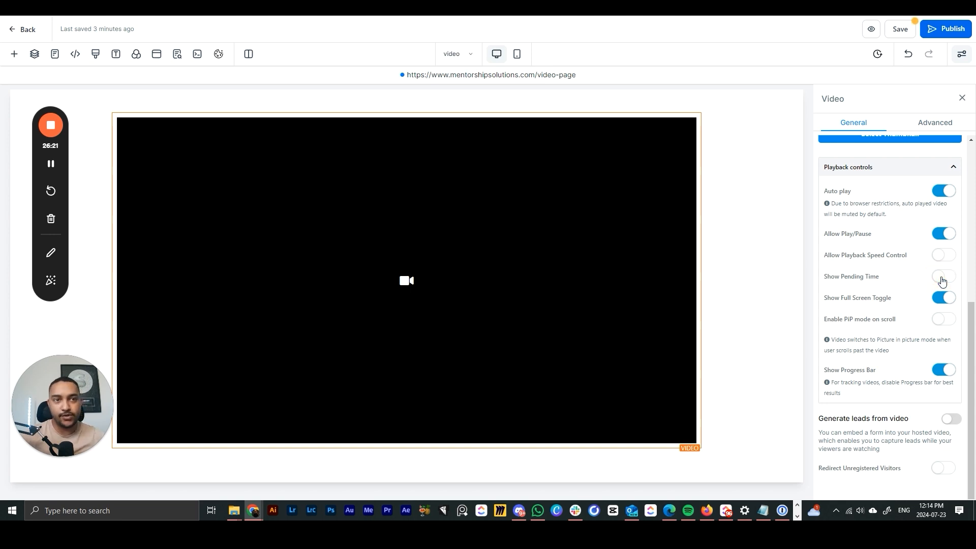
click(946, 300)
click(947, 301)
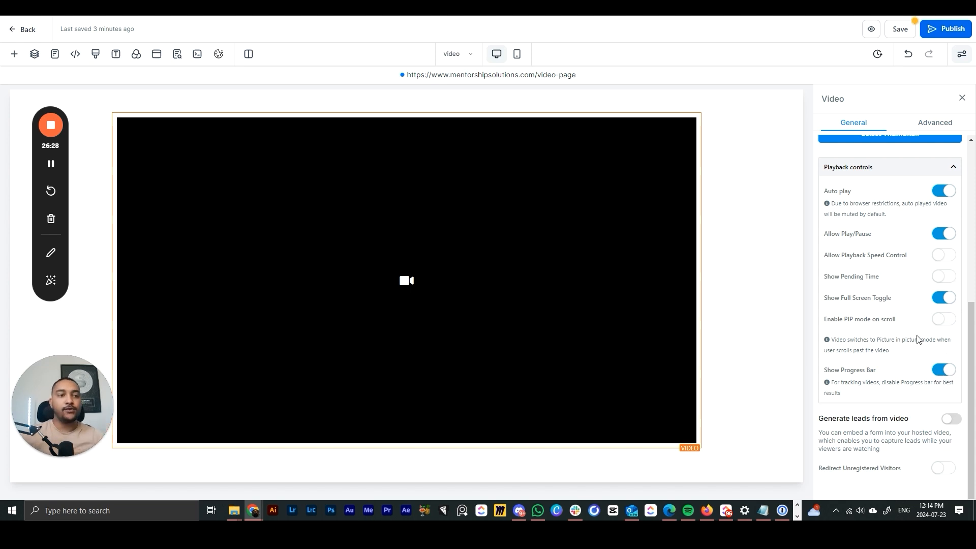
scroll(918, 340, up, 2)
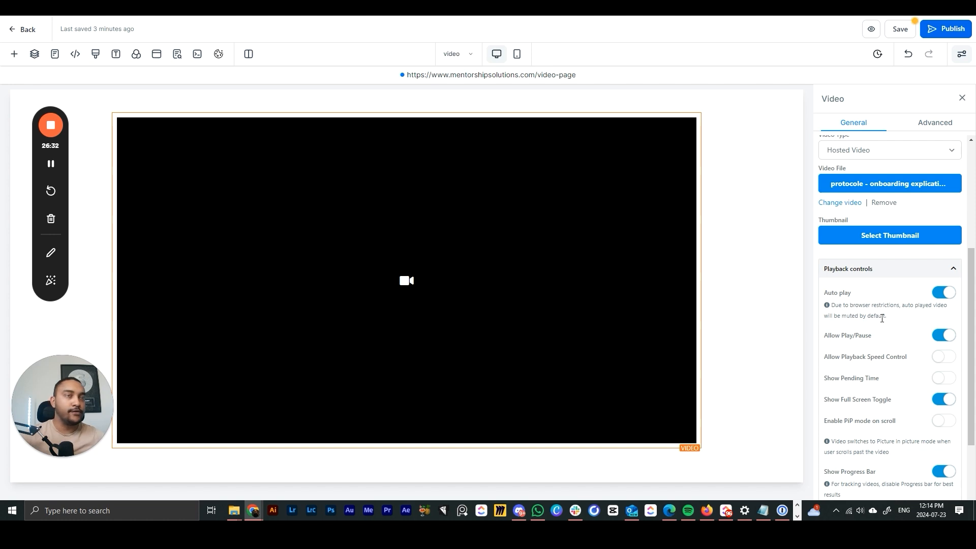
scroll(882, 317, up, 2)
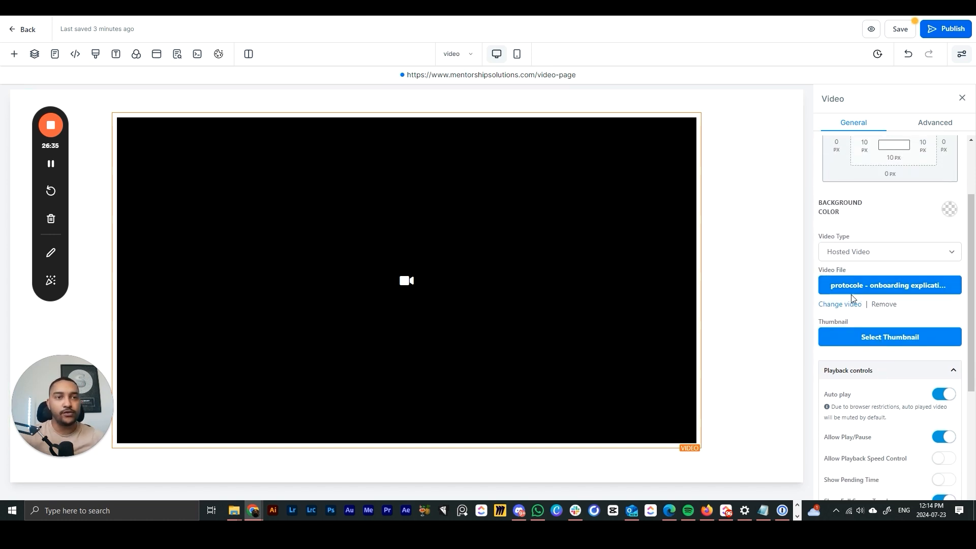
click(889, 255)
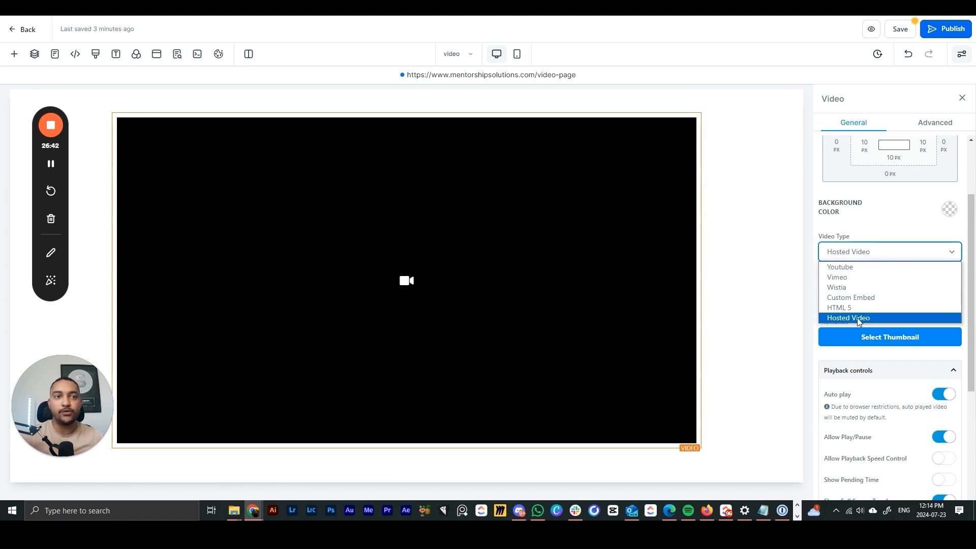
click(784, 241)
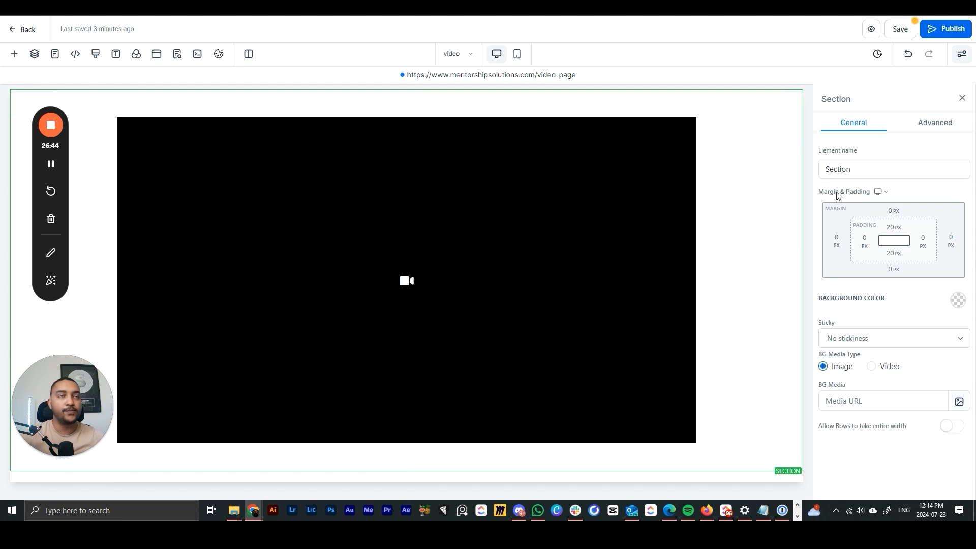
- Publish the video page, dismiss the SEO settings, and return to the VSL funnel's step list
click(945, 29)
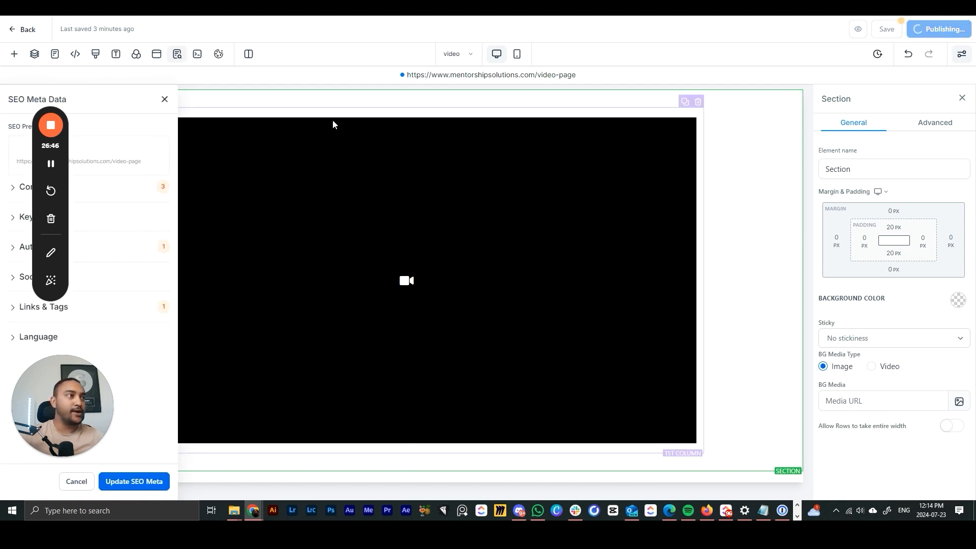
click(165, 99)
click(14, 33)
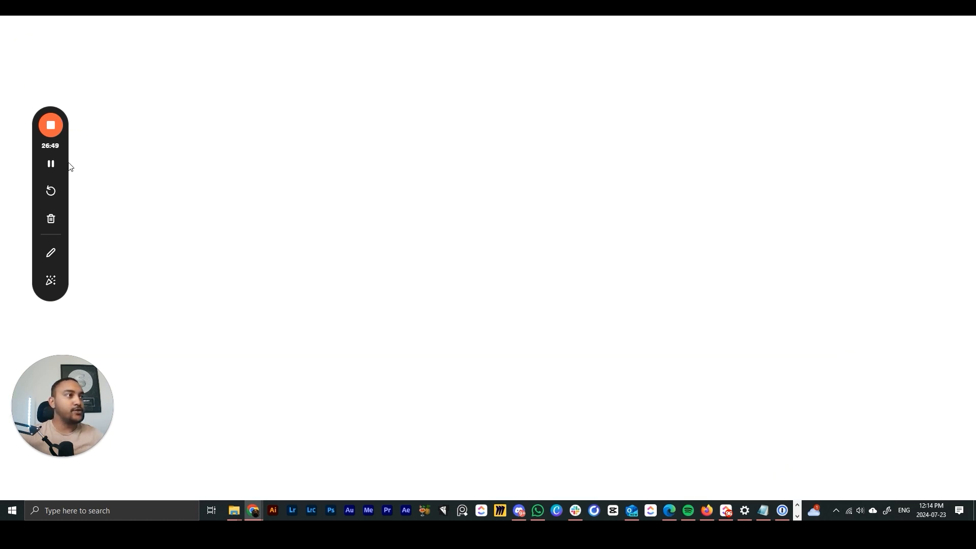
click(283, 216)
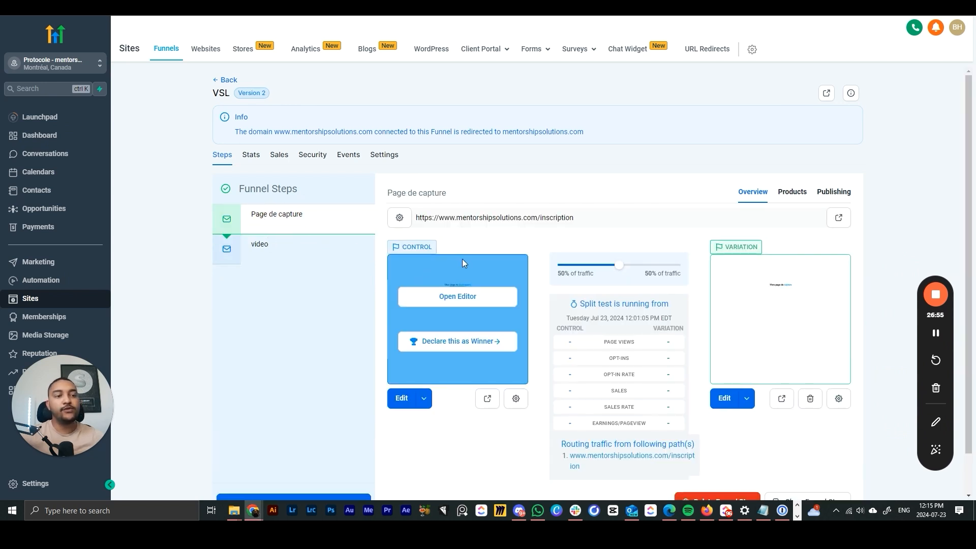
click(254, 257)
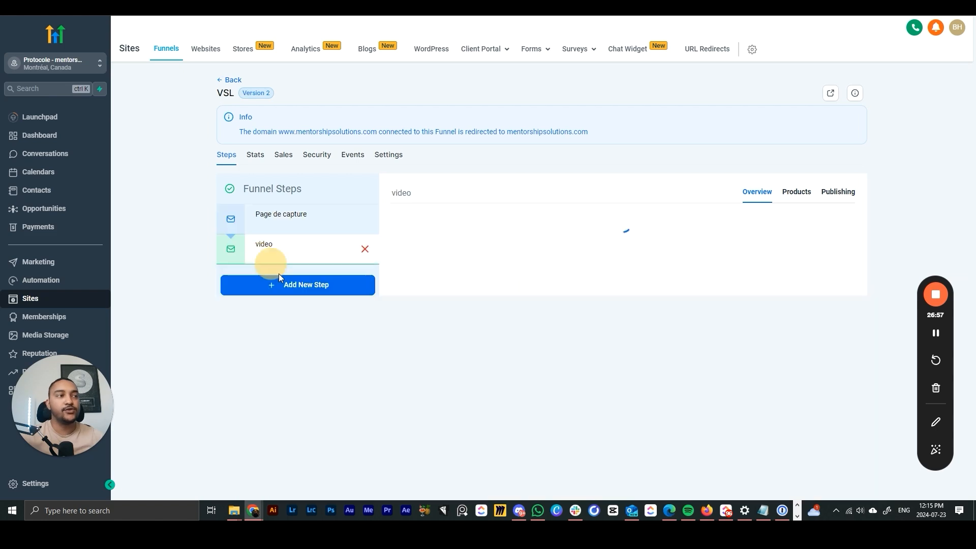
- Create the 'prise de rdv' funnel step after video and start its page from blank
click(305, 445)
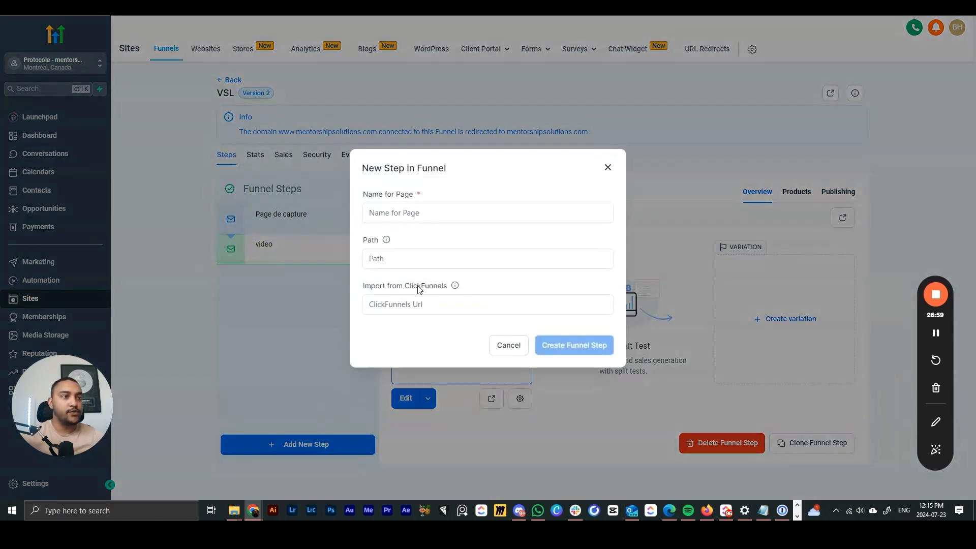
click(413, 212)
text(prise de r)
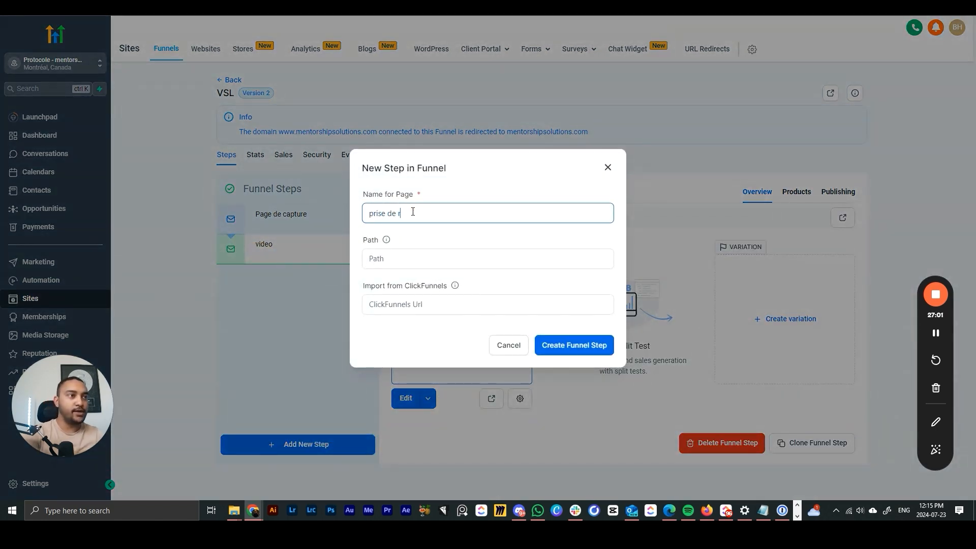
text(dv)
click(564, 340)
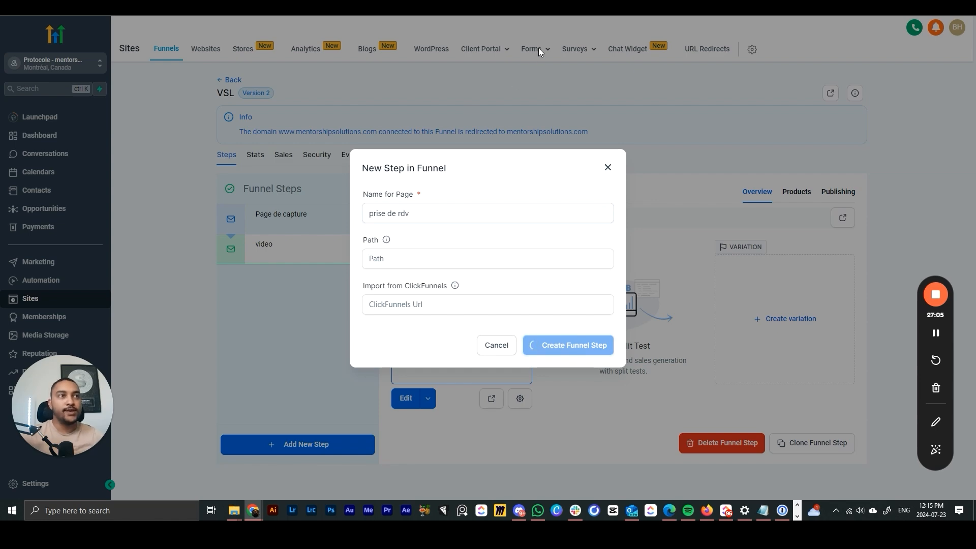
mouse_move(538, 48)
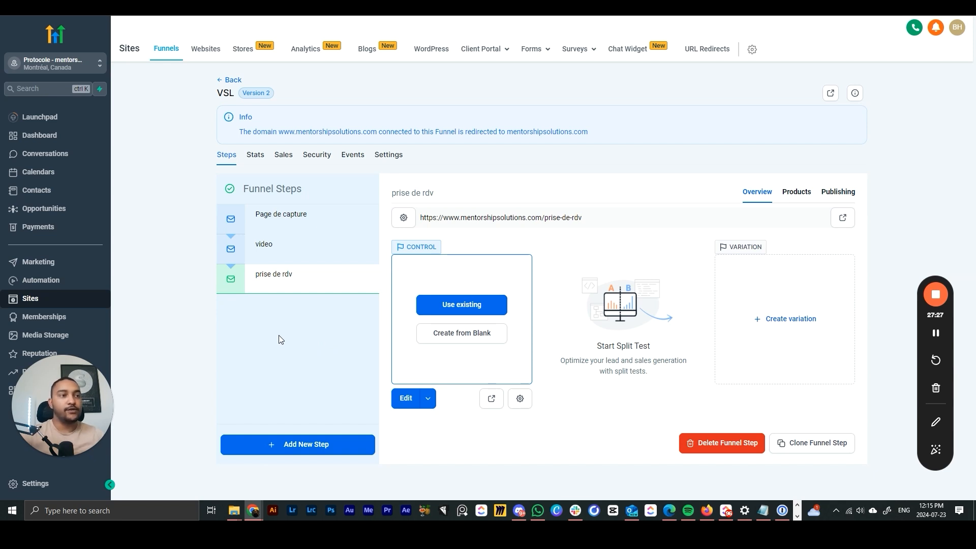
click(445, 334)
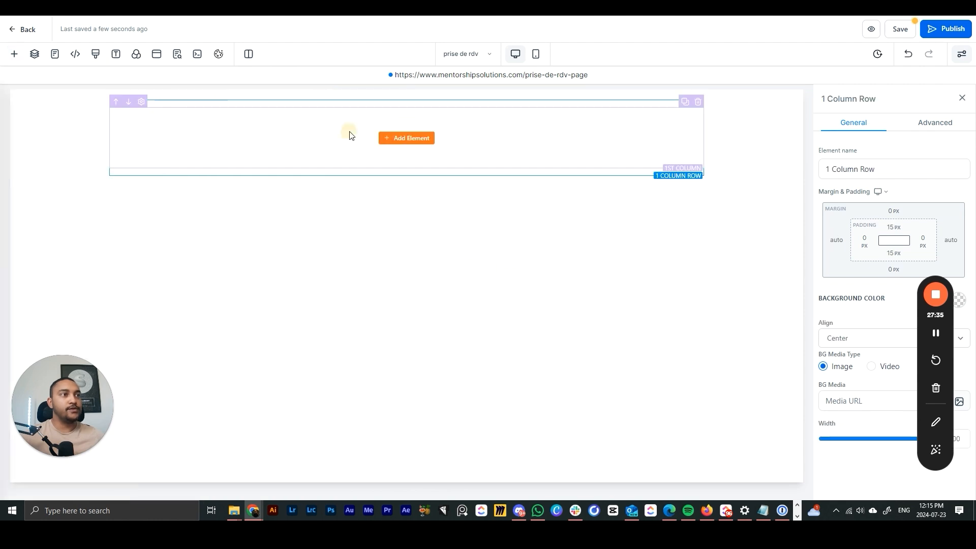
- Place a Calendar element in the empty column, dismiss the no-calendar notice, and publish
click(389, 139)
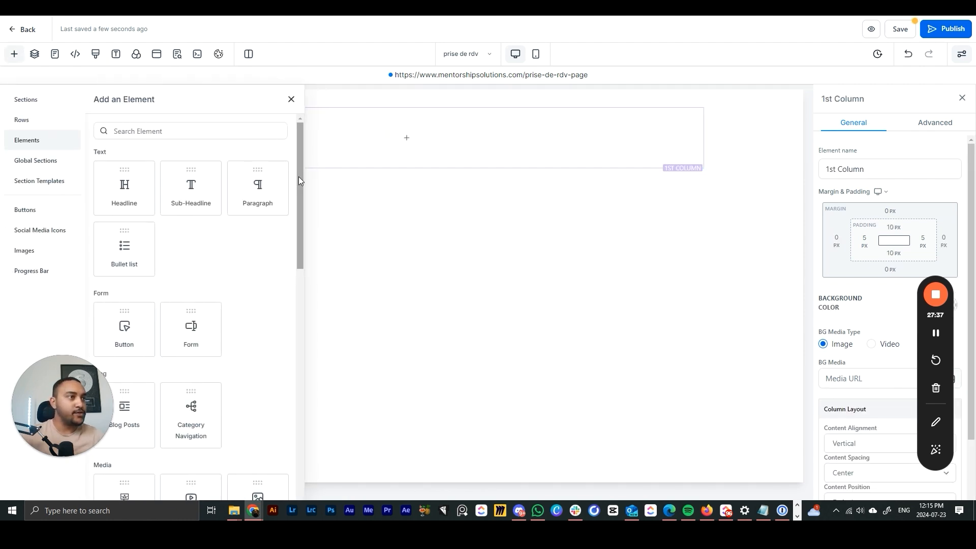
drag(301, 181, 299, 345)
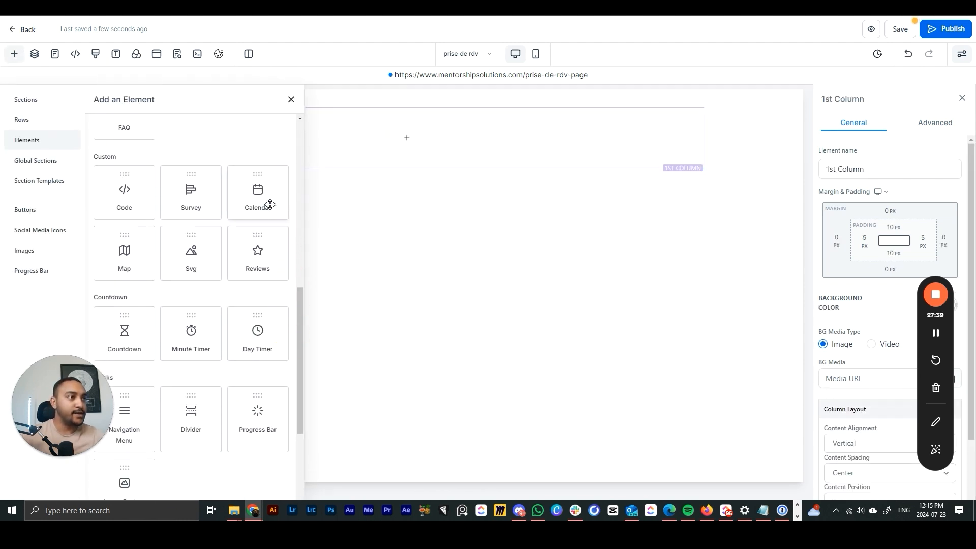
drag(270, 204, 433, 149)
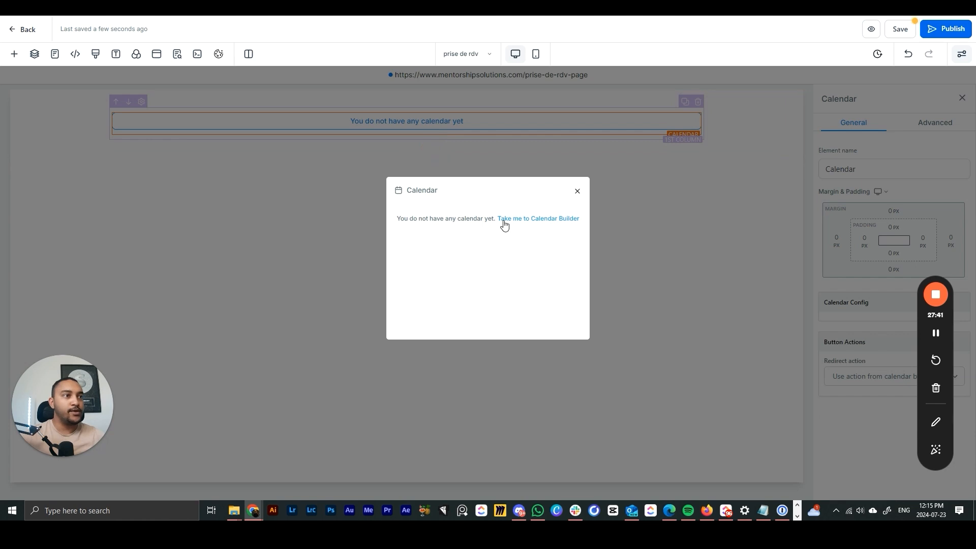
click(578, 193)
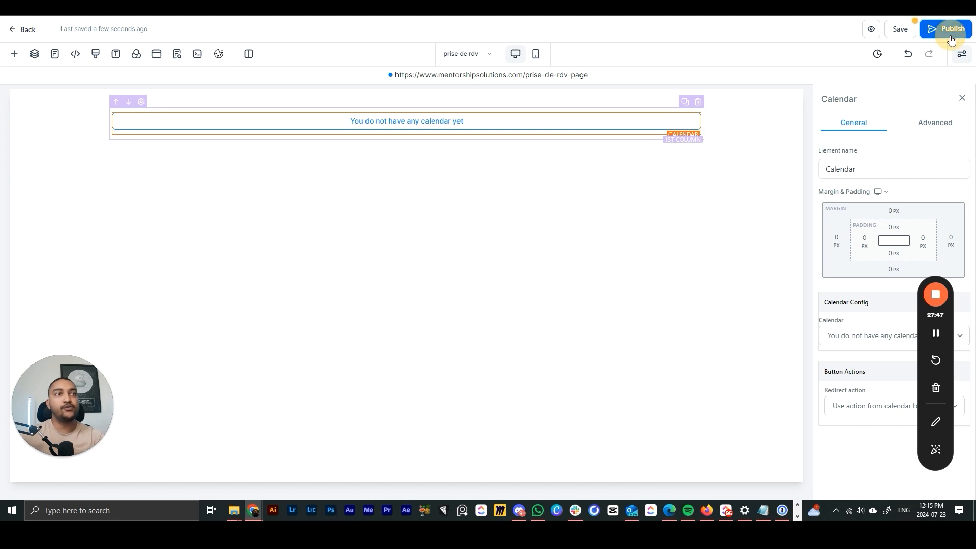
click(935, 29)
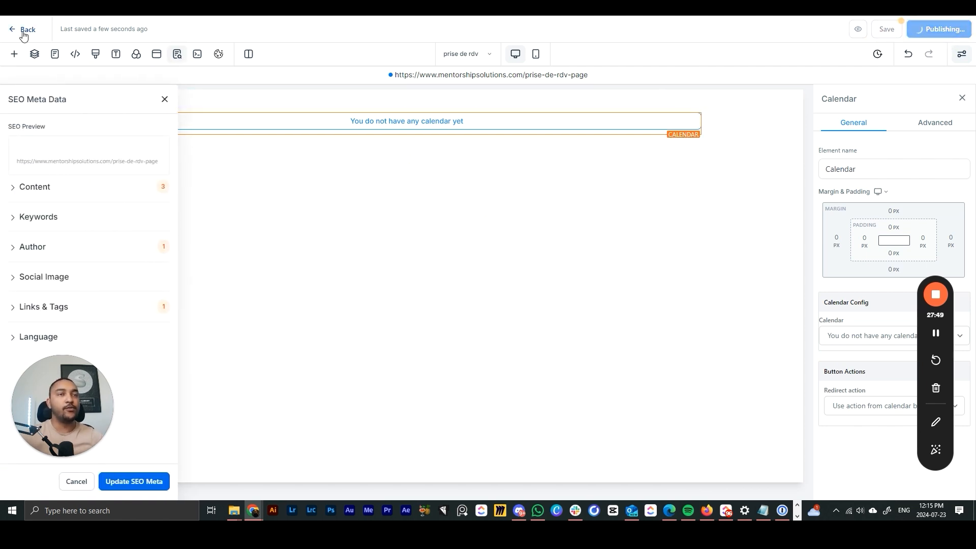
- Return from the prise de rdv editor to the funnel steps and bring up the Dashboard
click(23, 32)
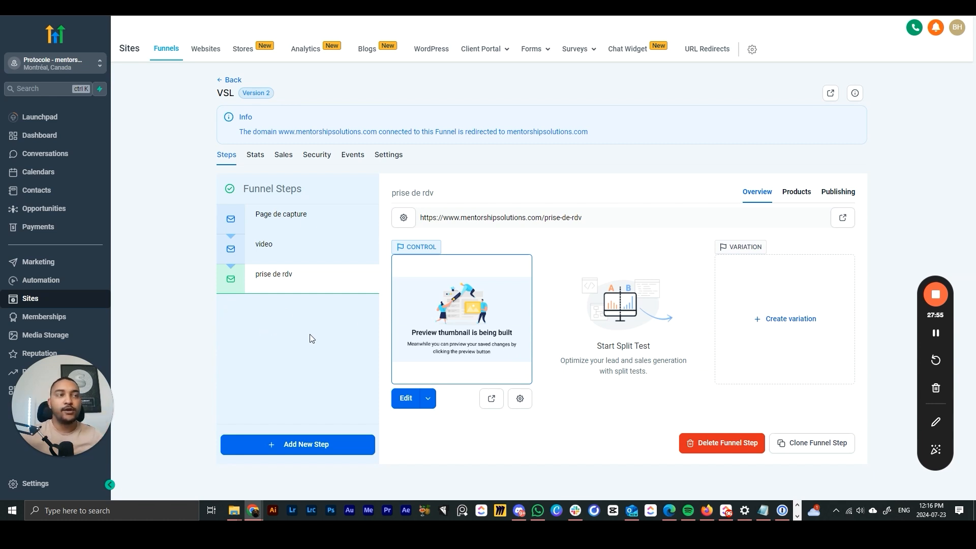
drag(76, 407, 881, 160)
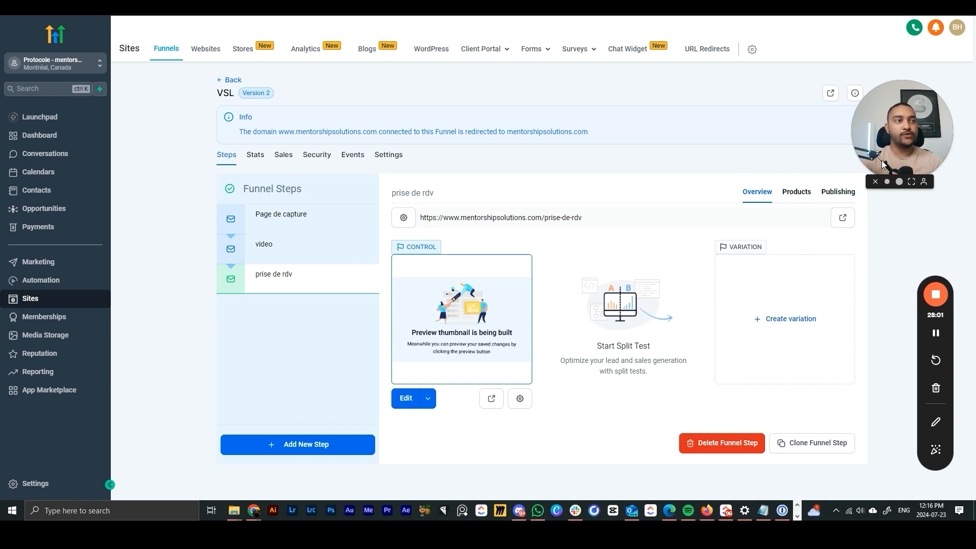
click(900, 182)
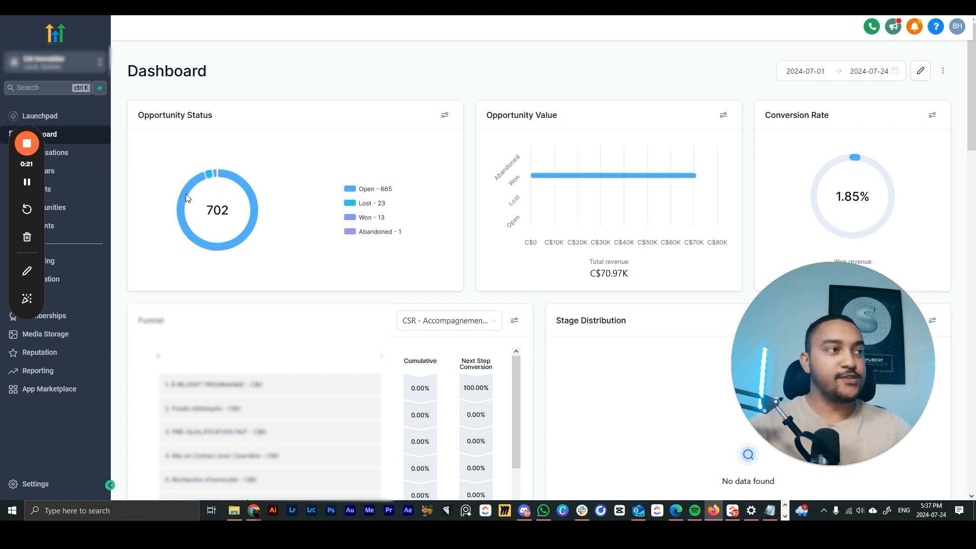
- Go to the Opportunities page from the sidebar, where no pipelines exist yet
drag(40, 167, 915, 133)
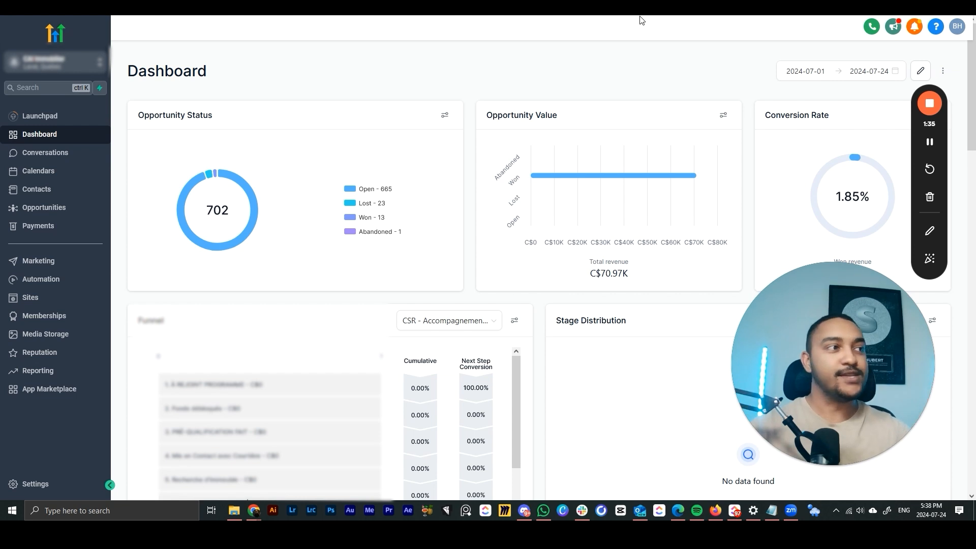
click(44, 208)
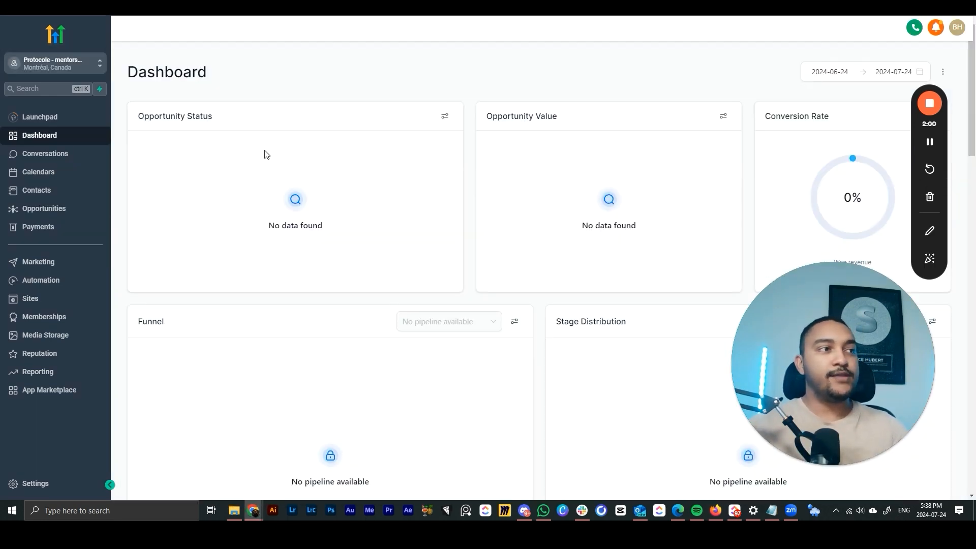
click(75, 219)
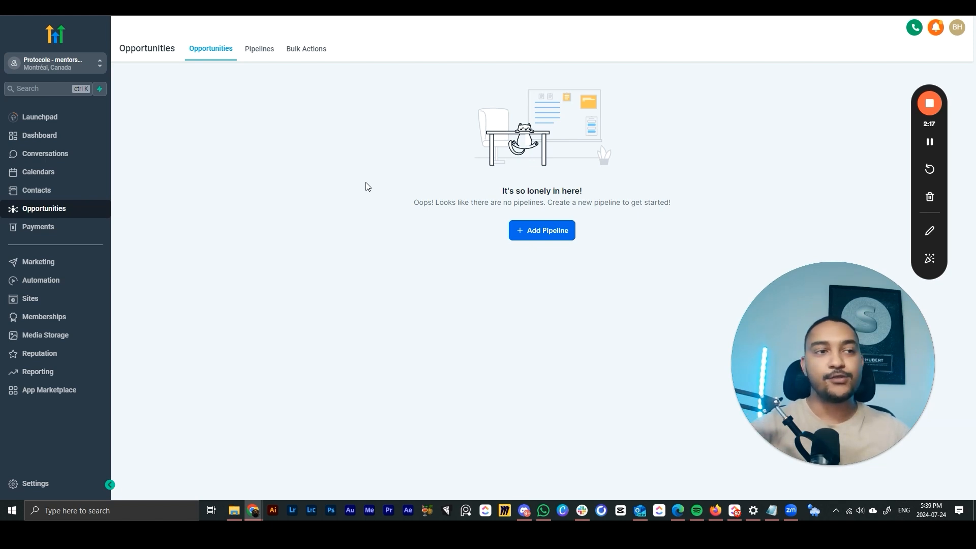
- Open the Add pipeline dialog from the Pipelines list
click(536, 236)
drag(914, 138, 928, 174)
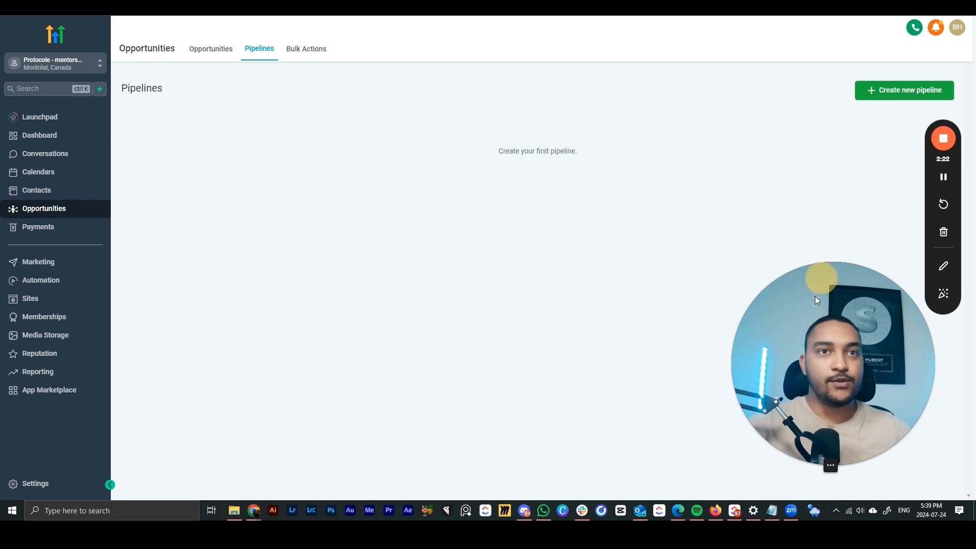
click(899, 91)
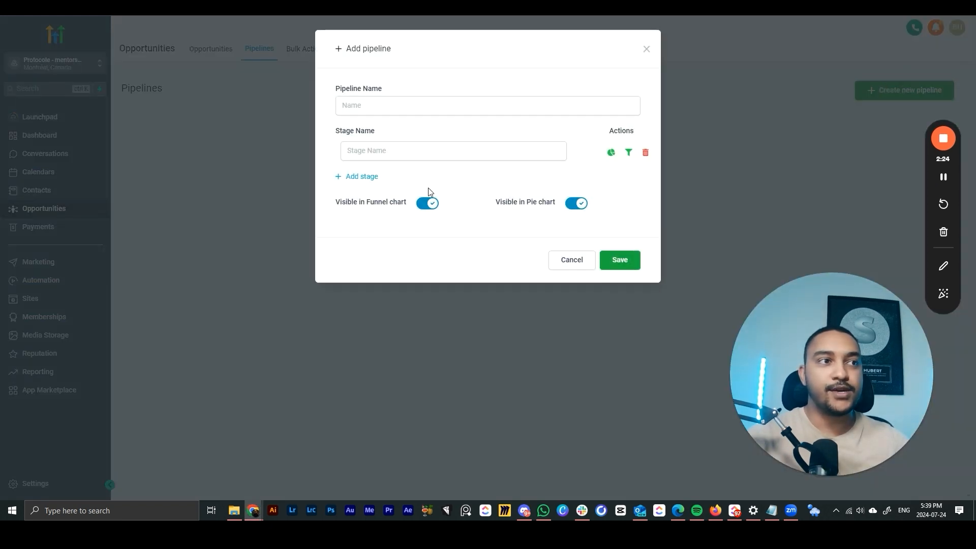
- Name the pipeline 'VSL' and its first stage 'Prospects'
click(383, 112)
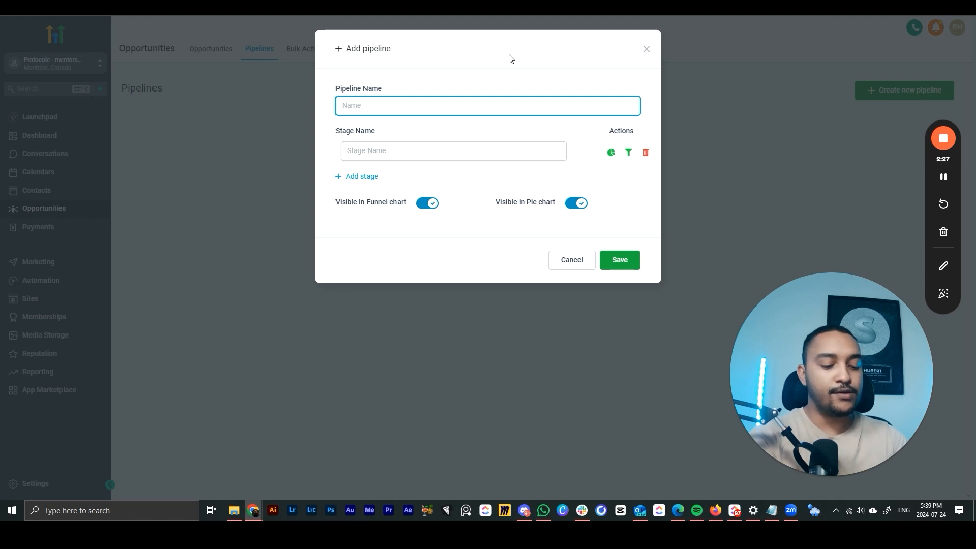
text(VSL)
click(423, 148)
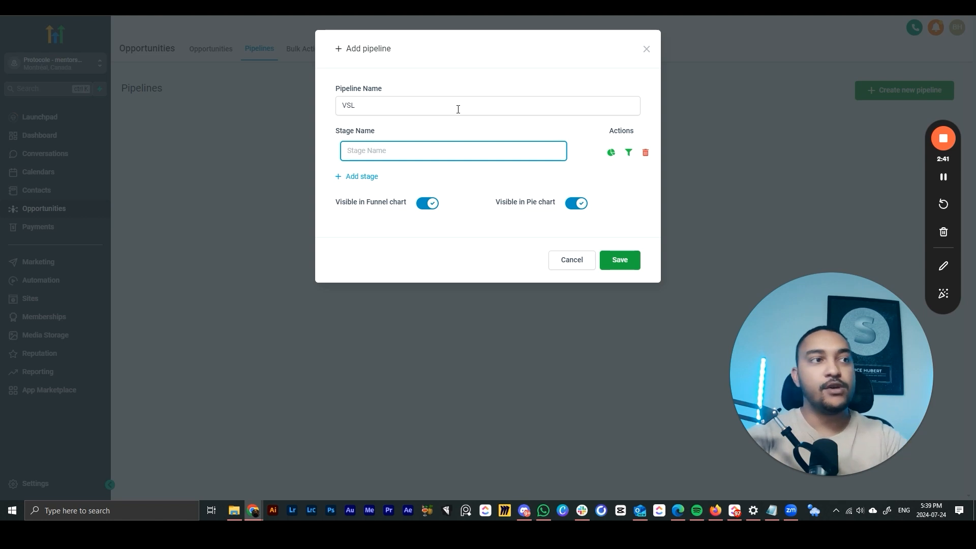
text(P)
key(BackSpace)
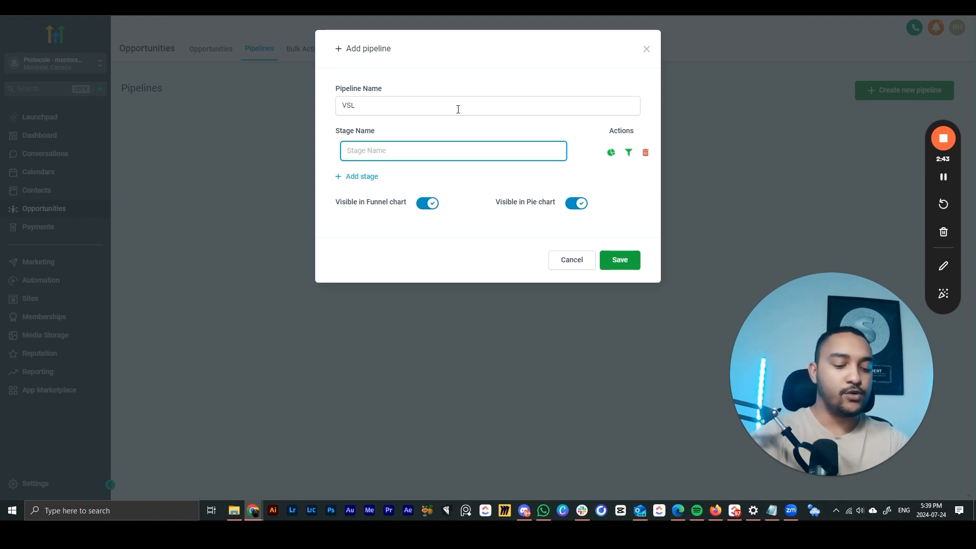
text(Prospects)
click(480, 118)
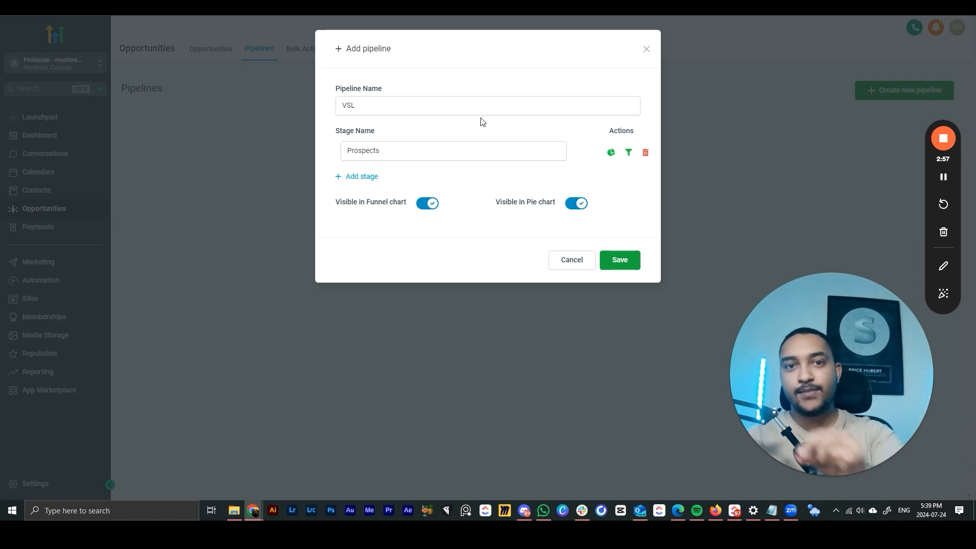
- Add the stages 'Contacté' and 'RDV booké'
click(393, 178)
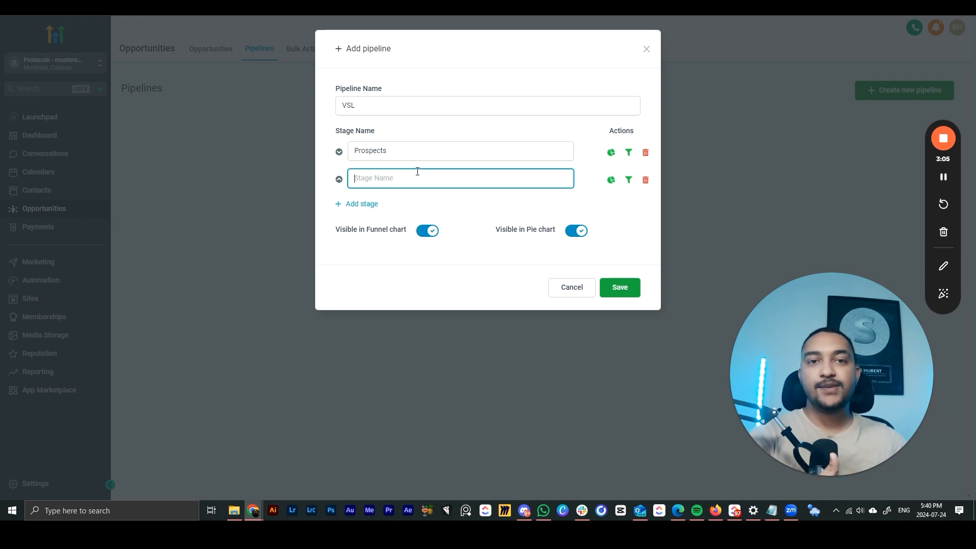
text(Contacté)
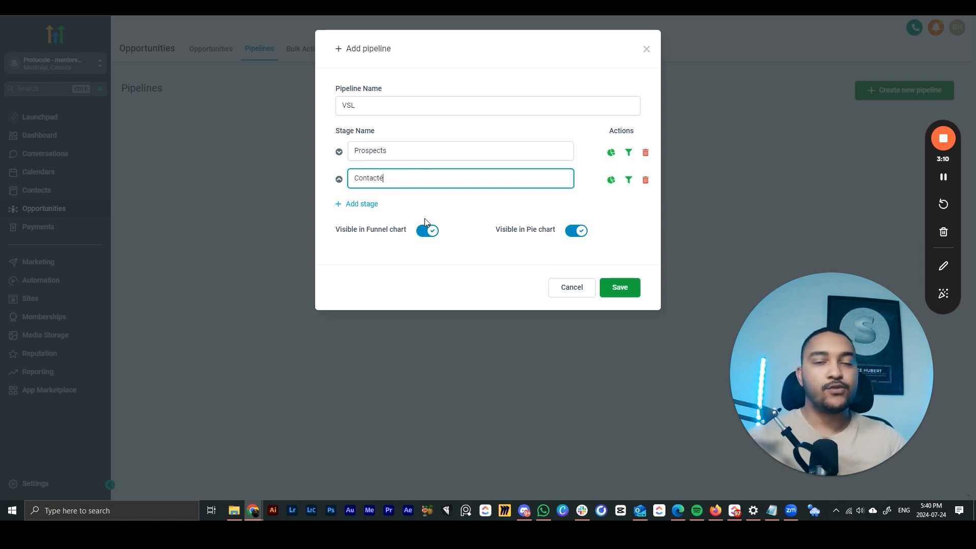
click(358, 206)
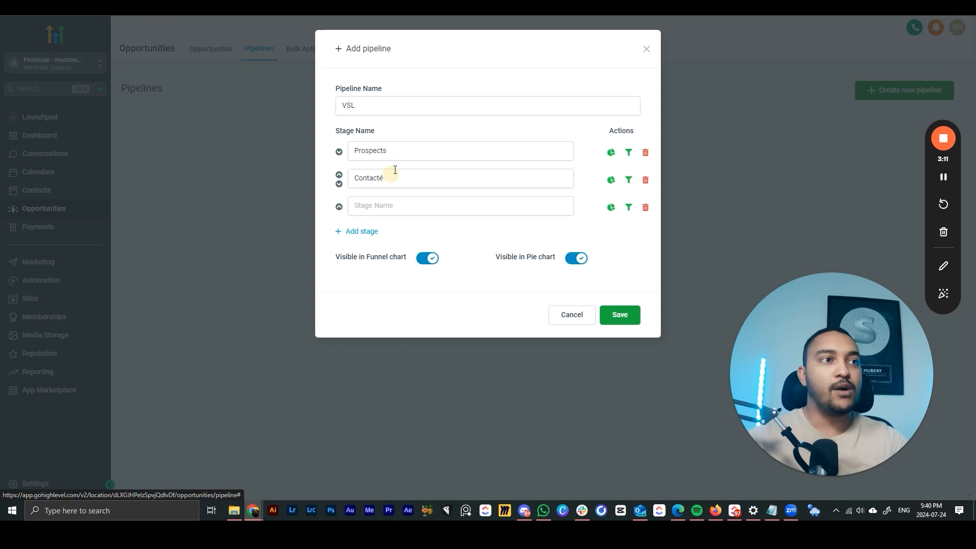
click(401, 207)
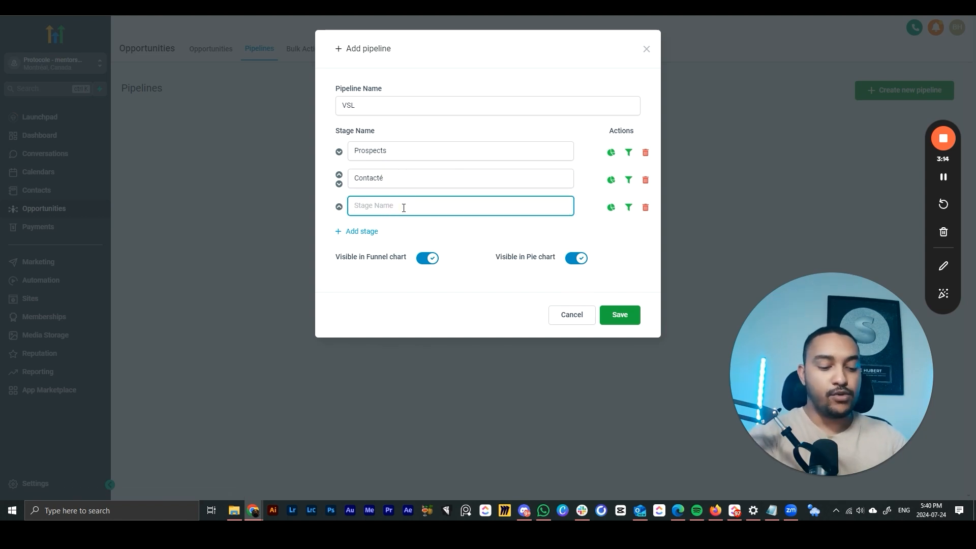
text(R)
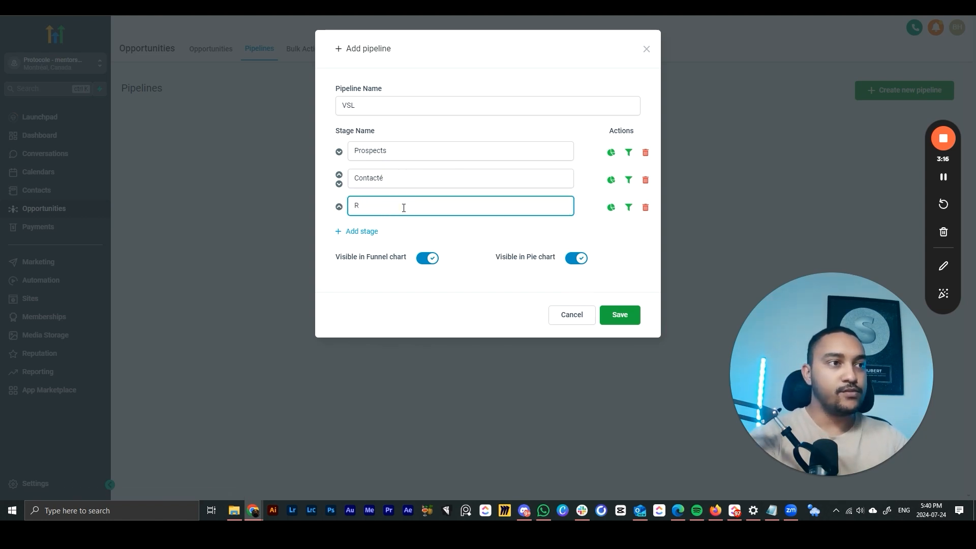
text(DV booké)
click(454, 227)
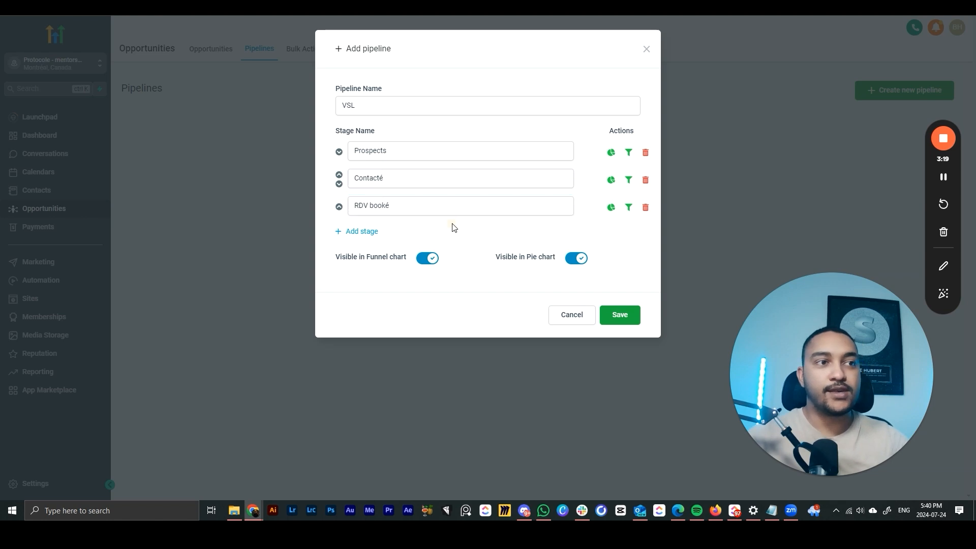
- Add the stages 'non qualifié' and 'En suivi', then save the pipeline
click(363, 233)
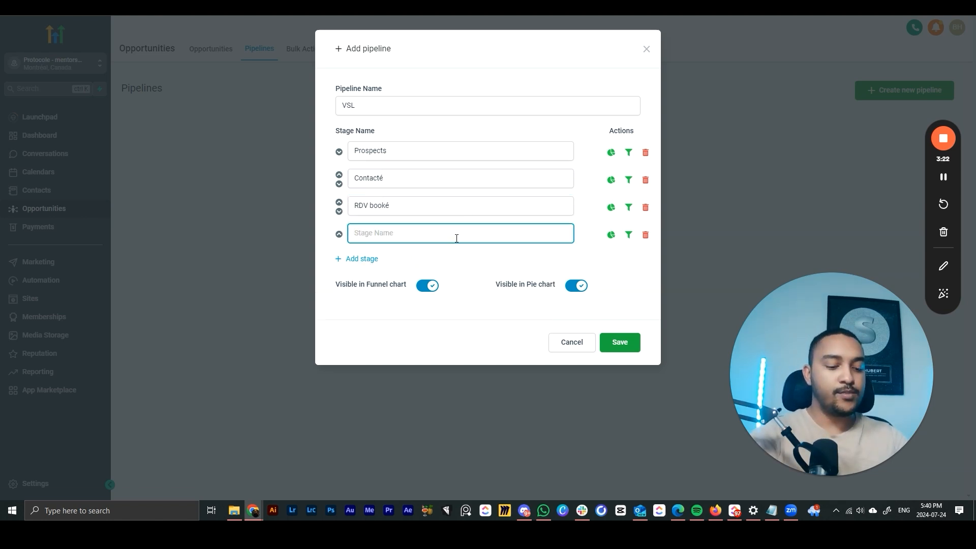
text(n)
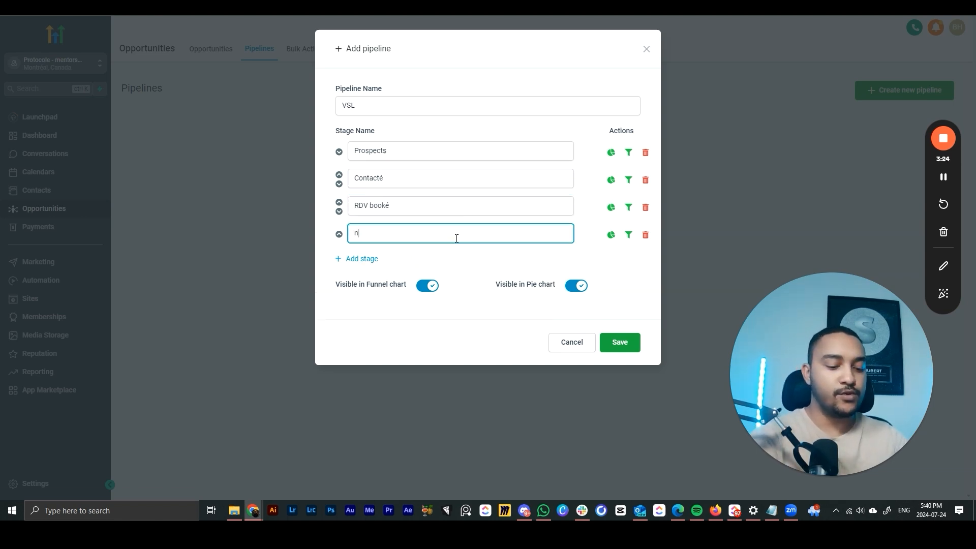
text(on qualifié)
click(368, 258)
text(En suivi)
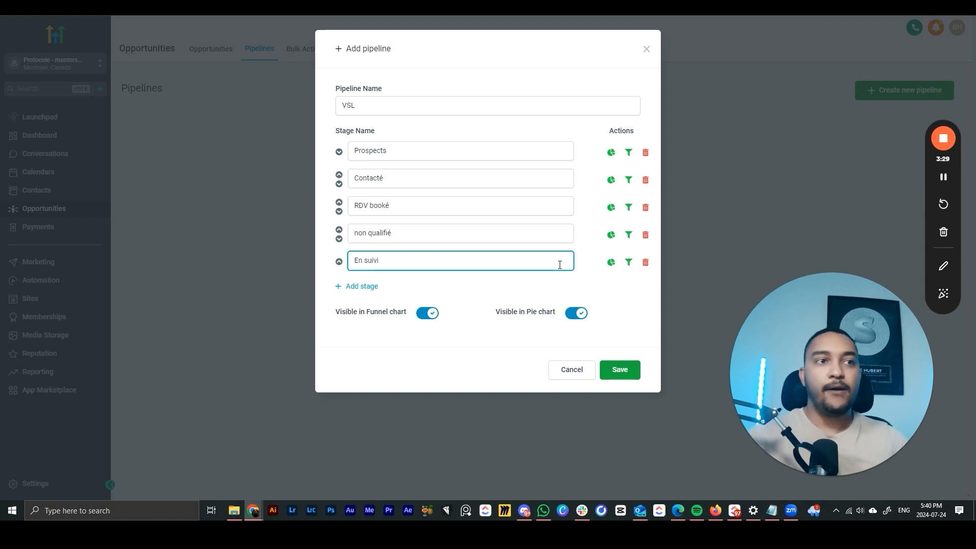
click(575, 276)
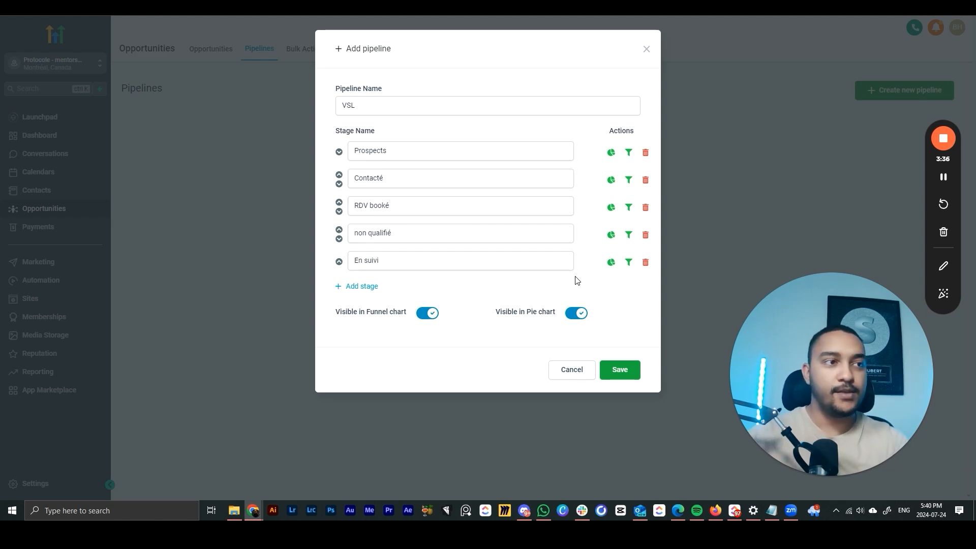
click(619, 370)
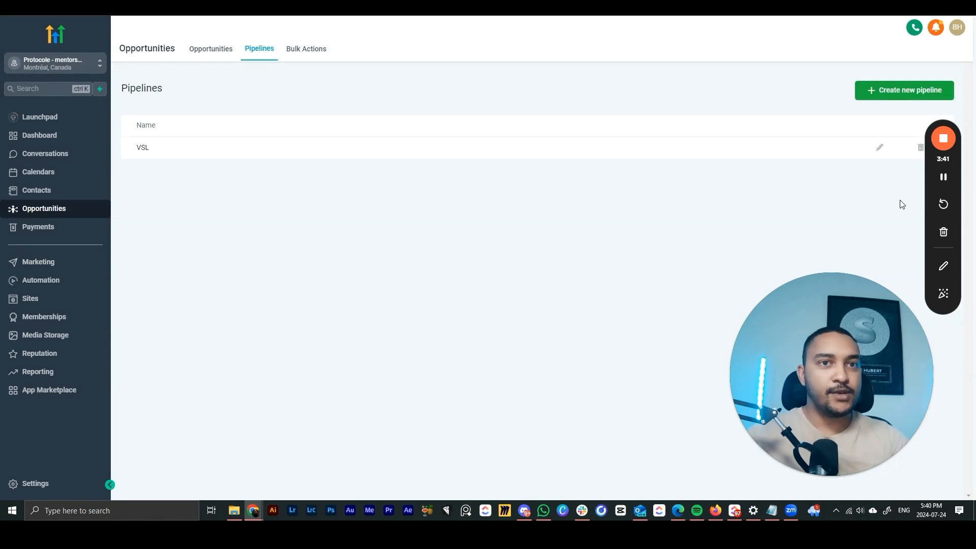
- Switch the Opportunities board to the VSL pipeline with its five empty stages
drag(928, 193, 931, 248)
click(325, 99)
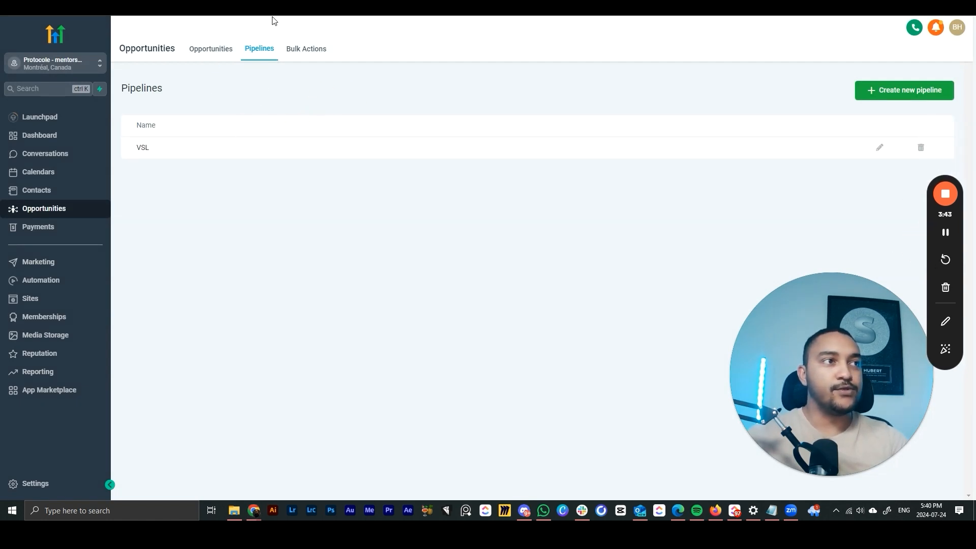
click(203, 50)
click(200, 79)
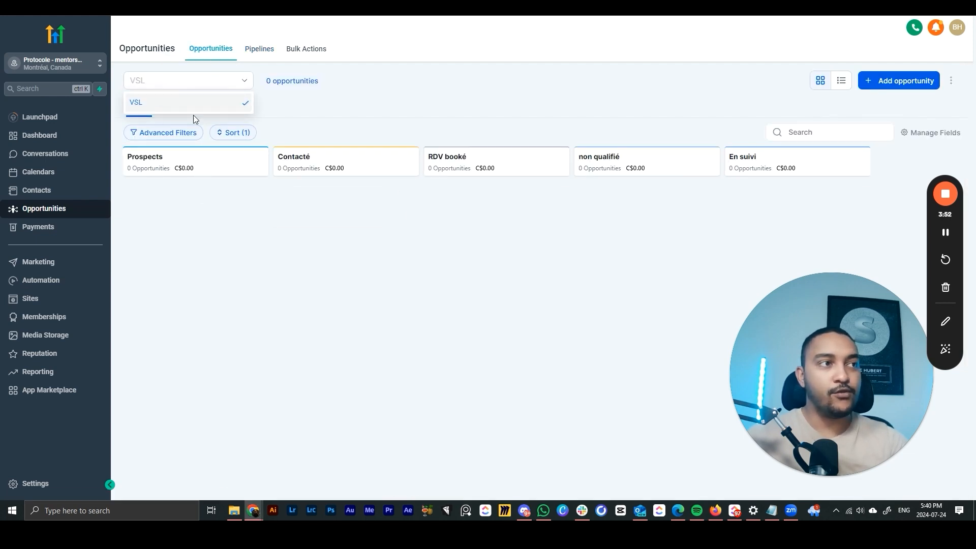
click(173, 105)
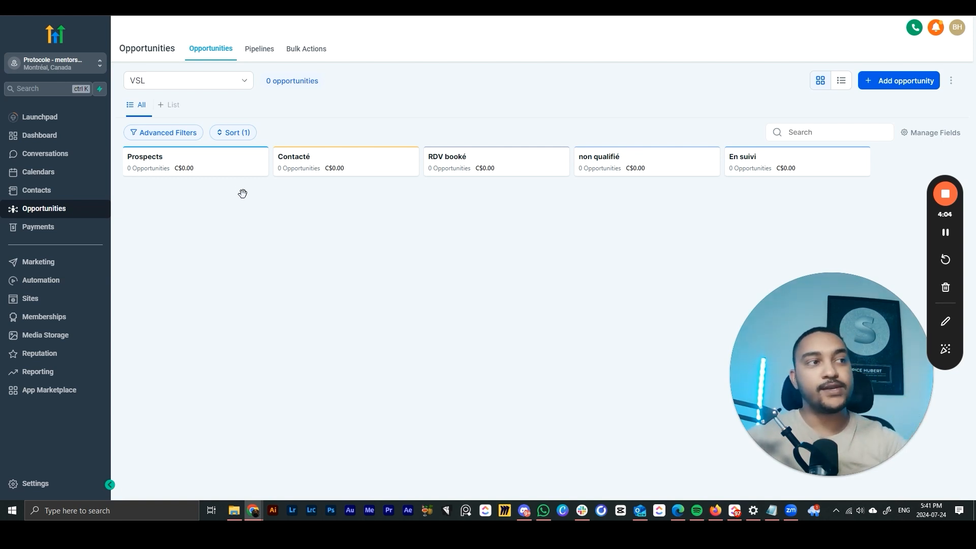
- Start a new opportunity and create a new primary contact from the typed name
click(909, 81)
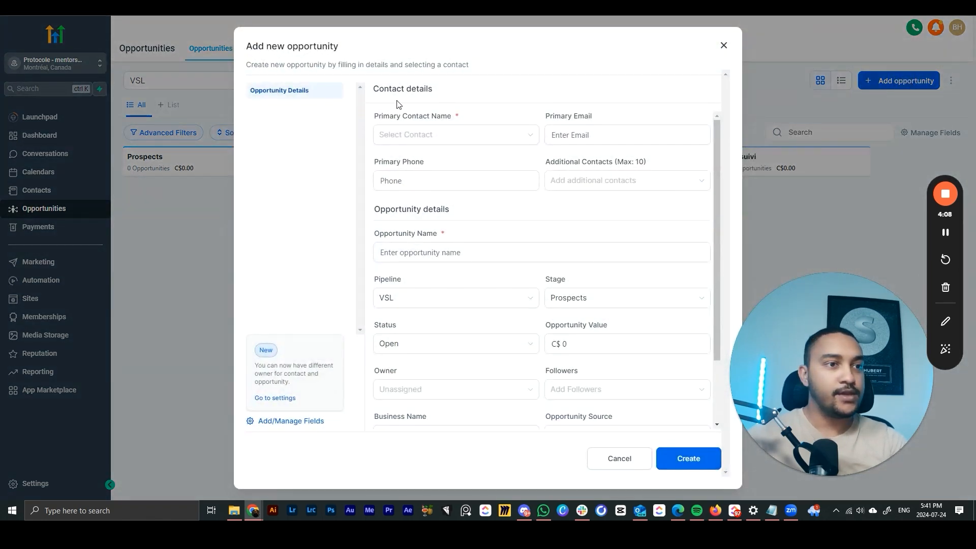
scroll(512, 318, down, 2)
scroll(458, 229, up, 2)
click(400, 136)
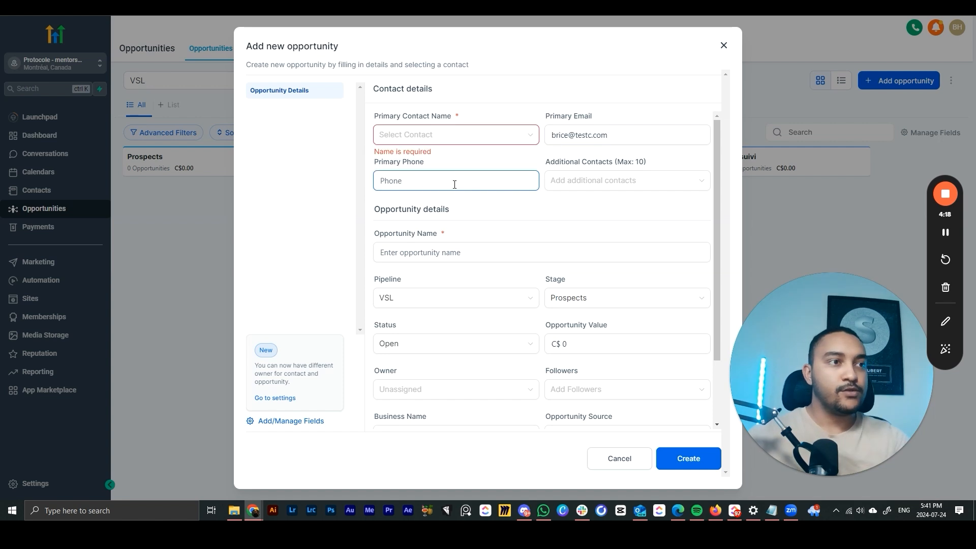
text(xxxxxx)
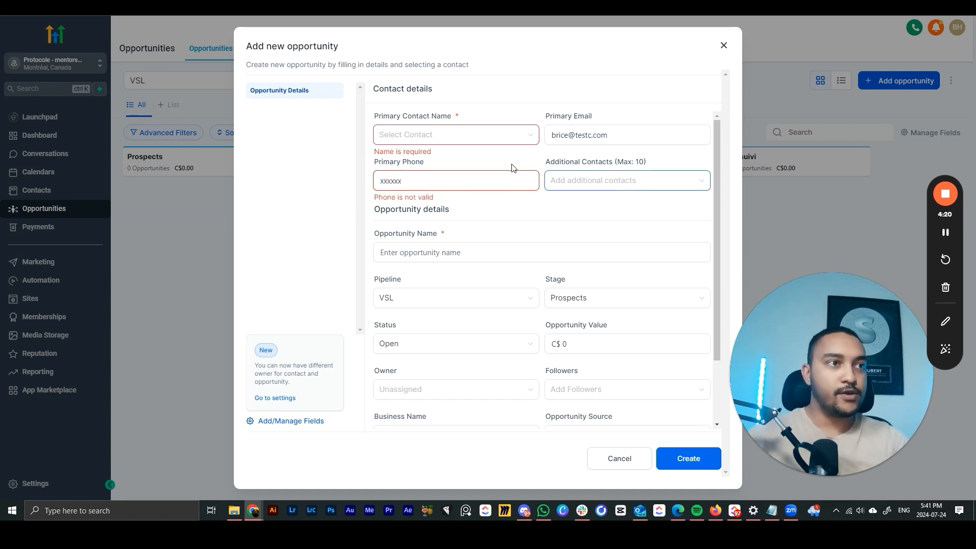
click(460, 135)
text(brice)
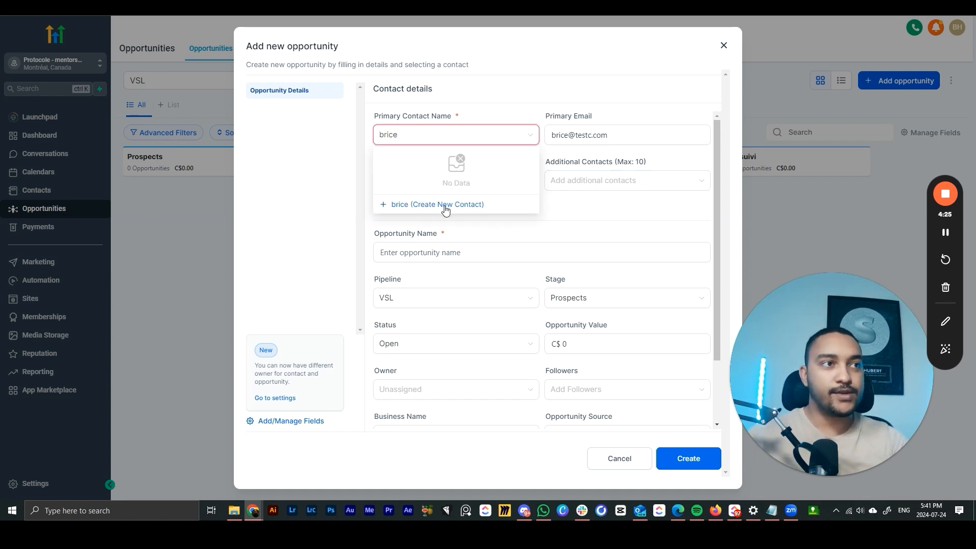
click(446, 209)
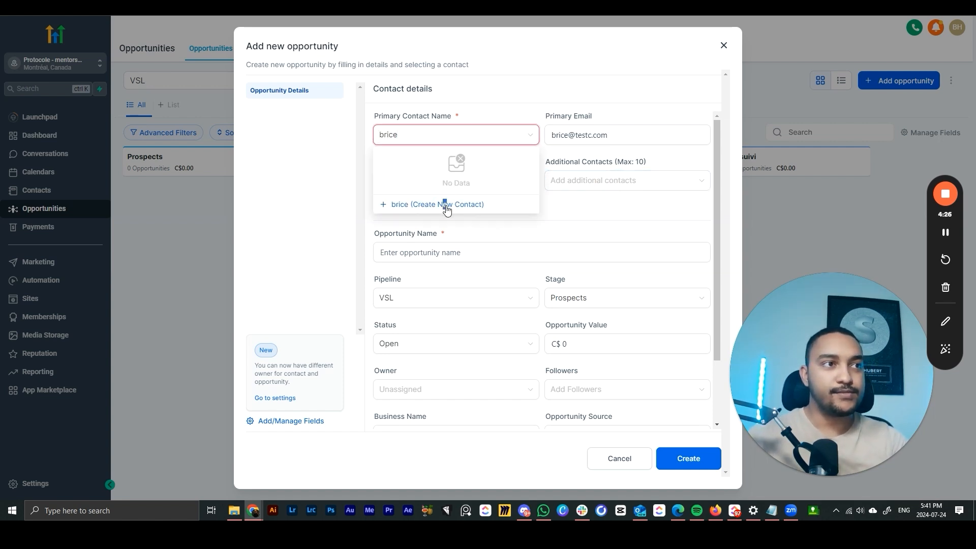
- Fill in the new contact's e-mail address
click(437, 182)
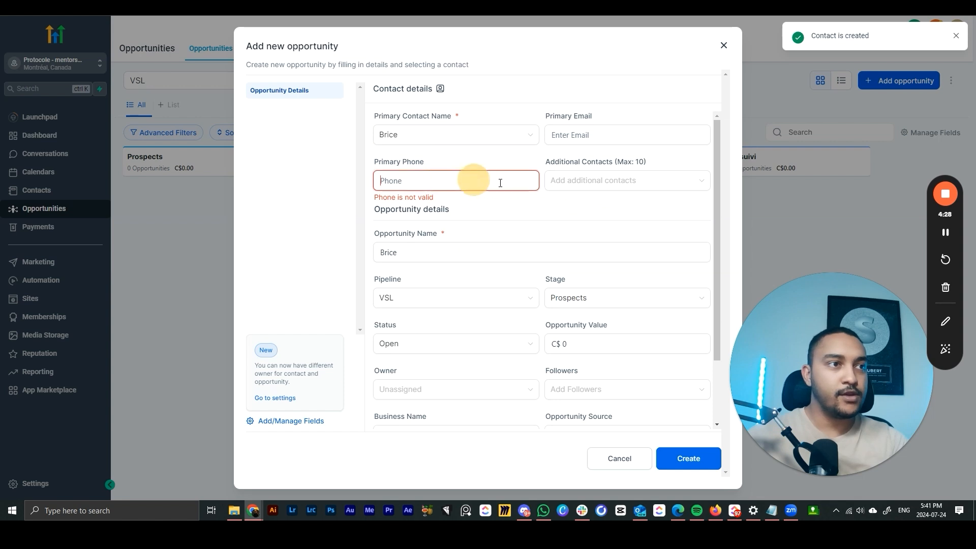
click(582, 134)
text(brice@te)
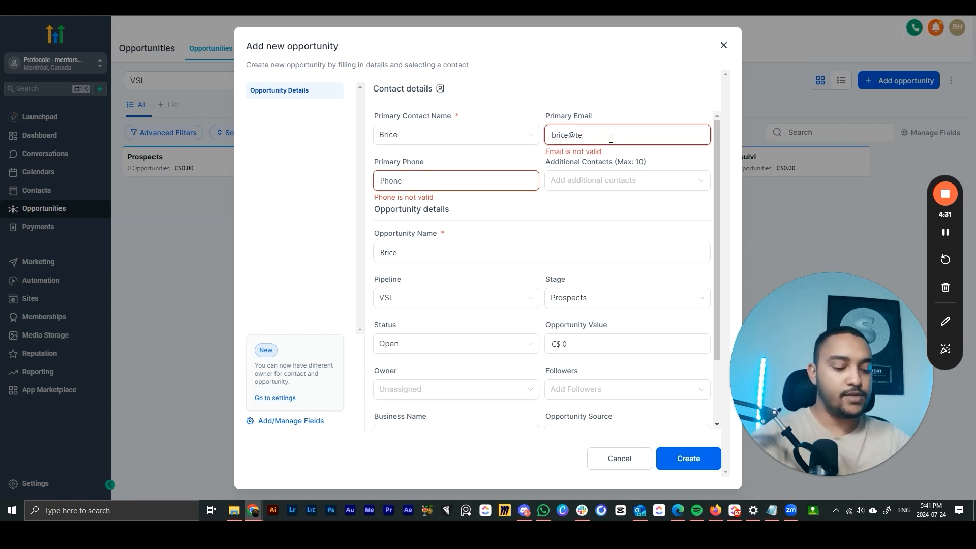
text(st.fr)
click(620, 202)
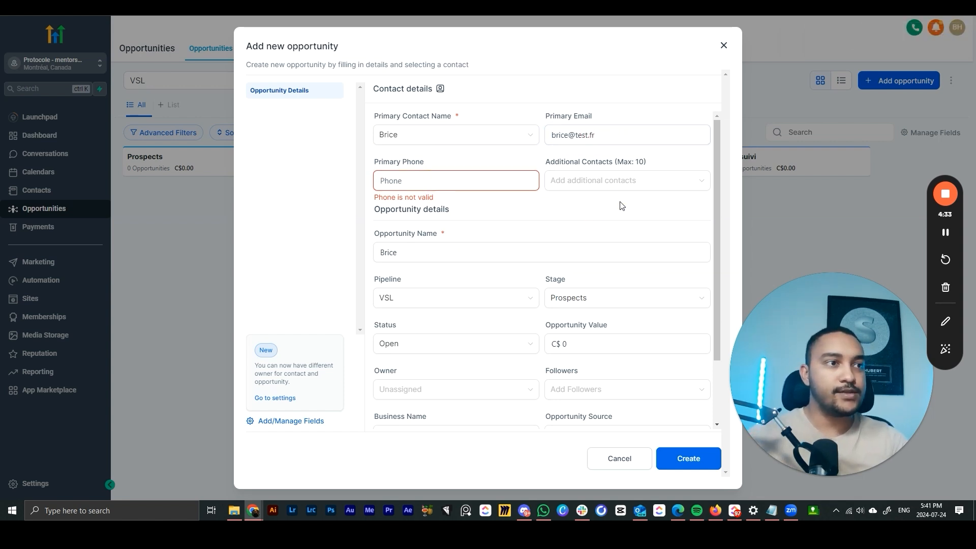
scroll(580, 201, down, 1)
click(480, 125)
scroll(553, 161, up, 1)
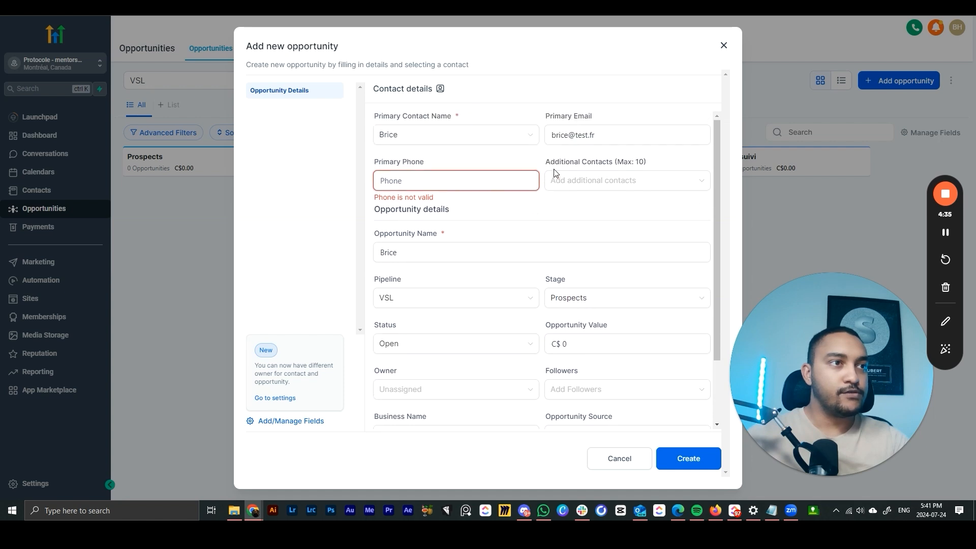
scroll(570, 199, down, 1)
- Add 'VSL' to the opportunity name and set its value to 0
click(551, 199)
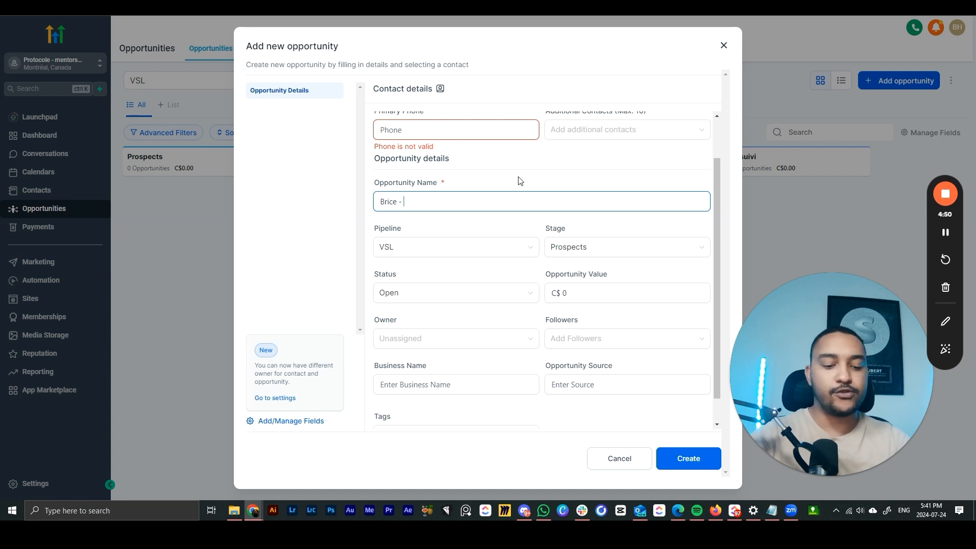
text(VSL)
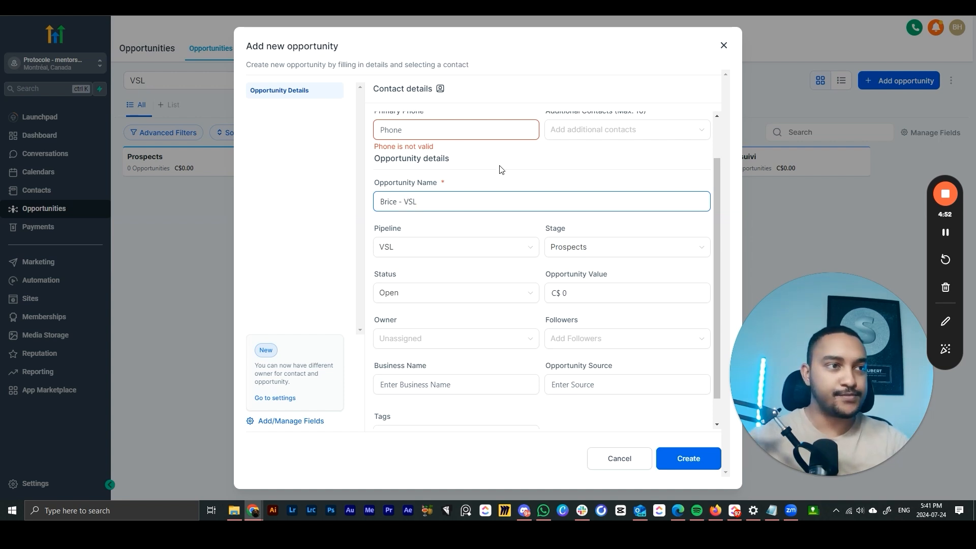
scroll(503, 173, down, 1)
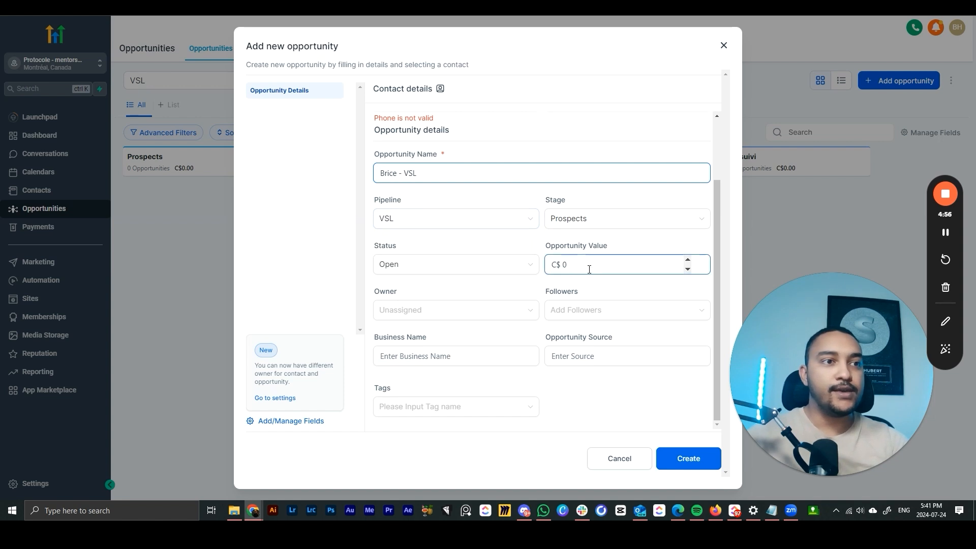
drag(583, 266, 562, 263)
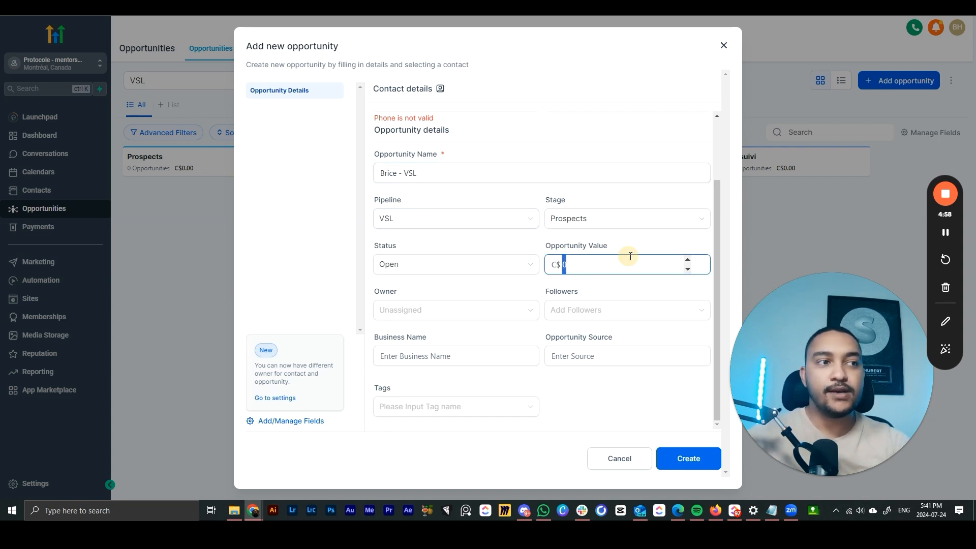
text(5000)
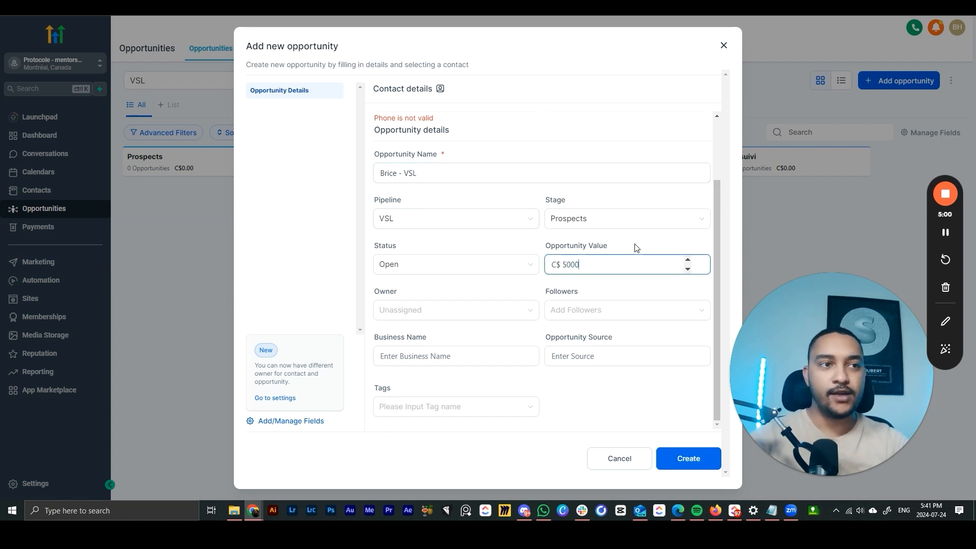
click(636, 248)
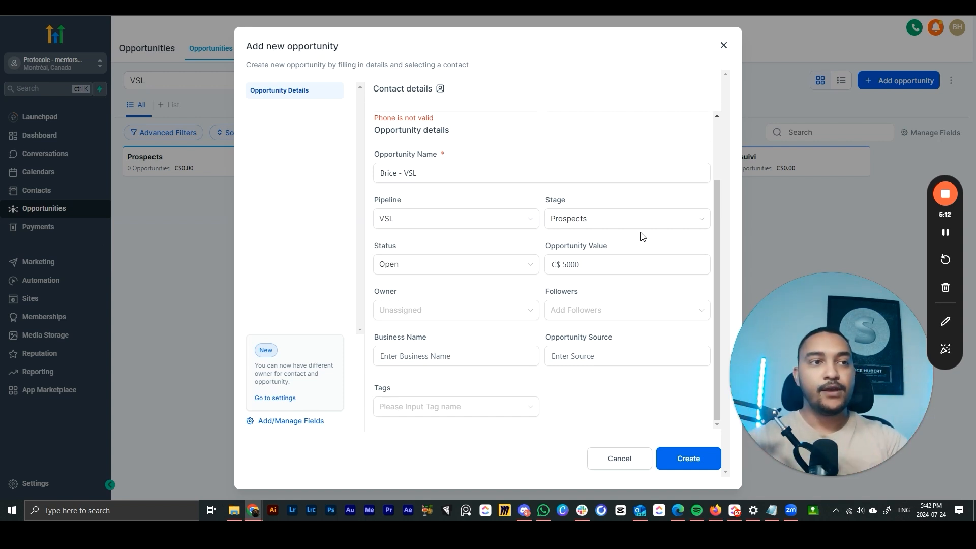
drag(594, 269, 560, 264)
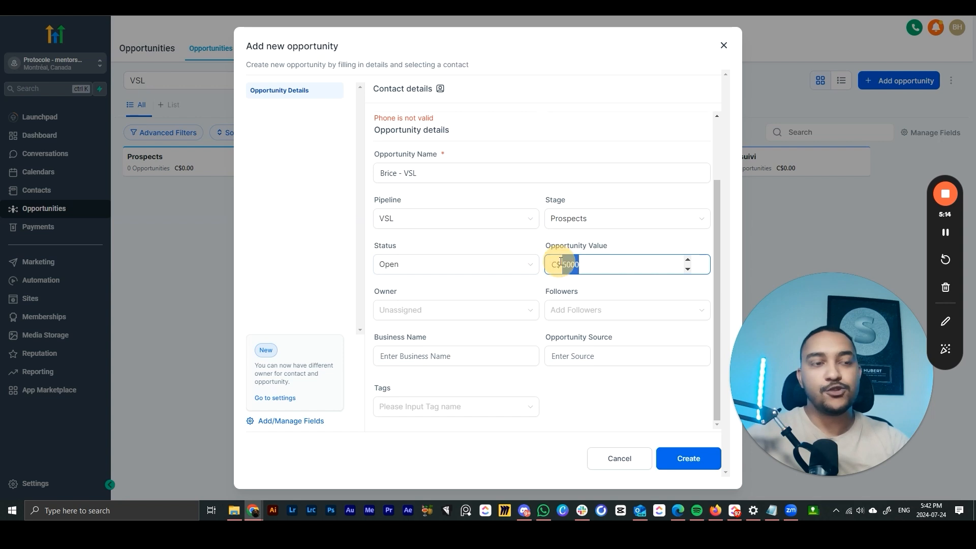
text(0)
click(578, 247)
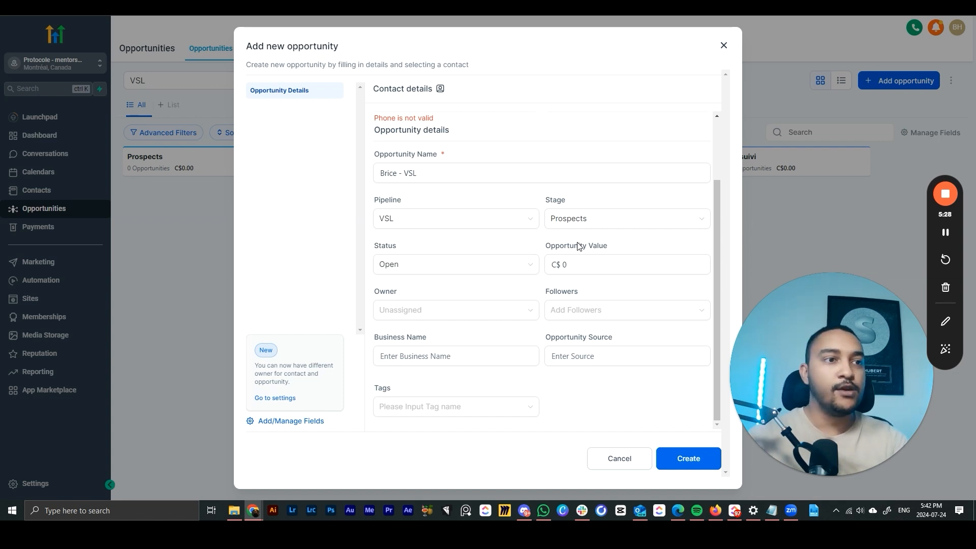
- Make the account user the owner, create the opportunity, and close its edit form
click(509, 311)
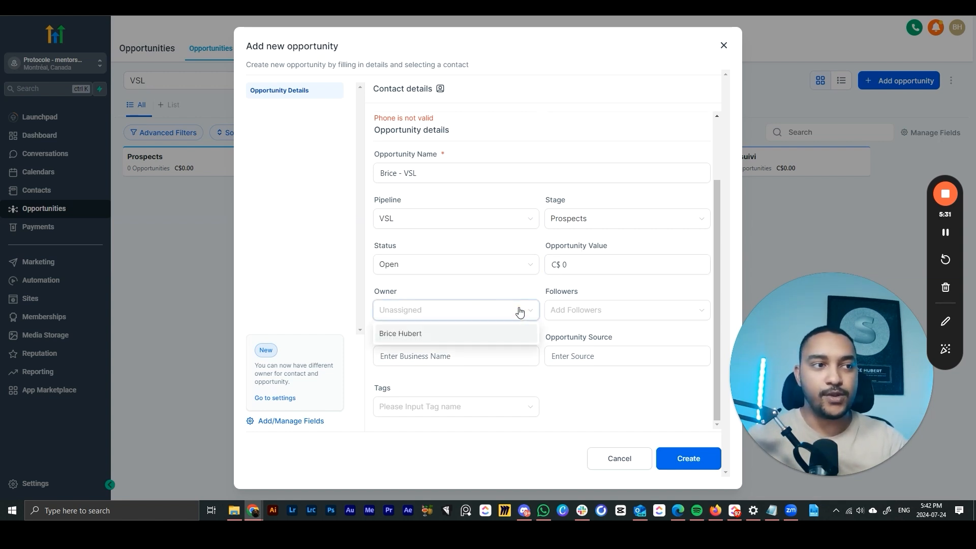
click(452, 336)
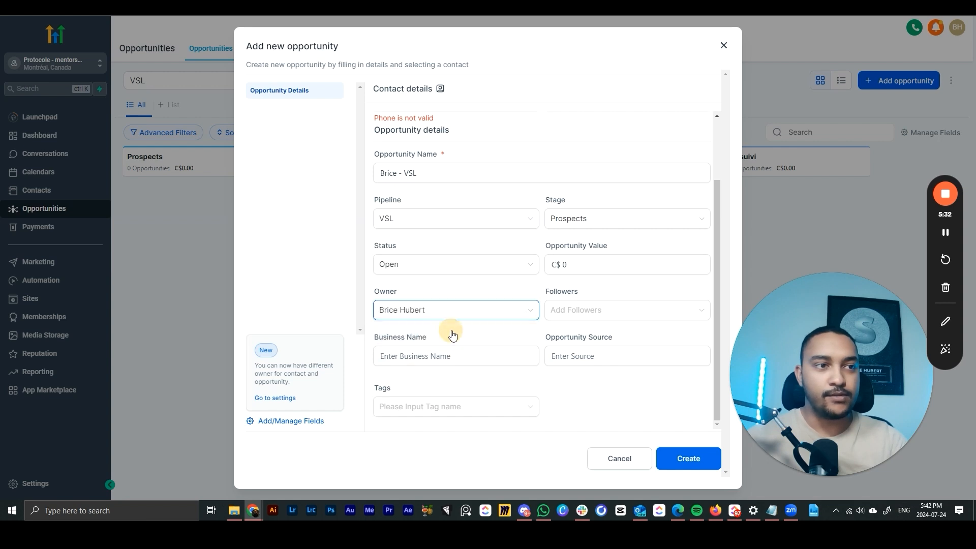
click(442, 405)
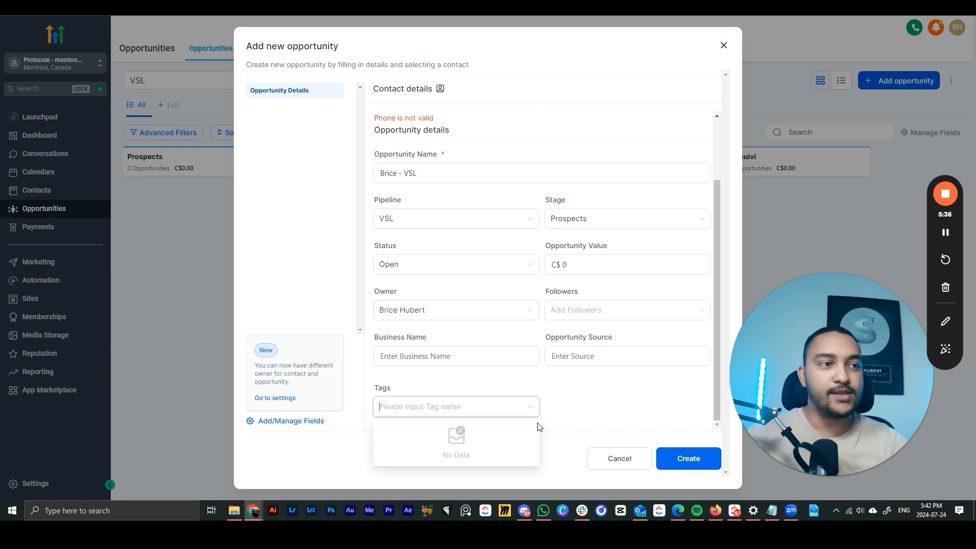
click(588, 399)
click(684, 459)
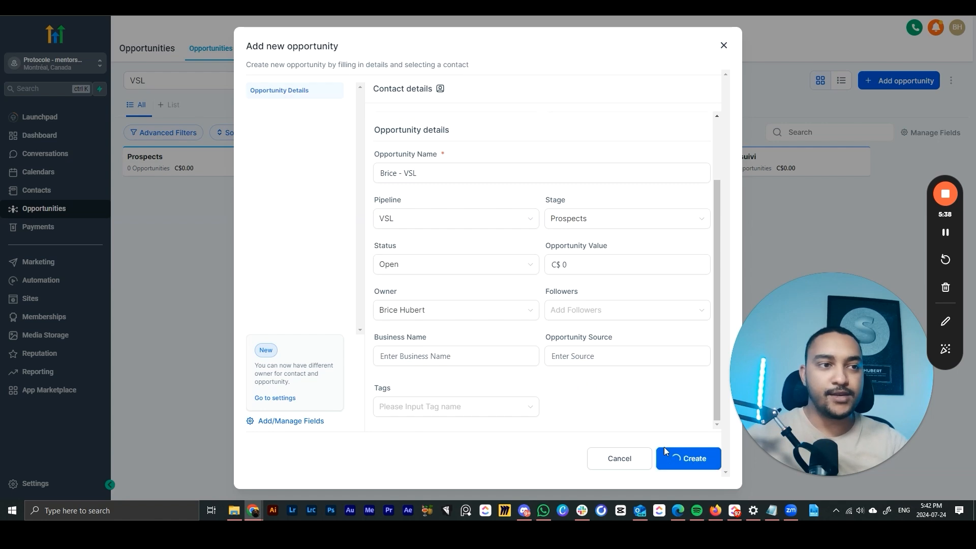
click(725, 45)
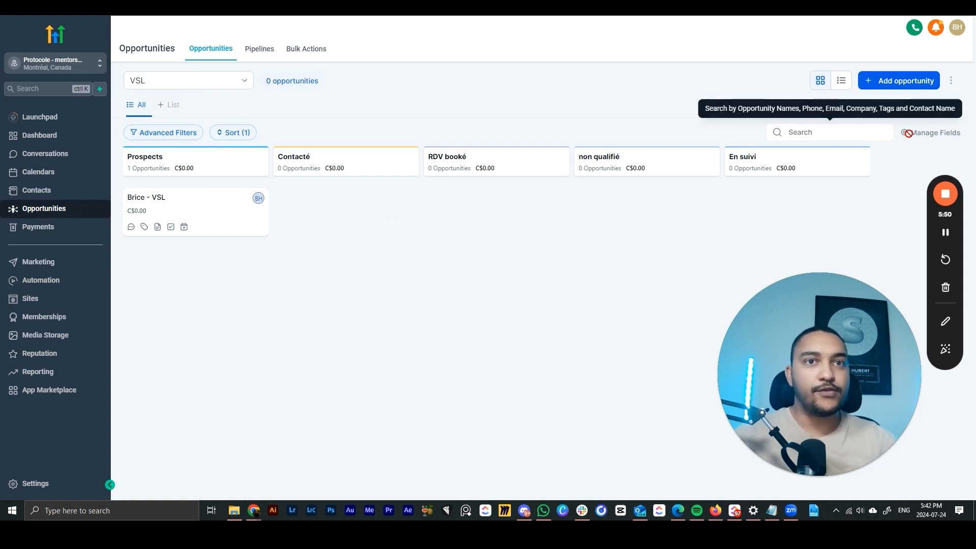
click(224, 132)
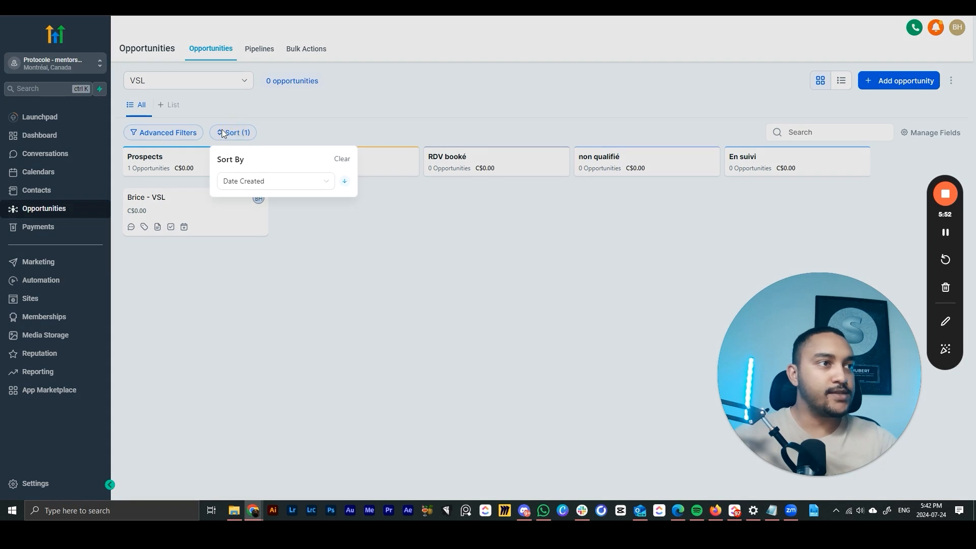
click(250, 181)
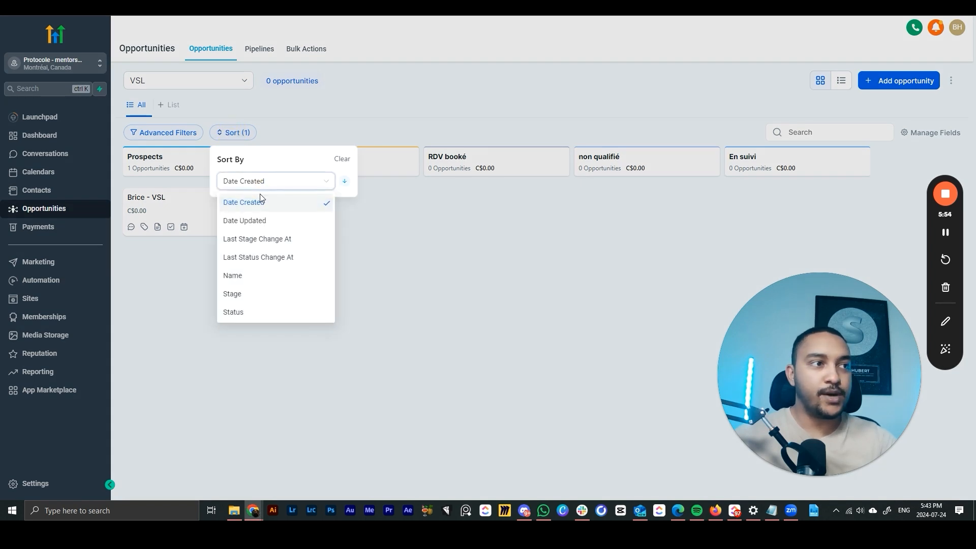
scroll(243, 283, down, 1)
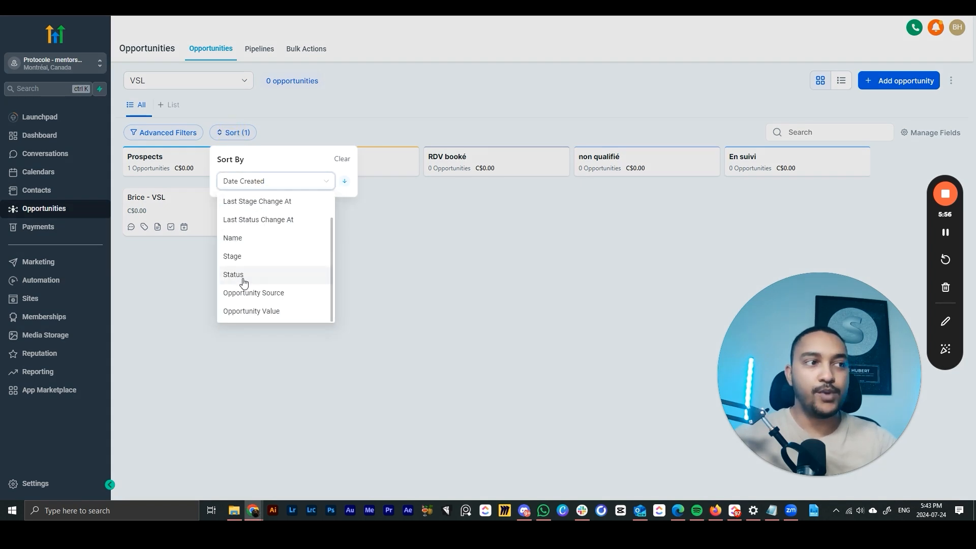
scroll(241, 228, up, 1)
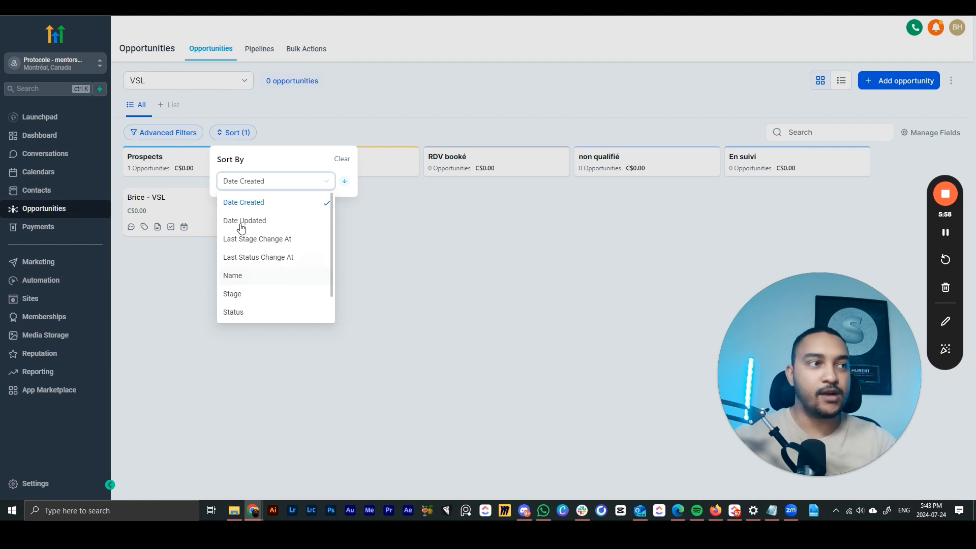
click(375, 223)
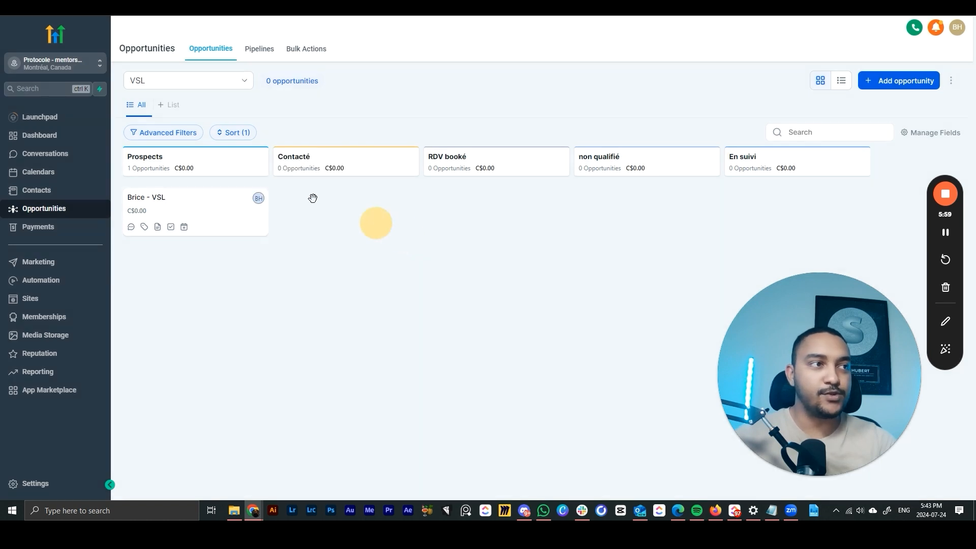
- Delete the Status: Open filter in the advanced opportunity filters
click(169, 133)
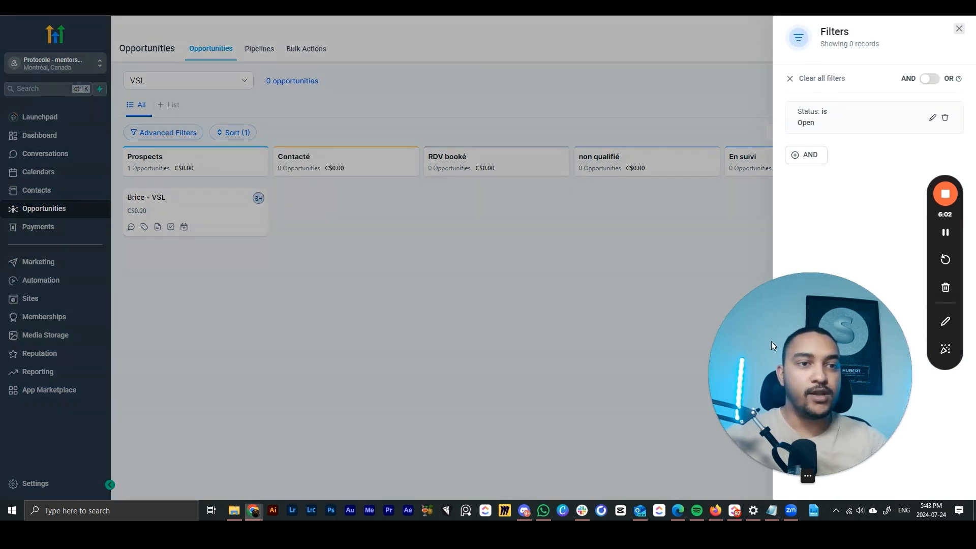
drag(771, 340, 73, 342)
click(328, 307)
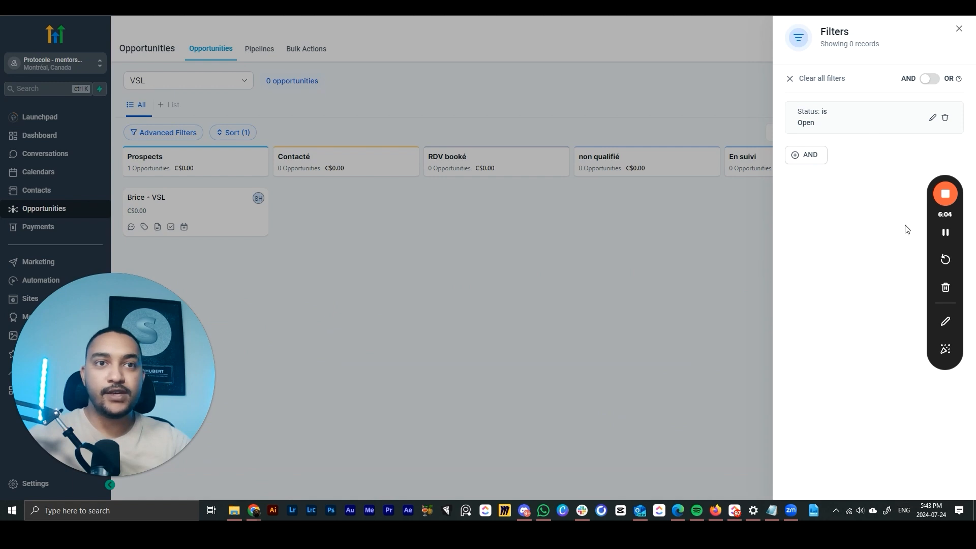
drag(929, 231, 921, 326)
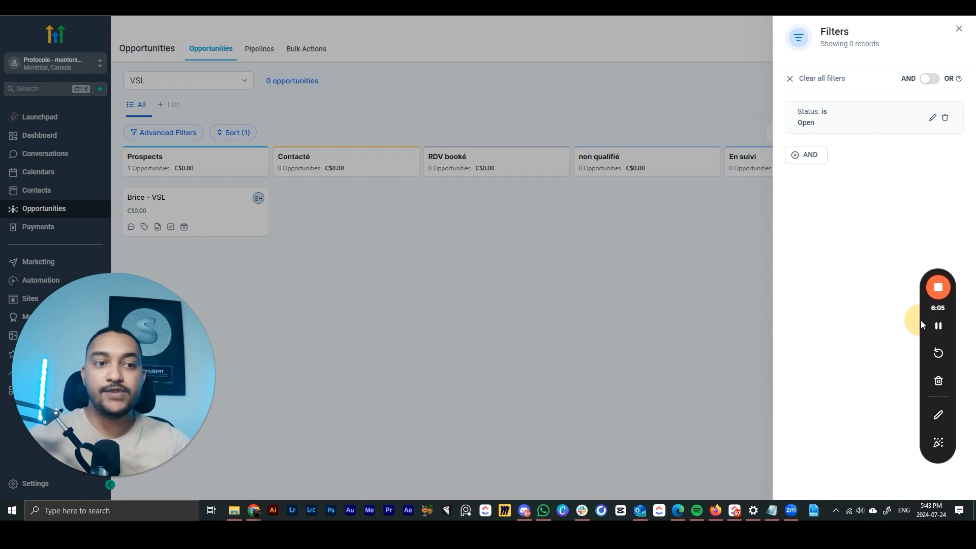
click(932, 119)
click(791, 74)
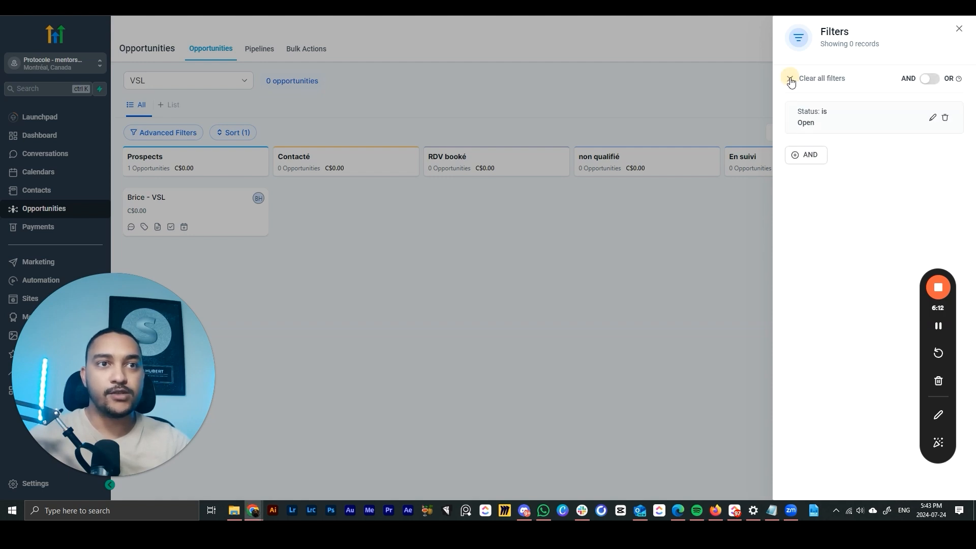
click(946, 119)
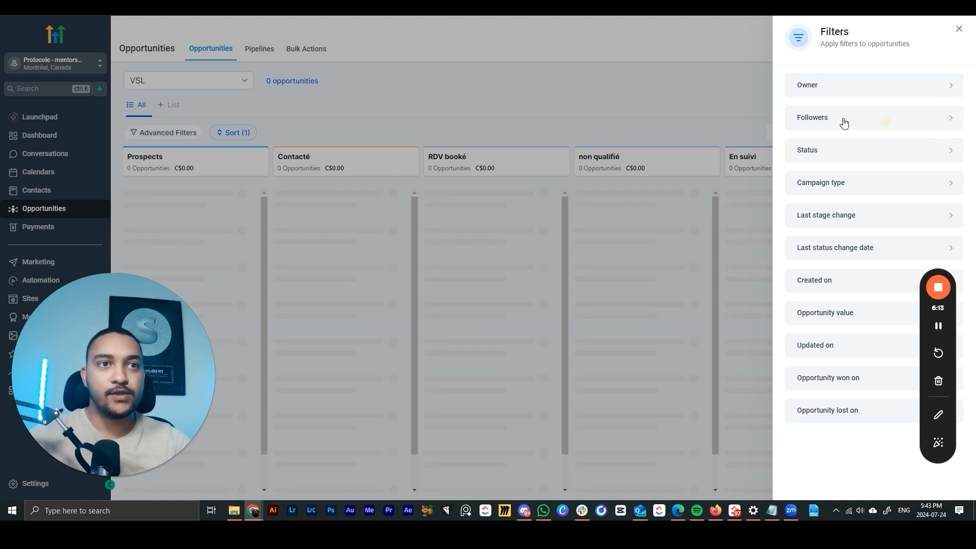
- Apply trial filters for owner as the account user and created Yesterday
click(883, 84)
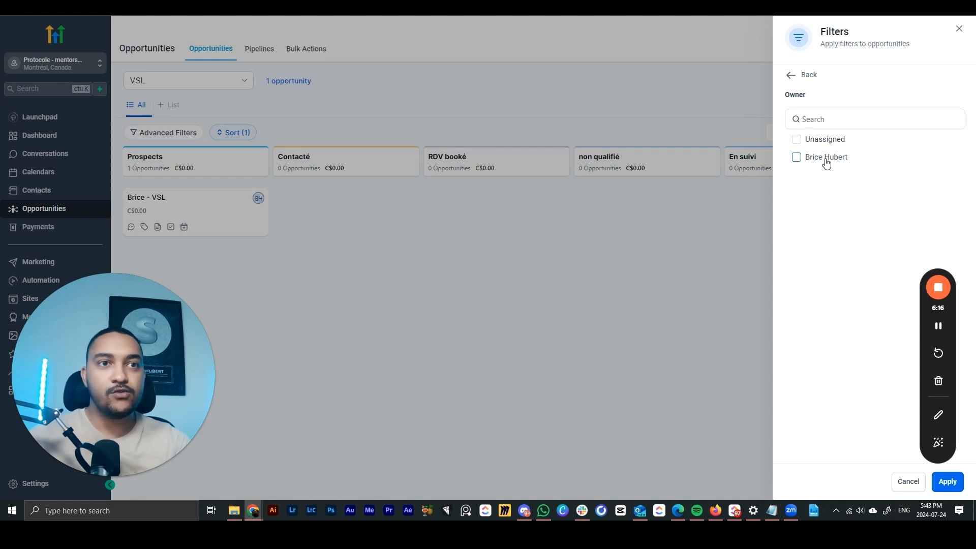
click(791, 74)
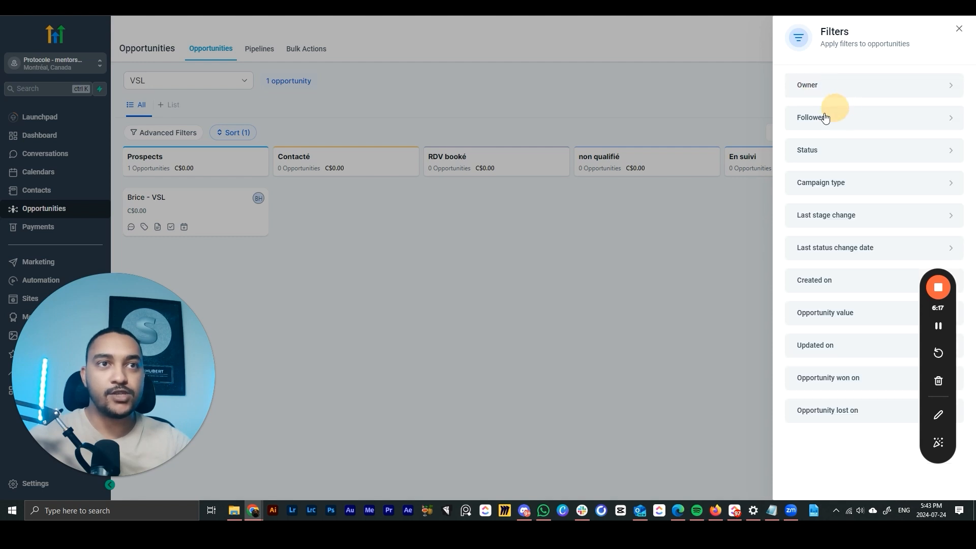
click(813, 86)
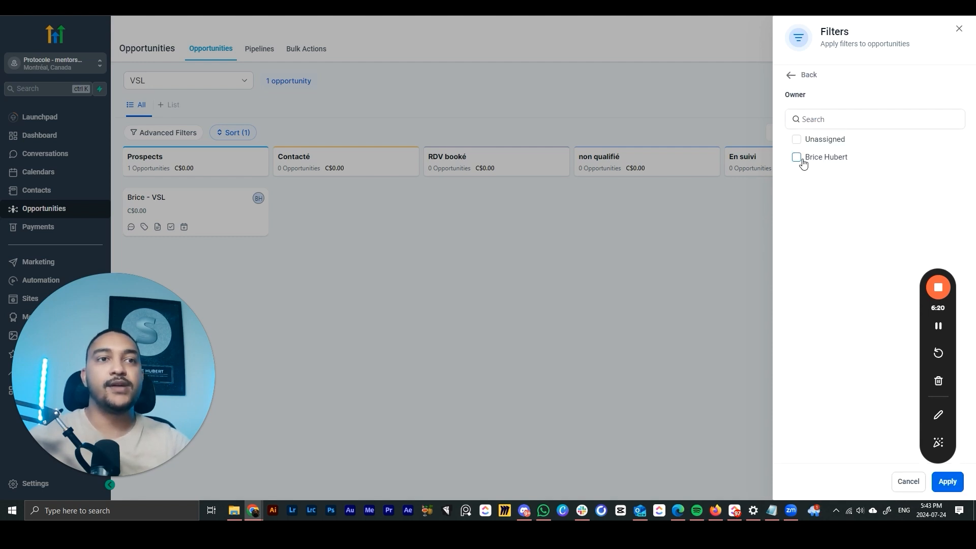
click(797, 158)
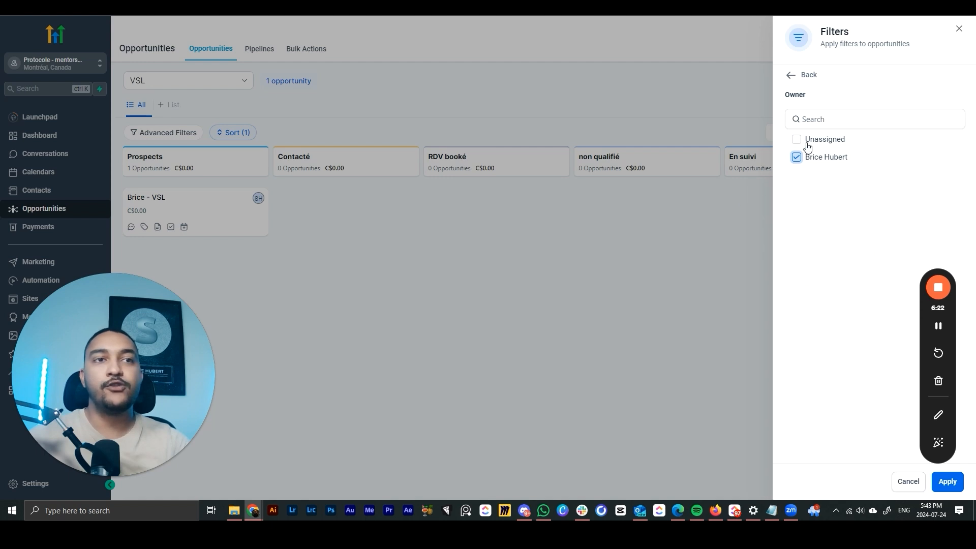
click(792, 77)
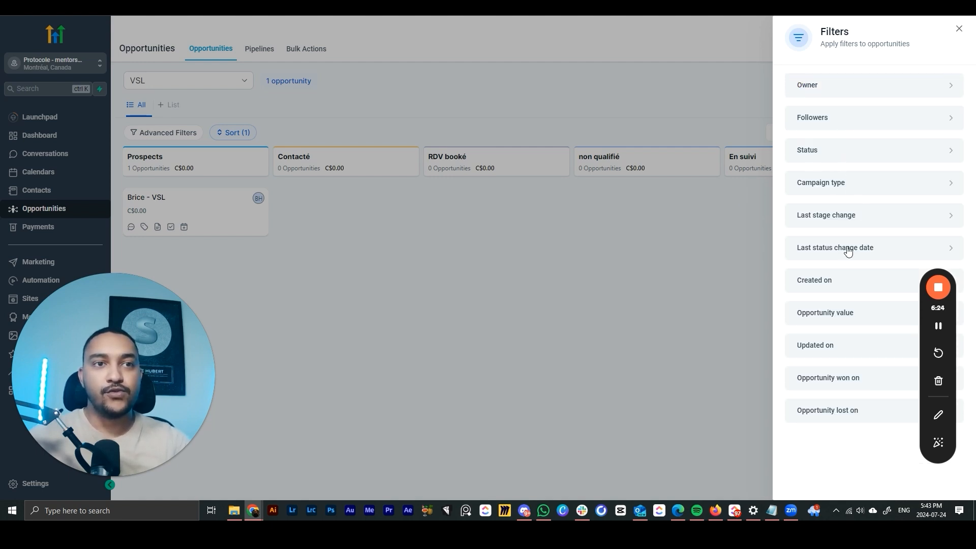
drag(924, 342, 76, 127)
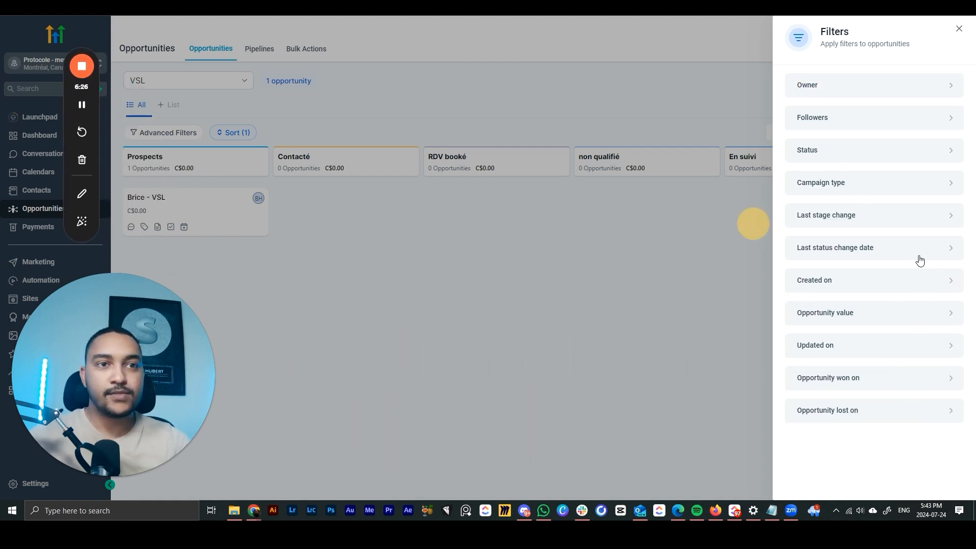
click(819, 280)
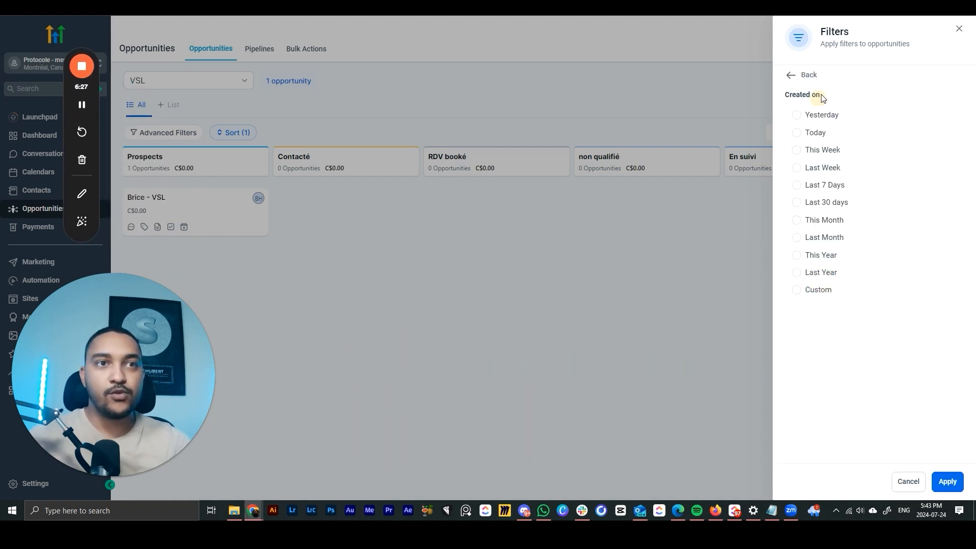
click(806, 295)
click(834, 319)
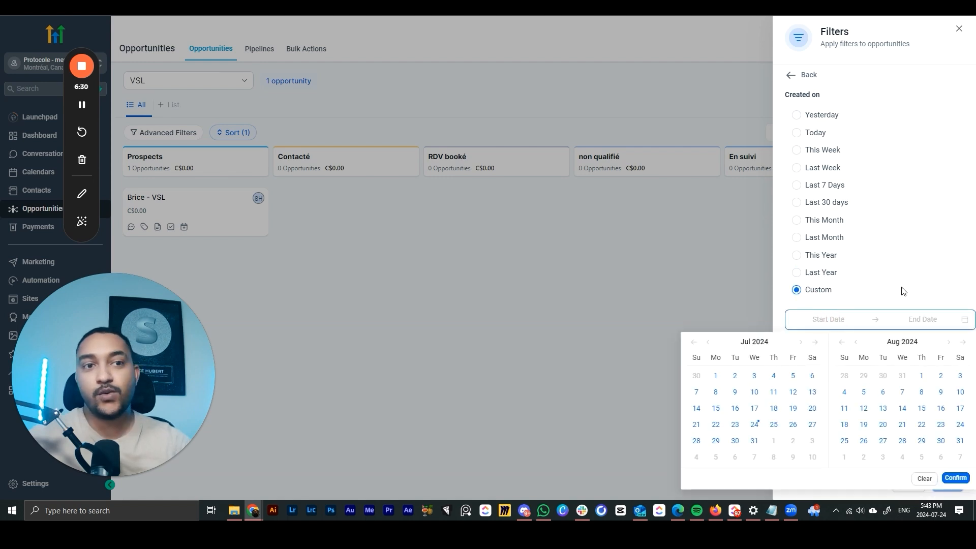
click(829, 268)
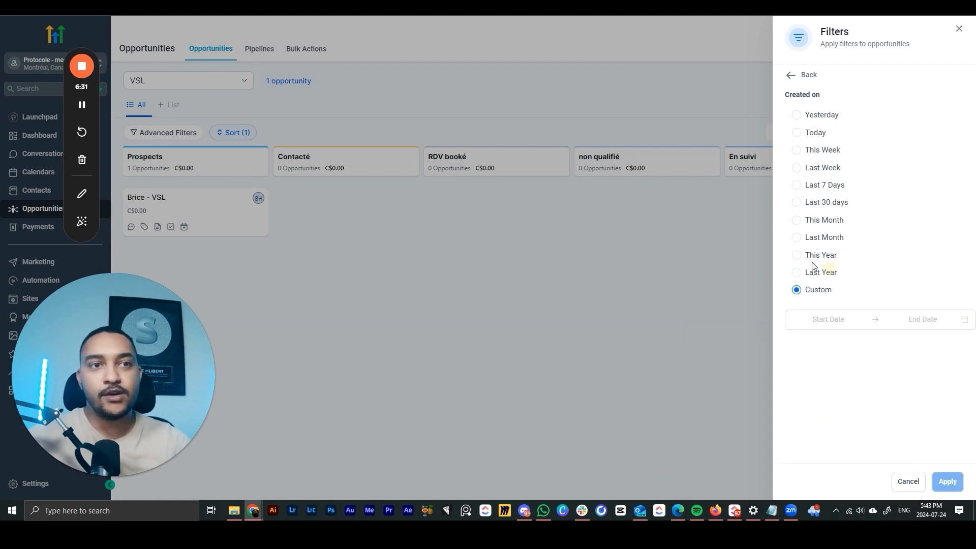
click(797, 115)
click(947, 481)
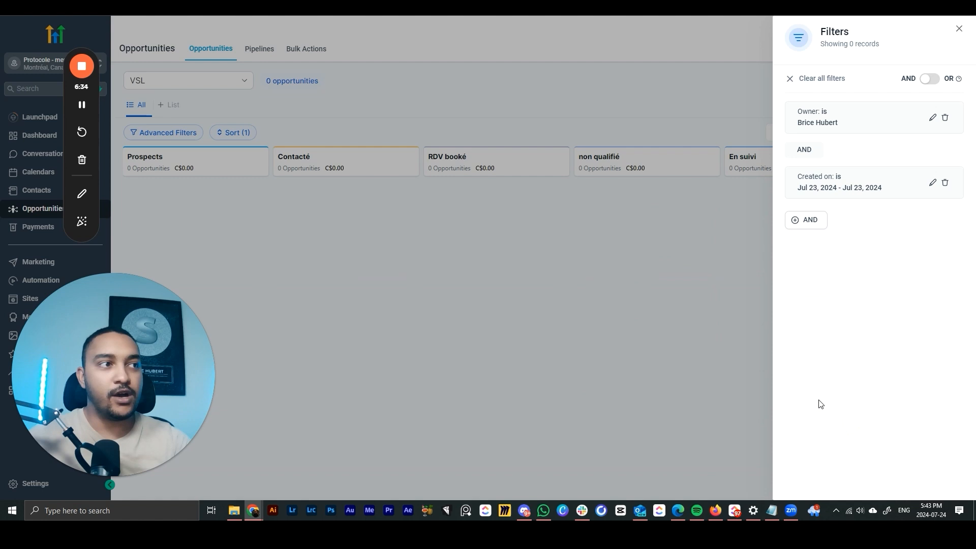
click(709, 321)
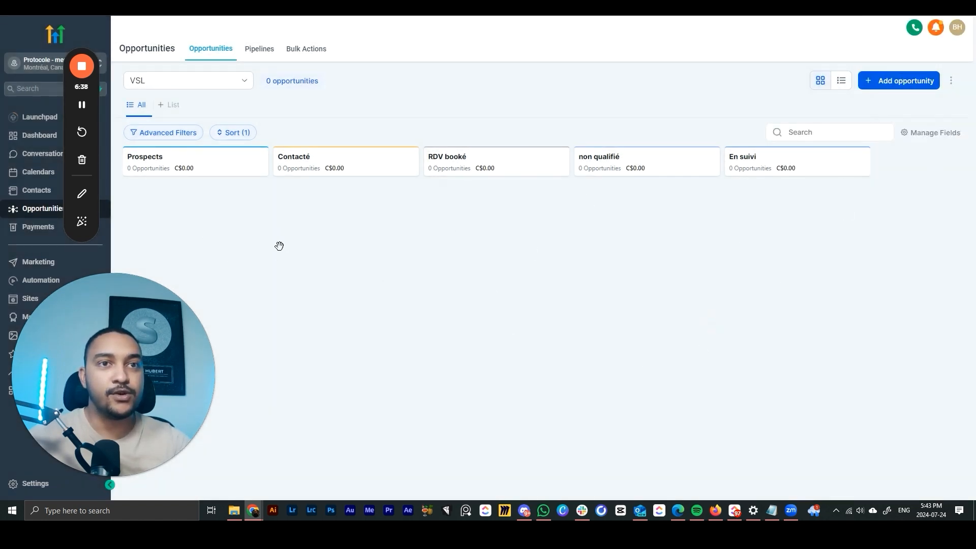
- Remove the Owner and Created on filters again
click(170, 133)
click(436, 225)
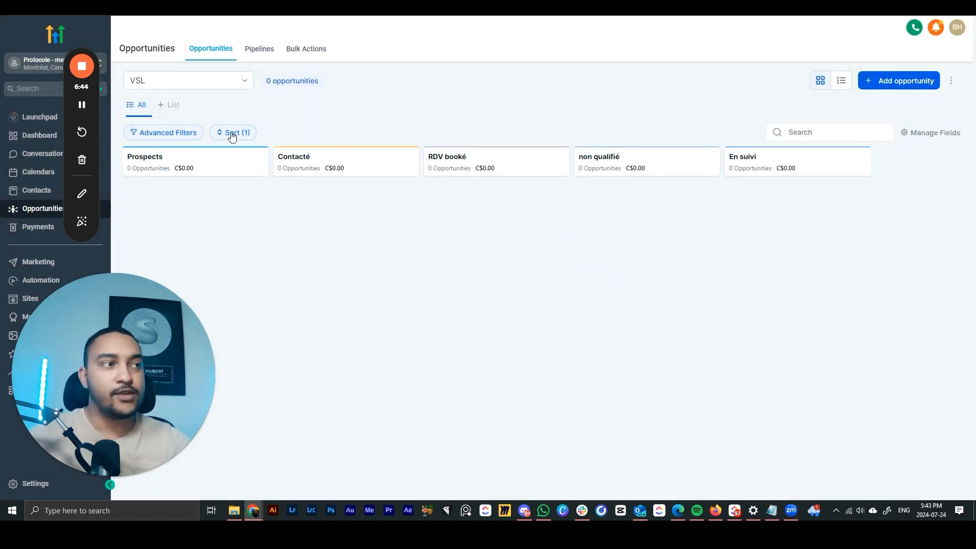
click(176, 132)
click(946, 119)
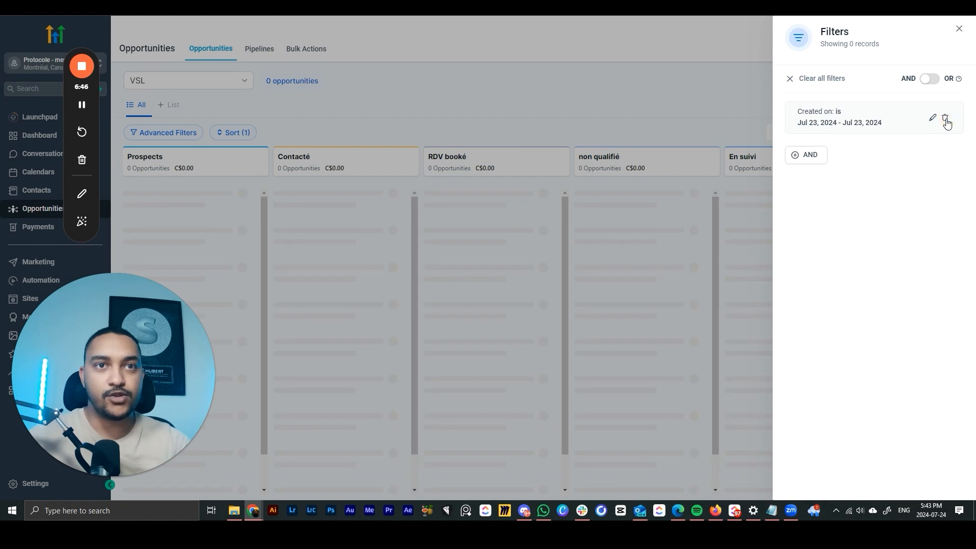
click(945, 119)
click(960, 29)
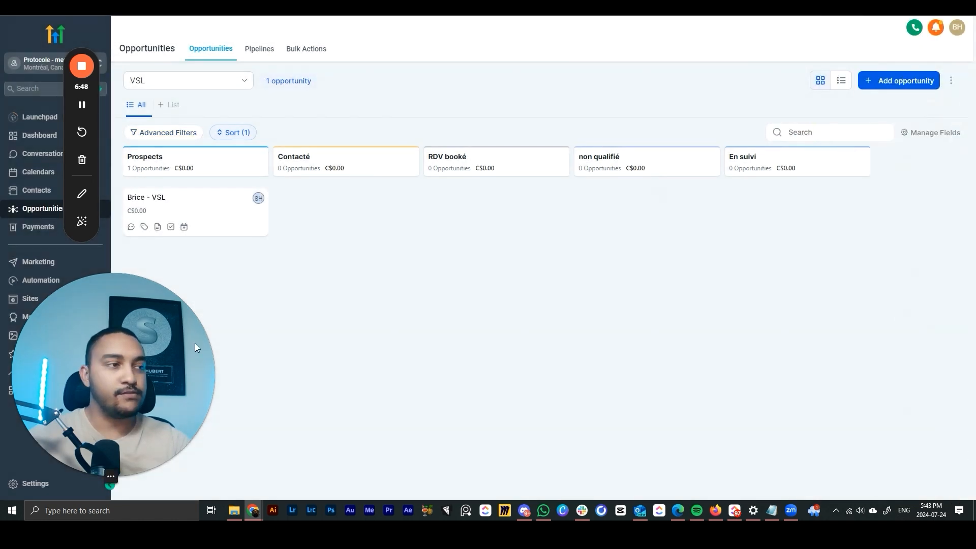
drag(194, 343, 925, 338)
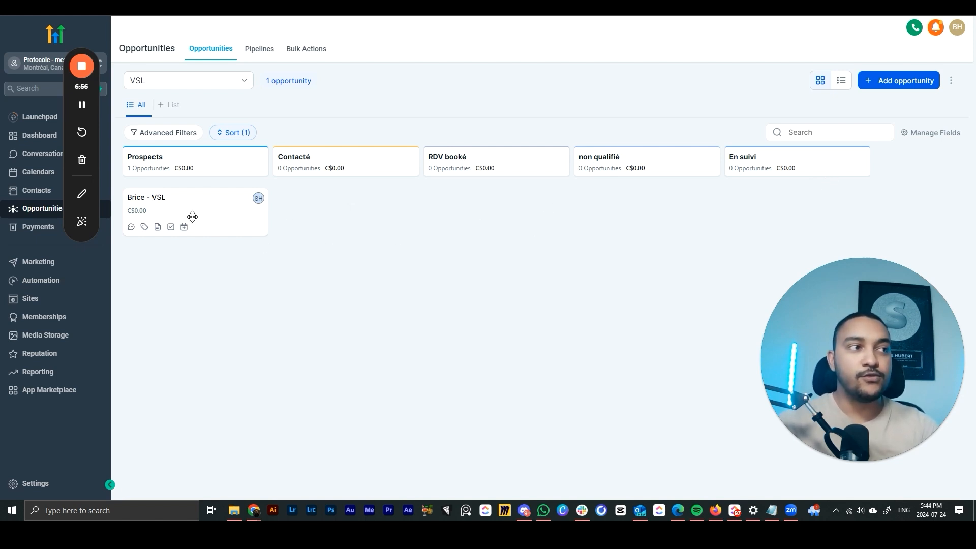
drag(192, 203, 353, 222)
click(637, 286)
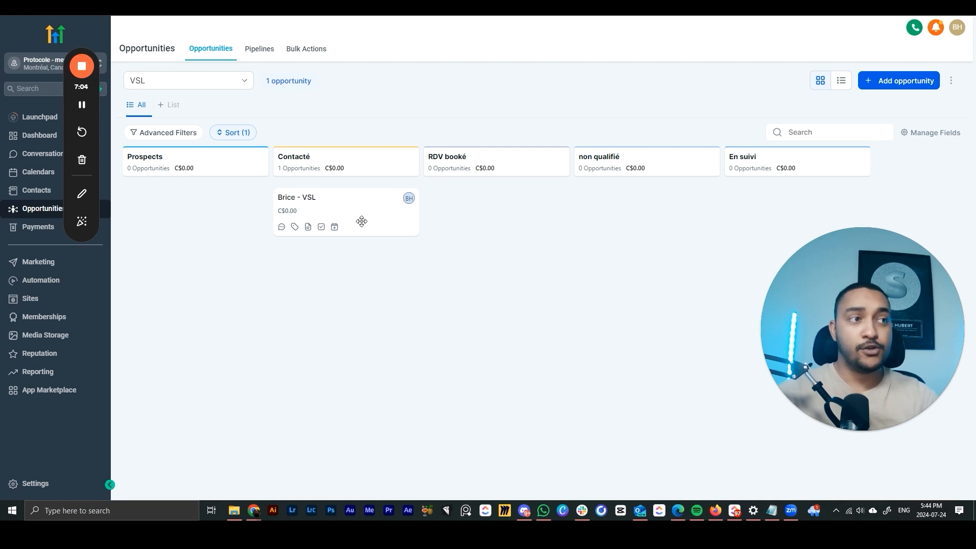
drag(358, 210, 635, 210)
drag(636, 210, 195, 211)
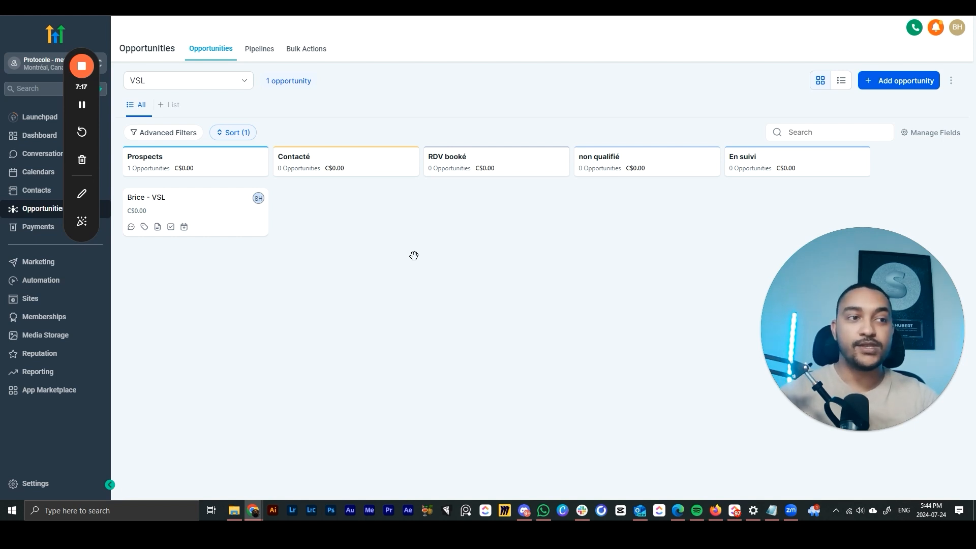
drag(800, 261, 749, 135)
mouse_move(199, 217)
mouse_down()
mouse_move(436, 399)
mouse_move(239, 490)
mouse_move(375, 468)
mouse_move(518, 485)
mouse_move(812, 483)
mouse_move(315, 489)
mouse_move(311, 308)
mouse_move(186, 253)
mouse_move(493, 318)
mouse_move(811, 489)
mouse_move(803, 478)
mouse_move(572, 487)
mouse_move(618, 427)
mouse_move(283, 496)
mouse_move(242, 219)
mouse_move(254, 300)
mouse_move(386, 473)
mouse_move(366, 312)
mouse_move(216, 208)
mouse_up()
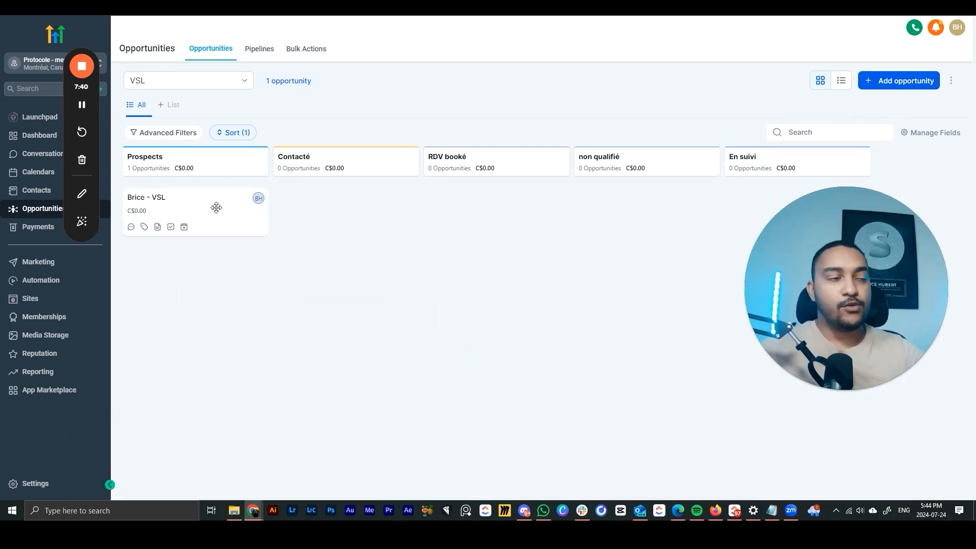
mouse_move(216, 208)
mouse_down()
mouse_move(307, 407)
mouse_move(399, 464)
mouse_move(585, 415)
mouse_move(218, 216)
mouse_up()
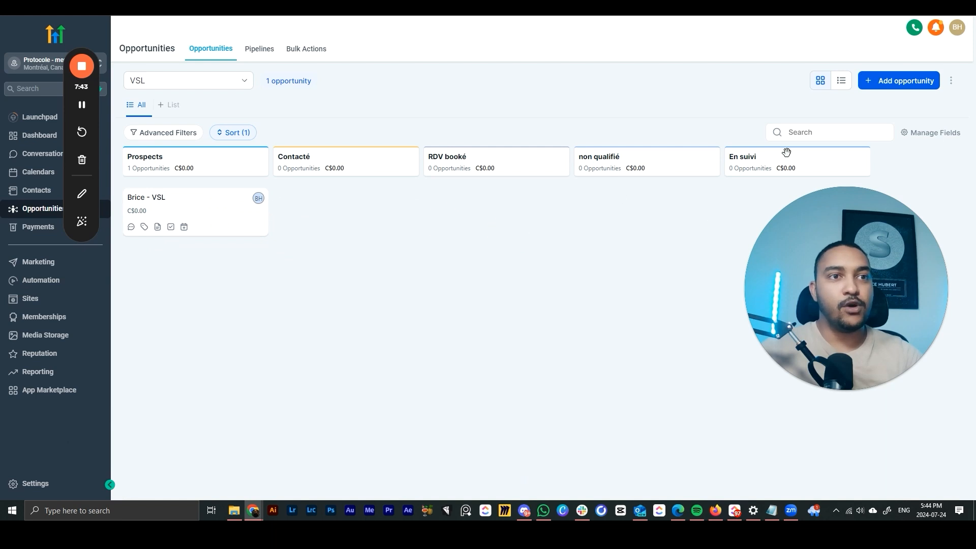
drag(867, 260, 879, 293)
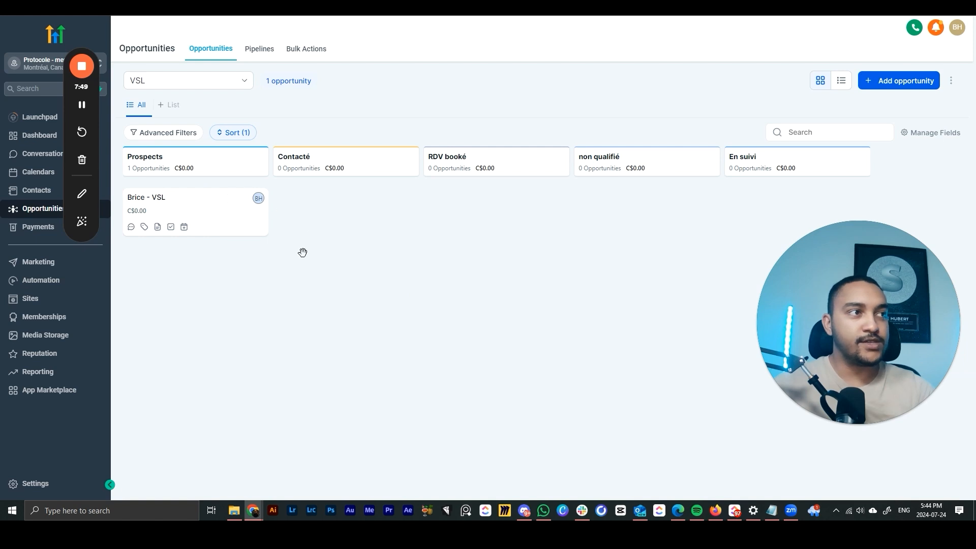
drag(767, 389, 772, 411)
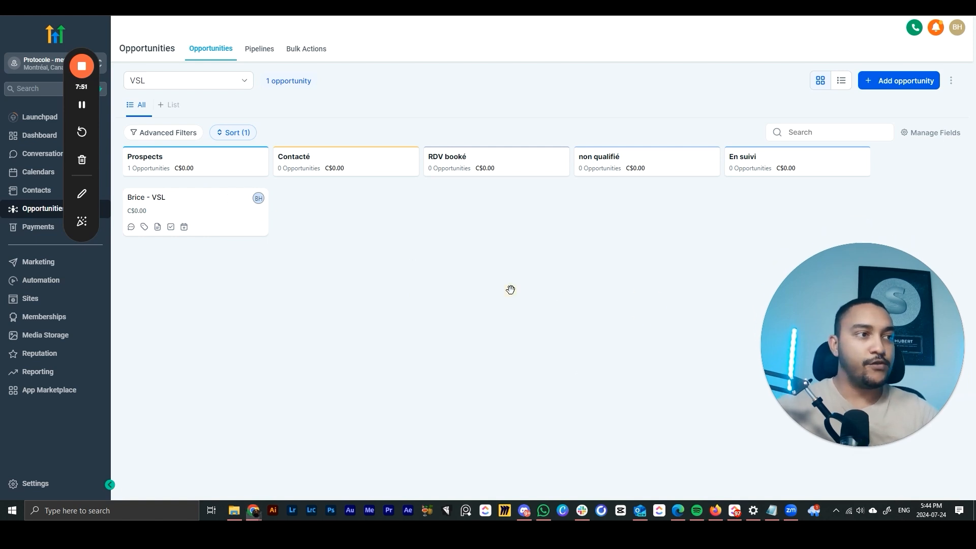
click(192, 221)
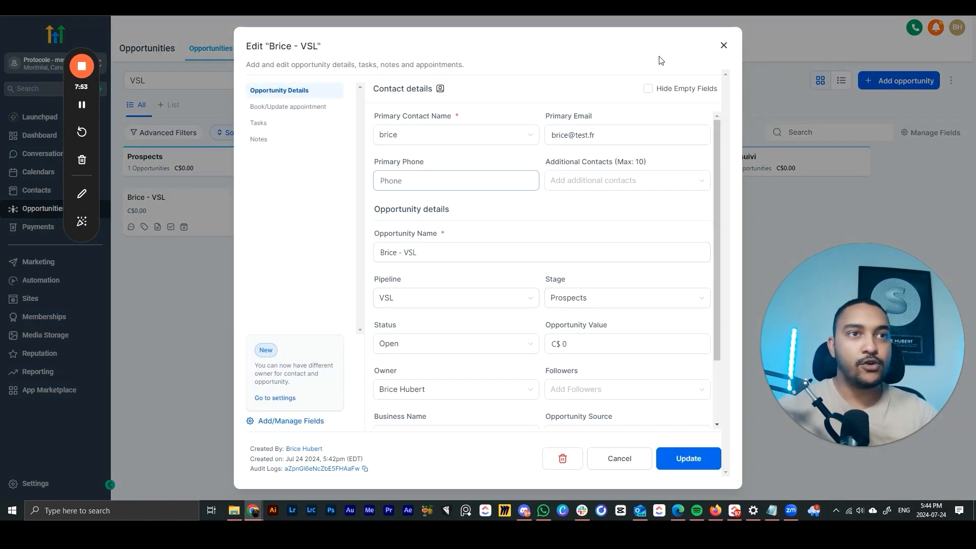
- Reopen the VSL opportunity card and switch to its Book/Update Appointment section
scroll(633, 311, down, 2)
scroll(510, 277, up, 2)
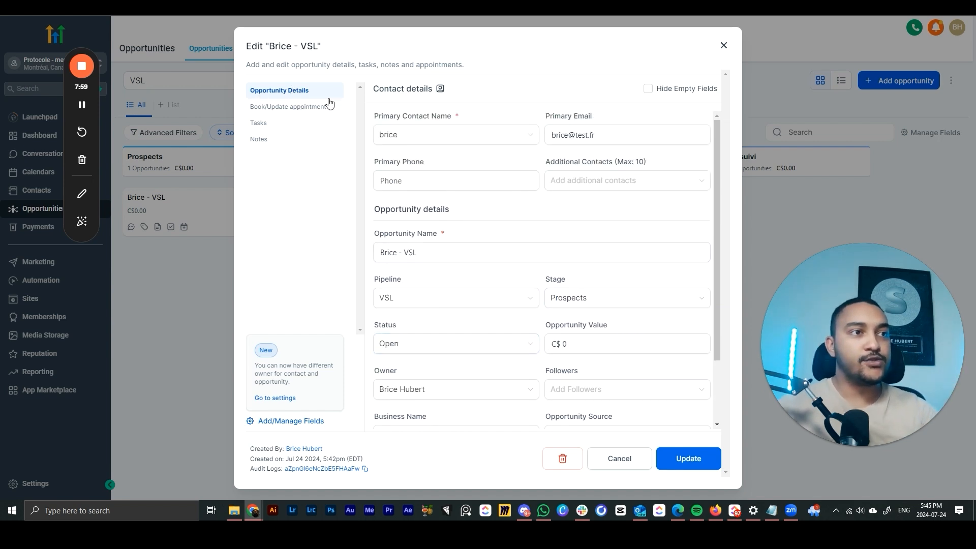
click(525, 173)
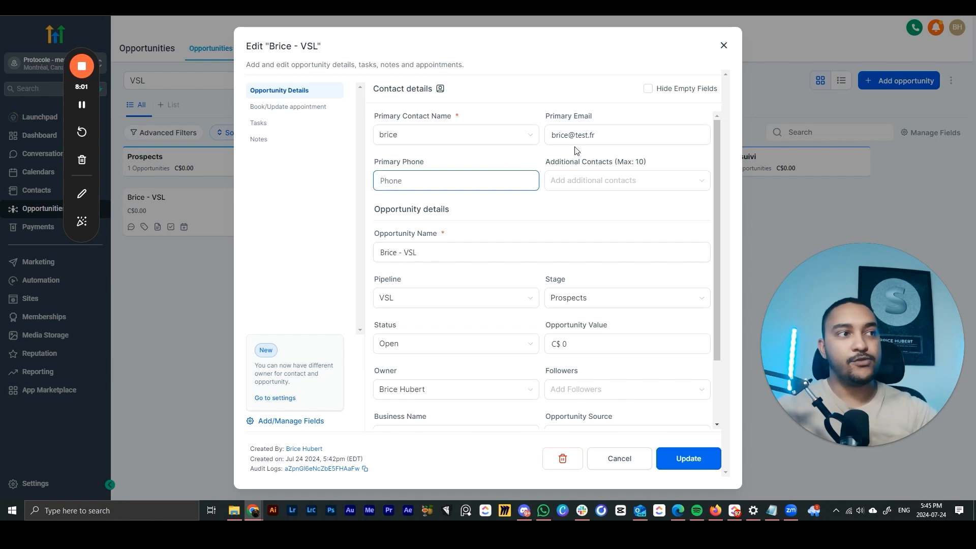
click(724, 47)
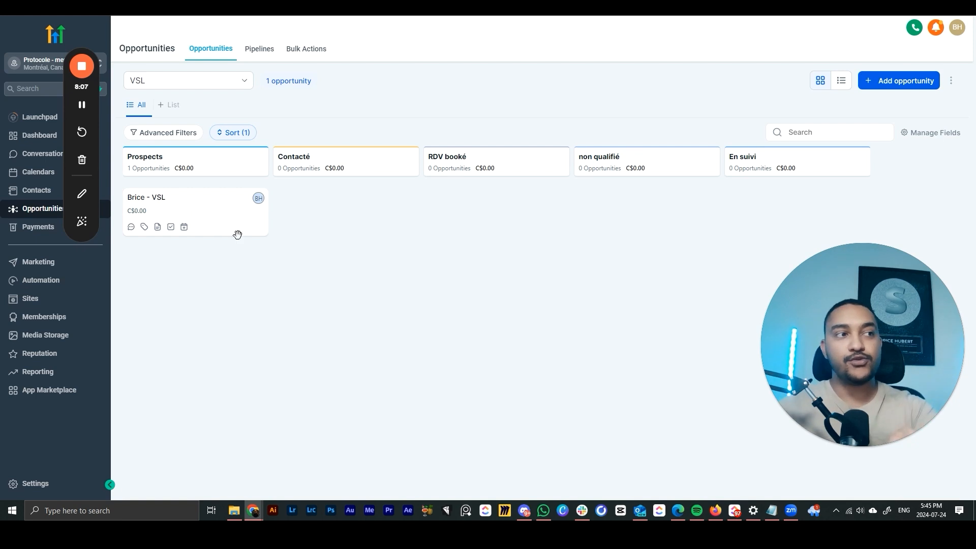
mouse_move(229, 224)
mouse_down()
mouse_move(298, 273)
mouse_move(447, 246)
mouse_move(625, 187)
mouse_move(575, 234)
mouse_move(196, 212)
mouse_move(229, 207)
mouse_up()
click(229, 207)
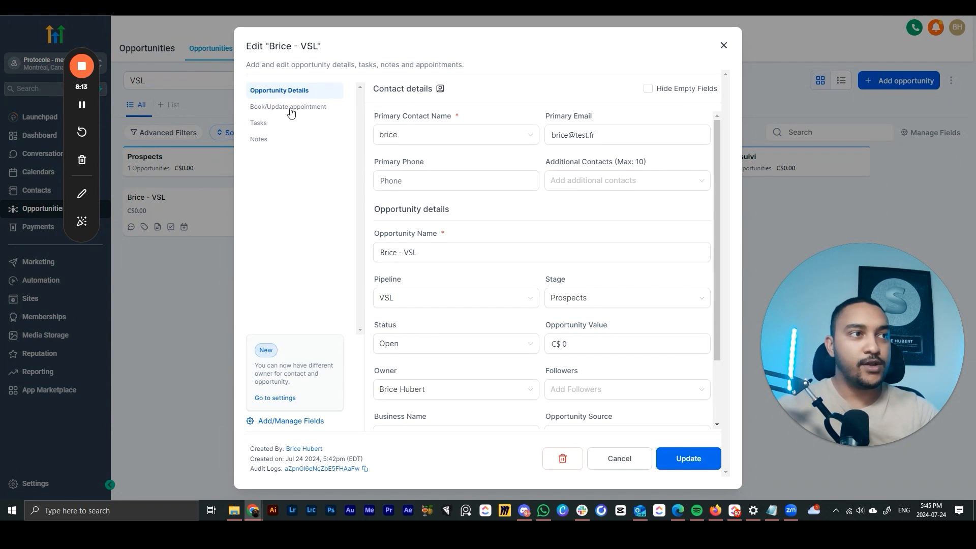
click(306, 107)
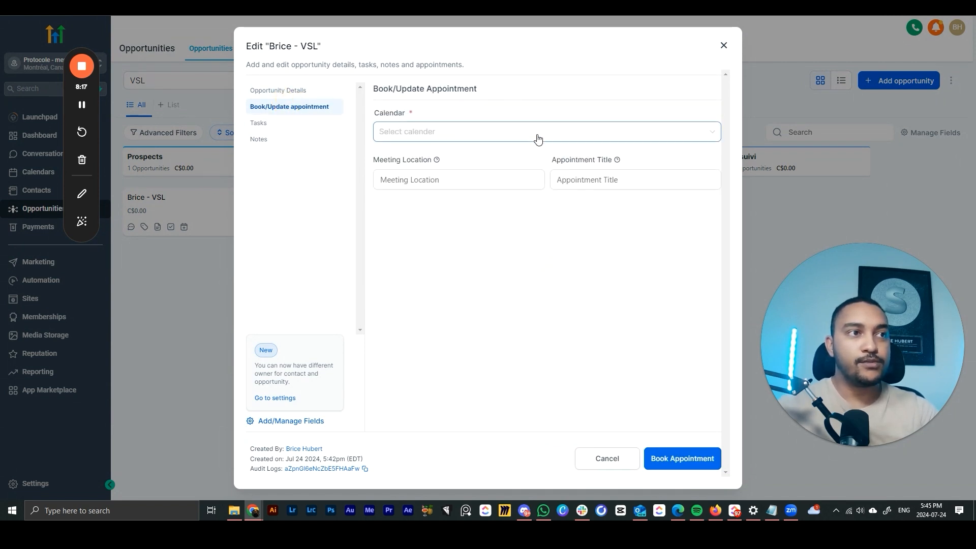
- Find the Calendar list empty, then go to Notes and Tasks to start a task title
click(499, 134)
click(540, 252)
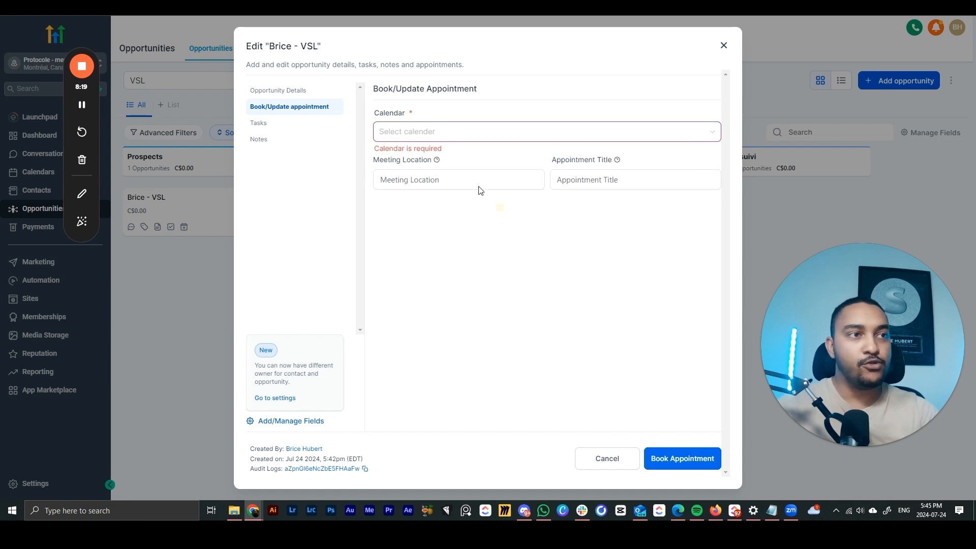
click(420, 134)
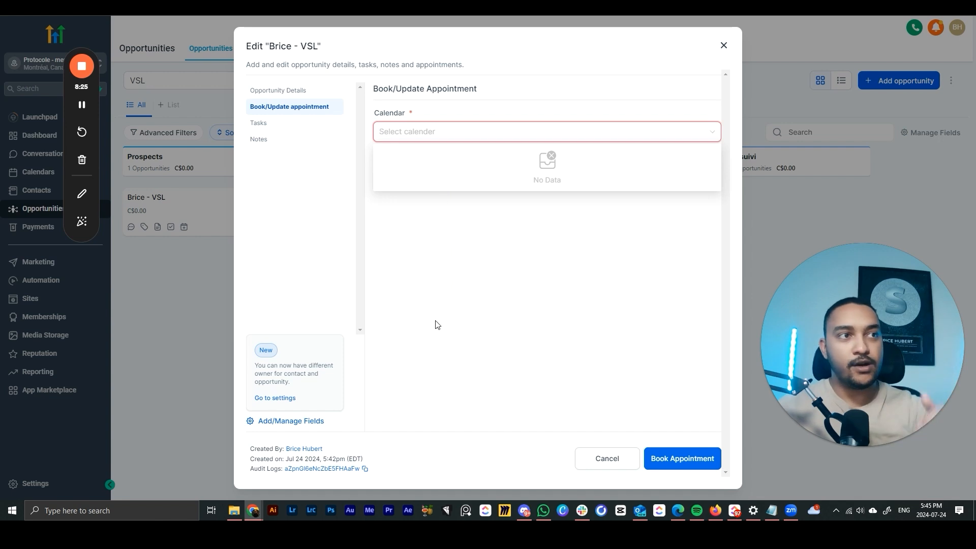
click(430, 192)
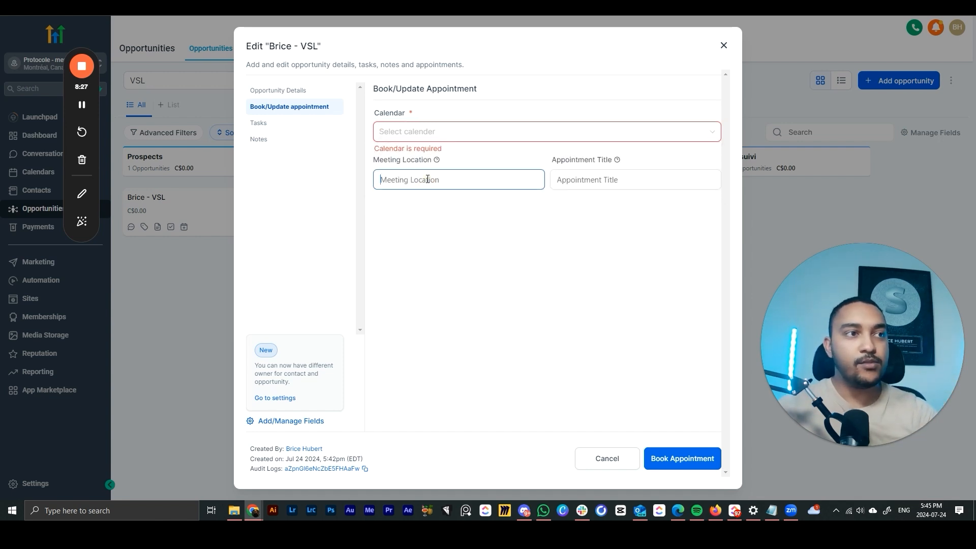
click(473, 243)
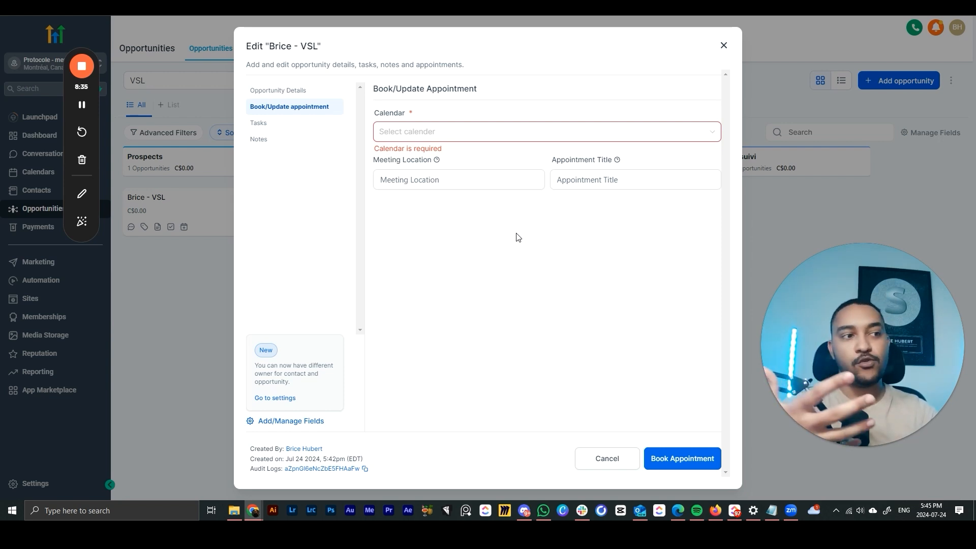
click(278, 138)
click(272, 125)
click(423, 132)
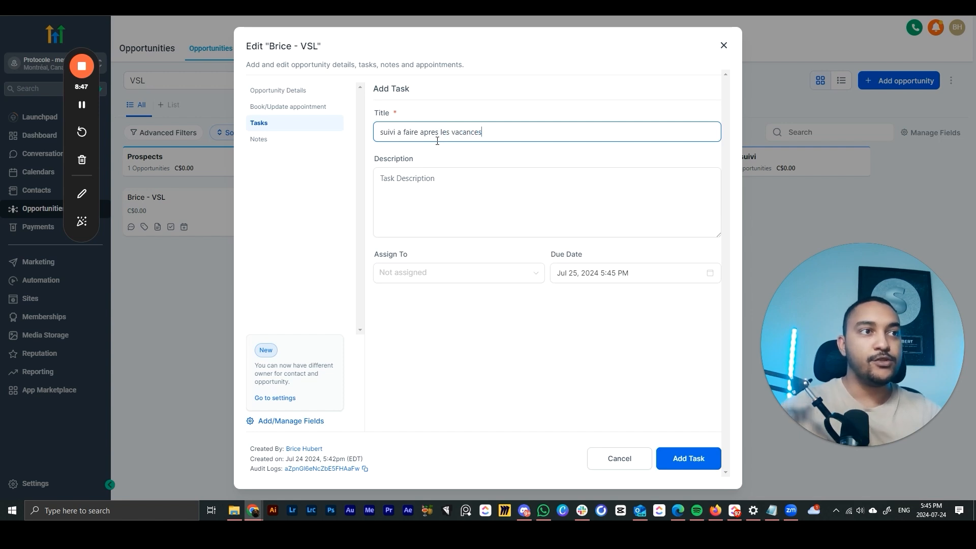
- Assign the follow-up task, set its due date to Aug 22, 2024, and add it
click(476, 192)
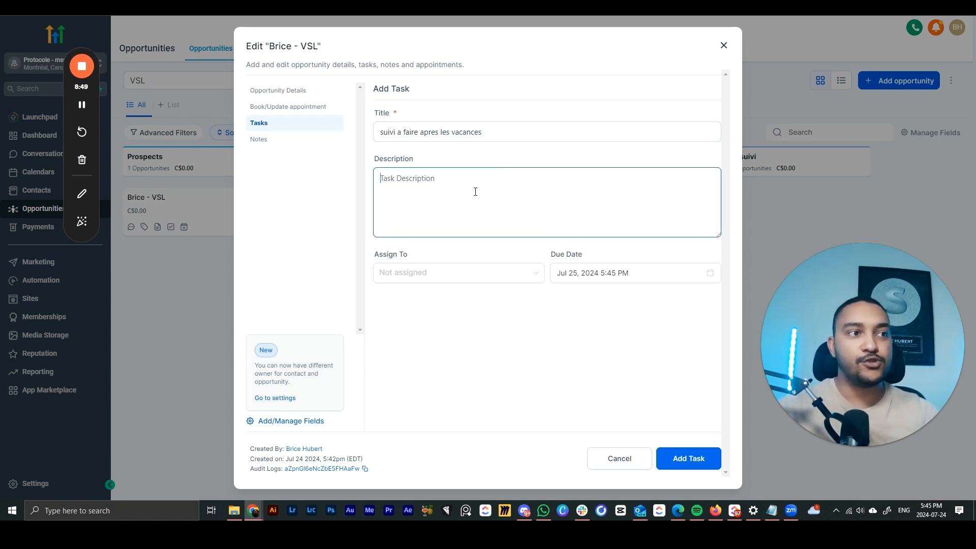
click(438, 280)
click(397, 301)
click(590, 273)
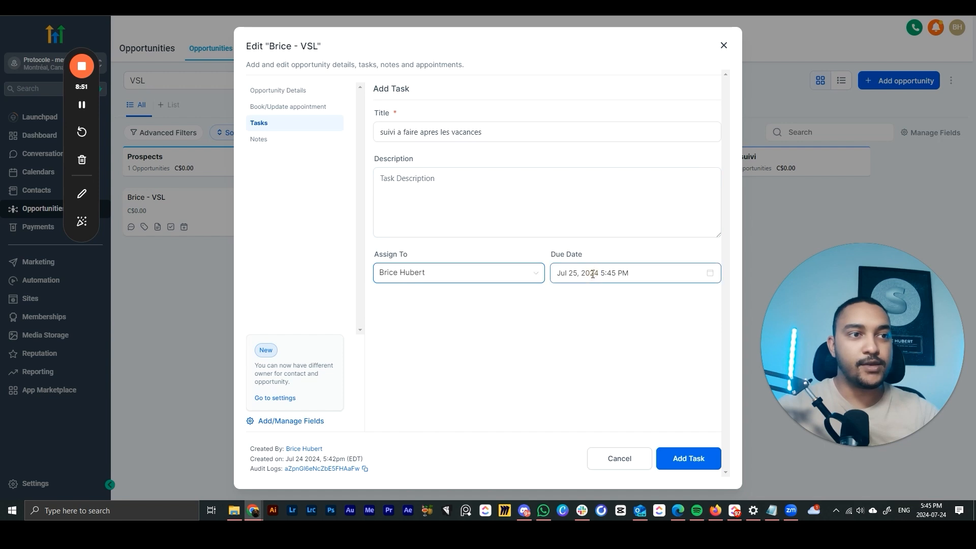
click(670, 318)
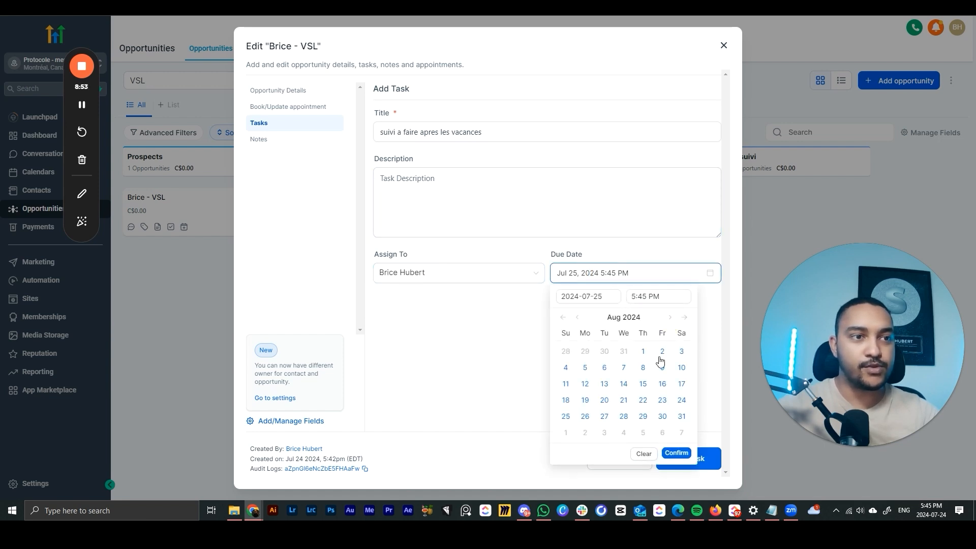
click(662, 400)
click(469, 331)
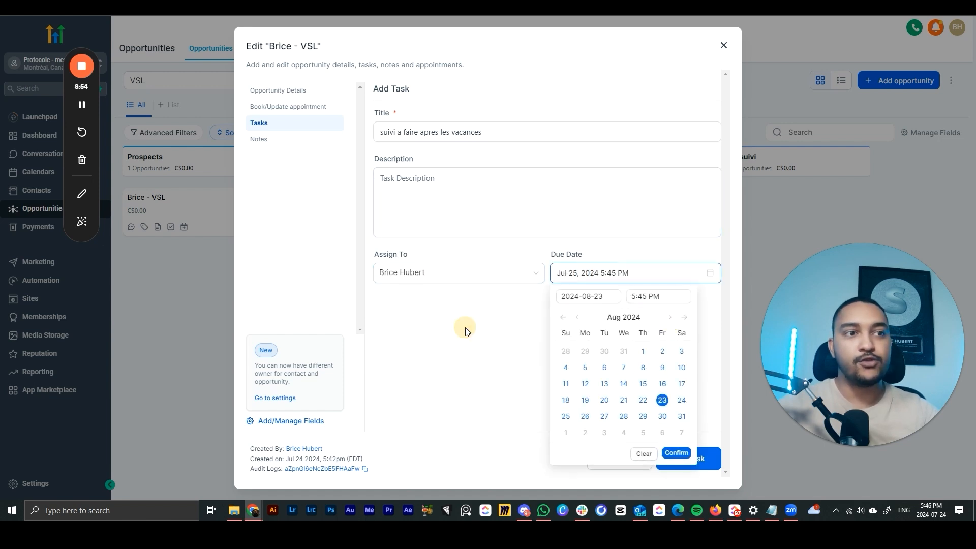
click(590, 272)
click(670, 317)
click(643, 399)
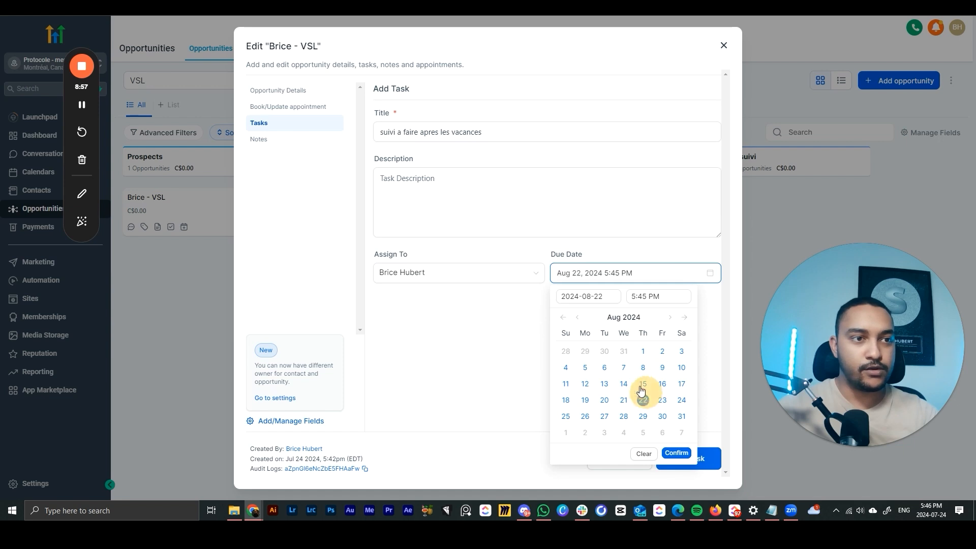
click(675, 454)
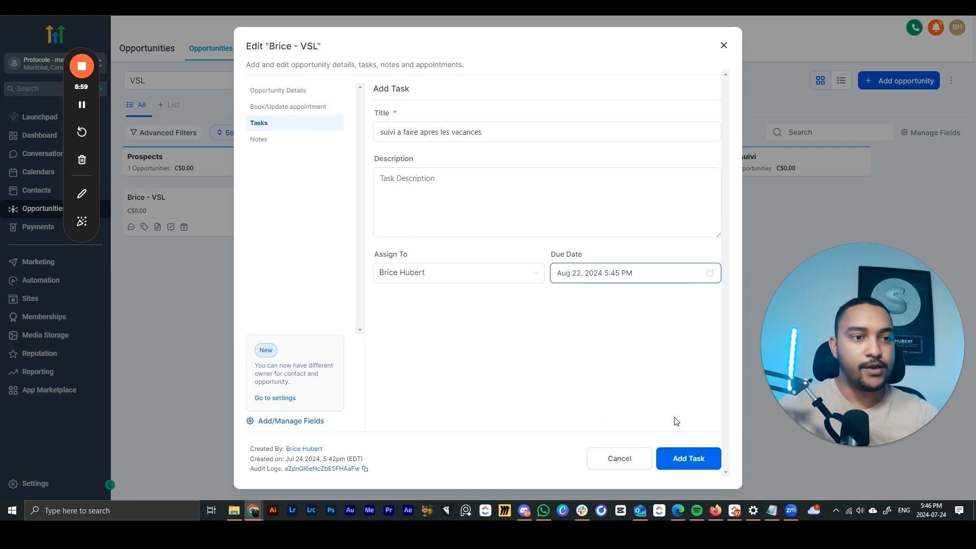
click(688, 458)
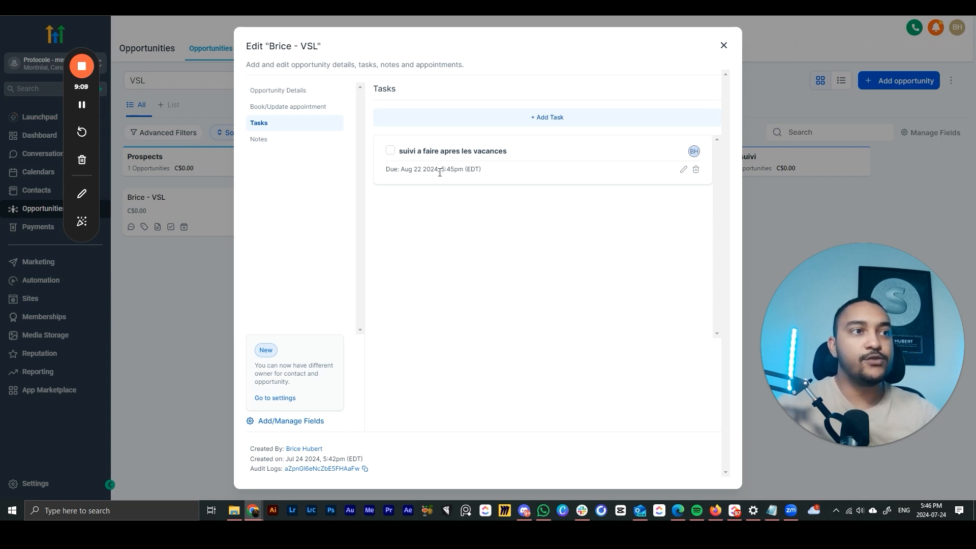
- Change the saved task's due date to Jul 25, 2024 and update it
click(684, 169)
click(586, 272)
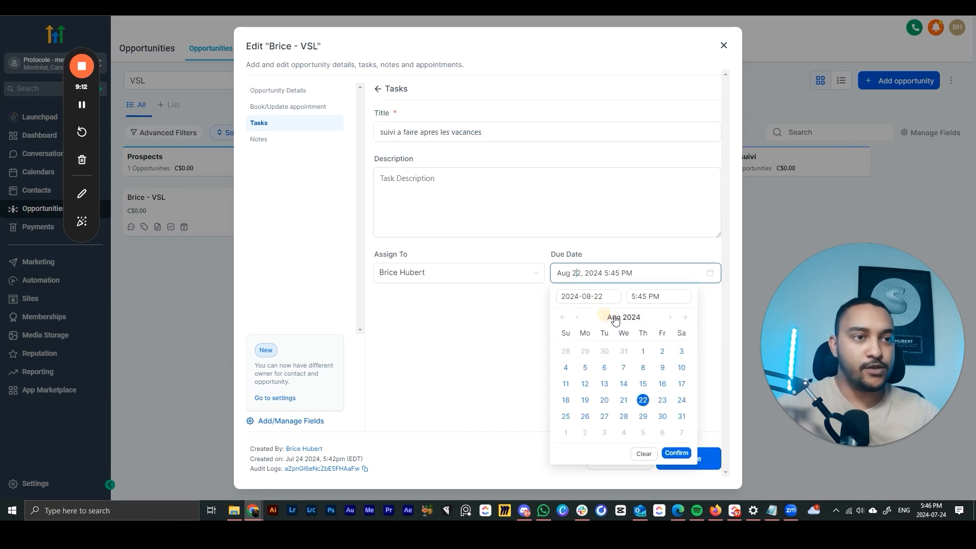
click(580, 319)
click(643, 400)
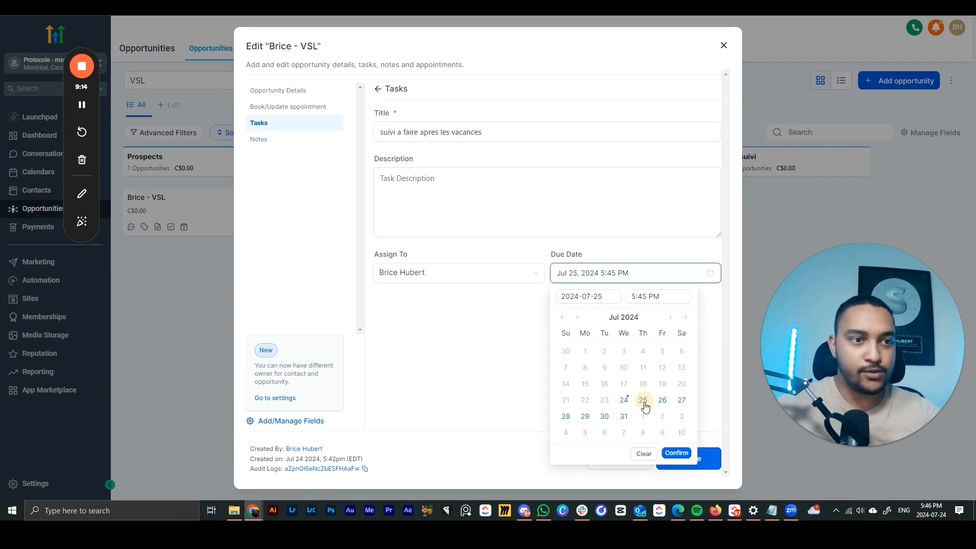
click(678, 453)
click(680, 460)
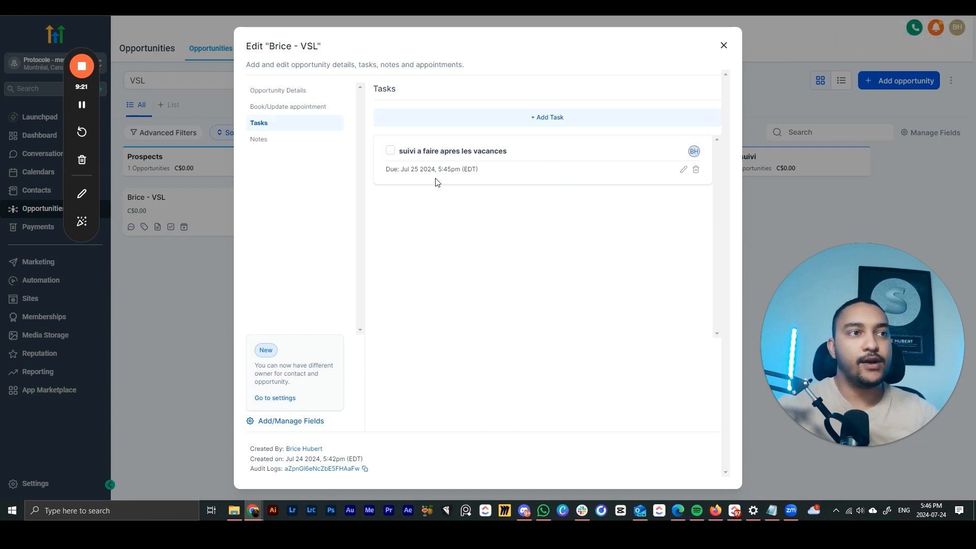
click(282, 139)
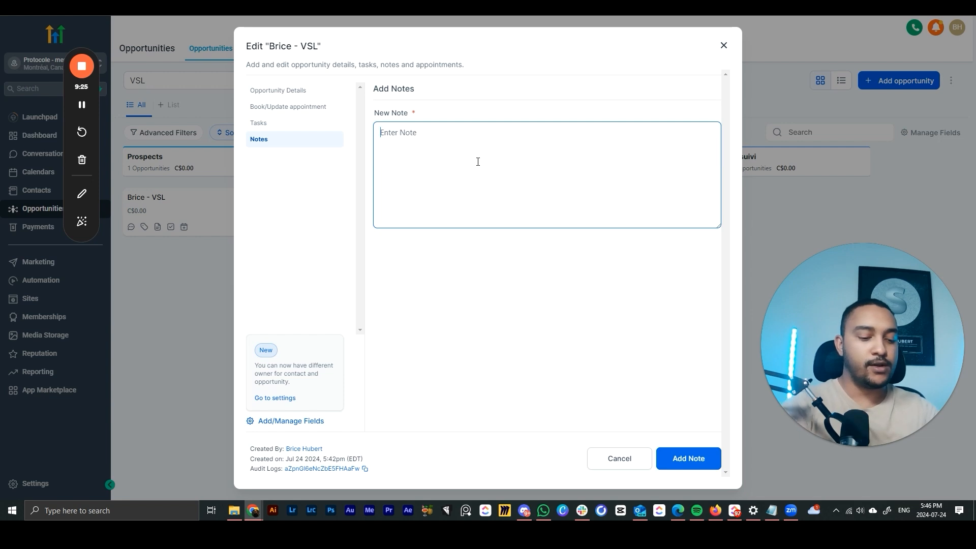
- Save the note 'plombier depuis 20 ans' and close the opportunity dialog
text(plombier dep)
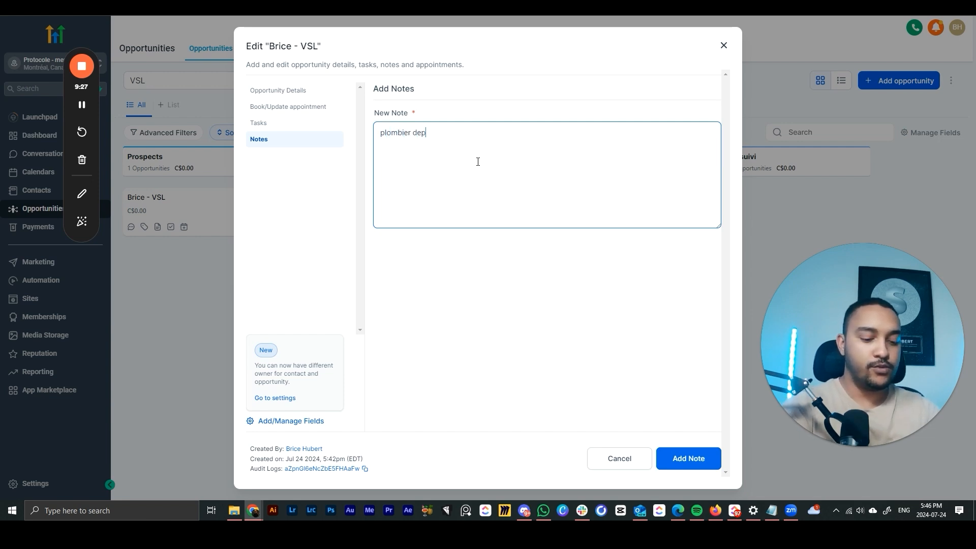
text(uis 20 n)
key(BackSpace)
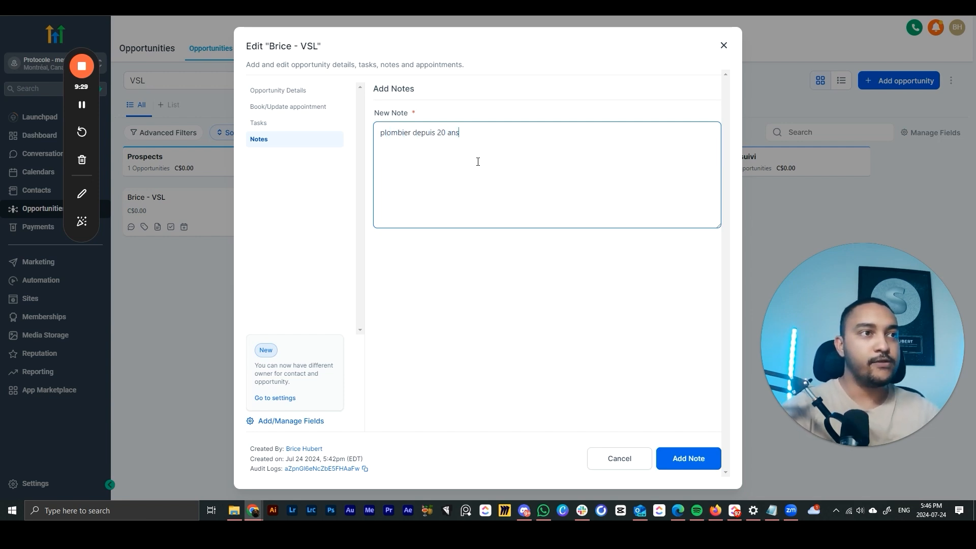
click(687, 458)
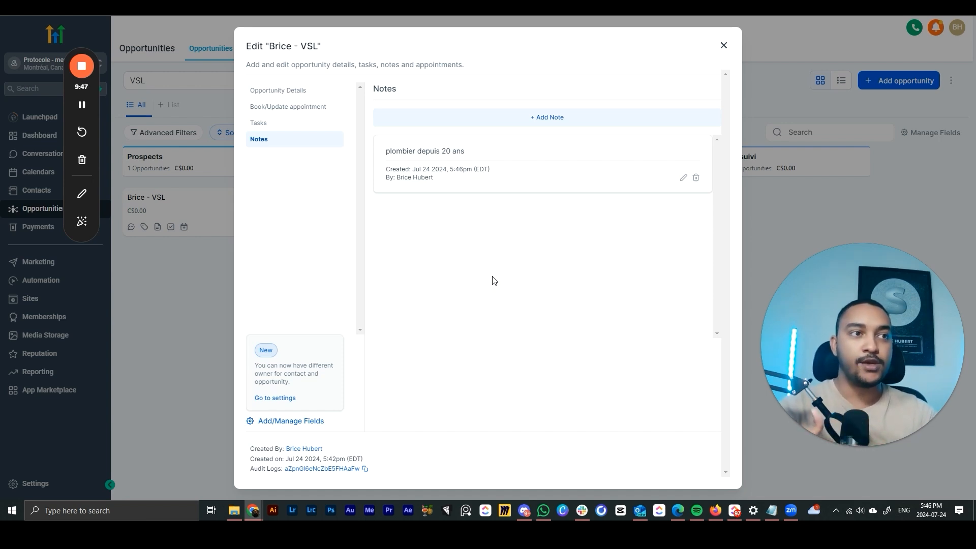
click(724, 46)
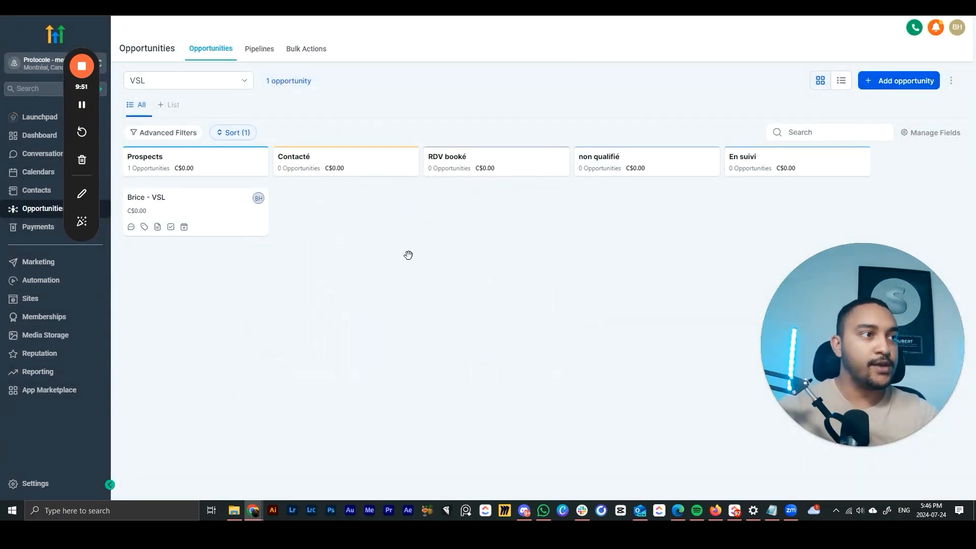
drag(243, 226, 247, 224)
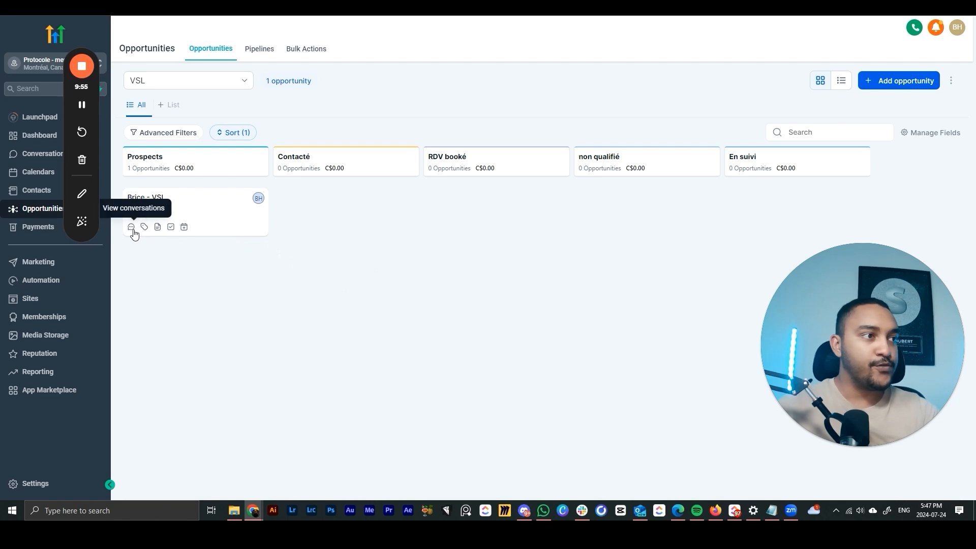
click(185, 230)
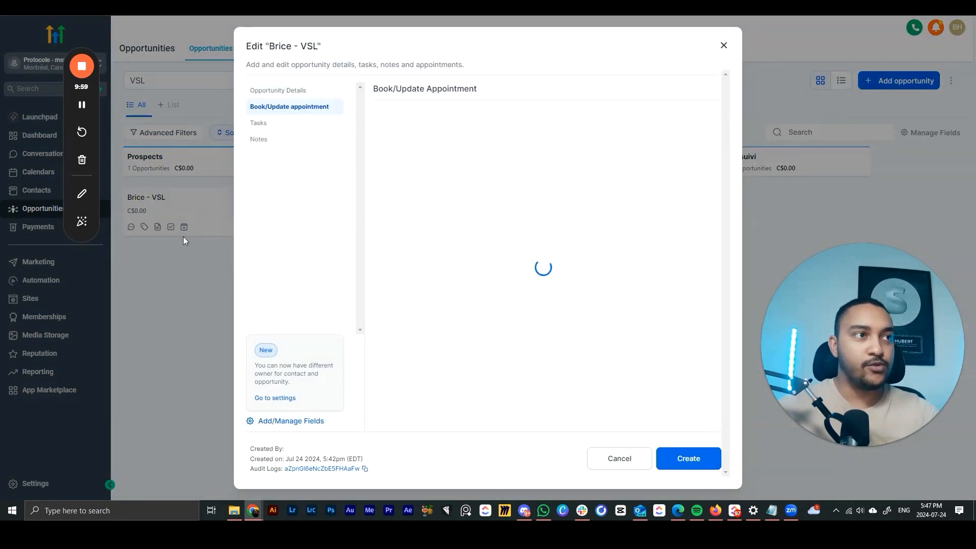
click(723, 49)
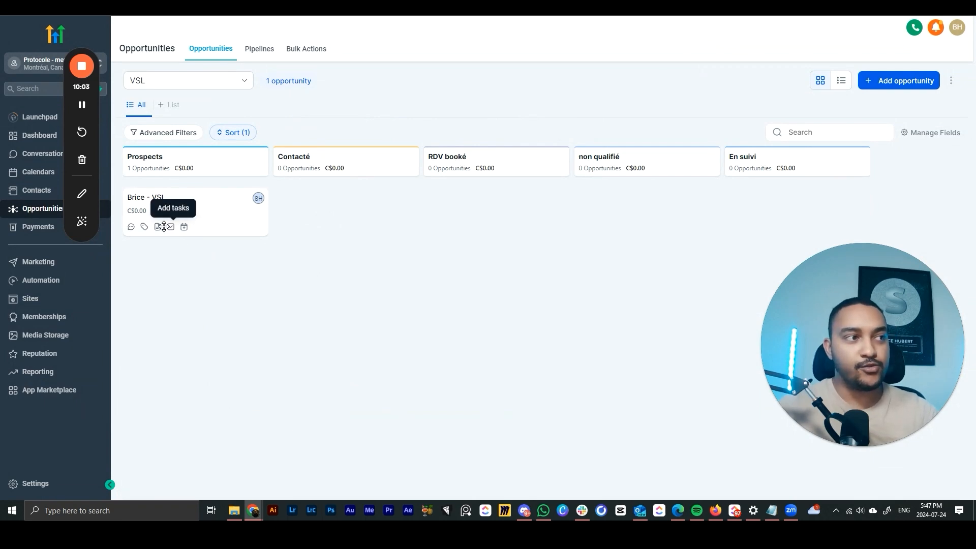
click(145, 227)
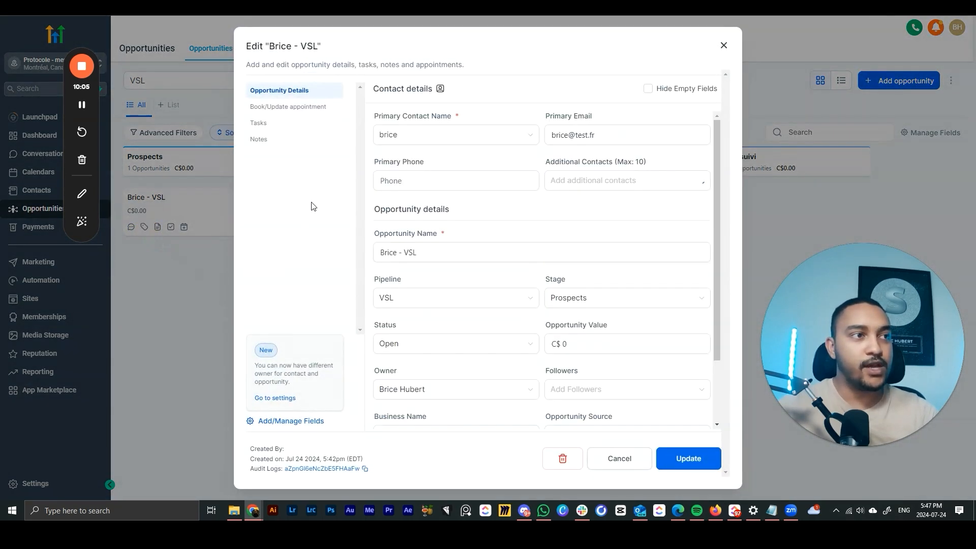
scroll(438, 305, down, 3)
click(427, 408)
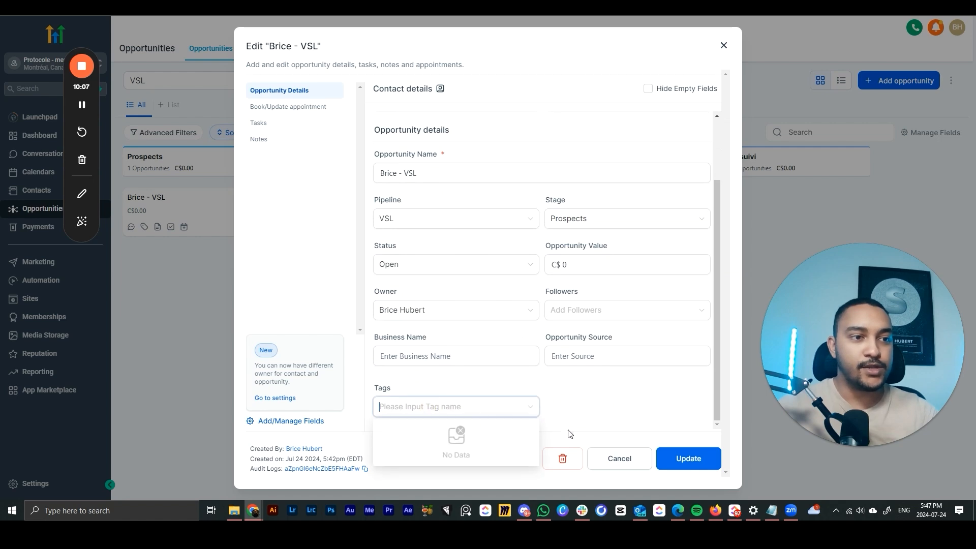
scroll(621, 406, up, 3)
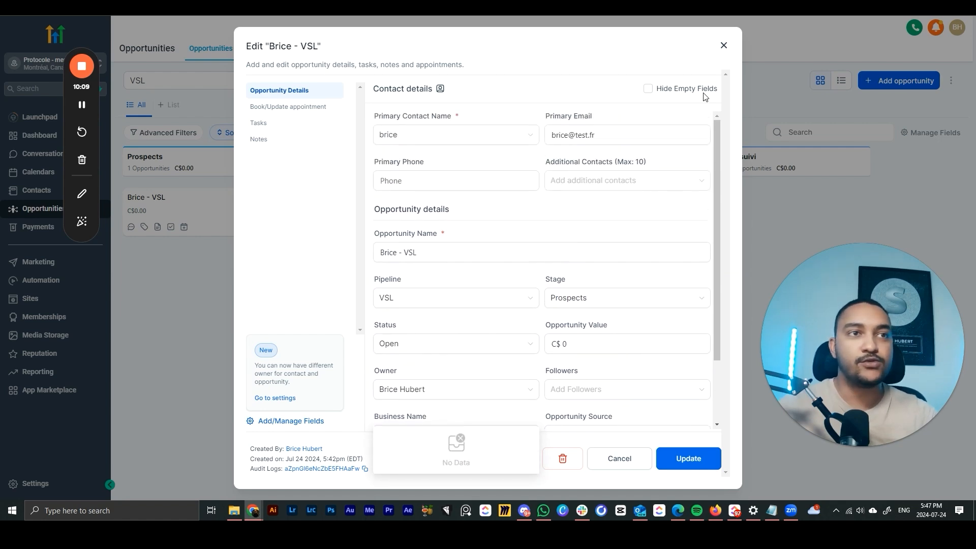
click(724, 46)
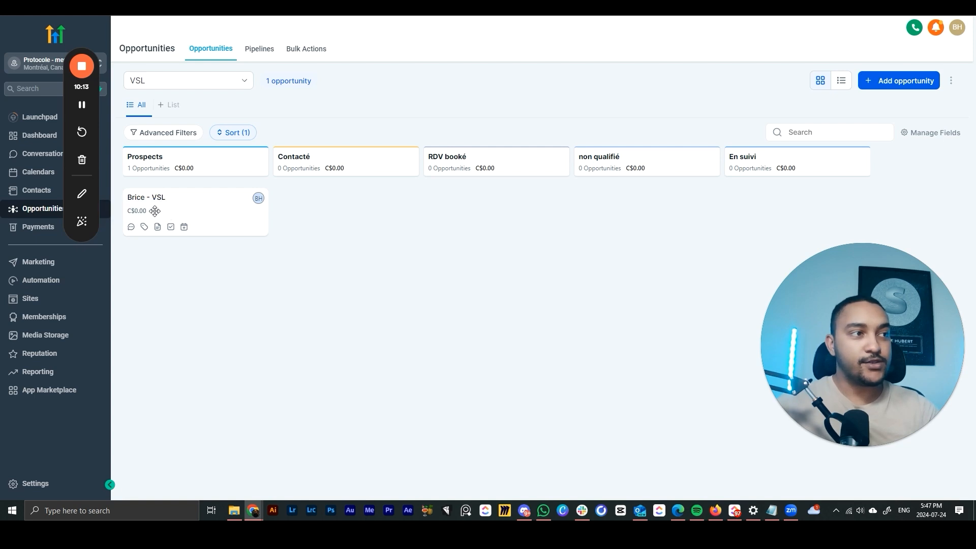
- Open the opportunity's contact, view their pending follow-up task, then open the Dashboard
click(133, 231)
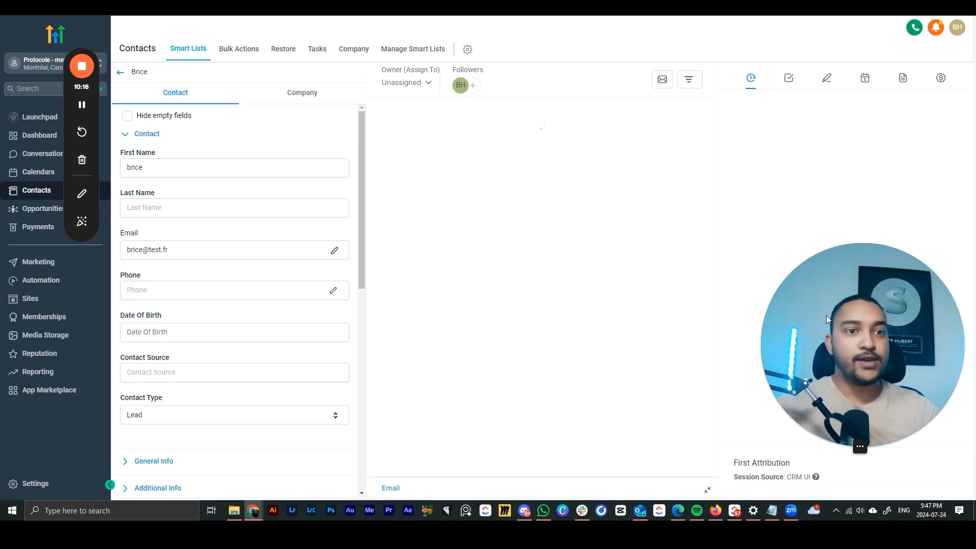
drag(860, 446, 492, 435)
click(482, 434)
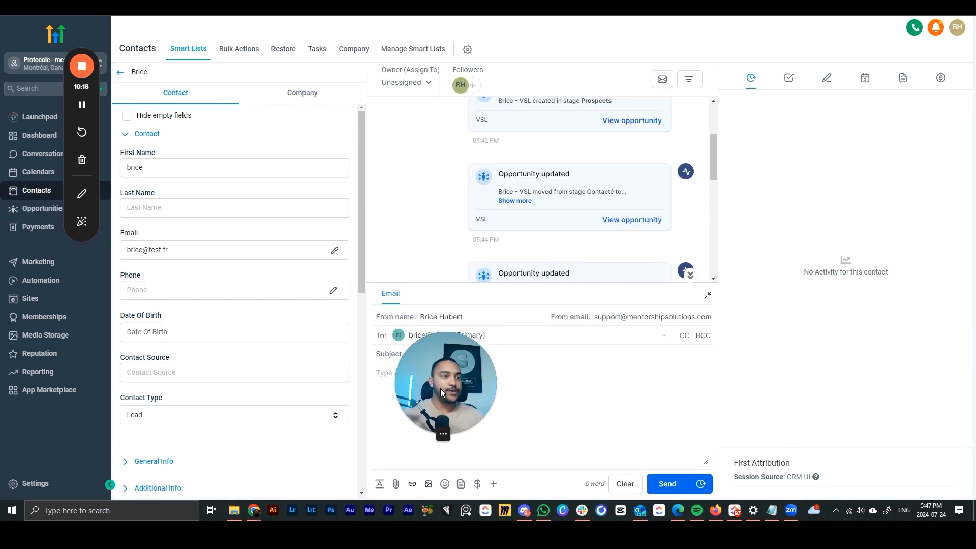
drag(441, 397, 58, 407)
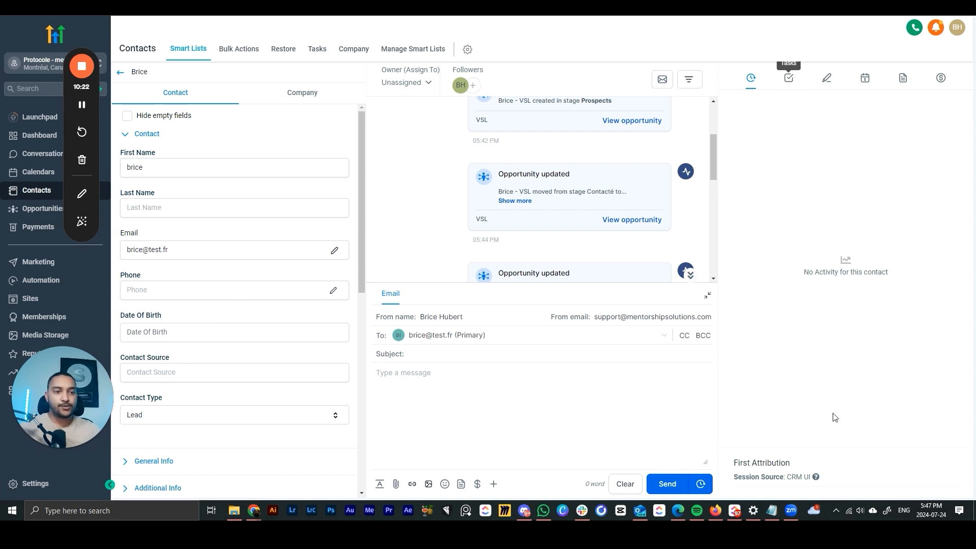
click(786, 124)
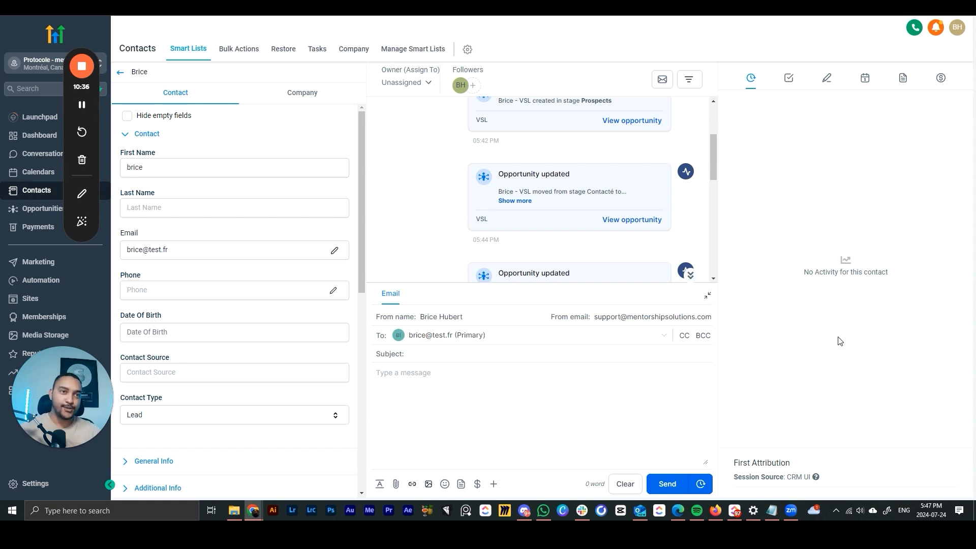
click(789, 78)
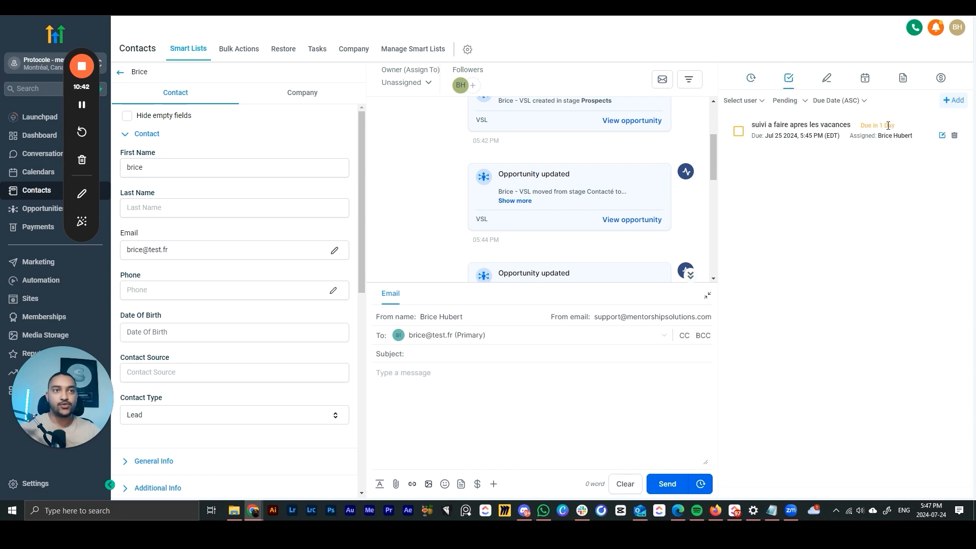
click(30, 135)
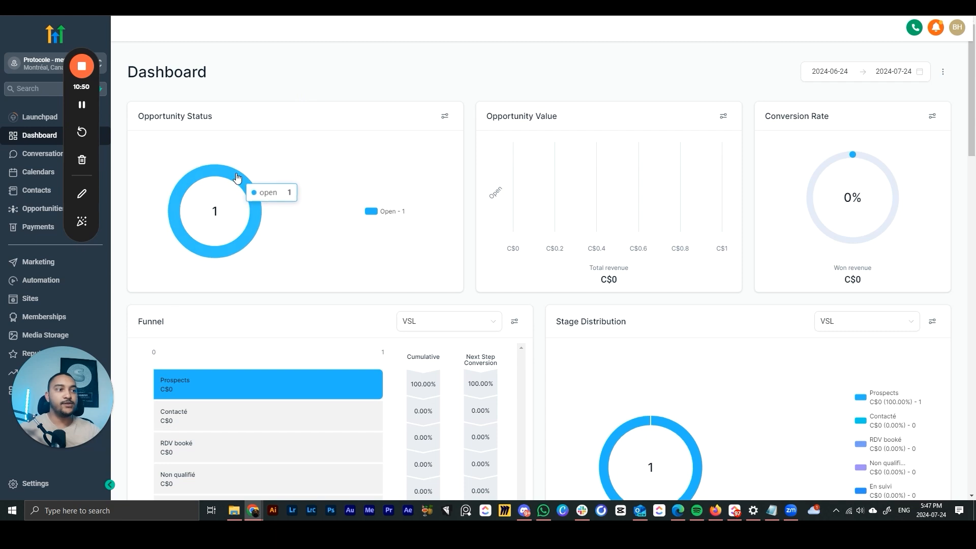
- Scroll to the Dashboard's Tasks widget and open the contact of 'suivi a faire apres les vacances'
scroll(322, 283, down, 2)
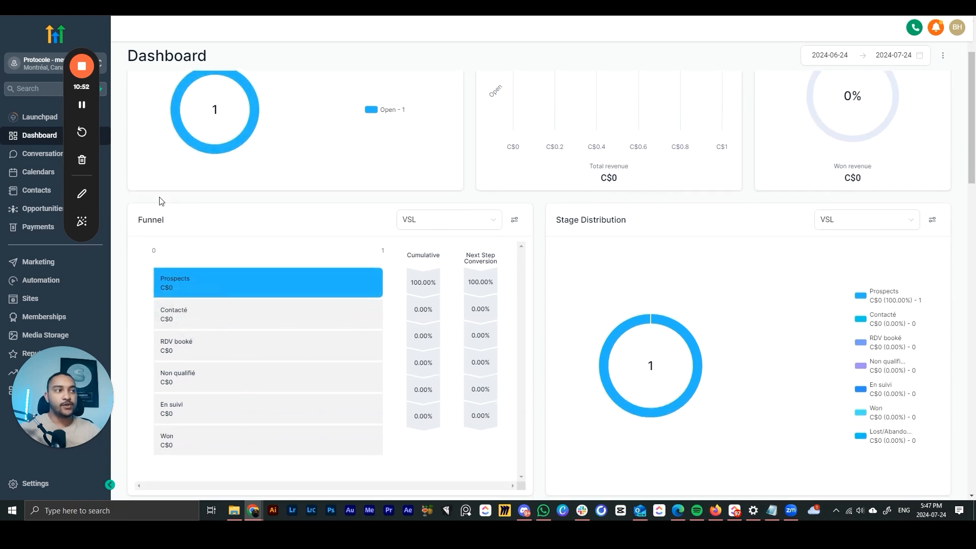
mouse_move(222, 285)
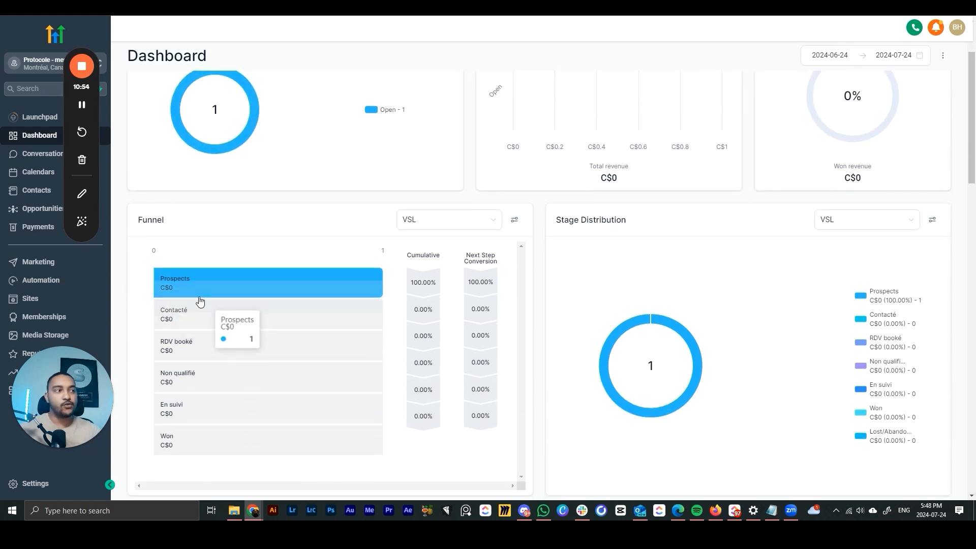
scroll(277, 297, down, 7)
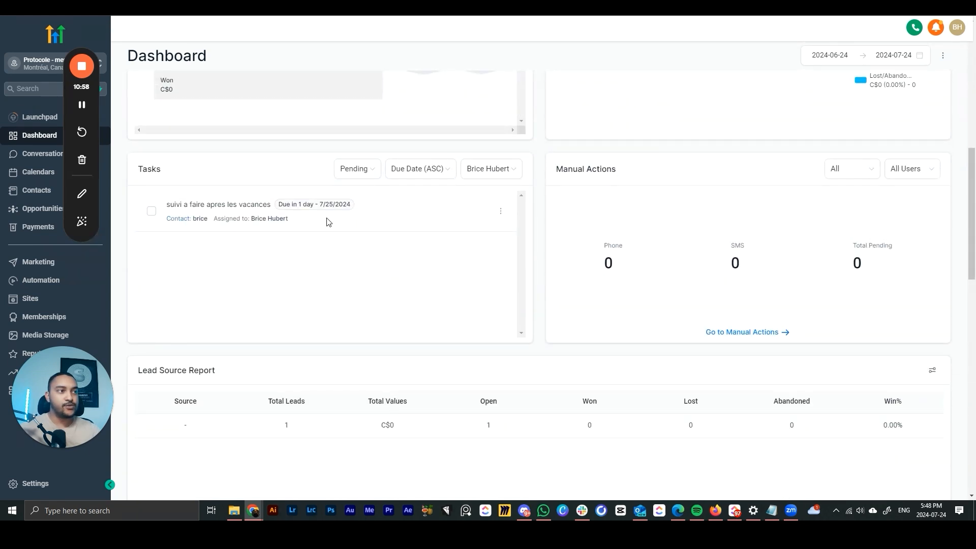
click(354, 208)
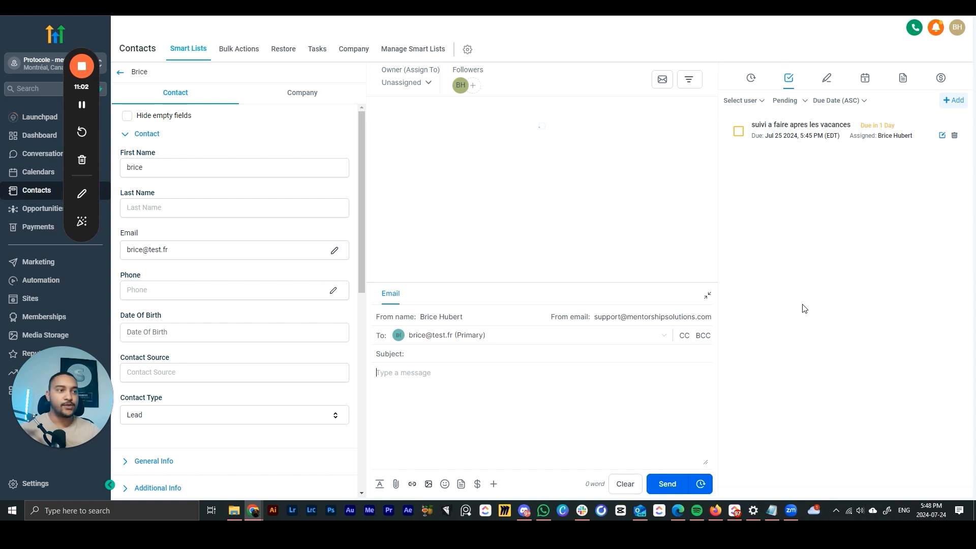
- Review the contact's Notes, Appointments, Documents and Payments tabs
click(825, 79)
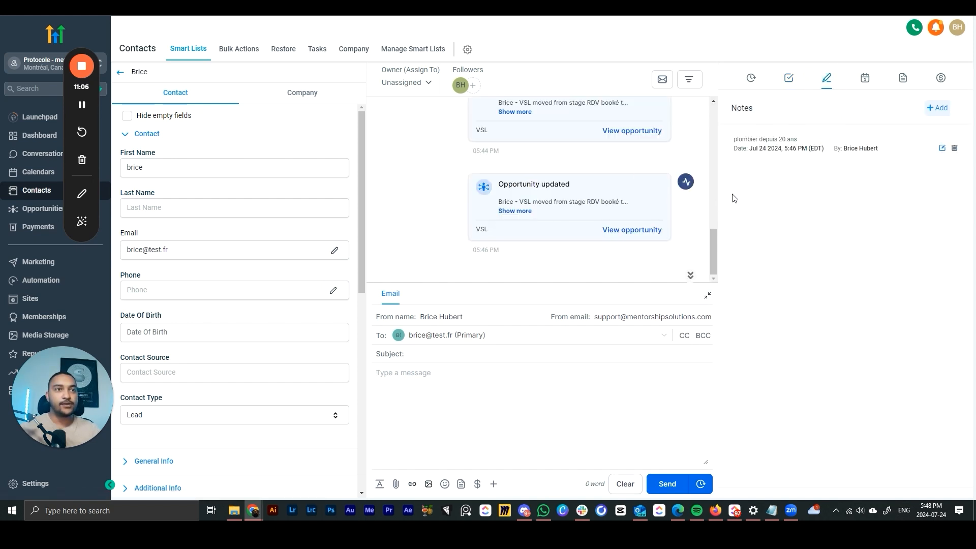
click(865, 78)
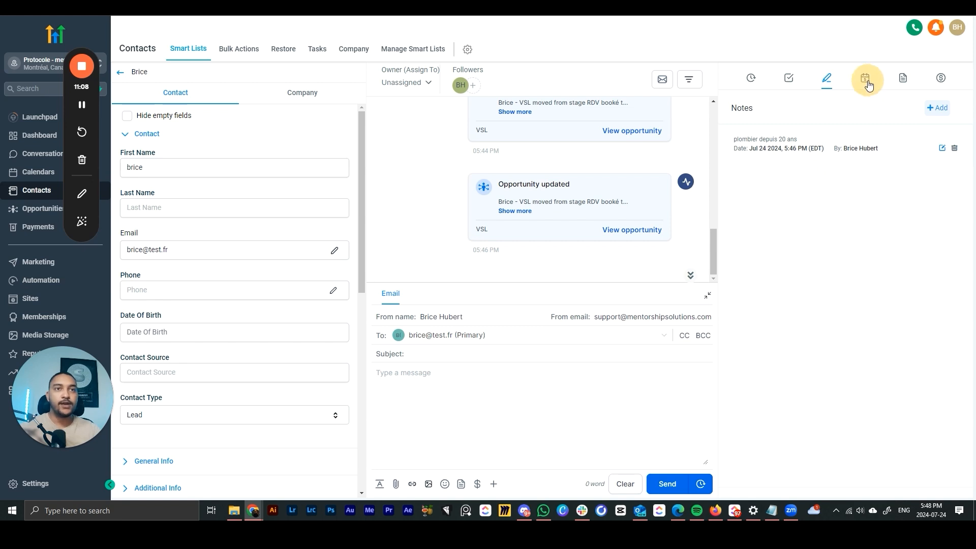
click(904, 80)
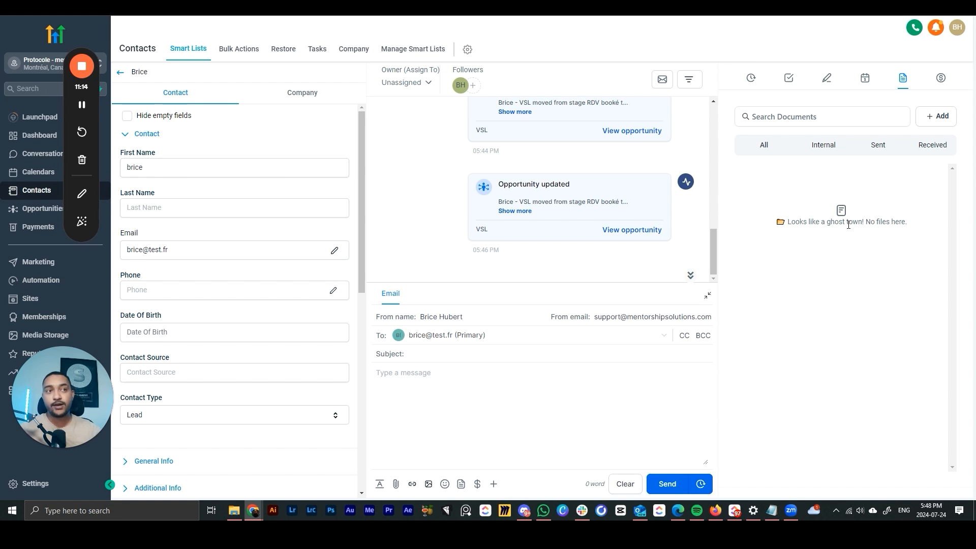
click(934, 78)
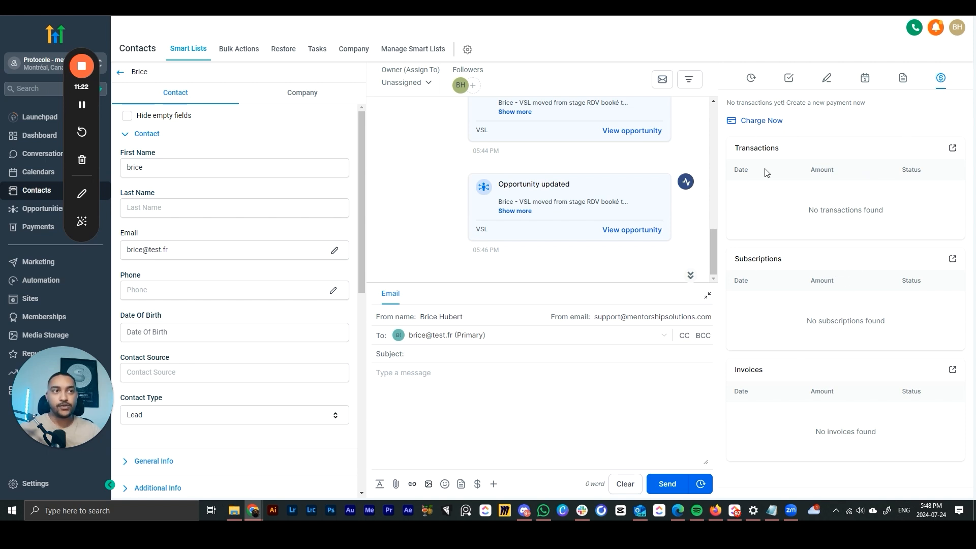
- Click into the blank e-mail draft's subject and body, then open and close the Request Payment form
click(438, 372)
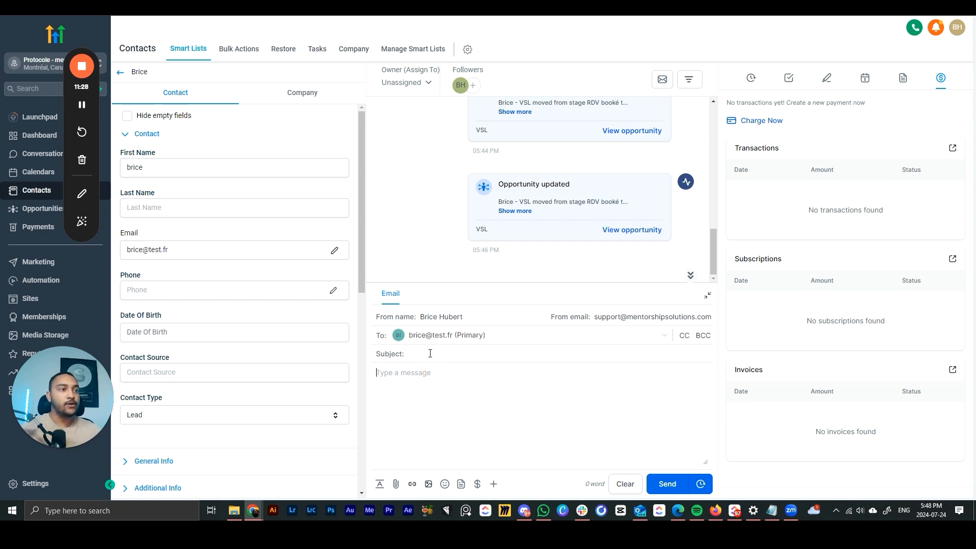
click(429, 354)
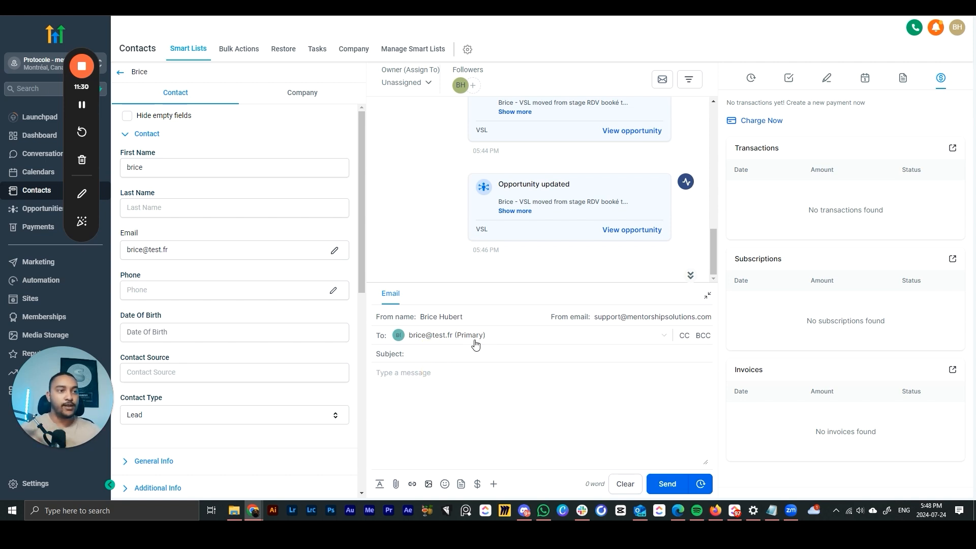
triple_click(554, 317)
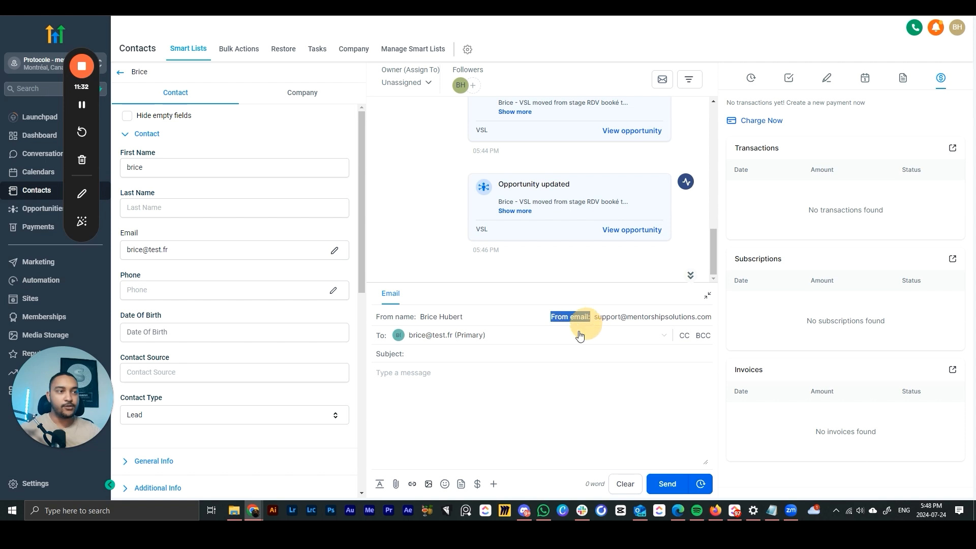
click(449, 357)
click(528, 399)
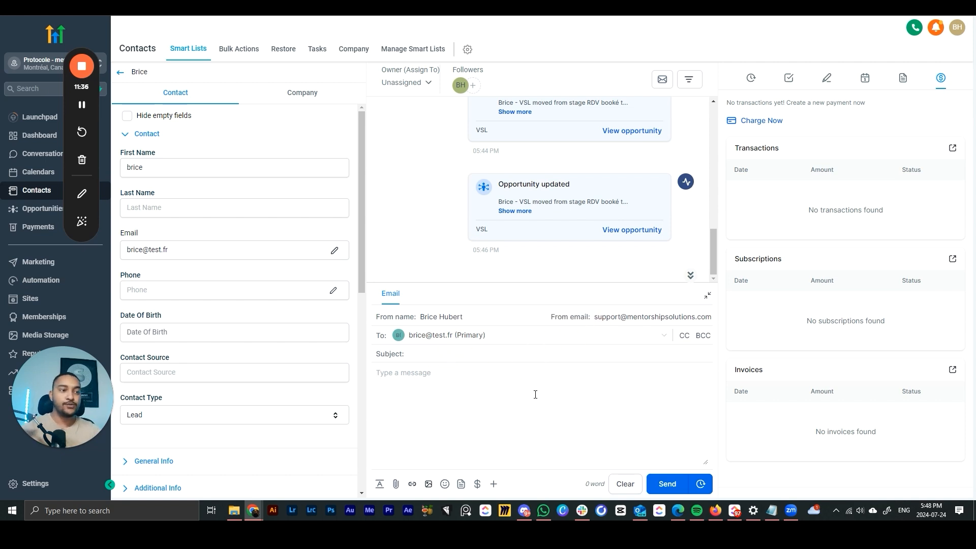
click(478, 486)
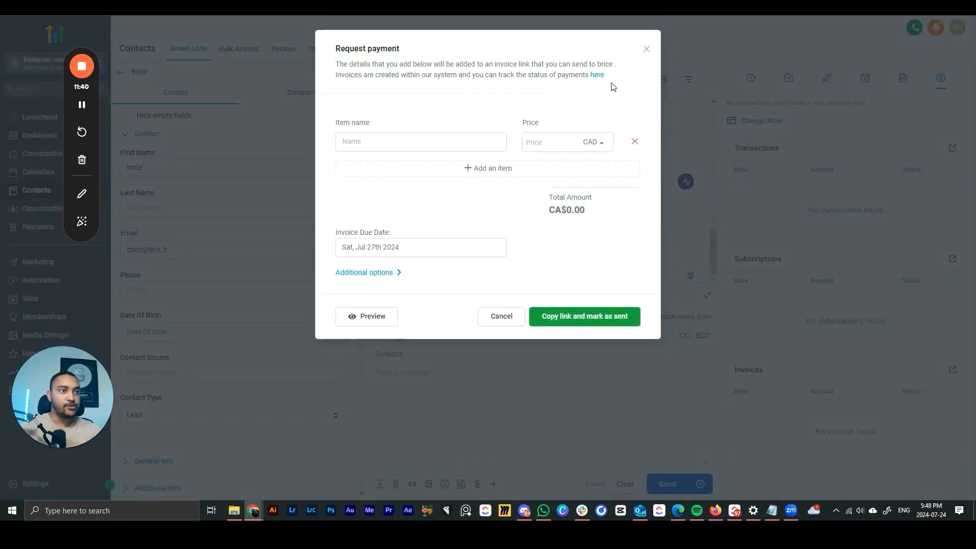
click(648, 48)
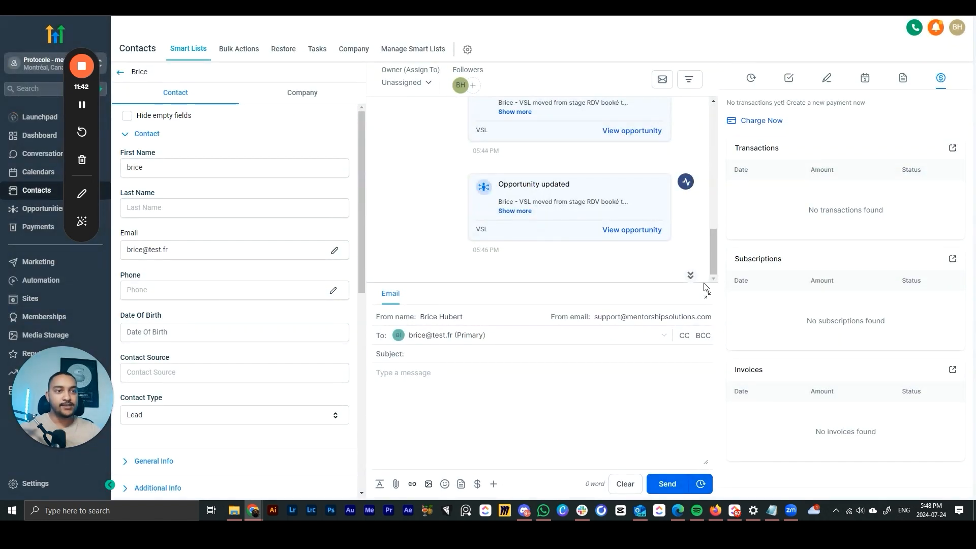
- Scroll through the contact's activity timeline of VSL opportunity updates, then go back to the pipeline
click(690, 277)
drag(689, 280, 713, 265)
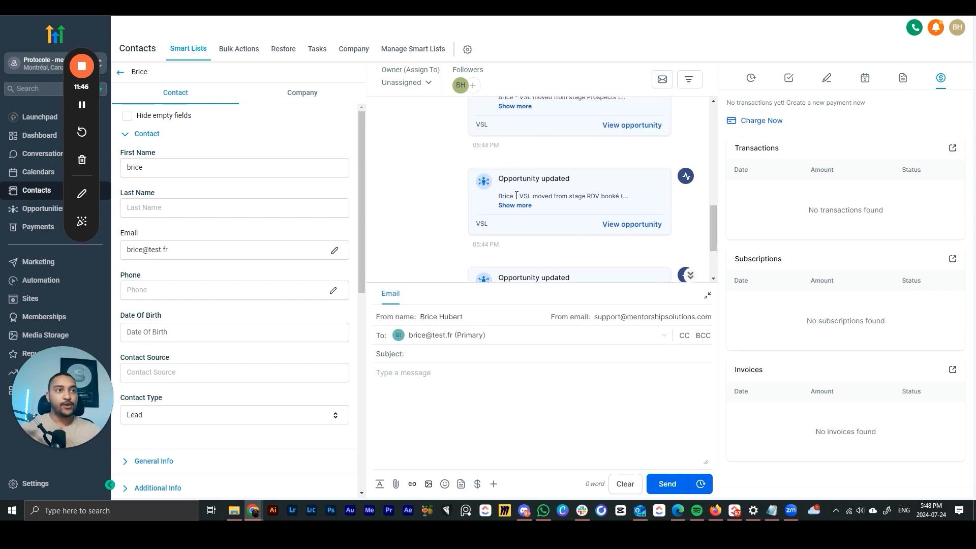
scroll(499, 226, up, 3)
scroll(500, 225, up, 3)
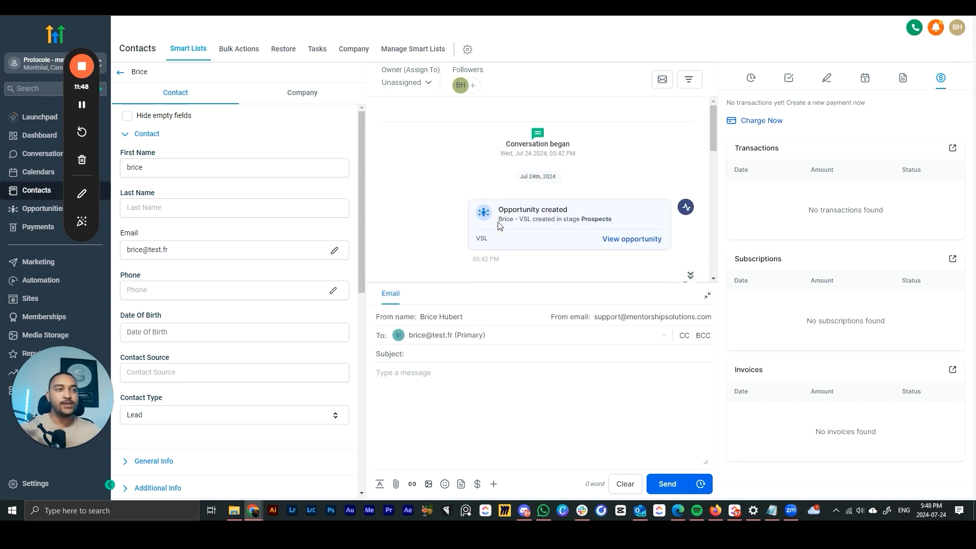
scroll(500, 225, down, 5)
scroll(500, 225, down, 2)
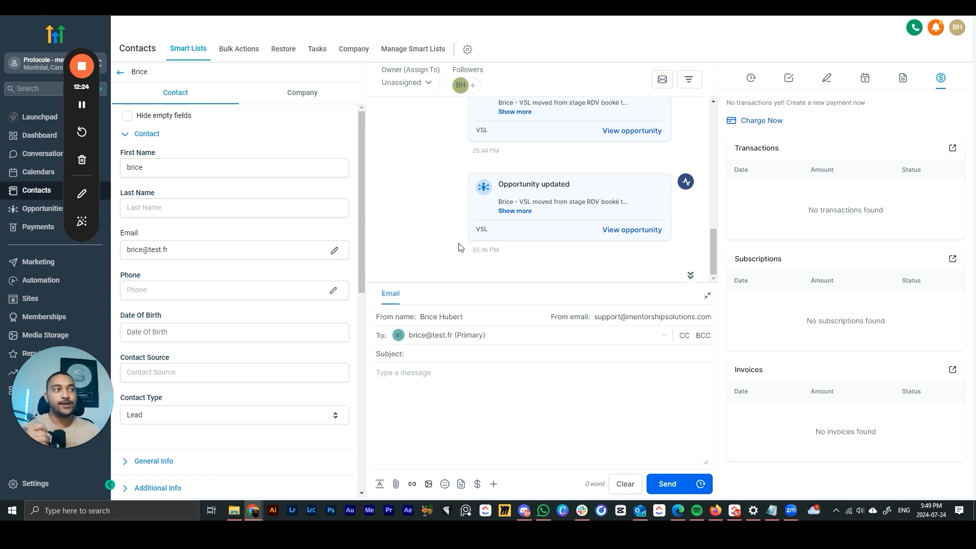
click(404, 264)
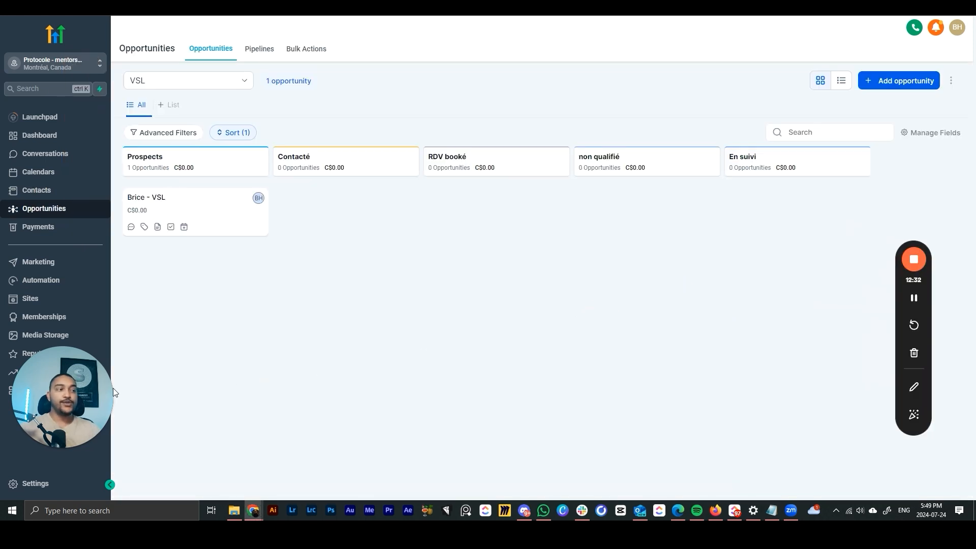
- Move the VSL opportunity card from Prospects into Contacté and open its contact details
drag(115, 392, 843, 386)
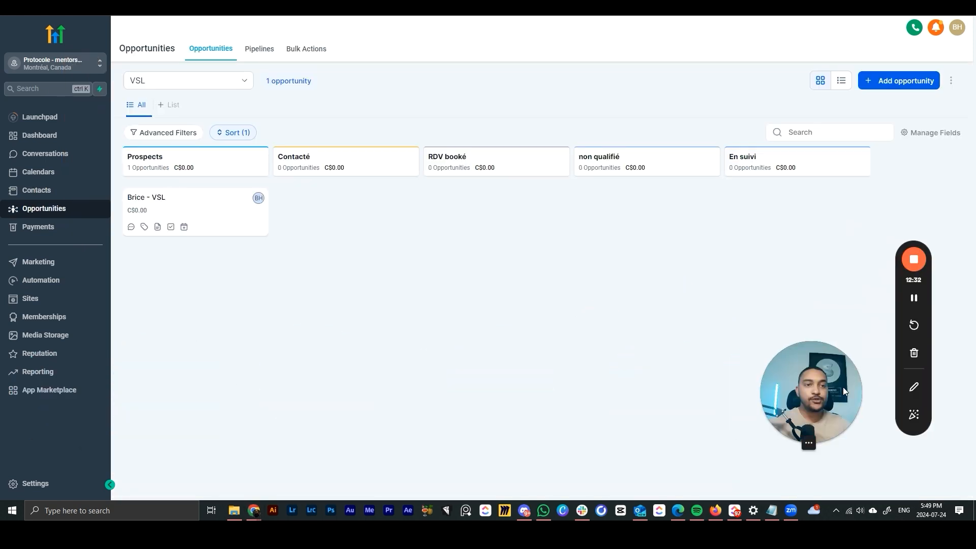
drag(222, 196, 376, 219)
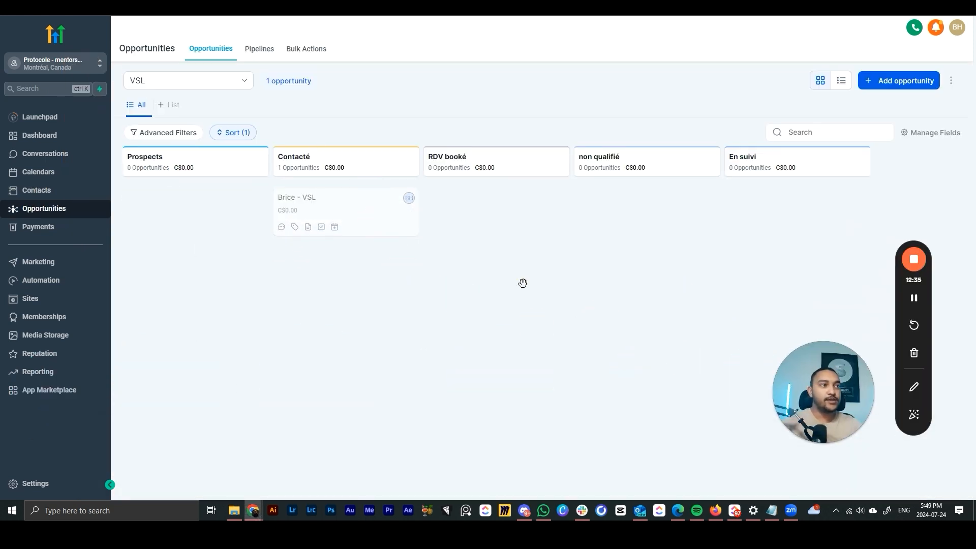
click(300, 198)
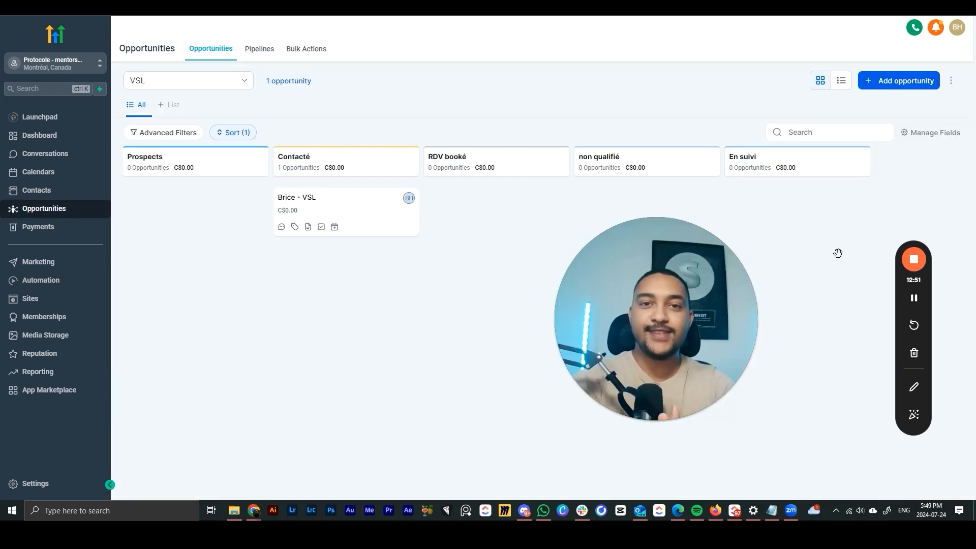
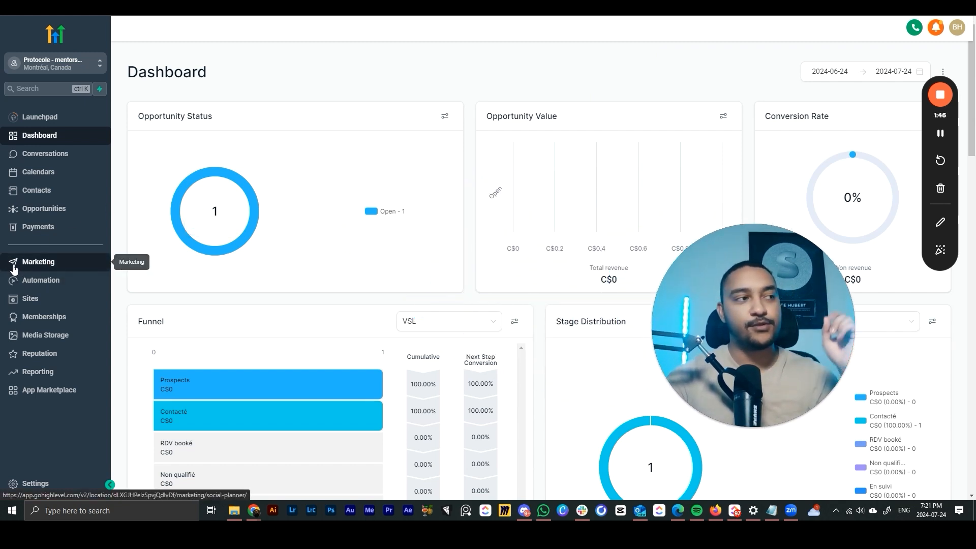
- Go to Marketing > Emails > Campaigns, peek at Create Campaign, and return to the empty campaign list
click(14, 269)
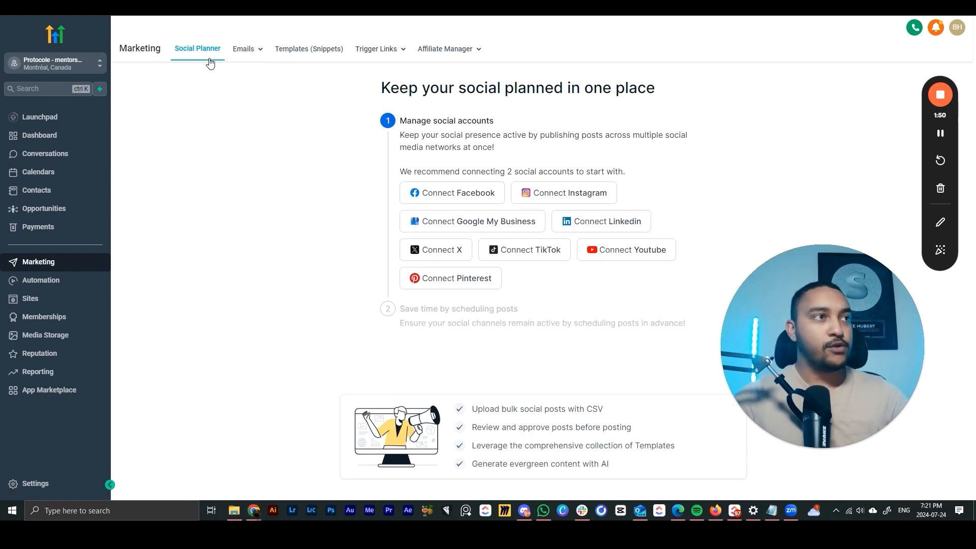
mouse_move(241, 54)
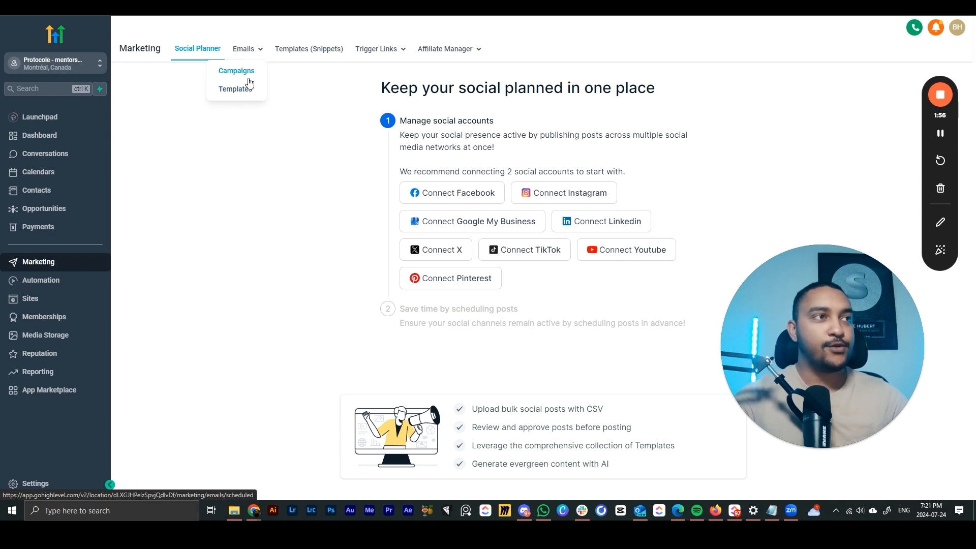
click(248, 71)
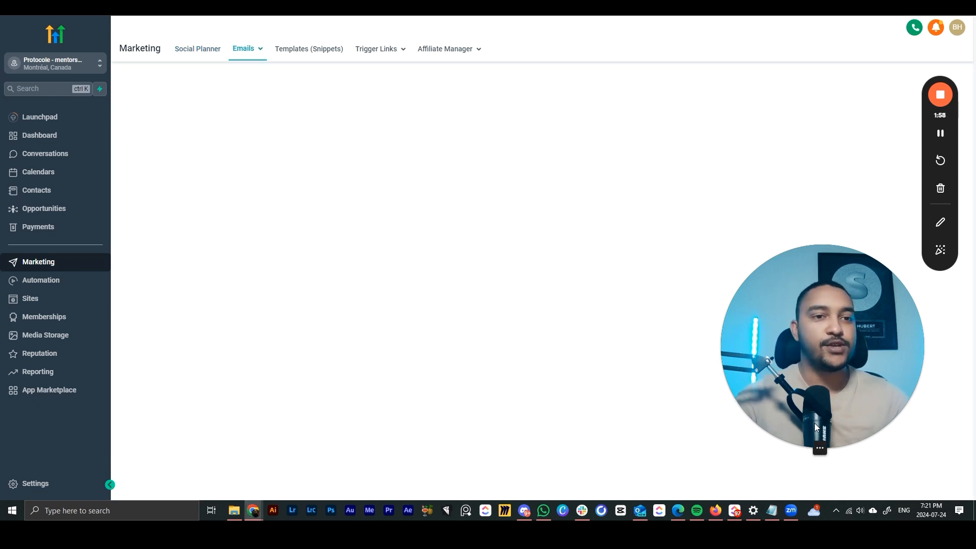
drag(814, 423, 159, 333)
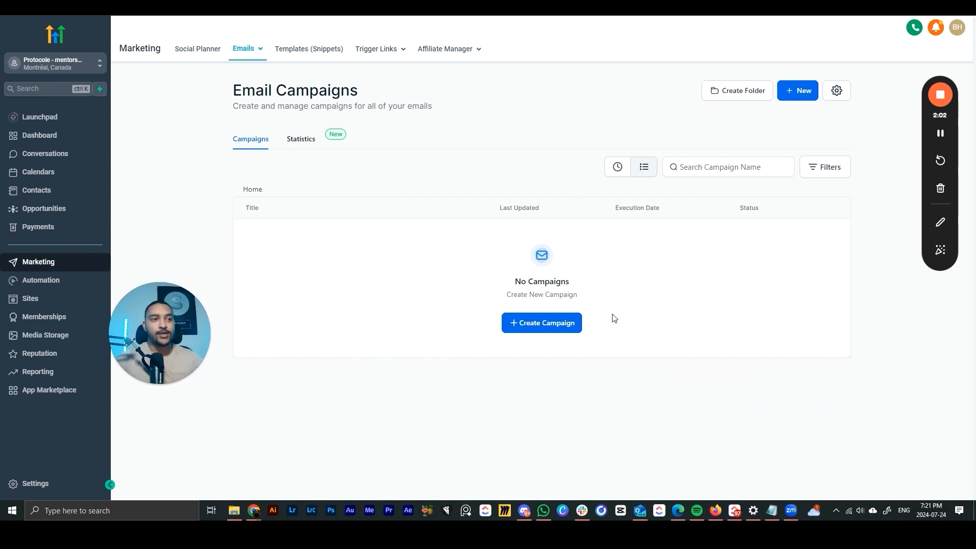
click(529, 333)
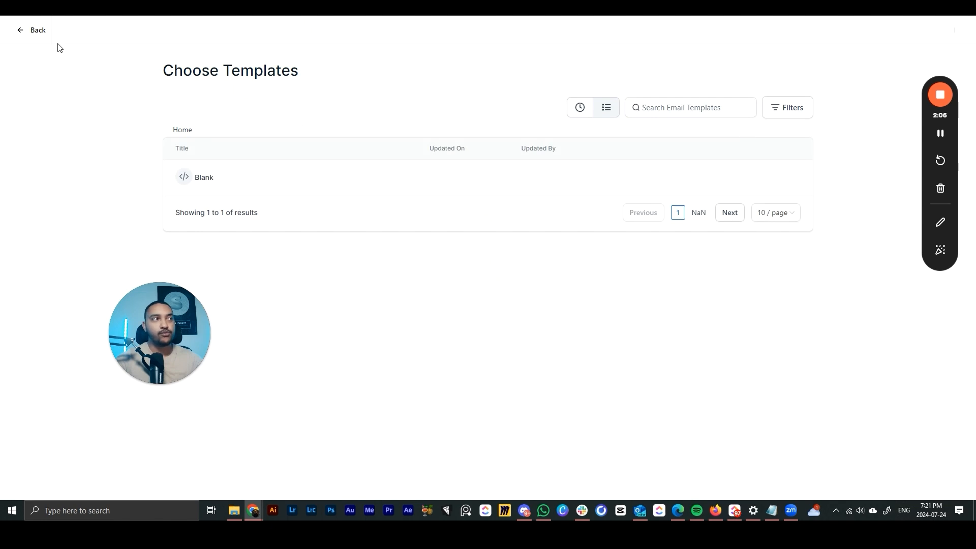
click(34, 29)
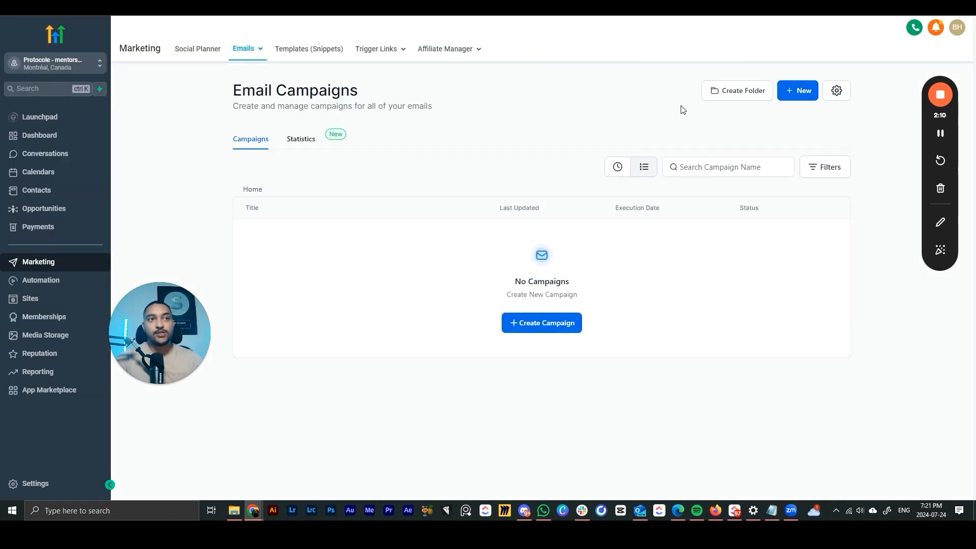
- Create two campaign folders named 'newsletters' and 'sortie video ytb'
click(727, 92)
click(477, 281)
text(newsletters)
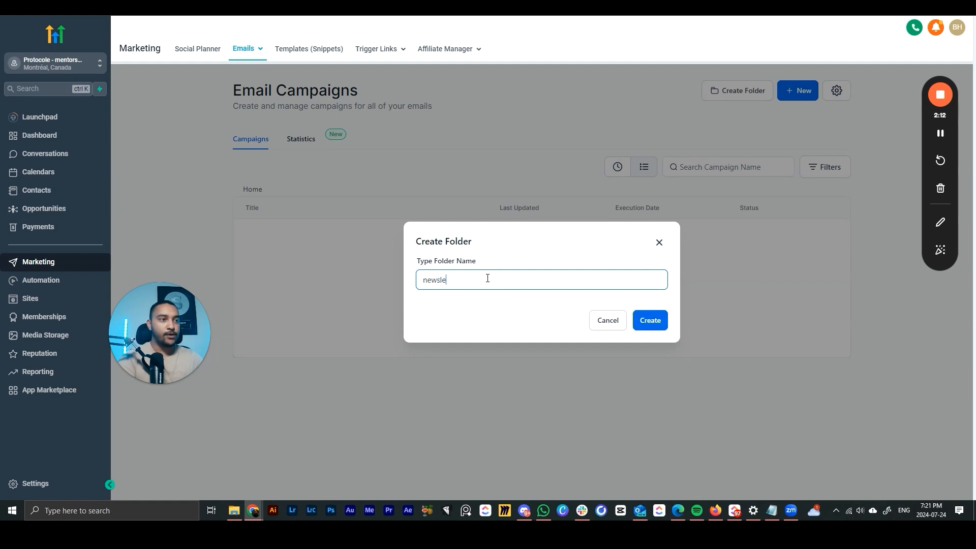
click(638, 319)
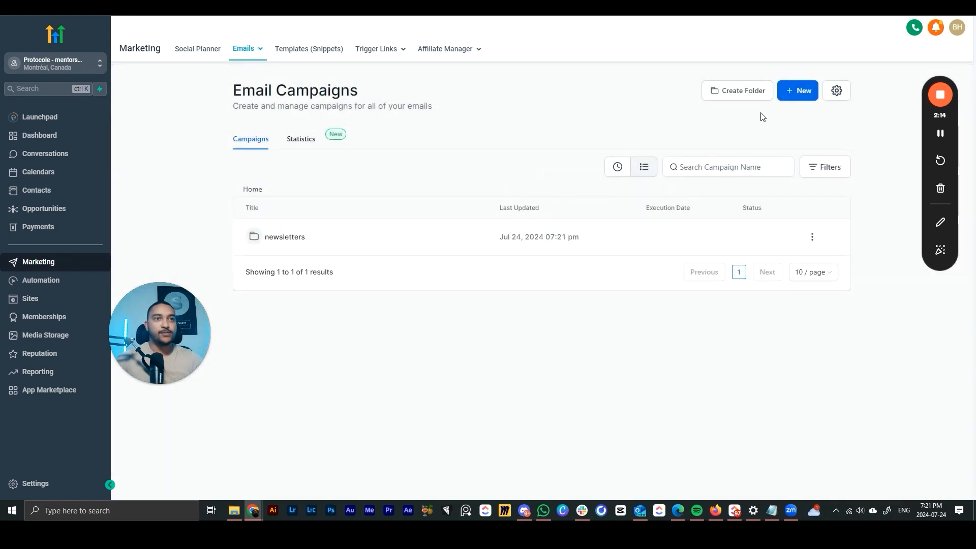
click(740, 92)
click(452, 282)
text(sortie video yotuube)
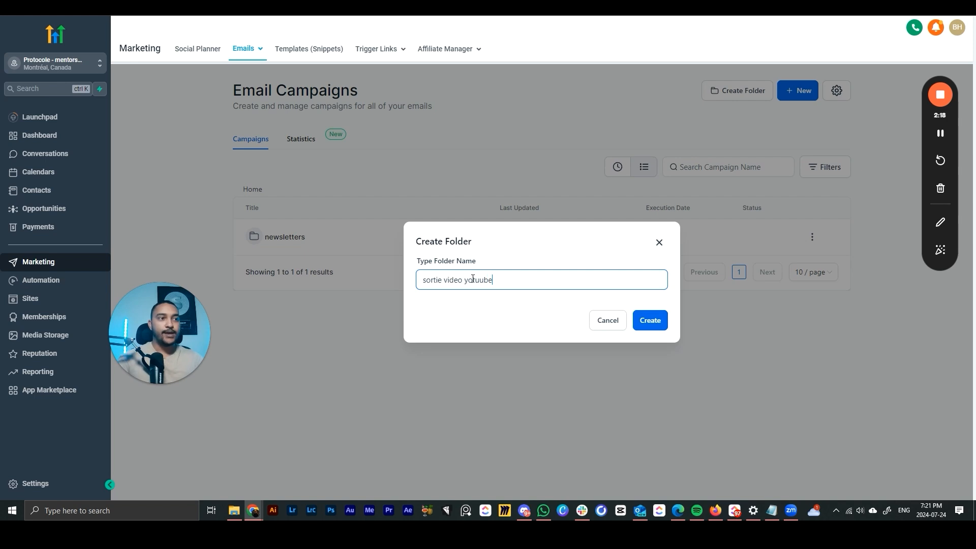
drag(488, 280, 465, 280)
text(ytb)
key(Return)
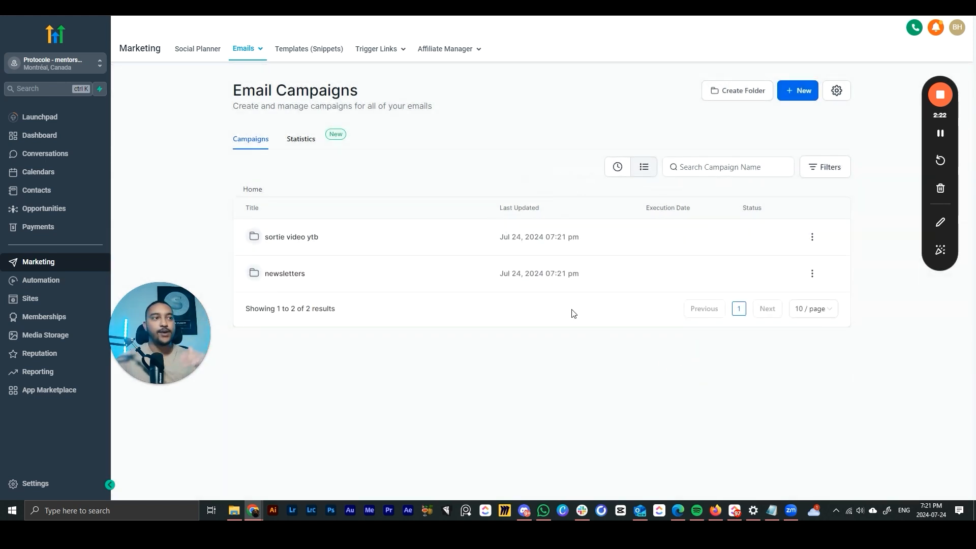
- In the newsletters folder, start a new campaign from the Blank template using the Design Editor
click(291, 276)
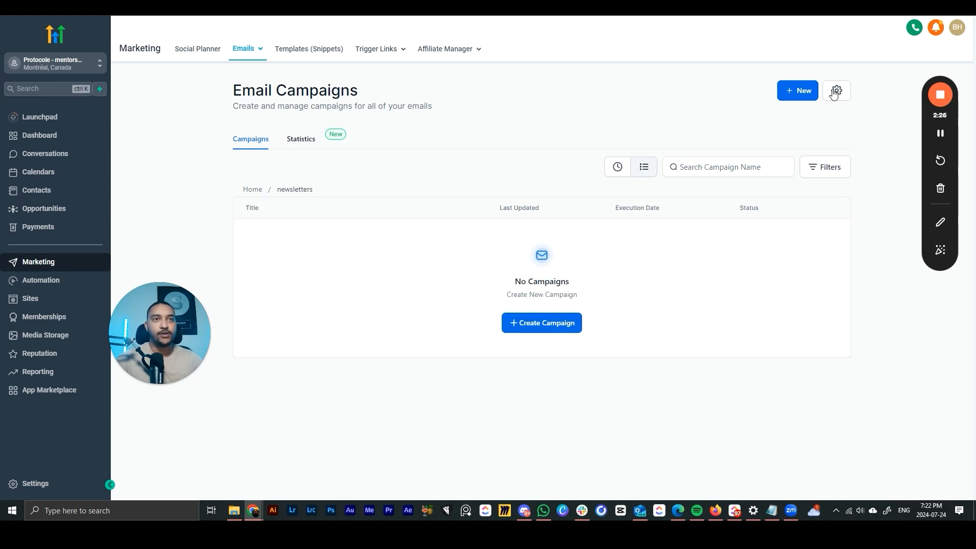
click(803, 93)
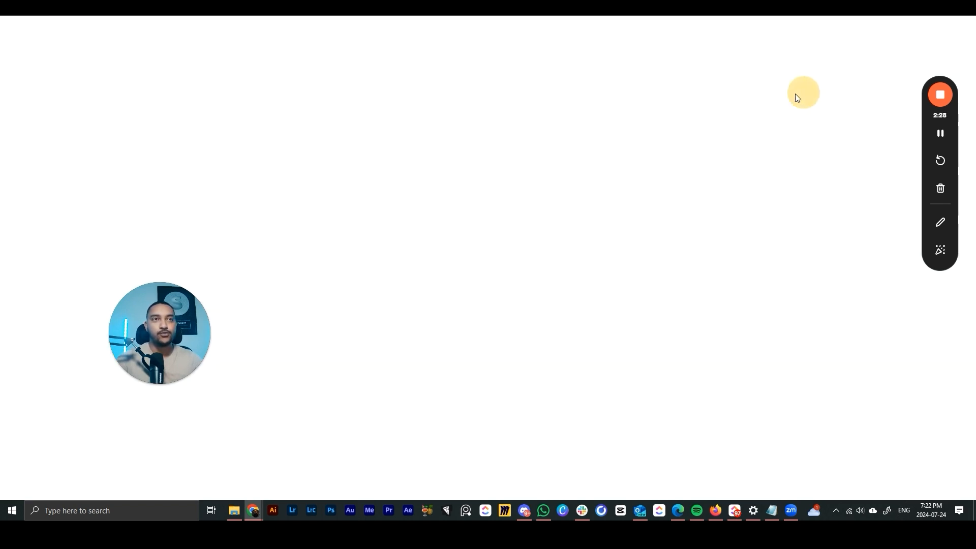
drag(145, 337, 832, 351)
click(220, 179)
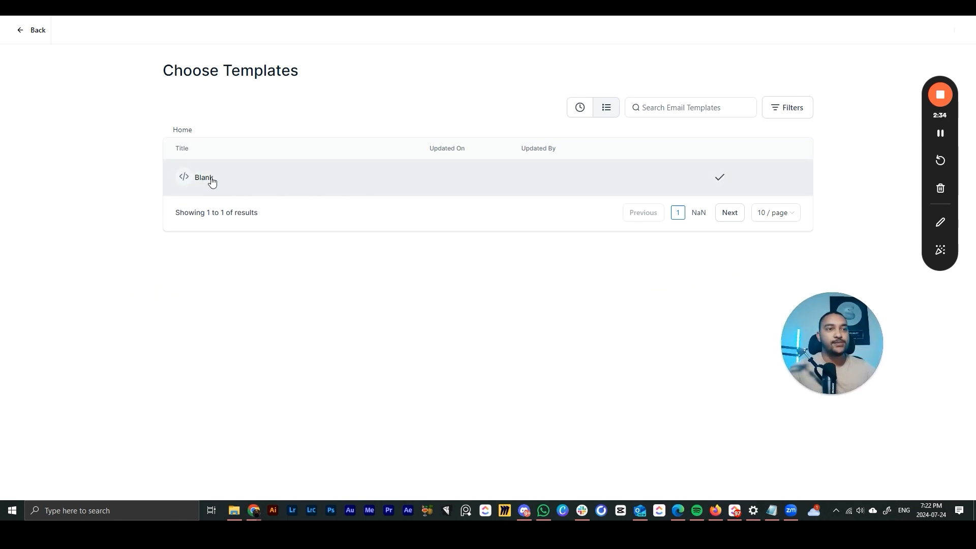
click(219, 189)
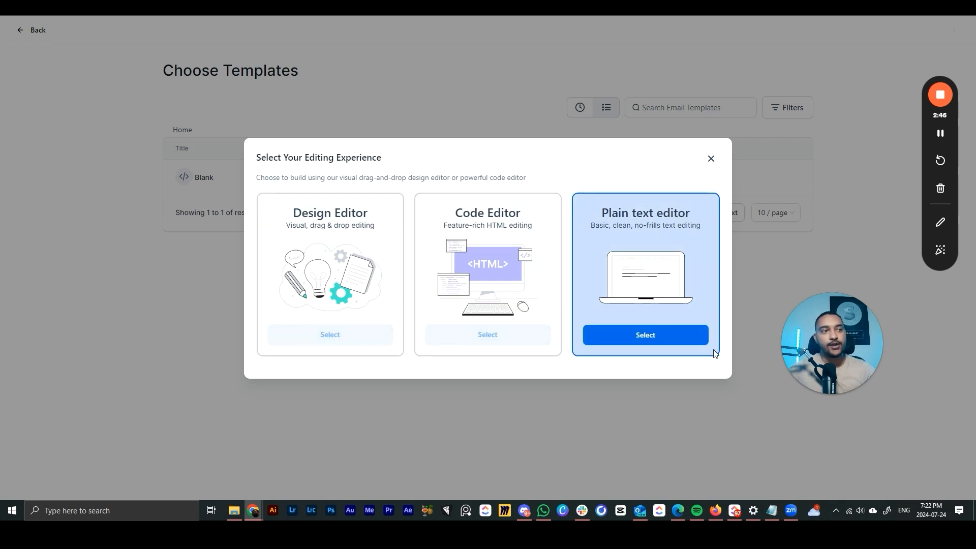
click(331, 337)
- Try two-column header layouts and full-width background, then revert to one content-width column
drag(839, 340, 885, 376)
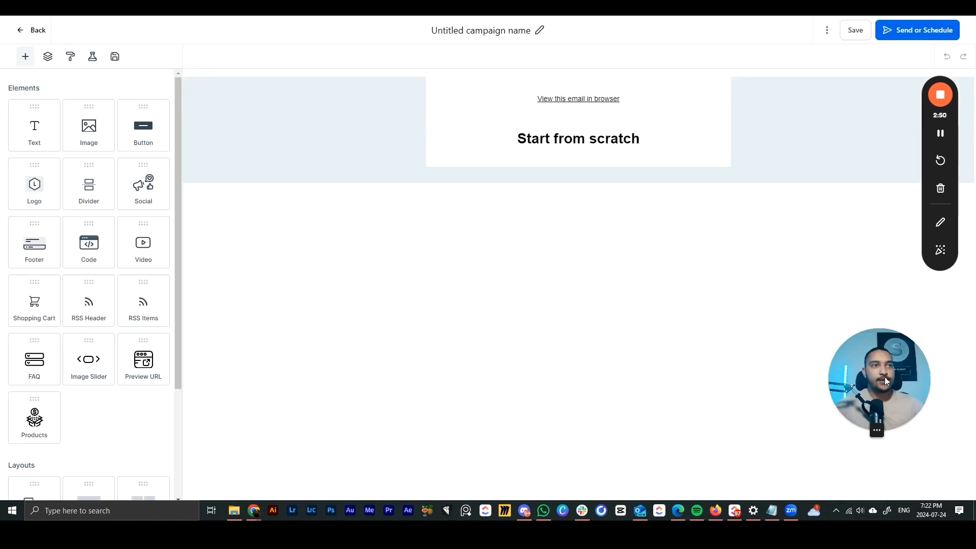
drag(925, 190, 924, 257)
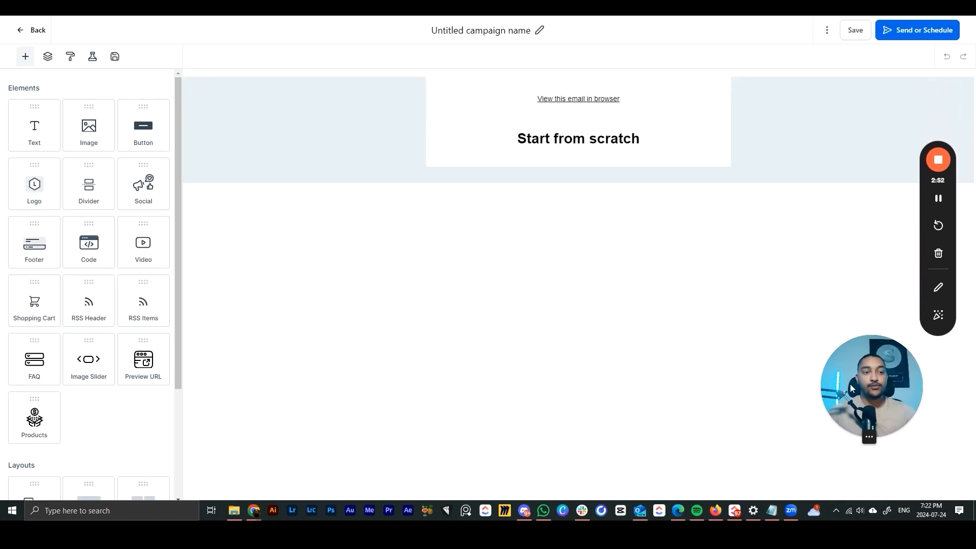
drag(850, 383, 859, 419)
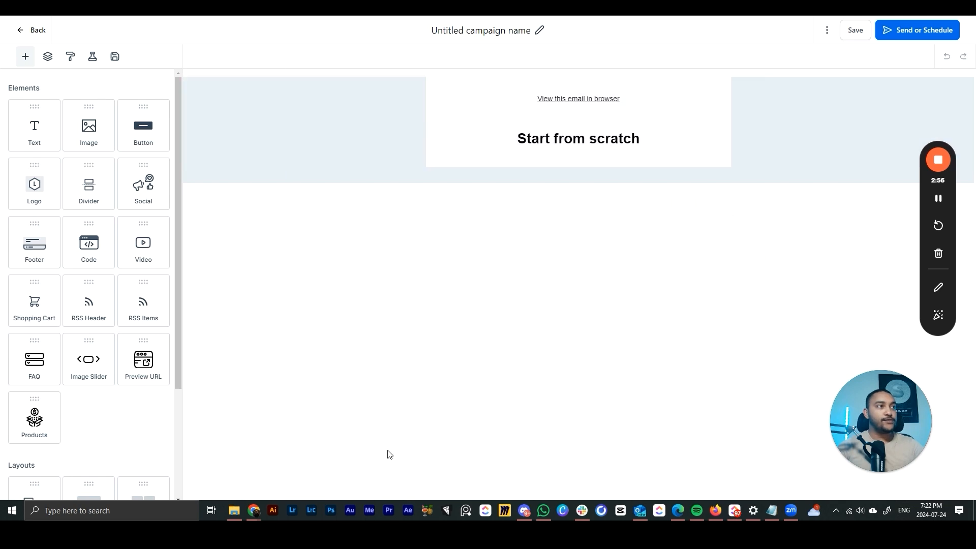
click(315, 120)
click(534, 198)
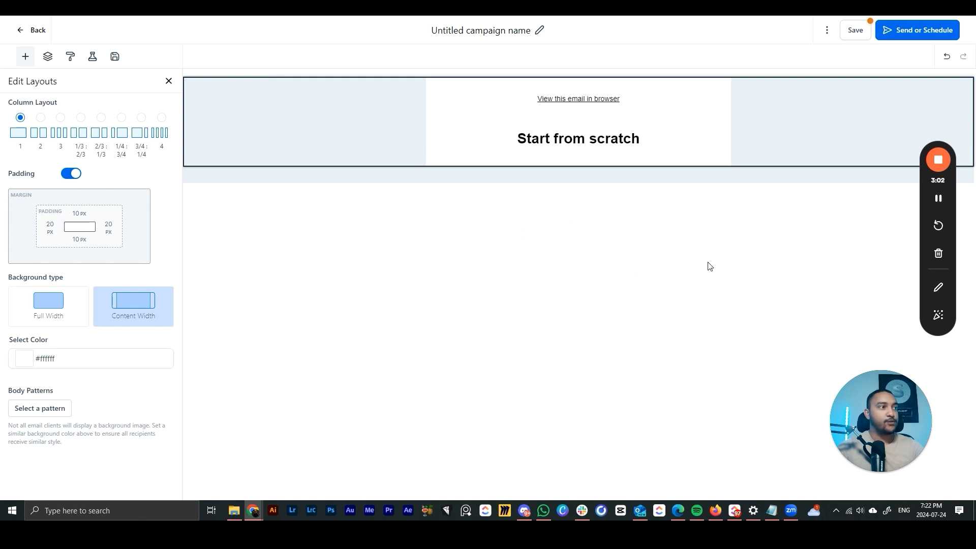
click(44, 136)
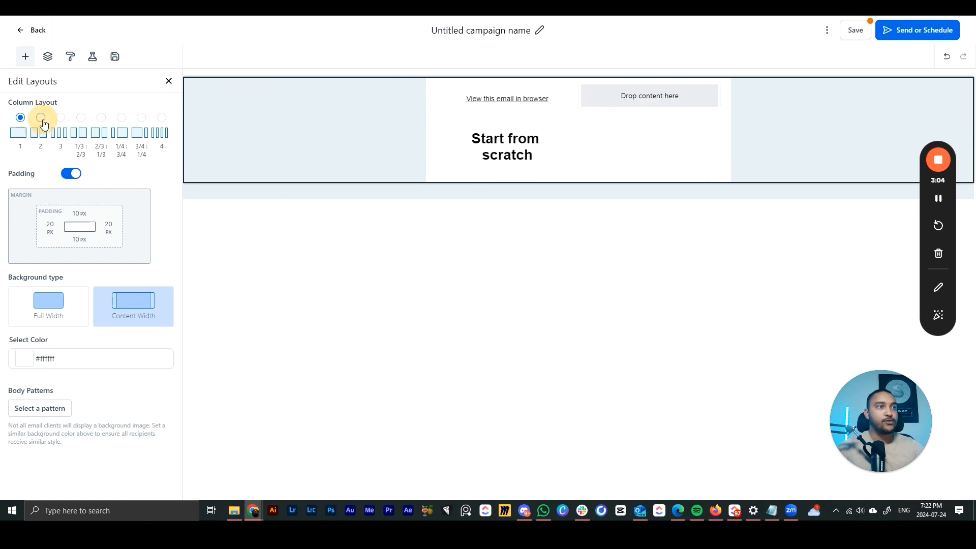
click(20, 122)
click(81, 118)
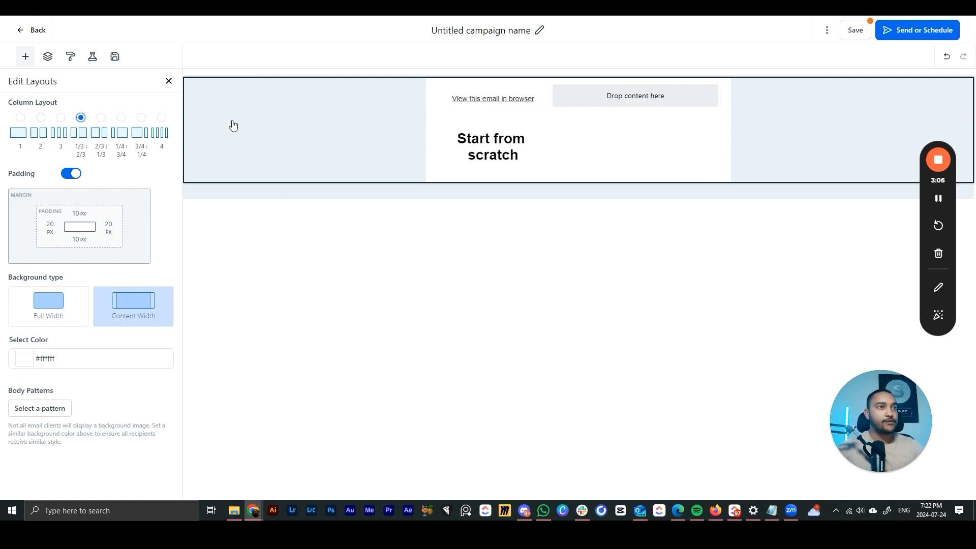
click(141, 117)
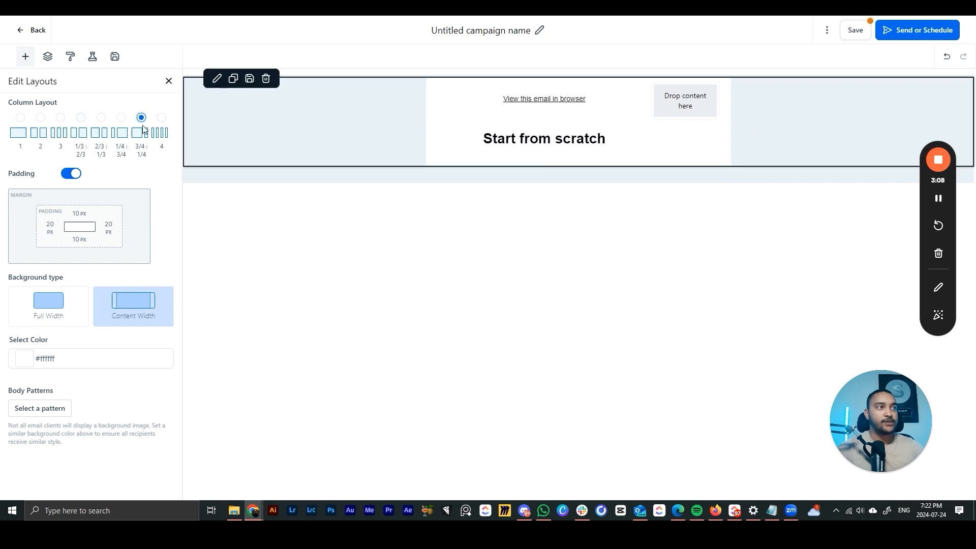
click(21, 118)
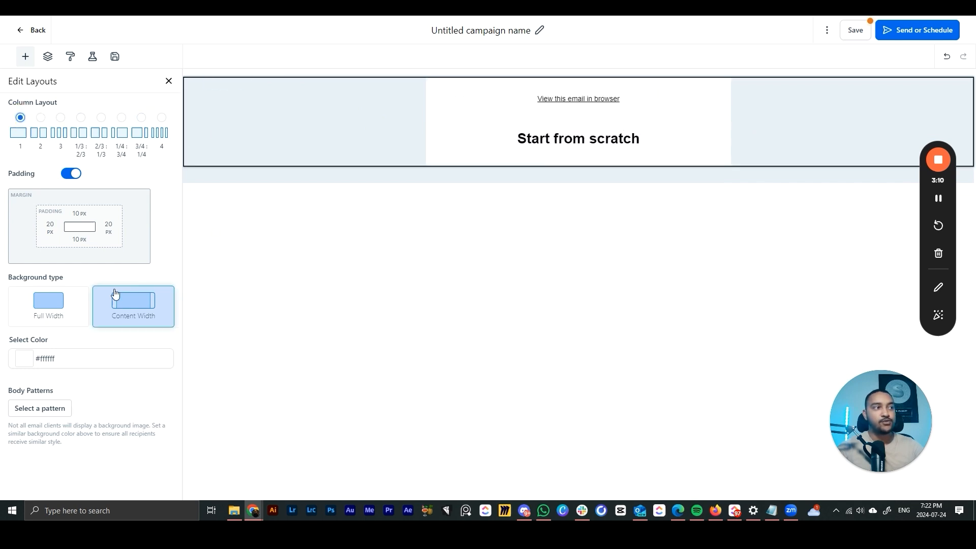
click(74, 316)
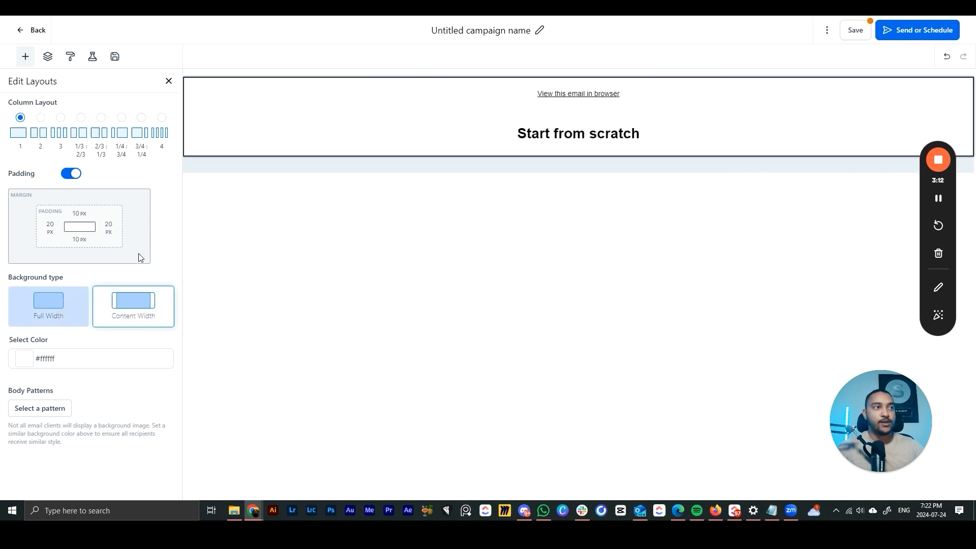
click(153, 299)
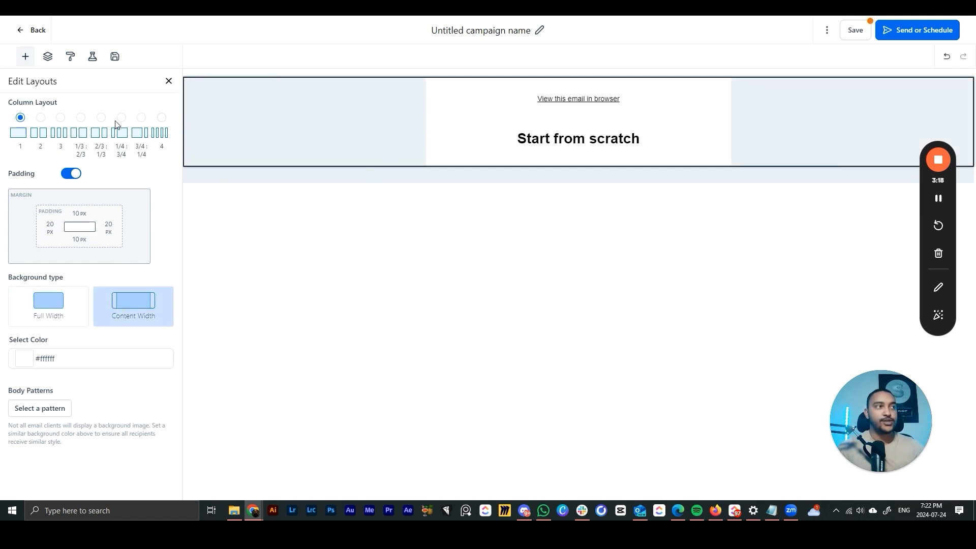
- Set the template background color to white in Appearance settings
click(73, 58)
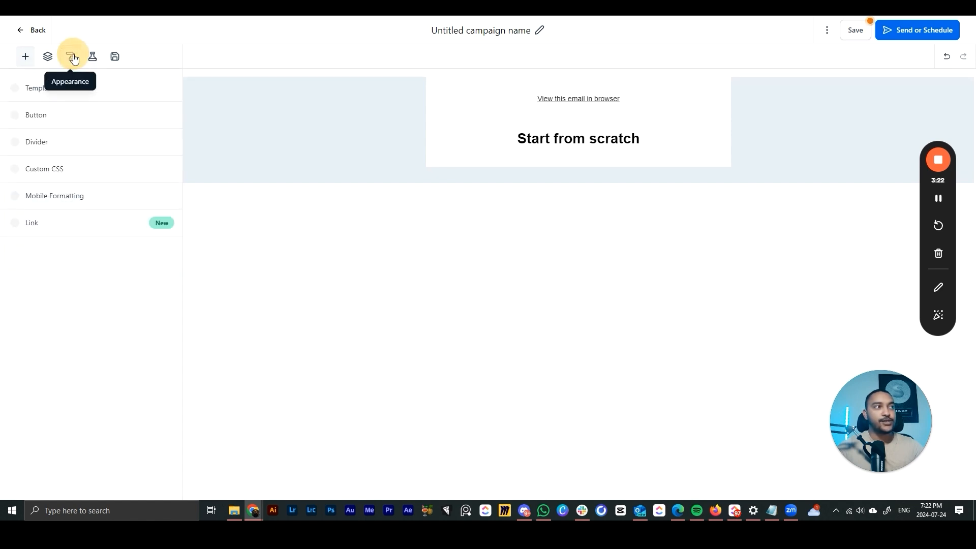
click(15, 92)
click(19, 132)
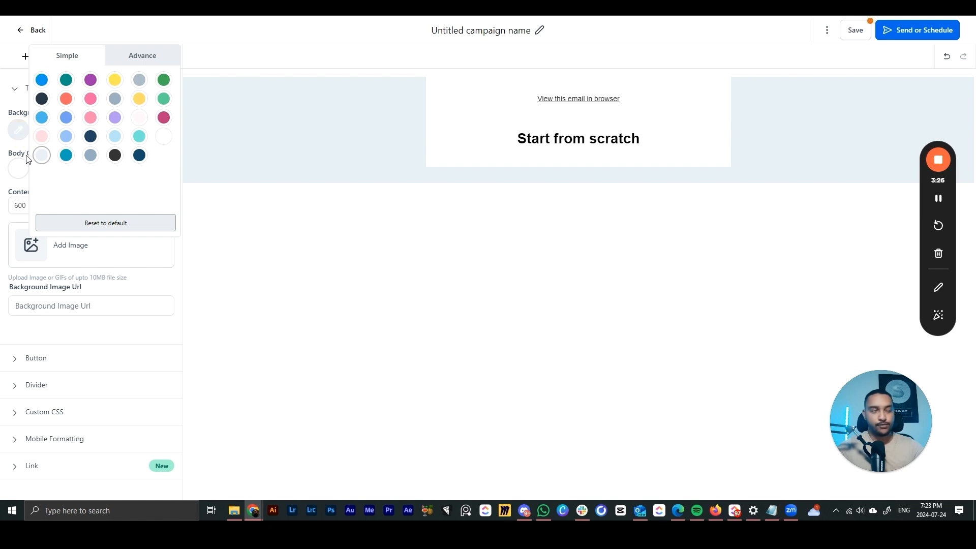
click(163, 138)
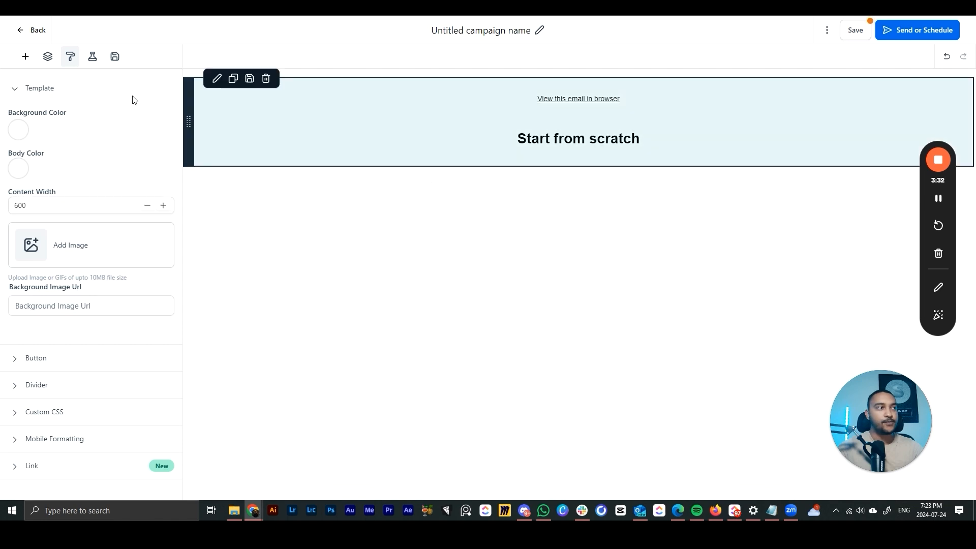
click(15, 89)
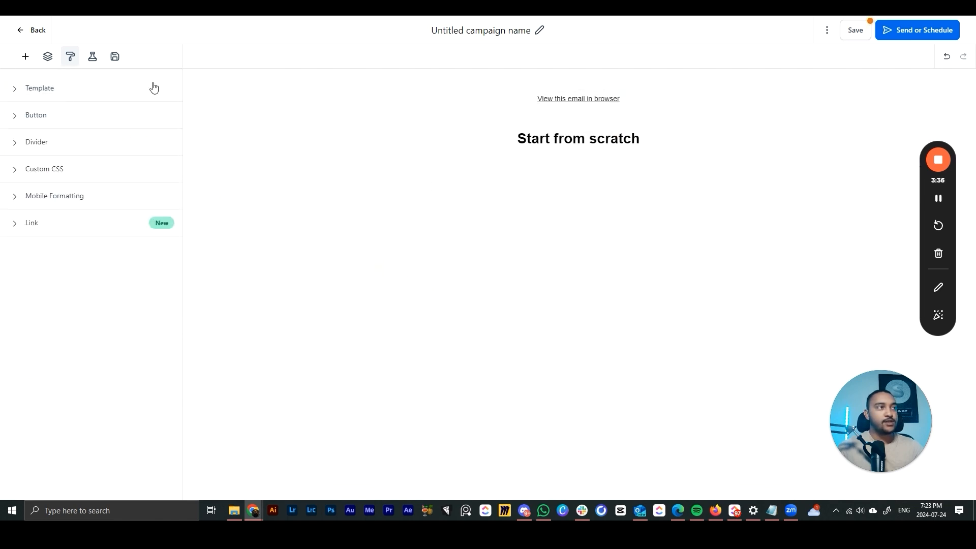
click(25, 57)
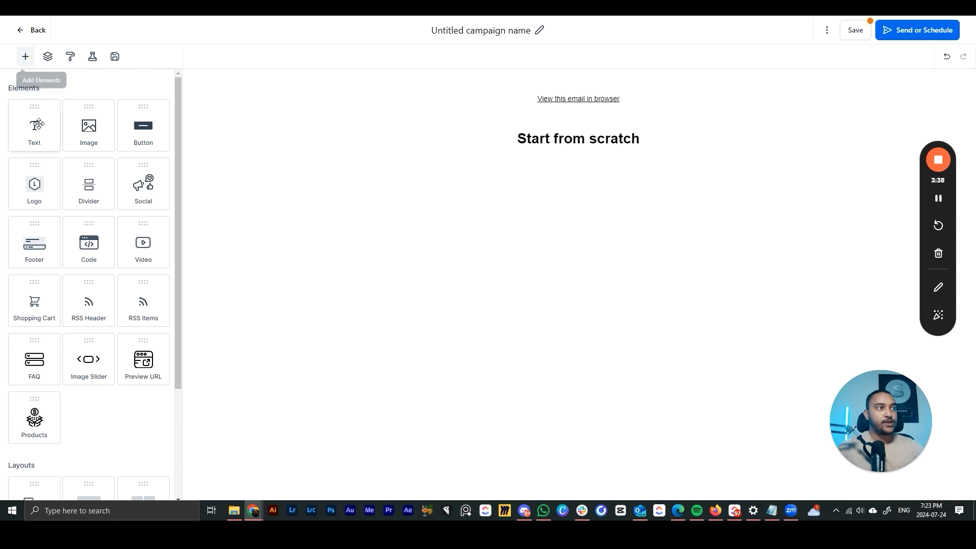
- Add a text block below 'Start from scratch' reading 'bonjour voici un email'
drag(34, 126, 116, 218)
drag(23, 112, 639, 145)
drag(534, 202, 461, 186)
key(BackSpace)
key(BackSpace)
key(BackSpace)
key(BackSpace)
text(bonjour voici une email)
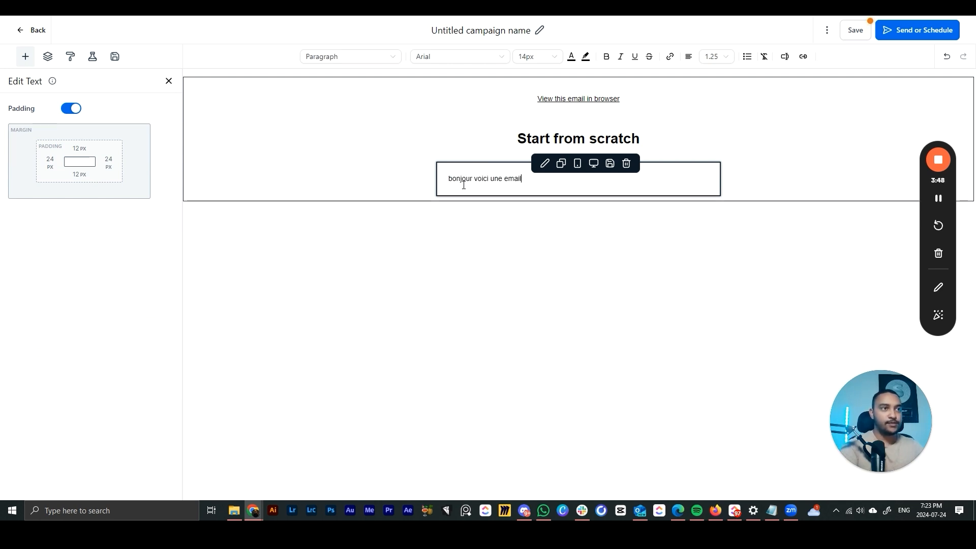
click(500, 178)
key(BackSpace)
click(588, 252)
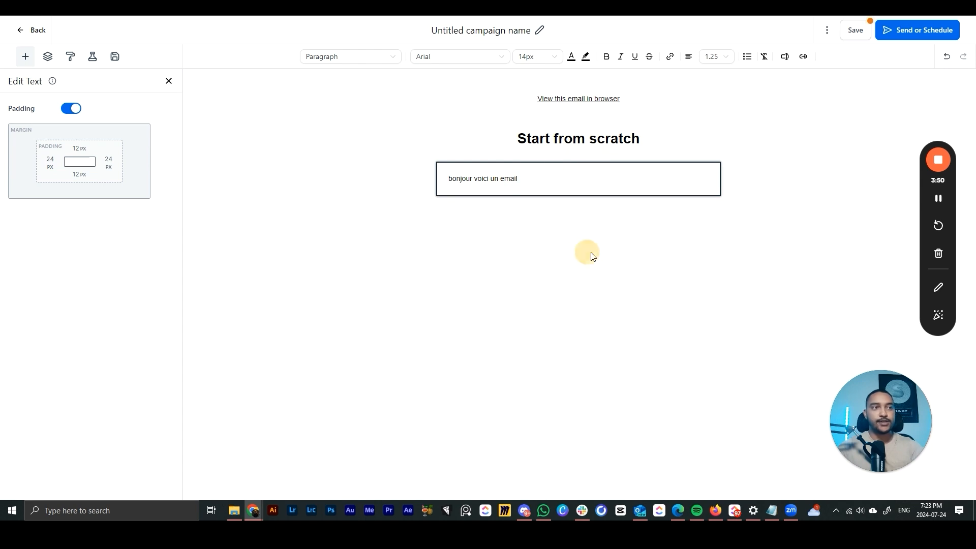
click(522, 183)
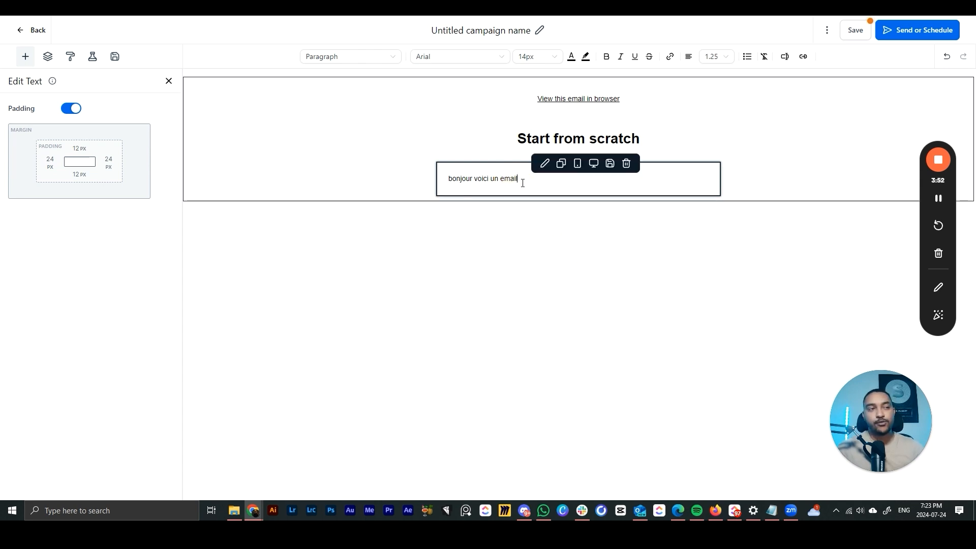
- Make 'voici un email' bold and 22px
drag(523, 182, 474, 179)
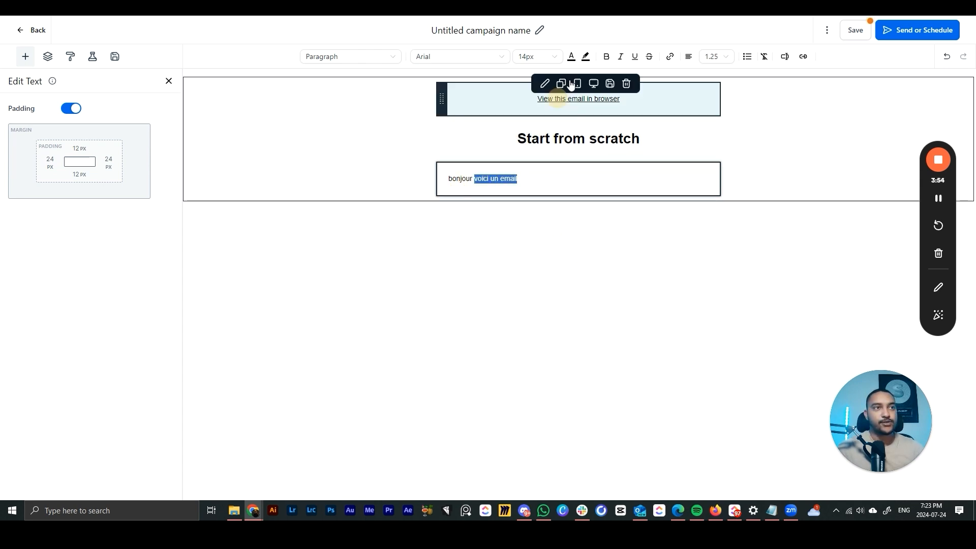
click(616, 56)
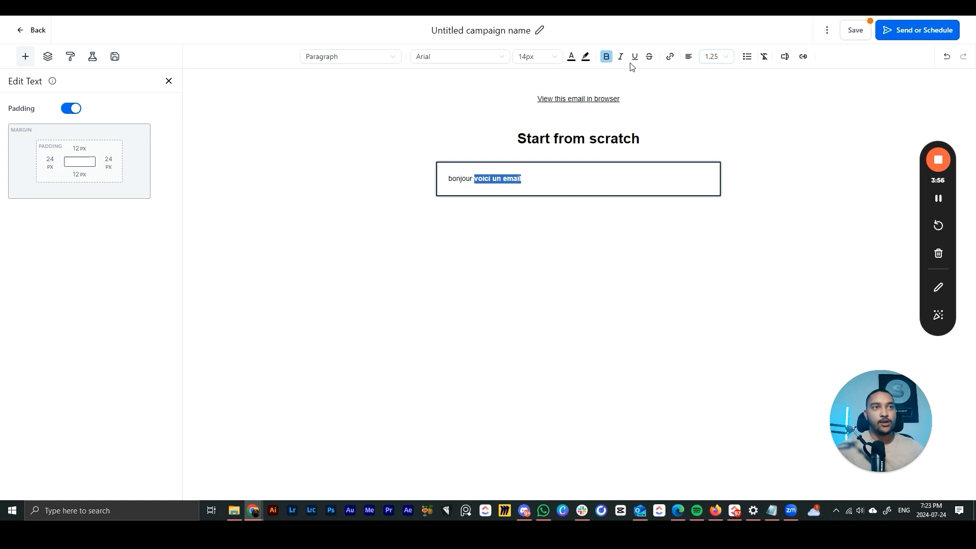
click(540, 60)
scroll(549, 175, down, 1)
click(534, 152)
click(488, 187)
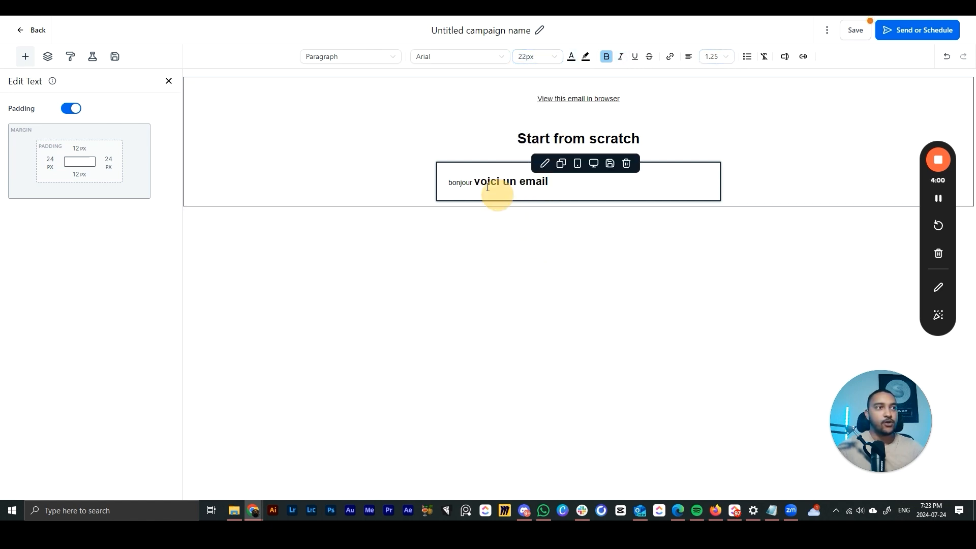
drag(473, 182, 552, 185)
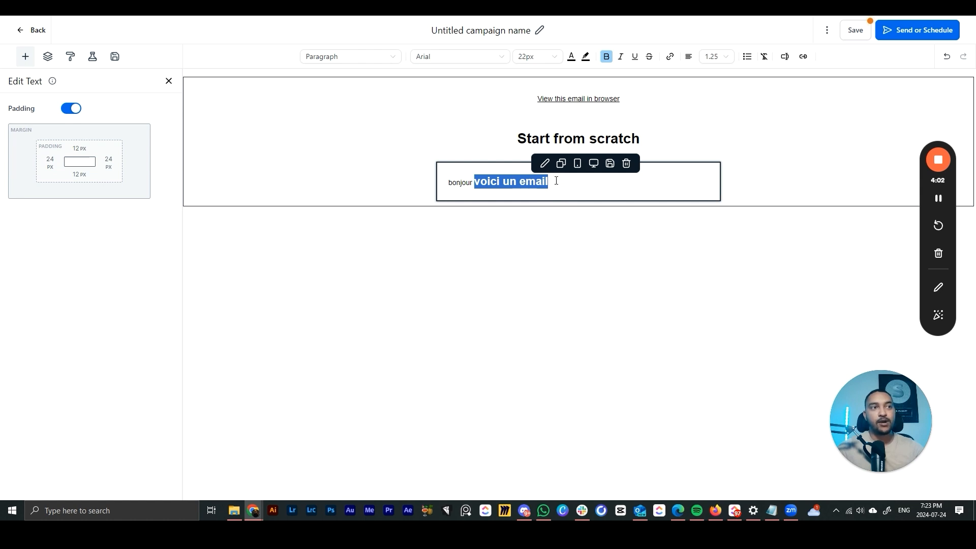
click(560, 181)
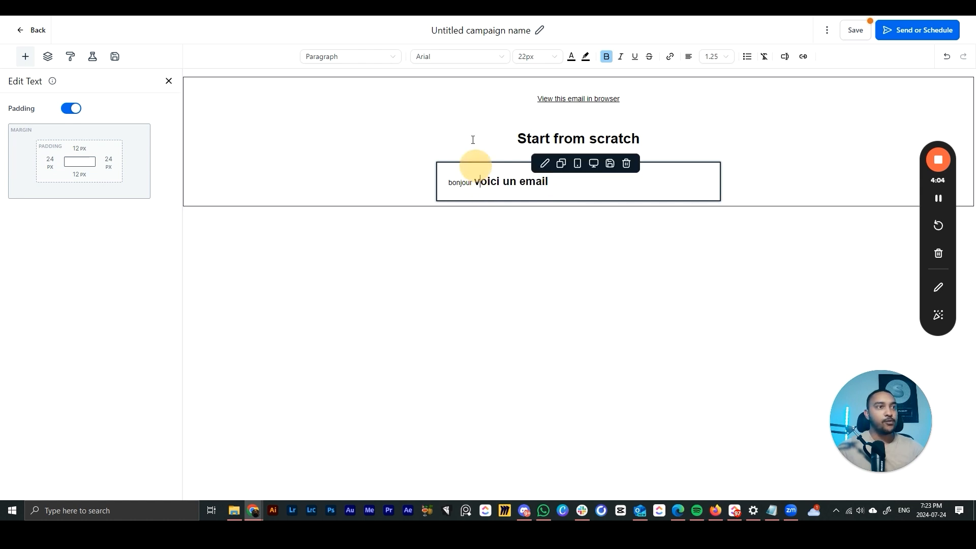
- Apply the Arial Black font to 'voici un email'
click(452, 57)
click(442, 147)
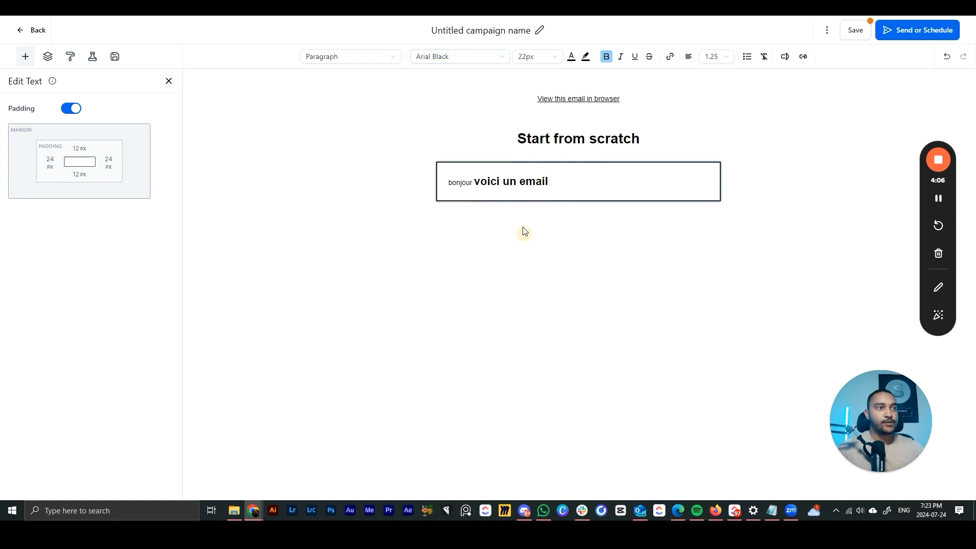
click(549, 183)
drag(549, 183, 467, 181)
click(455, 56)
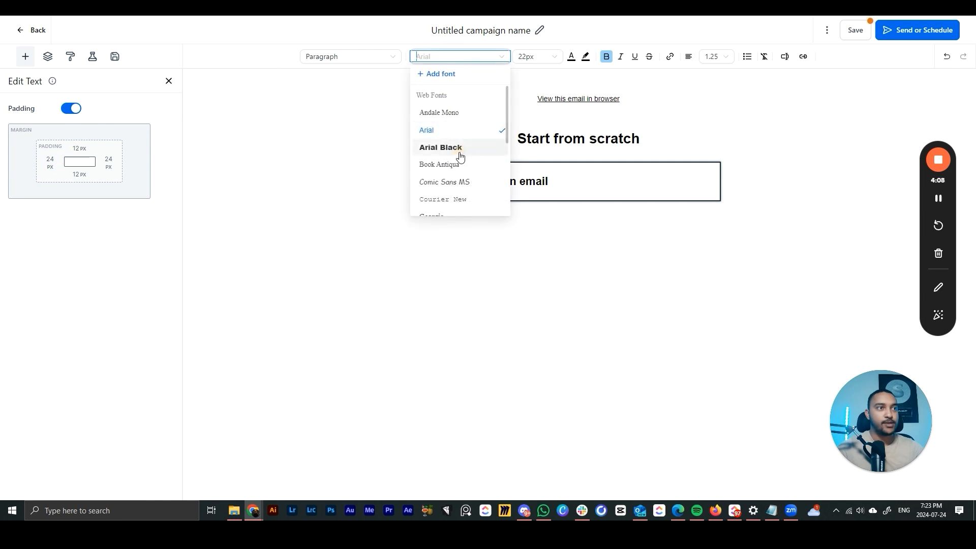
click(457, 148)
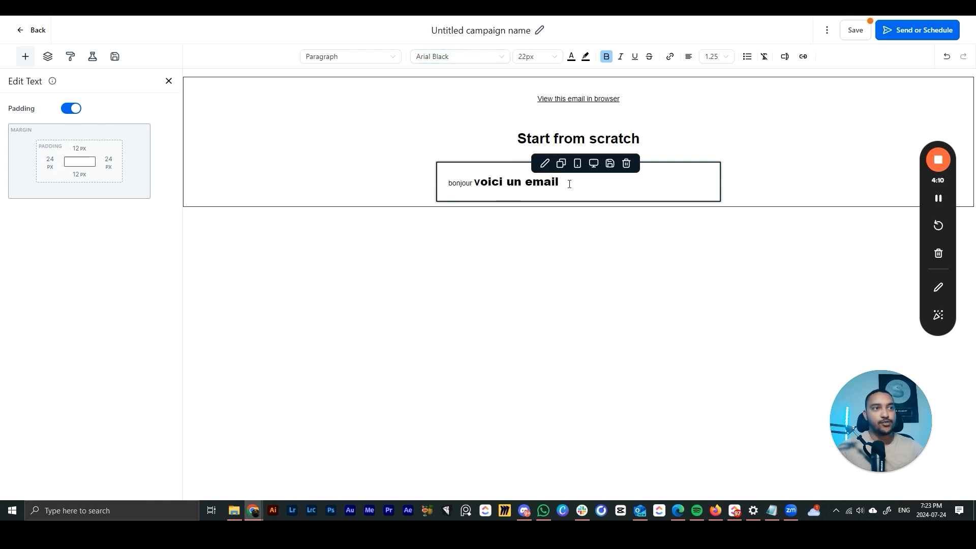
- Try Heading 1 style on the sentence, then revert it to a normal paragraph
drag(570, 184, 445, 182)
click(335, 56)
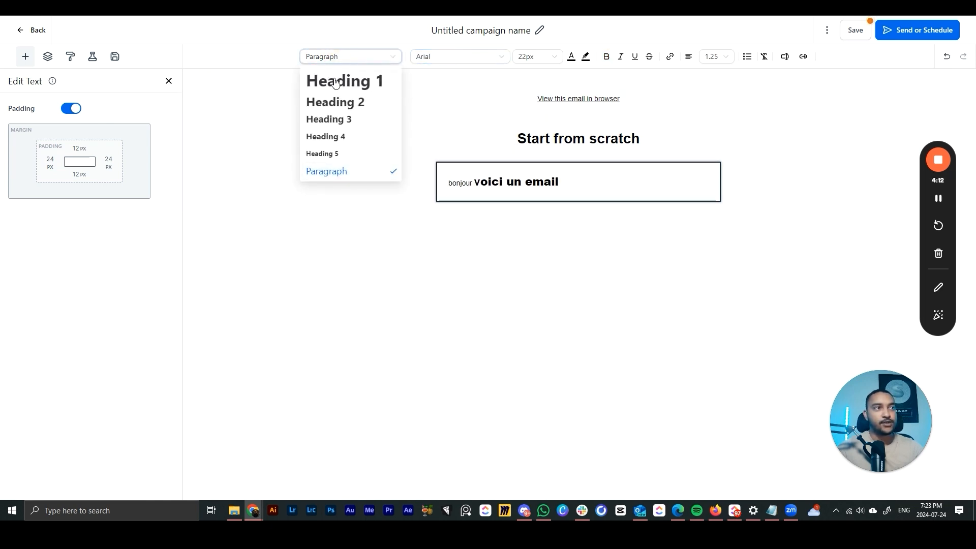
click(336, 83)
click(513, 200)
drag(456, 187, 570, 187)
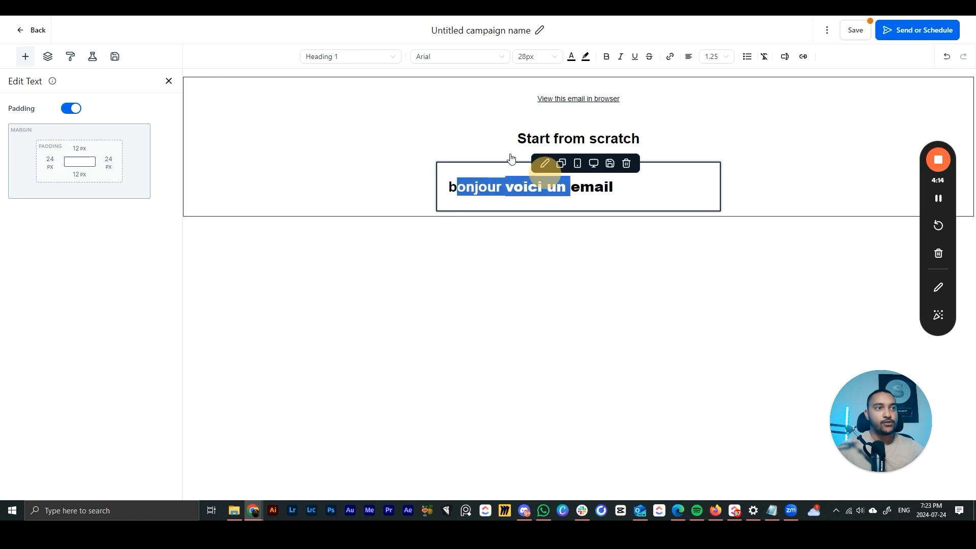
click(349, 56)
click(331, 170)
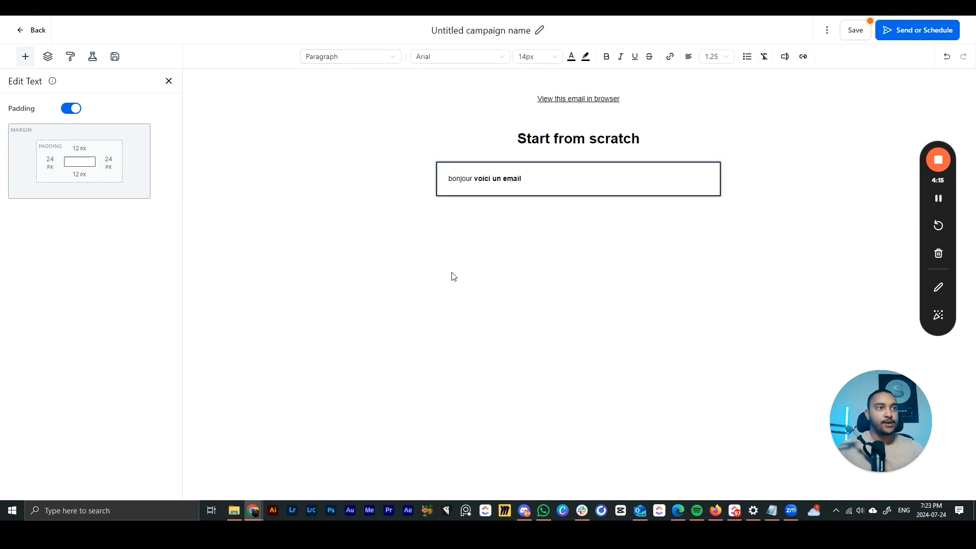
- Color the sentence green, then set the text color back to black
triple_click(517, 181)
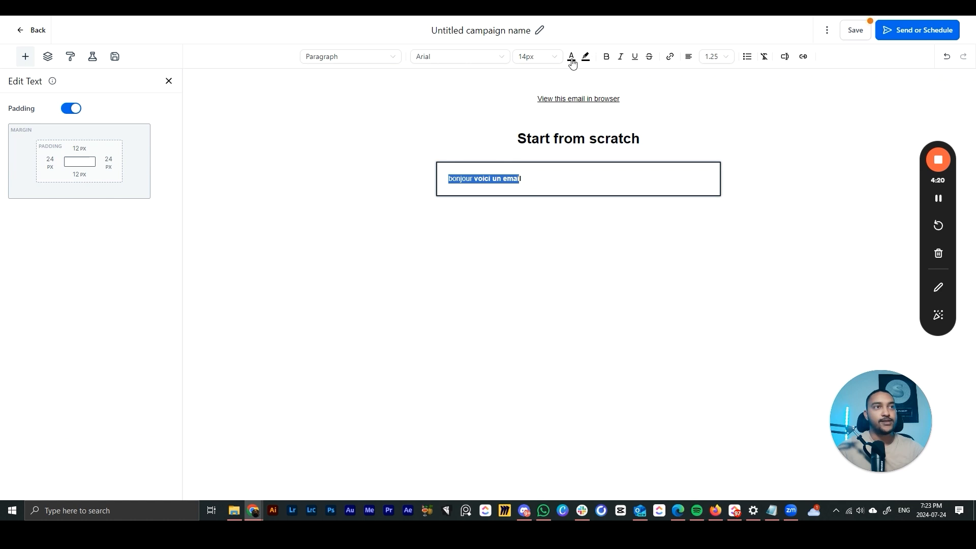
click(571, 57)
click(553, 103)
click(605, 139)
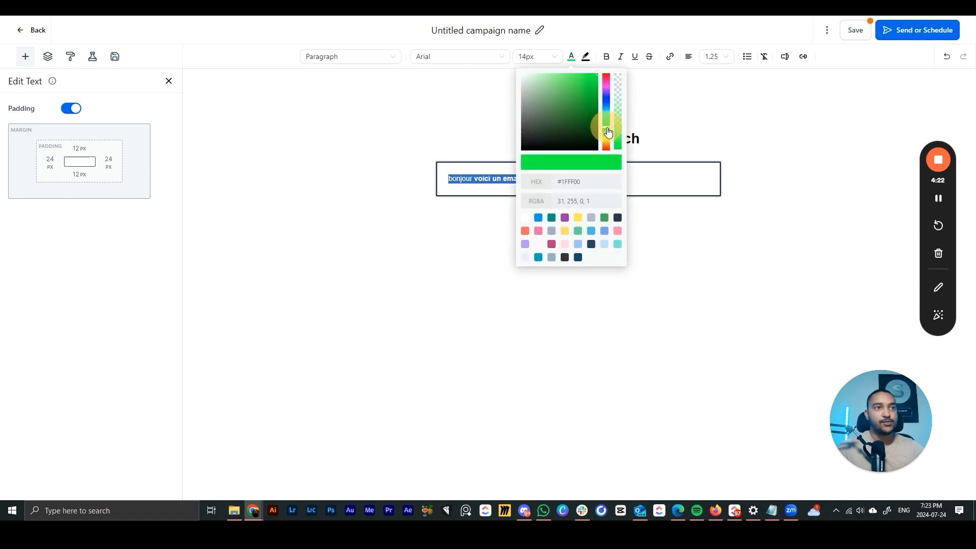
click(597, 79)
click(616, 279)
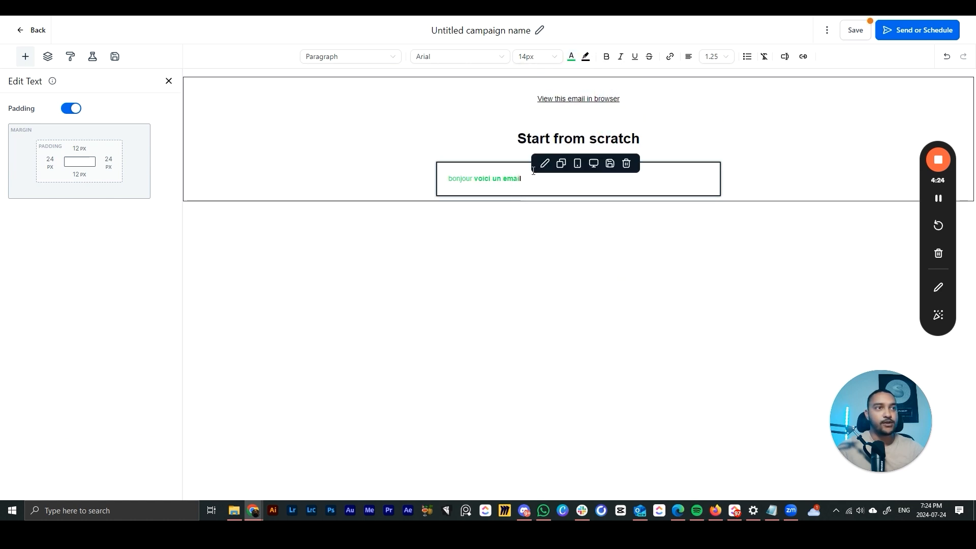
drag(585, 179, 481, 146)
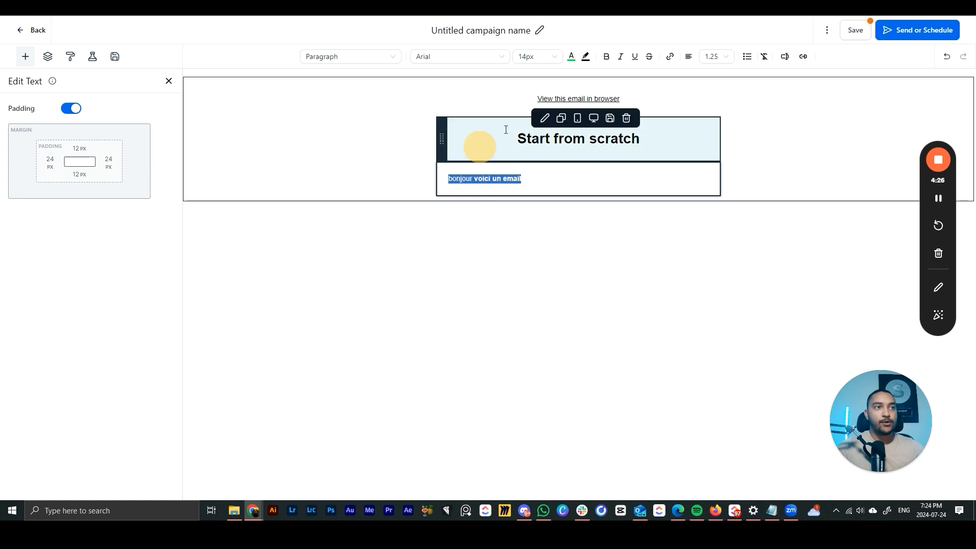
click(573, 57)
click(564, 184)
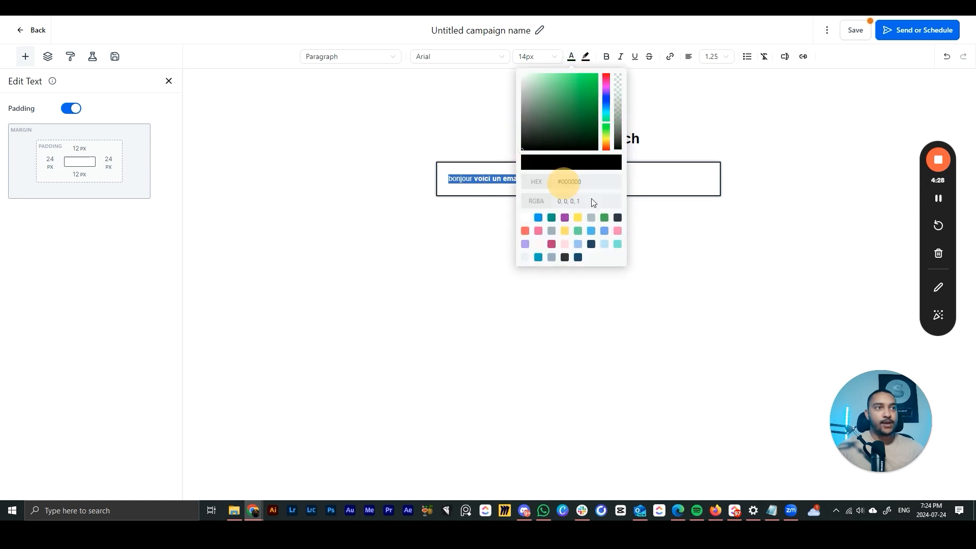
click(632, 235)
- Set the whole sentence's font size to 20px
drag(522, 180, 548, 64)
click(548, 64)
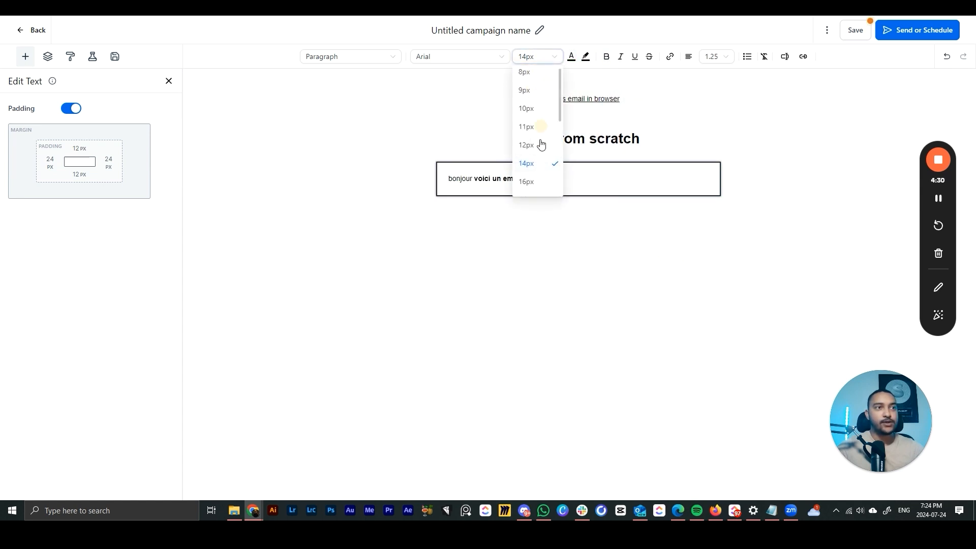
click(532, 164)
click(627, 225)
mouse_move(559, 179)
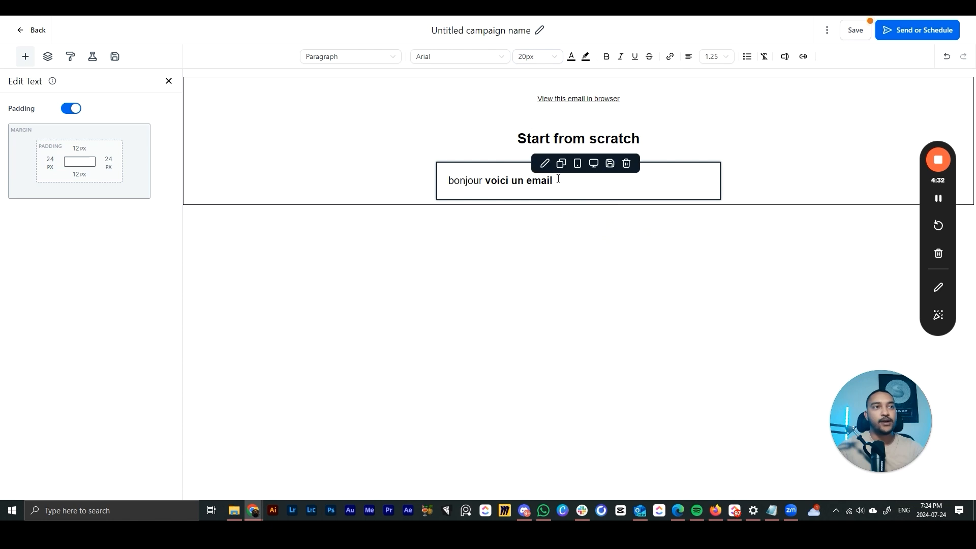
- Open the sentence's link settings, focus the link address field, and save
drag(560, 182, 447, 181)
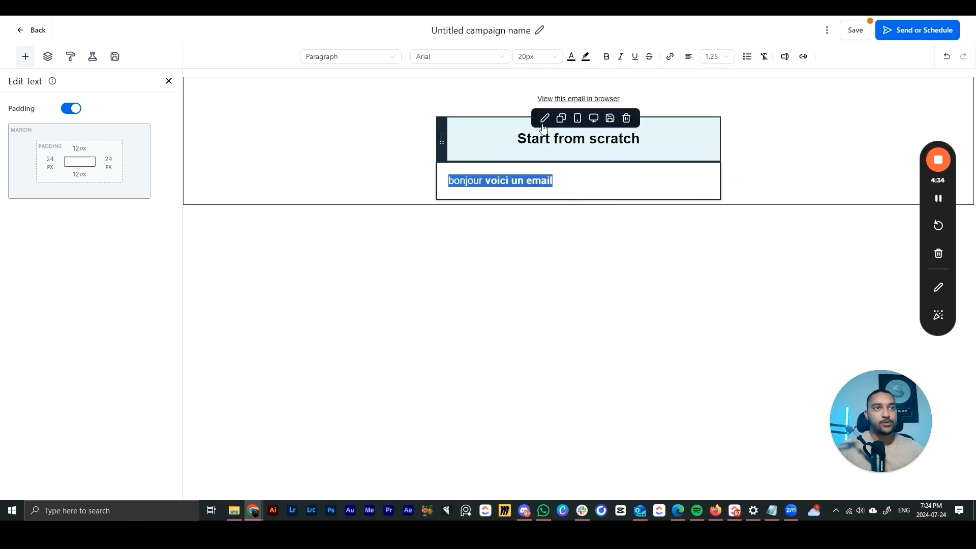
click(670, 56)
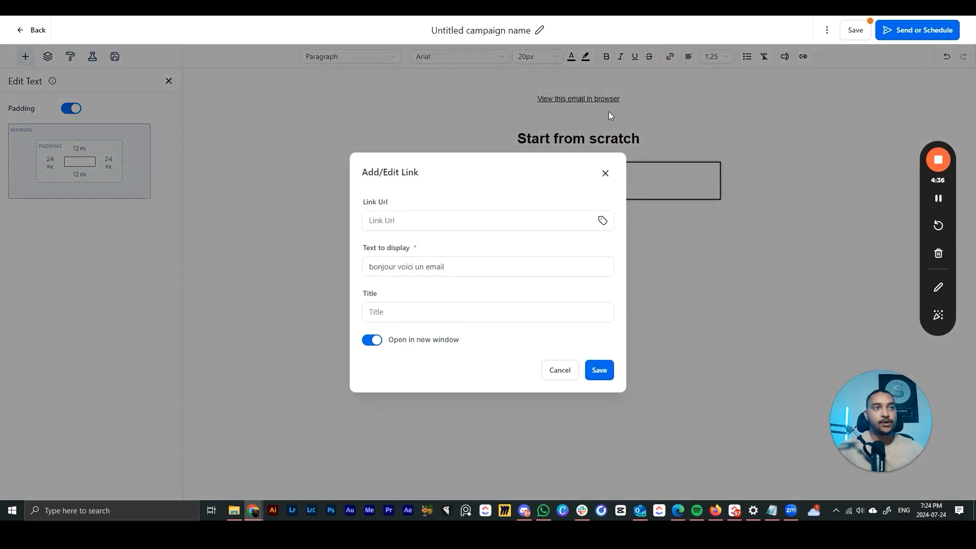
click(605, 173)
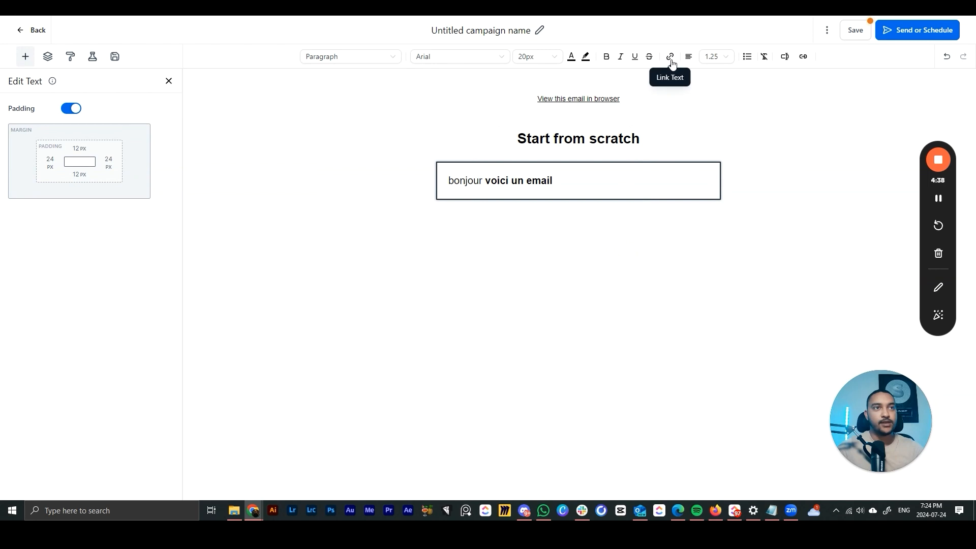
click(670, 57)
click(390, 219)
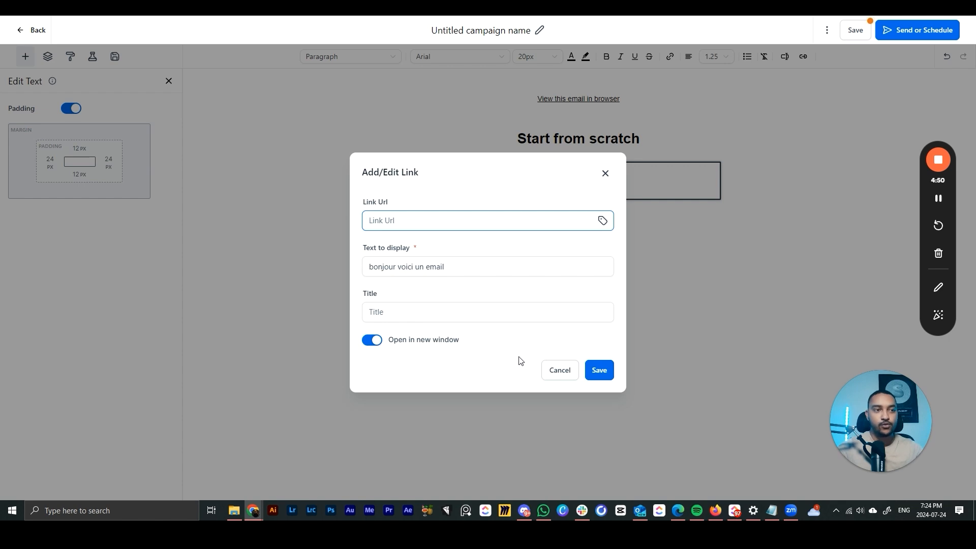
click(599, 370)
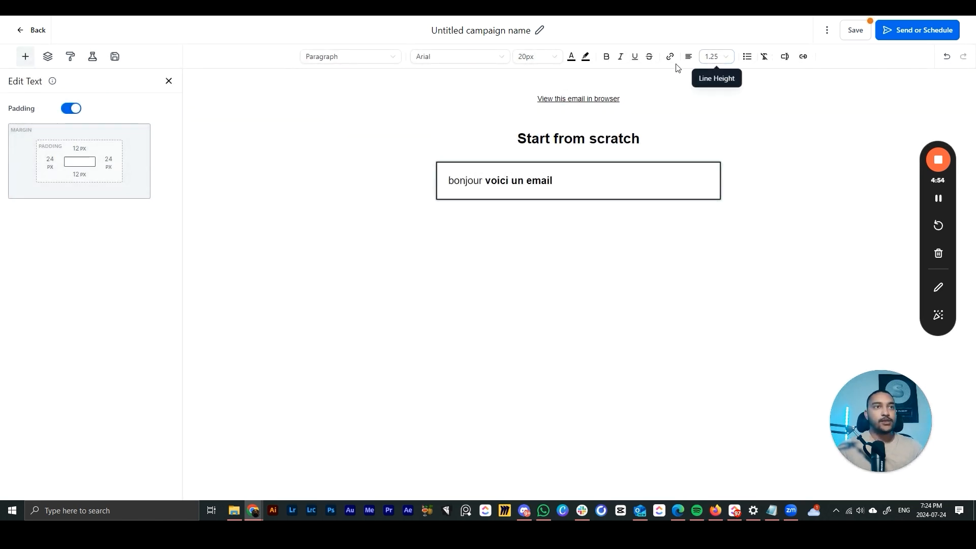
- Replace 'voici un email' with the Contact > First Name custom value and add a new line
drag(485, 185, 604, 185)
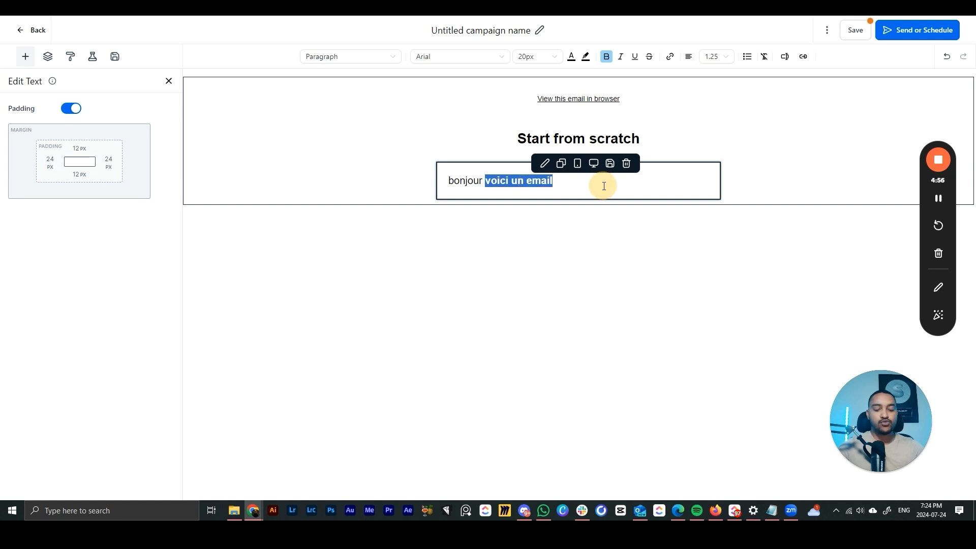
key(BackSpace)
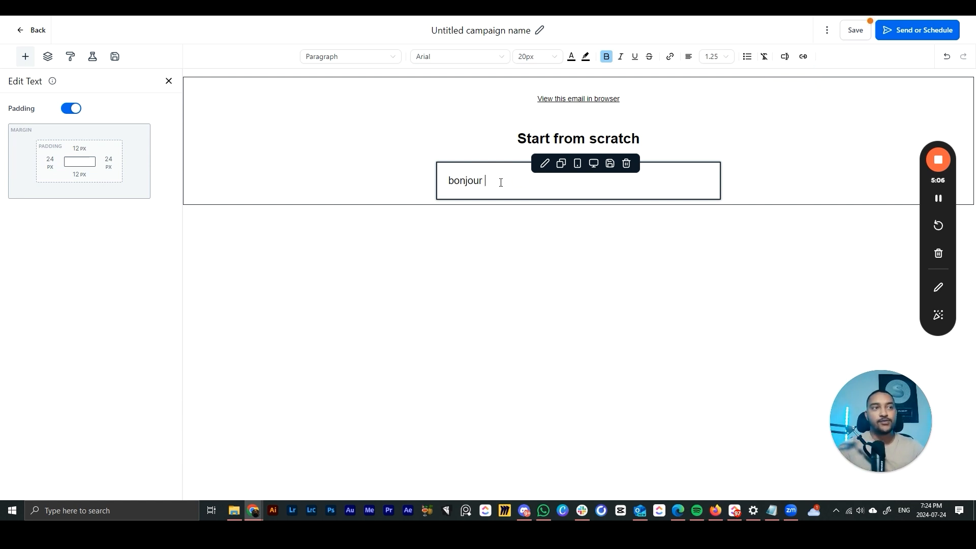
click(785, 57)
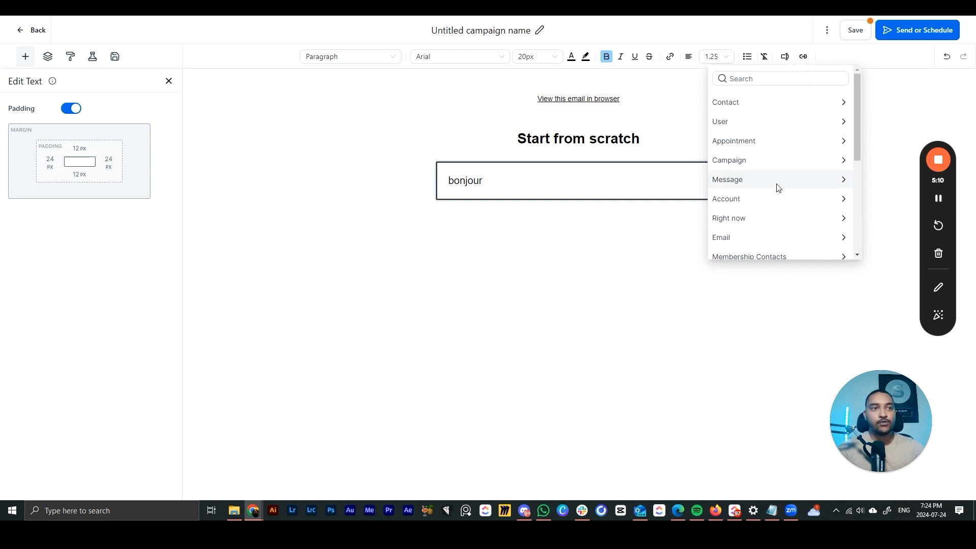
click(786, 58)
click(785, 60)
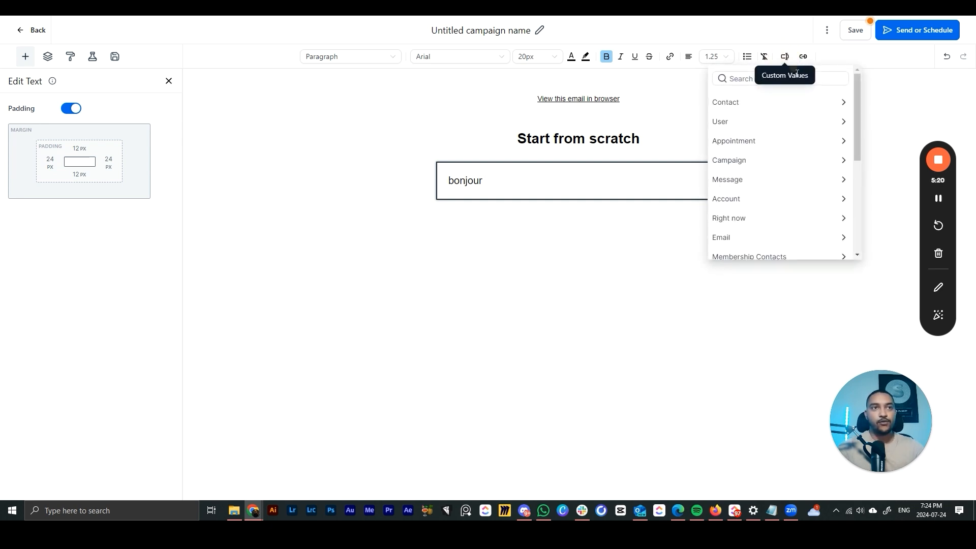
click(736, 107)
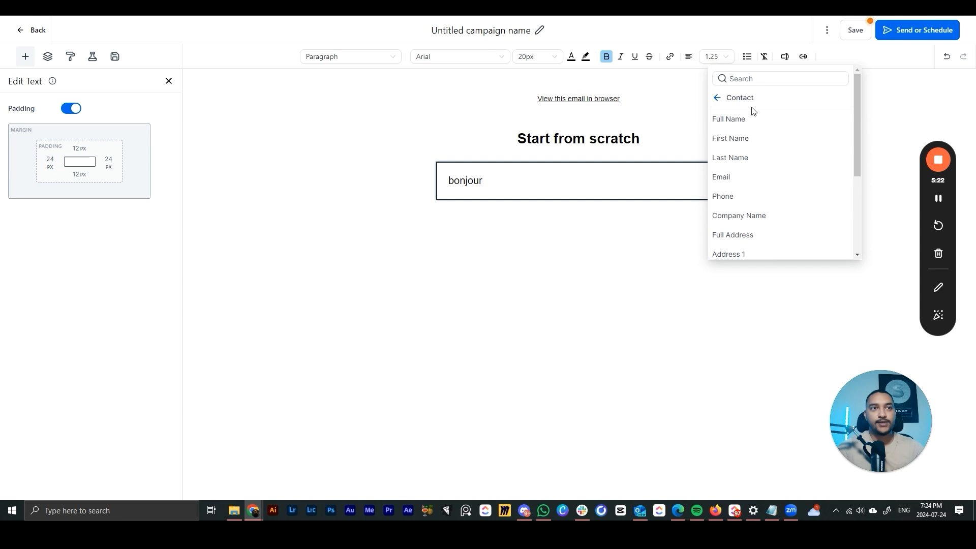
click(742, 144)
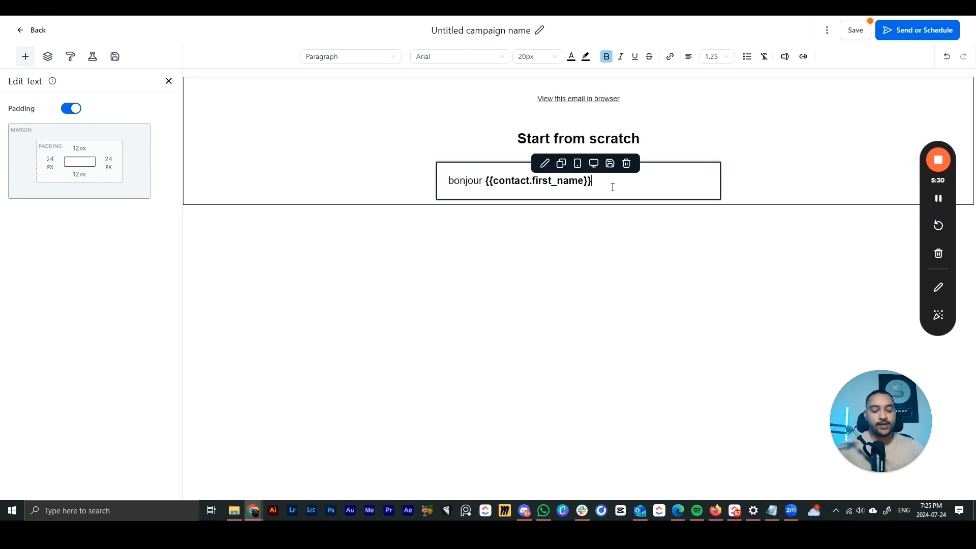
key(Return)
key(Return)
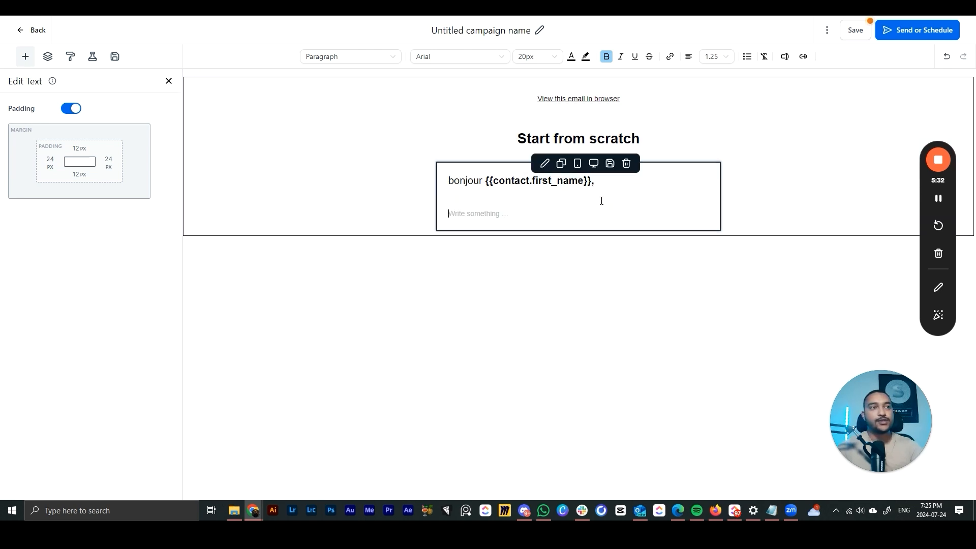
- Insert then delete the Appointment Meeting Location field, and remove the 'Start from scratch' heading
click(791, 57)
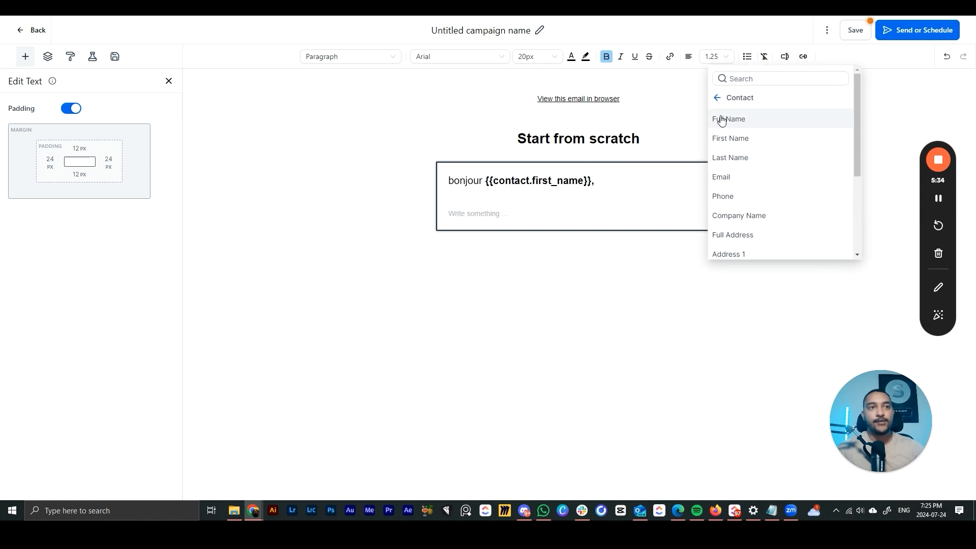
scroll(769, 224, down, 2)
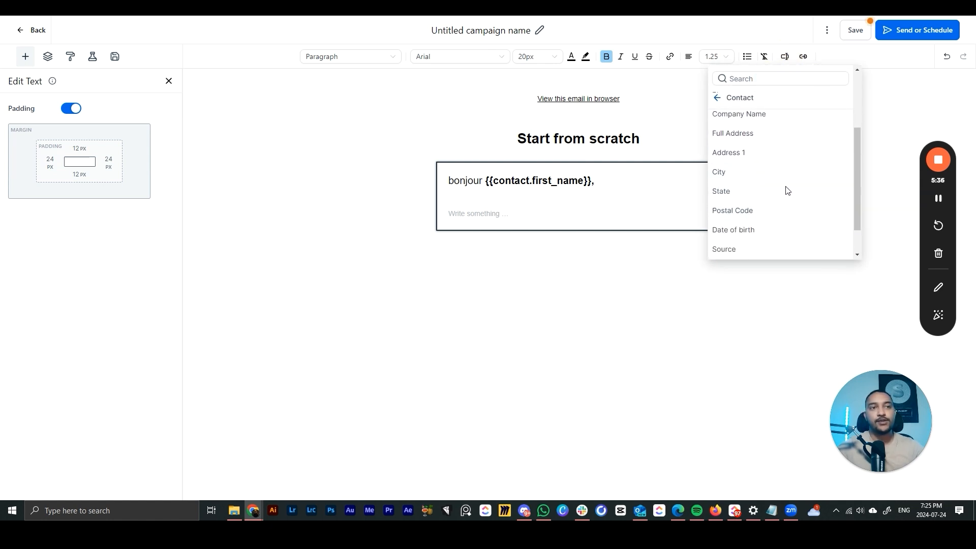
scroll(751, 195, up, 1)
scroll(751, 195, up, 1)
click(717, 98)
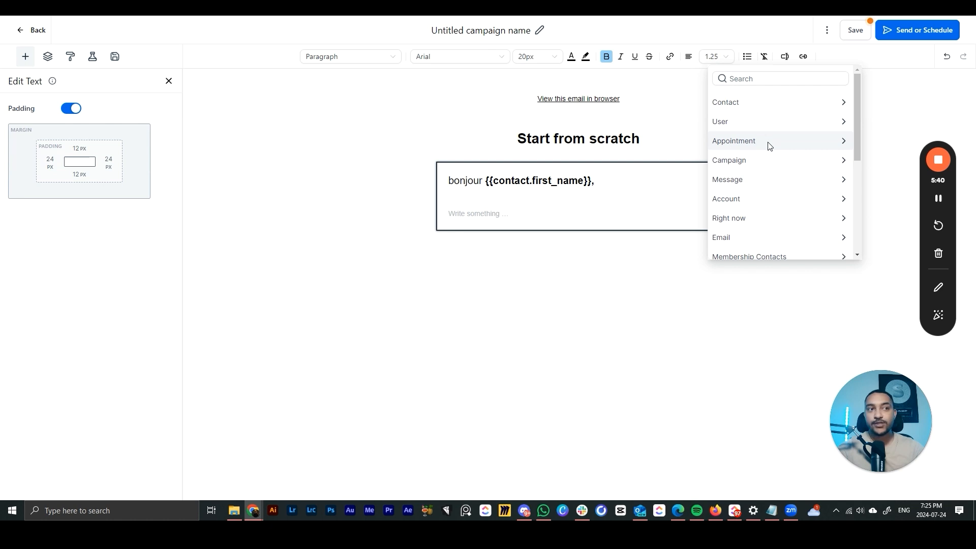
click(770, 146)
scroll(771, 147, down, 3)
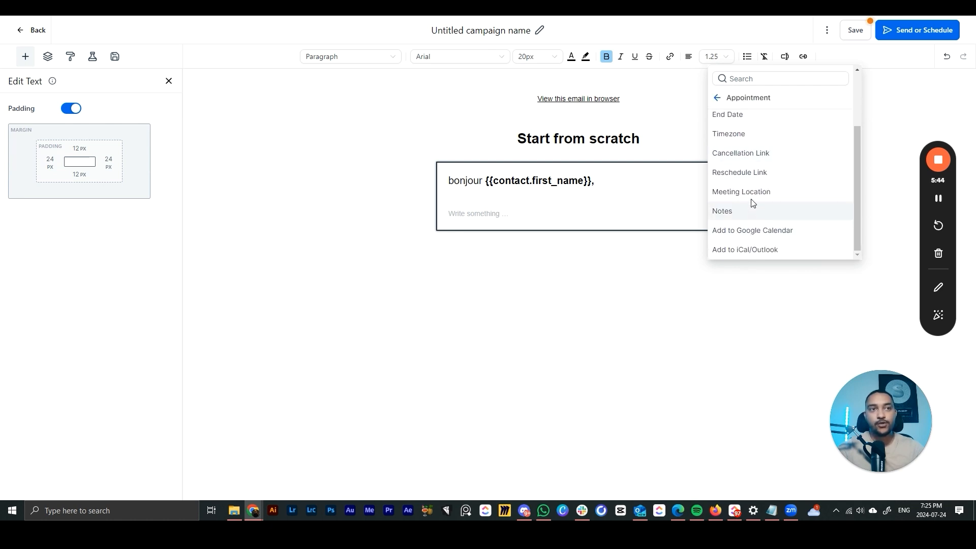
click(755, 192)
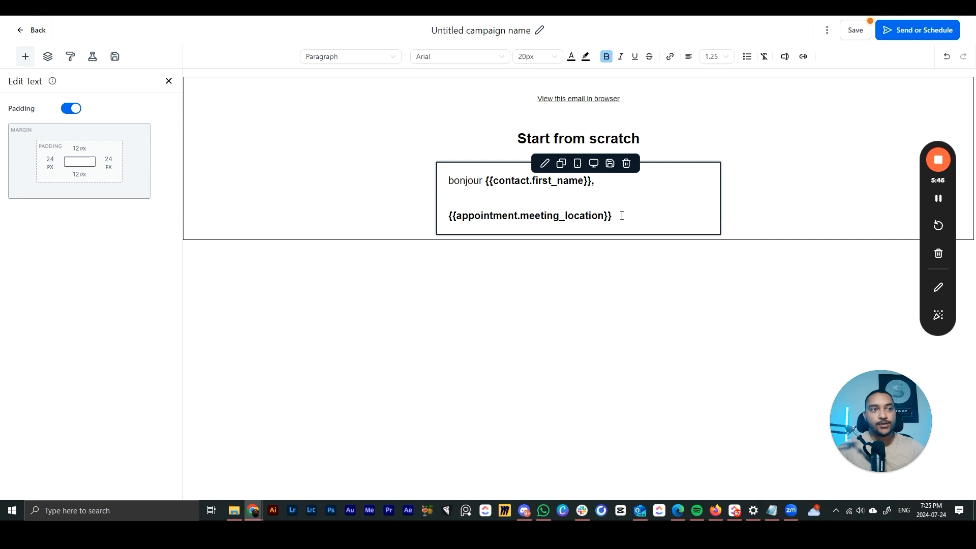
drag(622, 216, 453, 214)
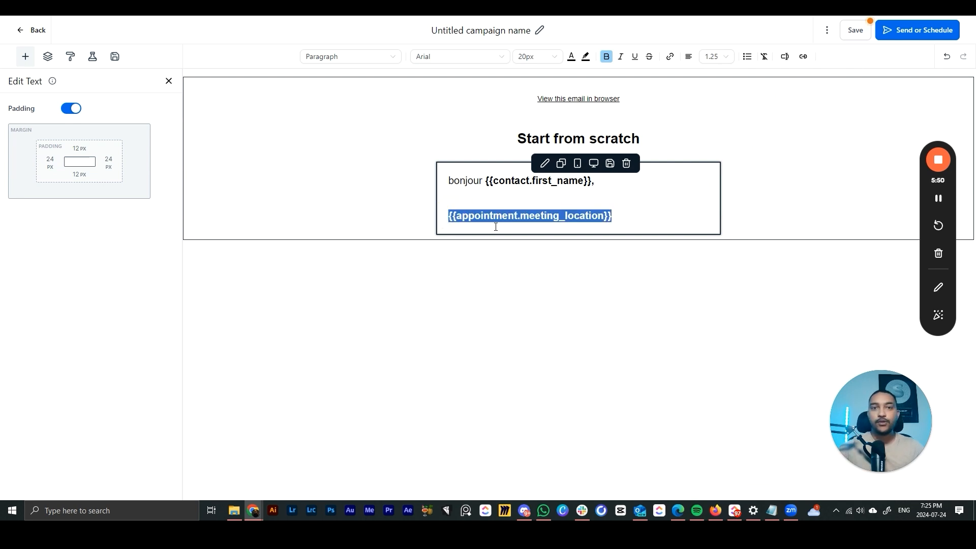
click(540, 238)
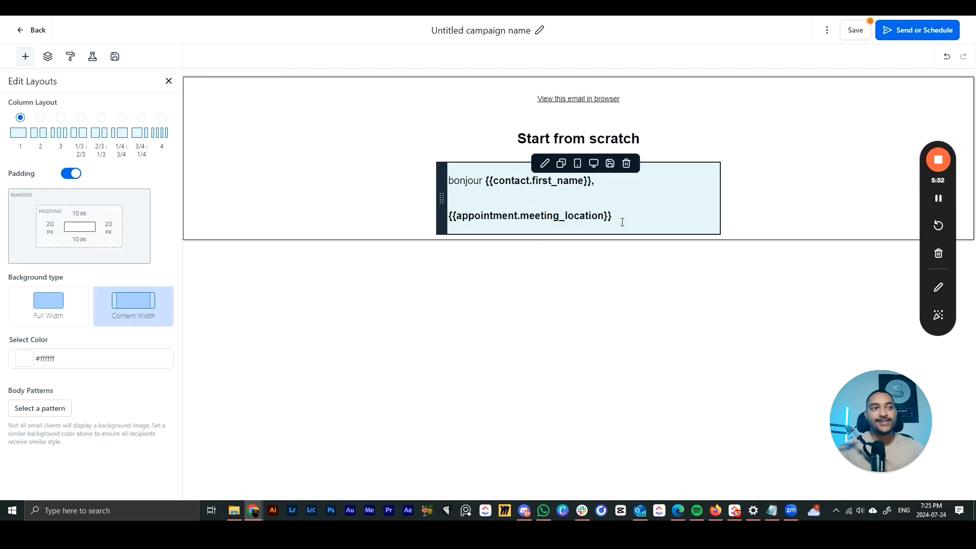
drag(623, 218, 438, 216)
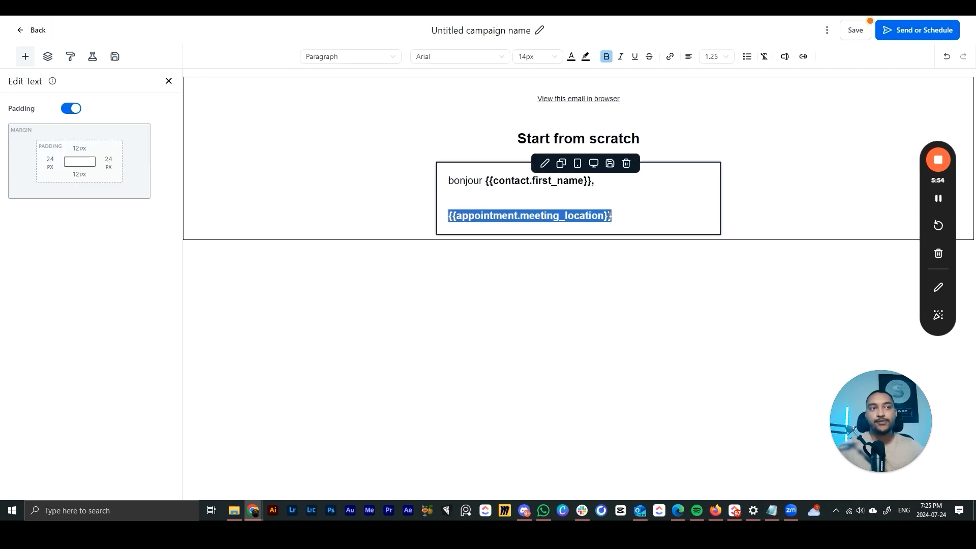
click(632, 215)
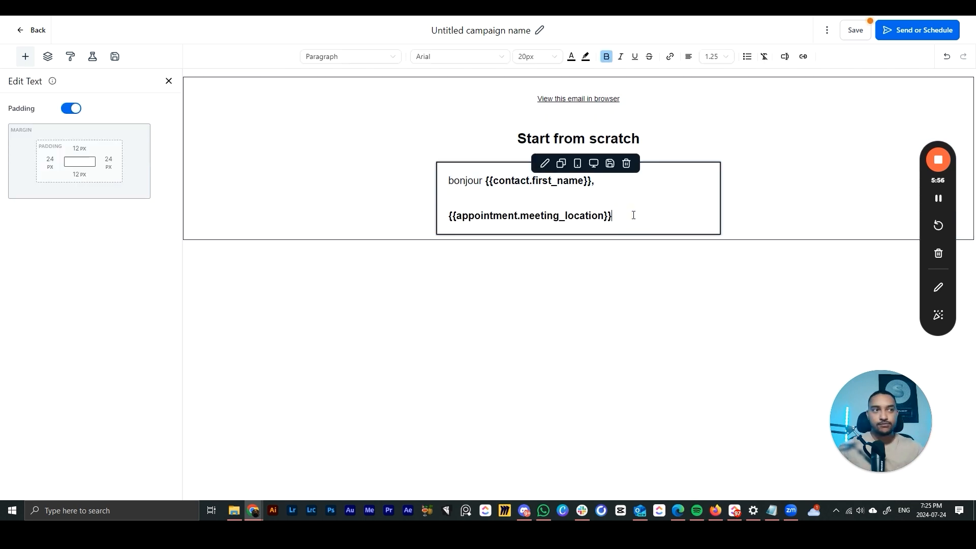
drag(634, 215, 445, 215)
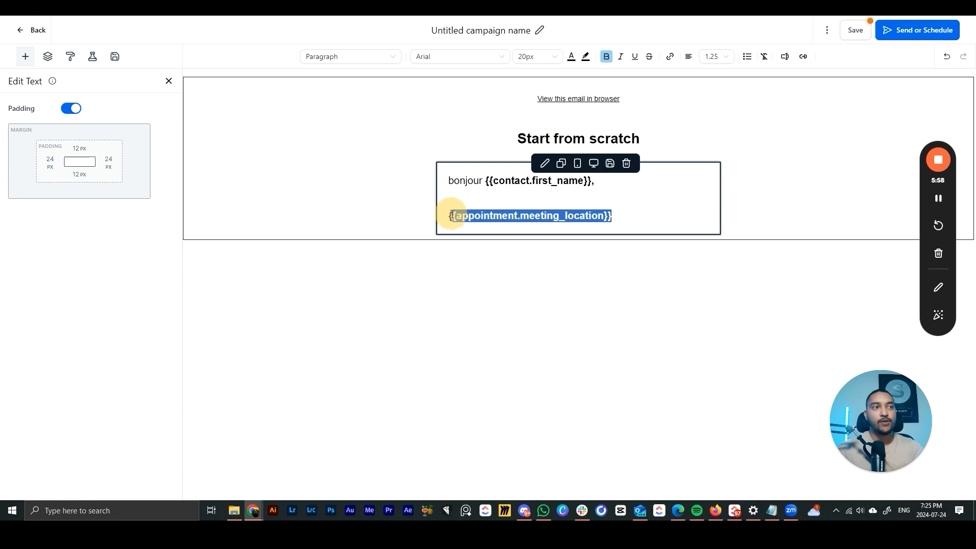
key(BackSpace)
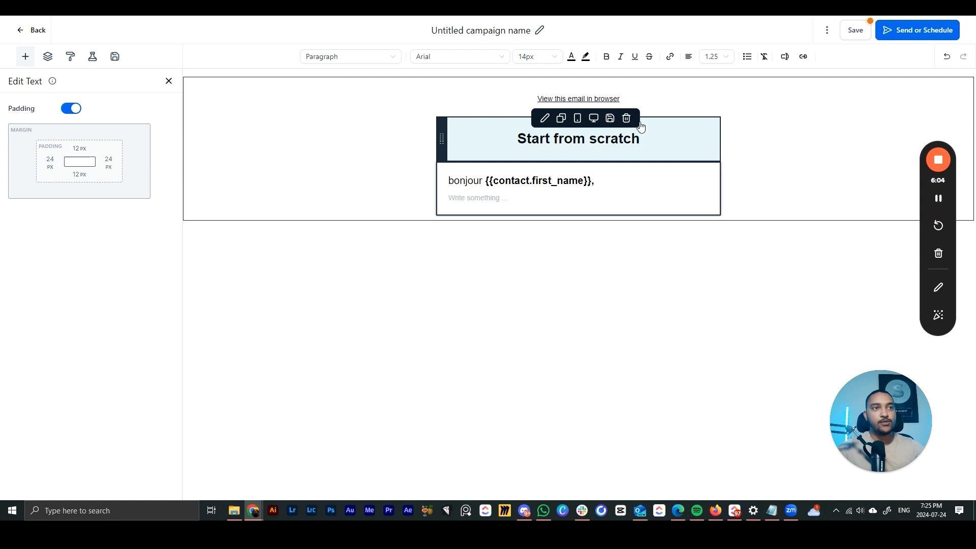
click(627, 118)
- Delete the 'View this email in browser' row and place an Image block below the greeting, no image chosen
click(626, 83)
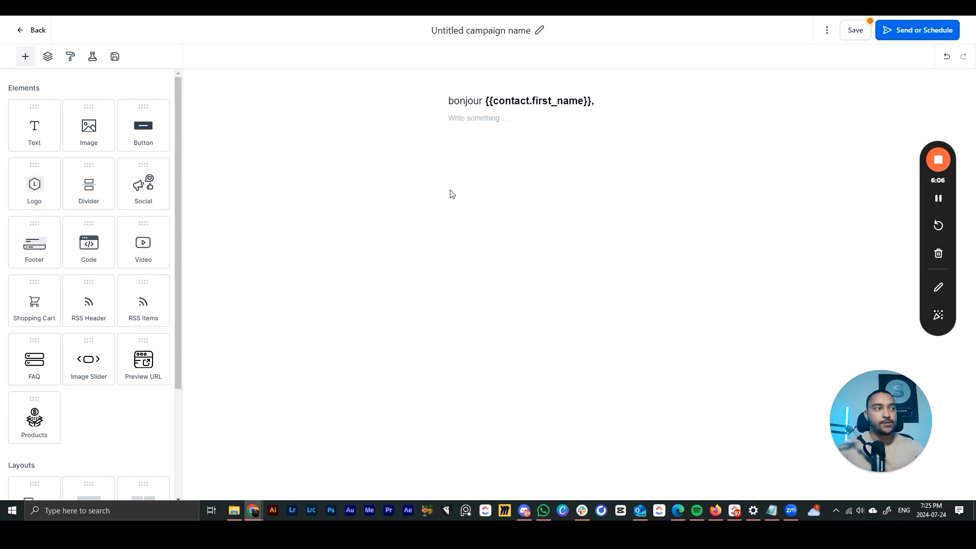
drag(88, 126, 486, 128)
click(571, 203)
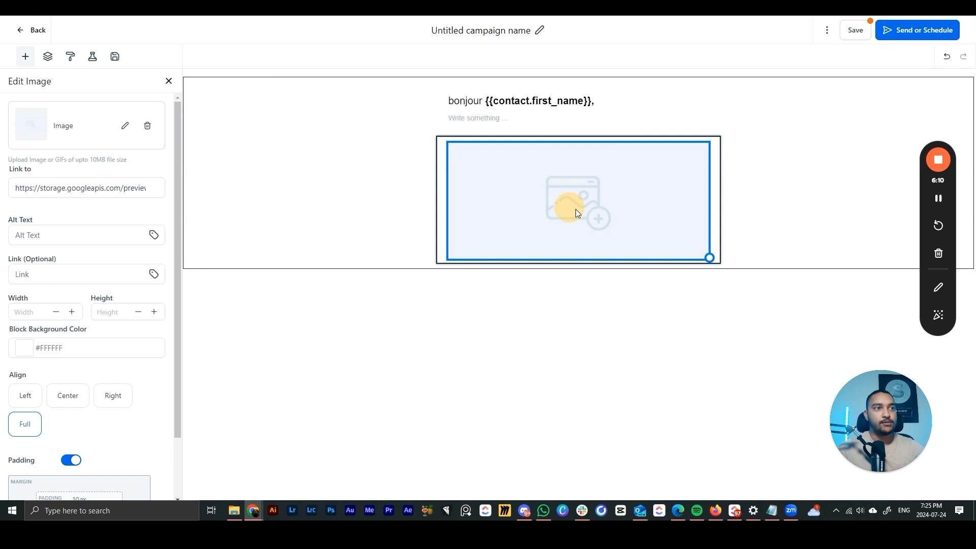
click(127, 128)
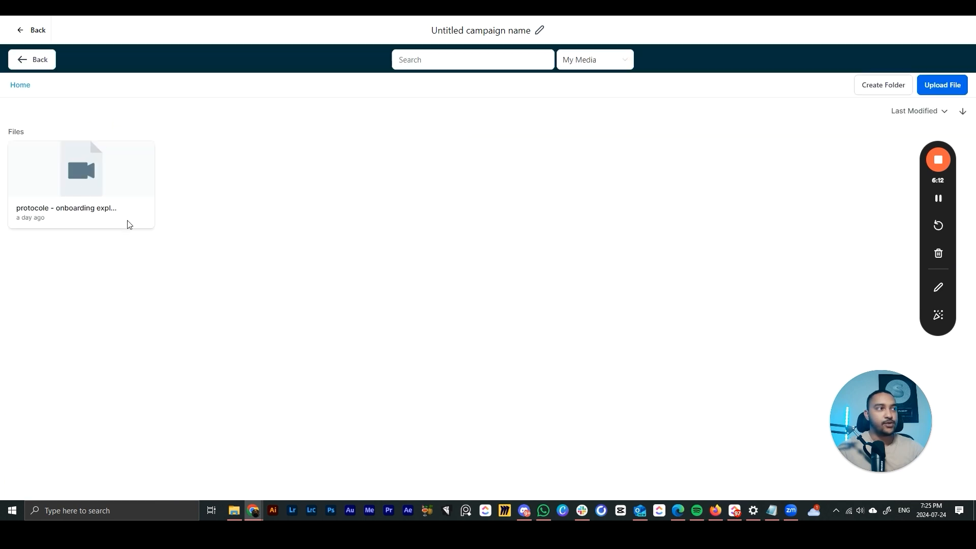
click(32, 60)
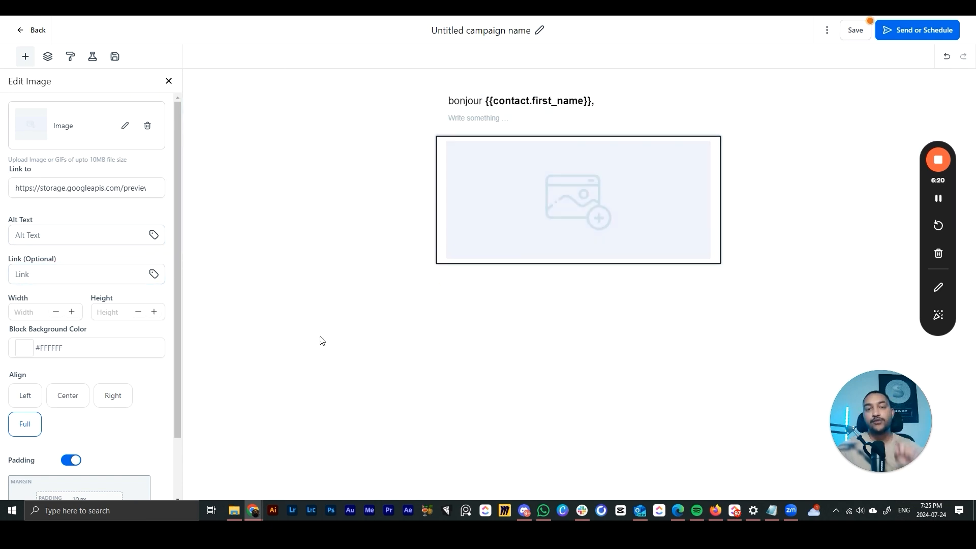
click(169, 83)
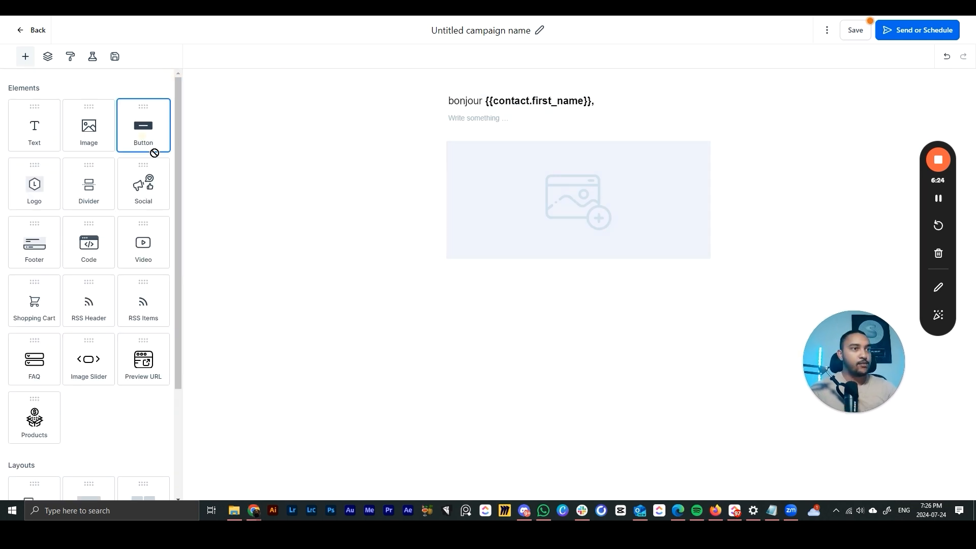
- Add a button below the image and relabel it 'cliquez ici'
drag(153, 152, 604, 268)
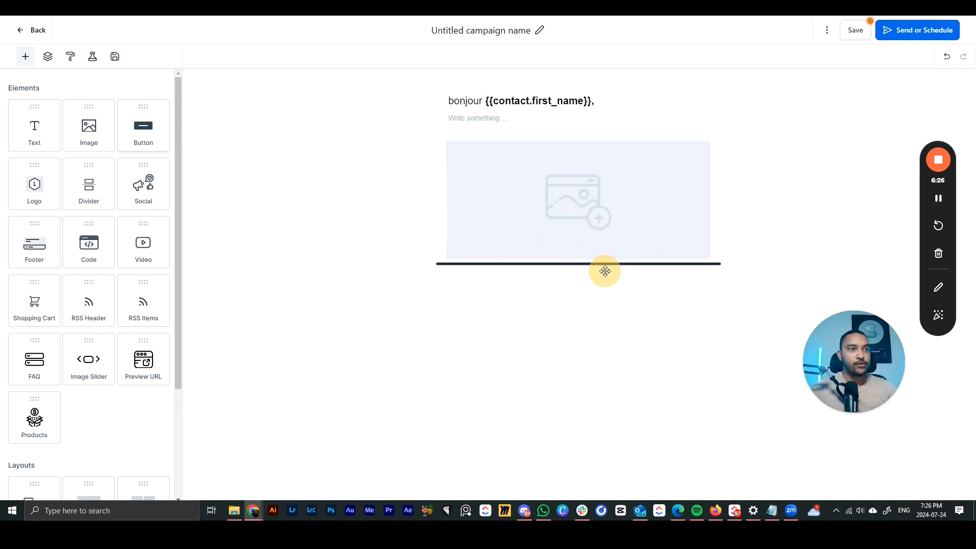
click(504, 279)
click(529, 282)
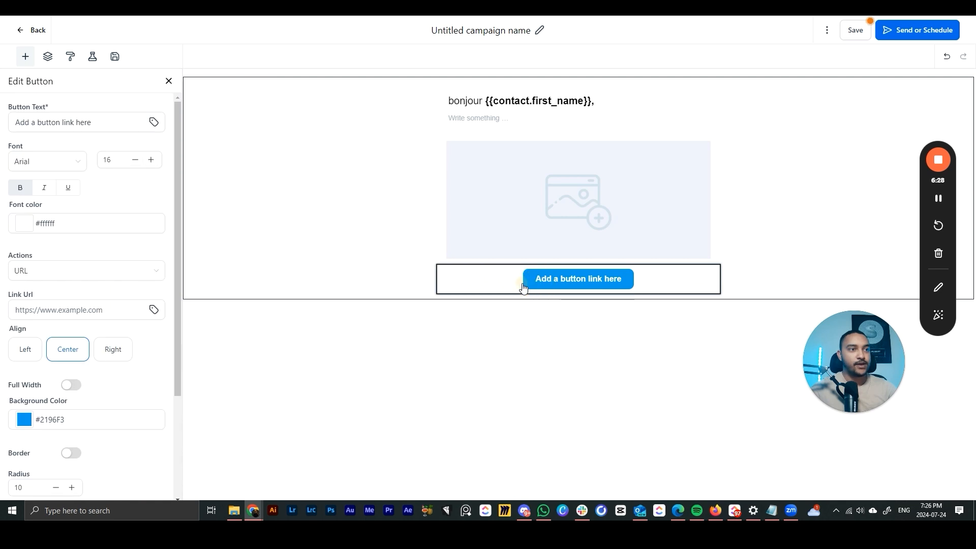
click(508, 281)
click(487, 278)
drag(94, 122, 1, 125)
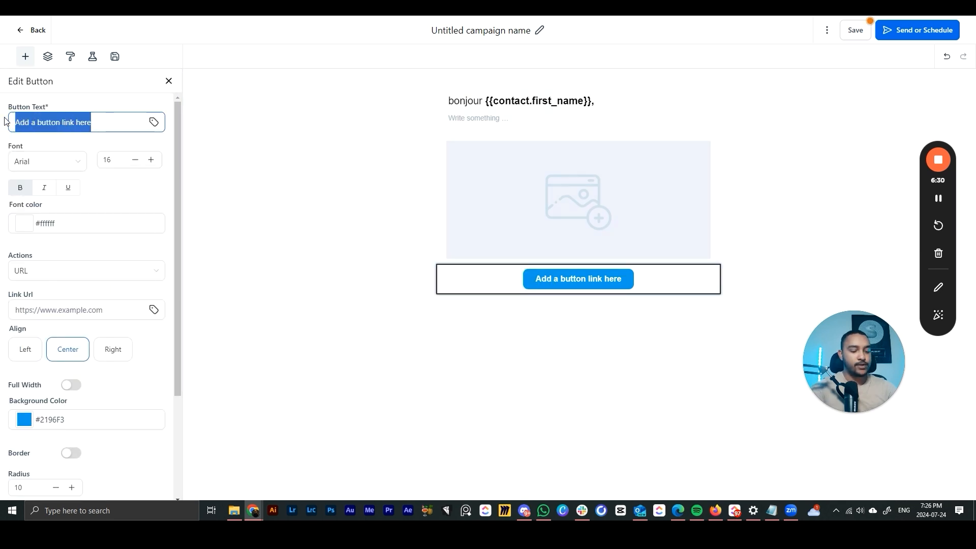
text(cliqu)
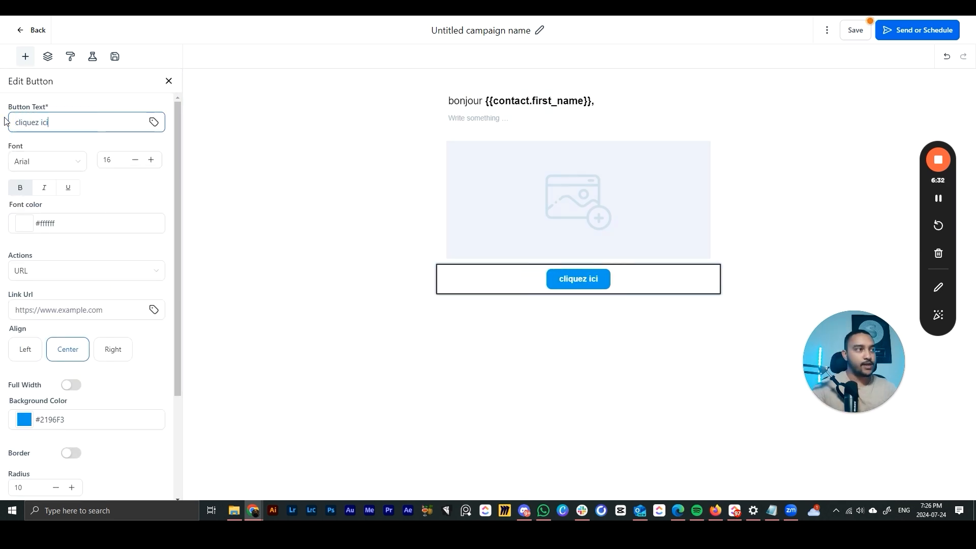
text(ez ici)
- Enlarge the button text, set corner rounding to 11, and make the background bright green
click(152, 160)
click(152, 160)
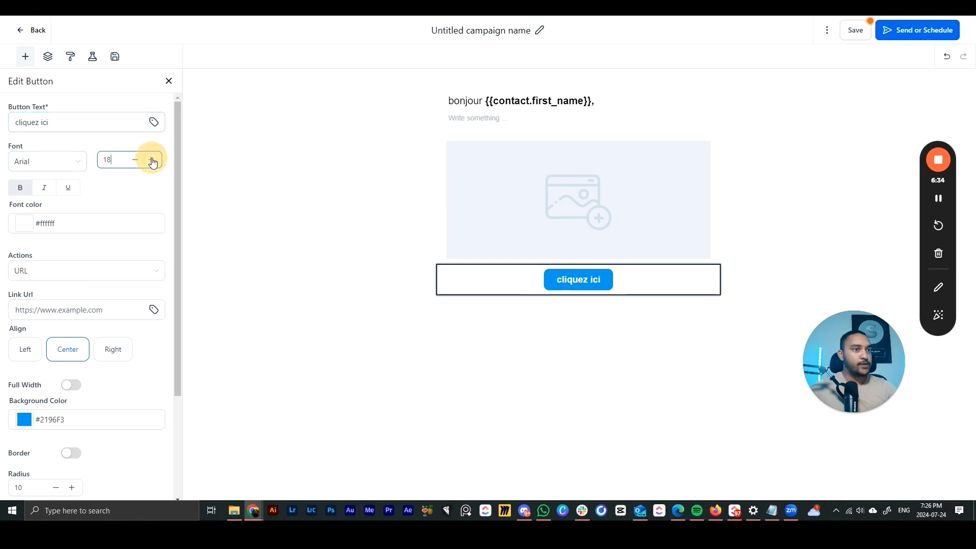
click(152, 160)
click(151, 160)
scroll(79, 278, down, 3)
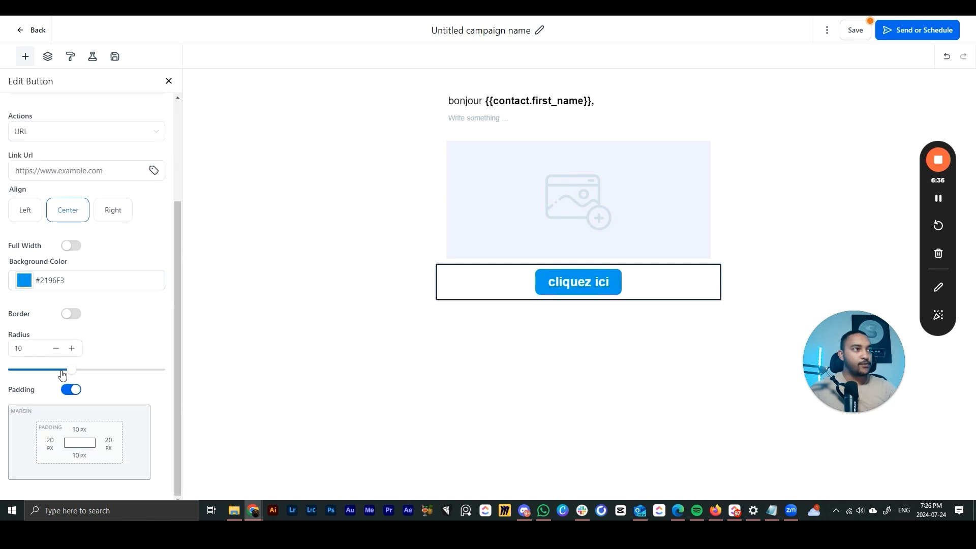
drag(63, 375, 48, 396)
click(24, 280)
drag(93, 331, 164, 307)
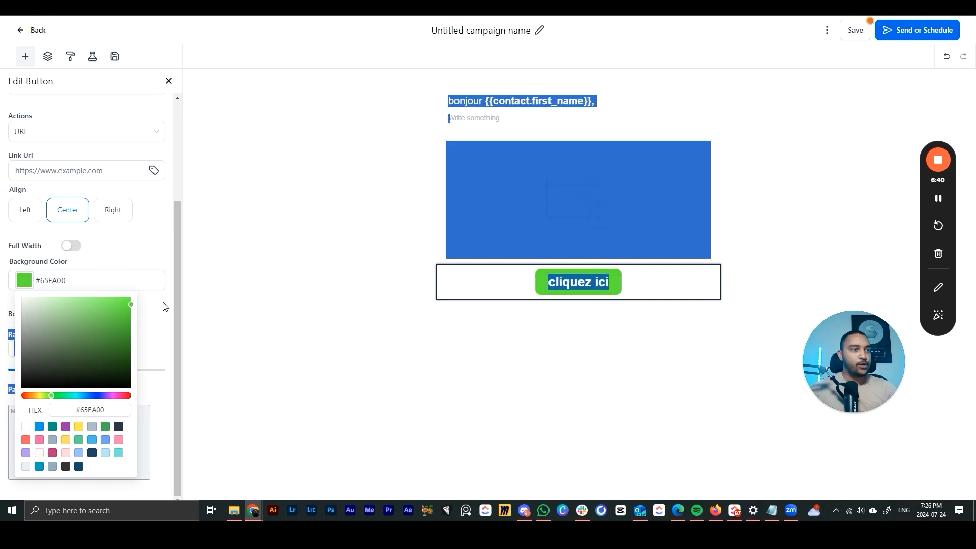
click(349, 347)
- Set the button's action to a URL link after trying File, then close its settings
click(540, 293)
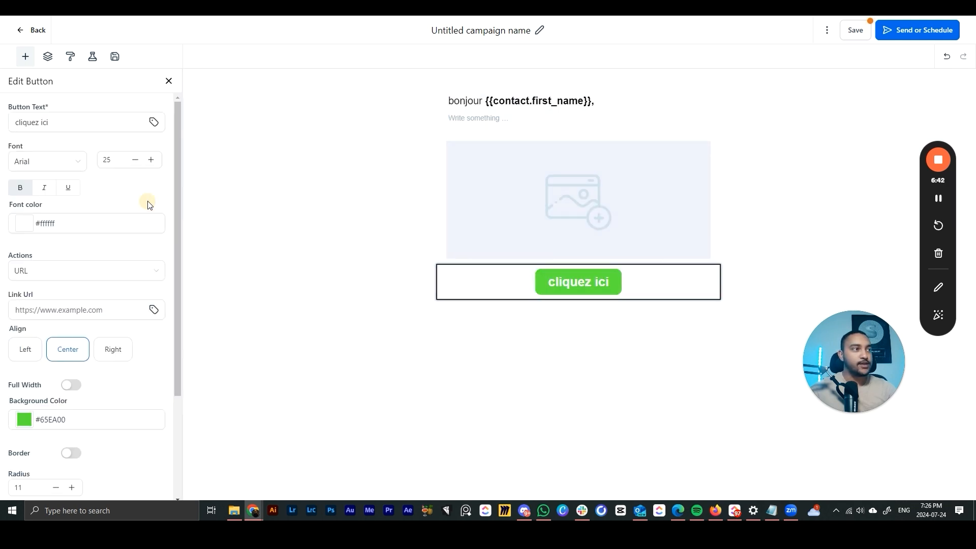
click(48, 273)
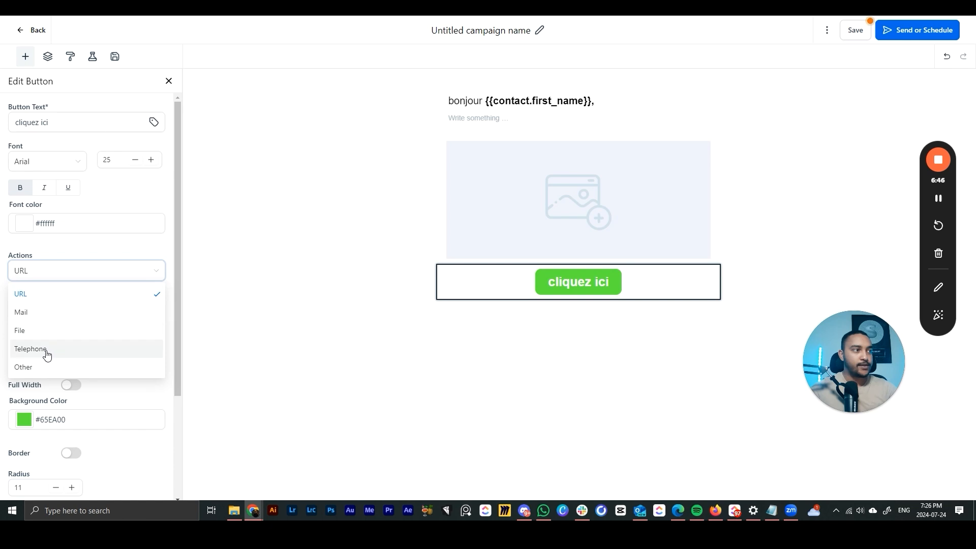
click(35, 331)
click(64, 277)
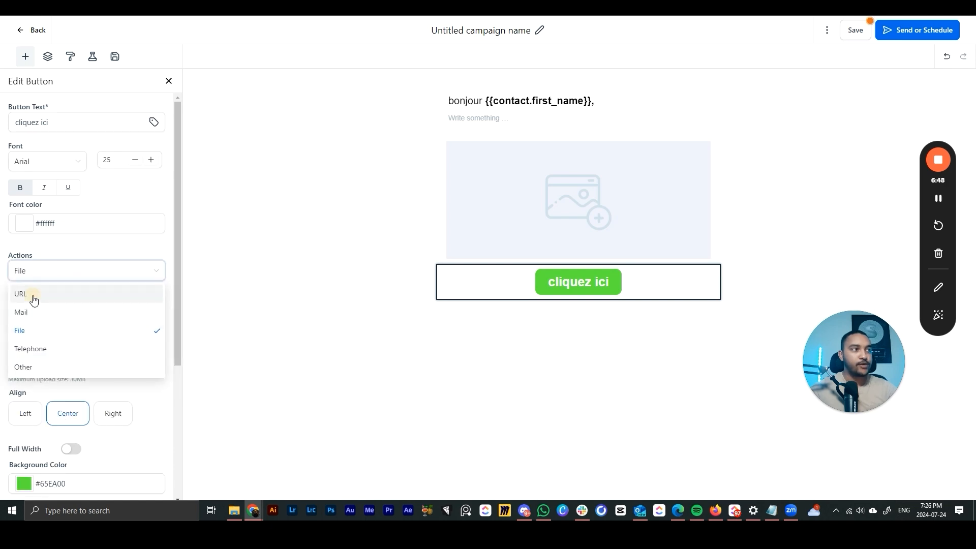
click(34, 300)
click(52, 311)
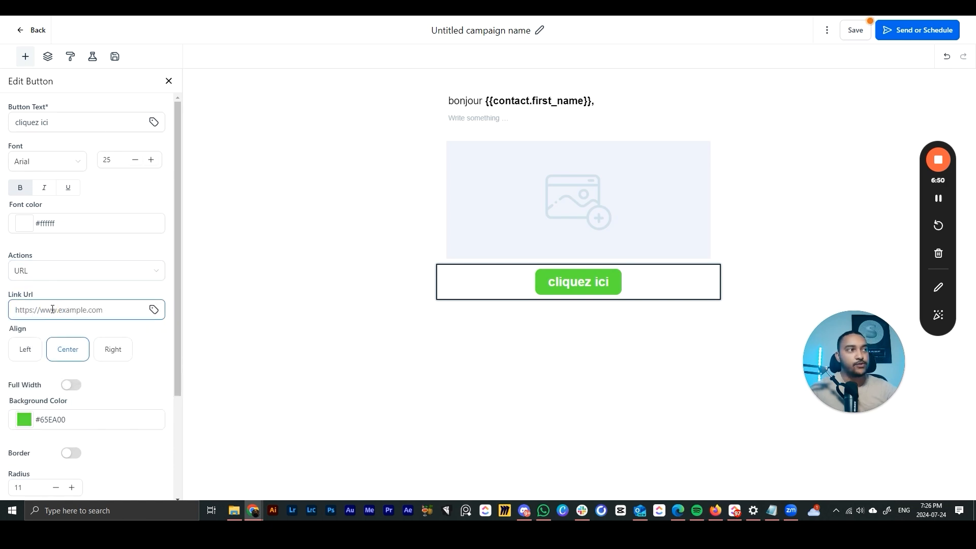
scroll(77, 331, down, 3)
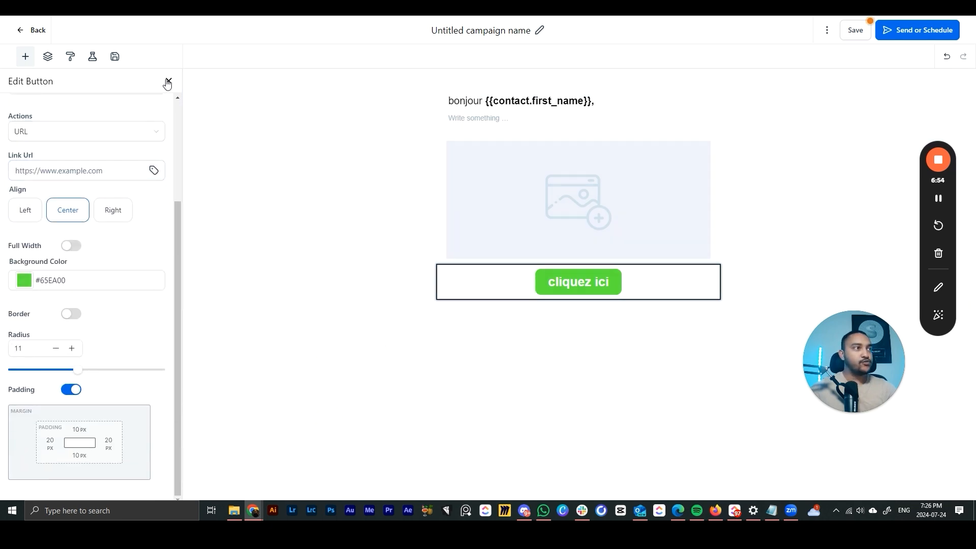
click(168, 81)
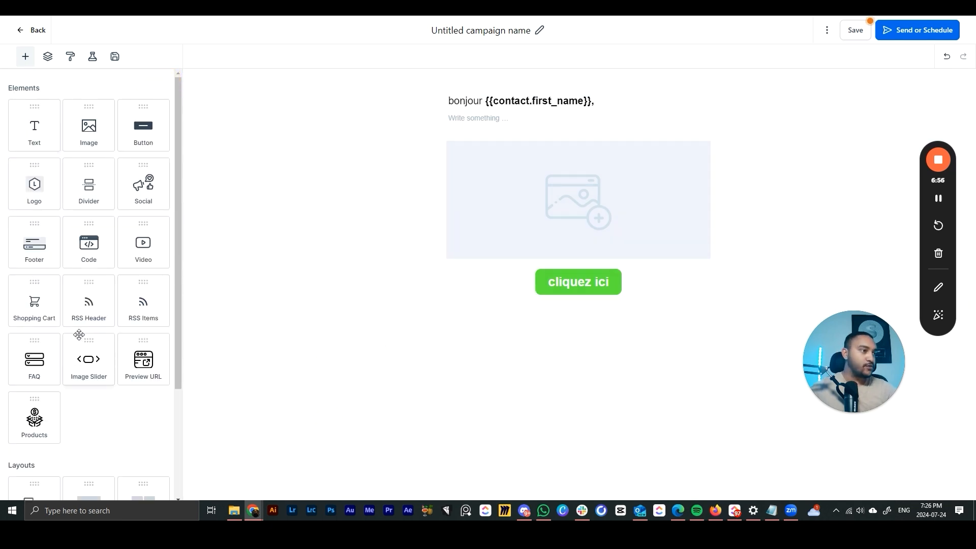
scroll(87, 326, down, 3)
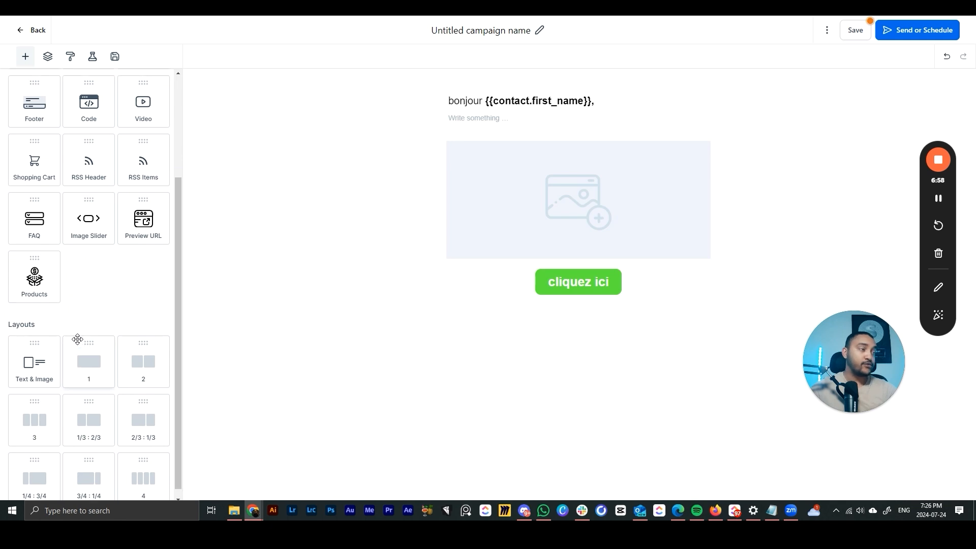
- Retitle the campaign 'newsletter #1' and proceed to its Send or Schedule page
scroll(78, 336, up, 3)
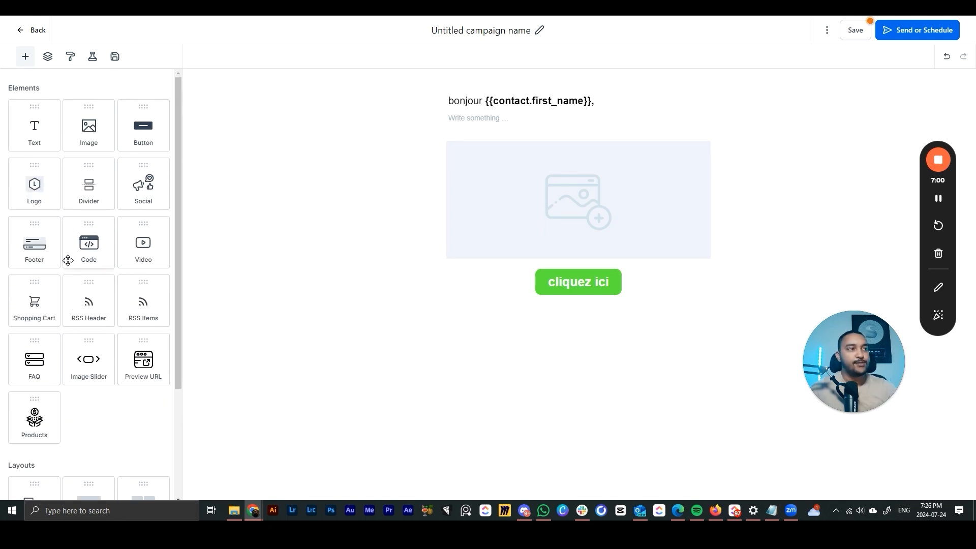
mouse_move(478, 304)
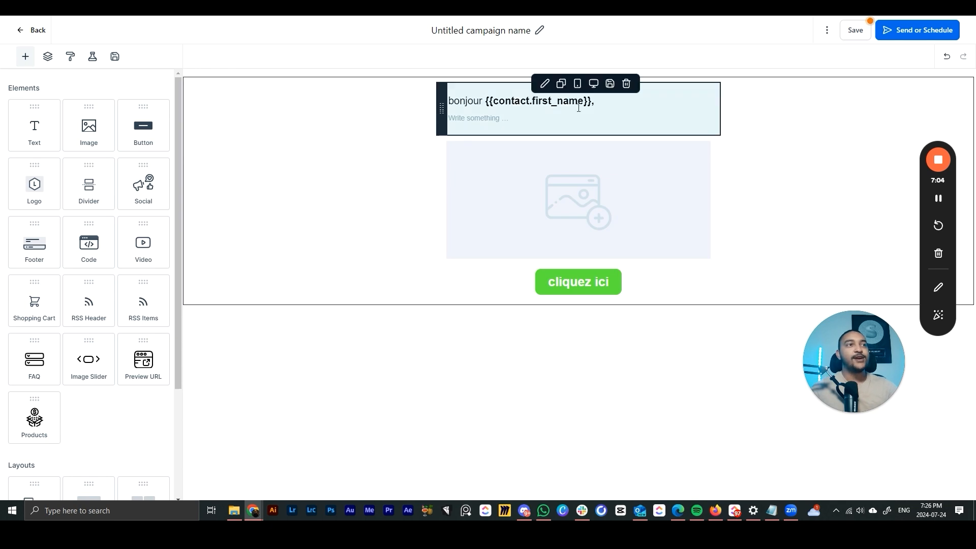
click(504, 30)
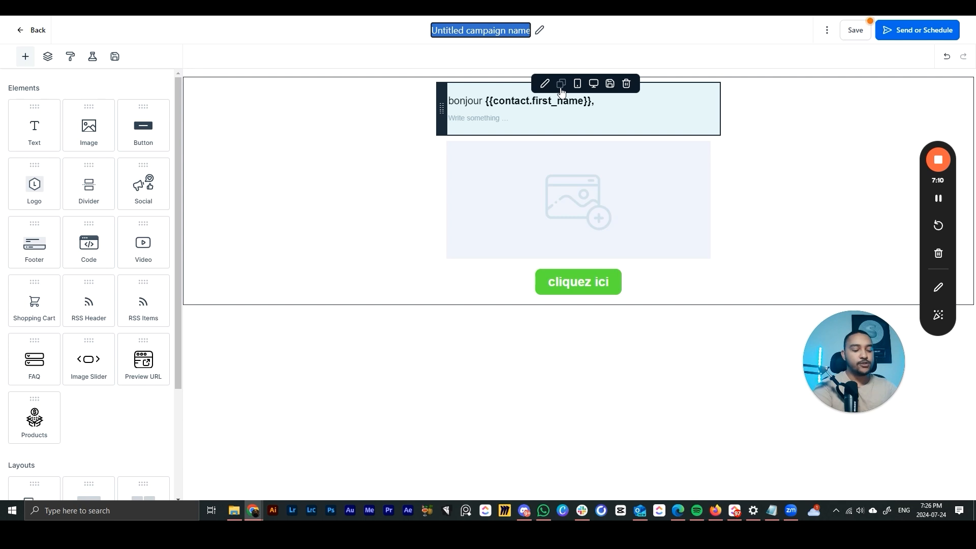
text(news)
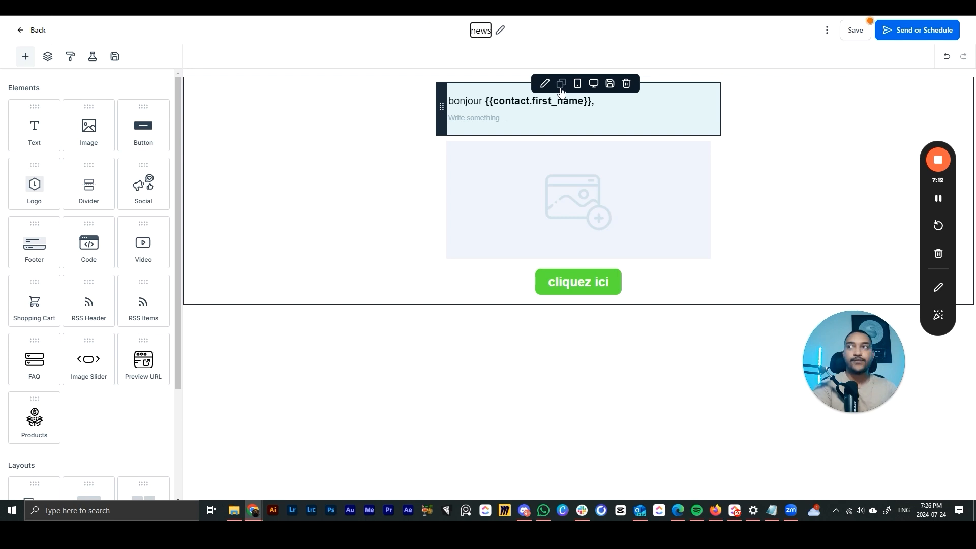
text(letter #)
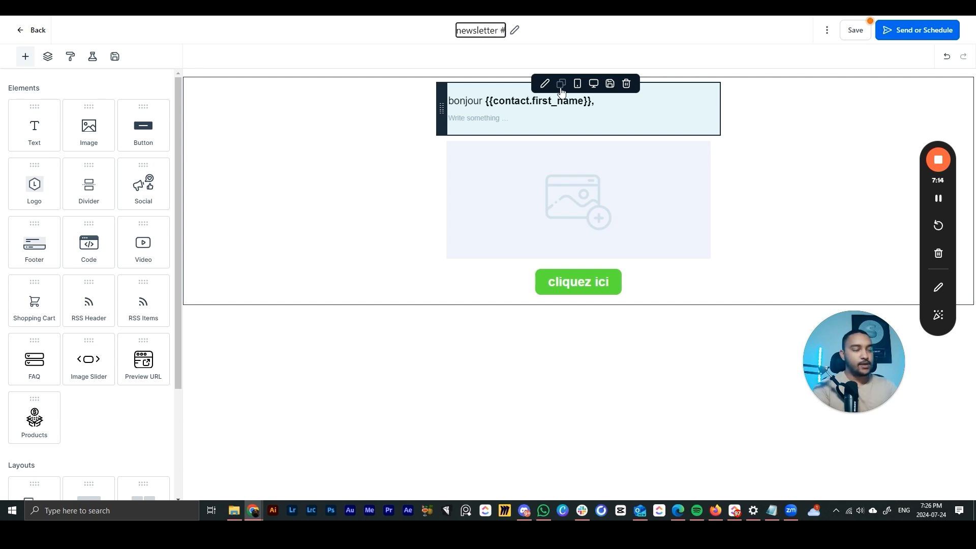
text(1)
click(329, 197)
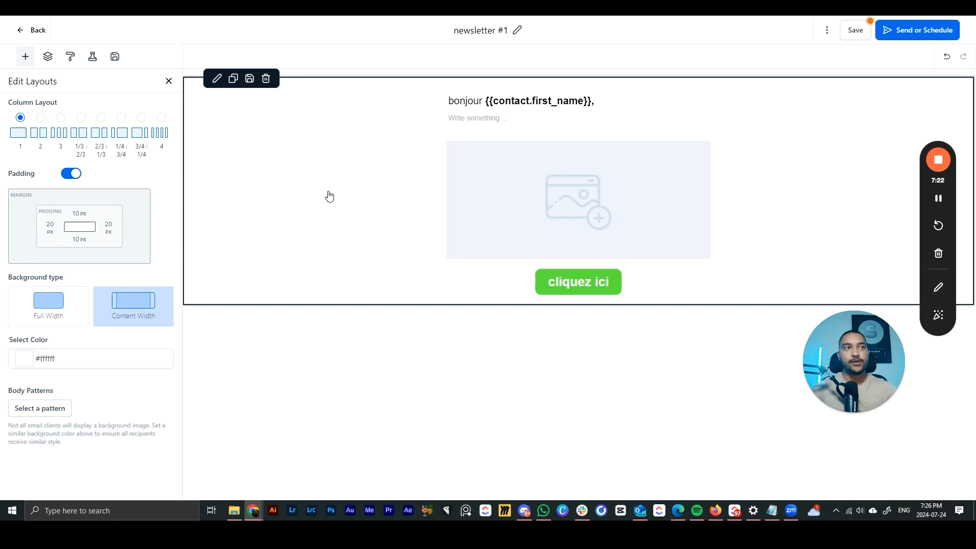
click(930, 36)
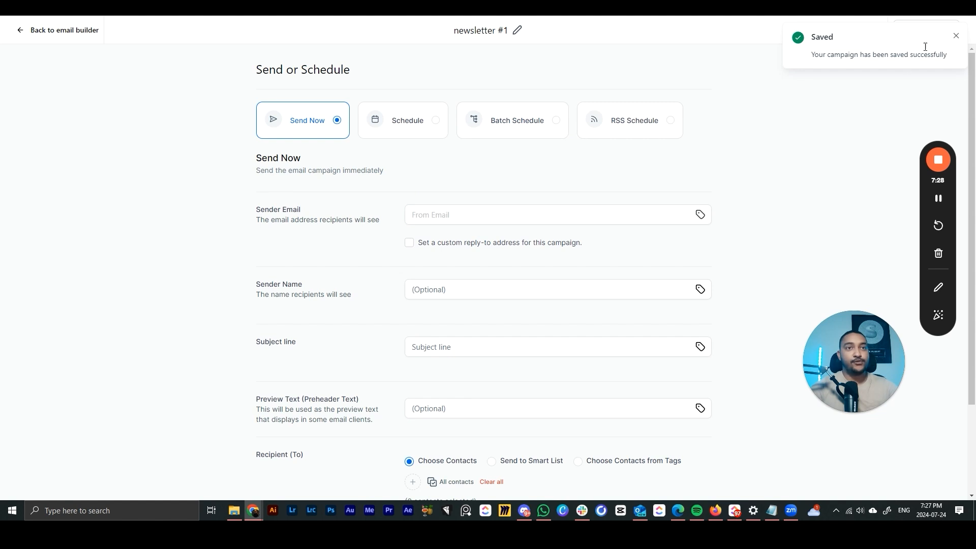
- Schedule the newsletter for July 26 at 10:00 AM, then switch to Batch Schedule
click(956, 35)
drag(831, 351, 780, 181)
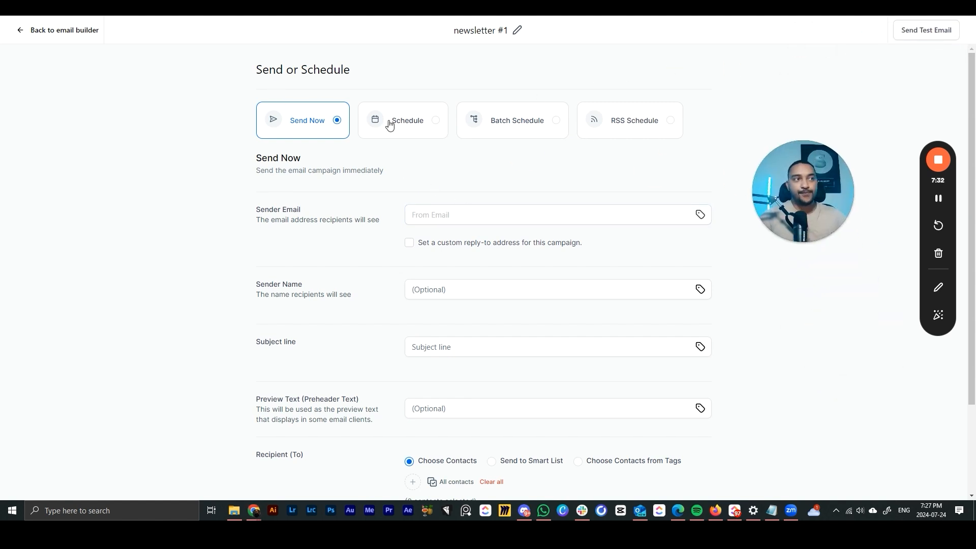
click(426, 128)
click(414, 216)
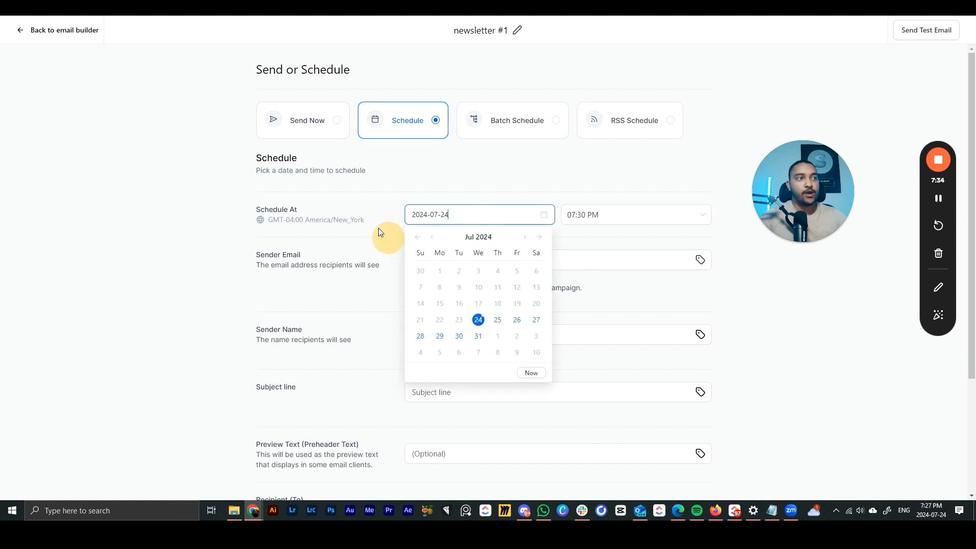
drag(305, 220, 364, 218)
click(460, 213)
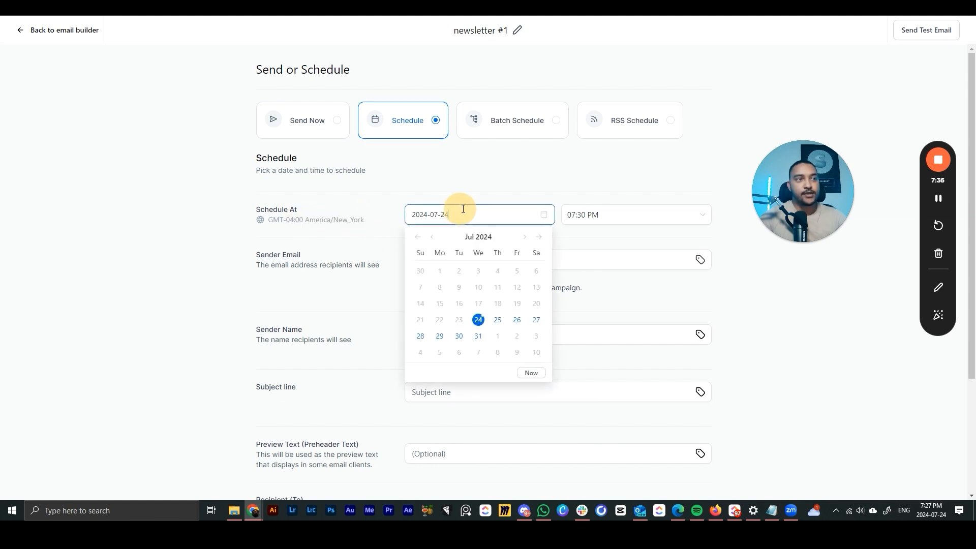
click(518, 320)
click(592, 213)
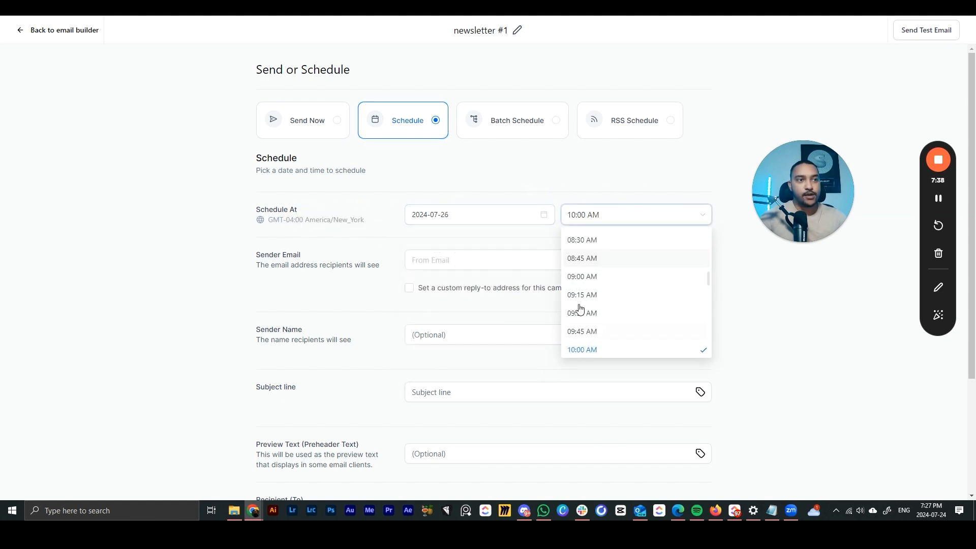
click(464, 168)
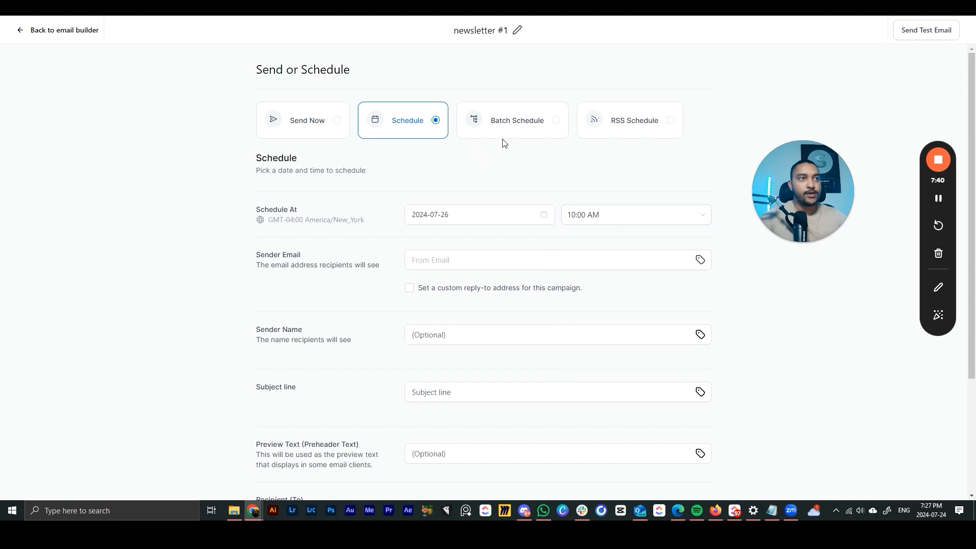
click(525, 123)
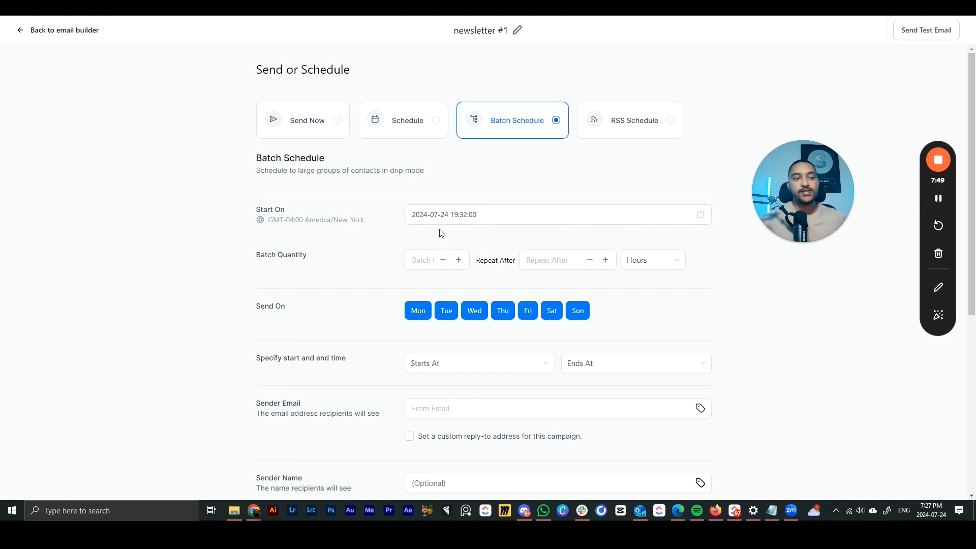
- Set Batch Quantity to 2000 and Repeat After to 2 hours
click(434, 254)
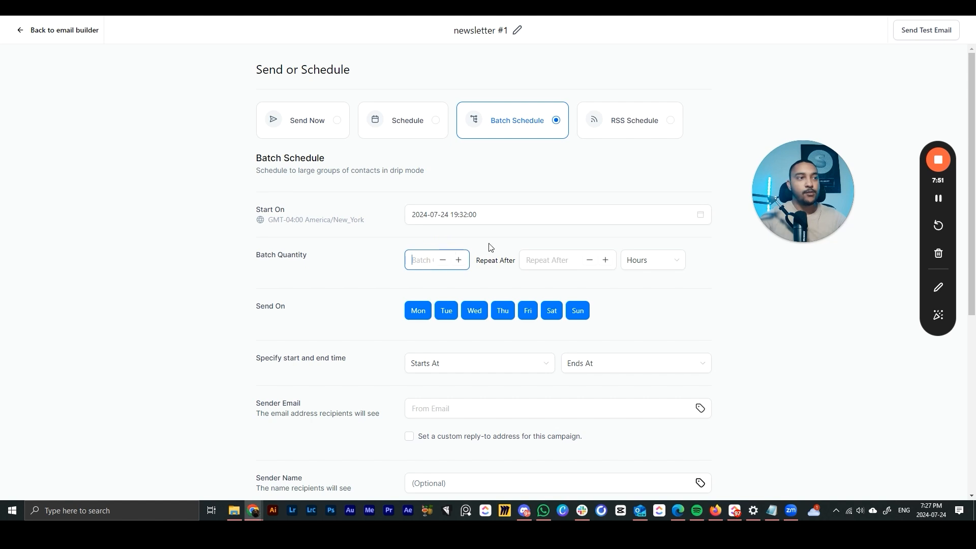
text(2000)
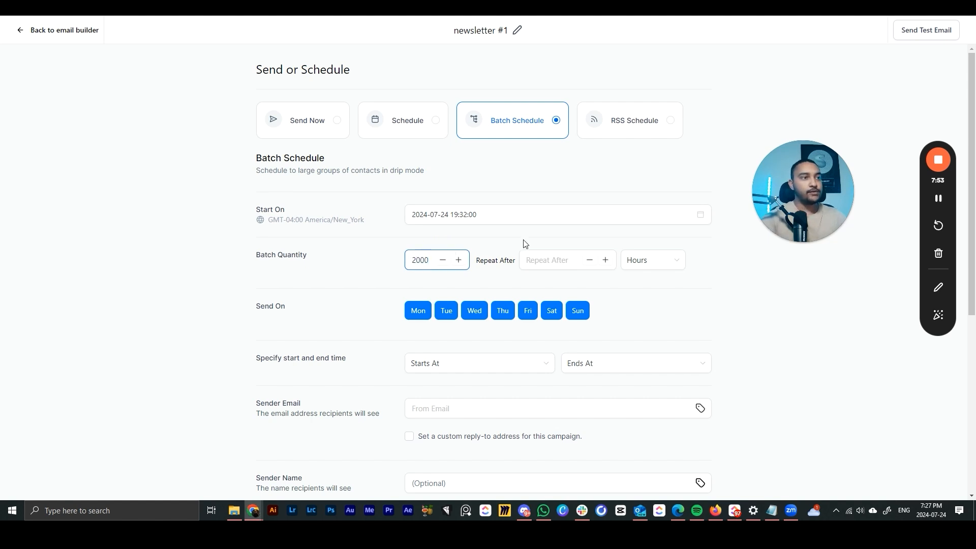
click(554, 260)
text(2)
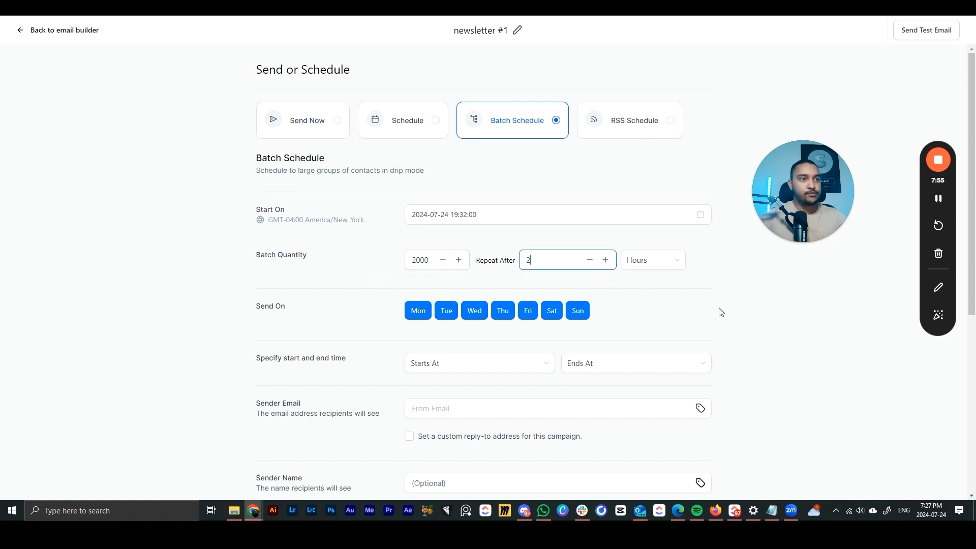
click(721, 312)
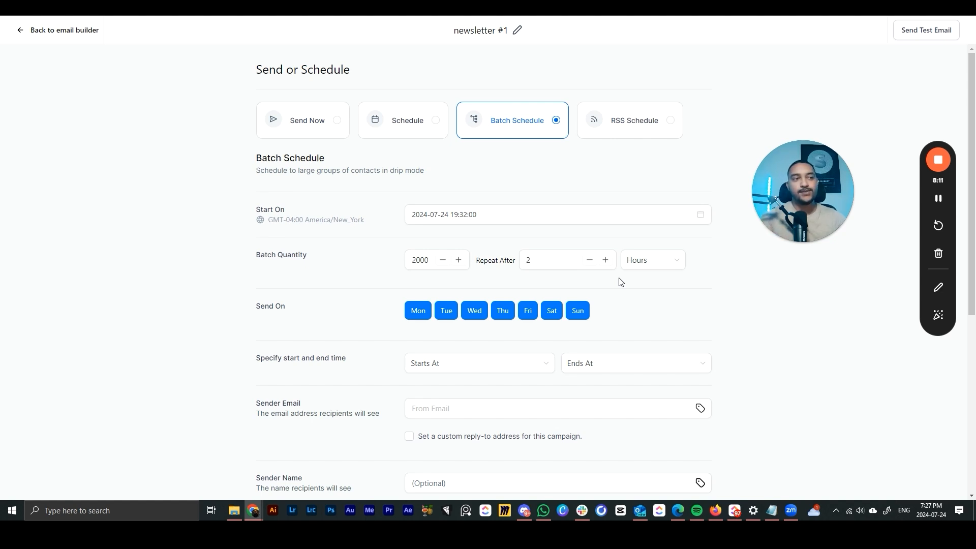
- Toggle Monday and Thursday off and back on, keeping all seven sending days
click(414, 314)
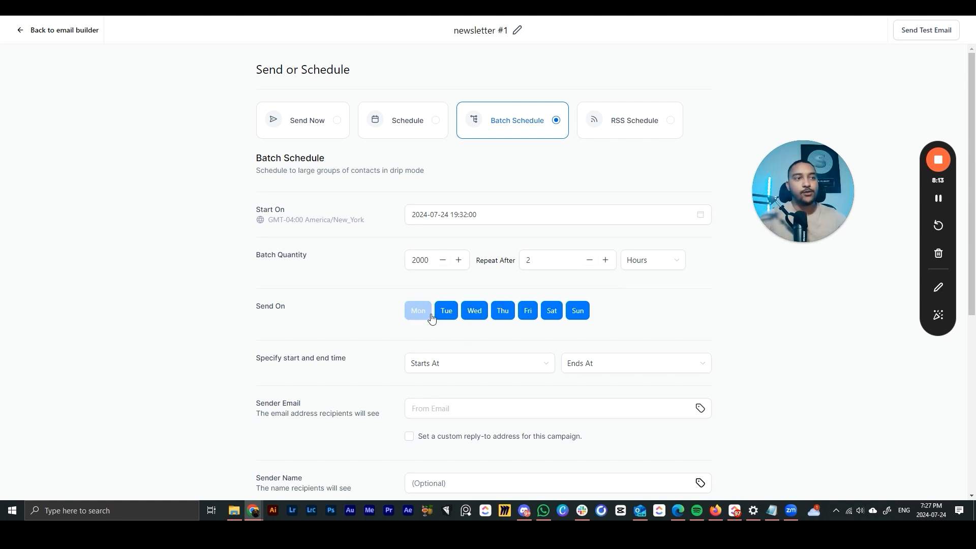
click(418, 313)
click(503, 315)
click(502, 314)
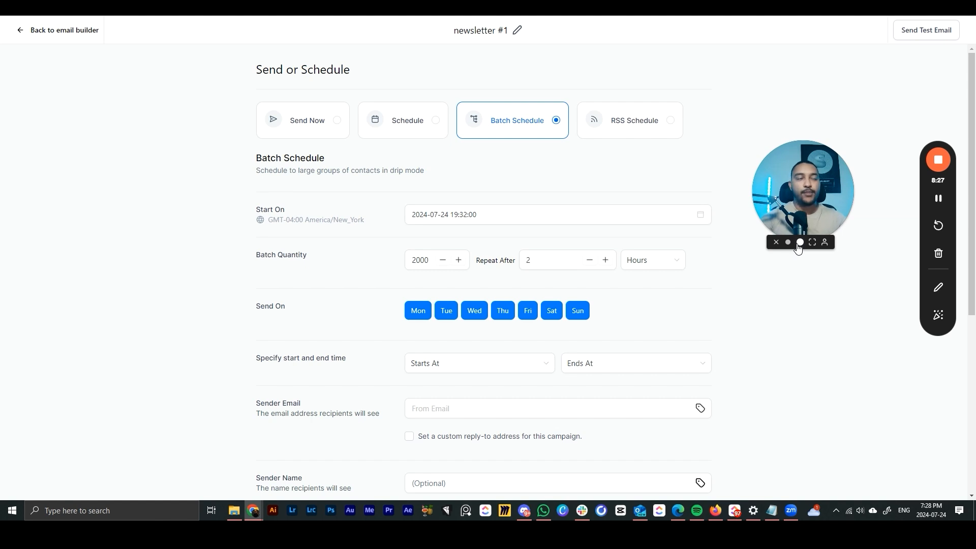
- Return to the Schedule option after briefly selecting Send Now
click(422, 133)
click(300, 134)
click(416, 138)
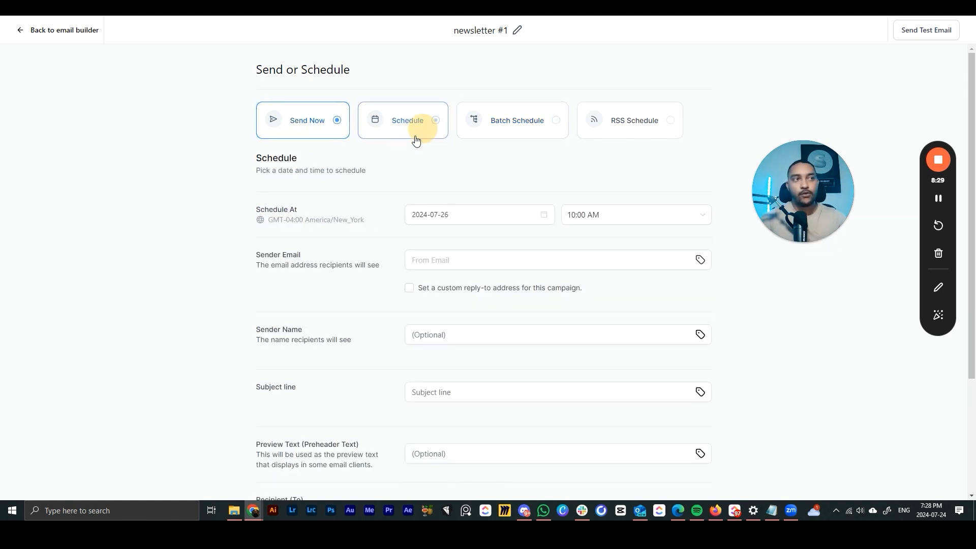
- Enter the sender email address and add the missing 'o' in its domain so it verifies
click(468, 255)
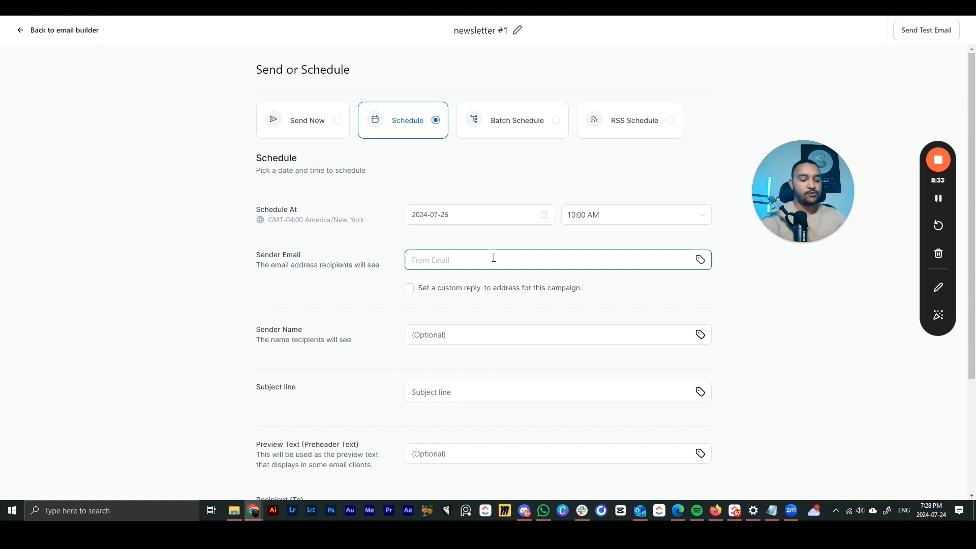
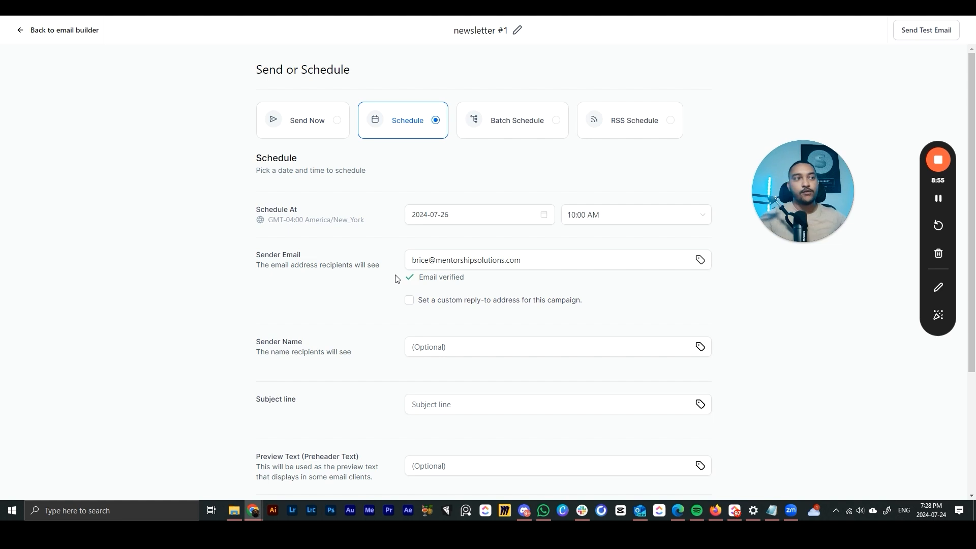
drag(470, 279, 414, 279)
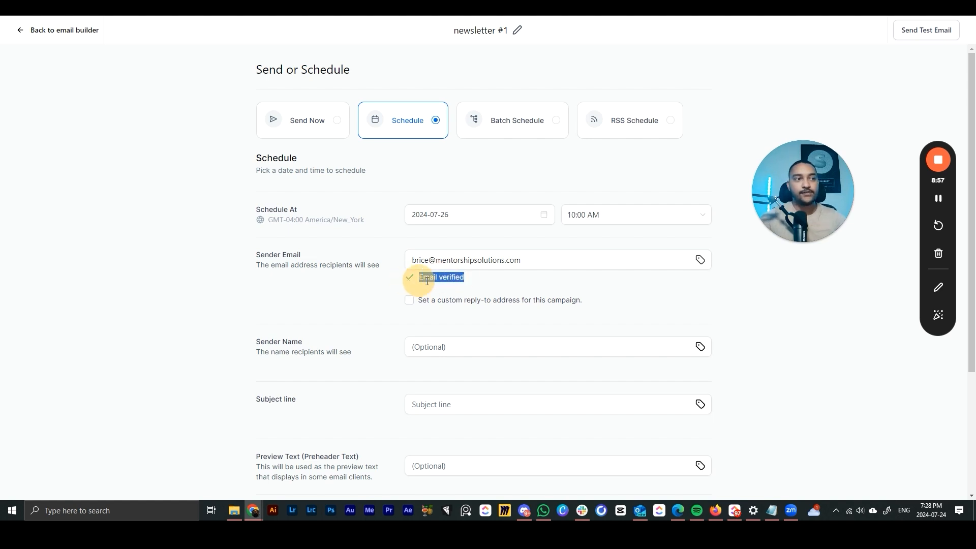
click(507, 262)
key(BackSpace)
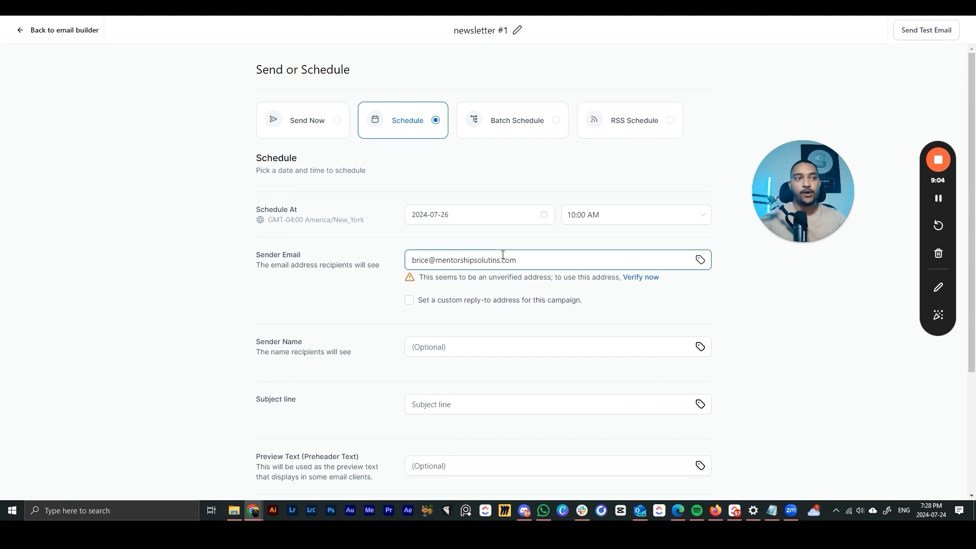
click(431, 281)
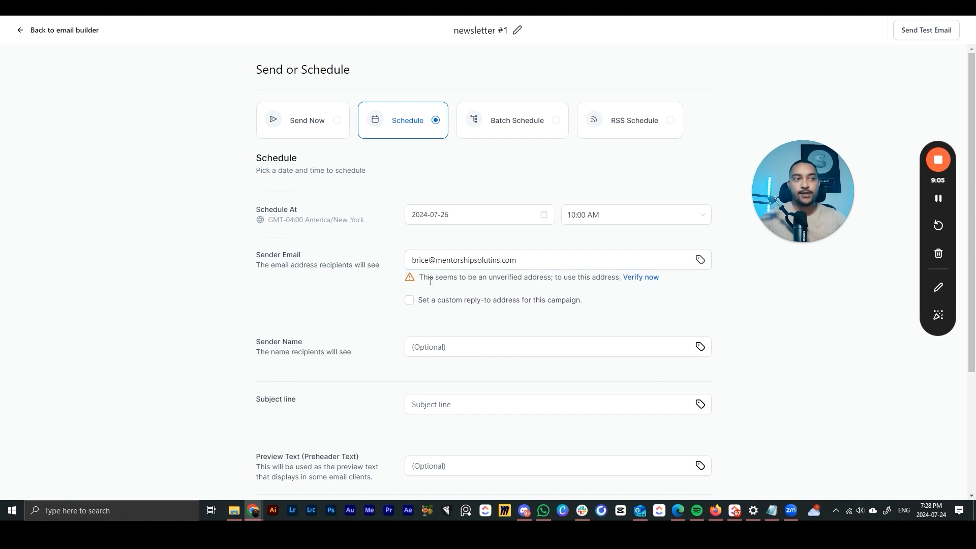
click(491, 261)
text(o)
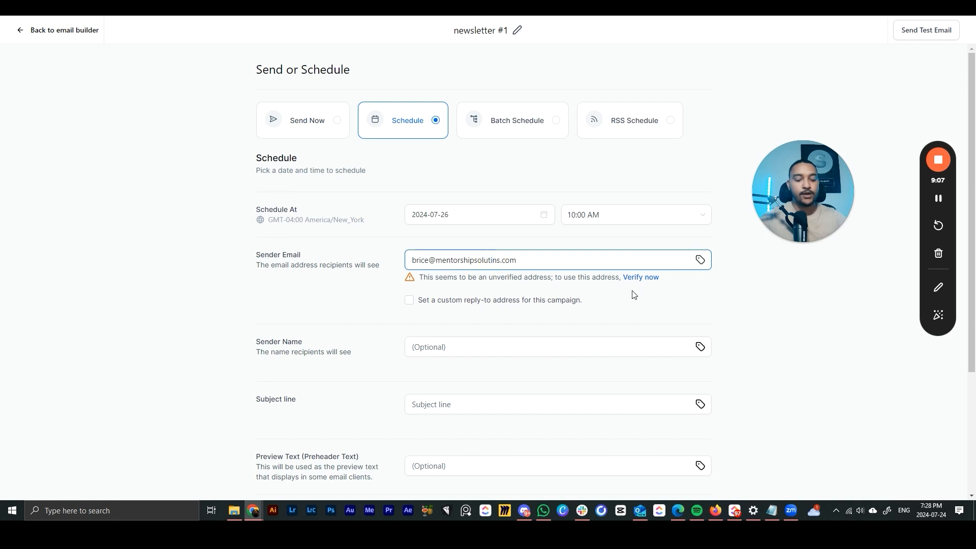
click(792, 313)
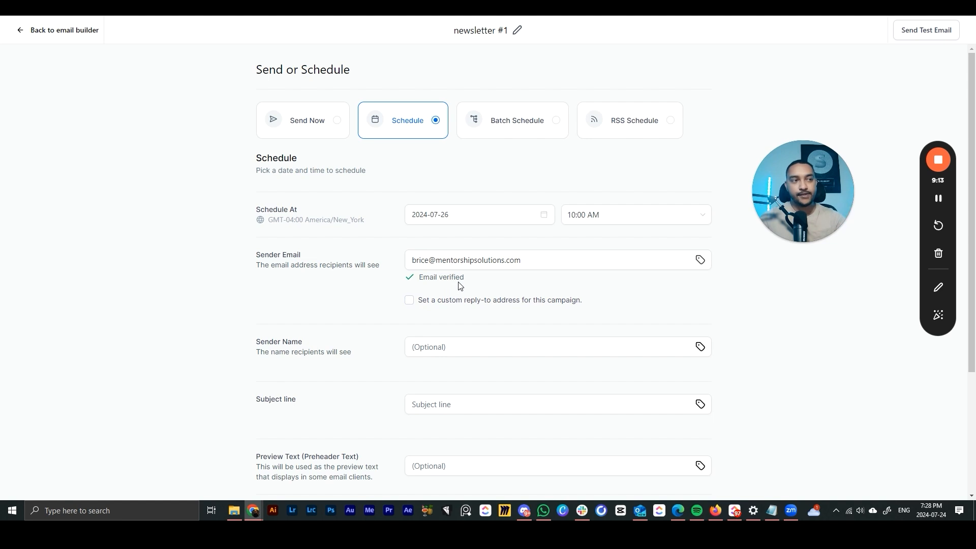
scroll(459, 286, down, 2)
- Fill in the sender's name in the Sender Name field
click(448, 247)
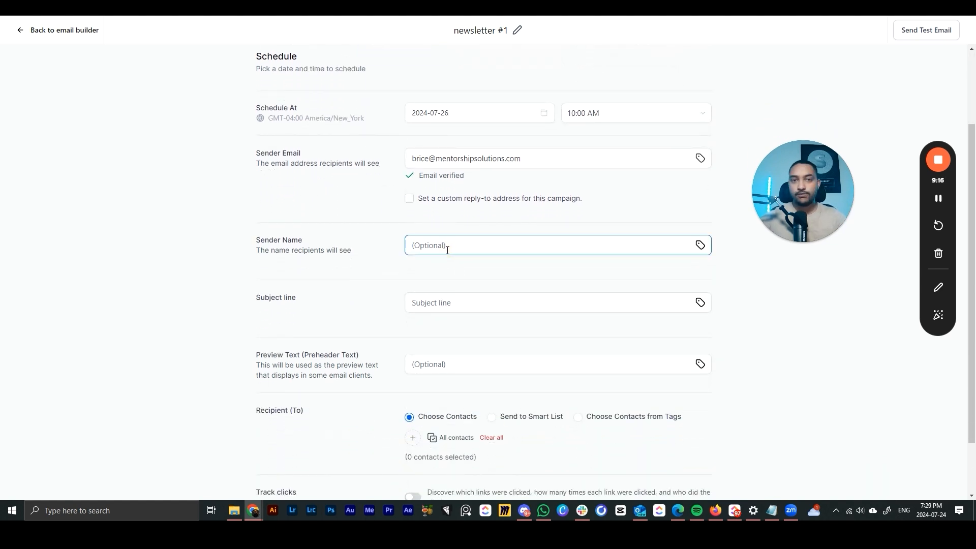
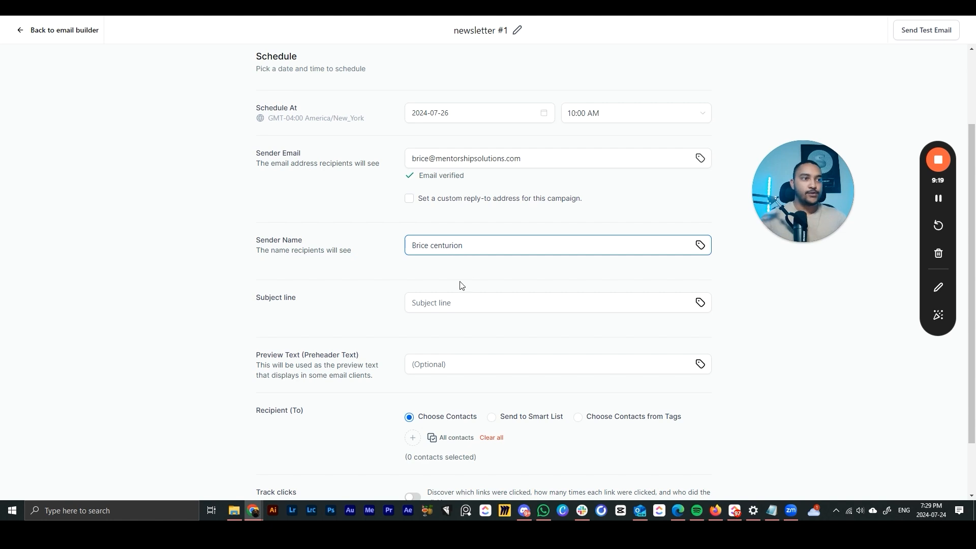
click(452, 298)
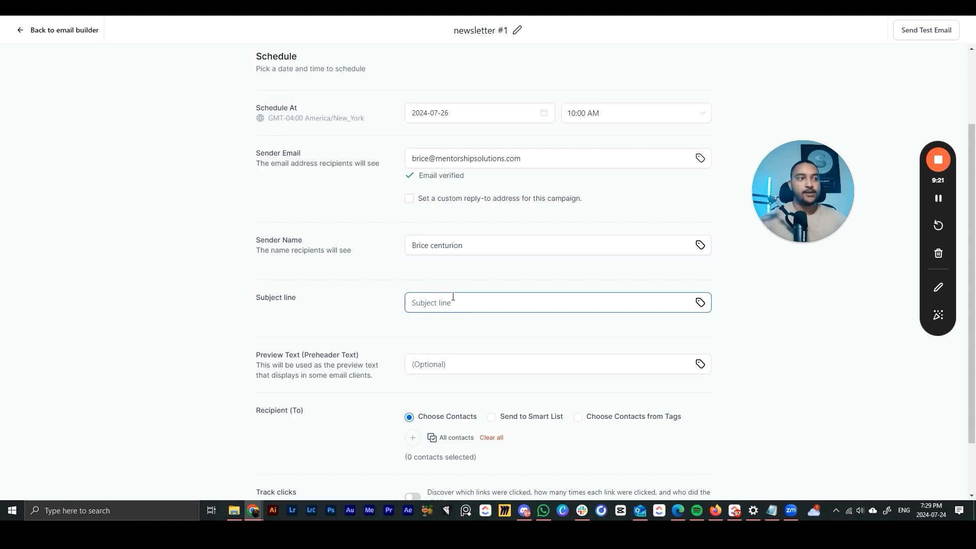
scroll(433, 342, down, 1)
click(495, 298)
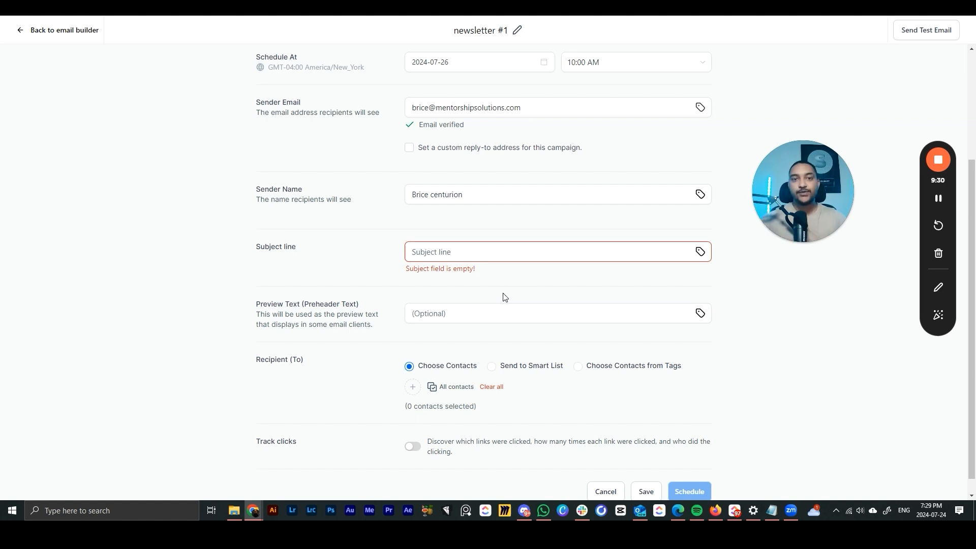
scroll(502, 300, down, 1)
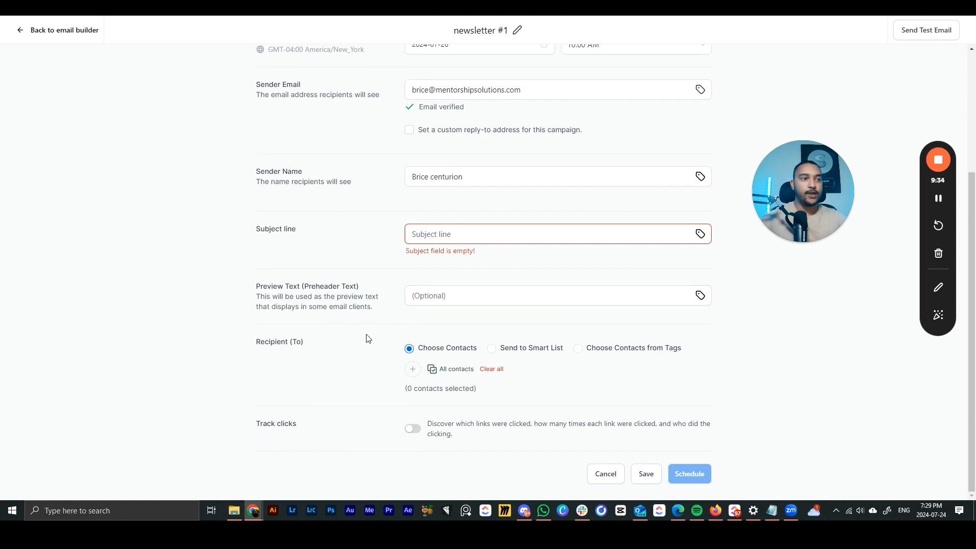
- Switch recipients to Choose Contacts from Tags and turn on Track clicks
click(412, 368)
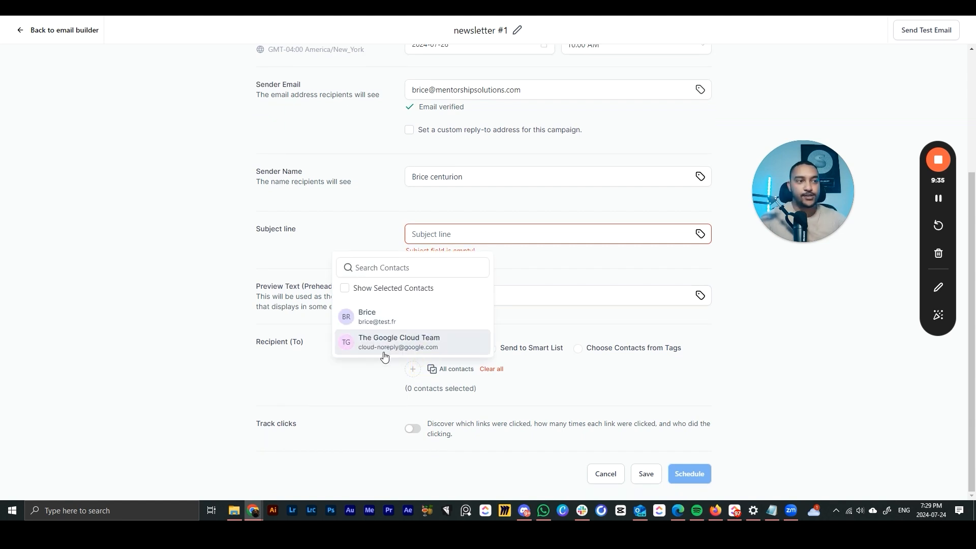
click(397, 381)
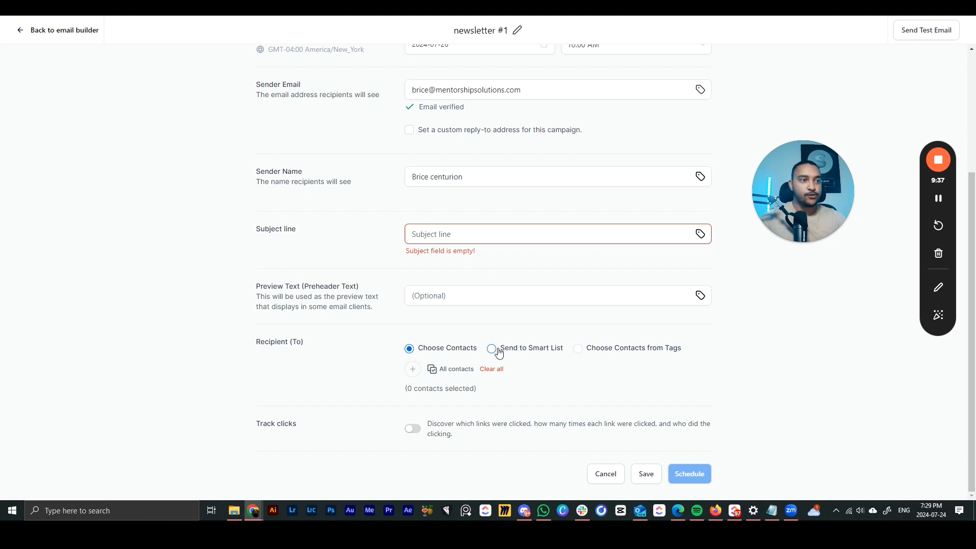
click(578, 349)
click(412, 368)
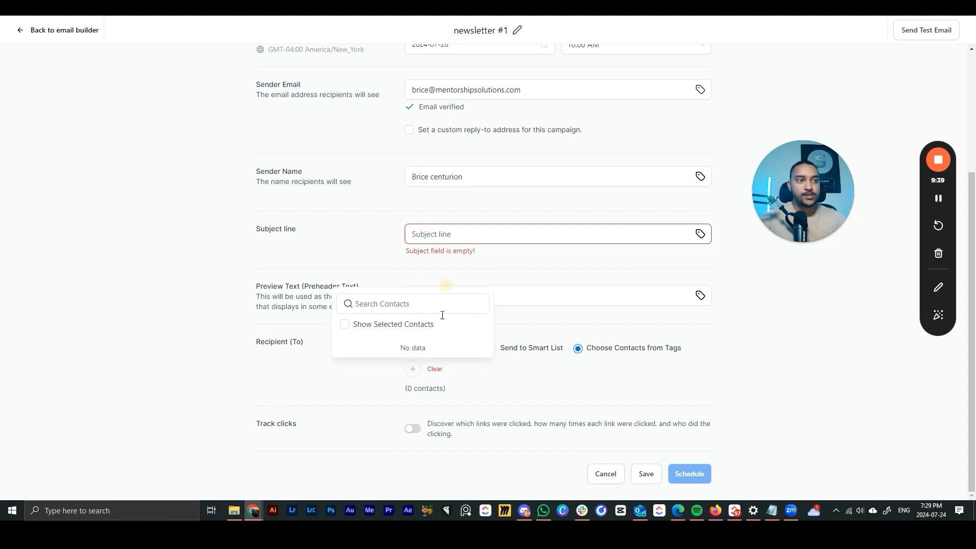
click(382, 385)
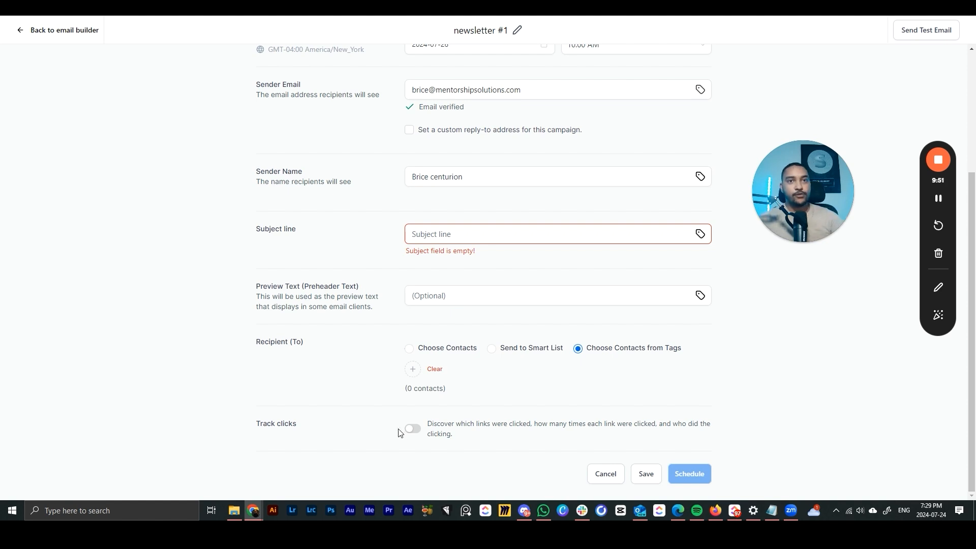
click(414, 430)
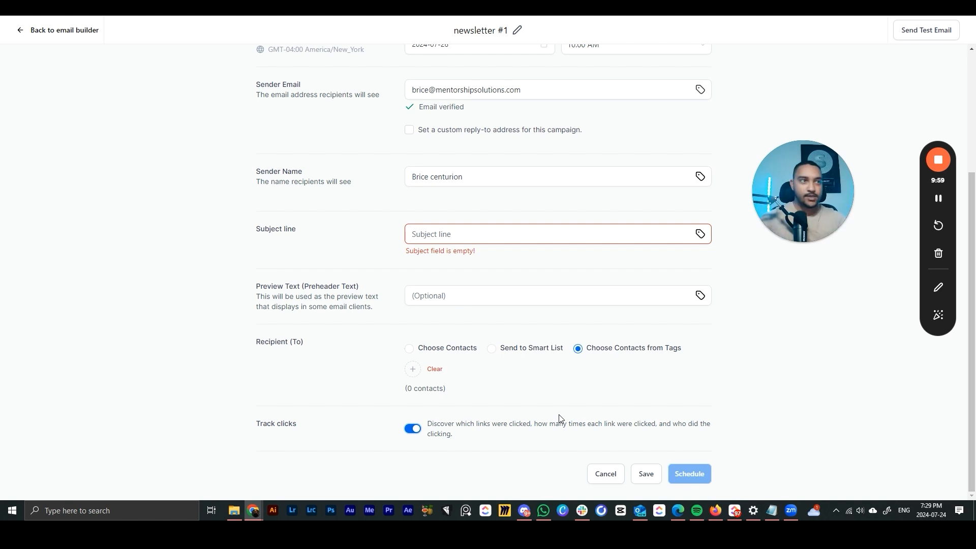
- Set the subject line to 'test' and choose one individual contact as recipient
click(438, 234)
text(test)
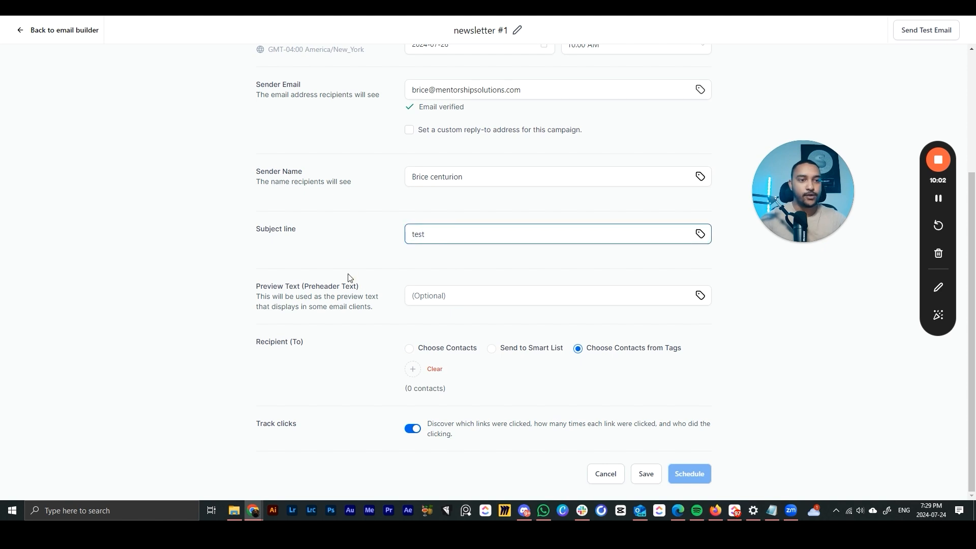
click(499, 292)
scroll(462, 235, up, 3)
scroll(499, 277, down, 3)
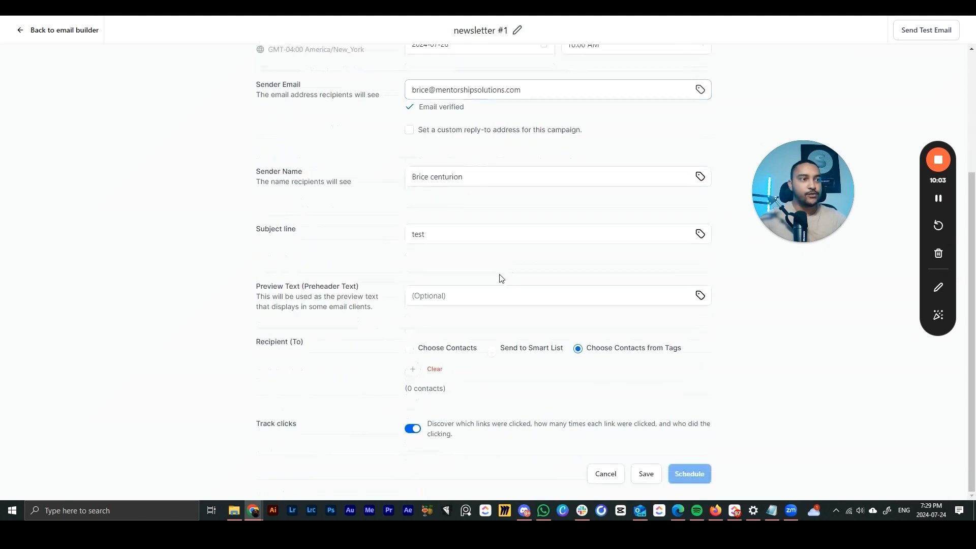
click(473, 297)
click(422, 348)
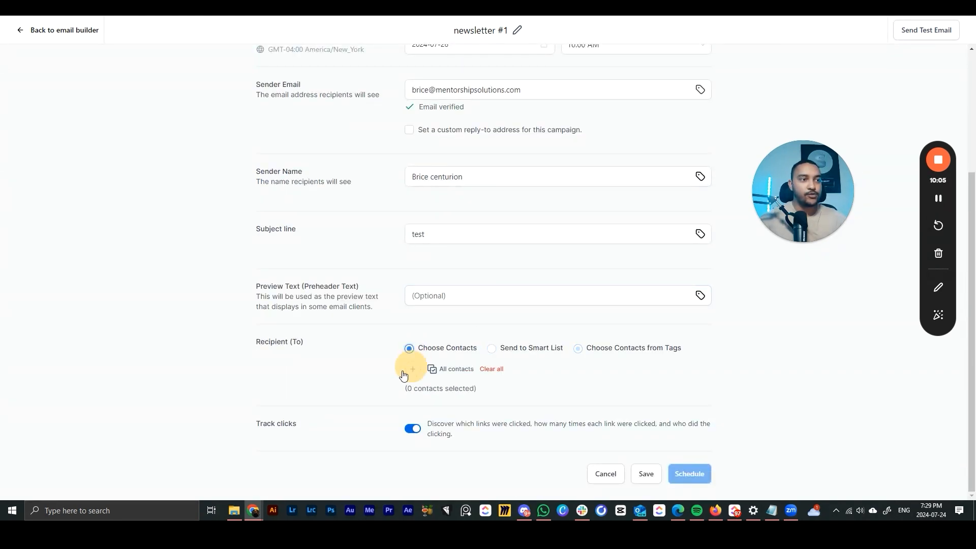
click(413, 369)
click(366, 314)
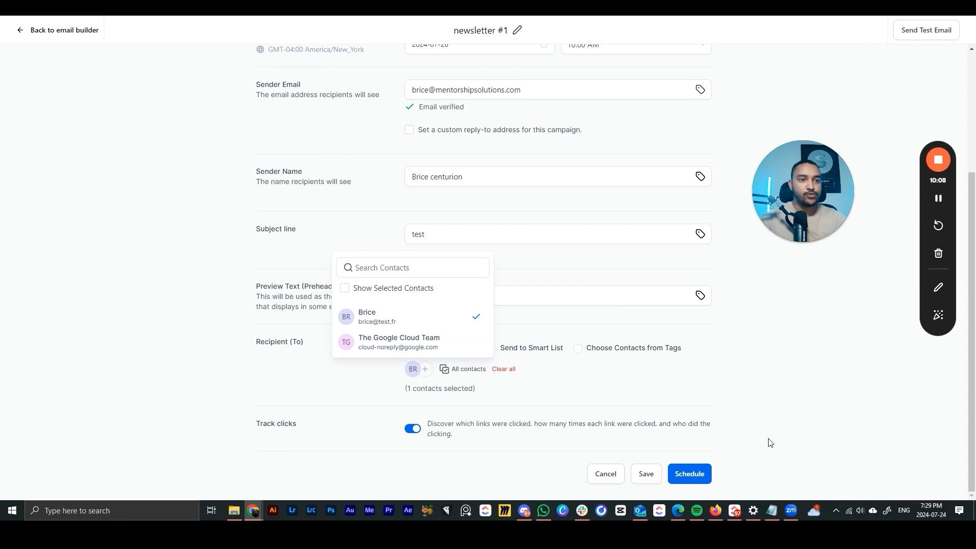
click(696, 480)
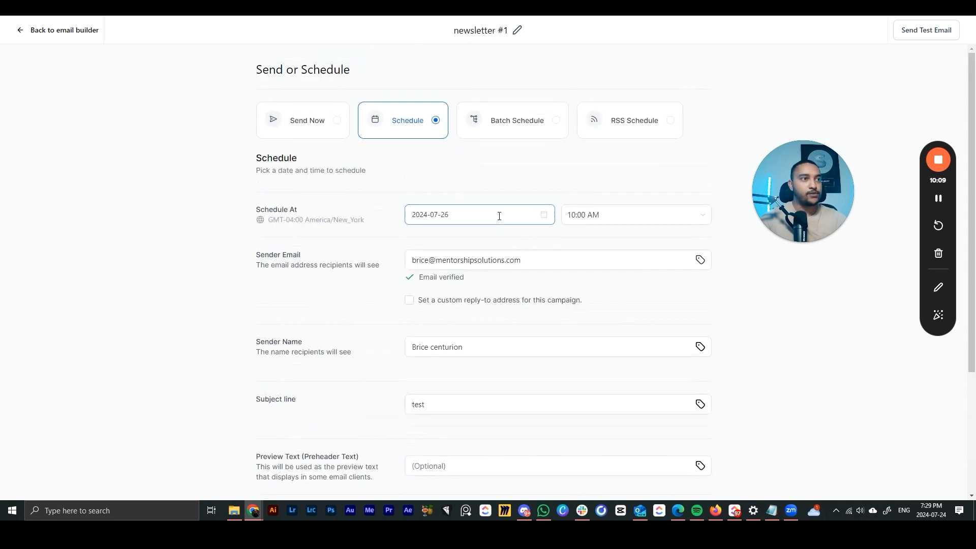
- Set the send date to July 27 and schedule the newsletter
click(538, 218)
click(538, 327)
scroll(676, 387, down, 3)
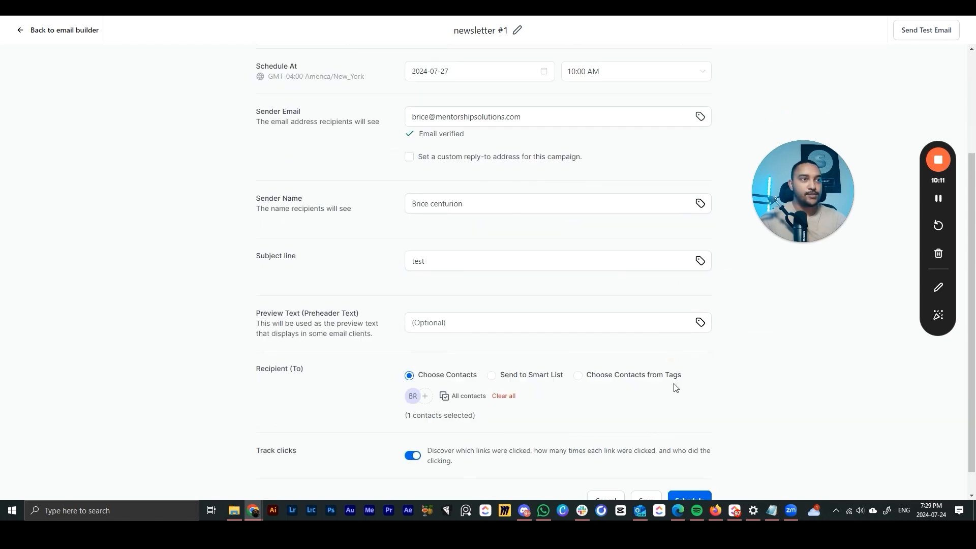
click(691, 478)
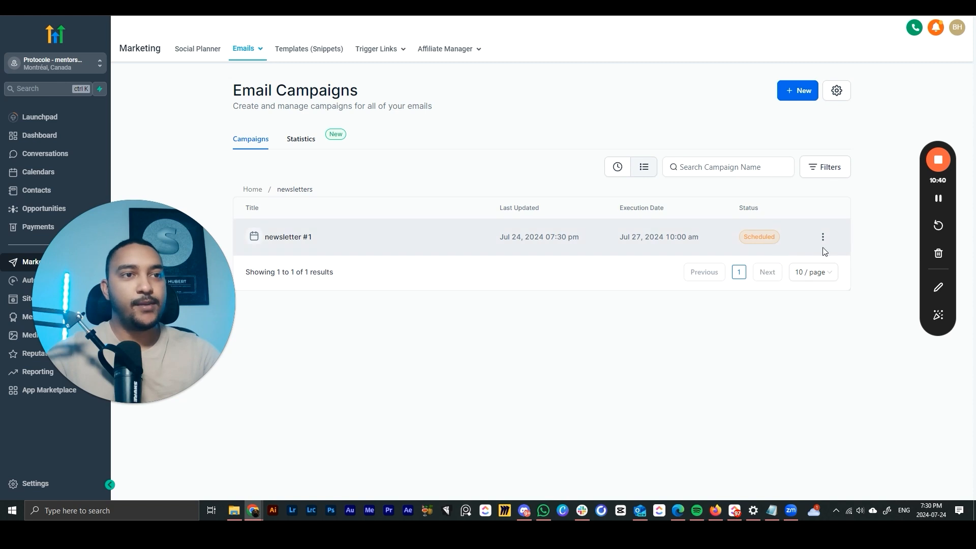
- Open Statistics from the newsletter #1 row's three-dot menu
click(823, 238)
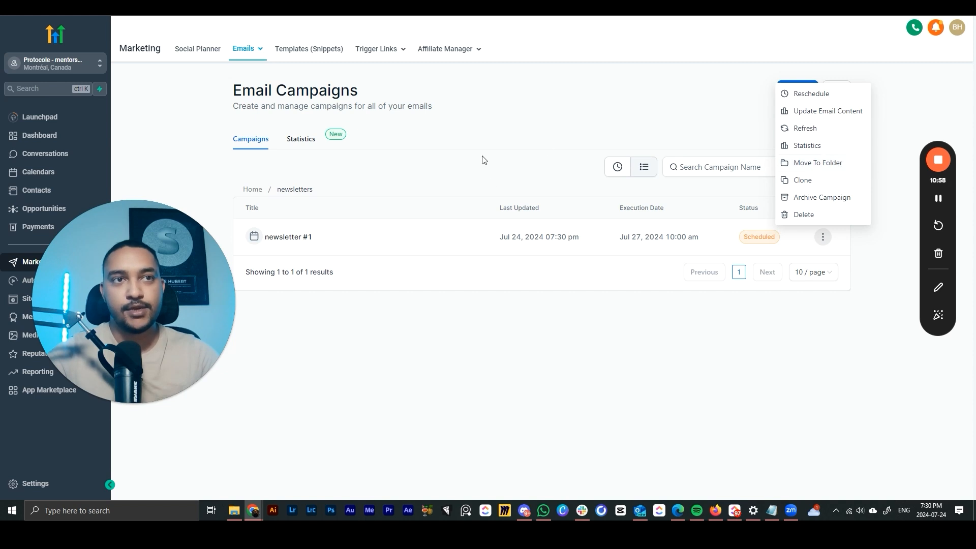
click(800, 148)
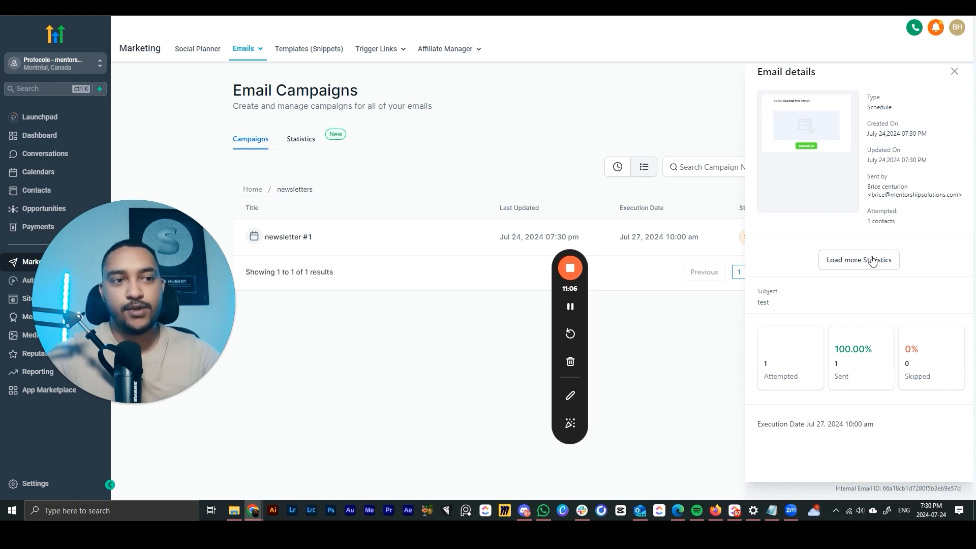
- Open the full campaign statistics and narrow the date range to Jul 19–Jul 24
click(844, 262)
drag(586, 304, 906, 282)
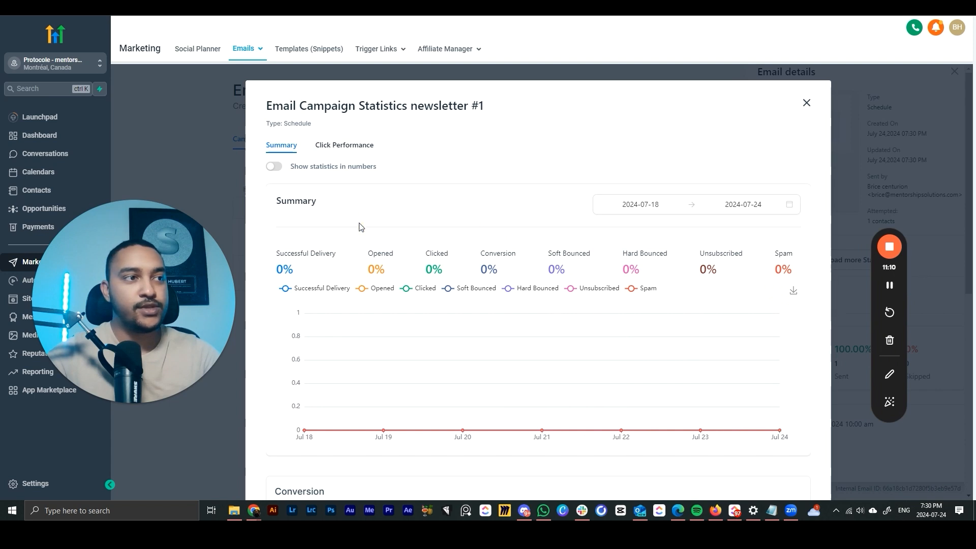
scroll(397, 305, down, 1)
scroll(305, 229, up, 1)
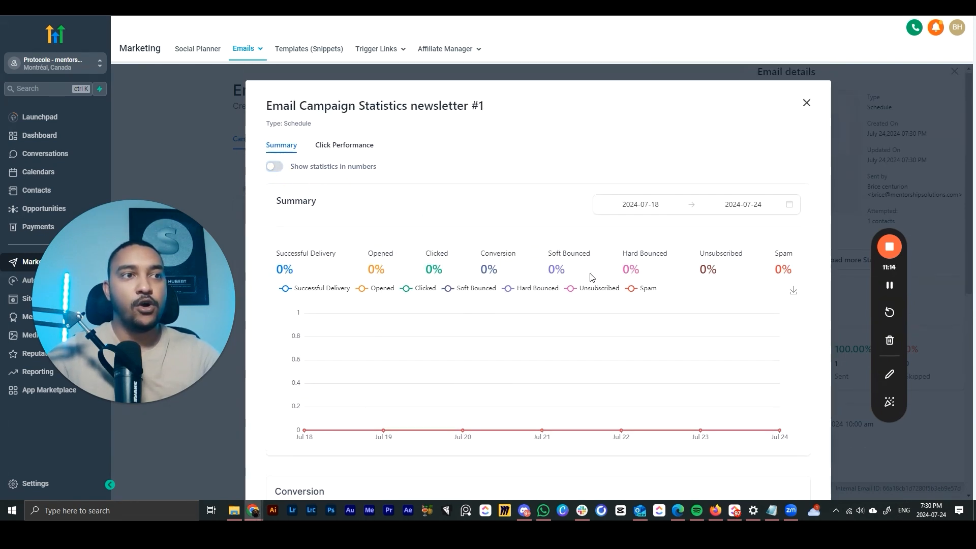
click(643, 205)
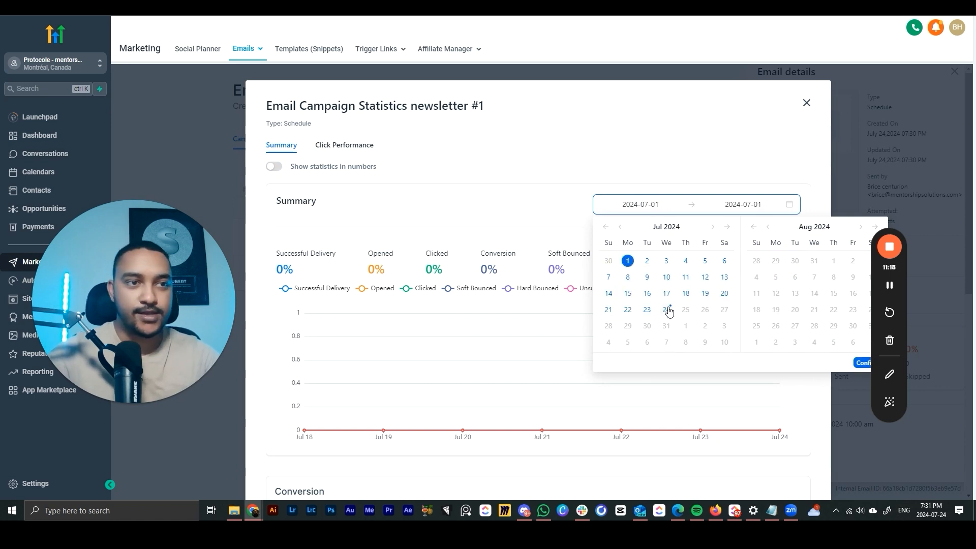
click(862, 362)
scroll(508, 299, down, 5)
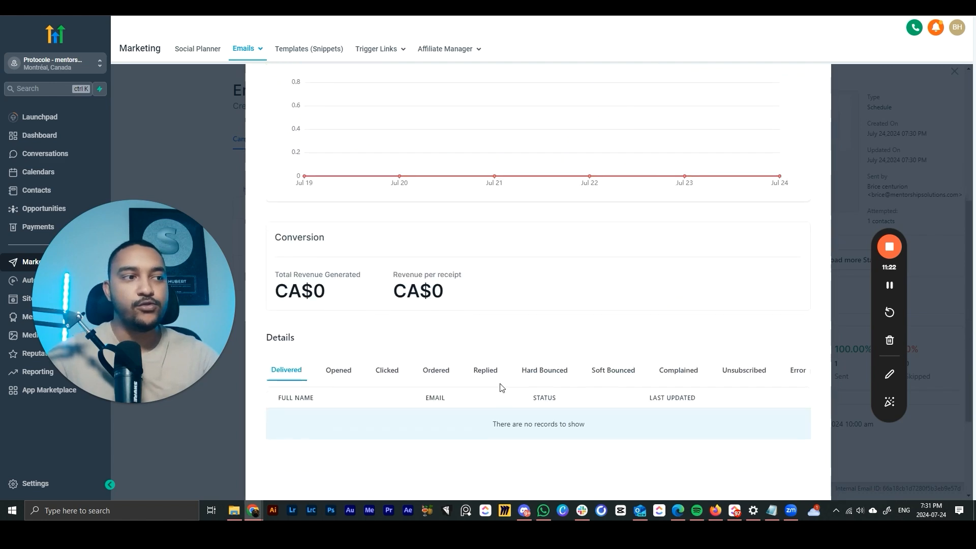
scroll(500, 388, down, 3)
scroll(342, 239, up, 2)
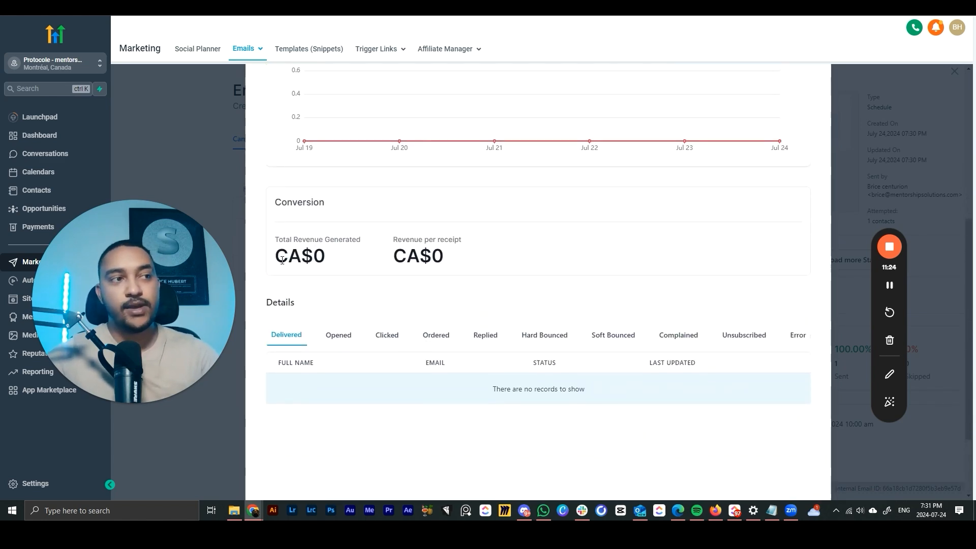
- Review the conversion revenue and soft-bounced recipients, then close the statistics and details panels
drag(282, 261, 497, 257)
click(497, 258)
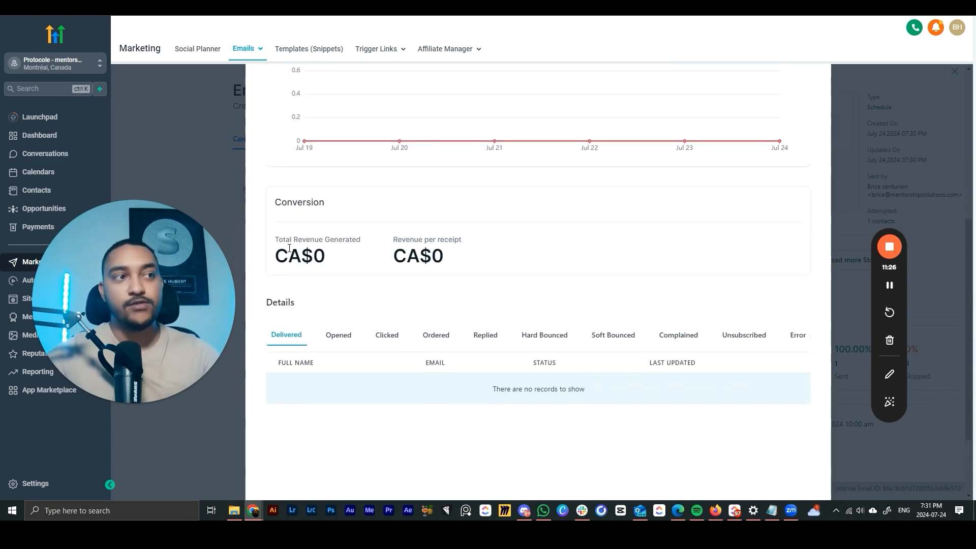
drag(276, 252, 532, 255)
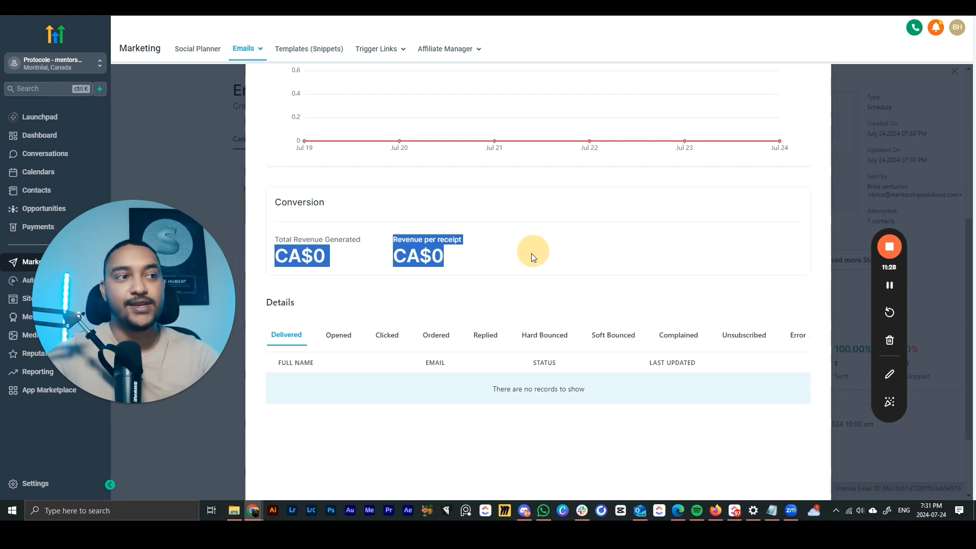
click(443, 304)
scroll(379, 320, down, 2)
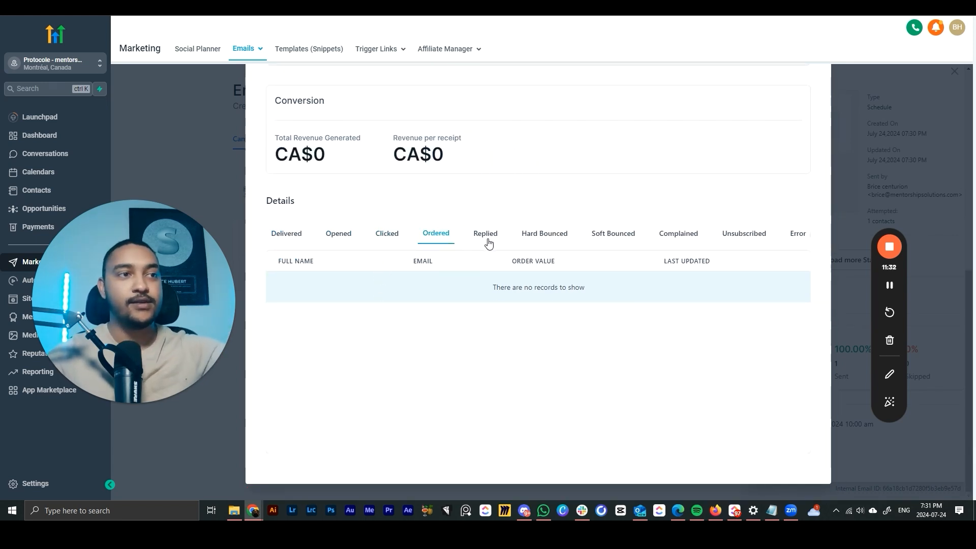
click(599, 232)
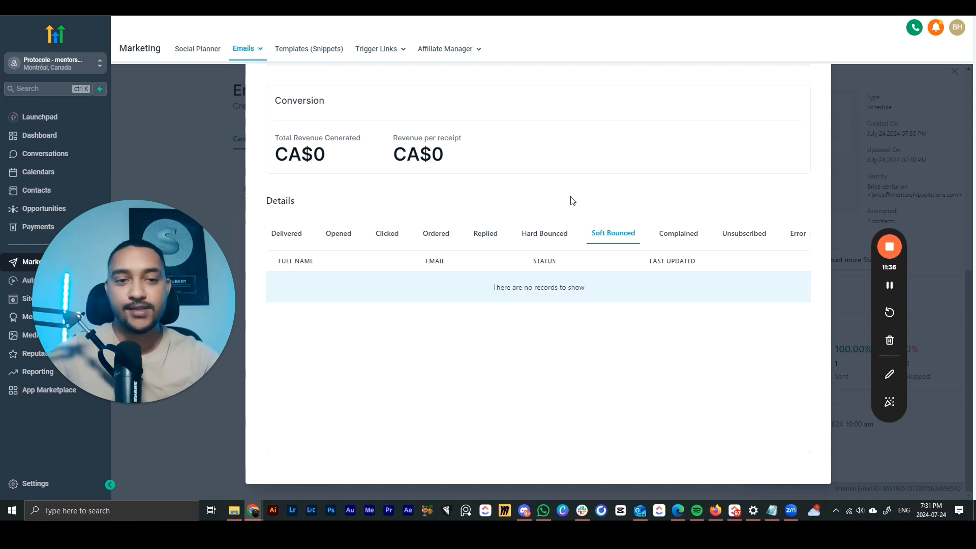
scroll(571, 200, up, 8)
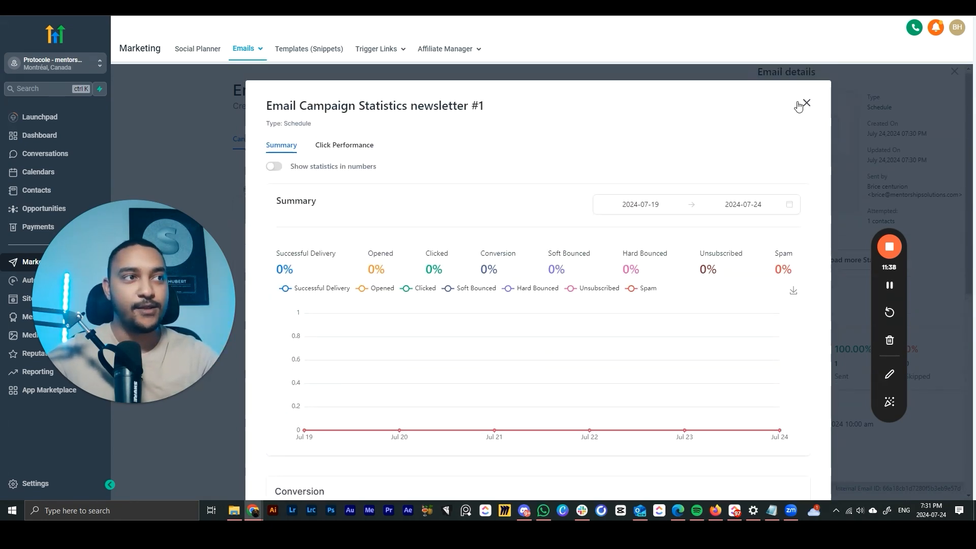
click(805, 104)
click(954, 72)
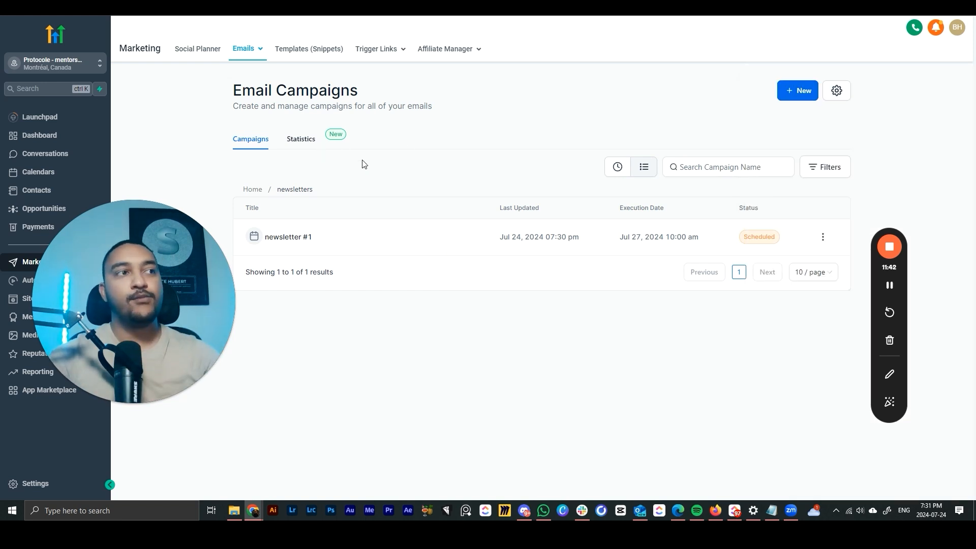
- Show overall email campaign statistics for the Jul 1–24 date range
click(304, 140)
drag(140, 307, 828, 174)
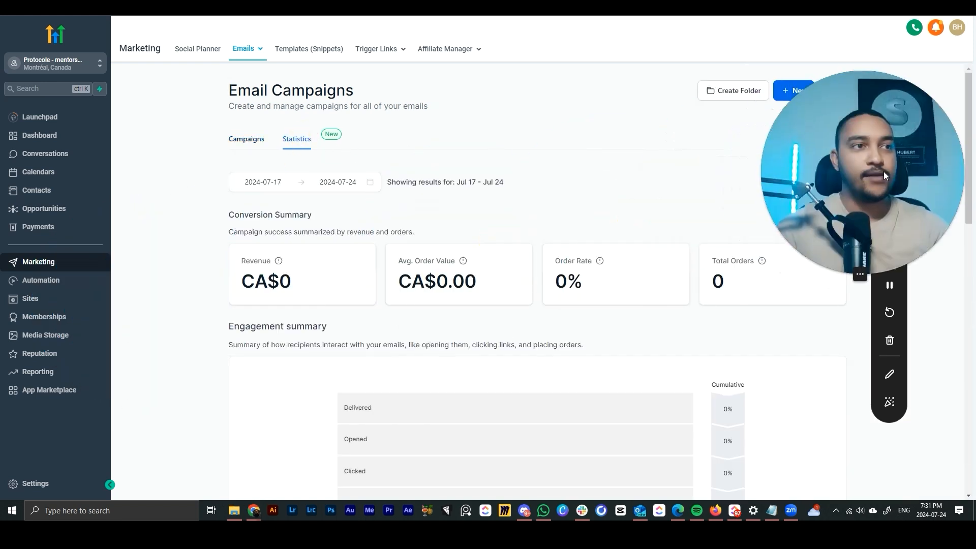
click(264, 184)
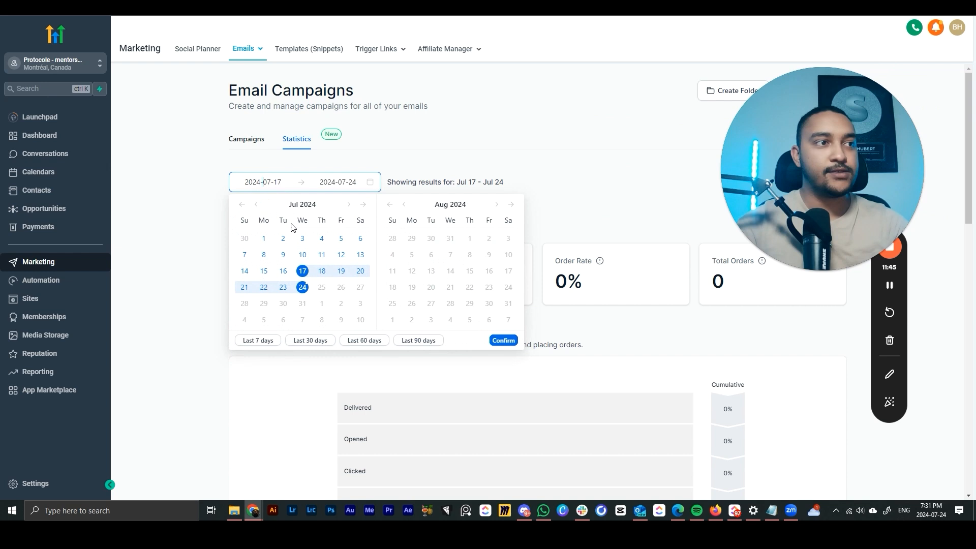
click(262, 239)
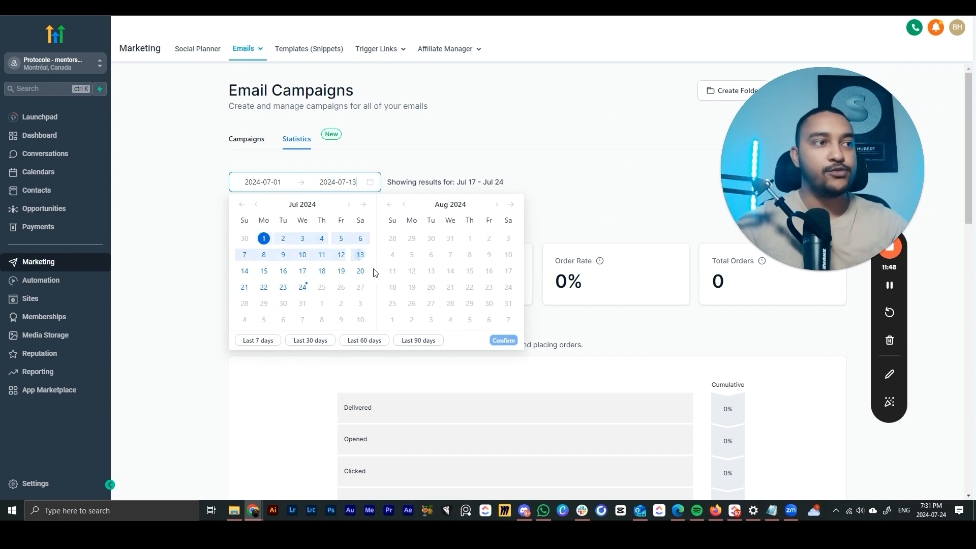
click(303, 284)
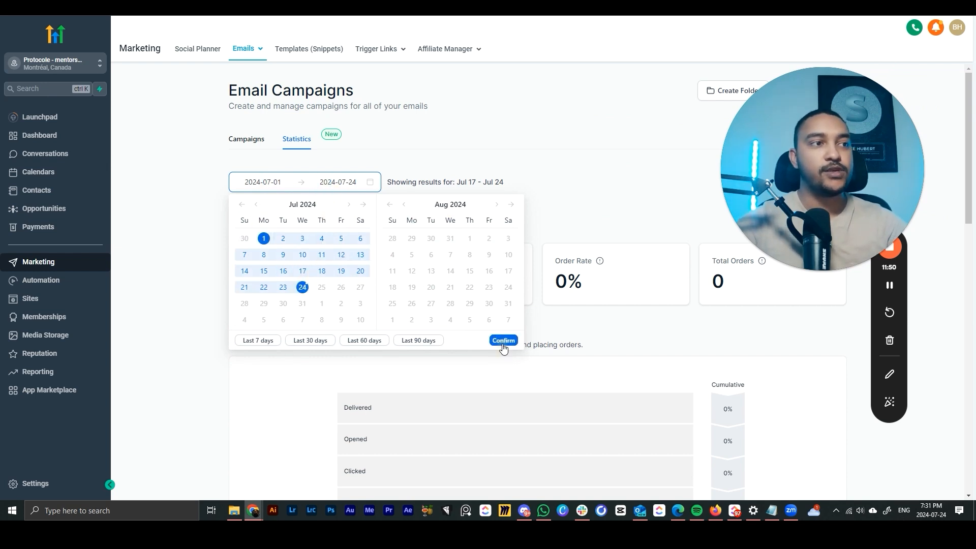
click(503, 345)
scroll(461, 189, down, 4)
scroll(460, 188, down, 5)
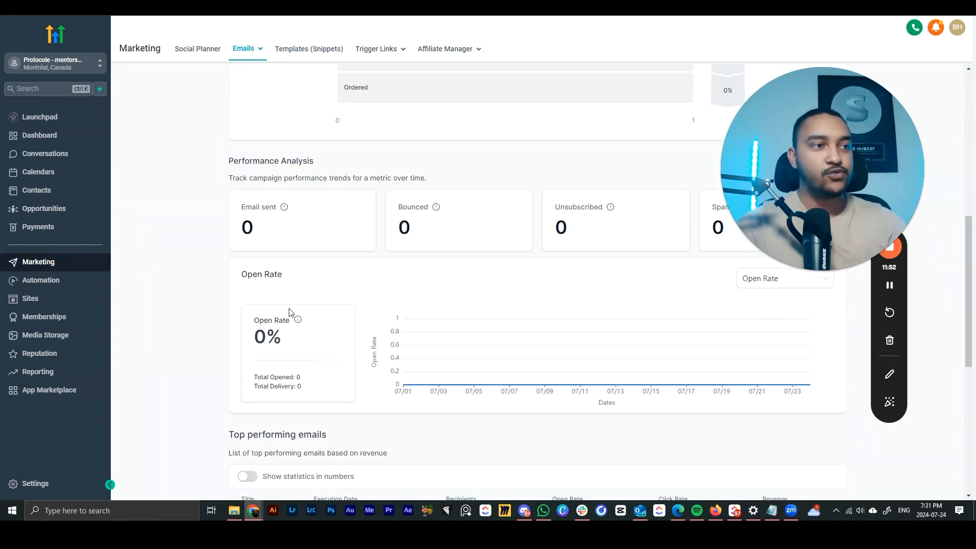
scroll(462, 255, up, 3)
scroll(426, 259, down, 5)
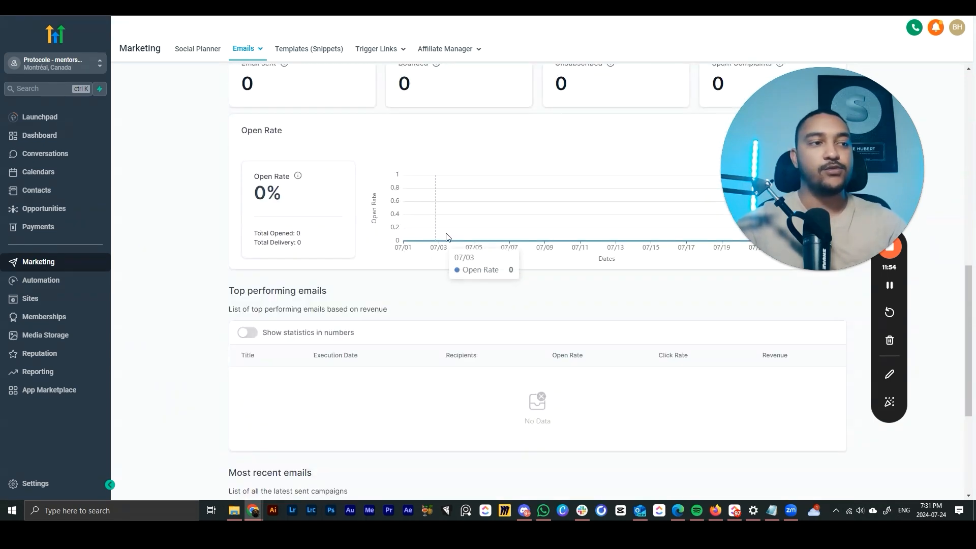
scroll(373, 229, up, 4)
scroll(373, 228, up, 7)
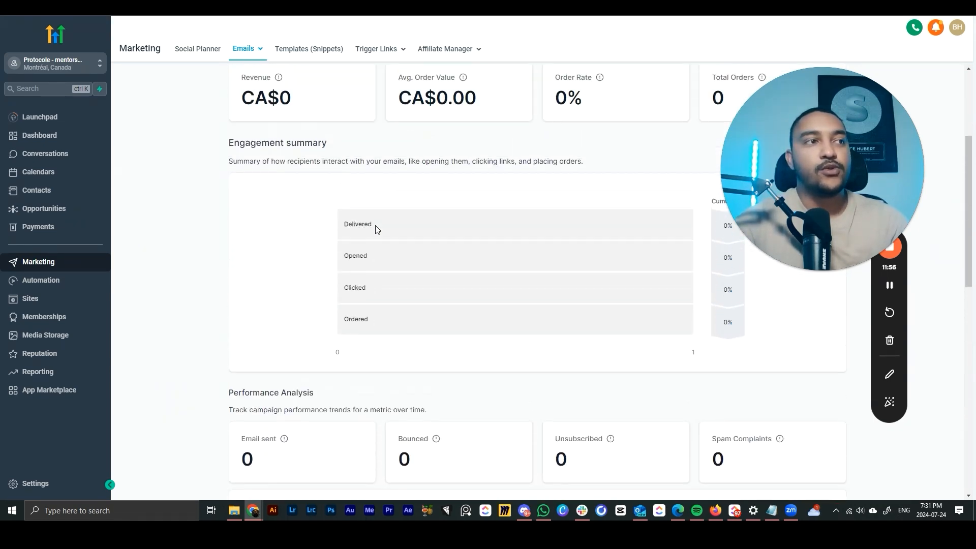
- Go to Emails > Templates to view the empty templates list
drag(774, 143, 701, 150)
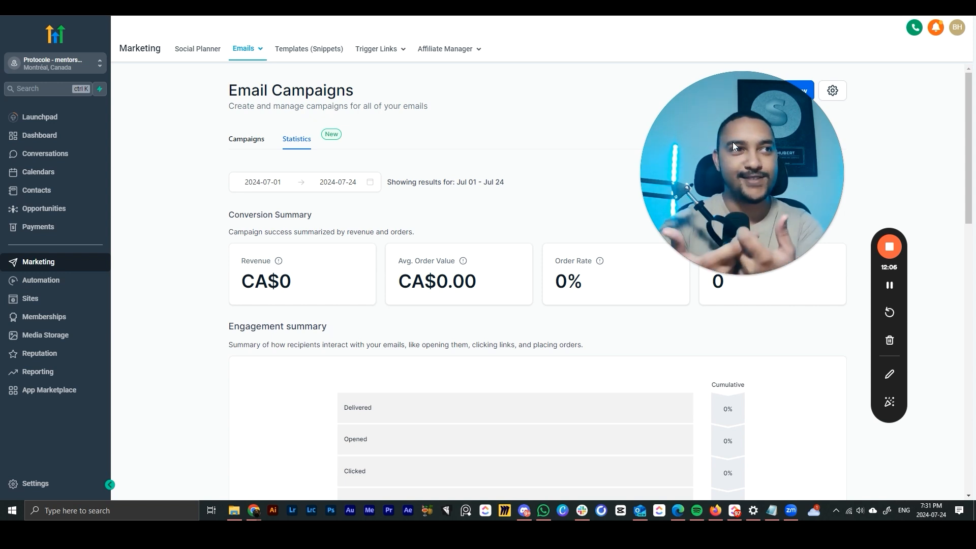
drag(734, 155, 583, 197)
drag(496, 229, 17, 347)
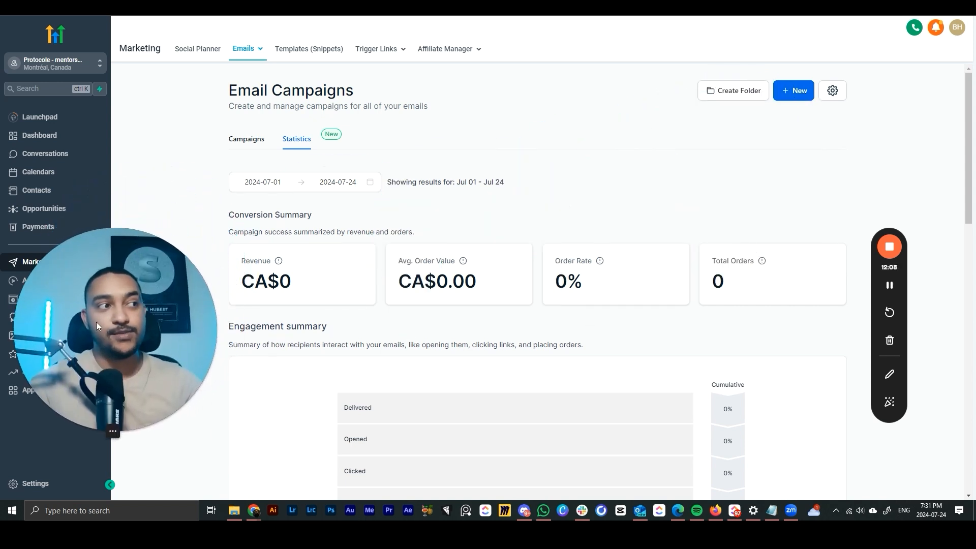
mouse_move(246, 55)
click(238, 89)
drag(179, 291, 173, 309)
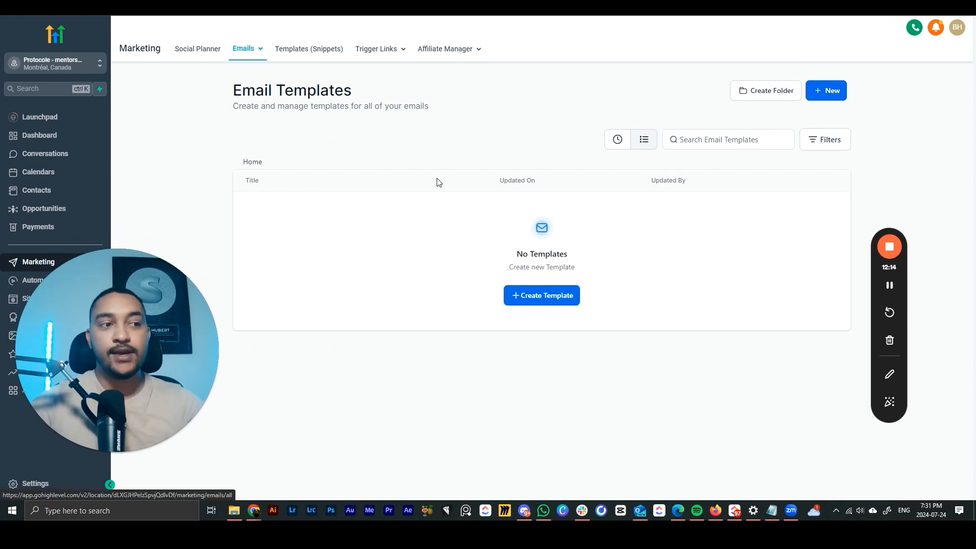
- Create a new email template using the visual Design Editor
click(472, 251)
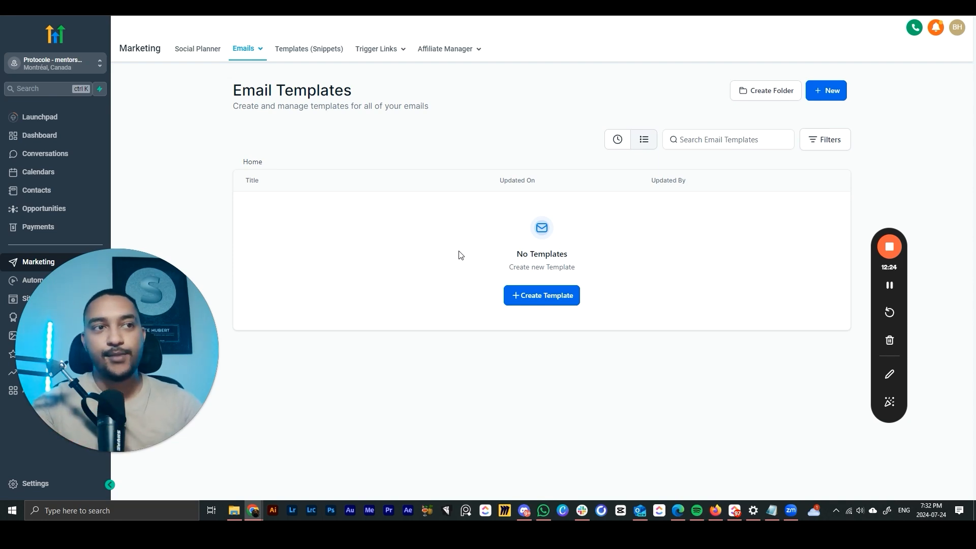
click(546, 295)
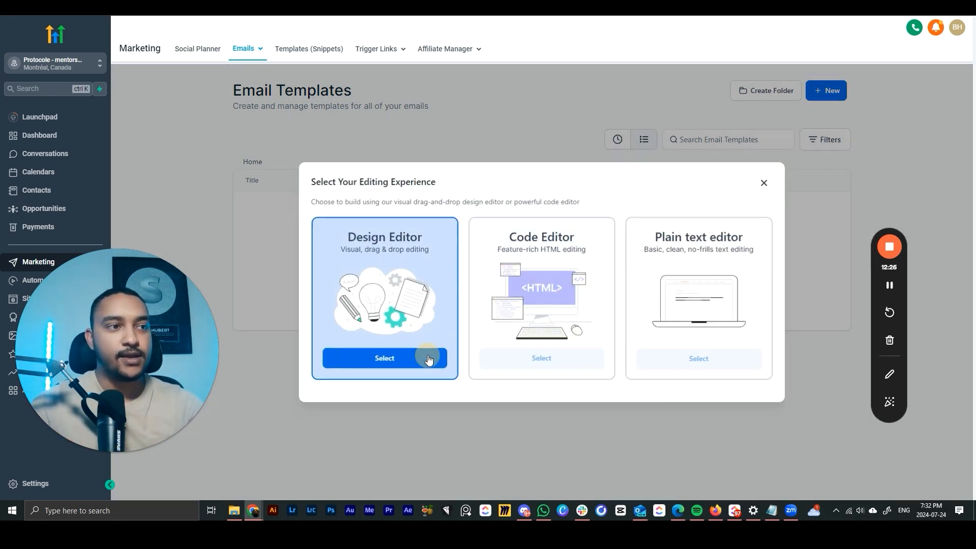
click(427, 357)
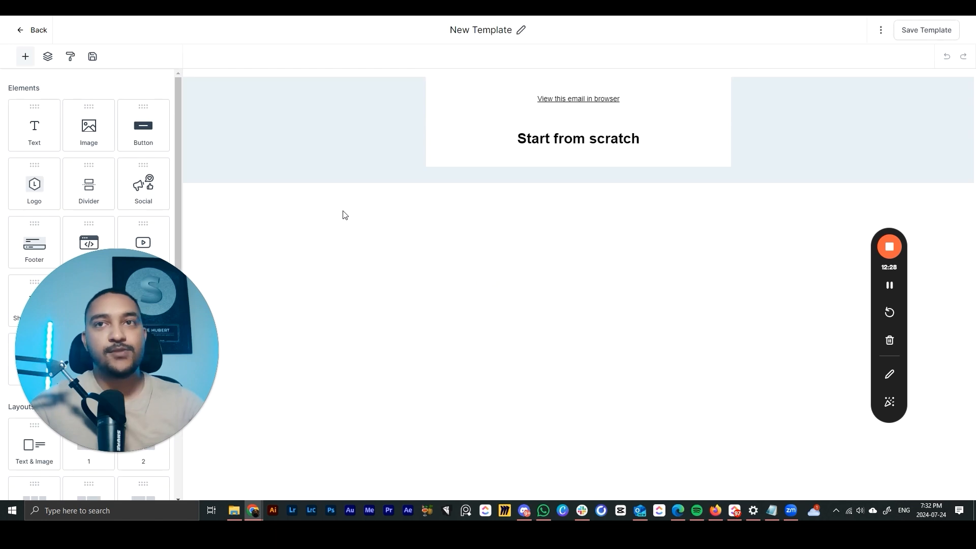
- Replace the heading with 'Félicitations {{contact.name}}, ton rendez-vous est confirmé'
drag(499, 144, 574, 160)
text(E)
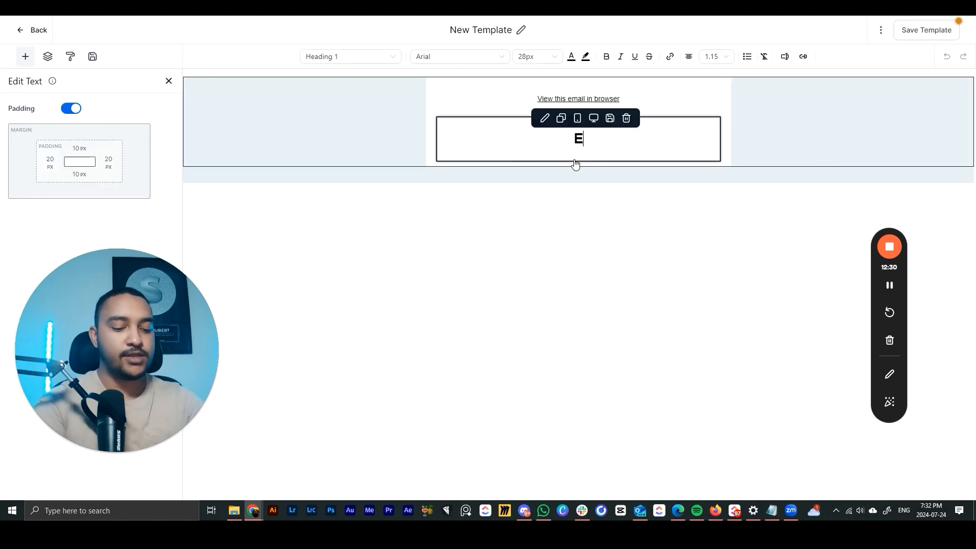
text(élic)
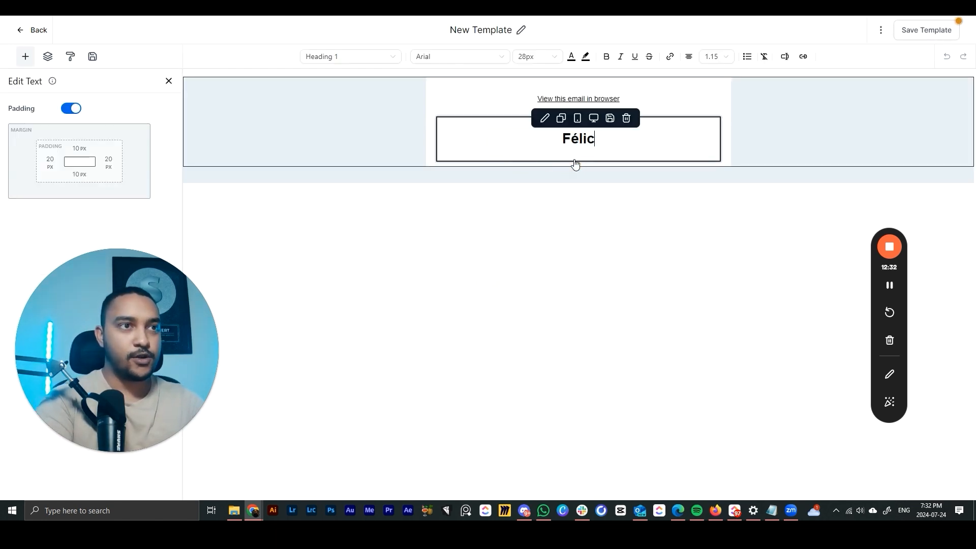
text(itations)
click(785, 57)
click(745, 103)
click(737, 119)
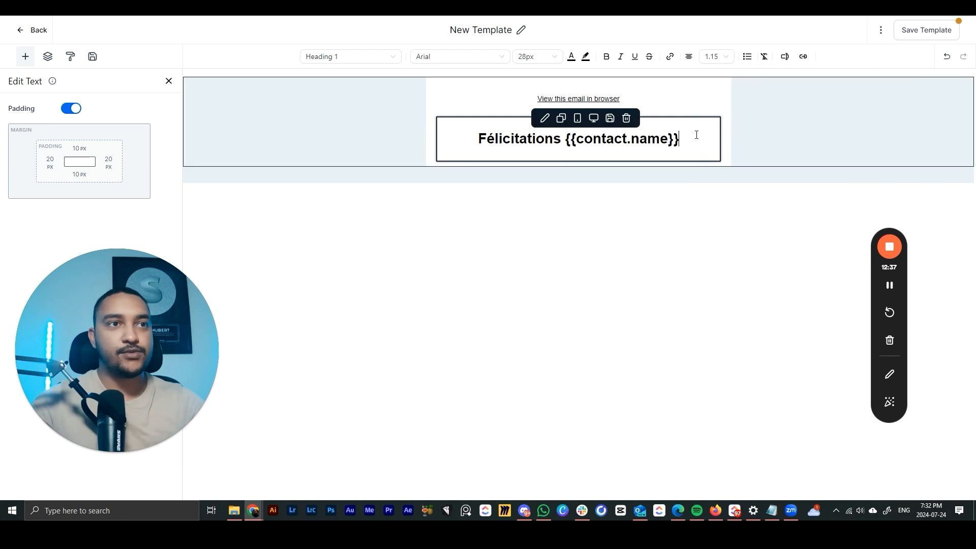
text(, t)
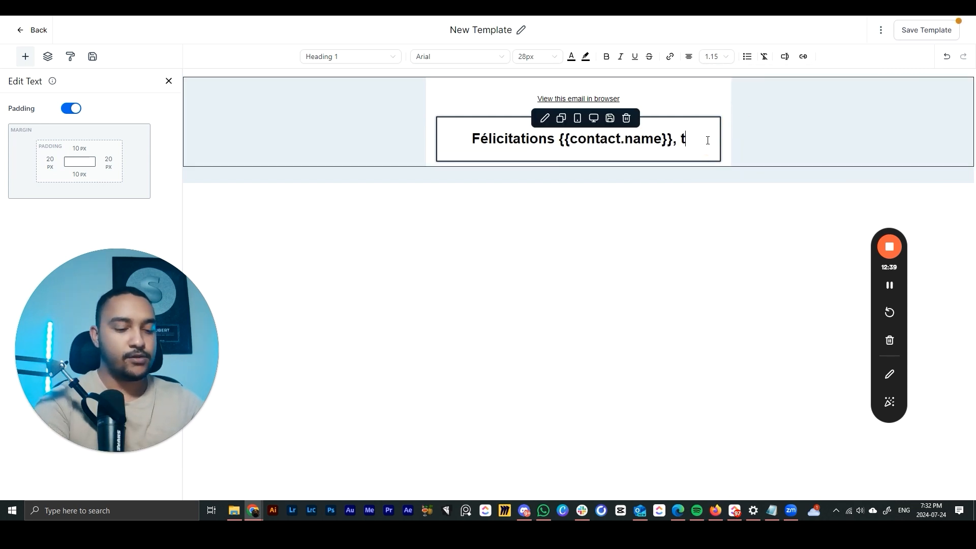
text(on rendez-vous est confirmée)
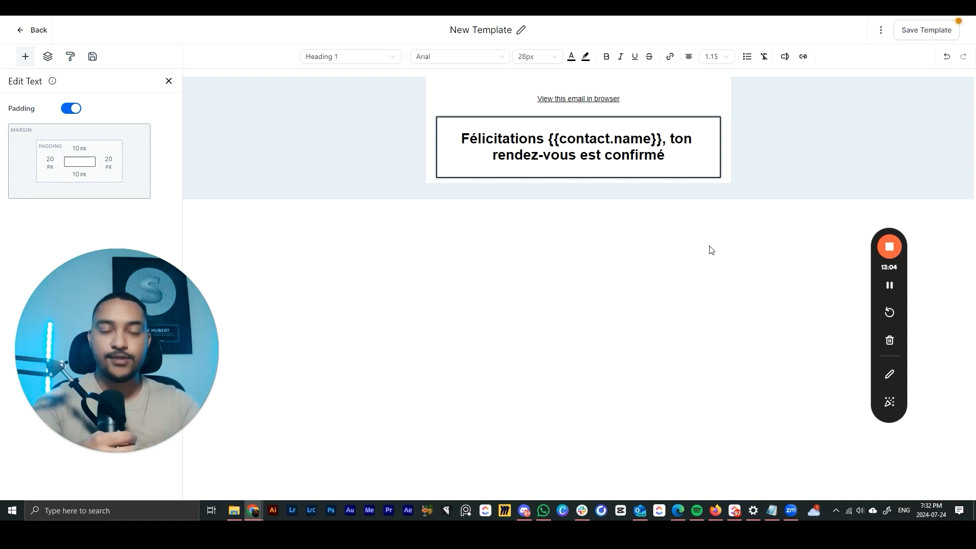
- Rename the template 'Email - confirmation RDV', save it, and go back to the templates list
click(519, 31)
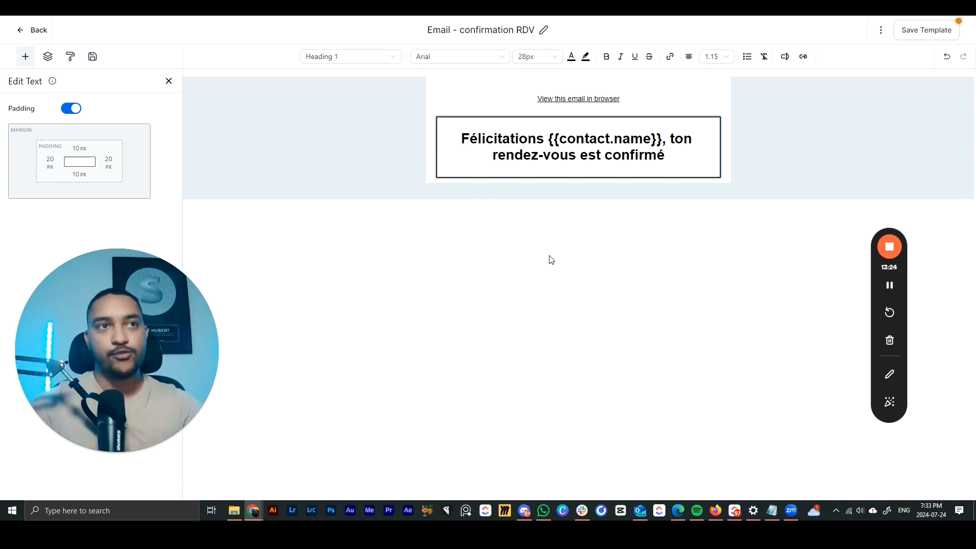
click(574, 270)
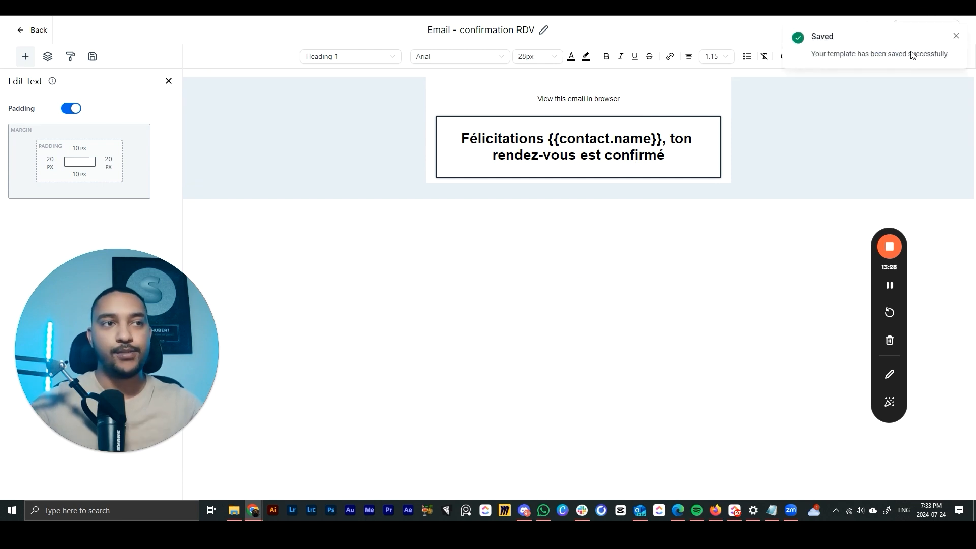
click(30, 29)
drag(147, 326, 896, 109)
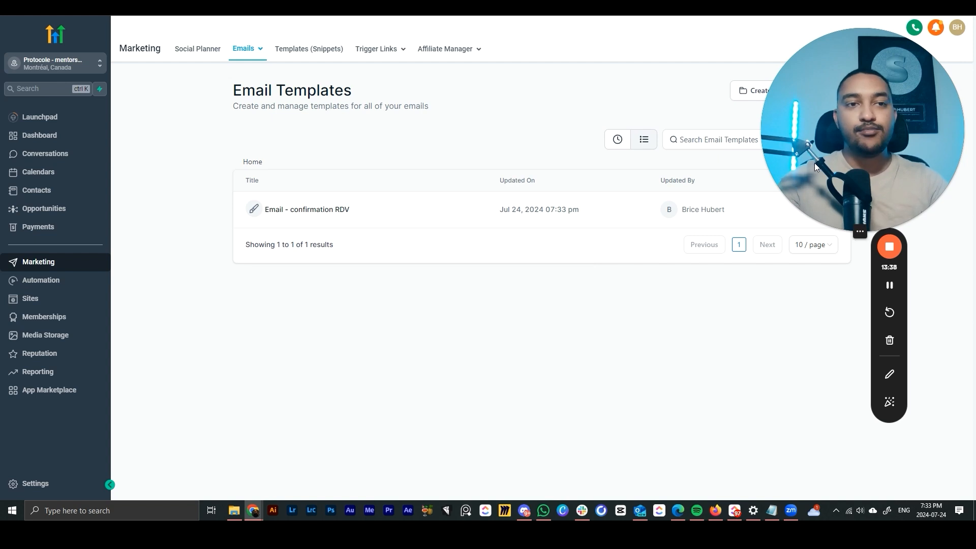
drag(792, 146, 547, 337)
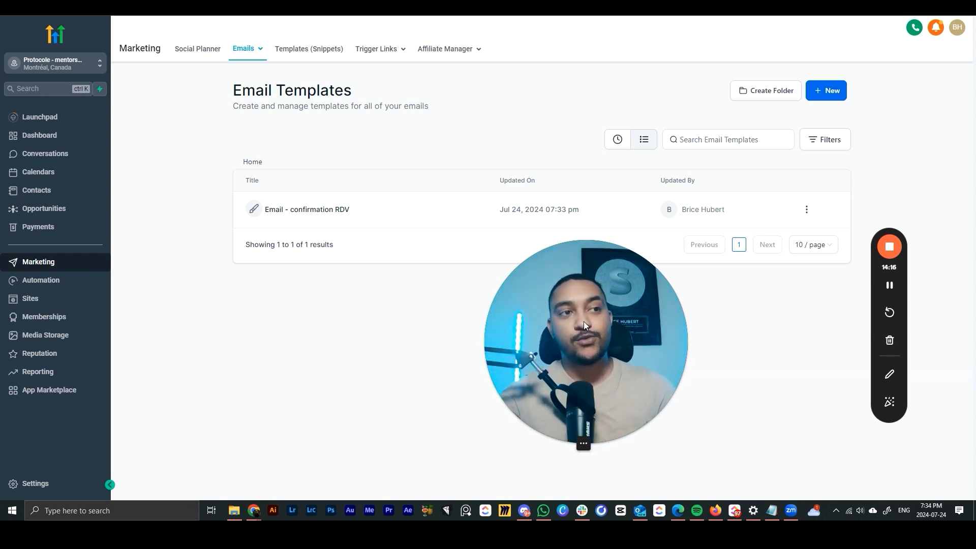
drag(584, 321, 556, 229)
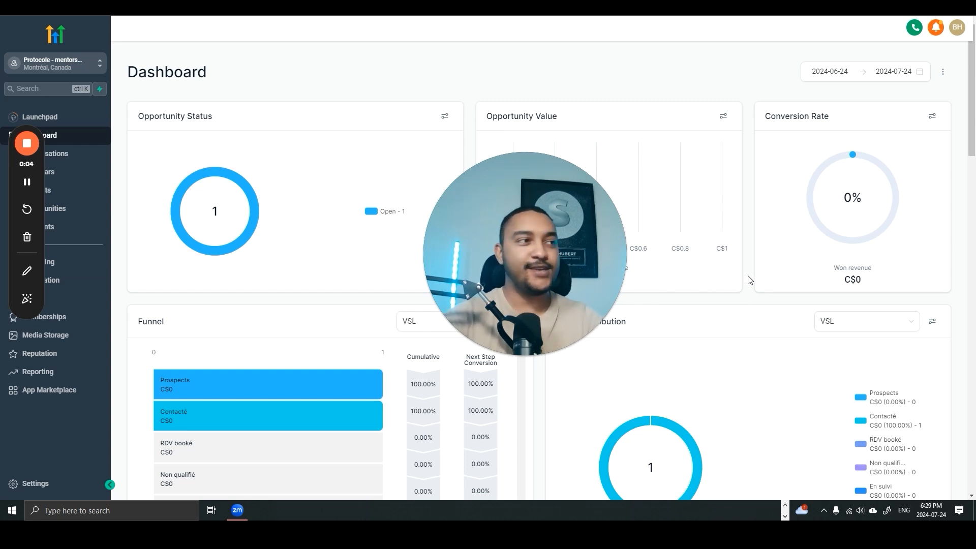
drag(27, 167, 204, 174)
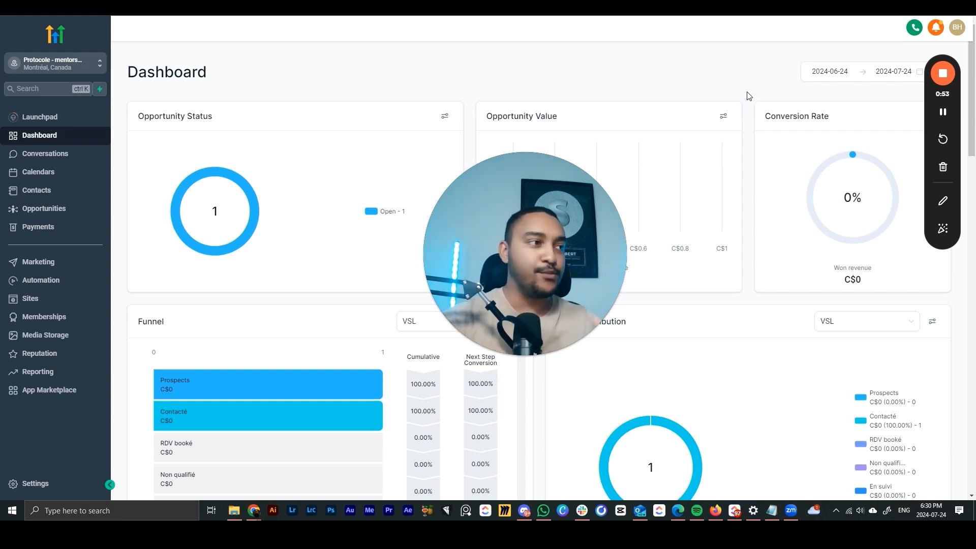
drag(518, 200, 785, 292)
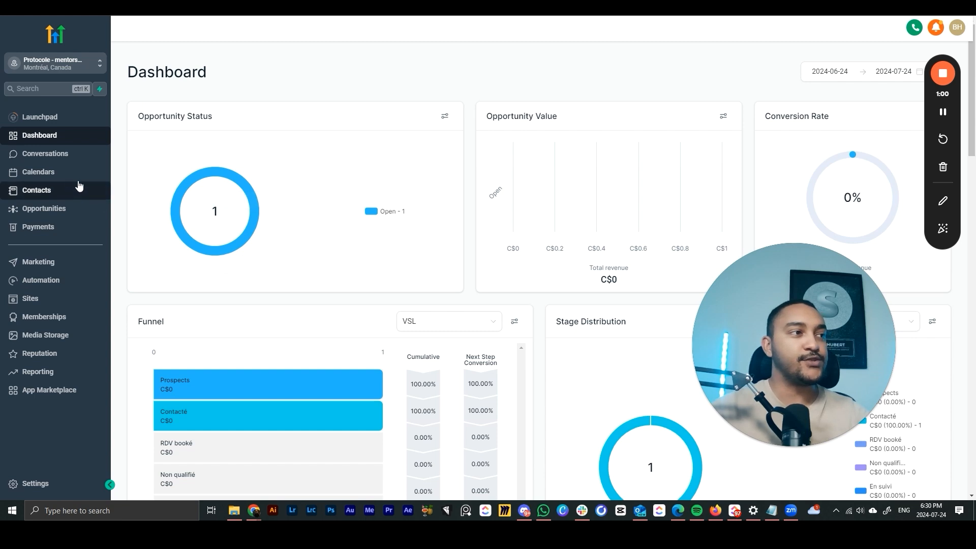
- Go to Calendars and open the Calendar Settings page, which shows no calendars yet
click(99, 173)
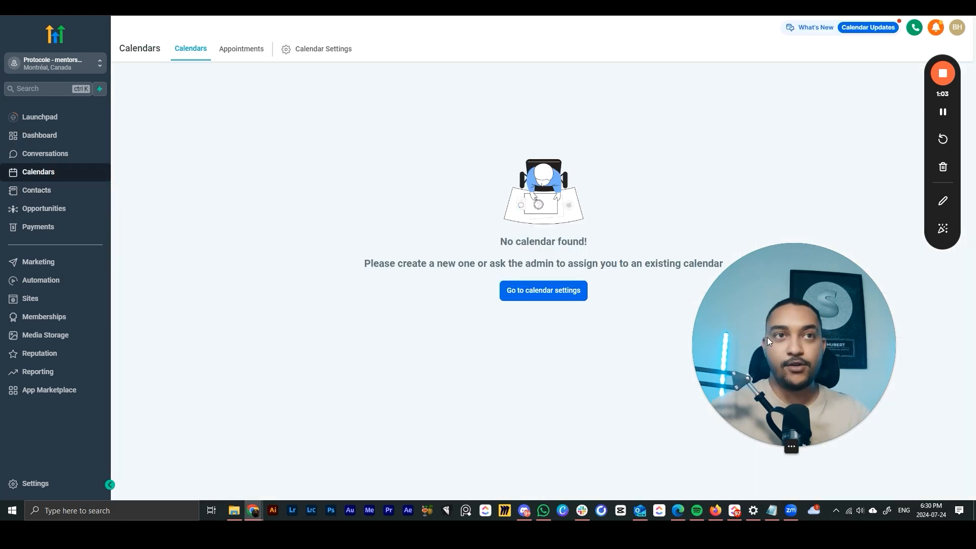
drag(768, 337, 497, 241)
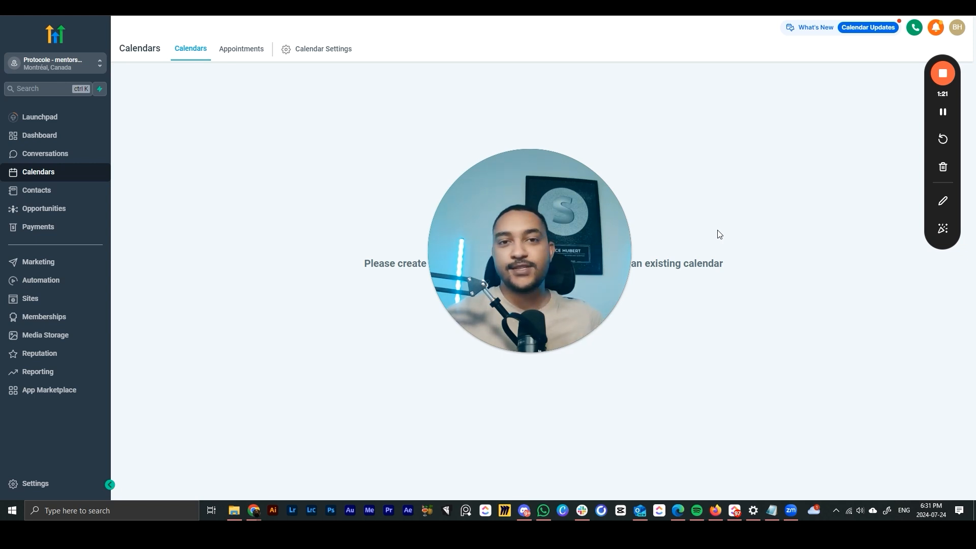
drag(559, 251, 808, 332)
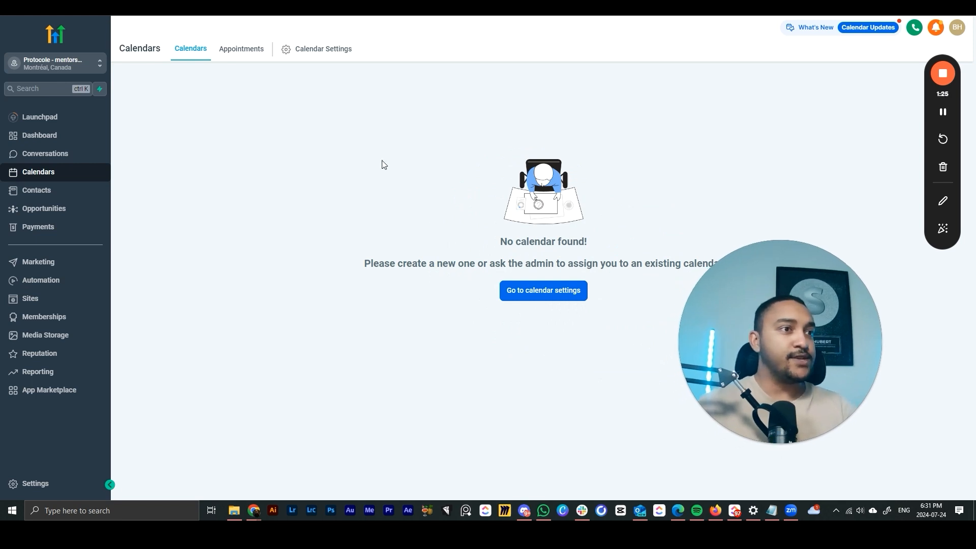
click(317, 55)
drag(784, 331, 846, 351)
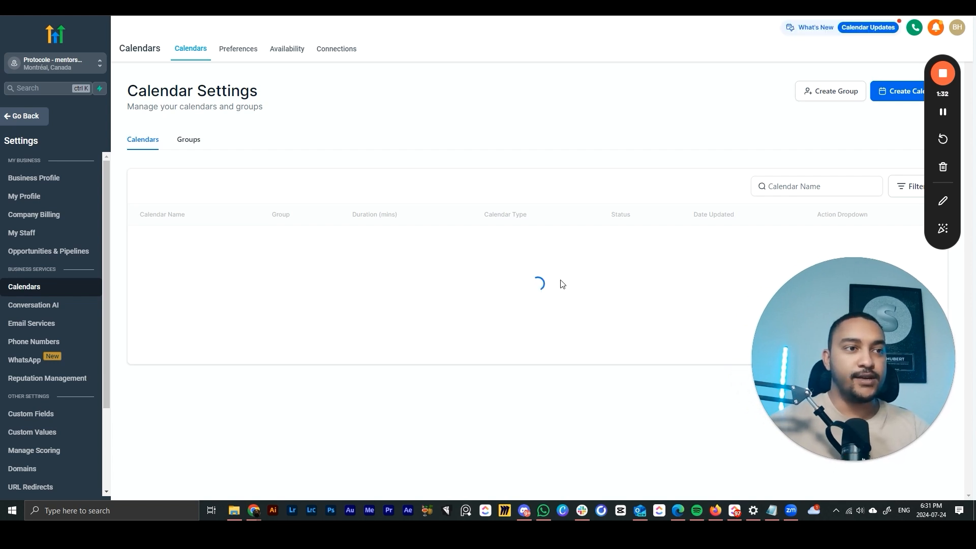
drag(926, 115, 26, 324)
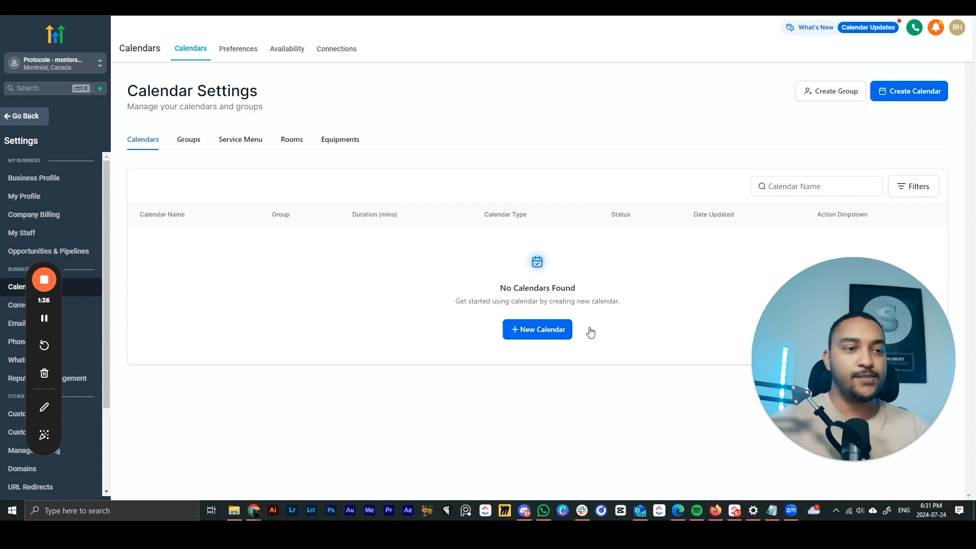
- Start a Round Robin calendar named 'Prise de decouverte' and assign the team member
click(888, 94)
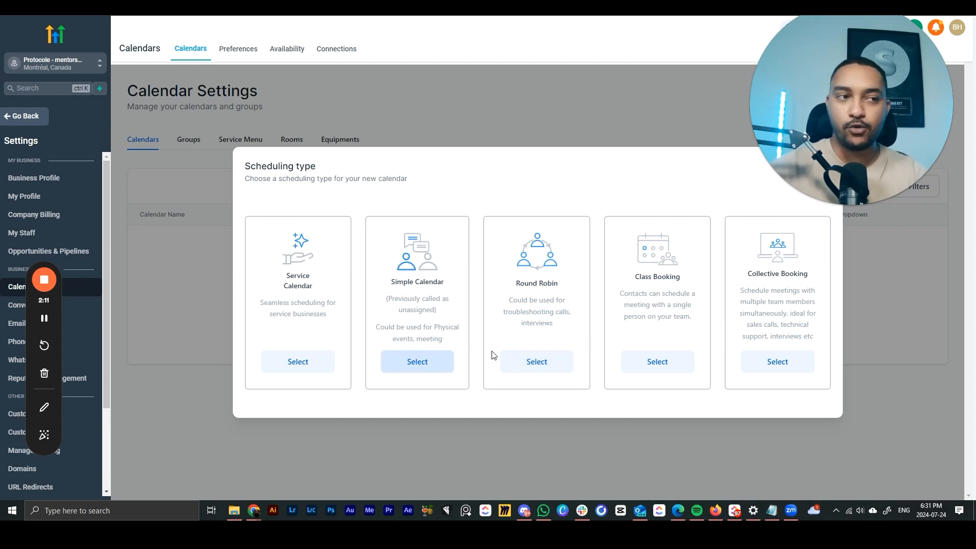
click(548, 372)
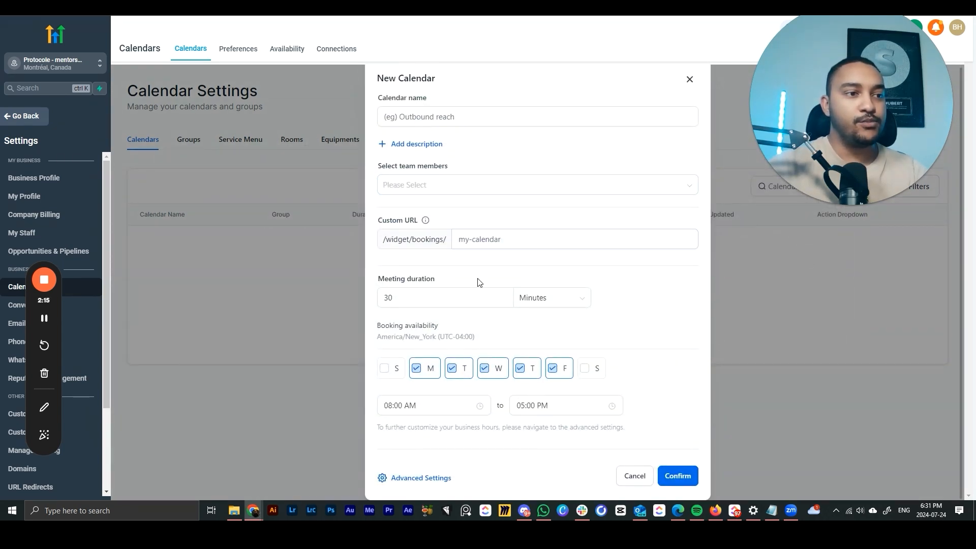
click(438, 126)
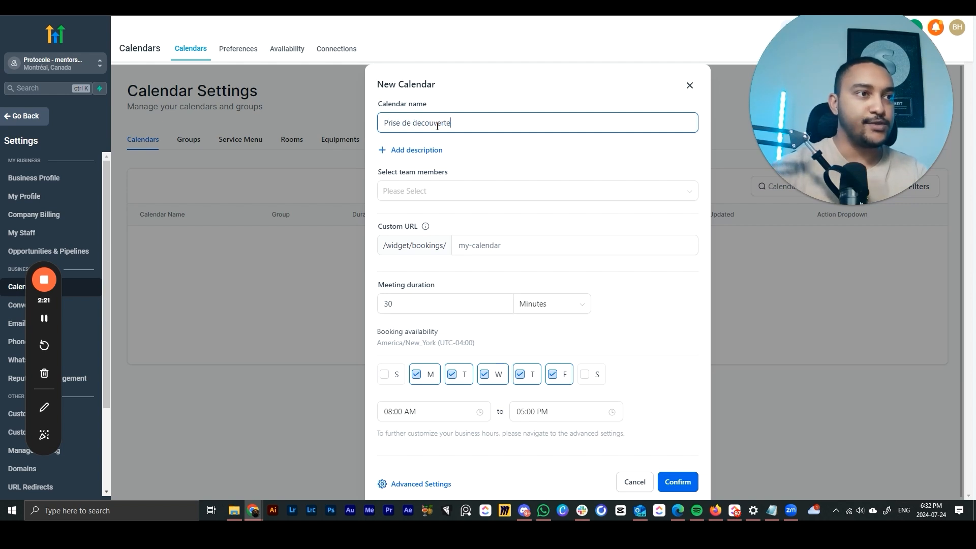
click(450, 195)
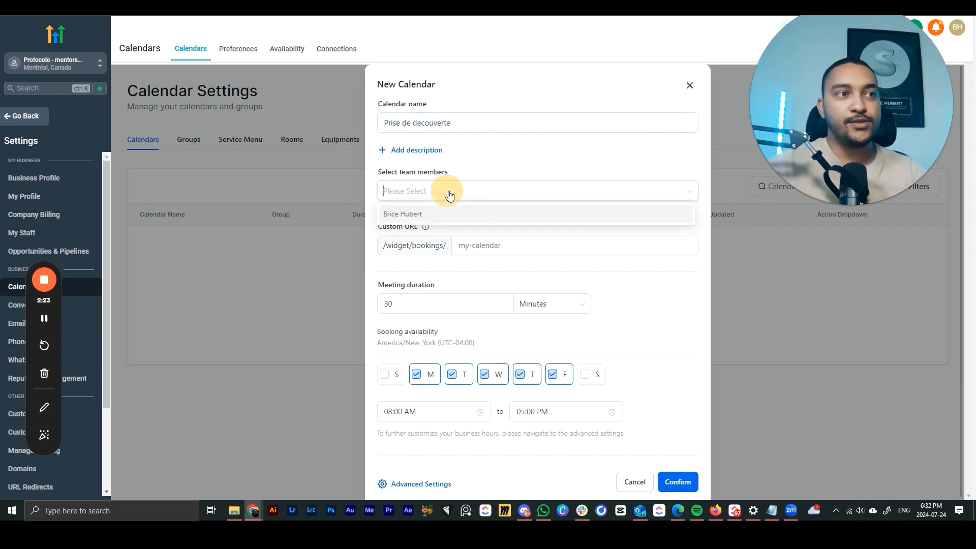
click(442, 217)
click(500, 163)
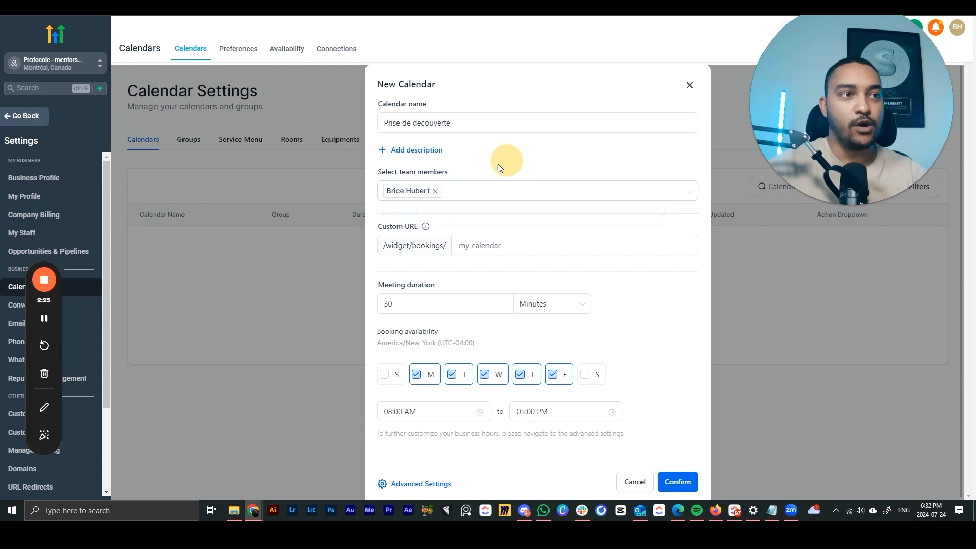
- Set the URL to decouvertecenturion and a 60-minute duration, then create the calendar
click(517, 244)
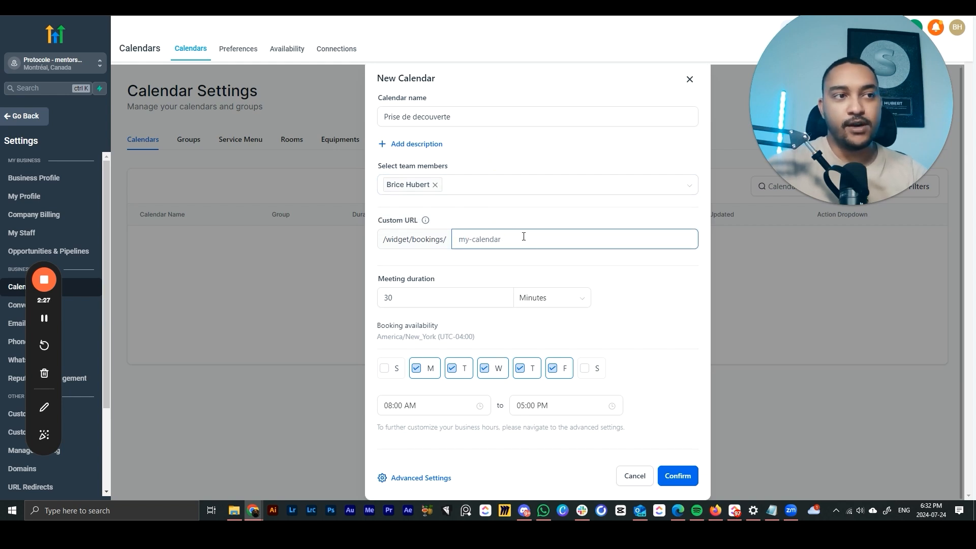
text(de)
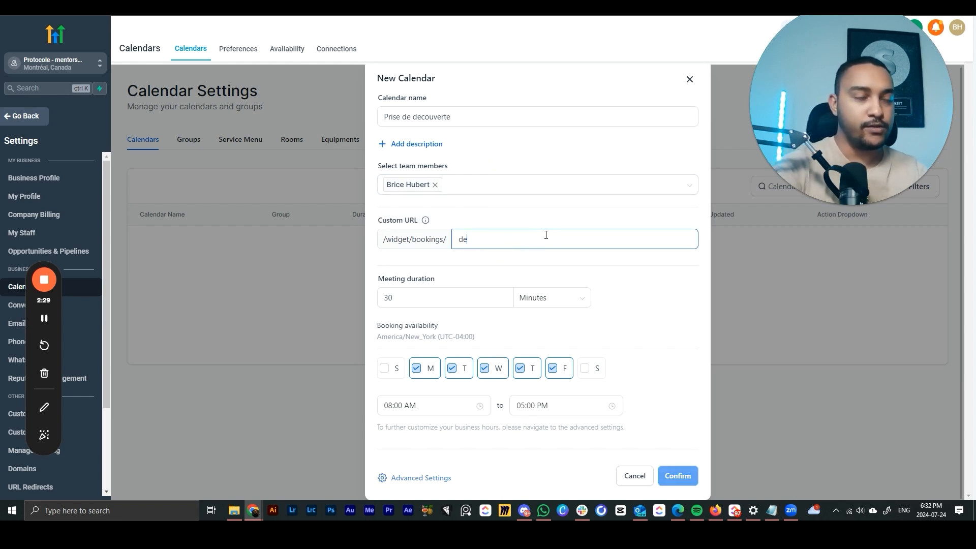
text(couverte)
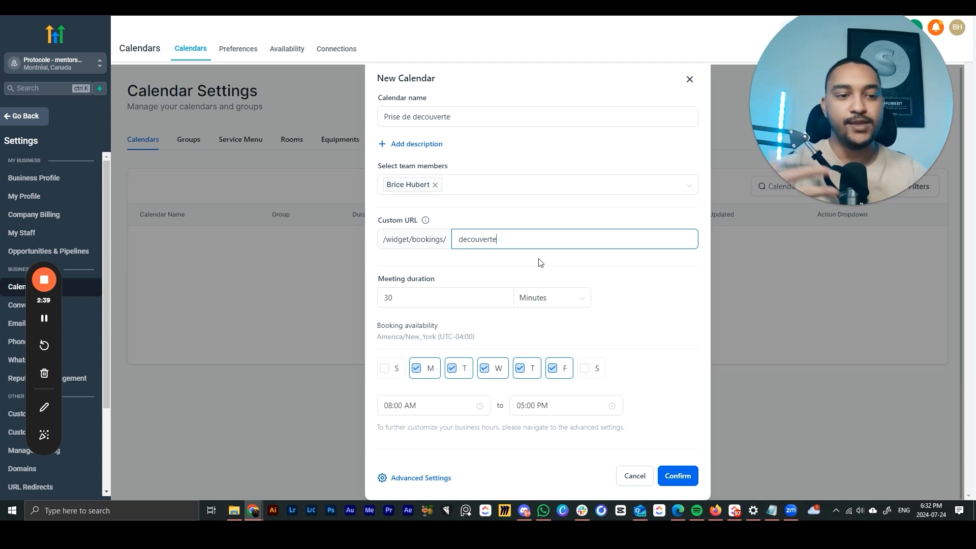
text(centurion)
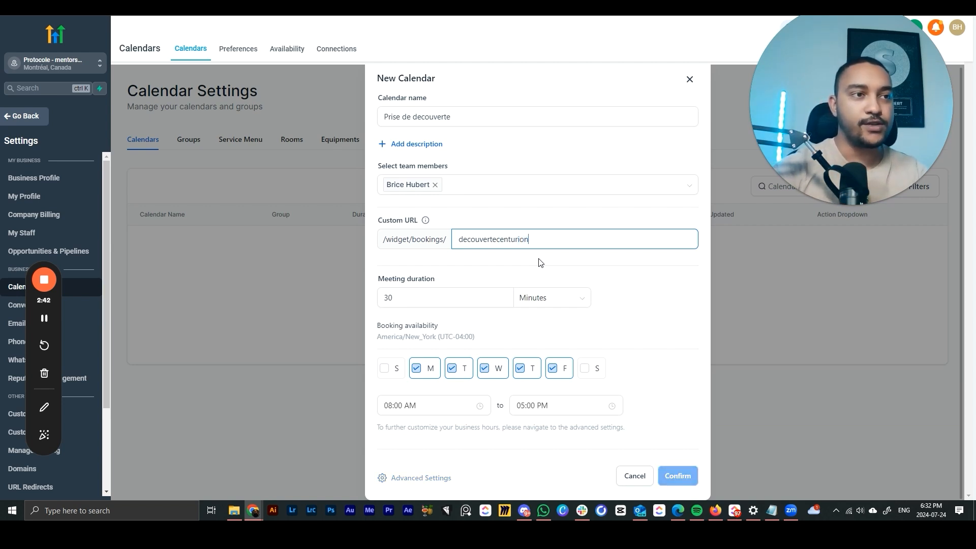
click(540, 261)
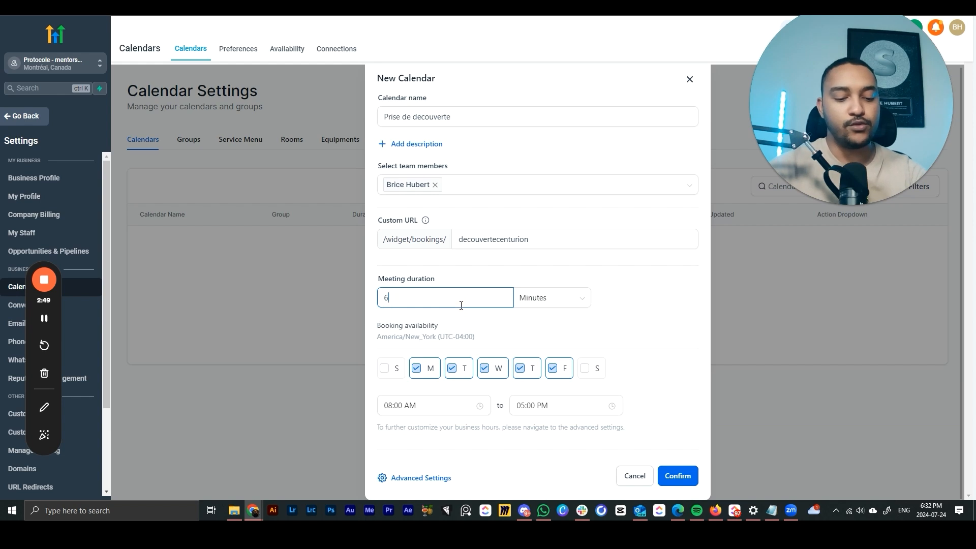
click(565, 305)
click(656, 291)
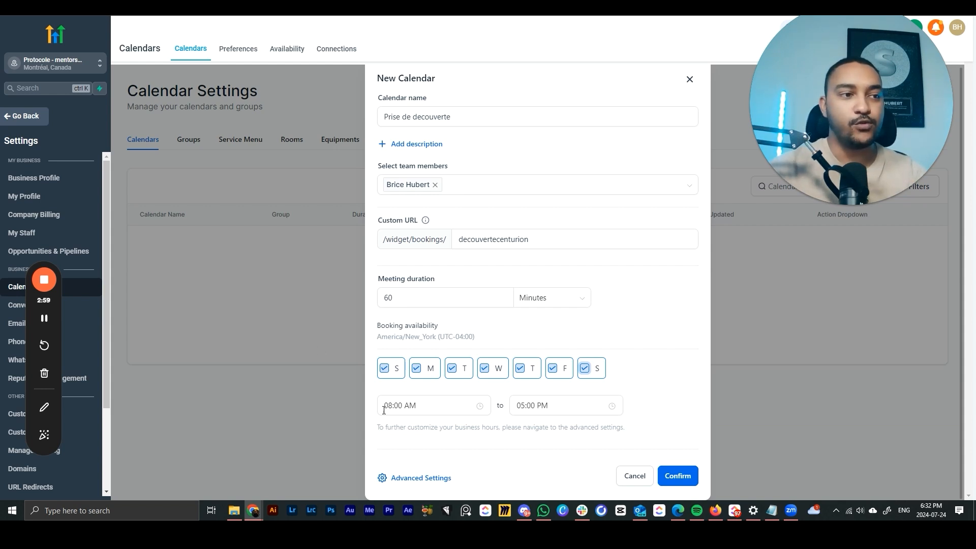
click(678, 476)
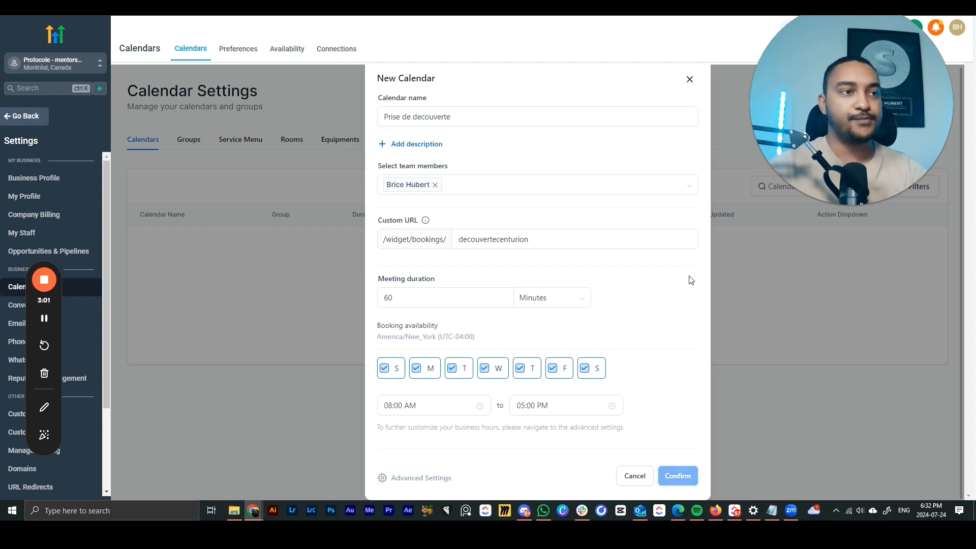
click(564, 378)
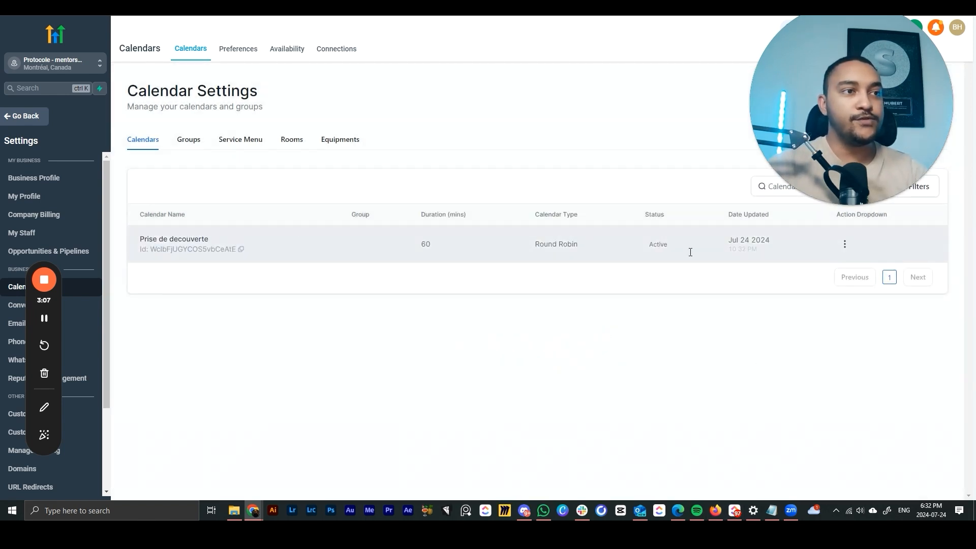
- Open the Prise de decouverte calendar for editing from its actions menu
click(844, 248)
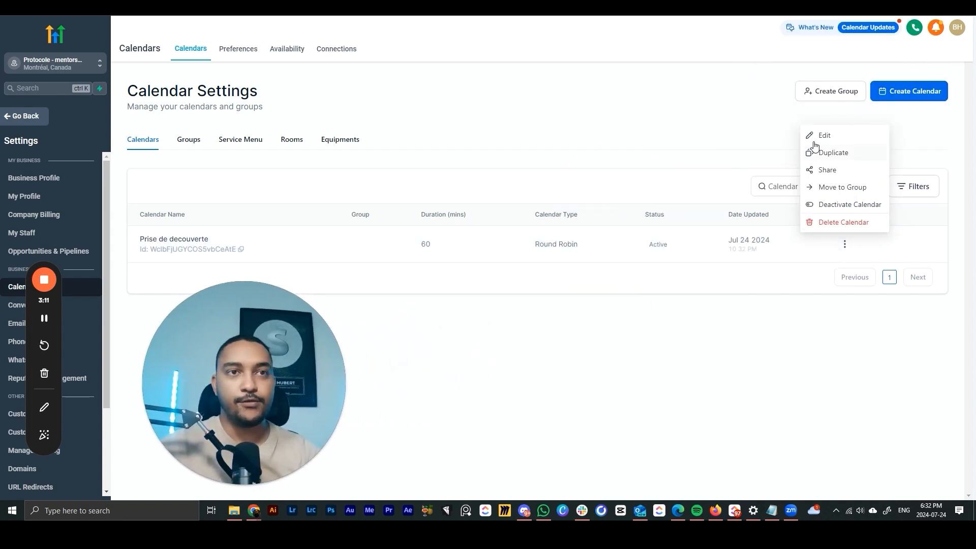
click(845, 242)
click(844, 243)
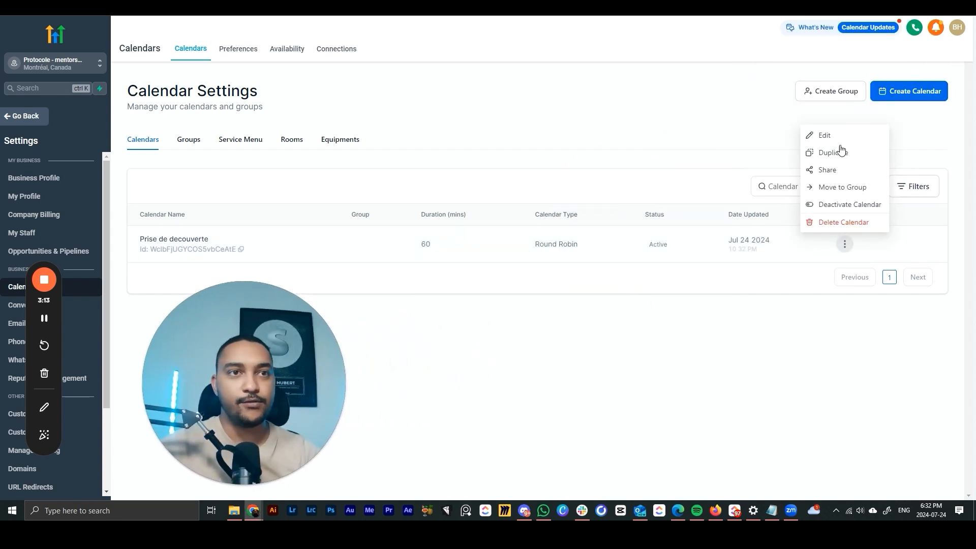
click(824, 136)
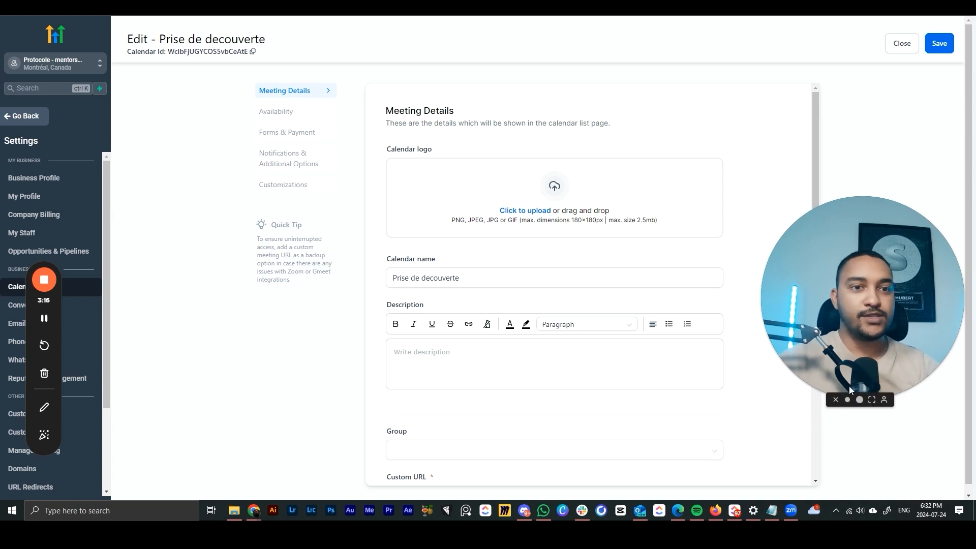
- Upload the CA logo and enter the description 'prenez votre rendez-vous avec lequipe'
click(847, 399)
click(597, 201)
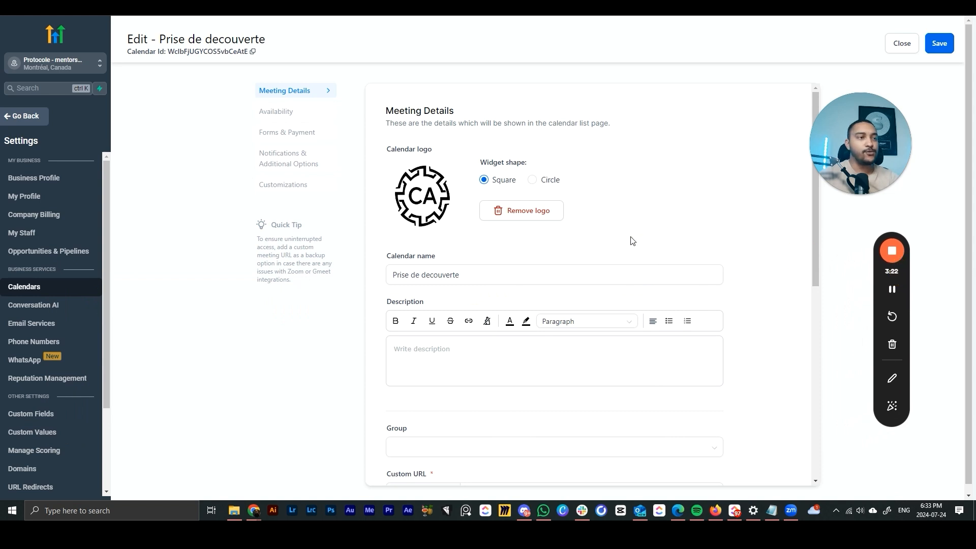
scroll(633, 242, down, 1)
click(468, 230)
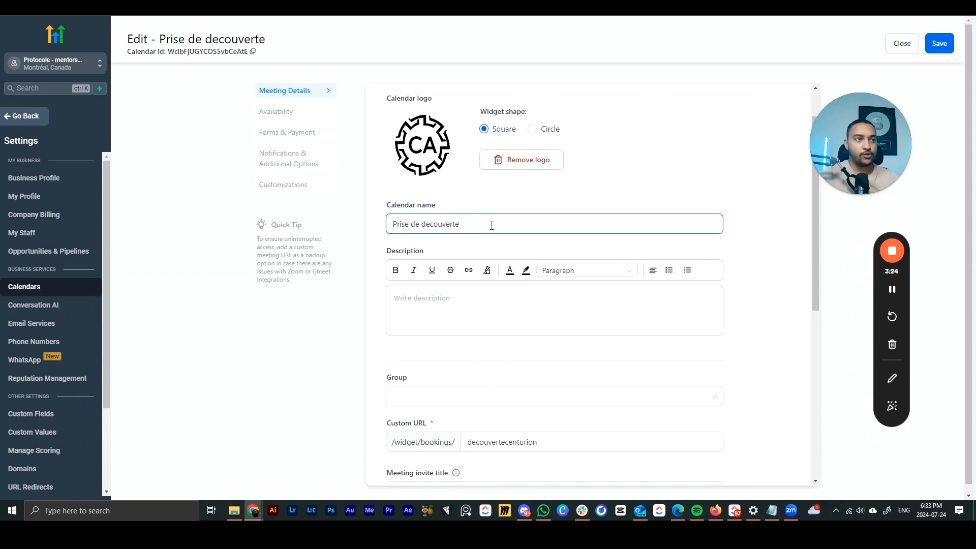
scroll(492, 225, down, 1)
click(442, 249)
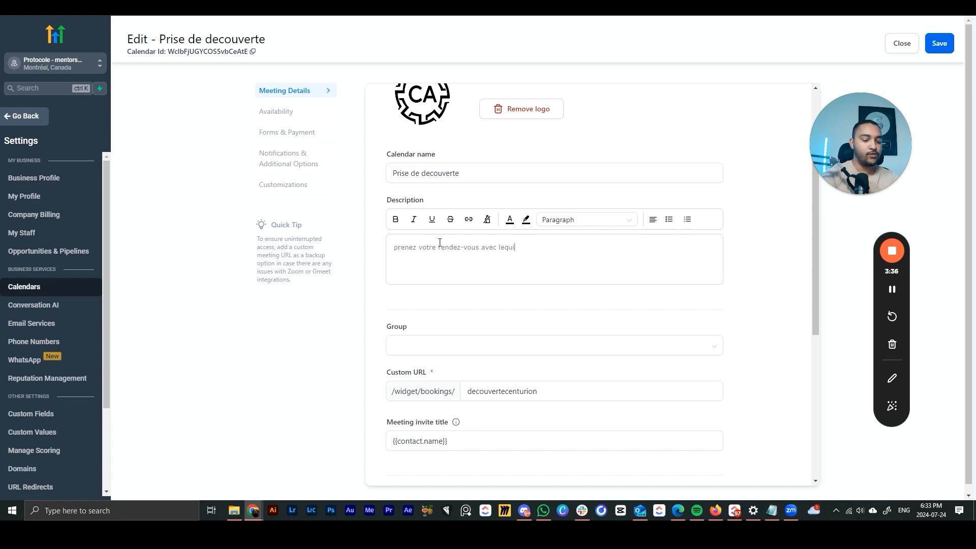
click(449, 341)
scroll(576, 293, up, 2)
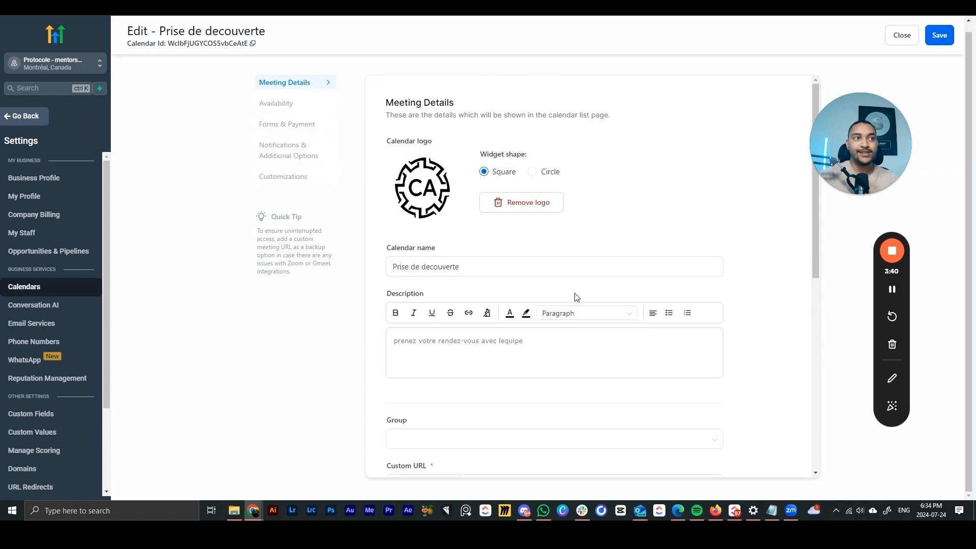
- Check the custom booking URL text, leaving the caret at its end
scroll(576, 296, down, 4)
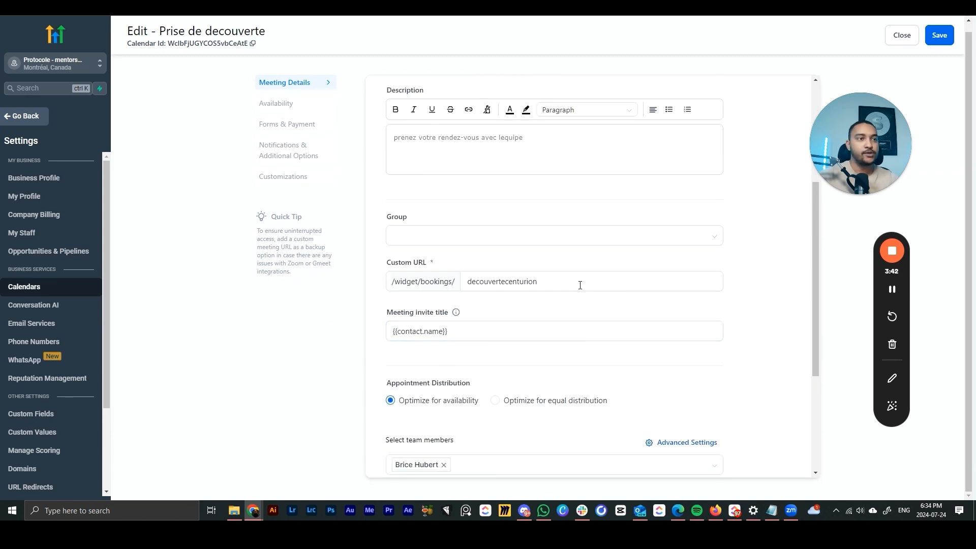
drag(579, 283, 451, 307)
click(350, 309)
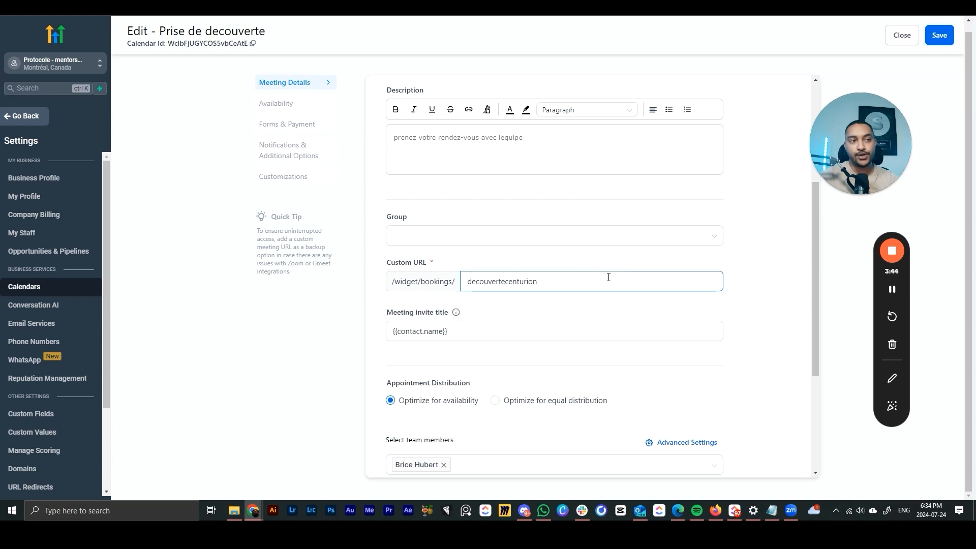
drag(609, 276, 488, 303)
click(585, 280)
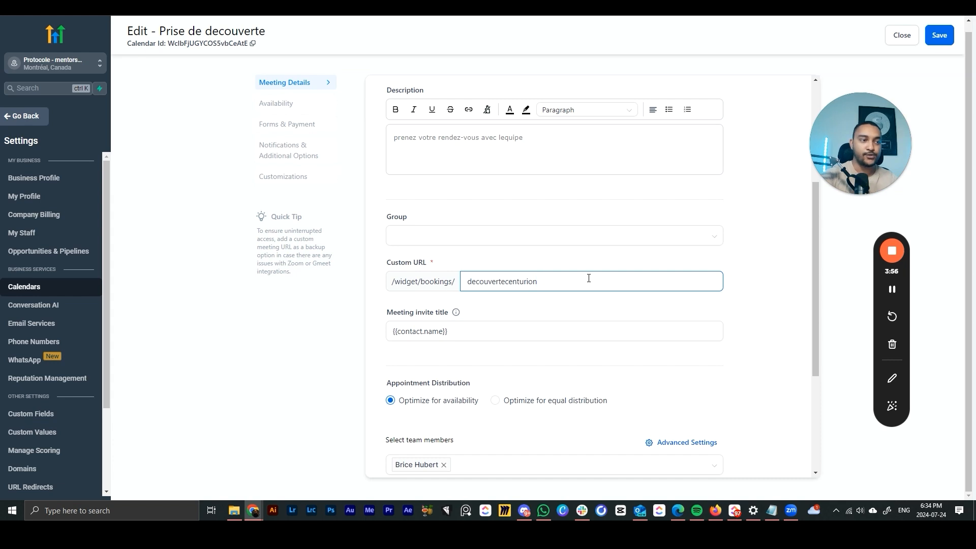
- Append ' - appel decouverte' after {{contact.name}} in the meeting invite title
scroll(559, 270, down, 1)
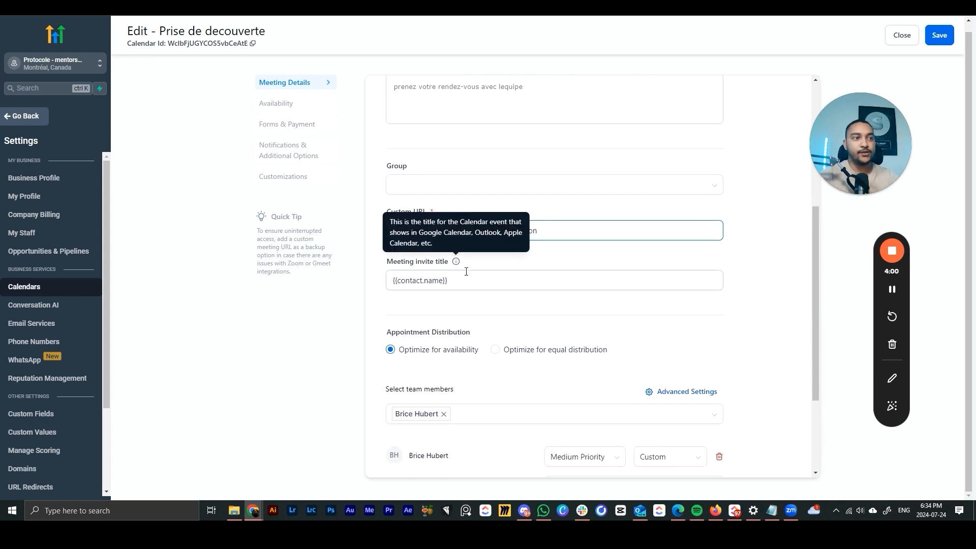
mouse_move(458, 264)
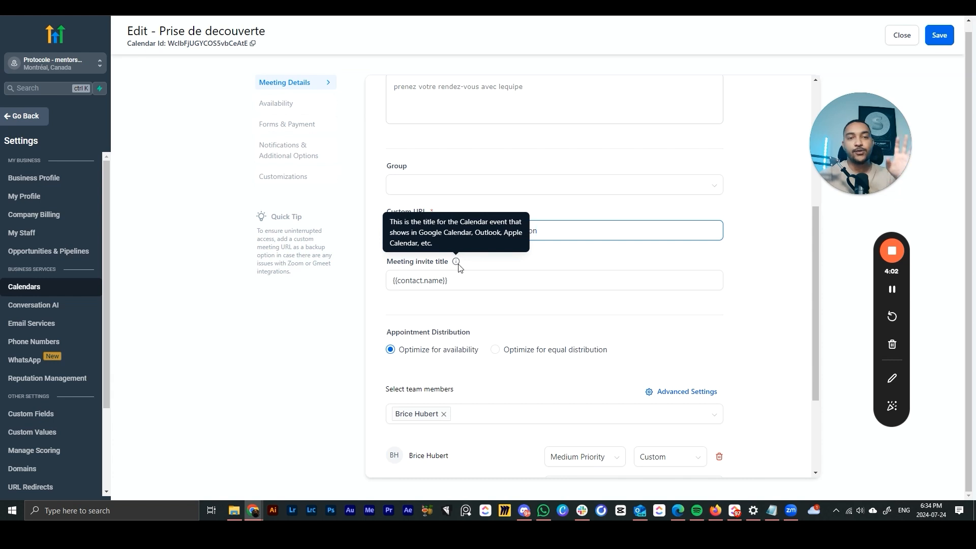
click(479, 279)
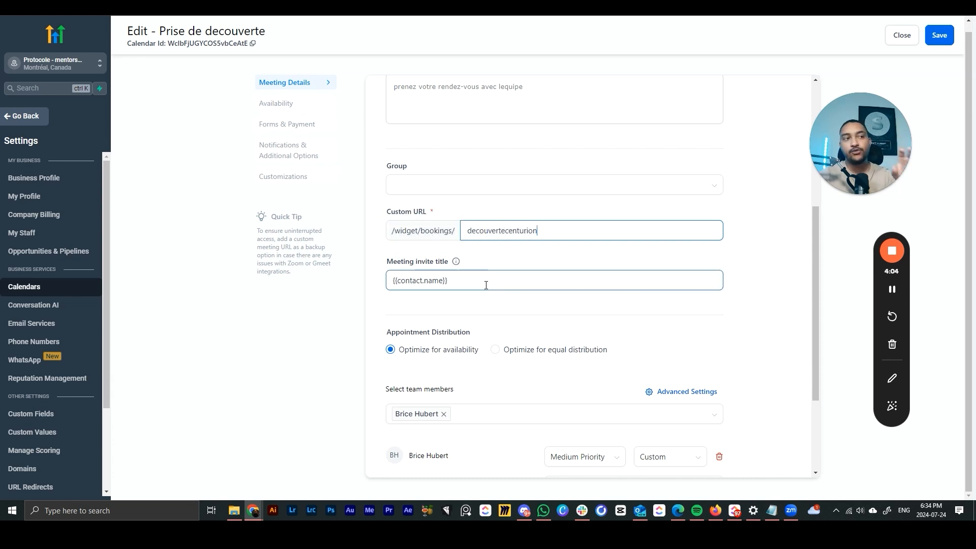
mouse_move(456, 264)
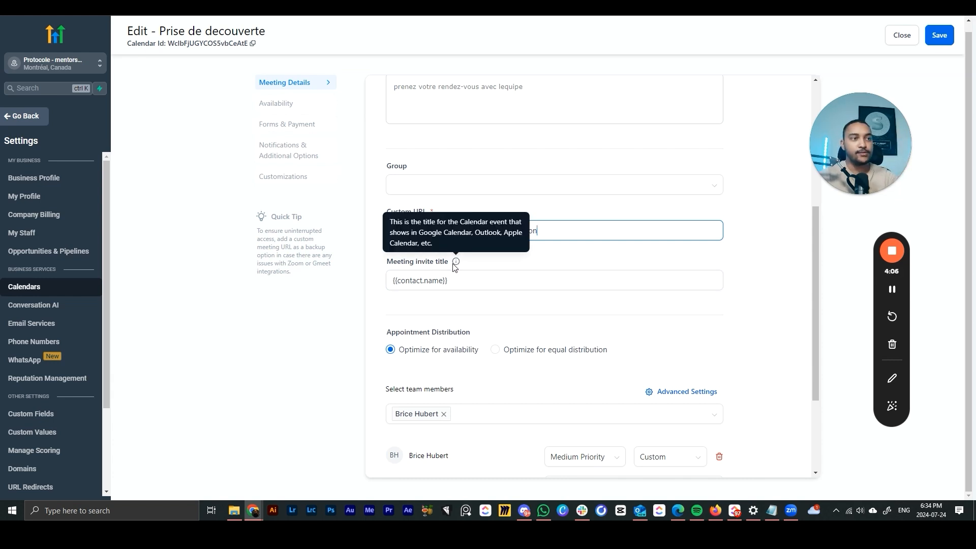
click(481, 283)
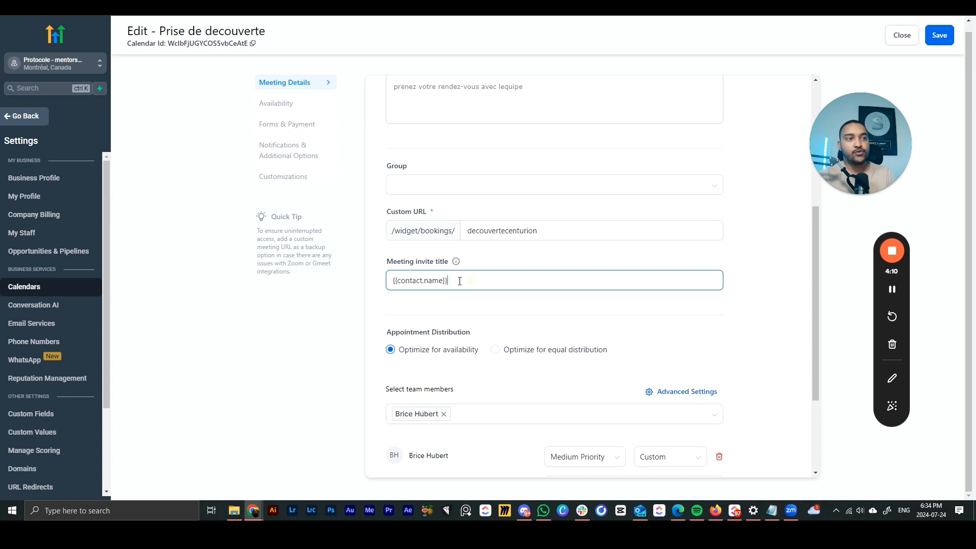
triple_click(481, 279)
click(483, 279)
text(- appel decouverte)
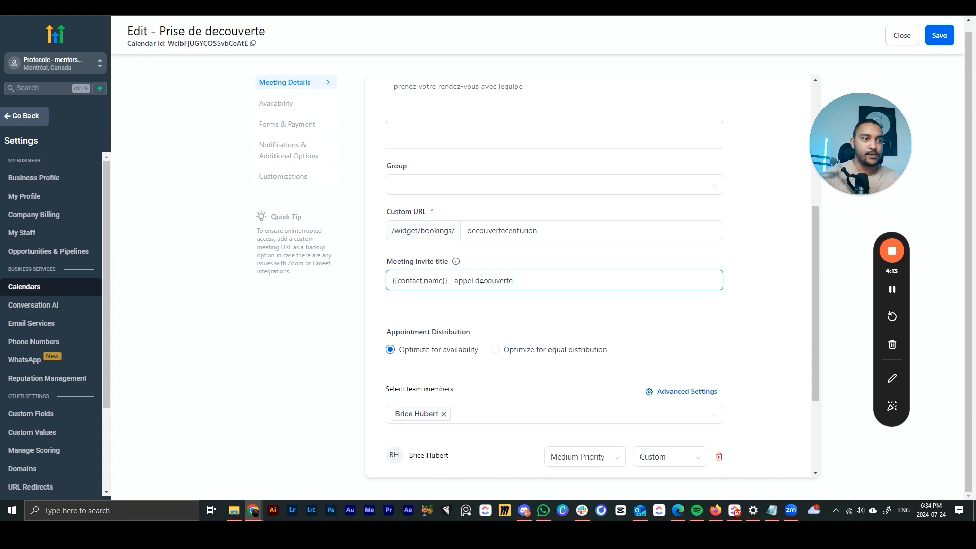
click(495, 311)
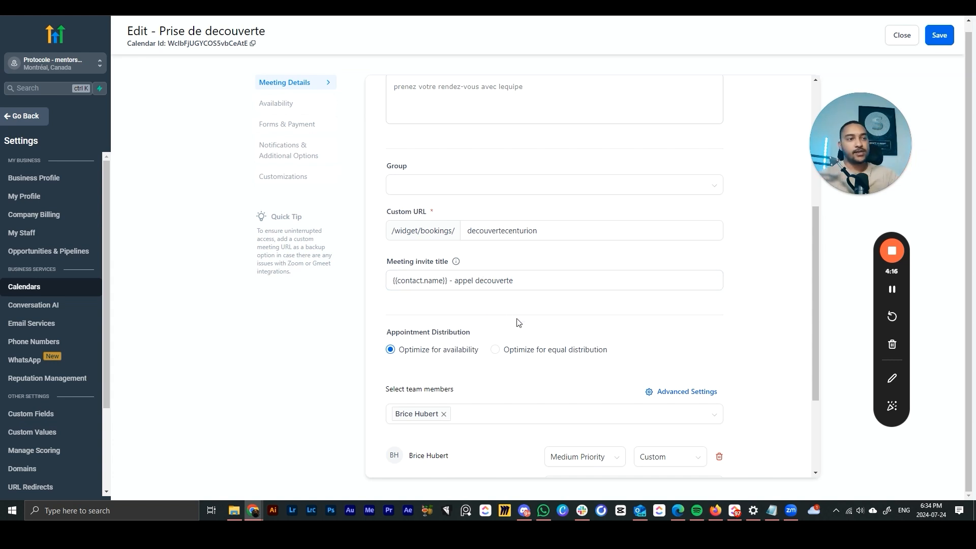
scroll(519, 323, down, 3)
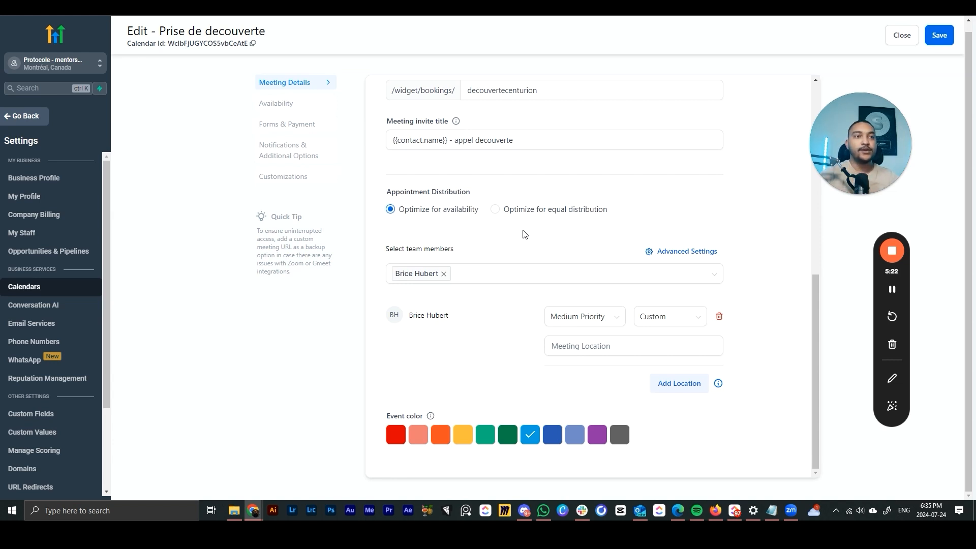
- Review the assigned team member and leave their priority at Medium Priority
click(506, 272)
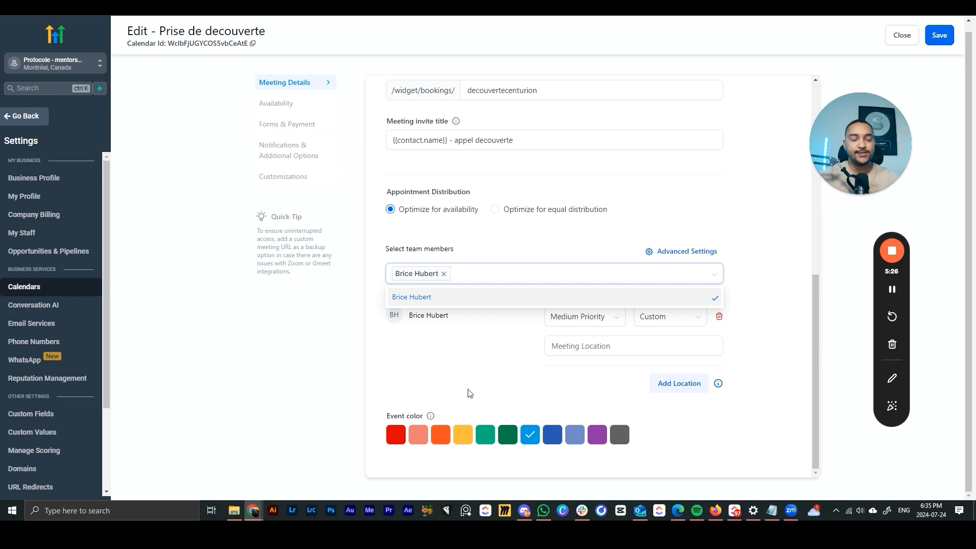
click(349, 367)
click(589, 321)
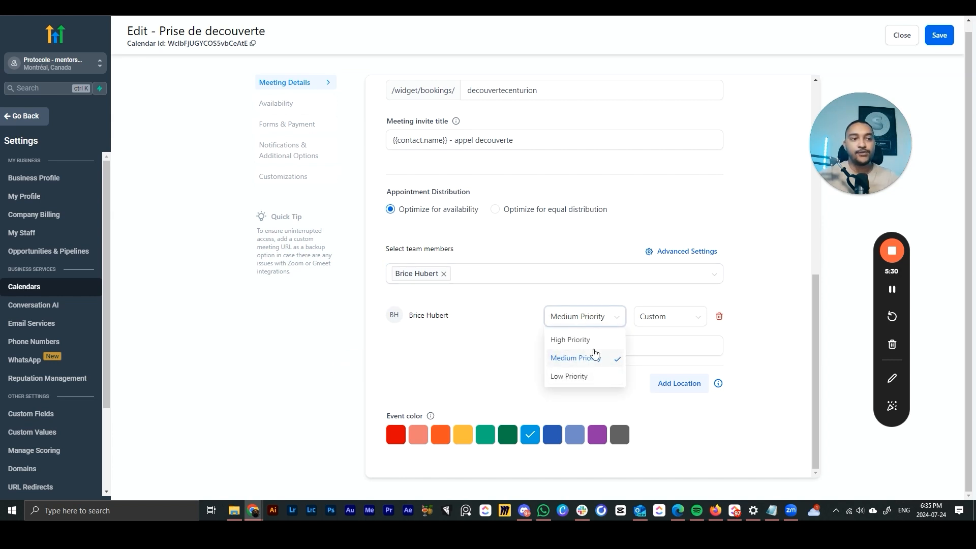
click(454, 340)
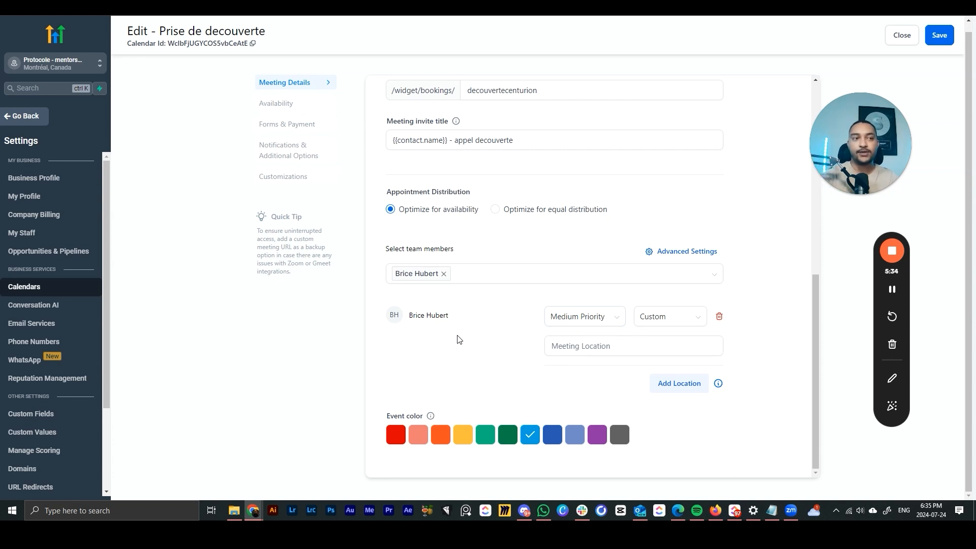
click(585, 317)
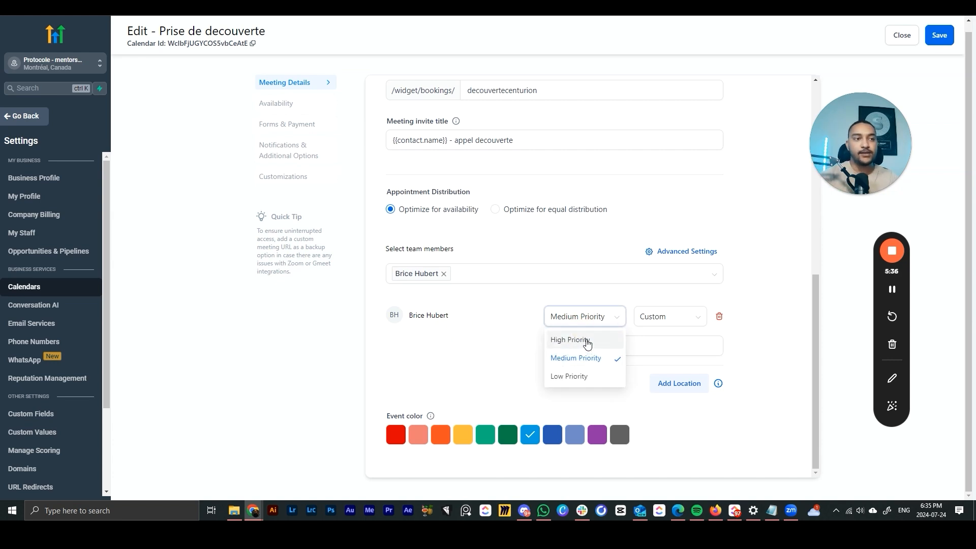
click(588, 346)
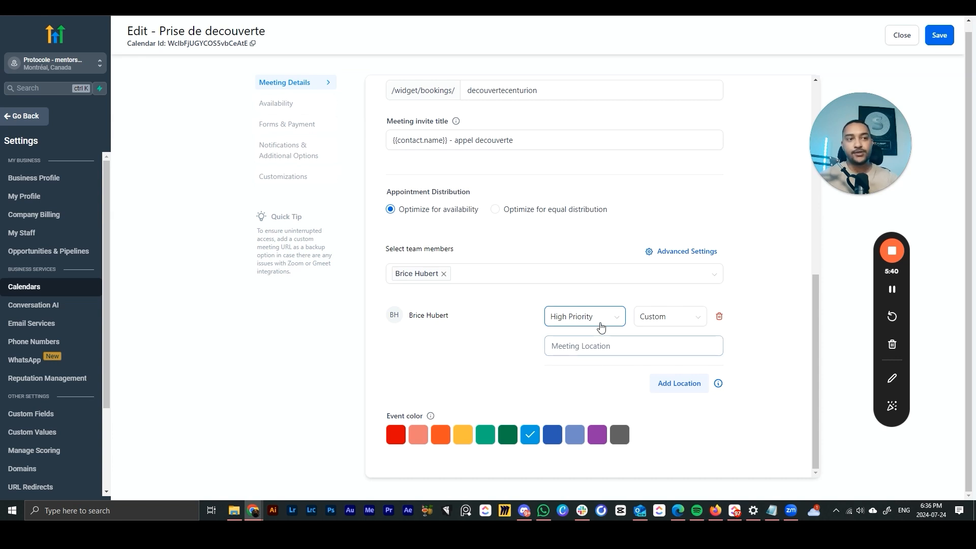
click(613, 317)
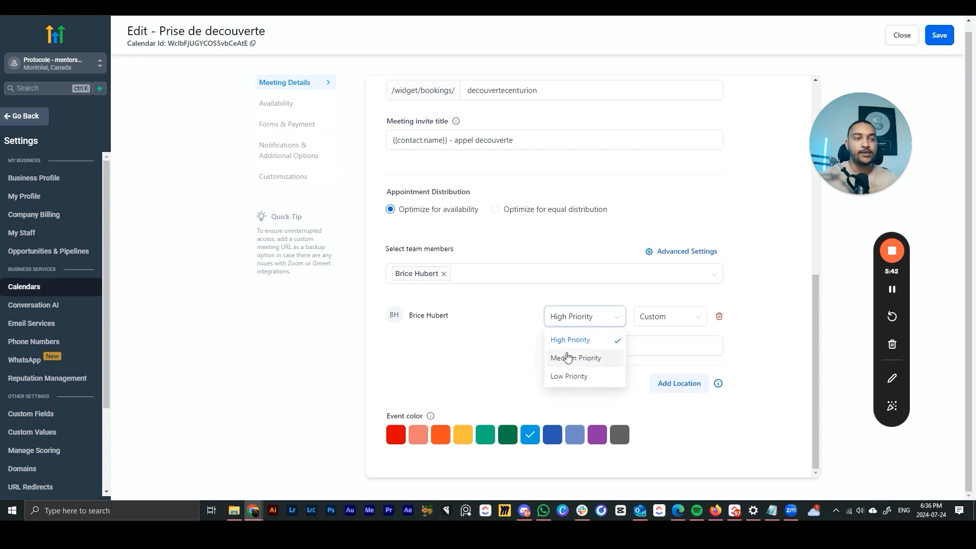
click(568, 358)
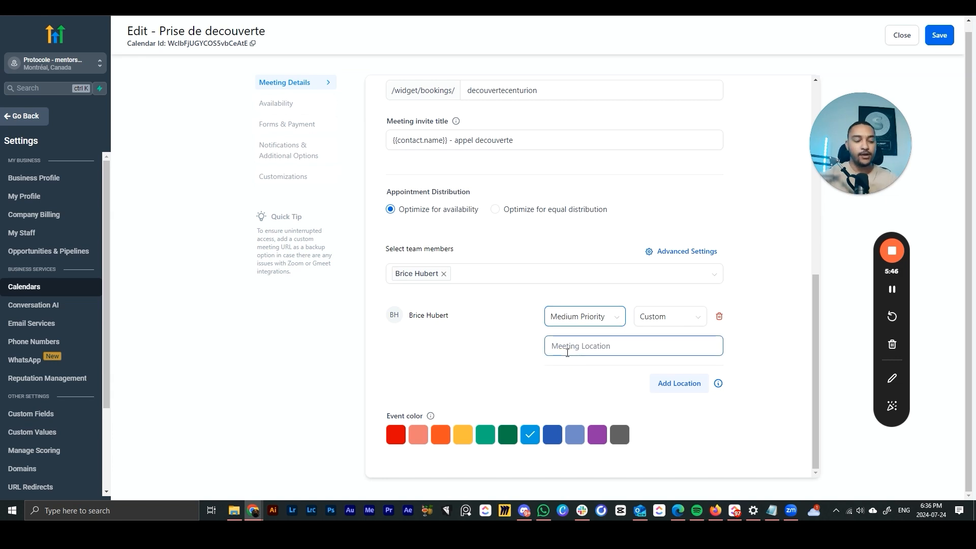
- Set the team member's meeting location to Google Meet
click(668, 318)
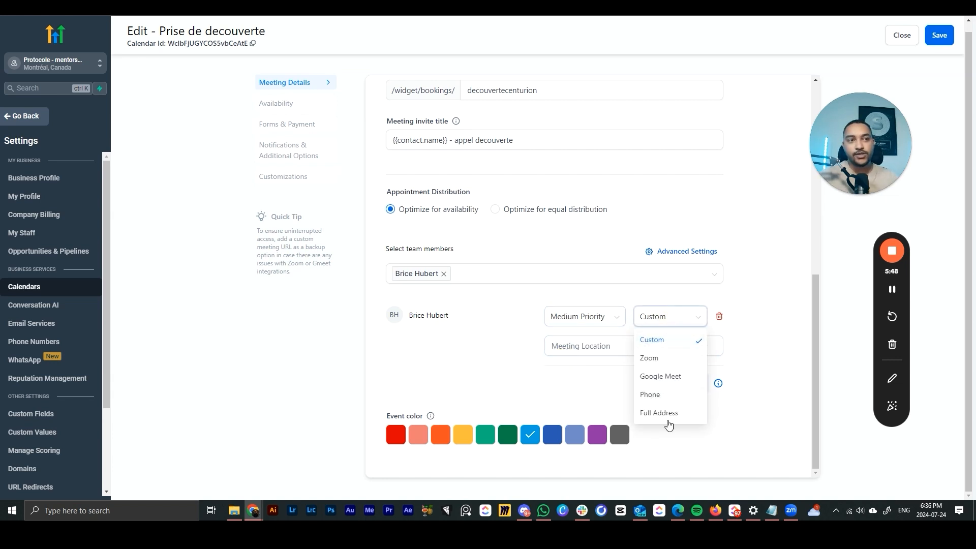
click(656, 358)
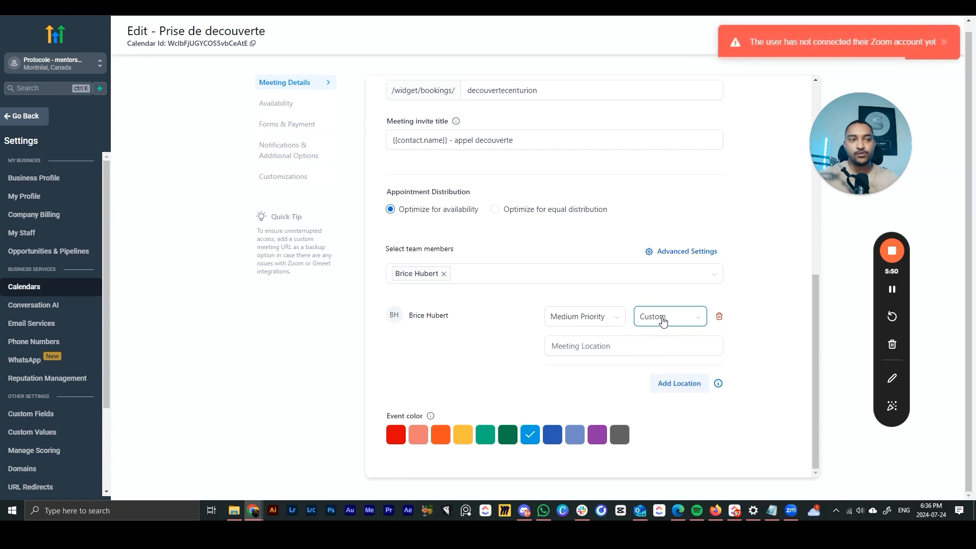
click(670, 317)
click(672, 376)
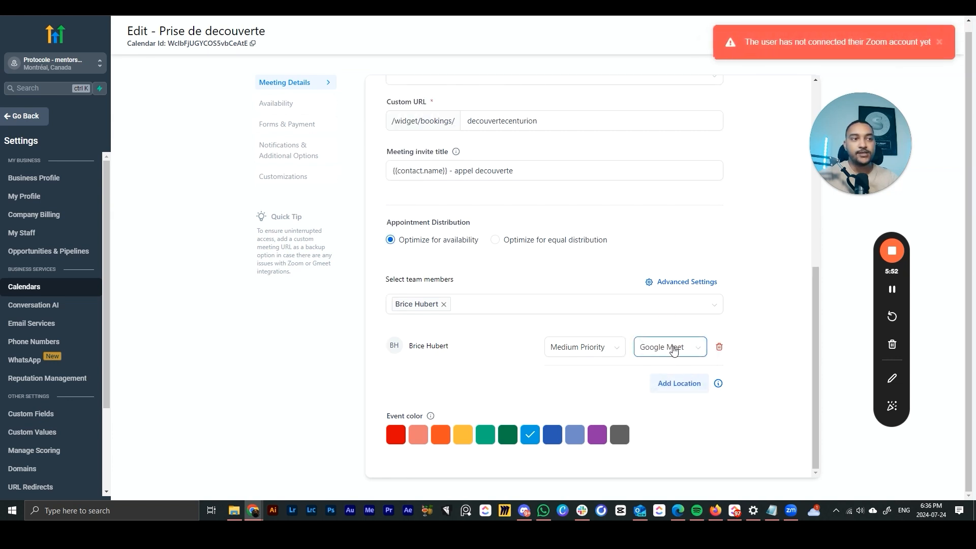
click(672, 349)
click(669, 355)
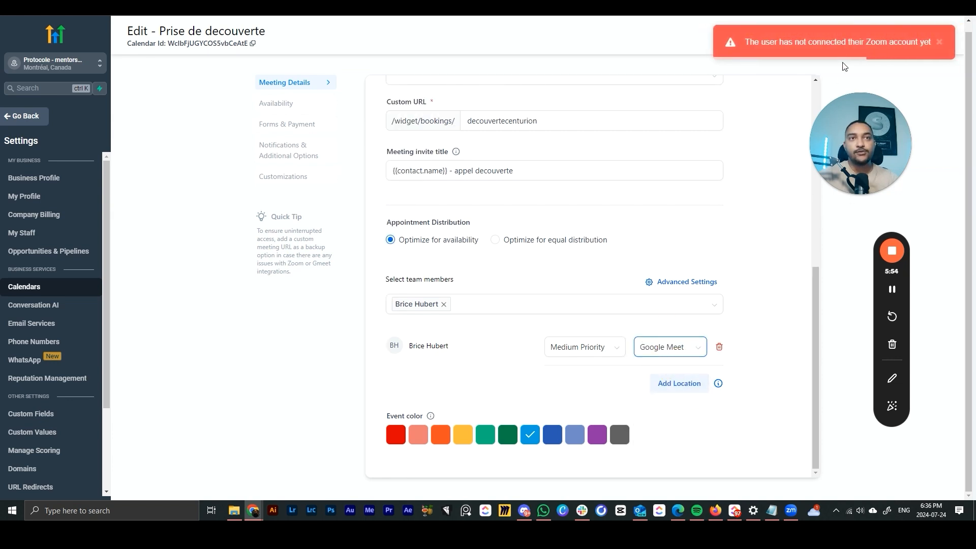
click(672, 350)
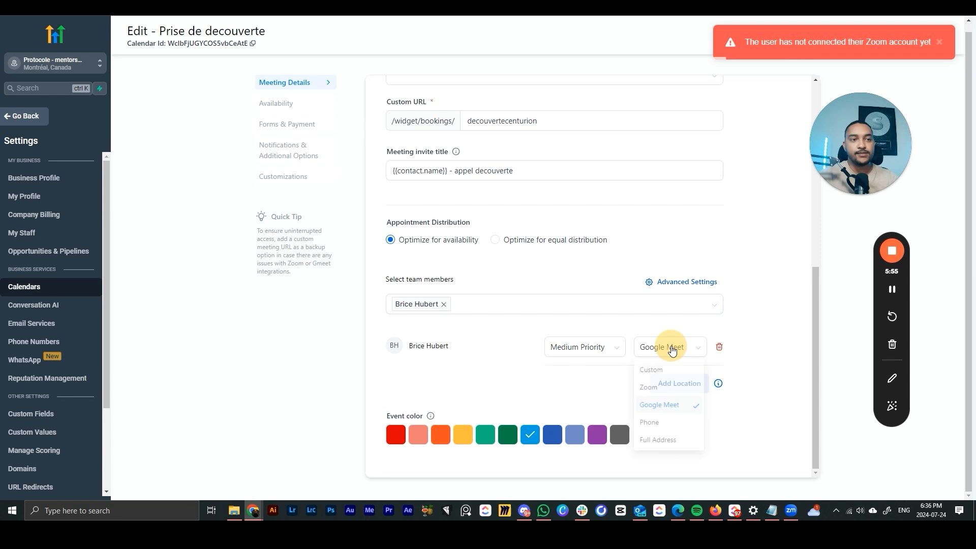
click(674, 406)
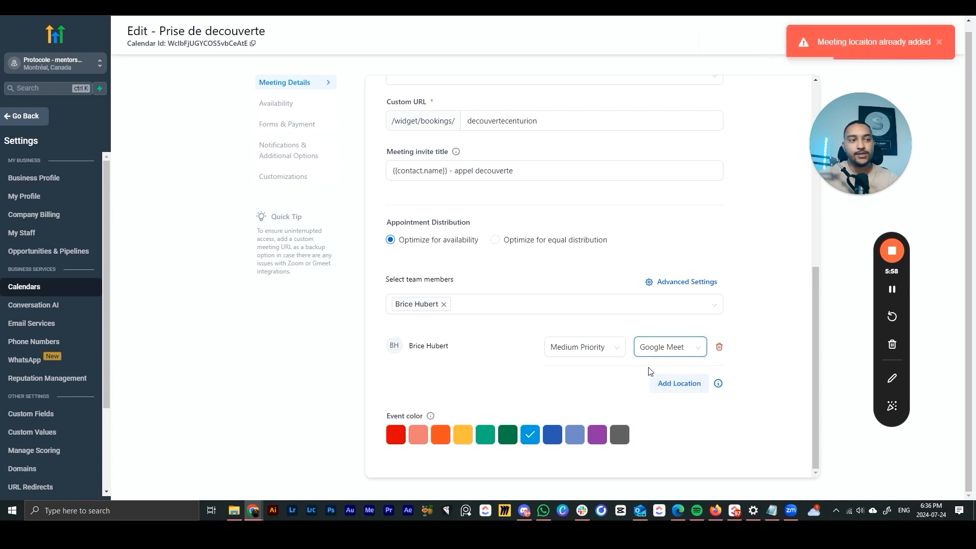
- Make the event colour dark blue and save the calendar
click(397, 436)
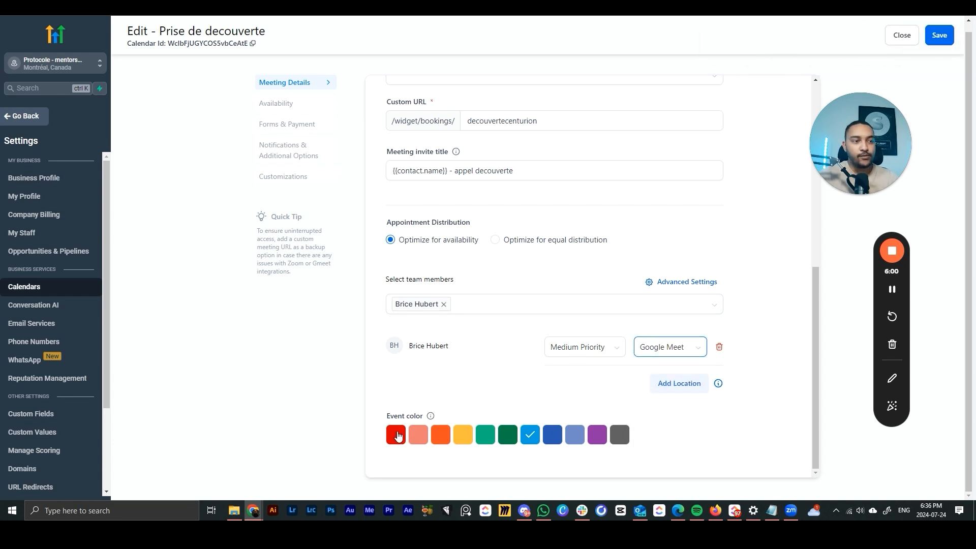
mouse_move(433, 417)
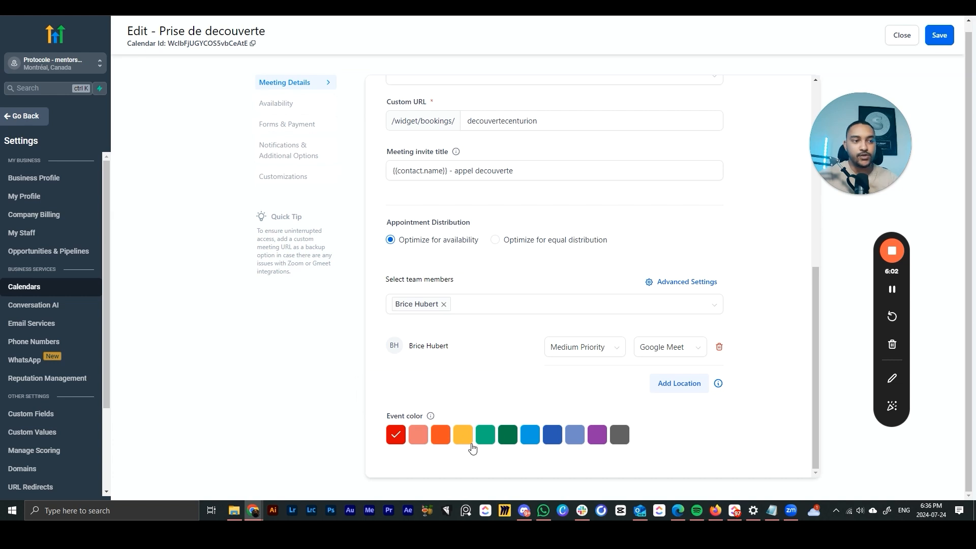
click(553, 438)
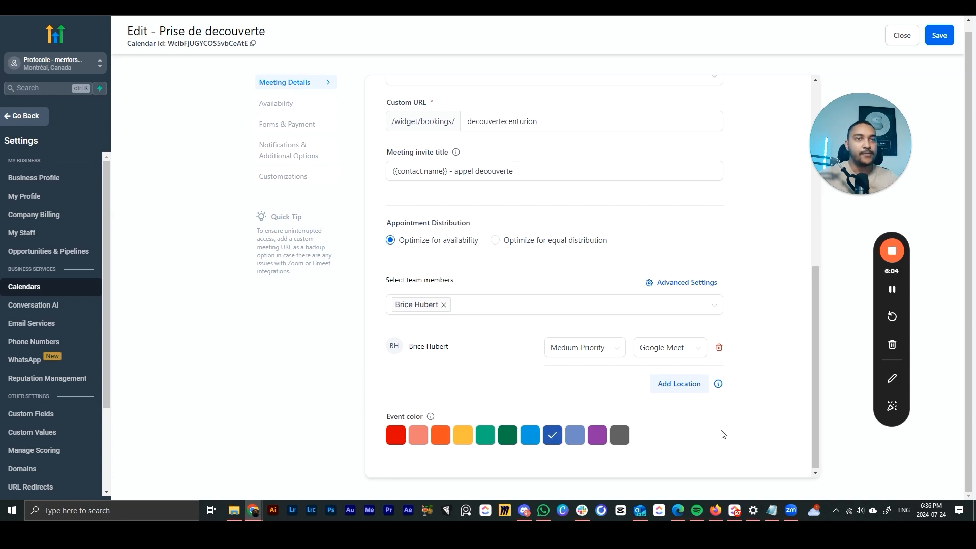
scroll(722, 431, up, 6)
click(939, 43)
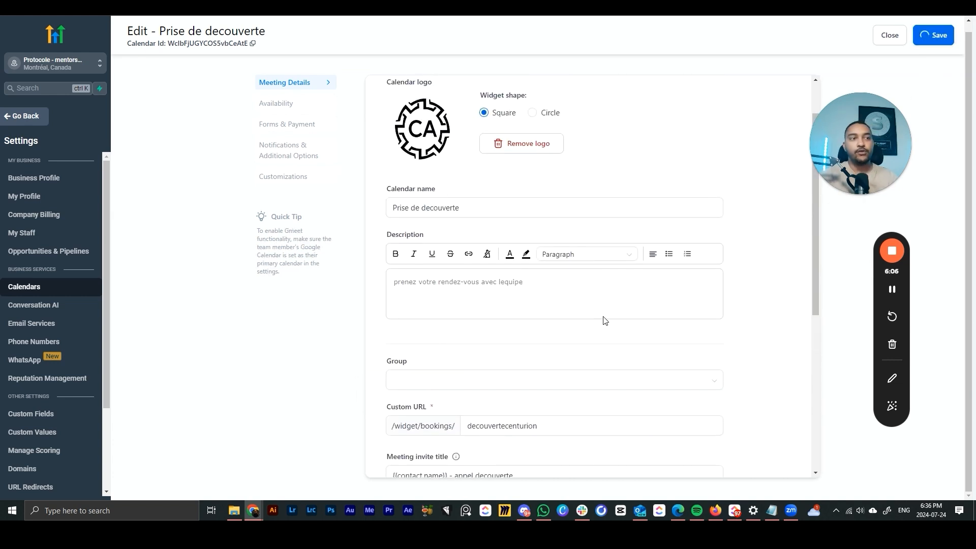
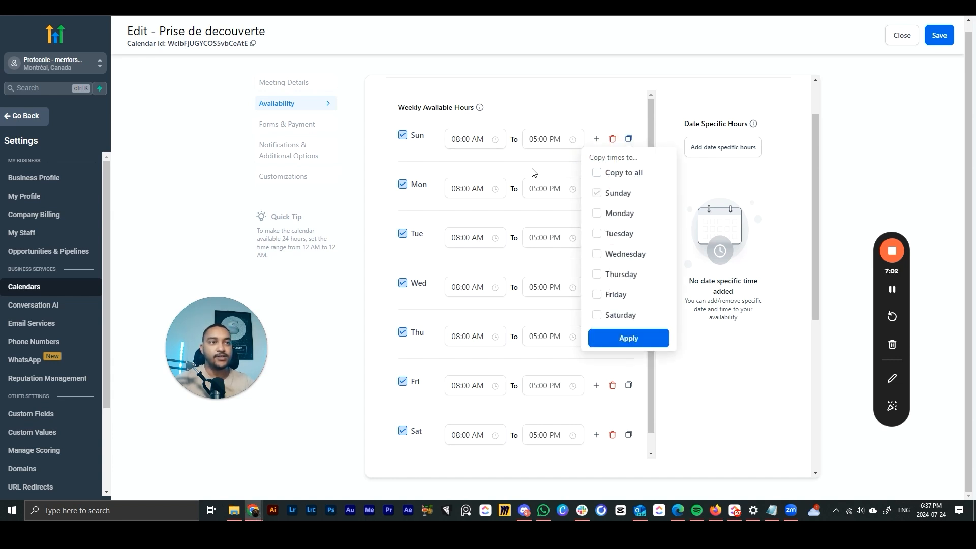
- Set Sunday's availability to end at 10:00 PM
click(629, 139)
click(596, 139)
click(478, 142)
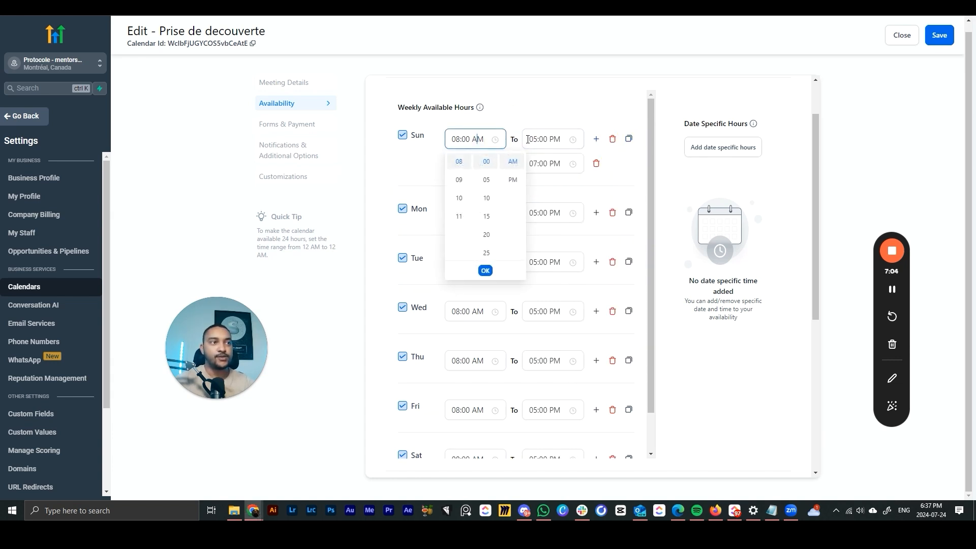
click(541, 139)
click(548, 238)
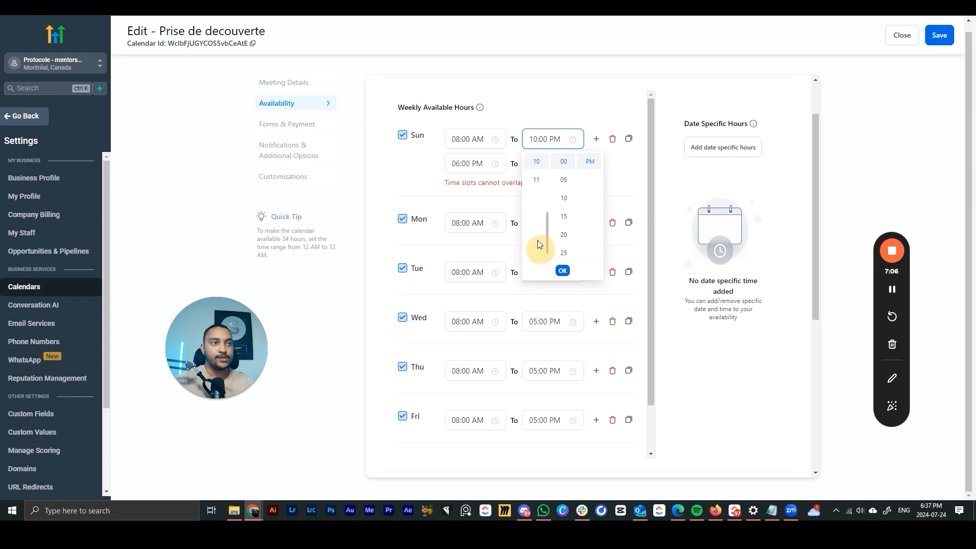
click(402, 135)
click(403, 135)
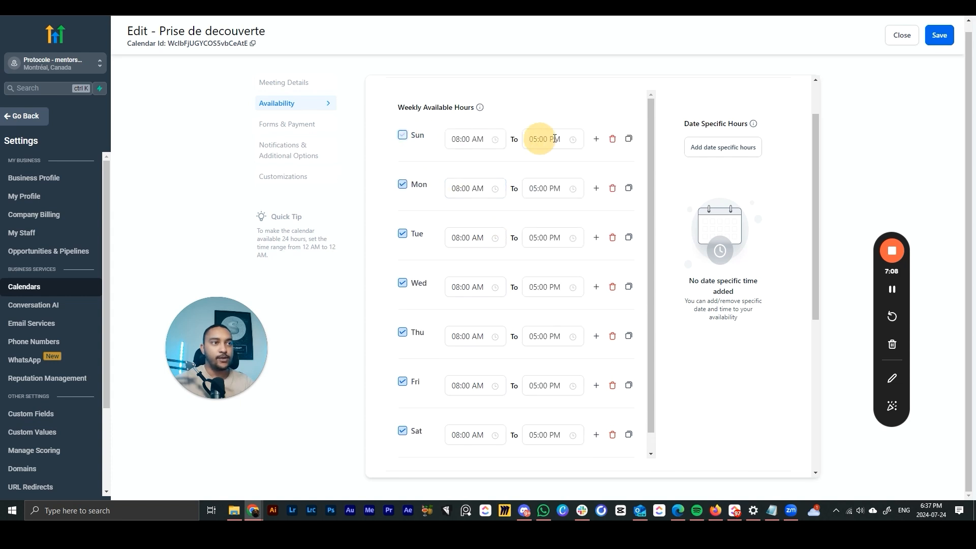
click(548, 138)
click(539, 226)
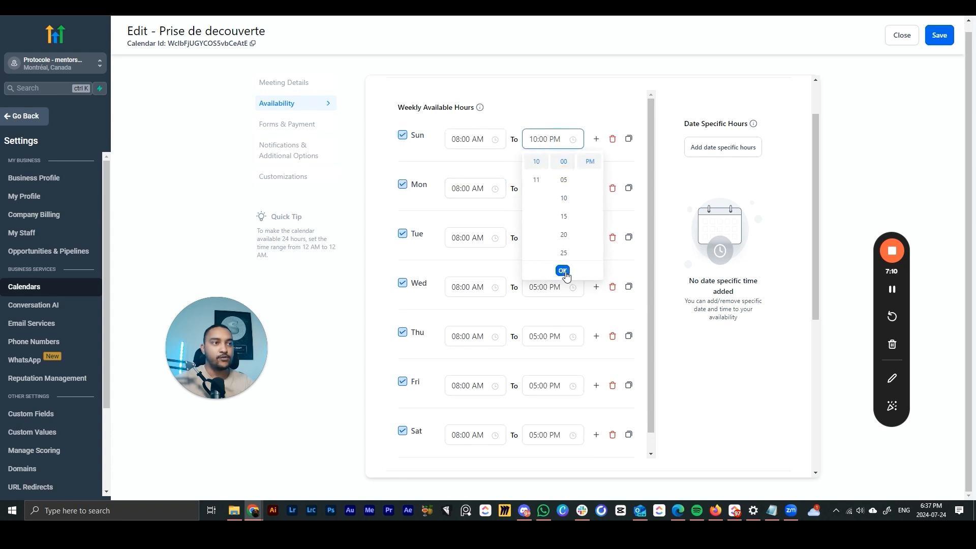
click(562, 270)
- Add a second Sunday time slot from 02:00 PM to 04:00 PM
click(597, 139)
click(476, 164)
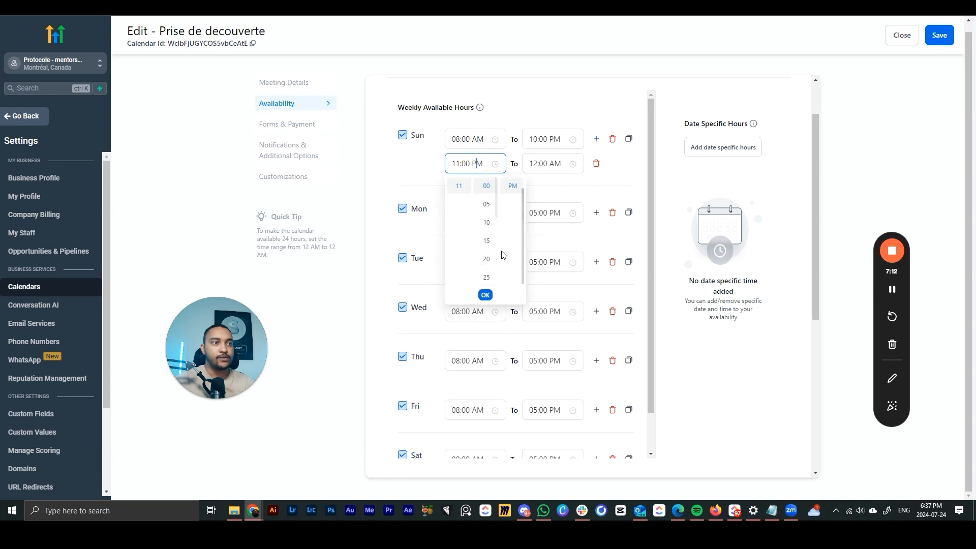
scroll(487, 214, down, 2)
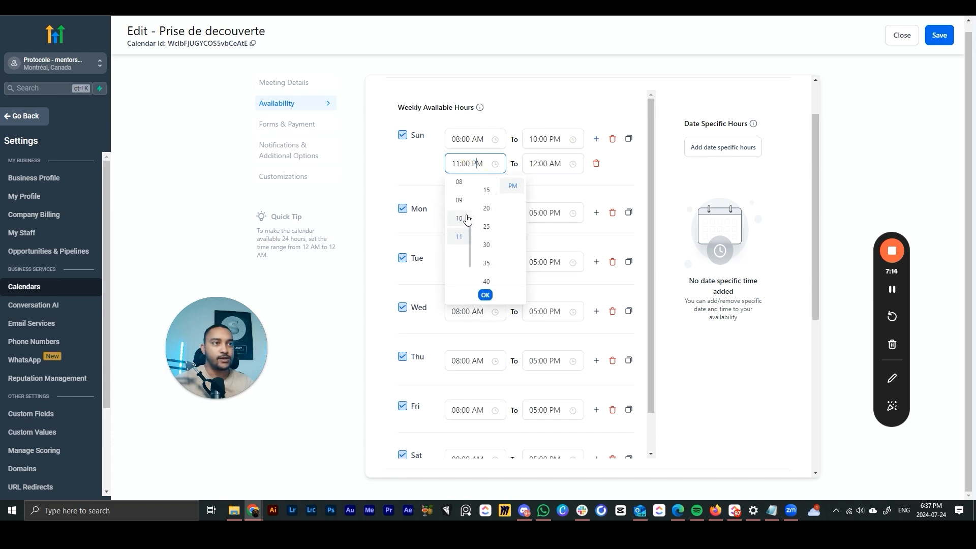
scroll(470, 219, up, 3)
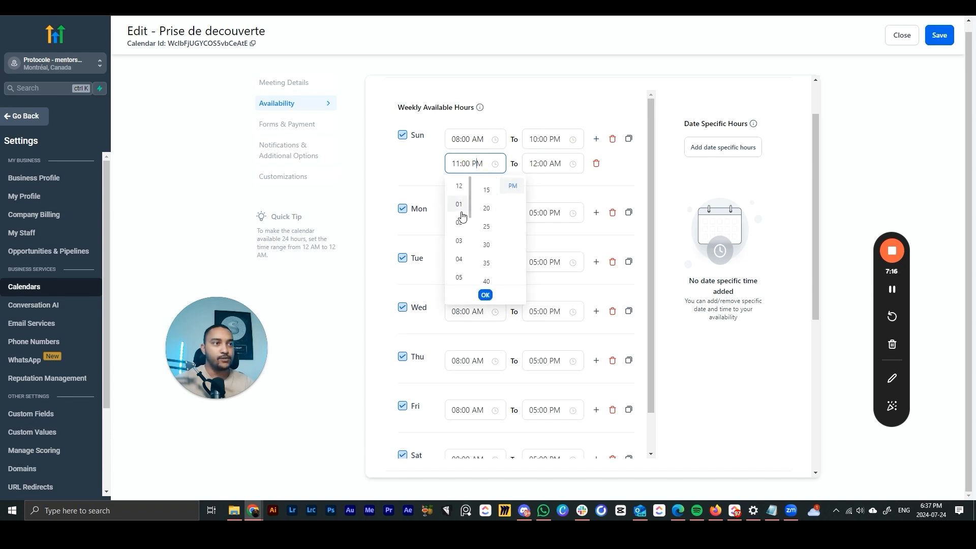
click(460, 222)
click(486, 291)
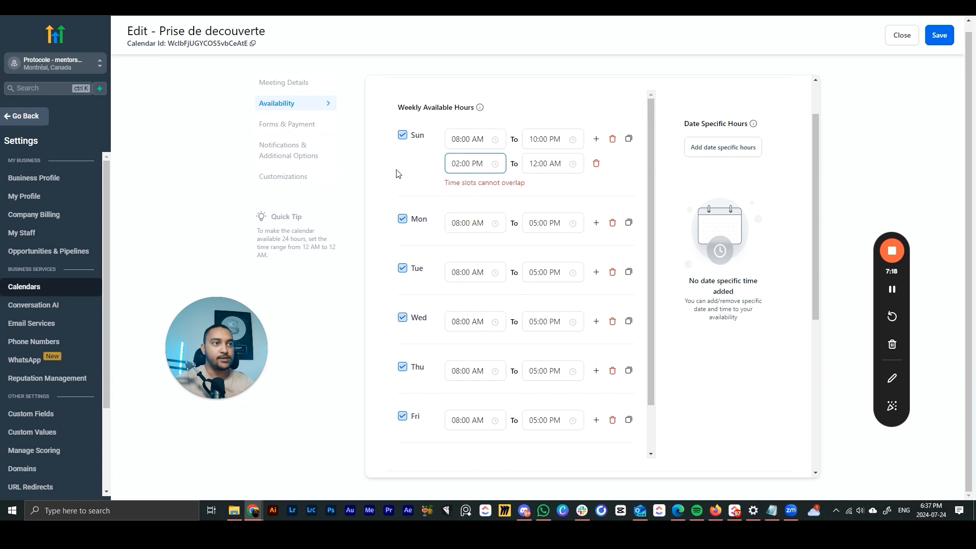
click(545, 164)
click(589, 204)
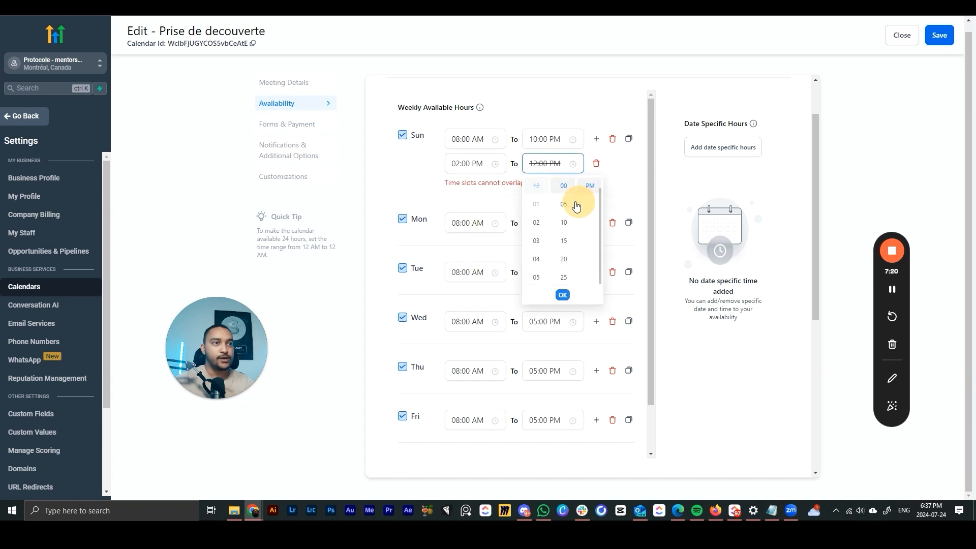
click(536, 259)
click(563, 295)
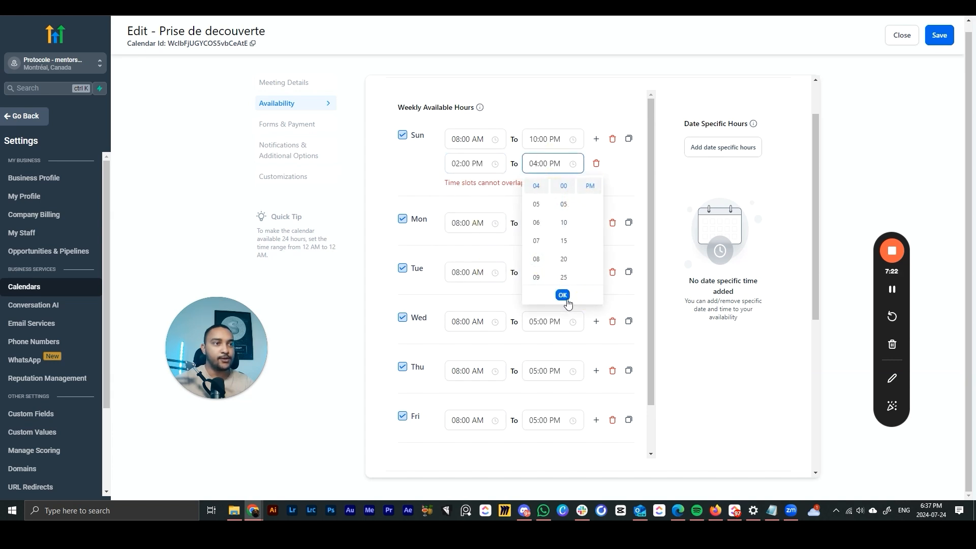
- Toggle Sunday unavailable and back on to restore its default hours
click(399, 160)
click(417, 134)
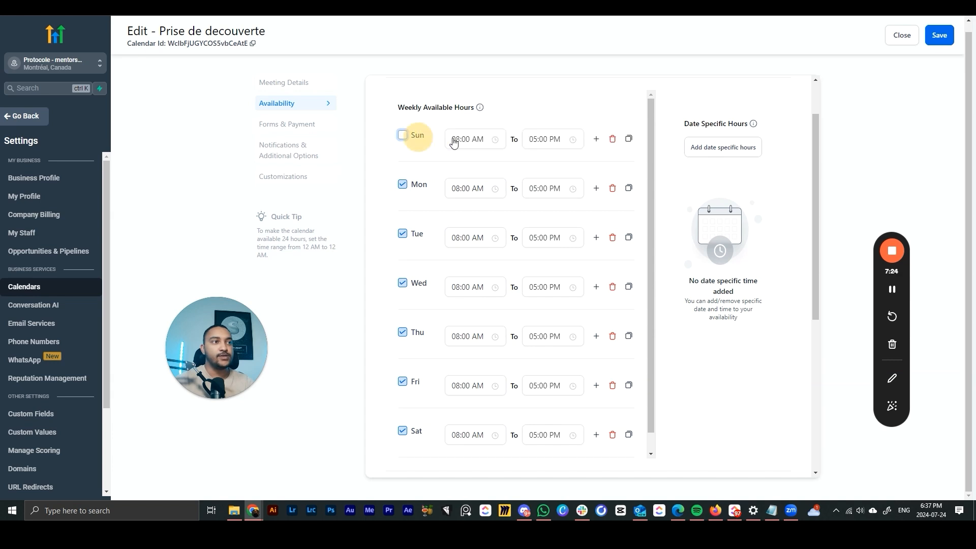
scroll(536, 193, down, 6)
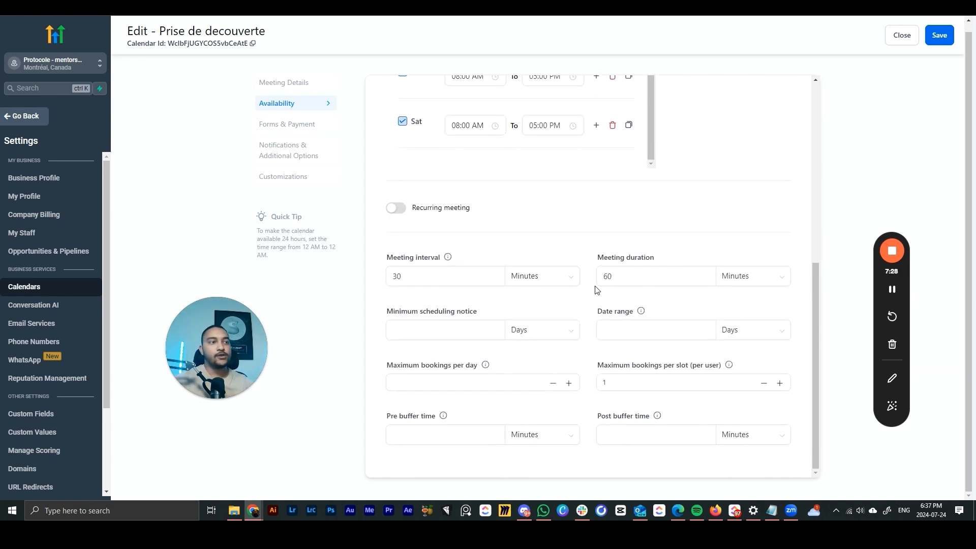
- Try weekly recurring meetings with more repetitions, then turn recurring meetings back off
click(398, 208)
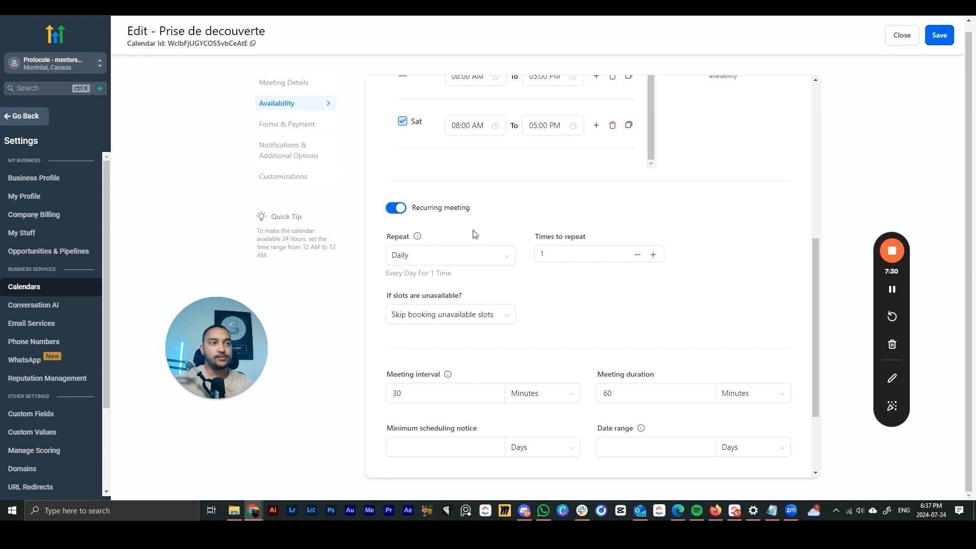
click(550, 250)
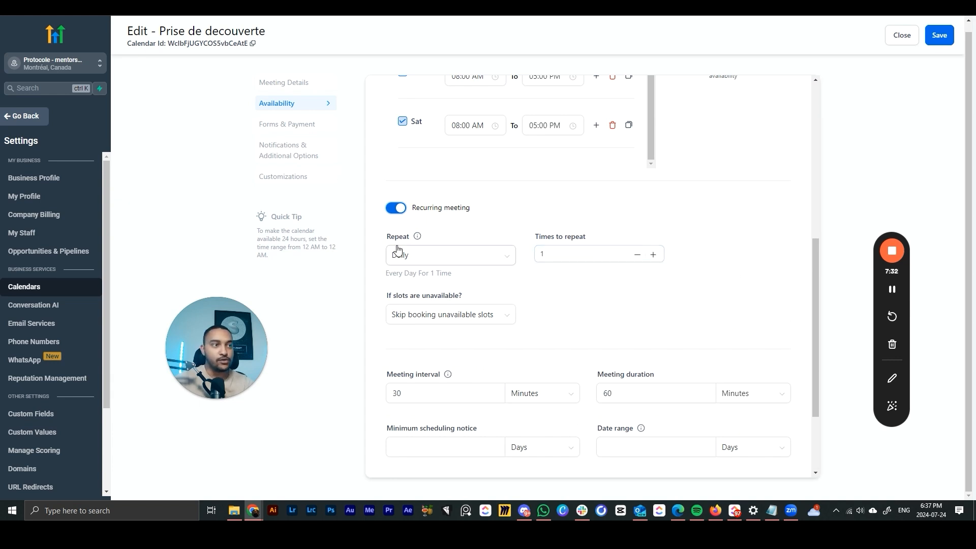
click(435, 265)
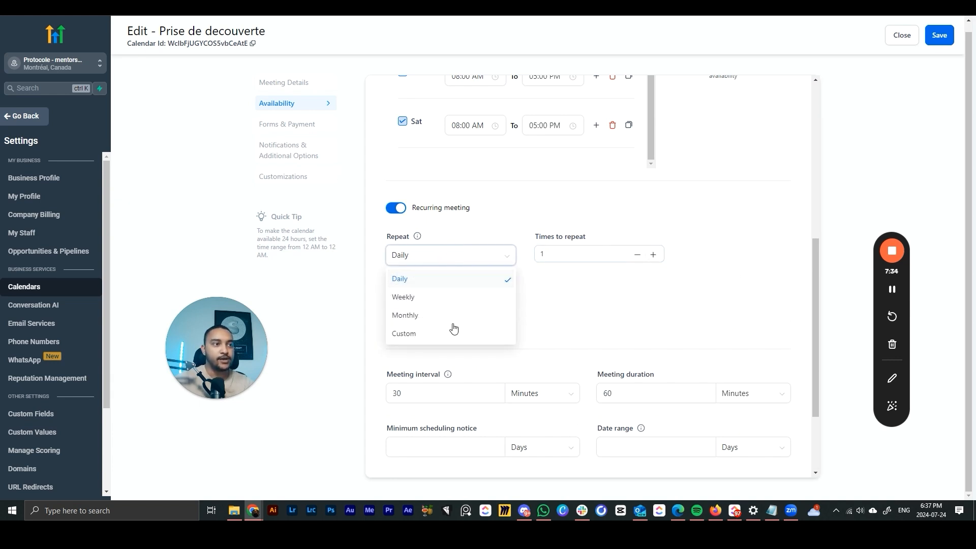
click(428, 296)
click(654, 254)
click(655, 254)
click(654, 254)
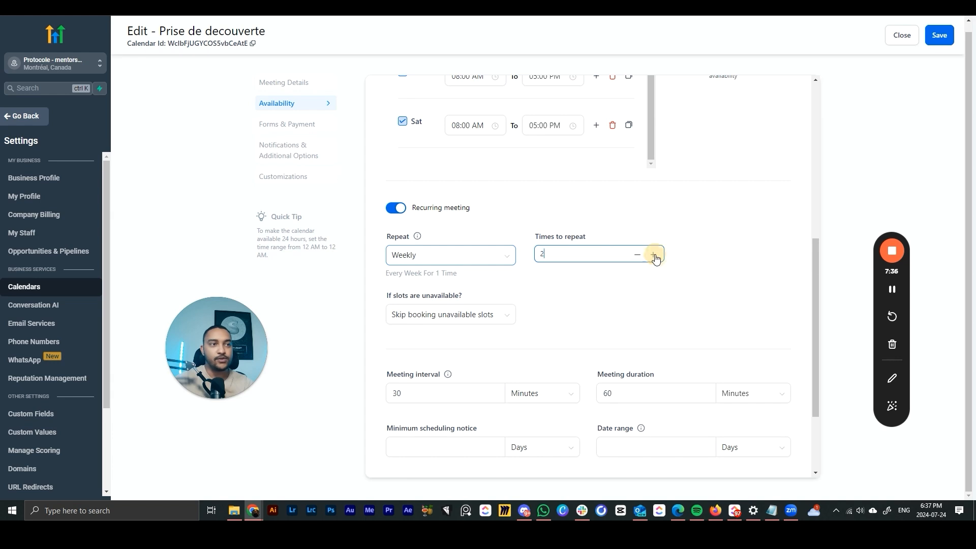
click(654, 254)
click(655, 254)
click(654, 255)
click(655, 254)
click(654, 254)
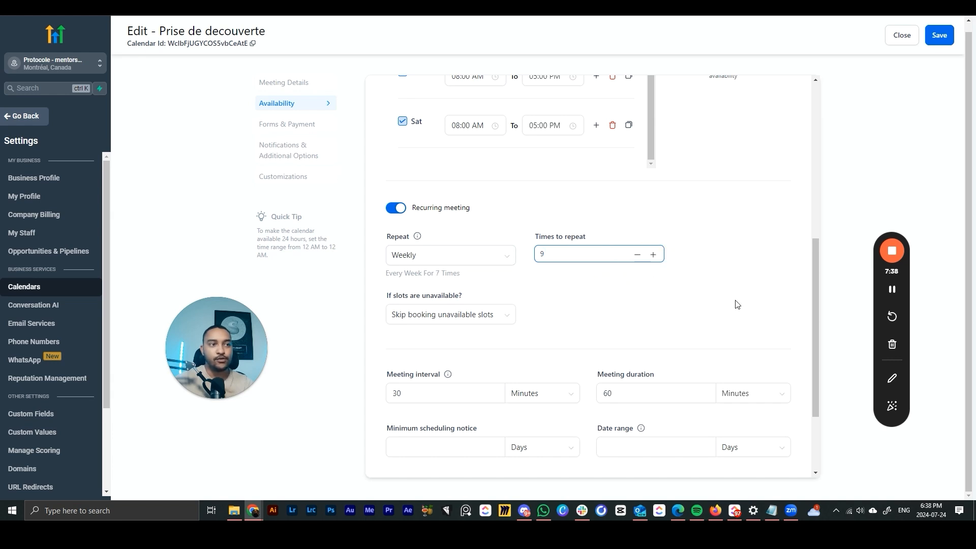
click(401, 209)
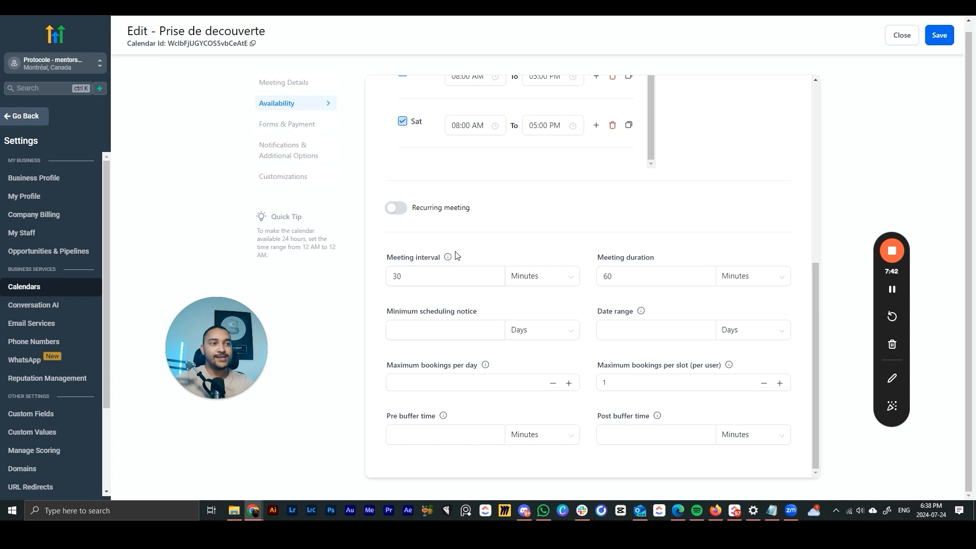
mouse_move(447, 259)
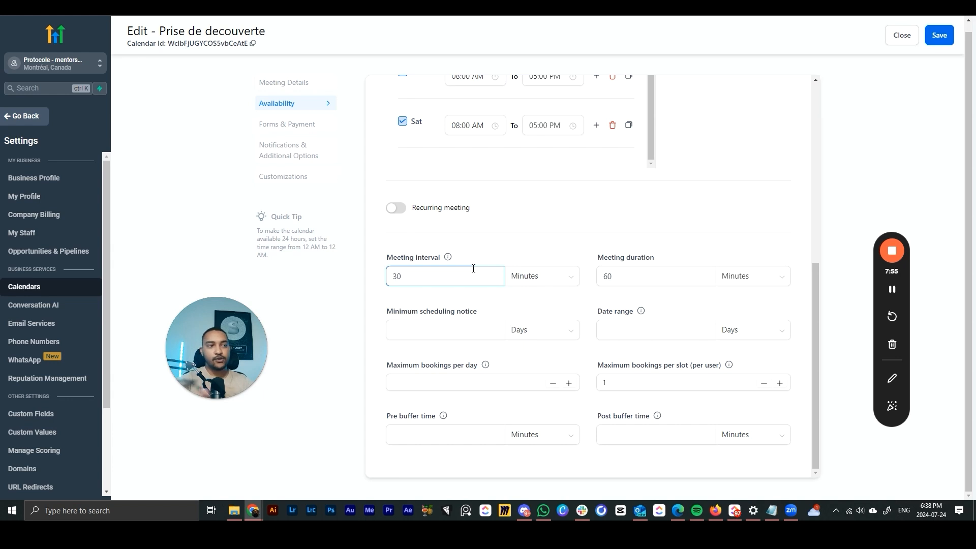
scroll(473, 269, up, 5)
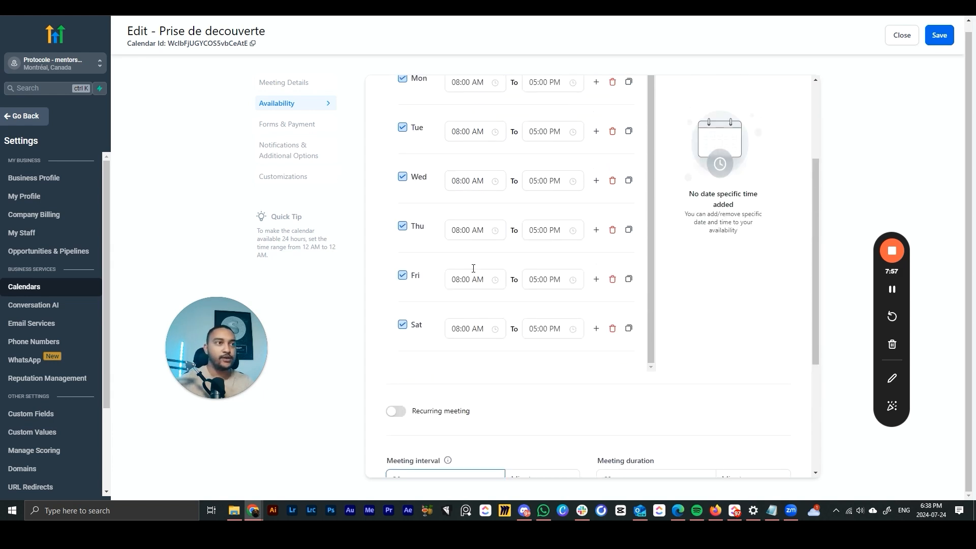
scroll(473, 273, down, 4)
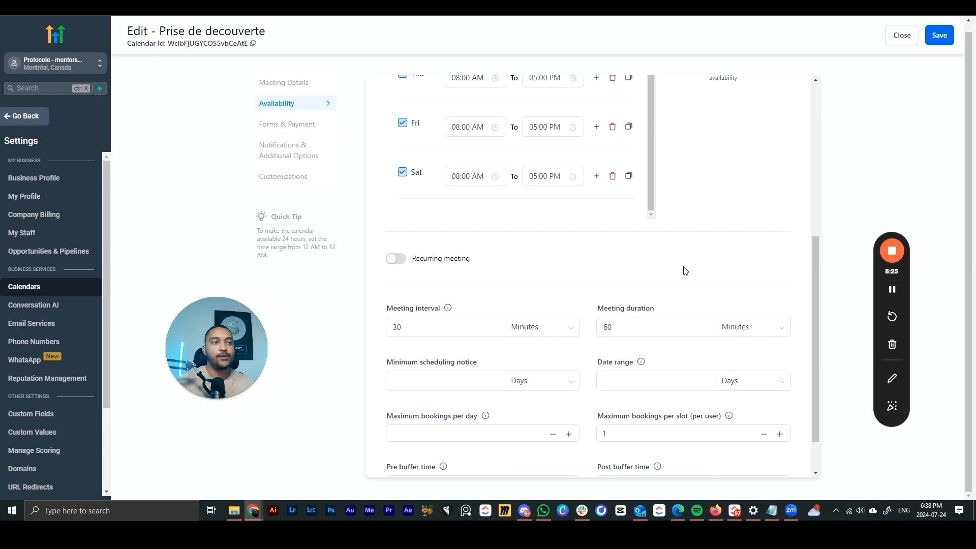
scroll(661, 272, down, 1)
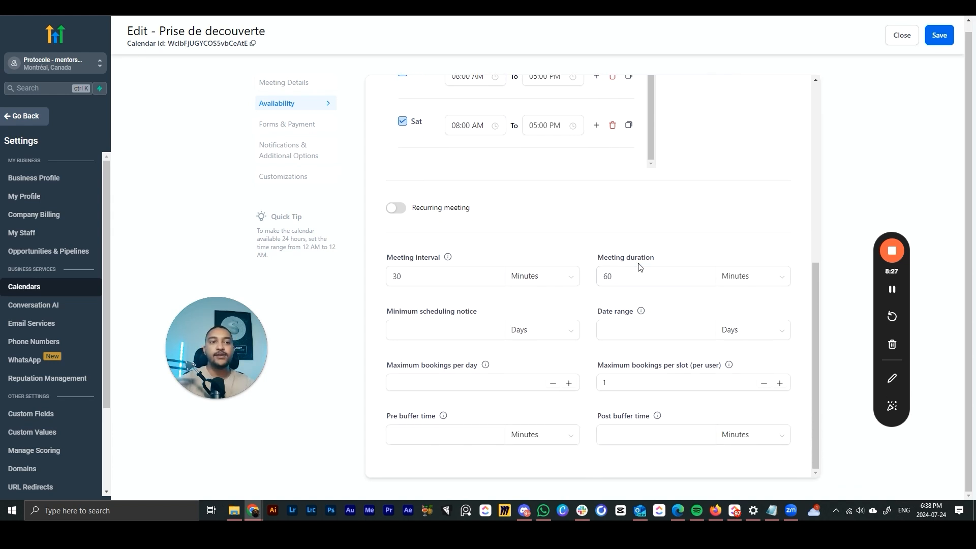
- Switch the minimum scheduling notice unit to Hours and set its value to 10
click(432, 330)
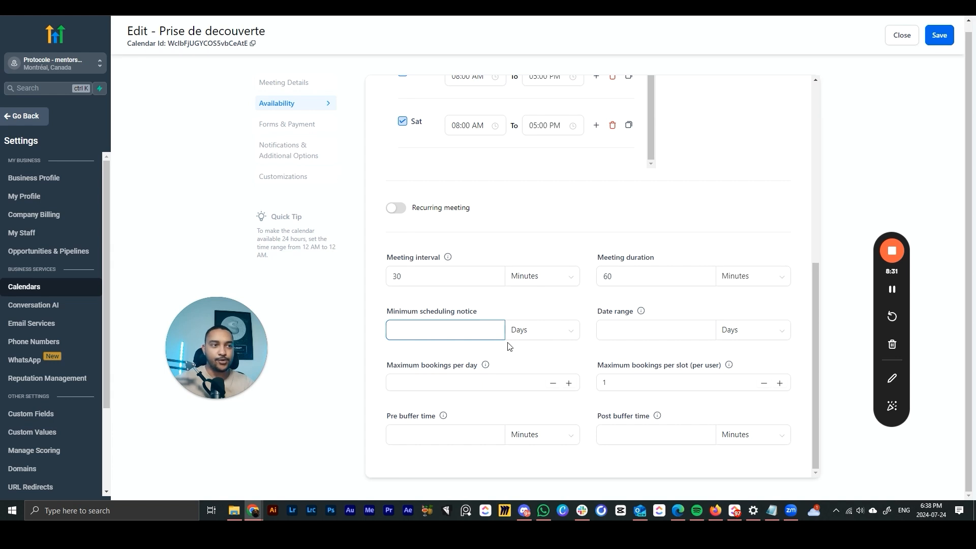
click(516, 330)
click(539, 354)
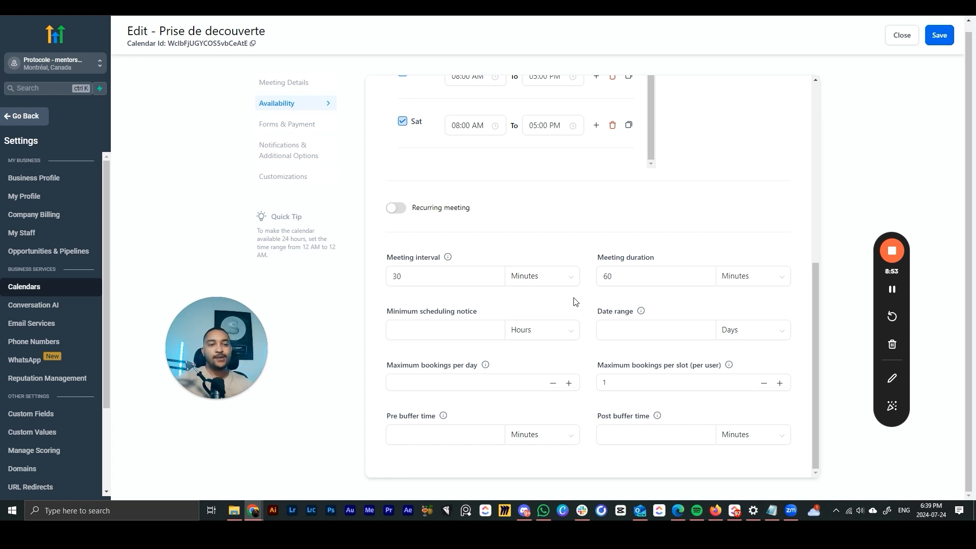
click(496, 329)
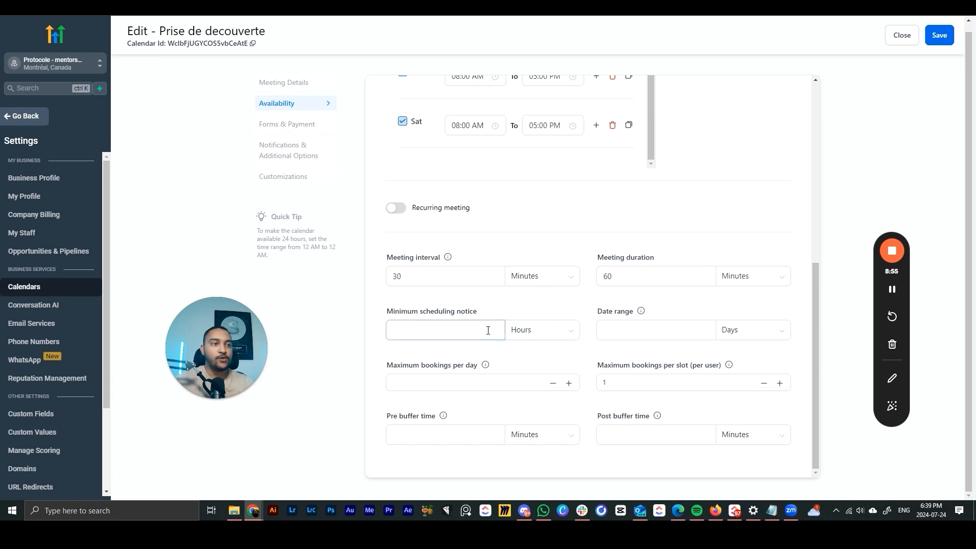
text(4)
click(360, 368)
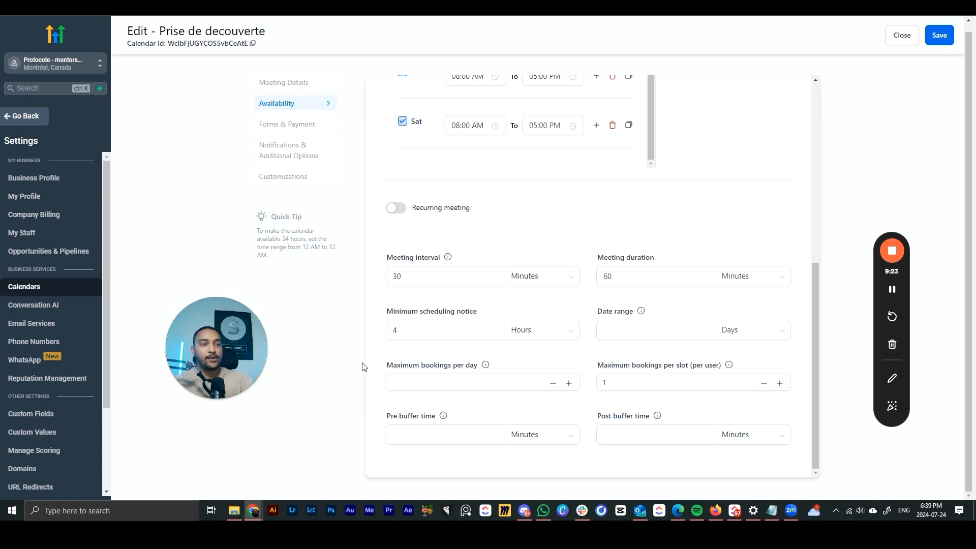
drag(407, 330, 377, 342)
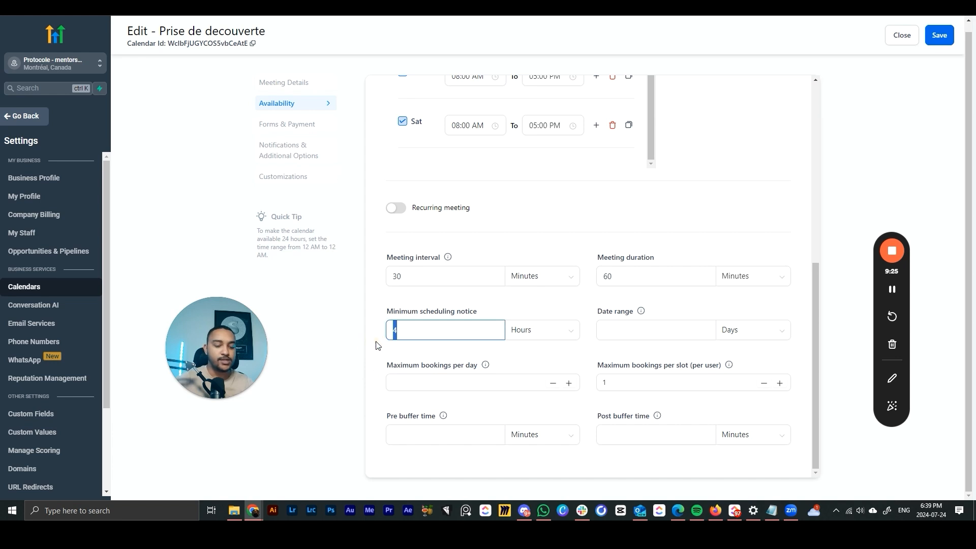
text(10)
click(379, 347)
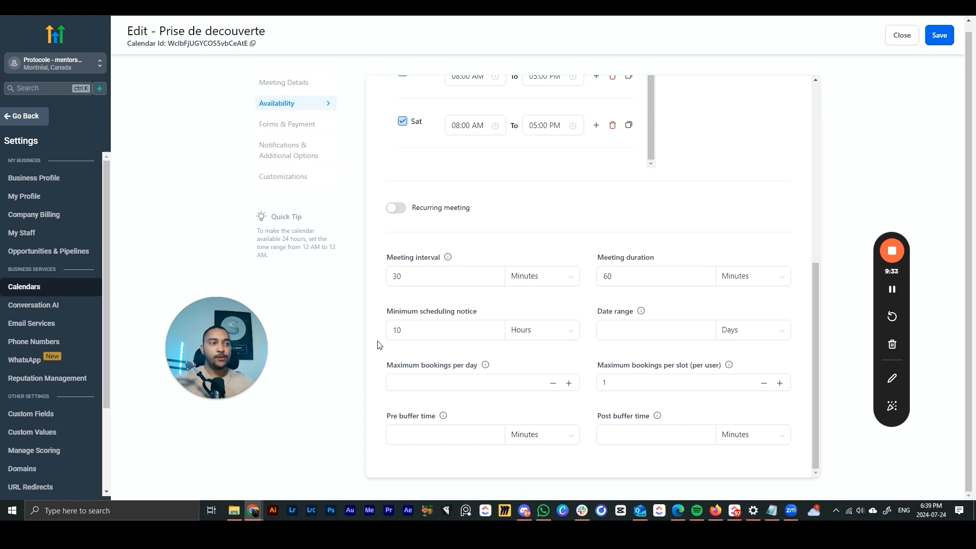
click(625, 329)
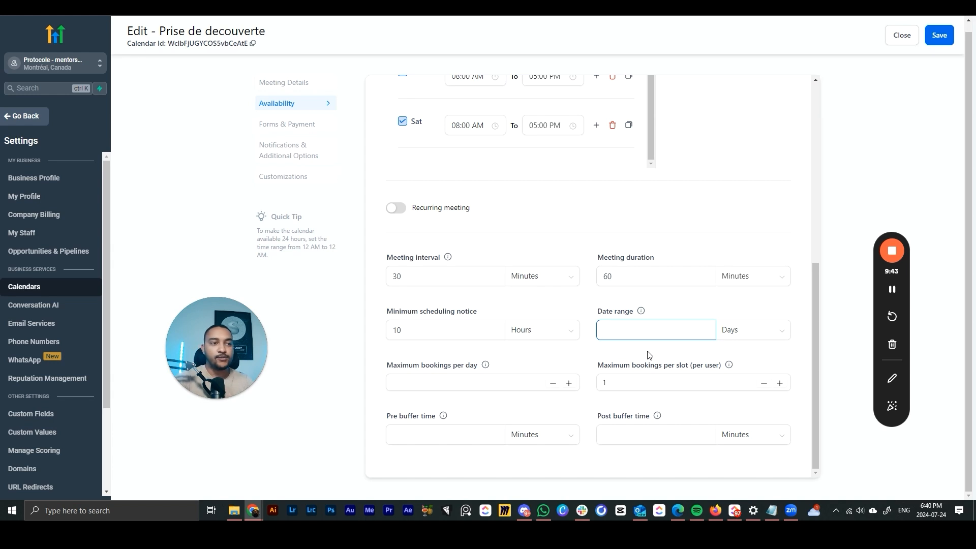
- Enter the date range as 3, then 15, and finally settle on 5 days
text(3)
click(650, 355)
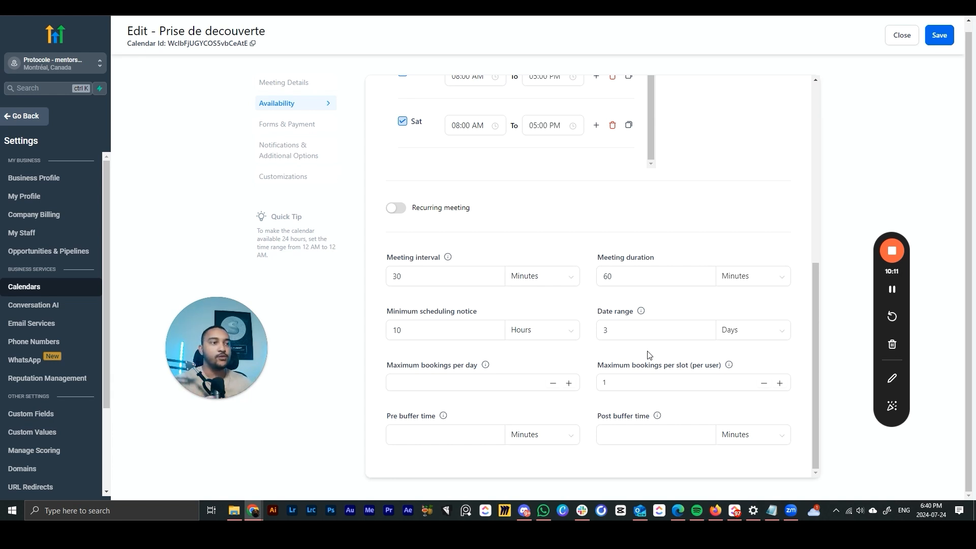
double_click(637, 333)
text(15)
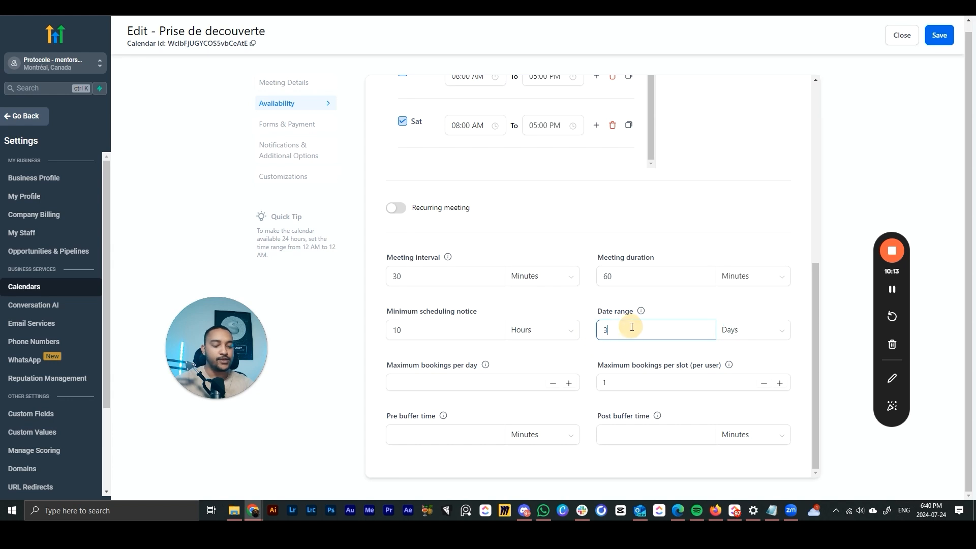
click(631, 356)
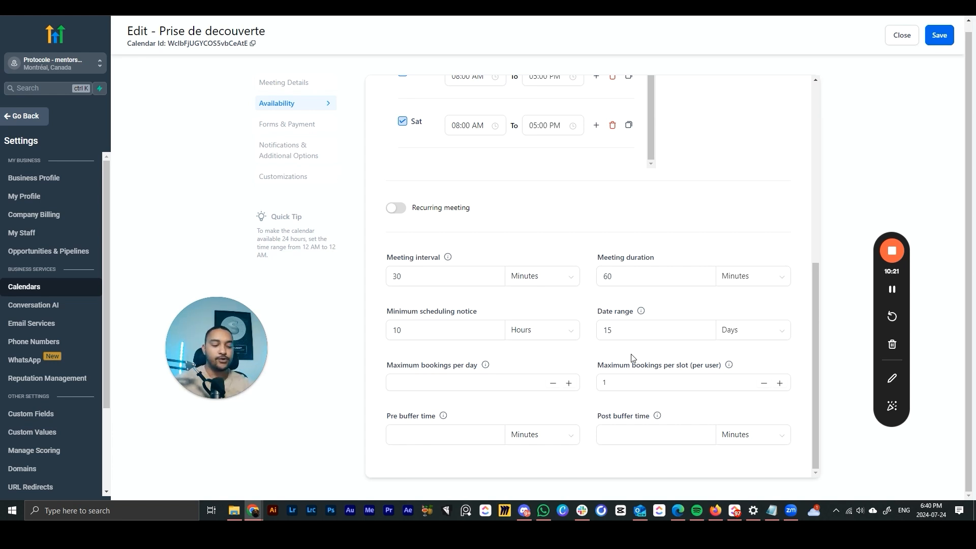
drag(630, 331, 576, 352)
text(5)
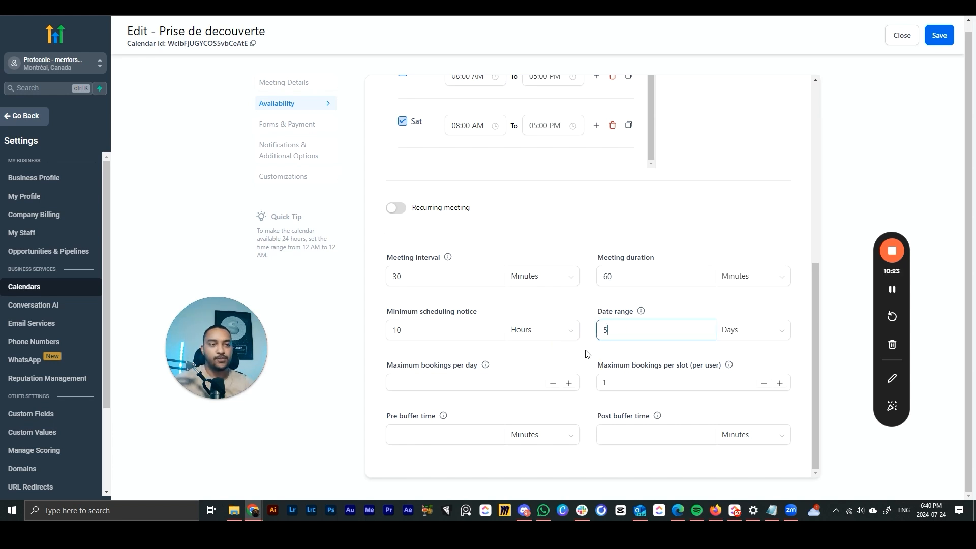
click(578, 350)
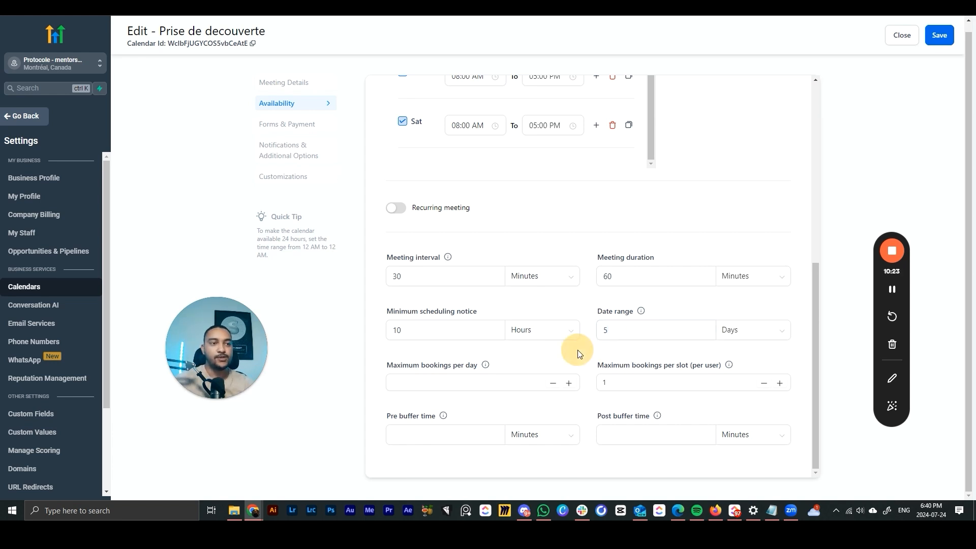
click(625, 385)
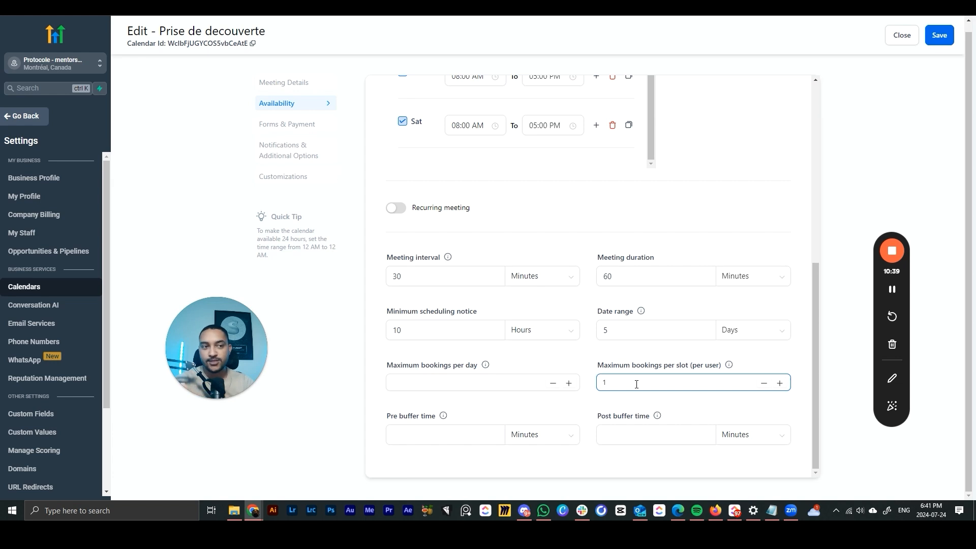
- Leave pre buffer empty and set the post buffer time to 10, then 0 minutes
click(433, 435)
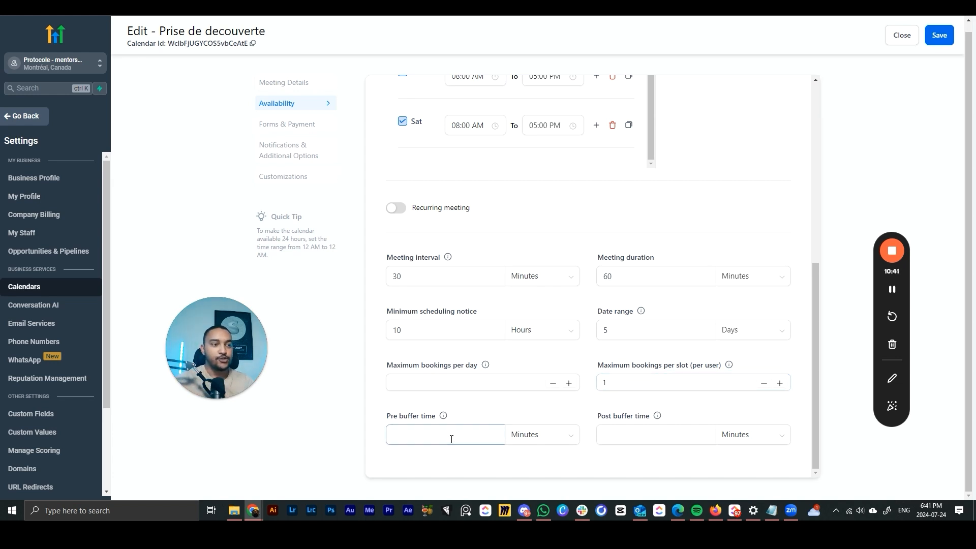
click(621, 431)
click(498, 413)
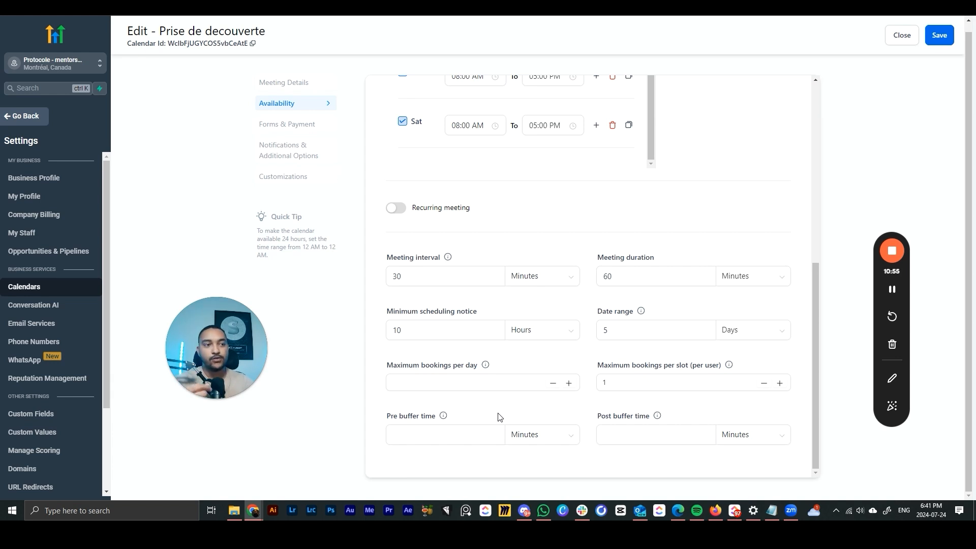
click(638, 434)
text(19)
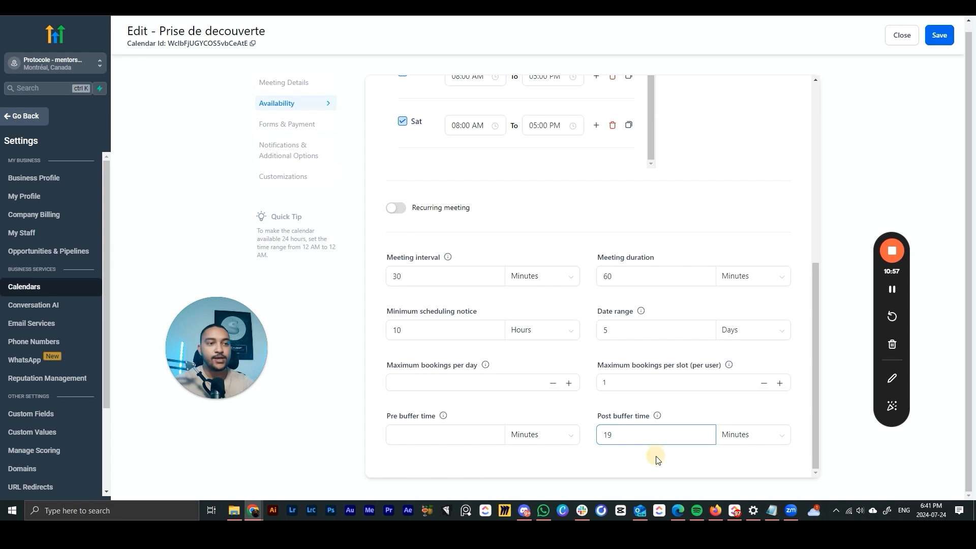
key(BackSpace)
text(0)
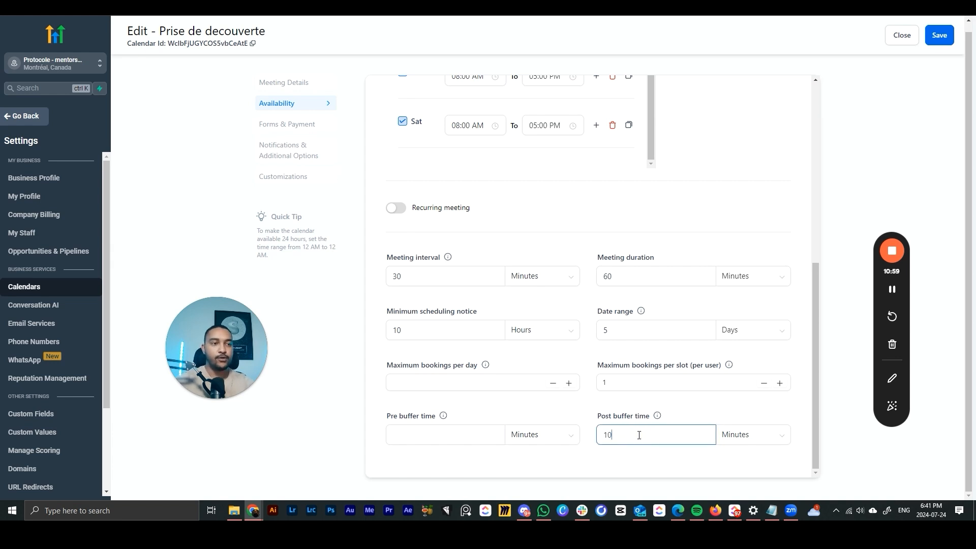
click(630, 462)
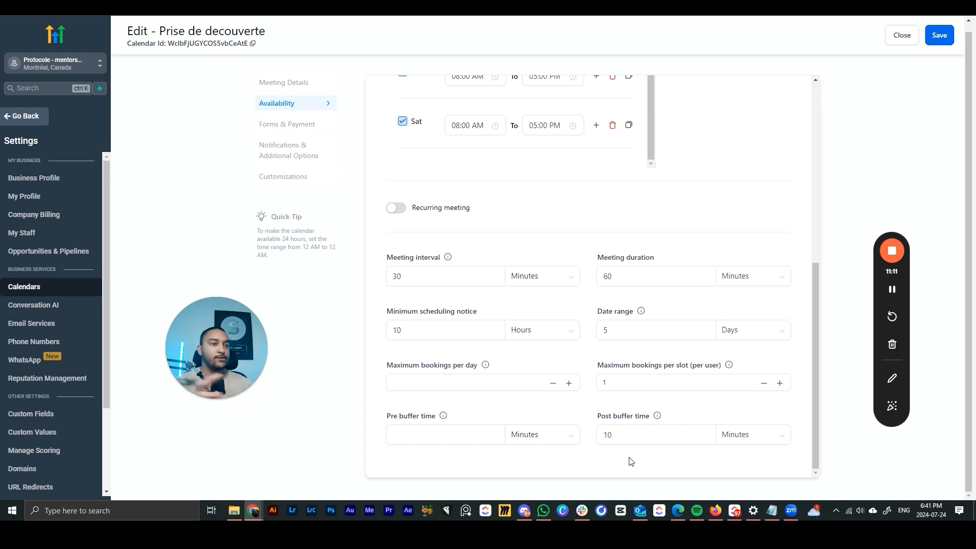
double_click(624, 442)
text(0)
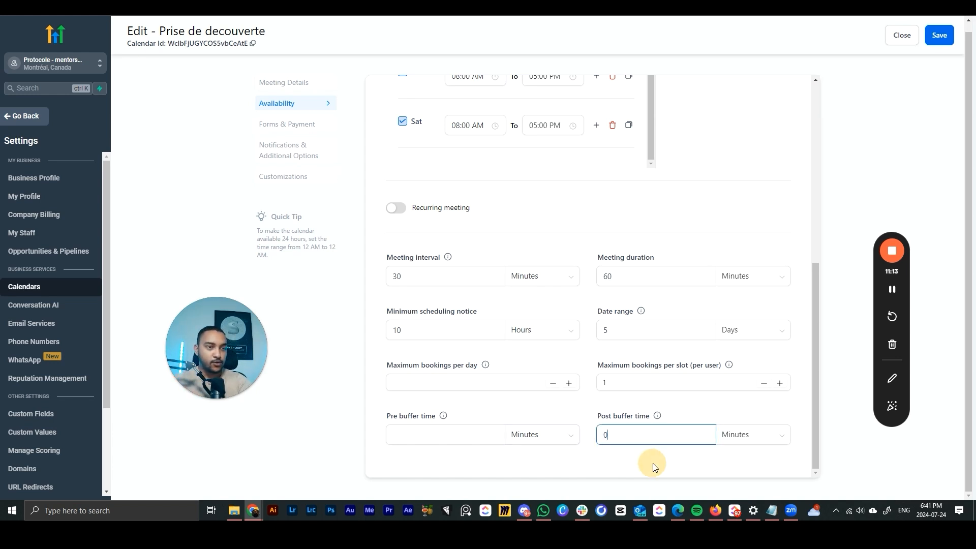
click(653, 463)
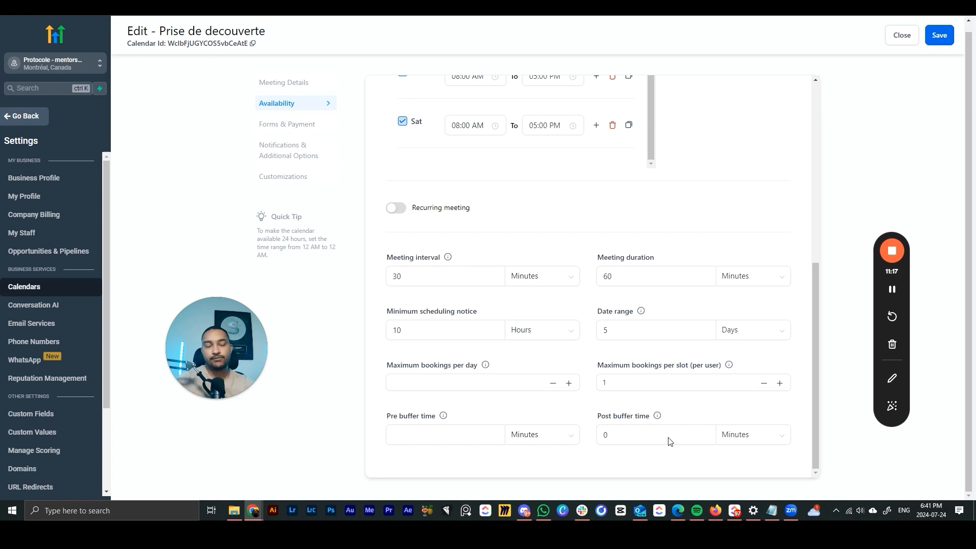
scroll(614, 371, up, 6)
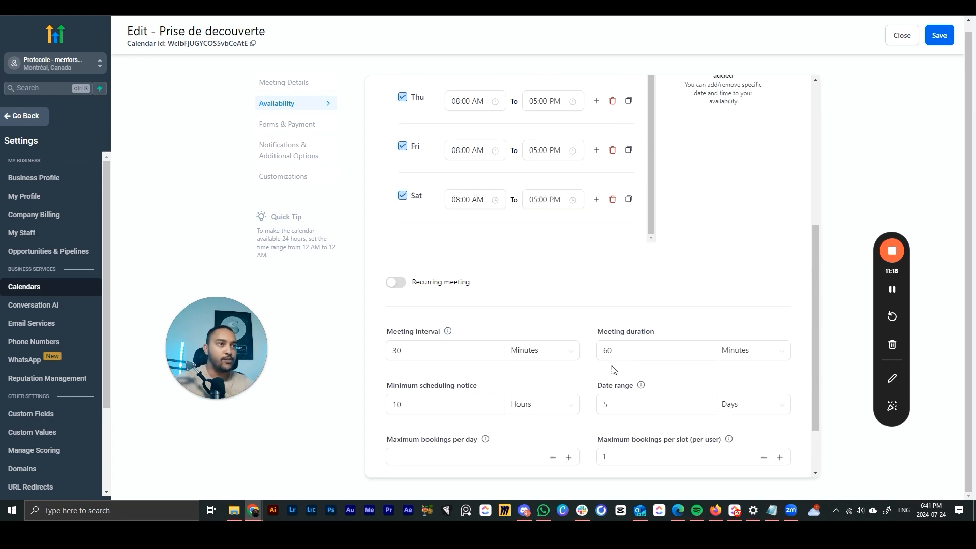
- Save the updated availability settings
click(940, 35)
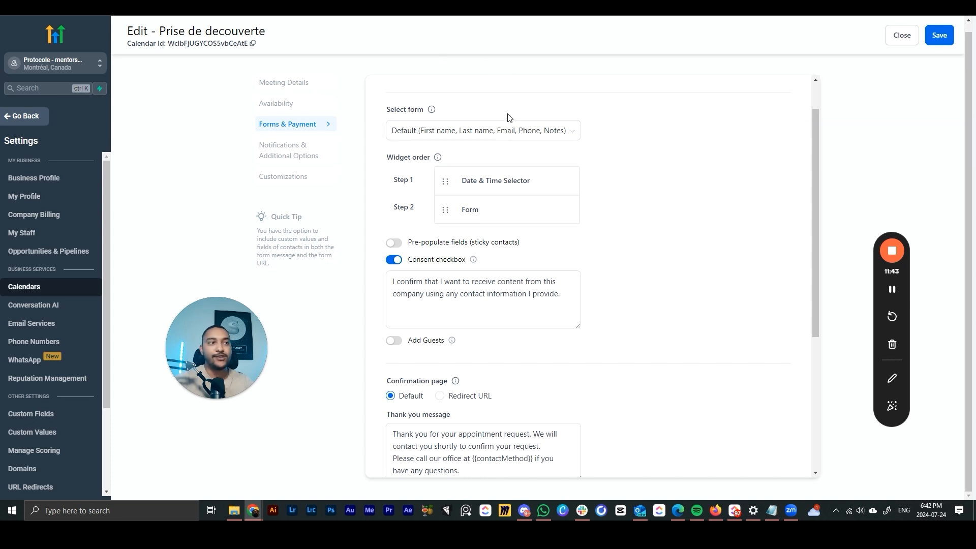
- Choose the VSL form for bookings and briefly toggle guest adding on and off
click(508, 131)
click(421, 173)
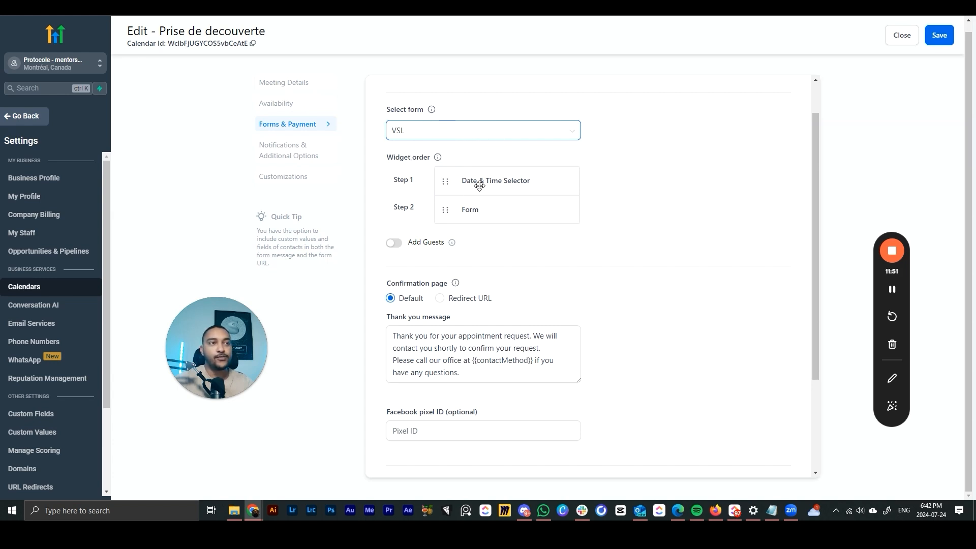
drag(443, 185, 488, 175)
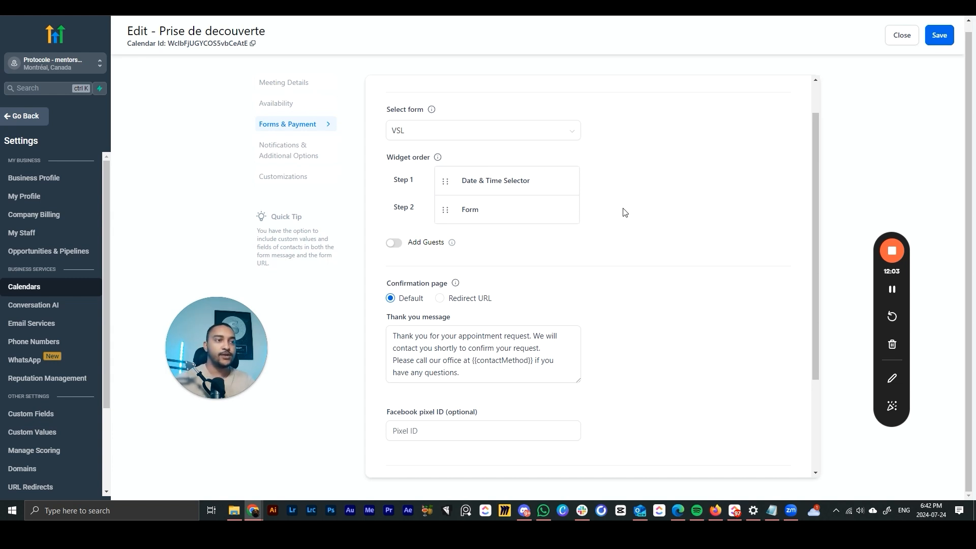
click(396, 244)
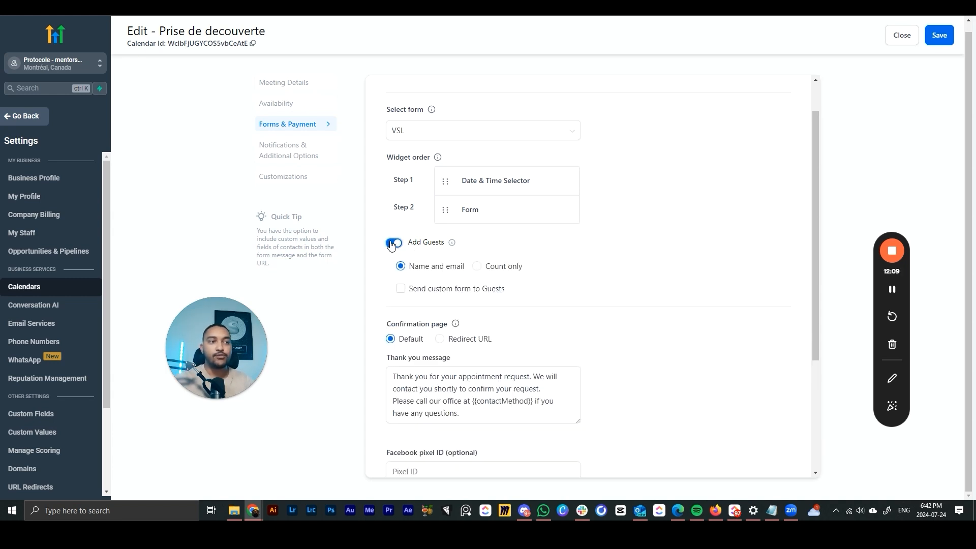
click(396, 244)
scroll(442, 224, down, 2)
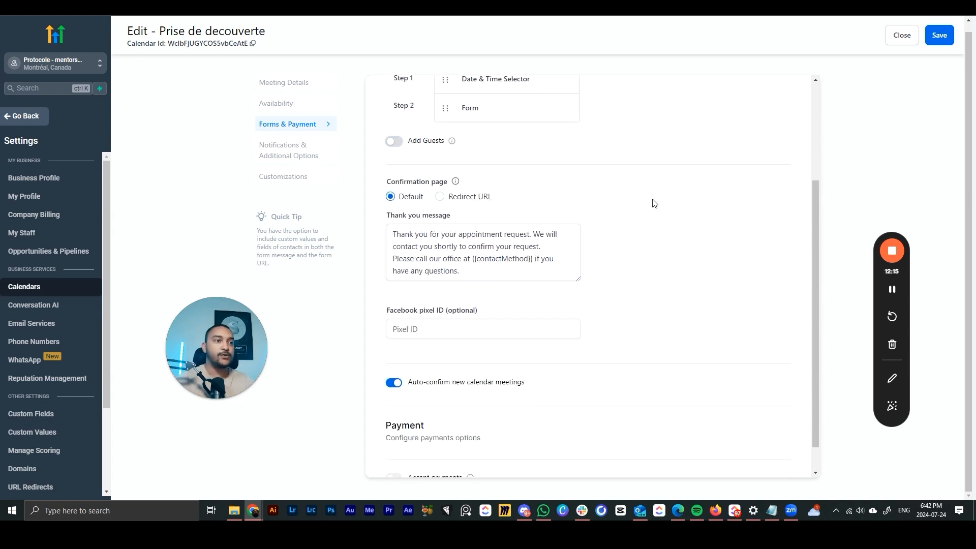
- Try the Redirect URL option, then revert to the default thank-you message
key(ctrl+a)
click(646, 253)
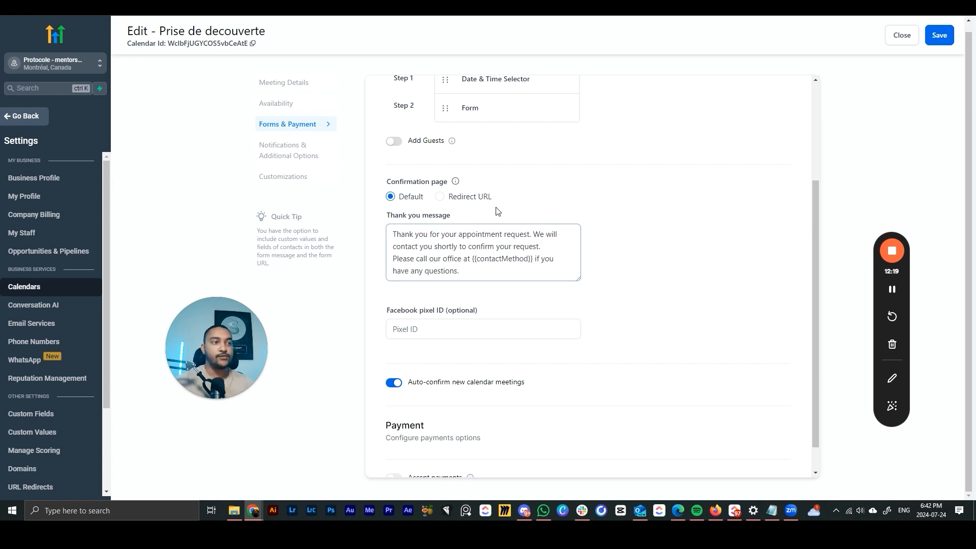
click(451, 202)
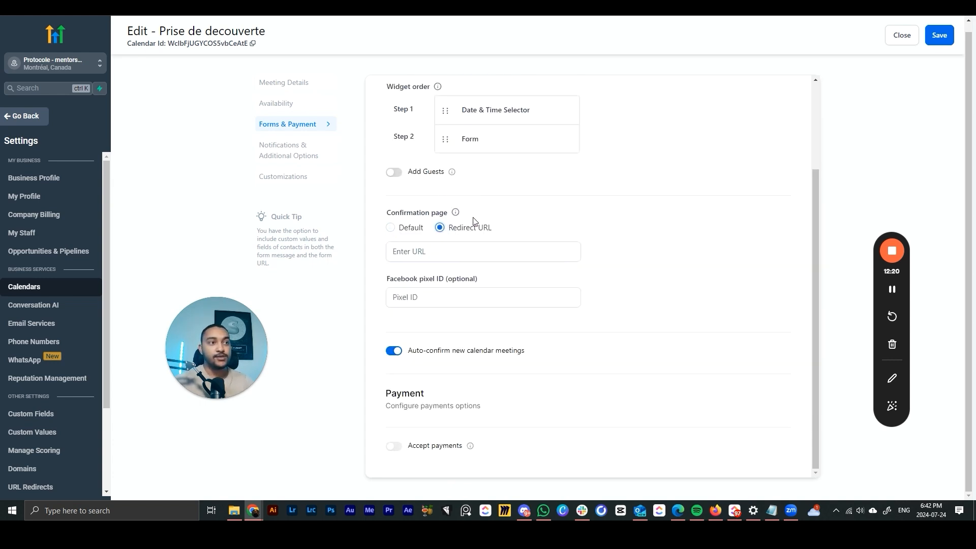
click(465, 252)
click(622, 266)
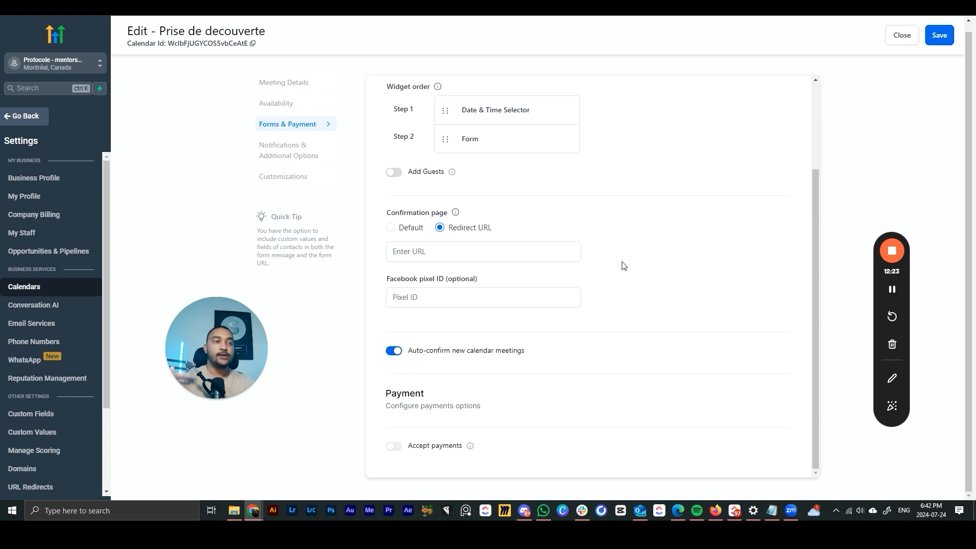
click(540, 253)
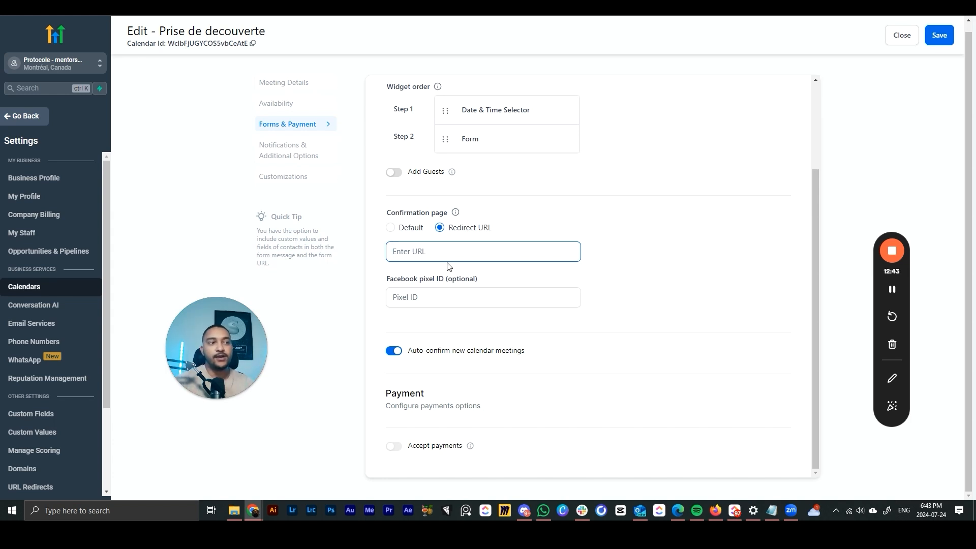
click(402, 228)
scroll(573, 305, down, 1)
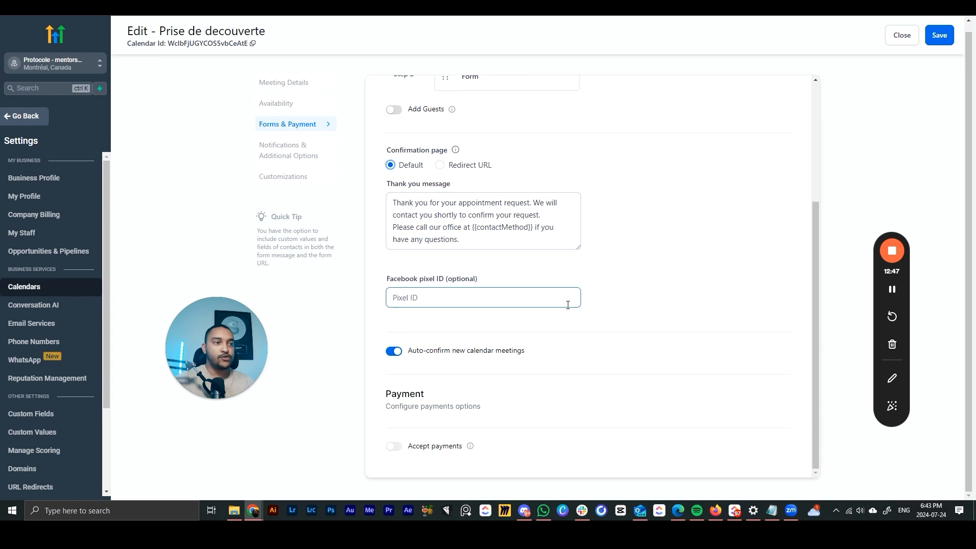
drag(411, 351, 551, 352)
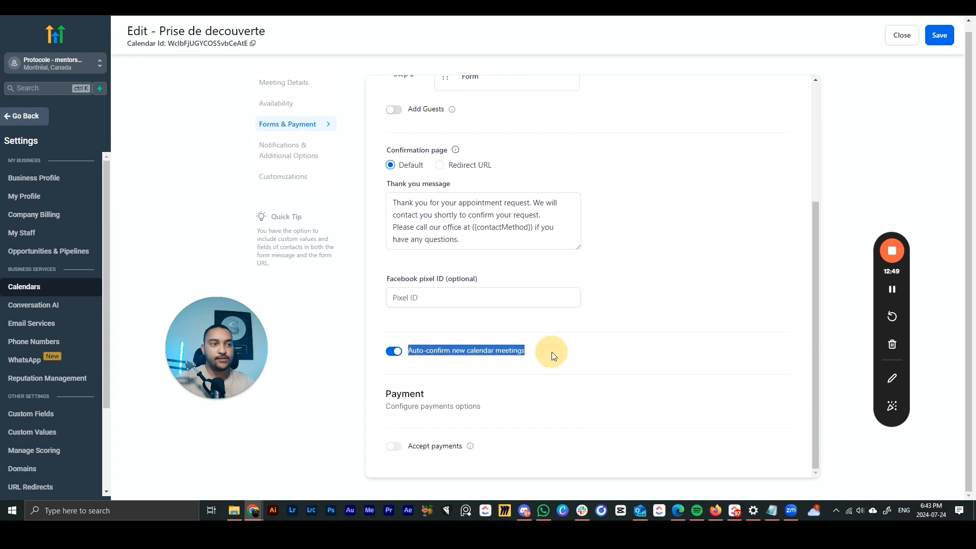
click(575, 352)
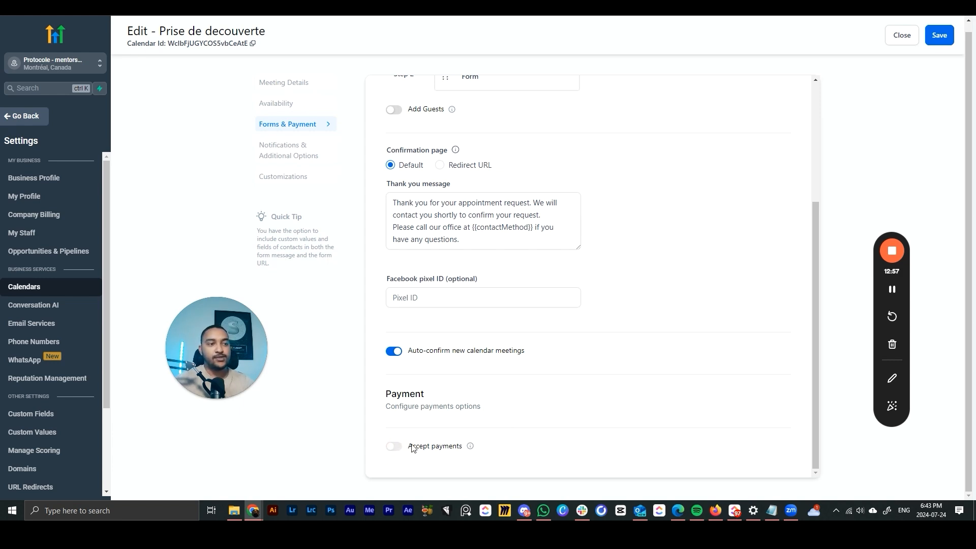
mouse_move(471, 447)
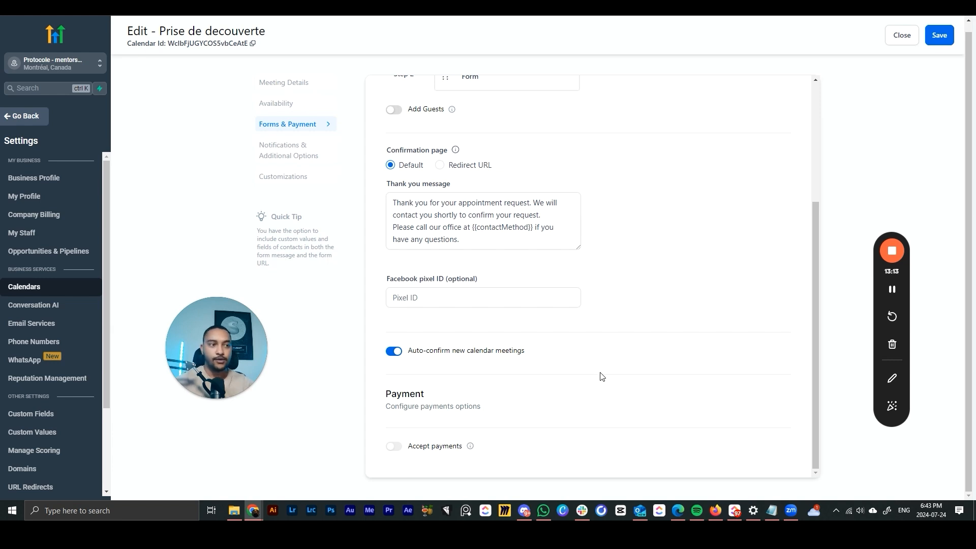
- Configure an Acknowledgement email notification sent to the assigned user
click(288, 150)
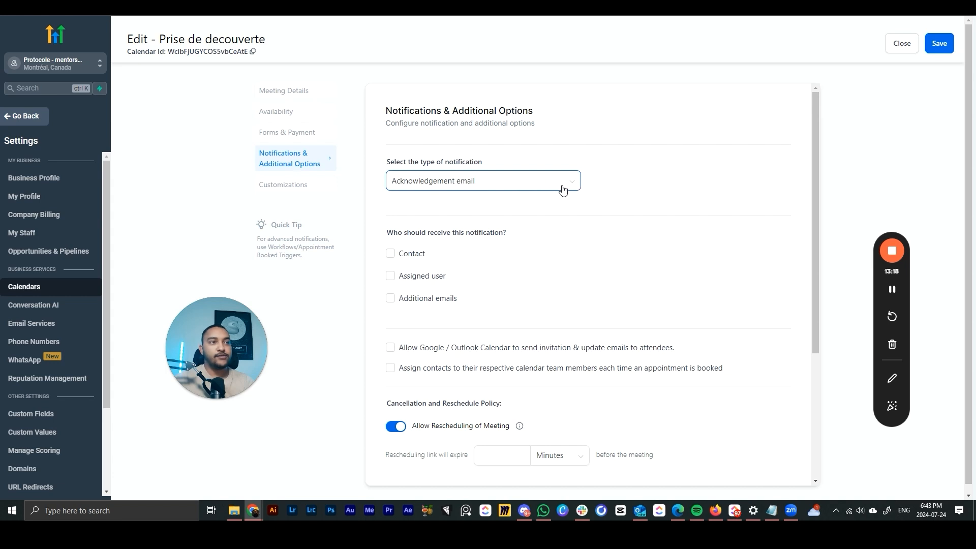
click(494, 188)
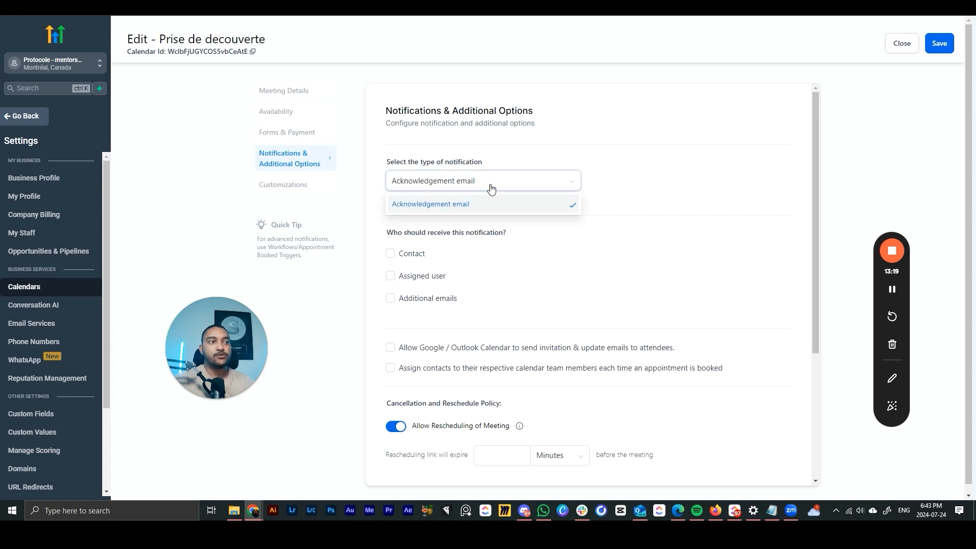
click(468, 203)
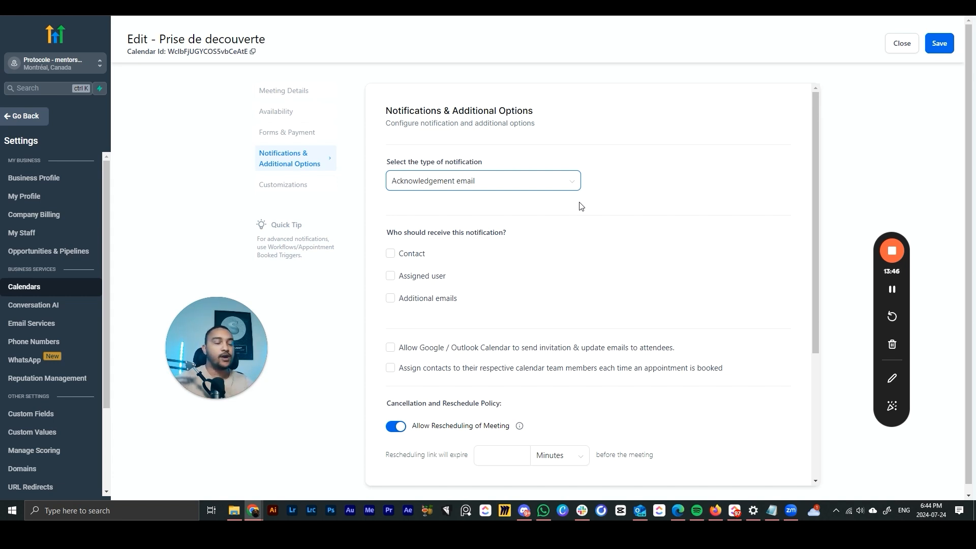
scroll(475, 191, down, 2)
scroll(435, 183, up, 2)
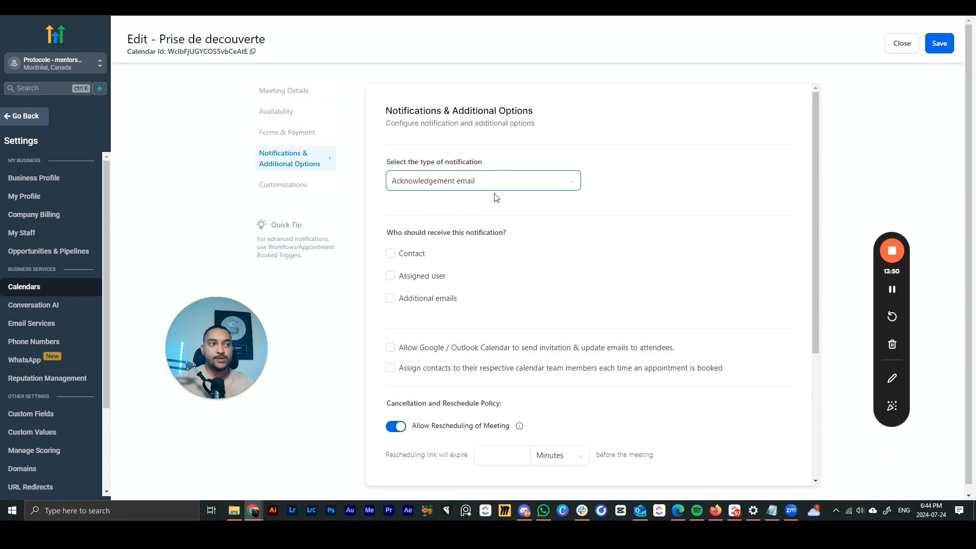
click(446, 188)
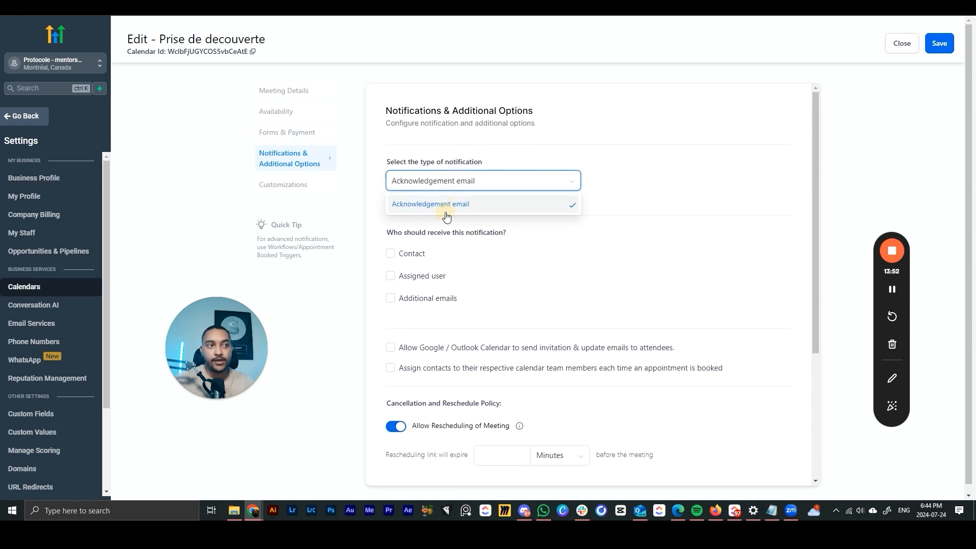
click(447, 211)
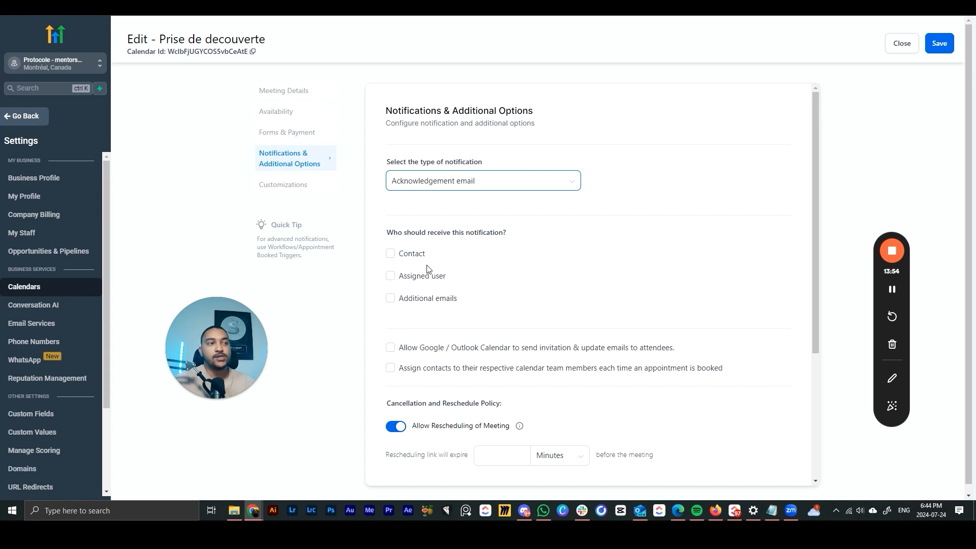
click(399, 280)
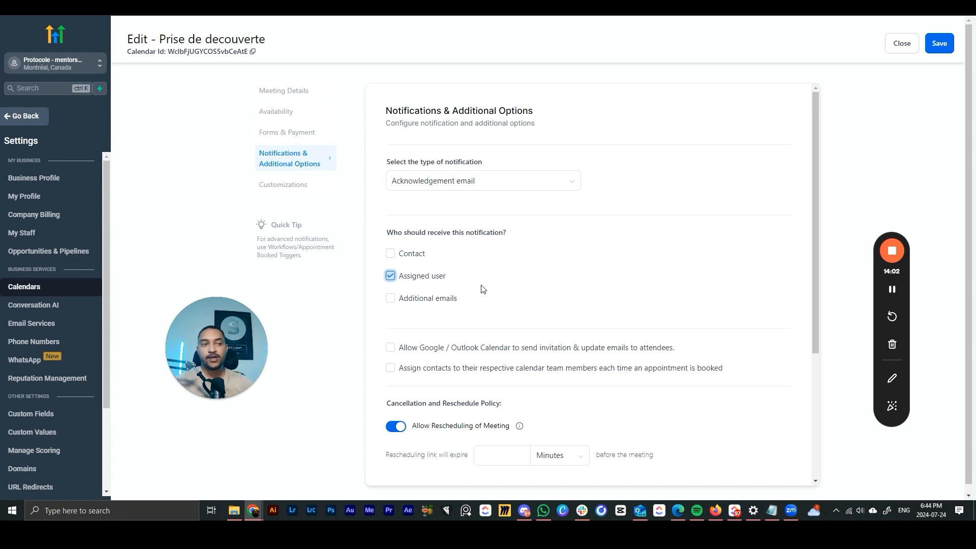
- Let Google / Outlook Calendar email invitations and updates to attendees
scroll(484, 289, down, 1)
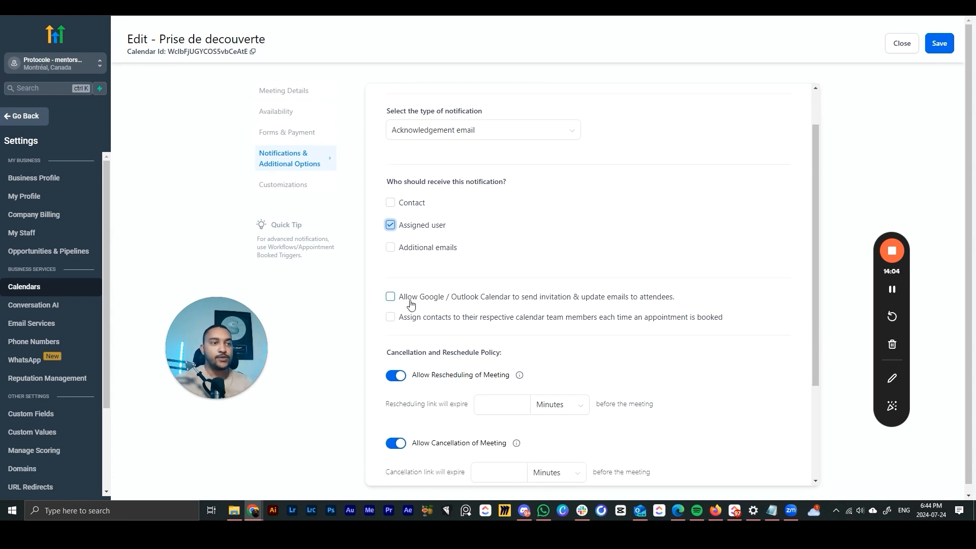
click(389, 297)
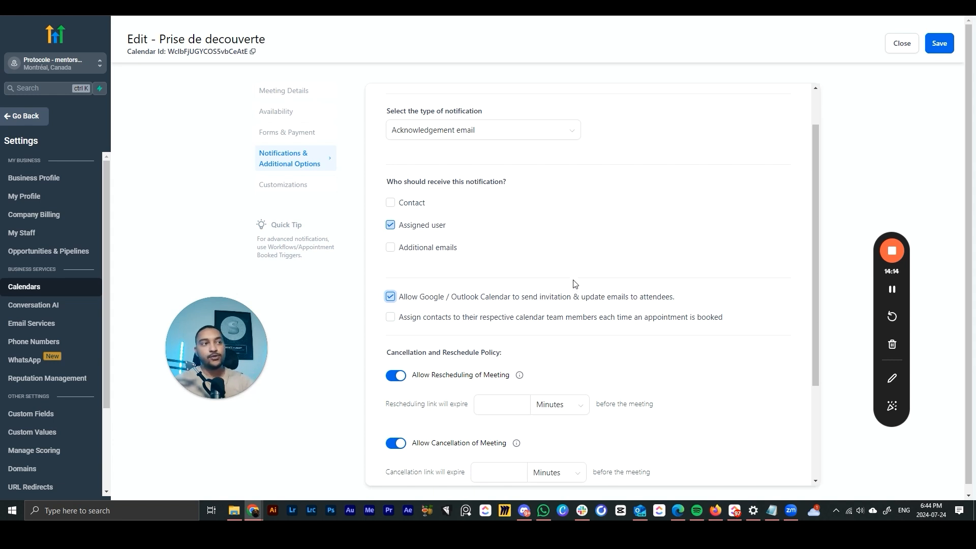
scroll(576, 284, down, 3)
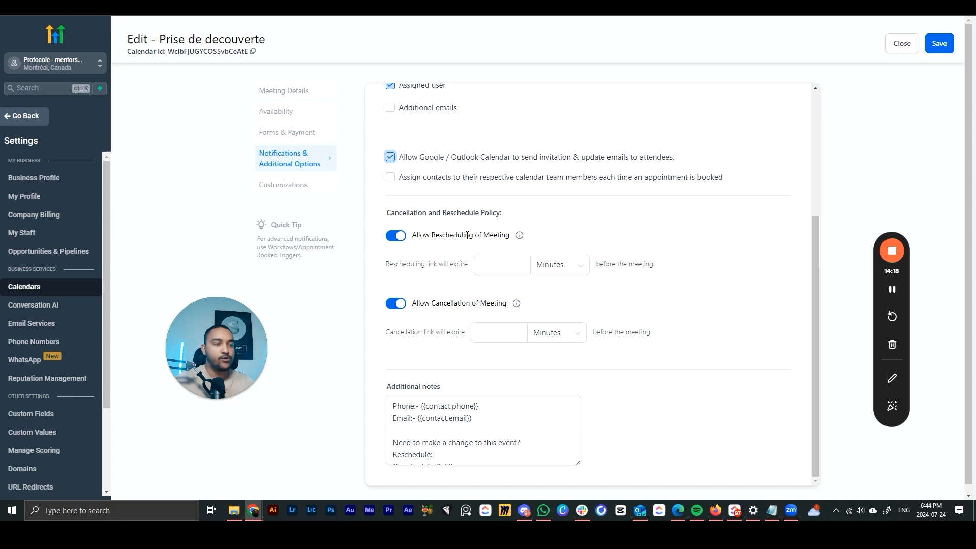
scroll(635, 295, down, 1)
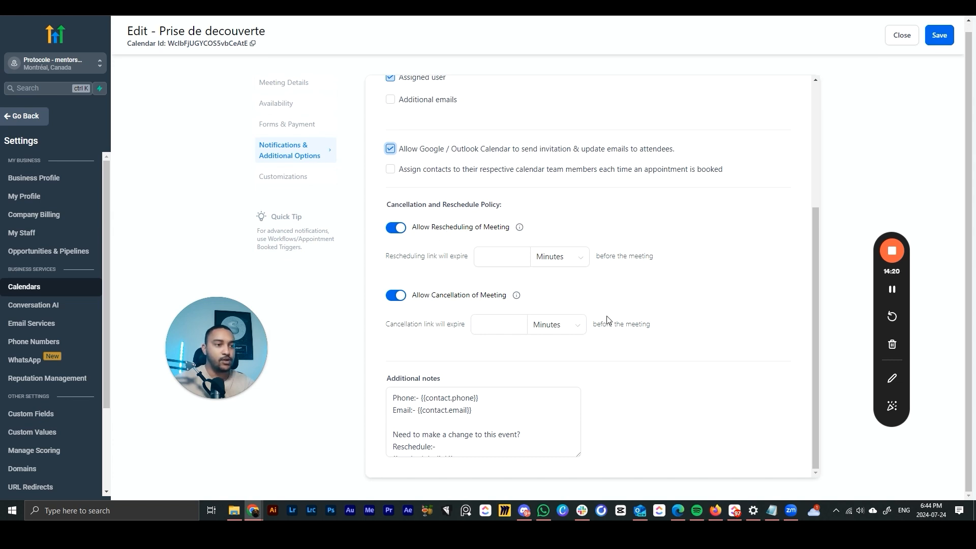
click(507, 323)
click(709, 308)
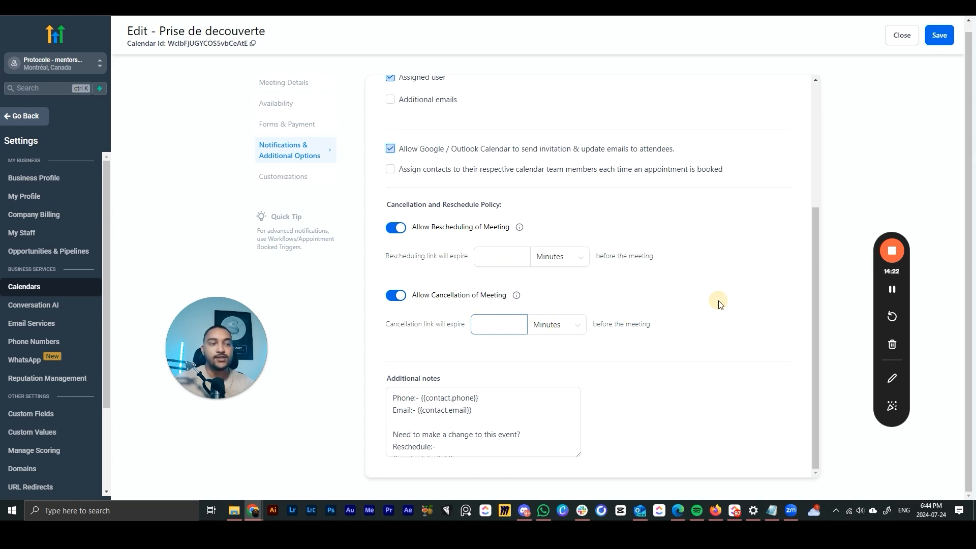
drag(572, 433, 383, 375)
click(559, 409)
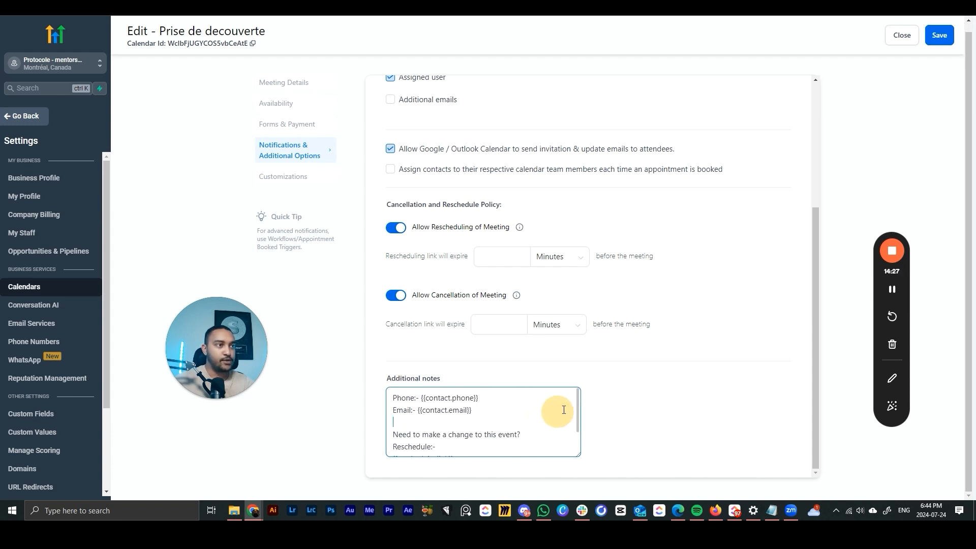
scroll(562, 407, up, 5)
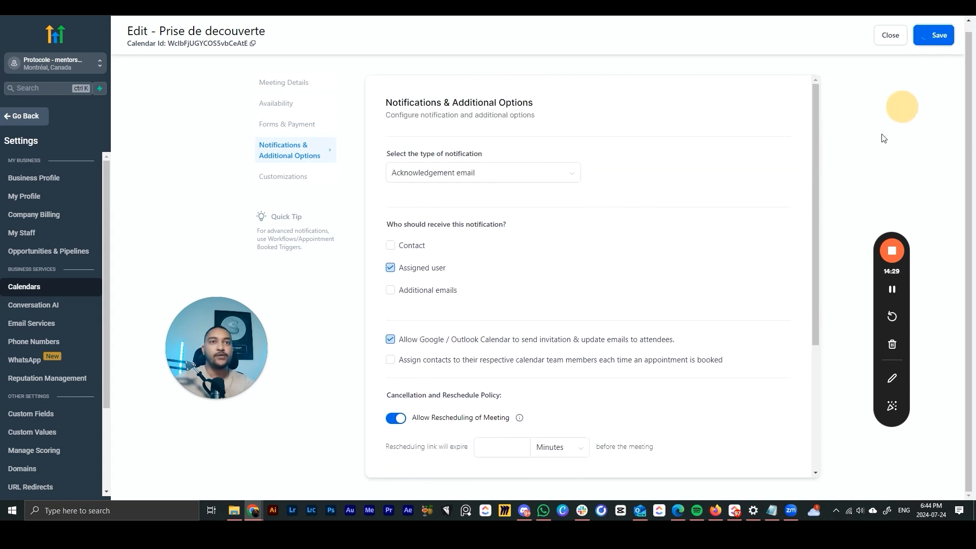
- Change the widget's primary colour to green #00DD0FFF
scroll(554, 239, down, 8)
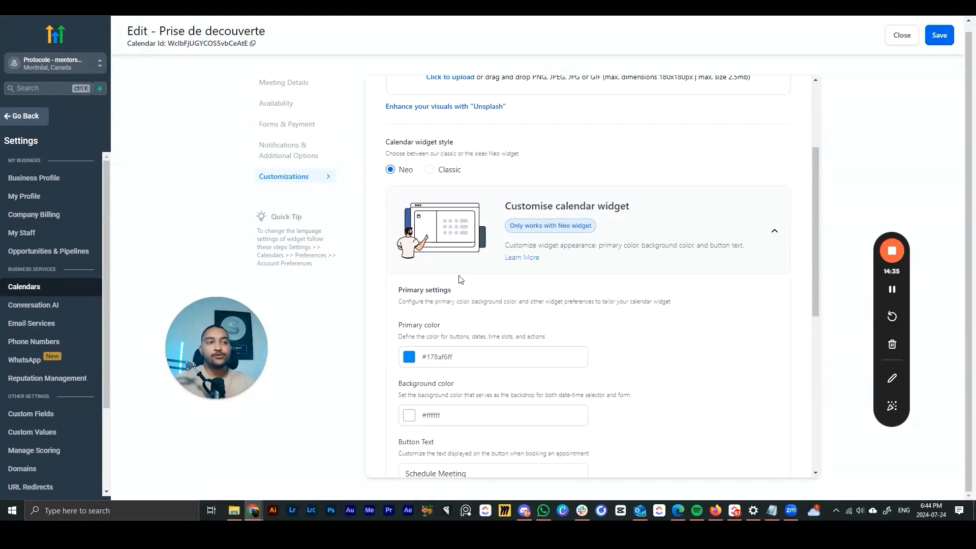
scroll(396, 252, down, 3)
scroll(418, 236, up, 6)
scroll(420, 239, down, 5)
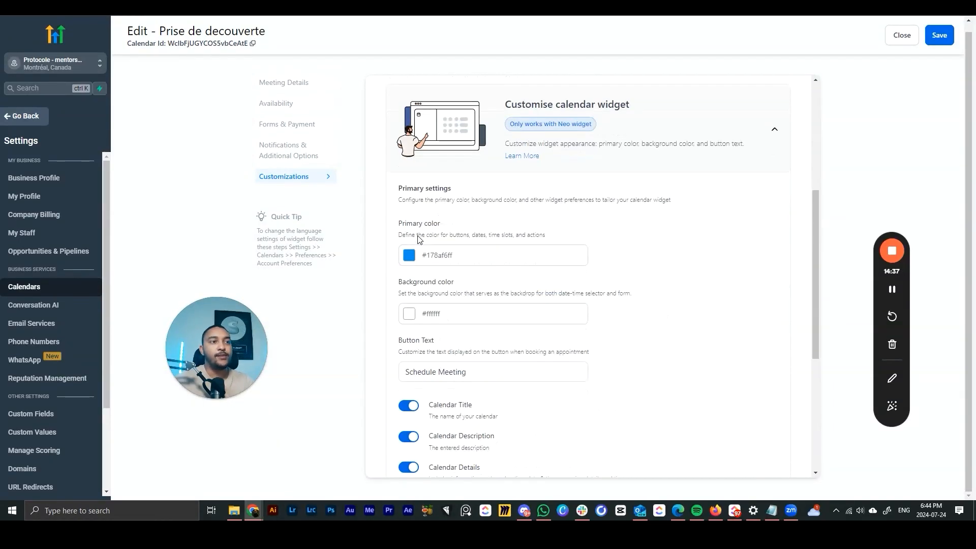
click(408, 256)
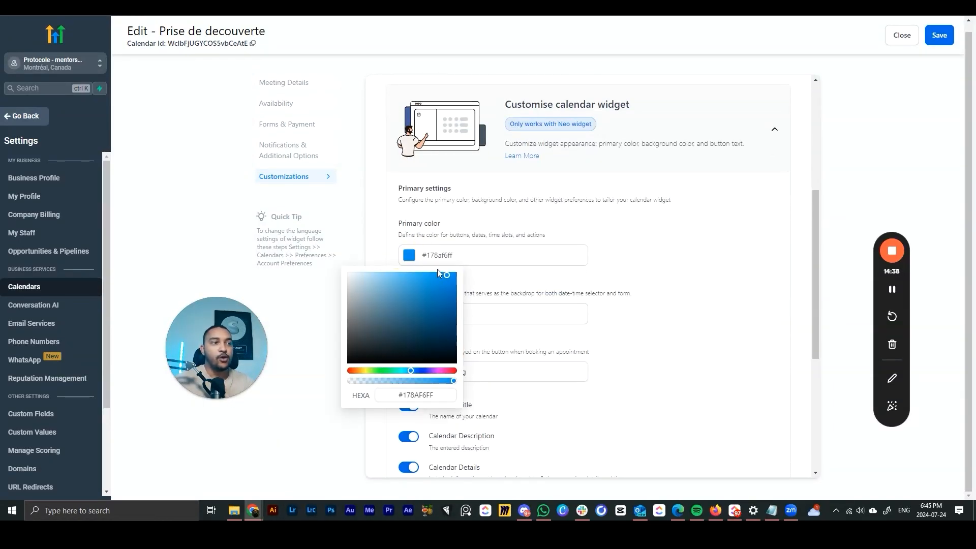
click(387, 371)
drag(428, 311, 671, 320)
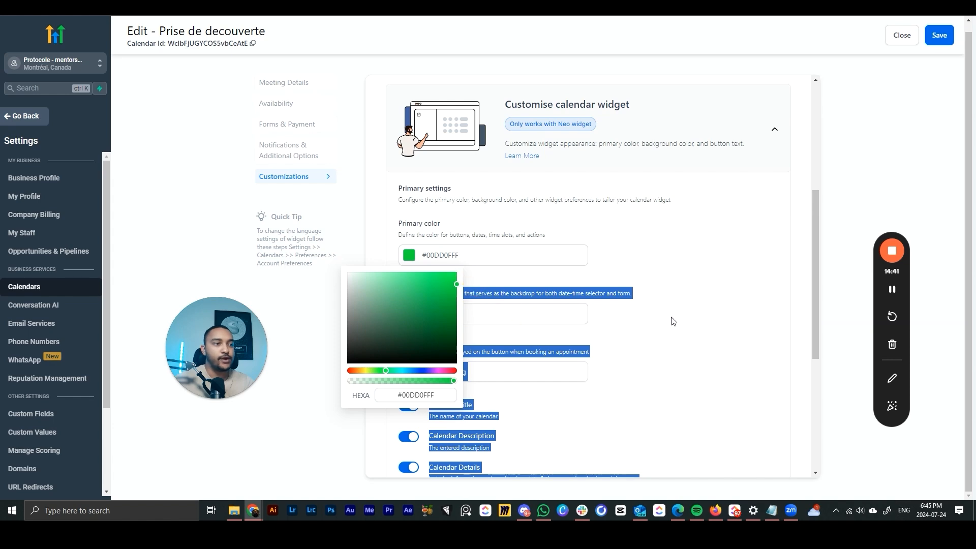
click(671, 320)
- Leave staff selection during booking off and save the calendar
scroll(631, 299, down, 5)
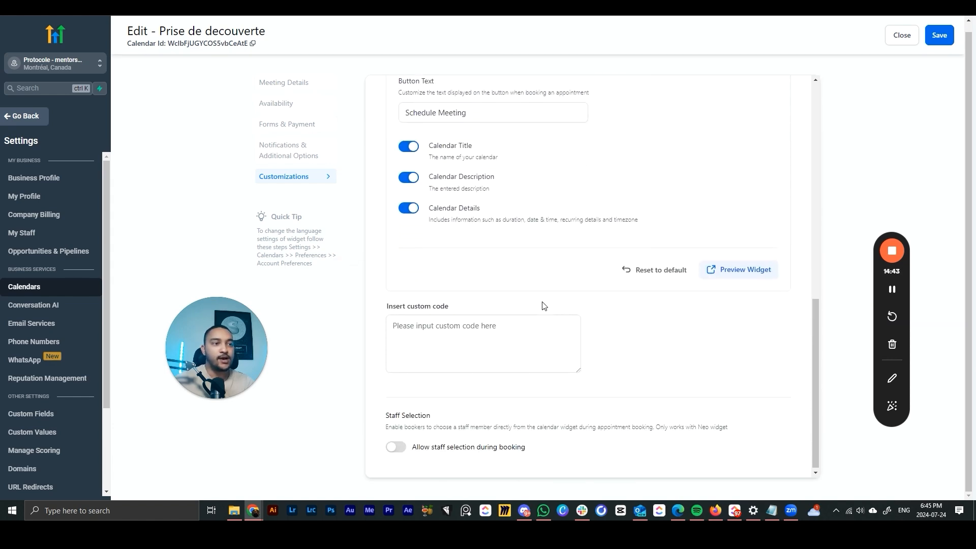
scroll(549, 305, up, 10)
scroll(654, 269, down, 10)
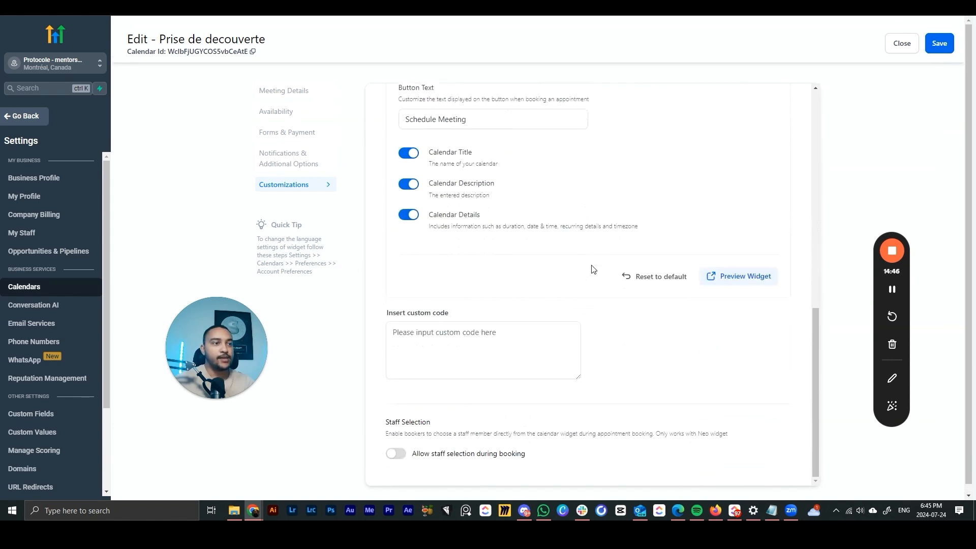
click(397, 446)
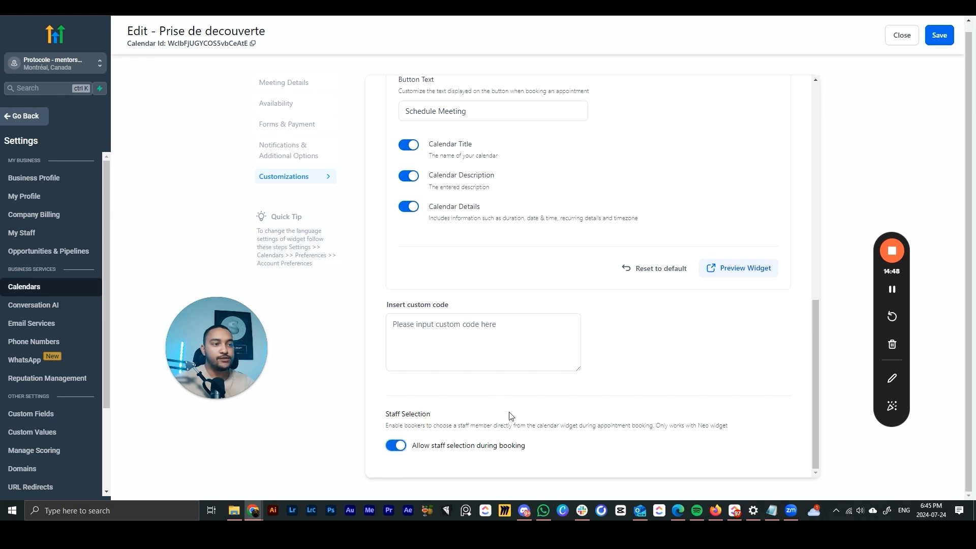
click(397, 446)
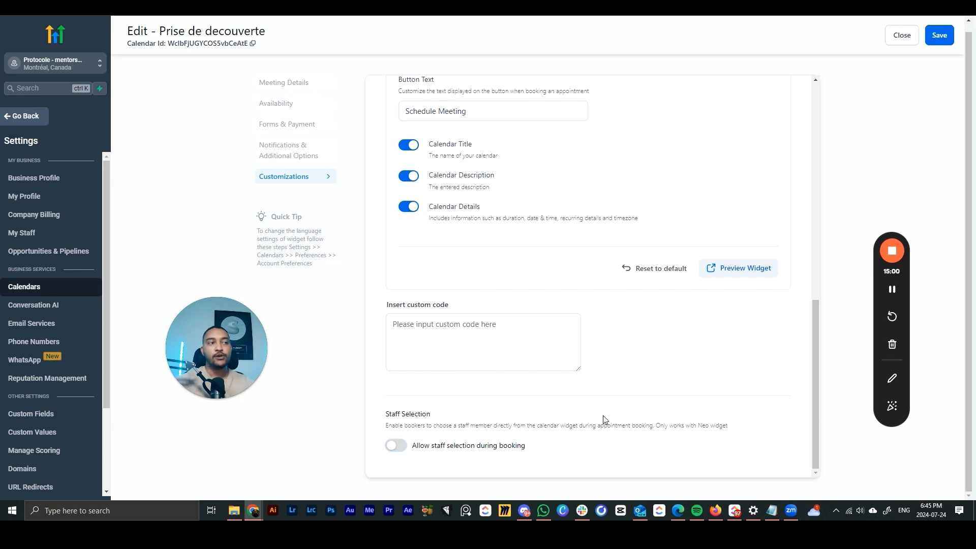
scroll(605, 420, up, 7)
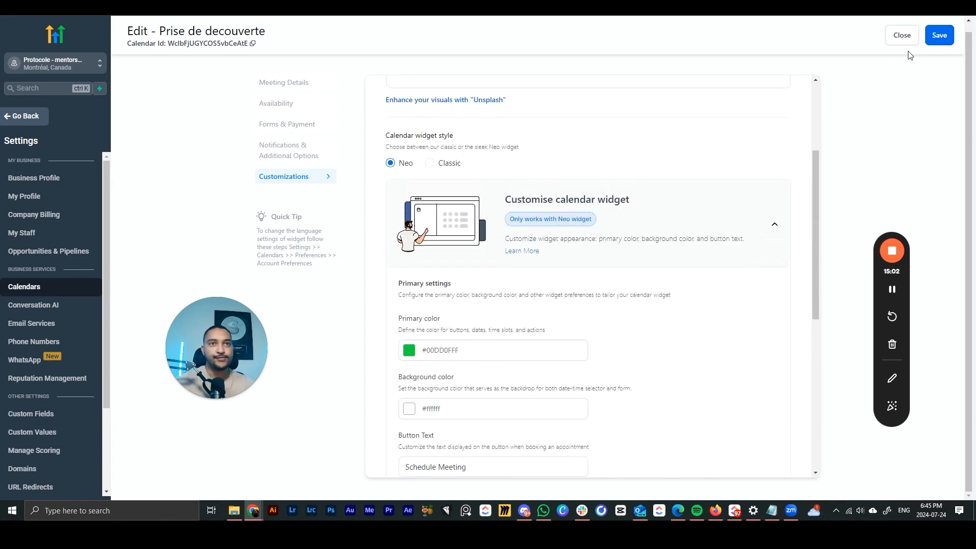
click(939, 35)
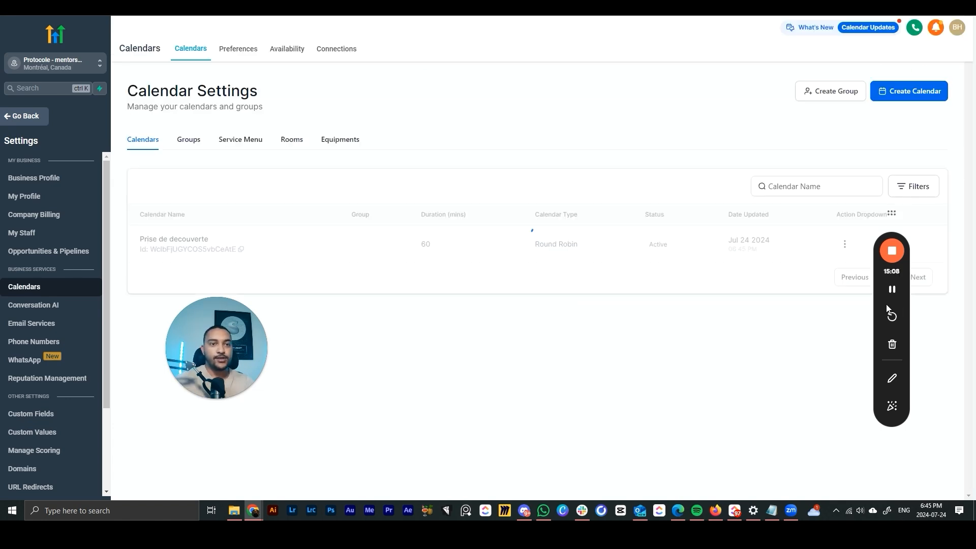
- From the calendar's action menu, open Share and copy the Scheduling Link
drag(878, 301, 895, 328)
drag(266, 338, 227, 379)
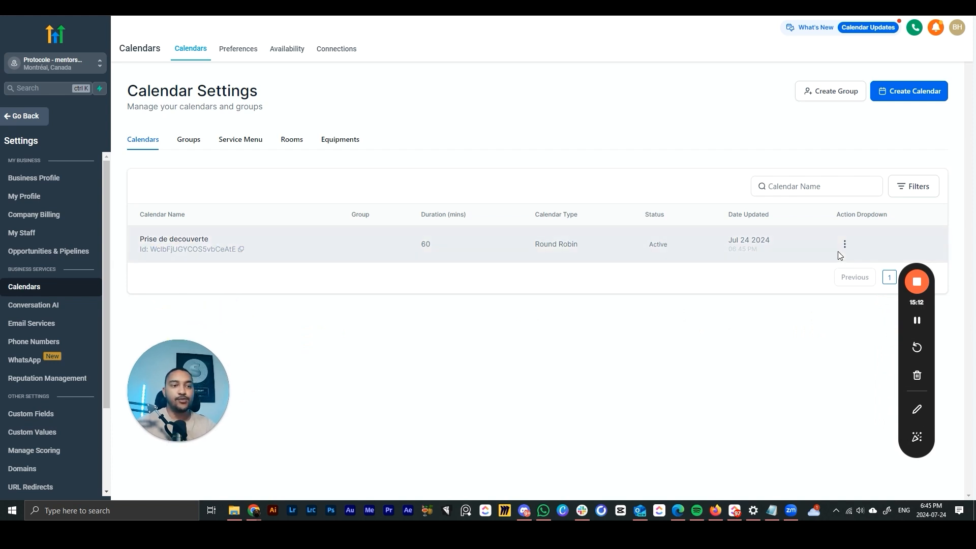
click(844, 244)
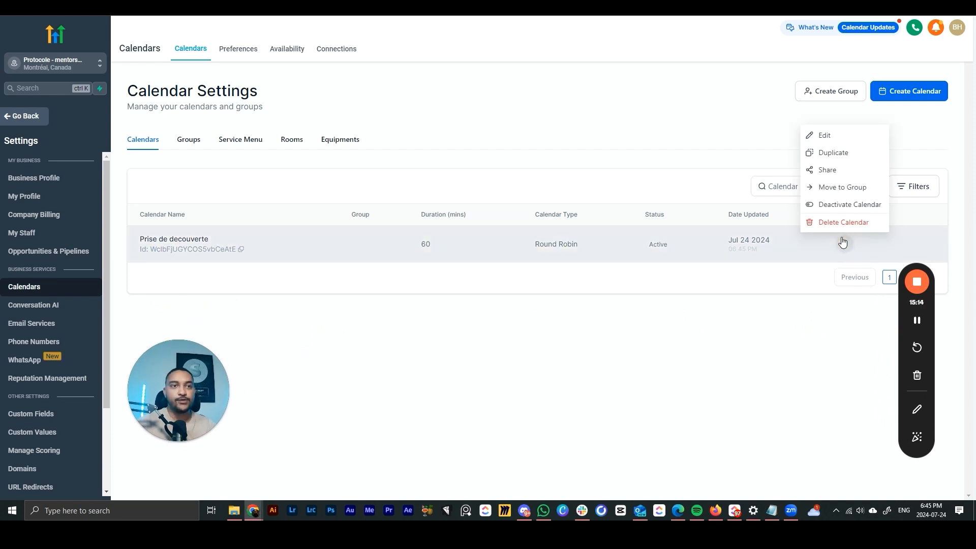
click(833, 173)
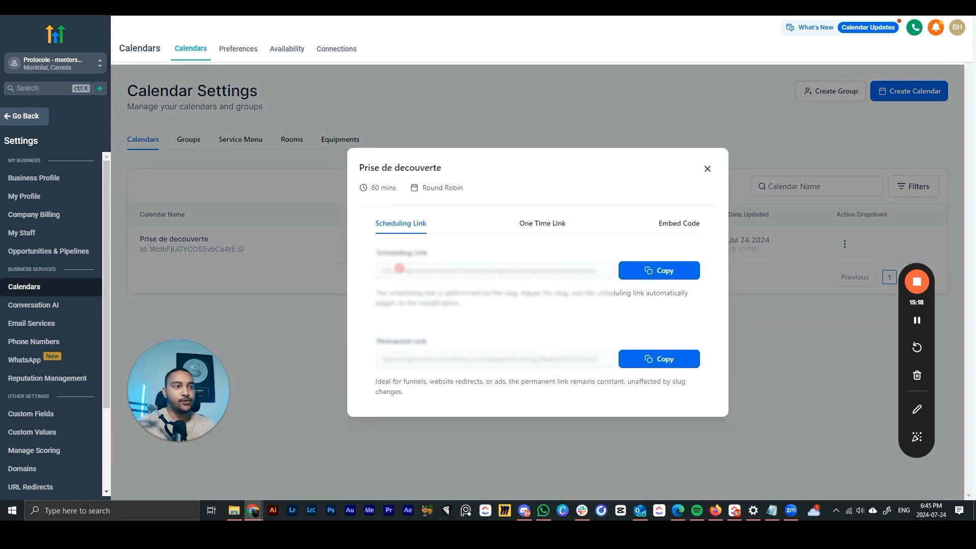
drag(385, 268, 523, 274)
click(420, 268)
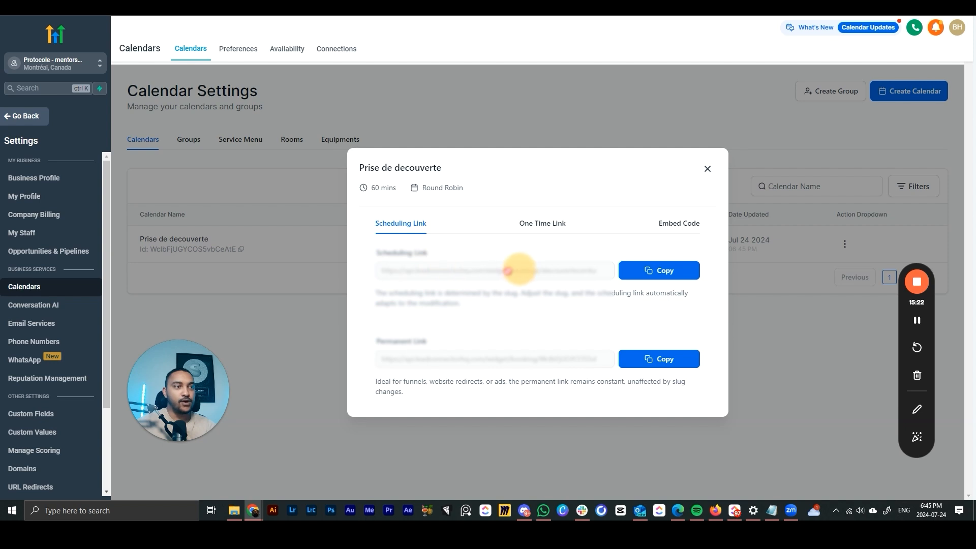
click(635, 276)
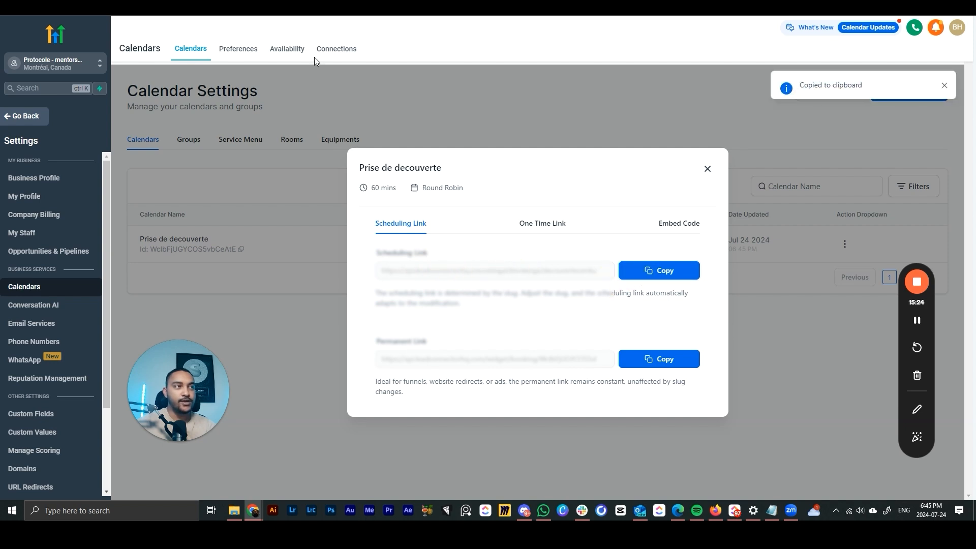
- Load the copied booking link in a new incognito window
key(ctrl+shift+n)
key(ctrl+v)
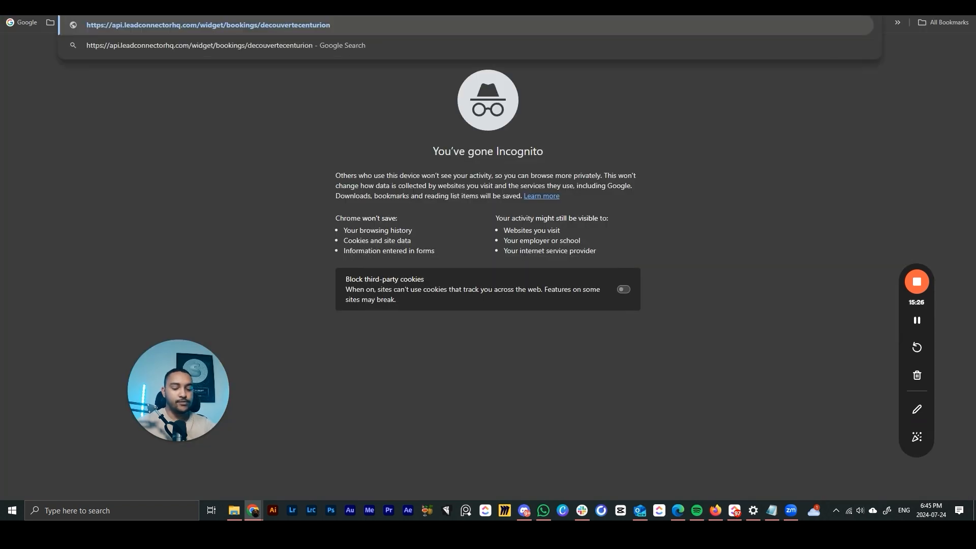
key(Return)
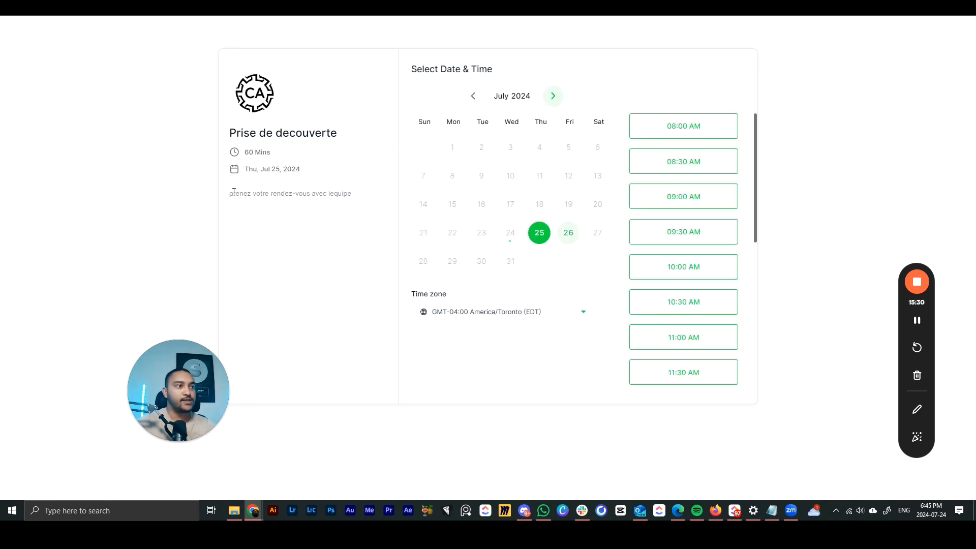
drag(234, 192, 364, 209)
click(364, 209)
- Book Friday, July 26 at 08:00 AM, then go back and close the window
click(569, 232)
click(692, 123)
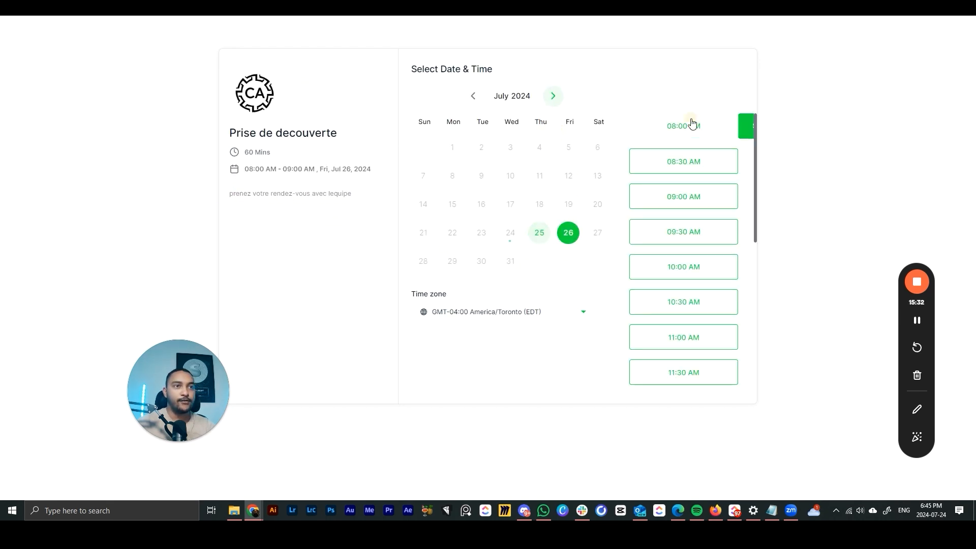
click(676, 163)
click(691, 204)
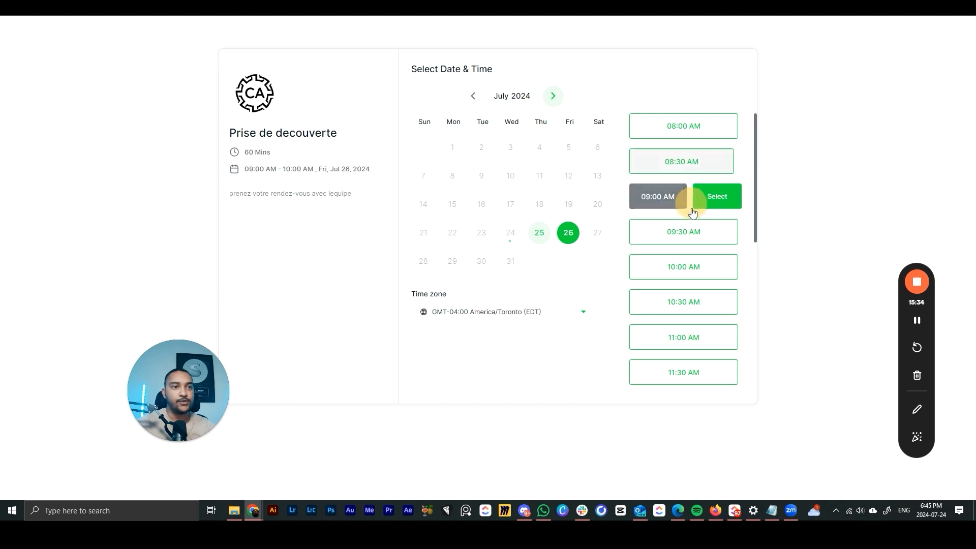
click(690, 223)
click(655, 126)
click(582, 312)
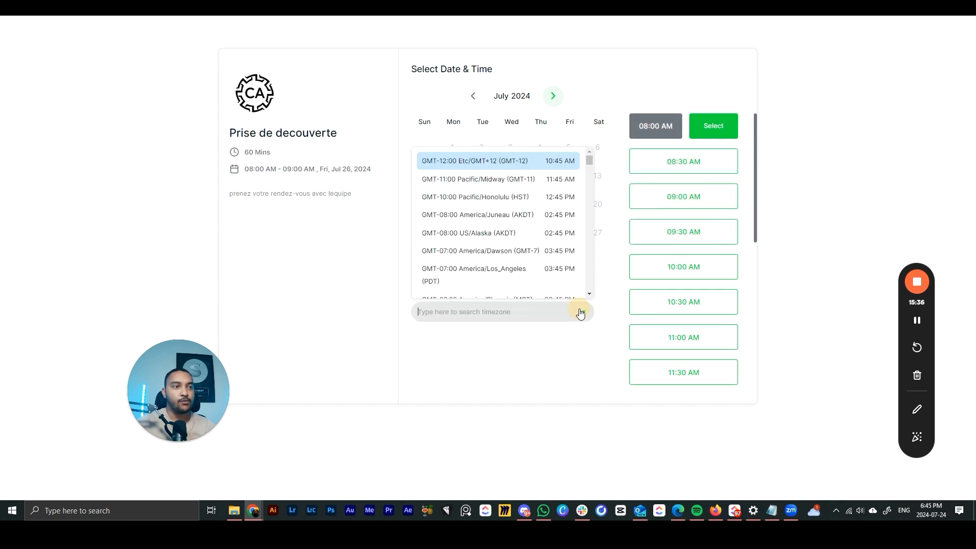
click(556, 333)
click(709, 126)
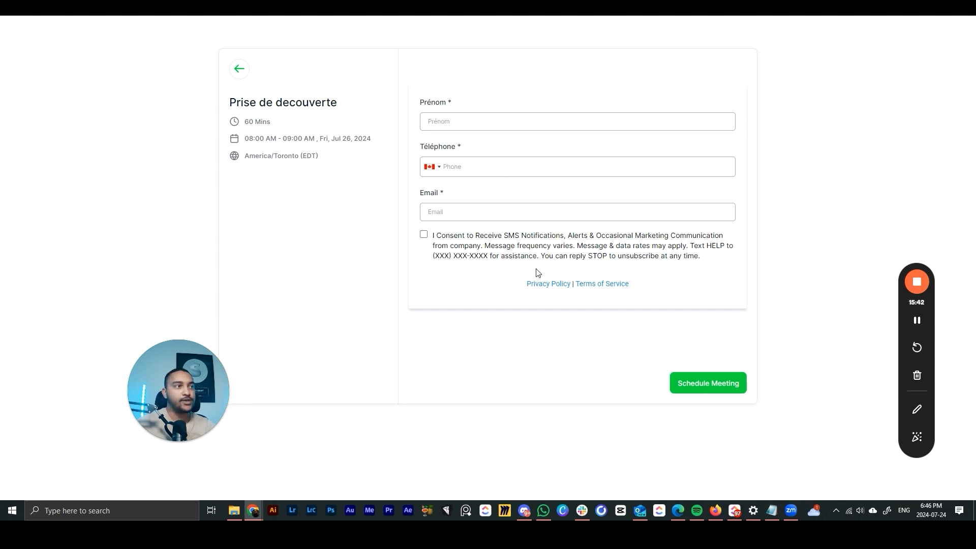
click(239, 68)
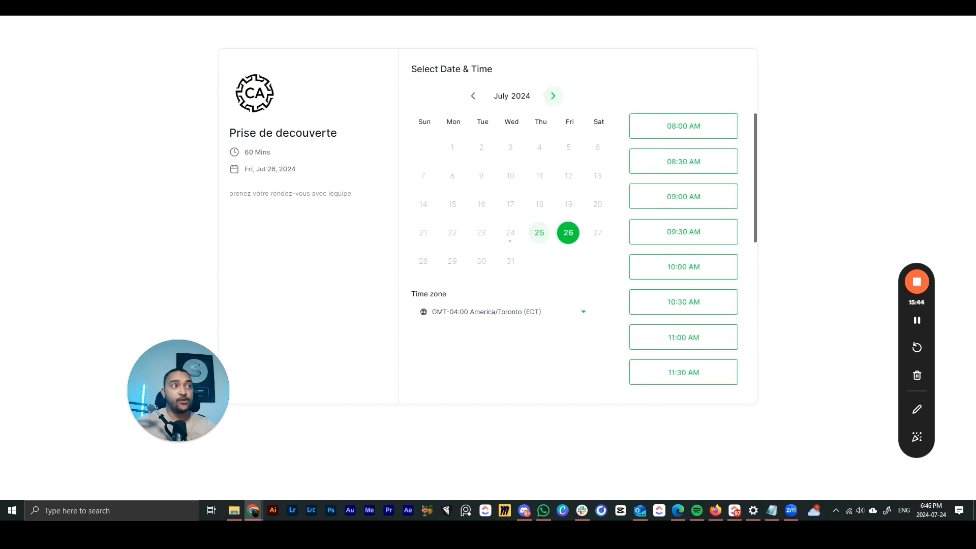
key(ctrl+w)
- Switch back to the GoHighLevel calendar settings showing the Prise de decouverte sharing links
drag(233, 362, 482, 305)
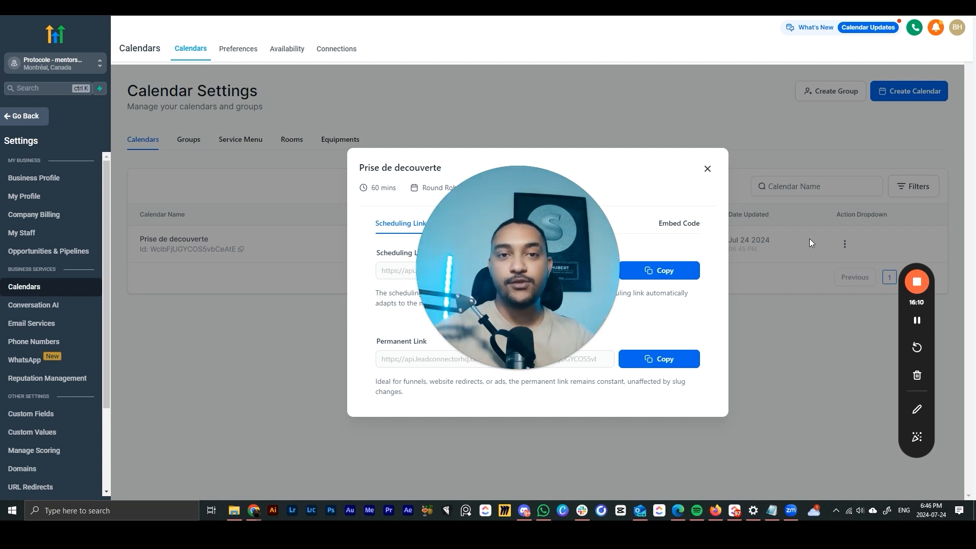
click(924, 280)
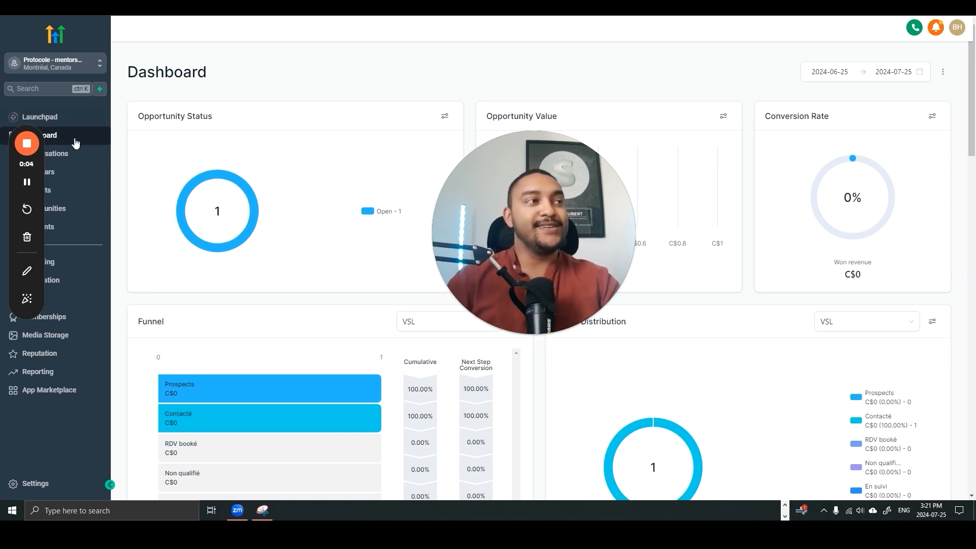
drag(41, 170, 854, 166)
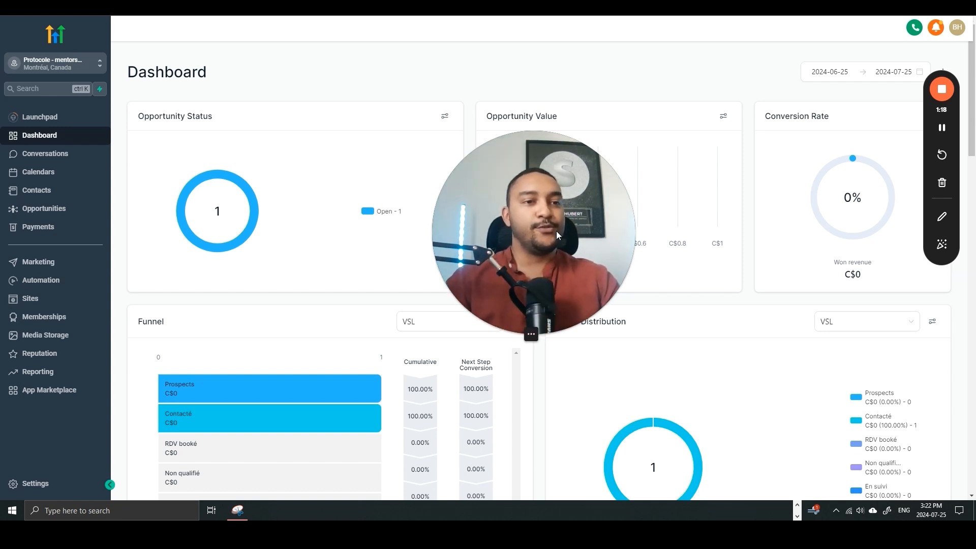
drag(556, 231, 834, 346)
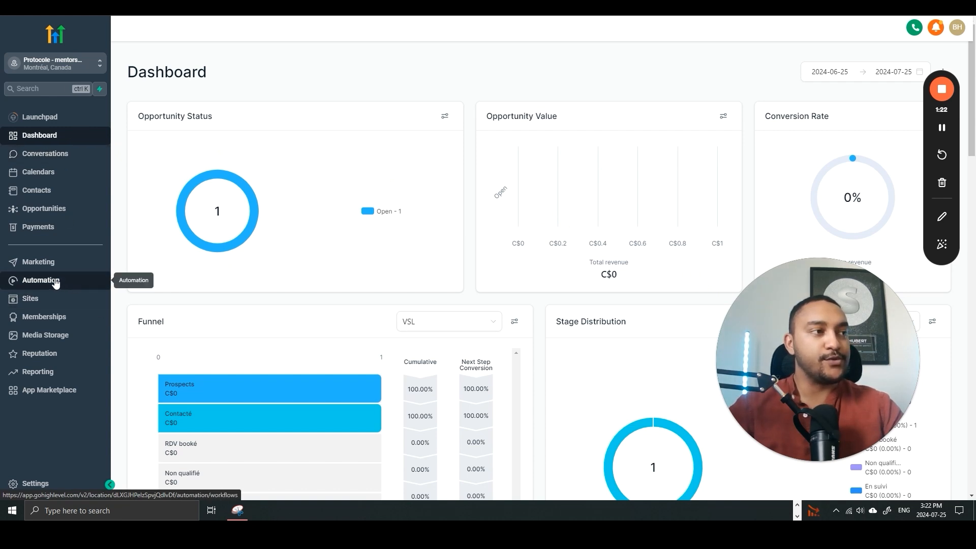
- Start a new workflow from scratch under Automation and dismiss the Allow Re-entry notice
click(73, 287)
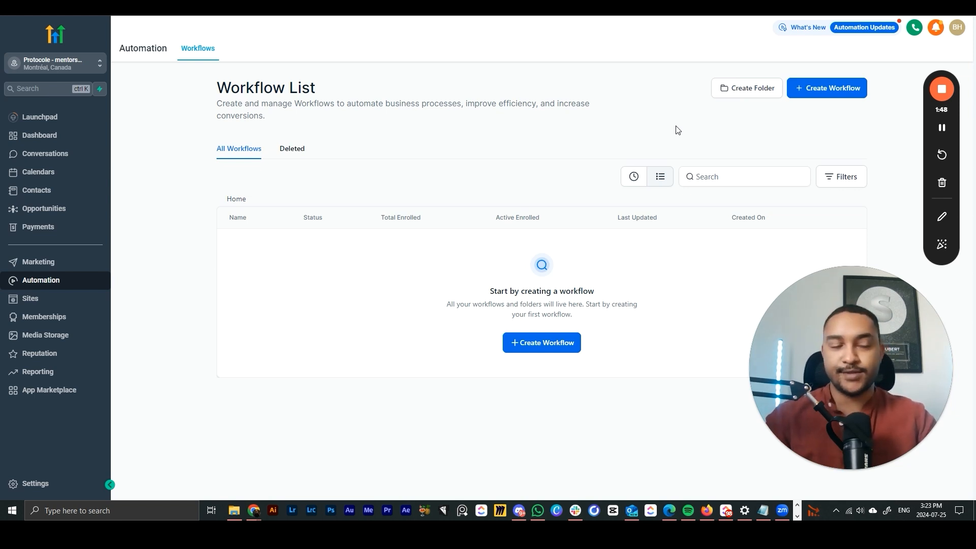
click(526, 346)
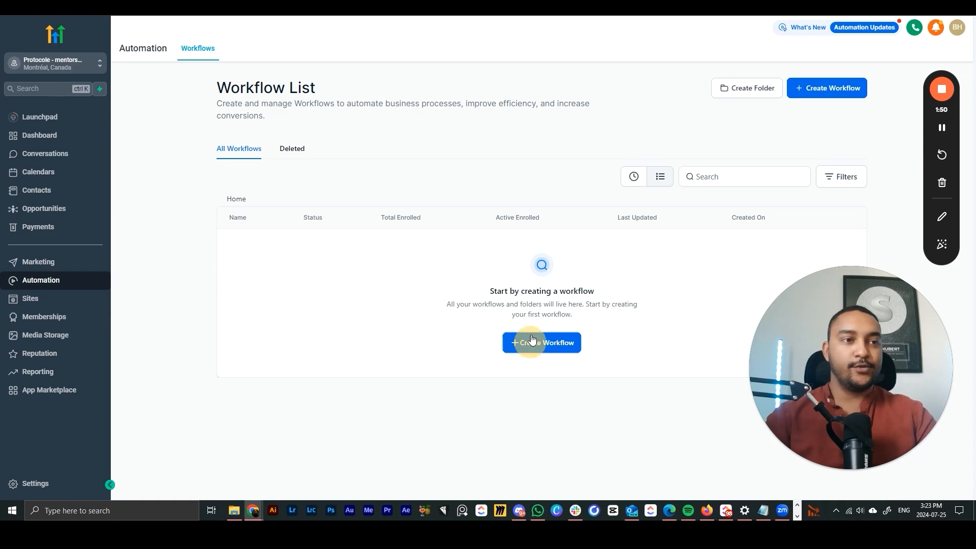
scroll(435, 238, down, 14)
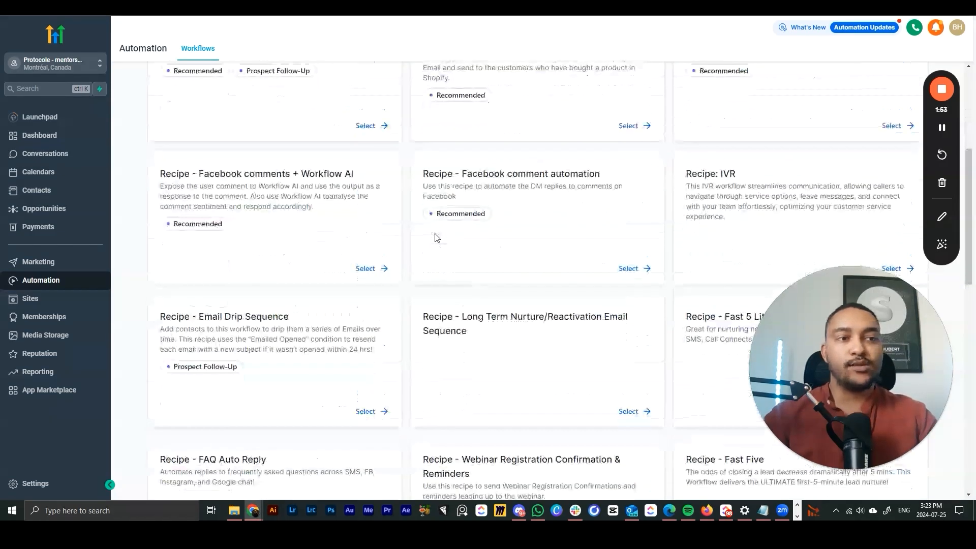
scroll(544, 254, up, 8)
scroll(537, 253, up, 5)
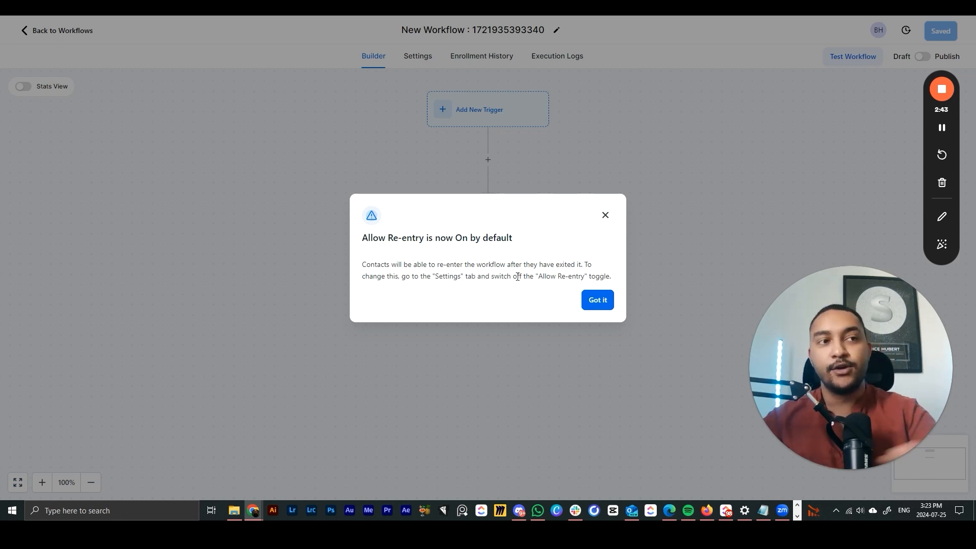
click(599, 301)
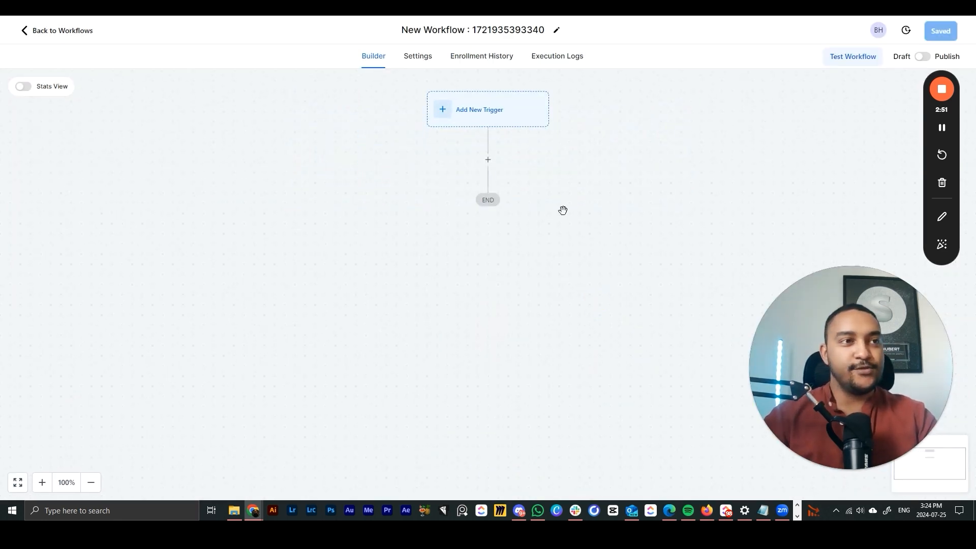
- Replace the new workflow's title with 'Inscription VSL'
drag(804, 357, 74, 270)
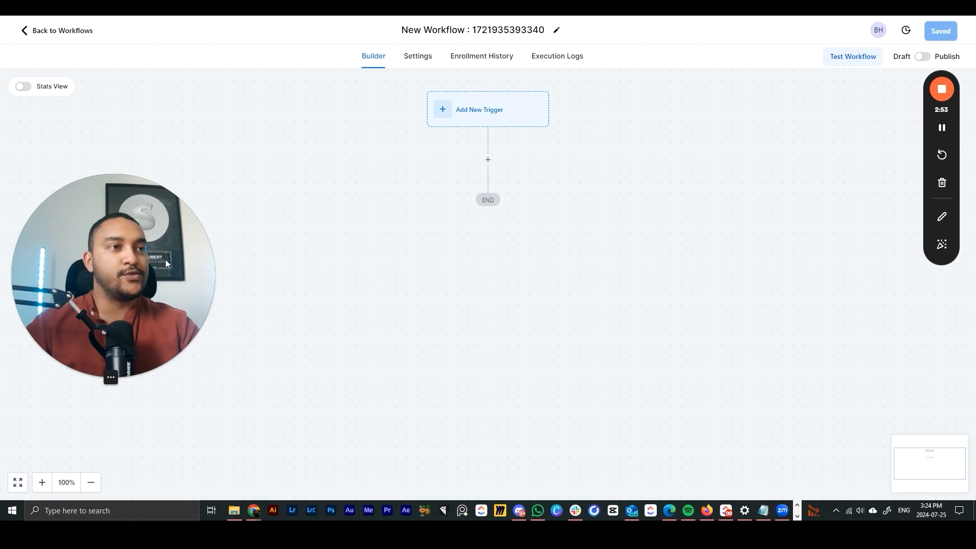
click(450, 34)
double_click(509, 30)
key(ctrl+a)
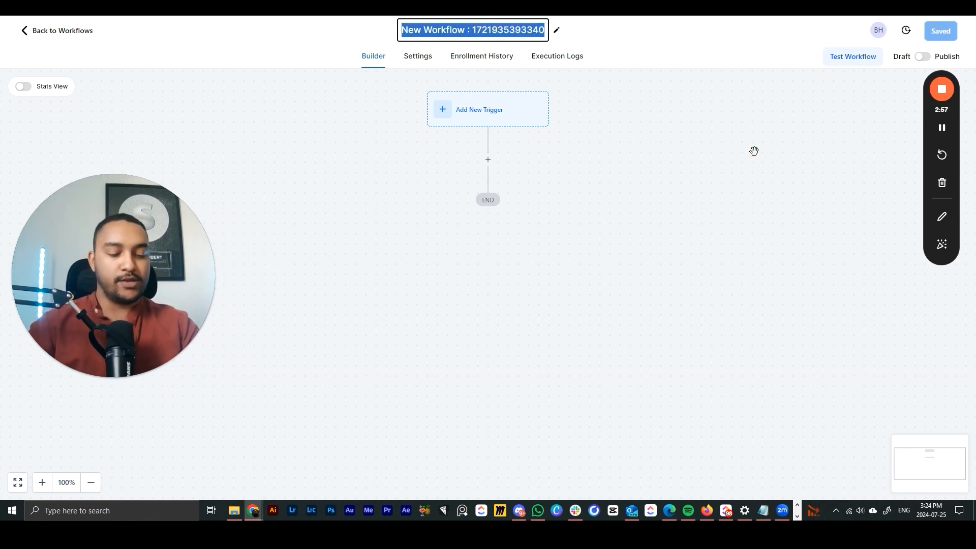
text(Inscr)
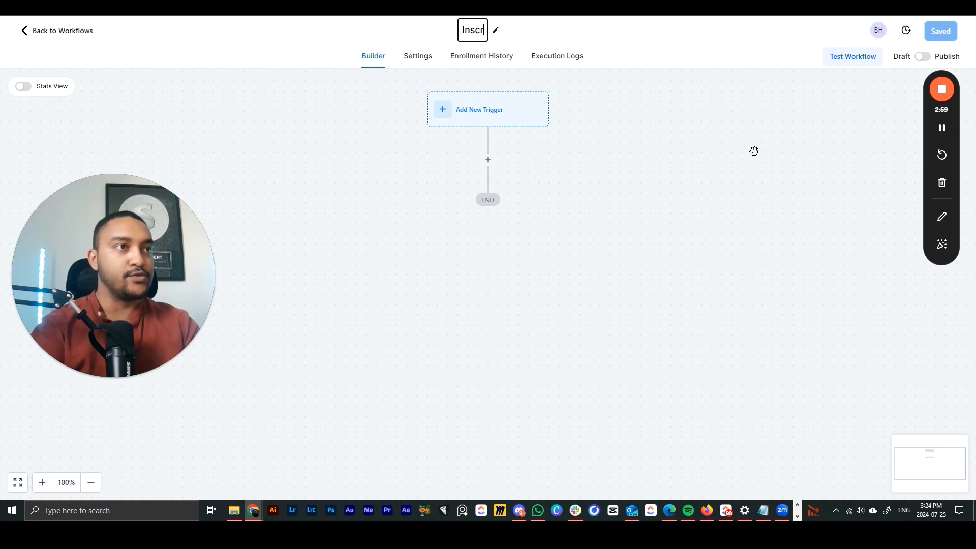
text(iption VSL)
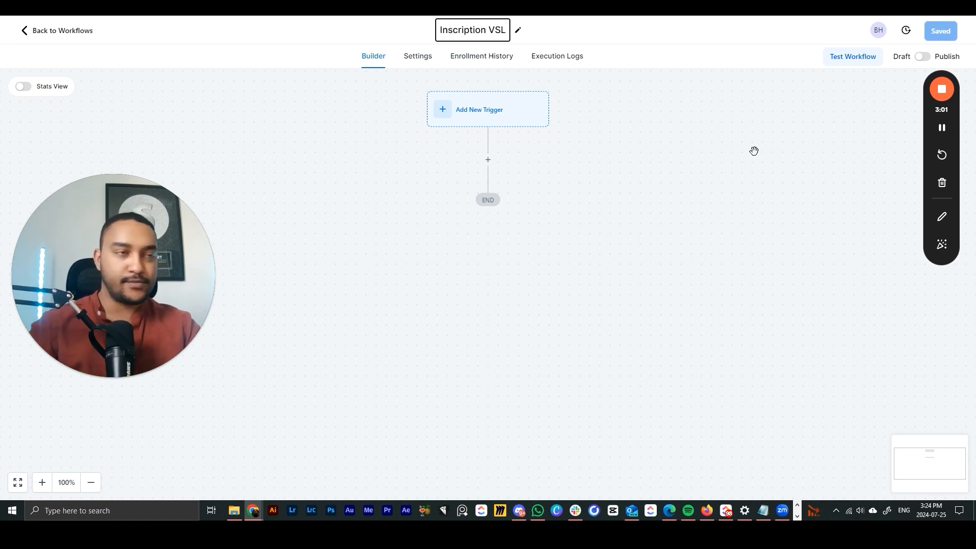
click(632, 189)
drag(925, 162, 47, 361)
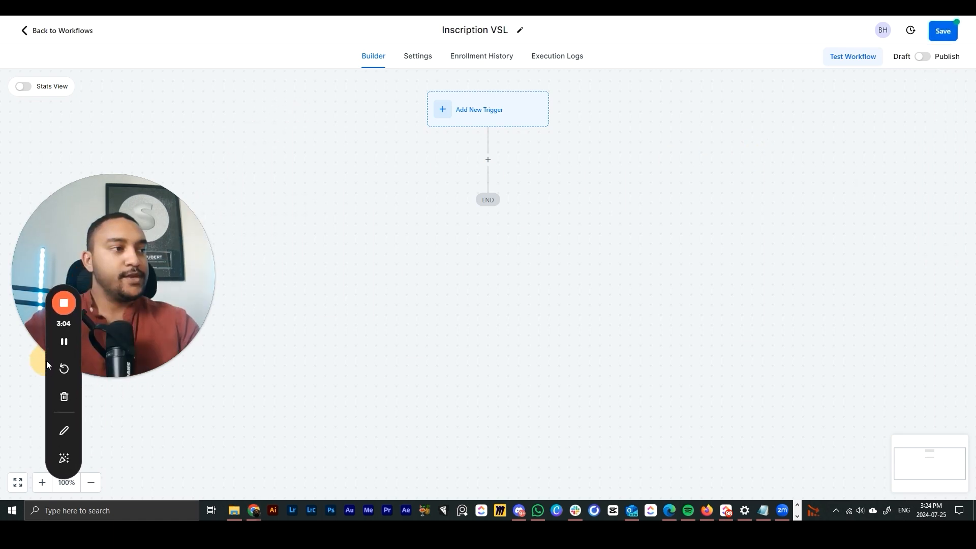
drag(174, 291, 187, 259)
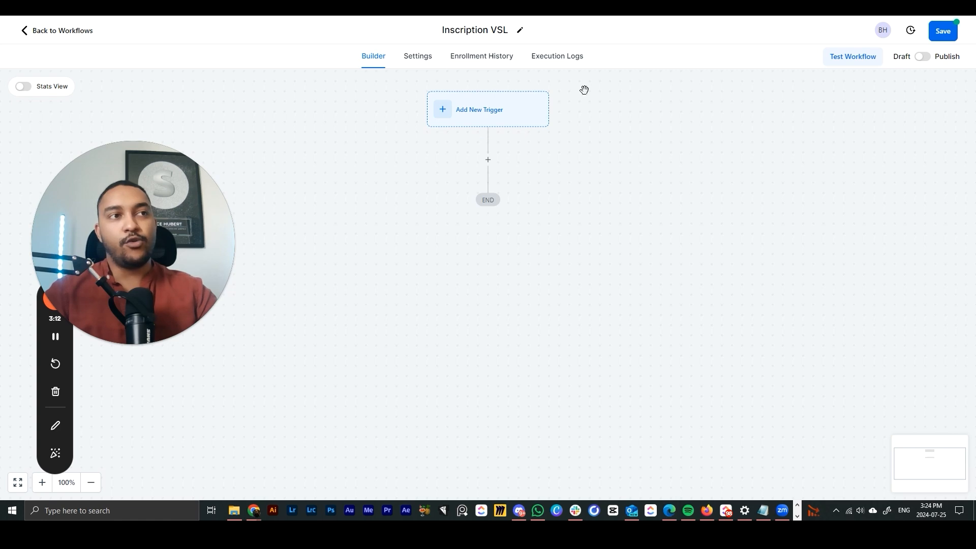
- Pick Form Submitted from the Events section of the workflow's trigger list
click(517, 126)
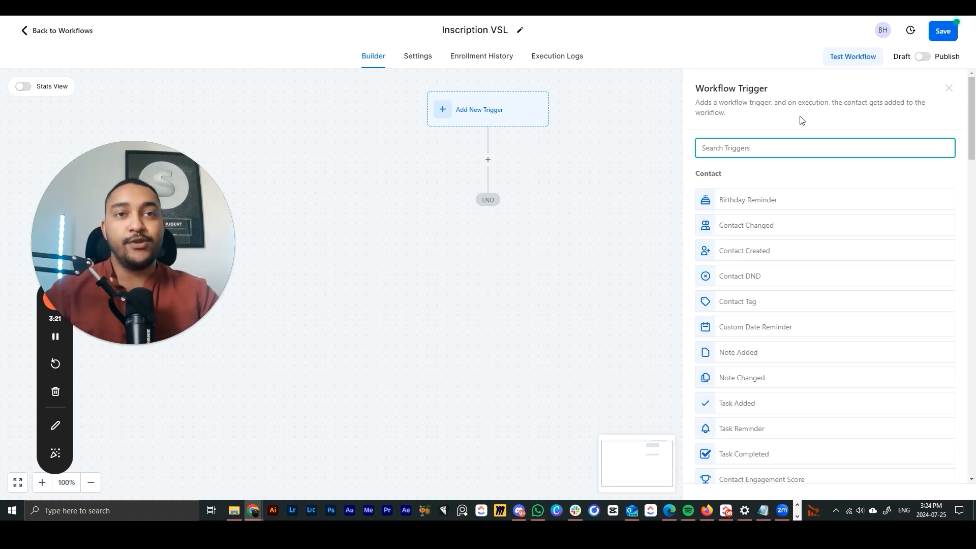
scroll(808, 198, down, 15)
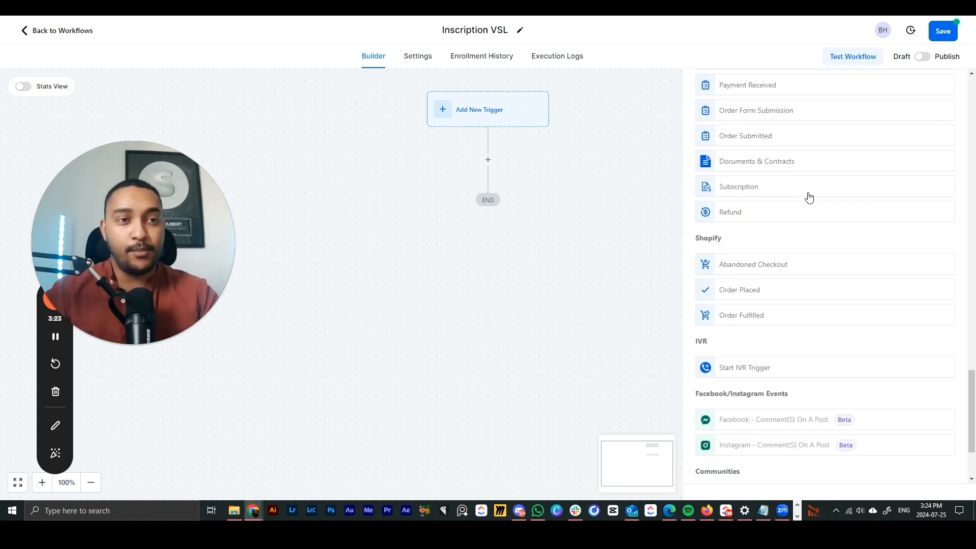
scroll(808, 197, down, 2)
scroll(725, 289, up, 17)
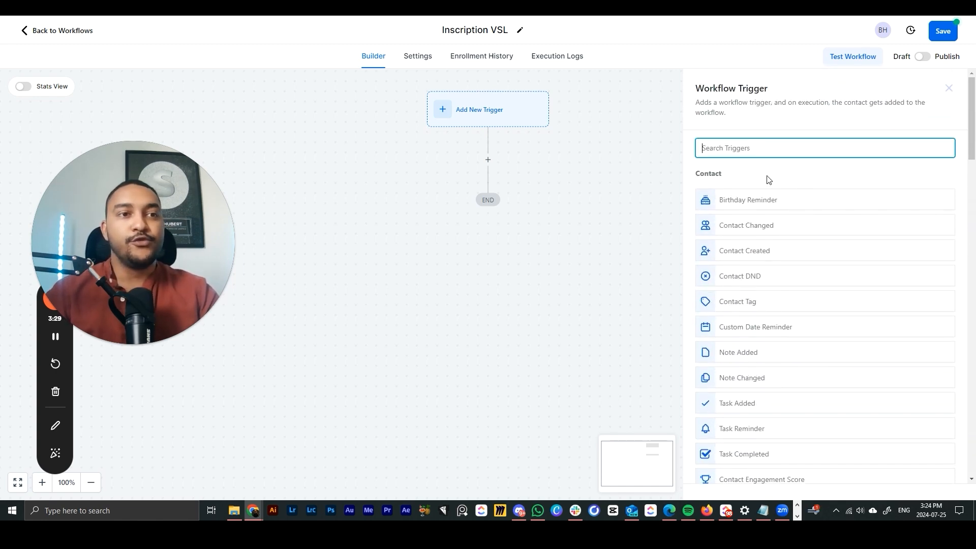
scroll(768, 179, down, 1)
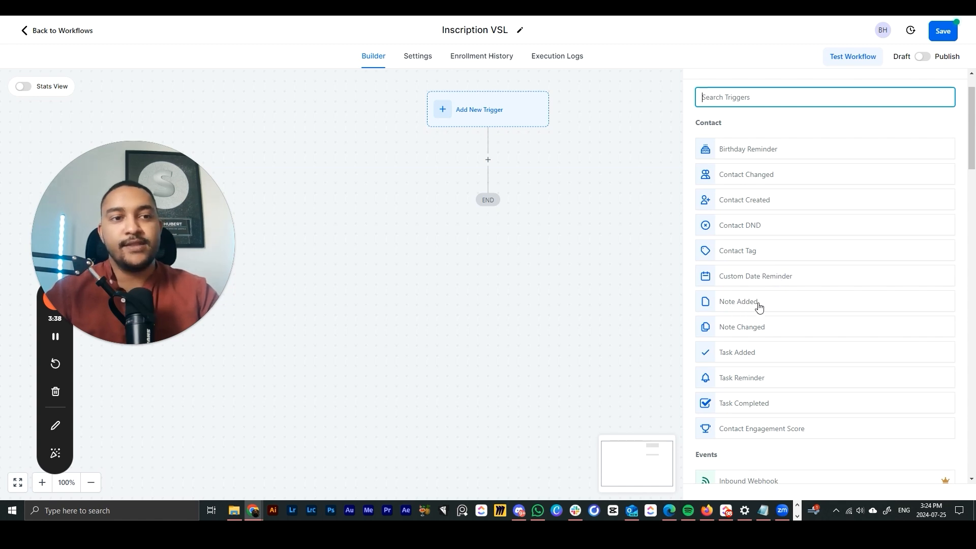
scroll(759, 306, down, 8)
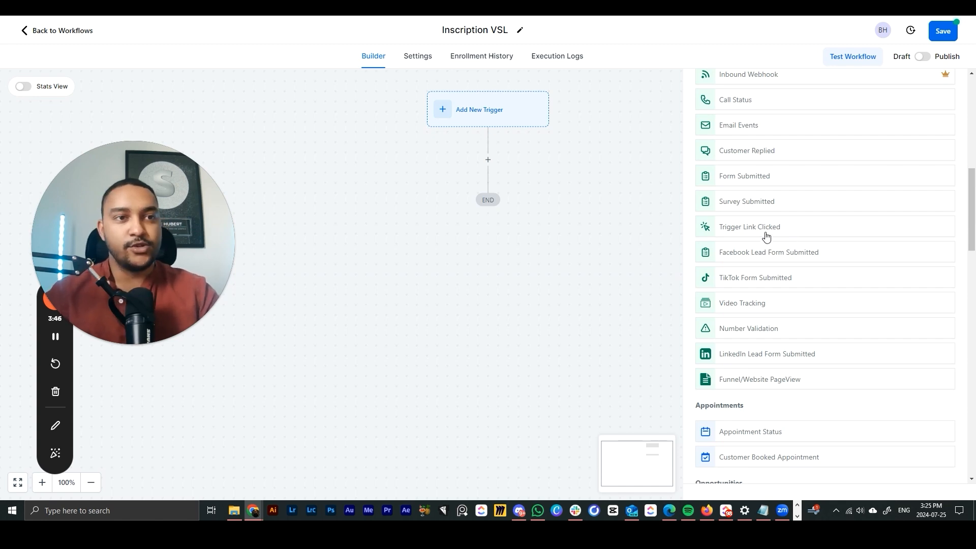
scroll(768, 234, down, 5)
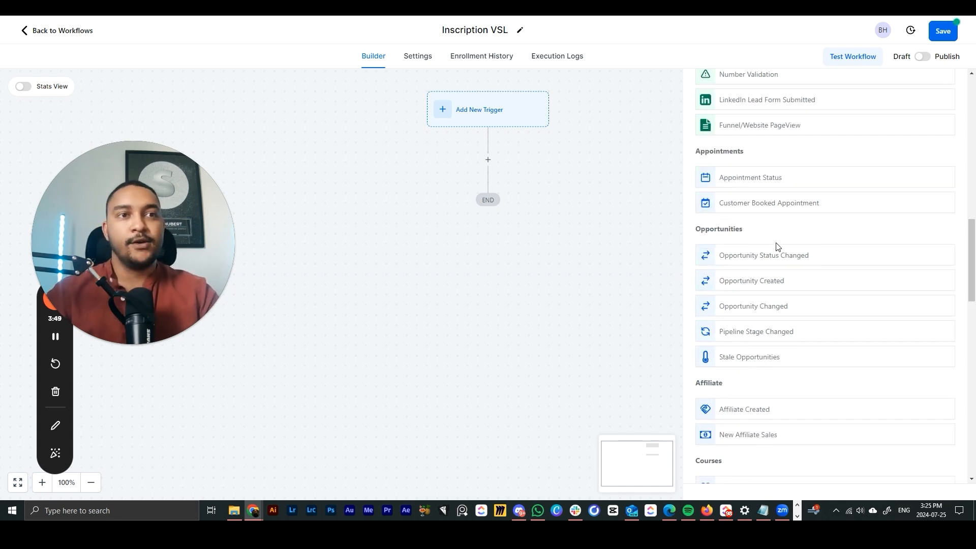
scroll(756, 239, down, 7)
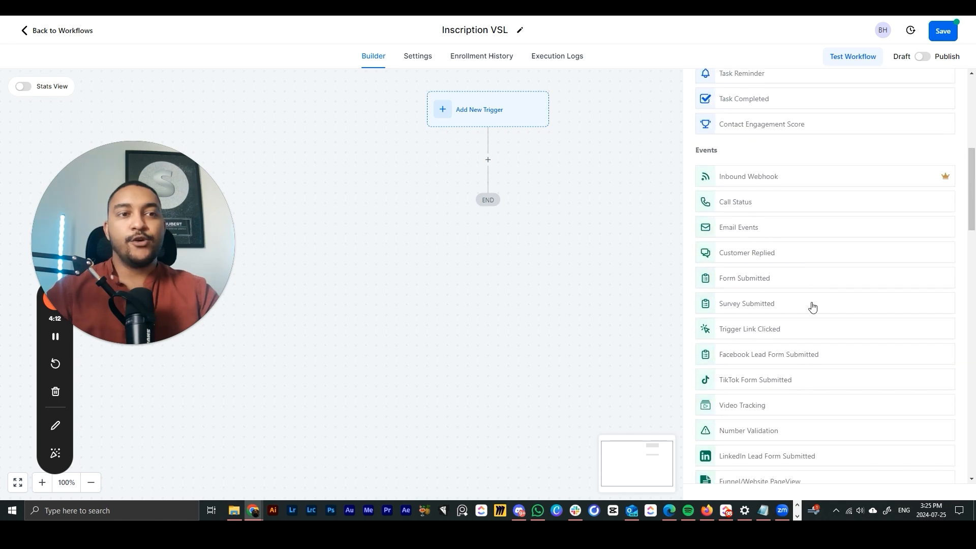
click(763, 284)
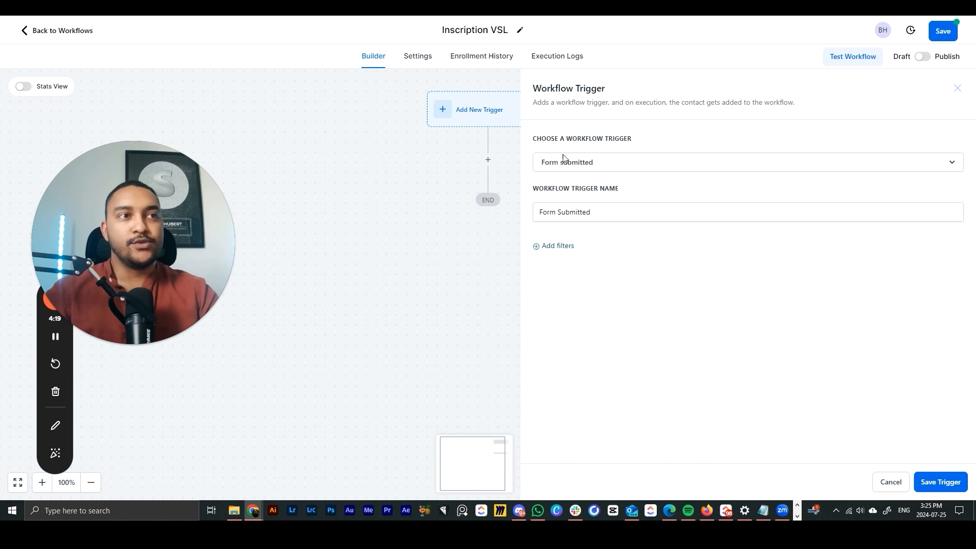
- Save the Form Submitted trigger with a filter limiting it to the VSL form
click(935, 484)
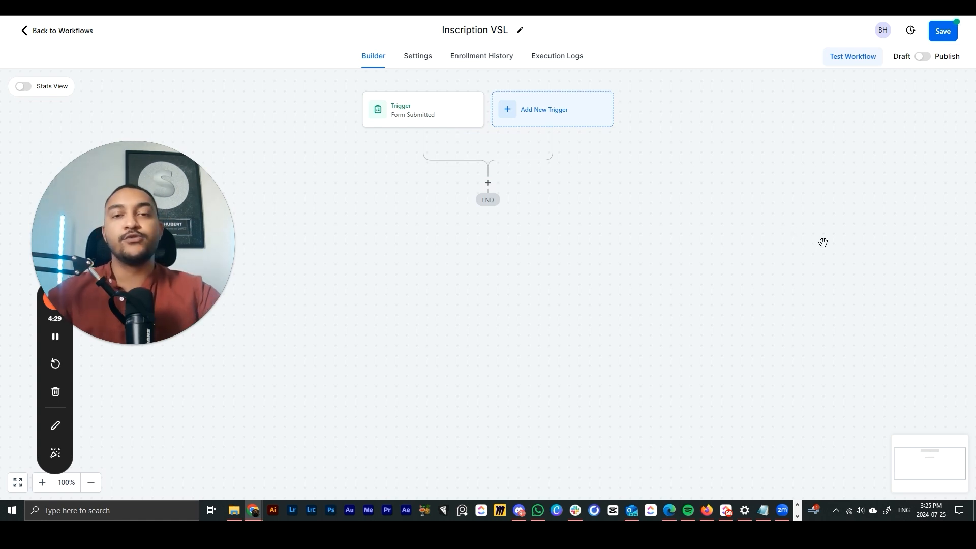
click(465, 125)
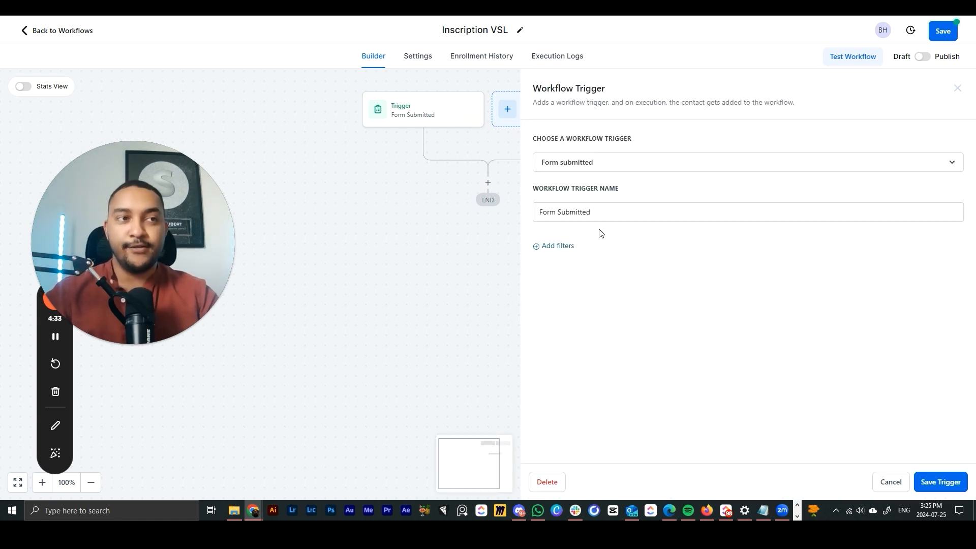
click(555, 247)
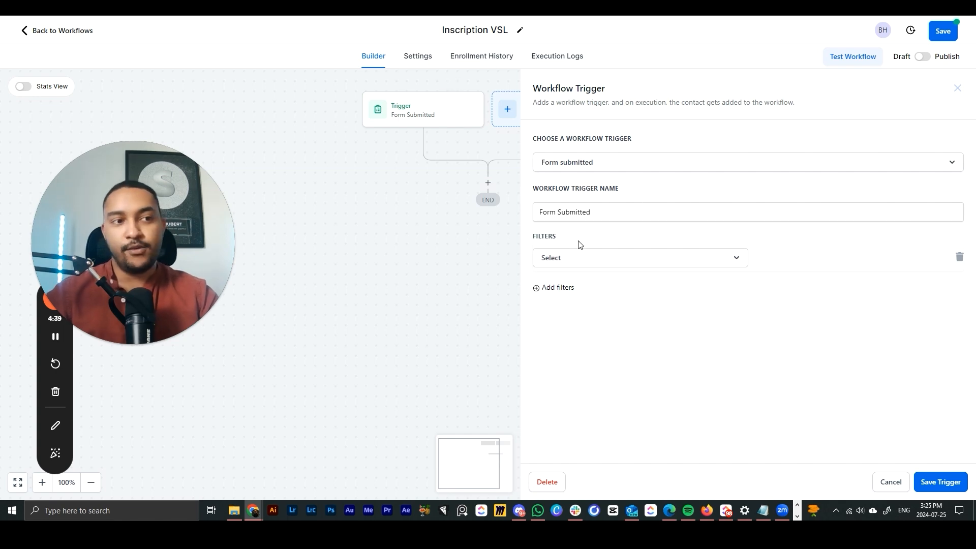
click(603, 259)
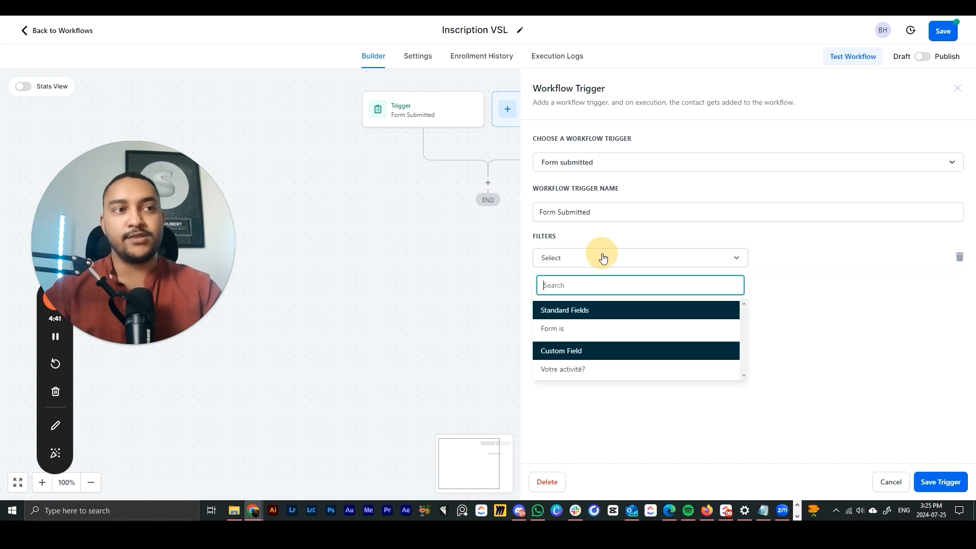
click(566, 330)
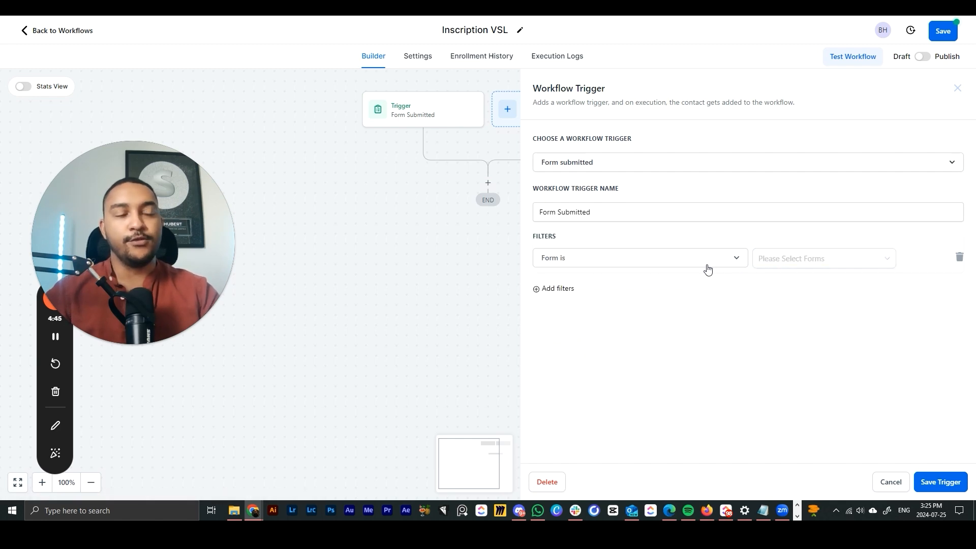
click(795, 259)
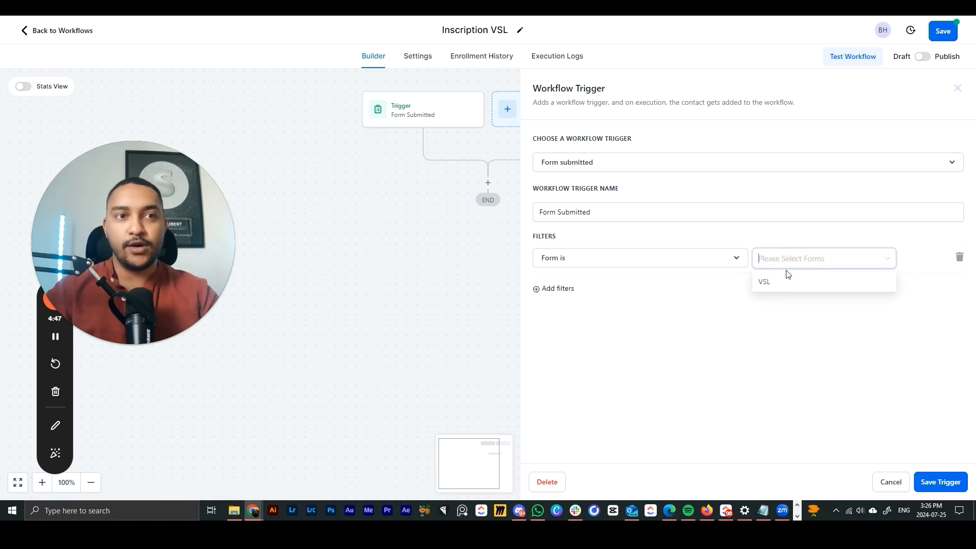
click(828, 288)
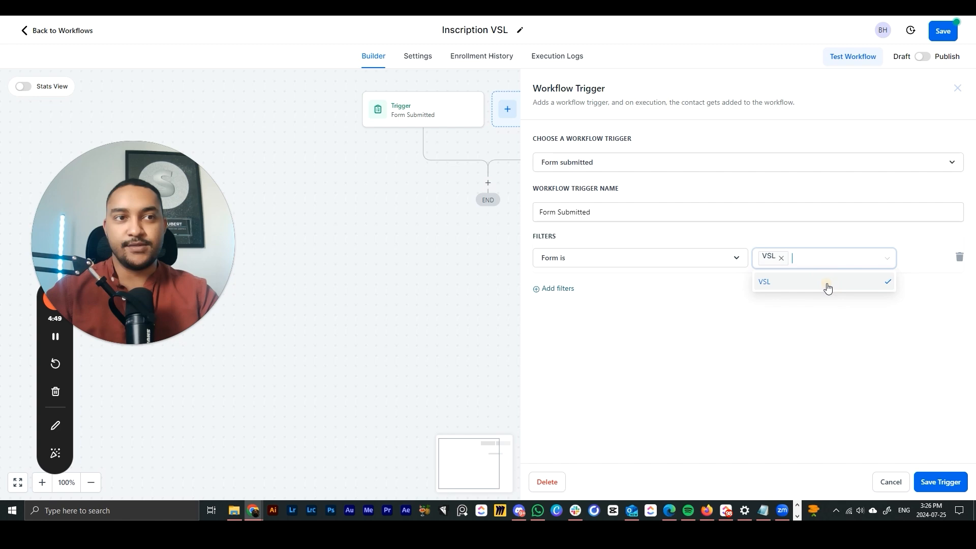
click(811, 322)
click(935, 482)
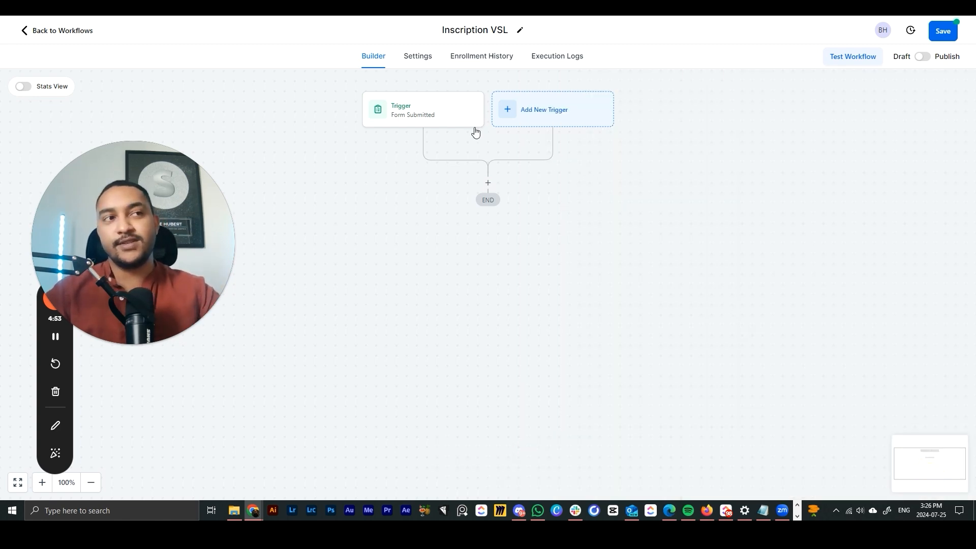
- Rename the trigger to 'Formulaire VSL' and save it
click(431, 112)
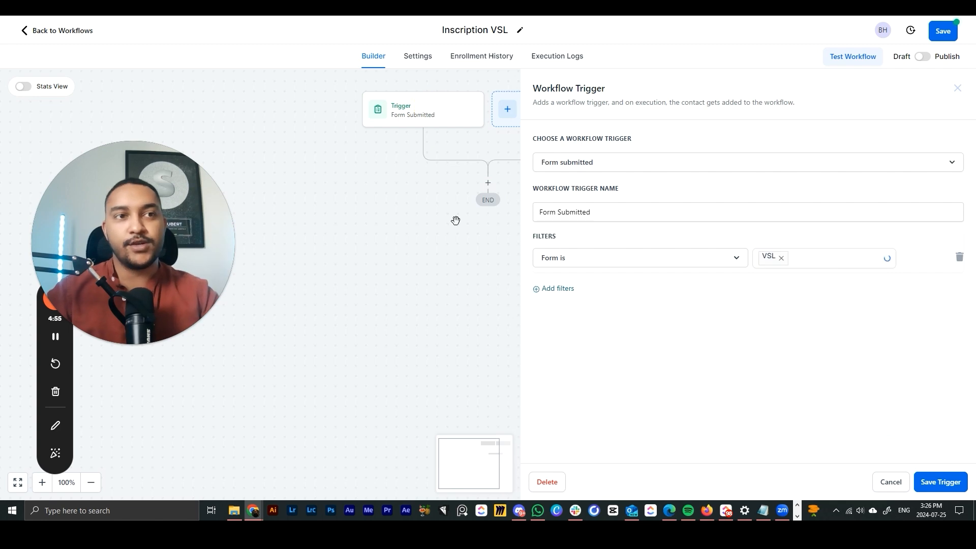
drag(595, 212, 494, 209)
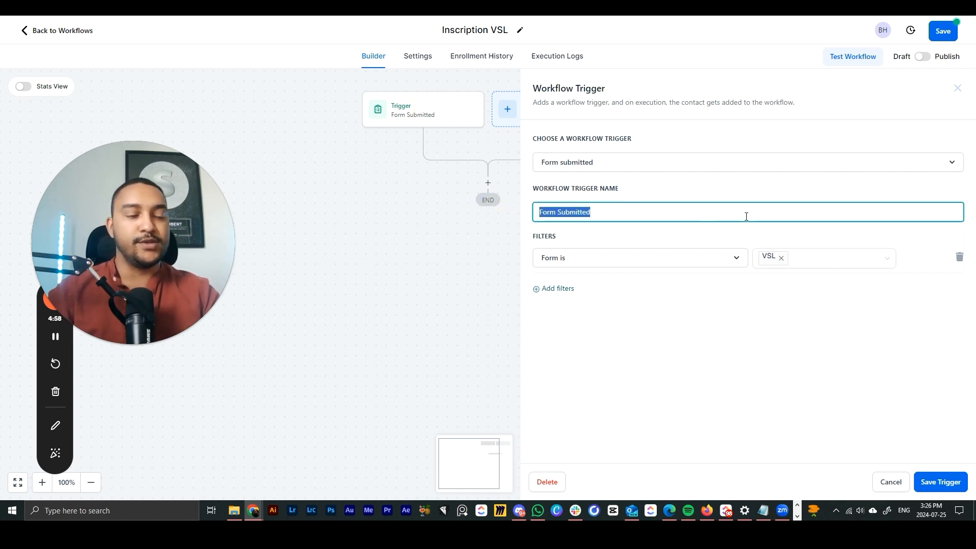
text(Formulaire VSL)
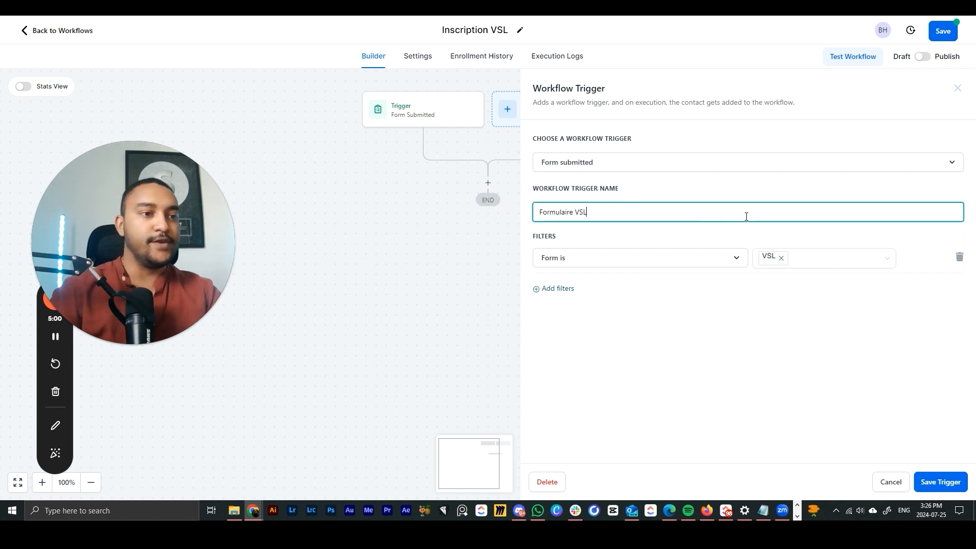
click(925, 487)
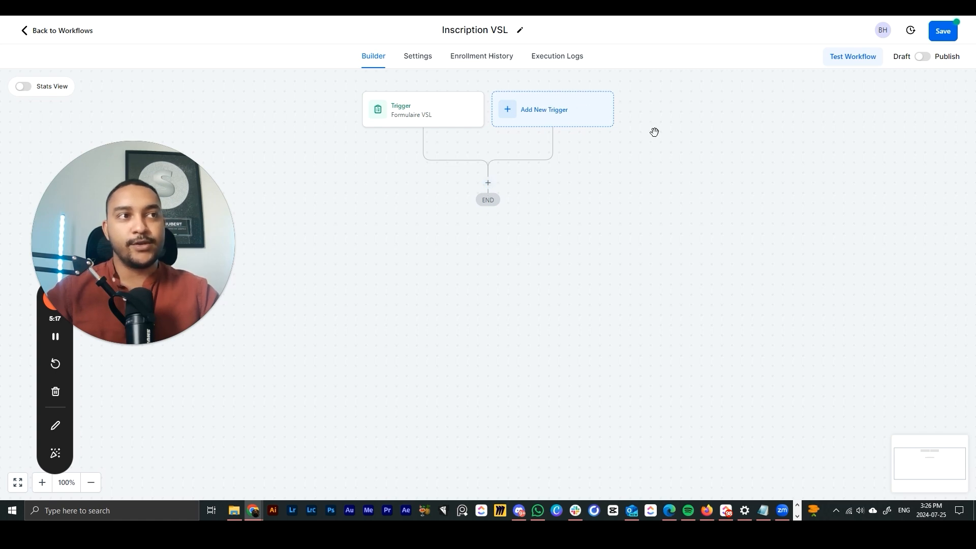
- Add and save a second trigger, Customer Booked Appointment
click(596, 118)
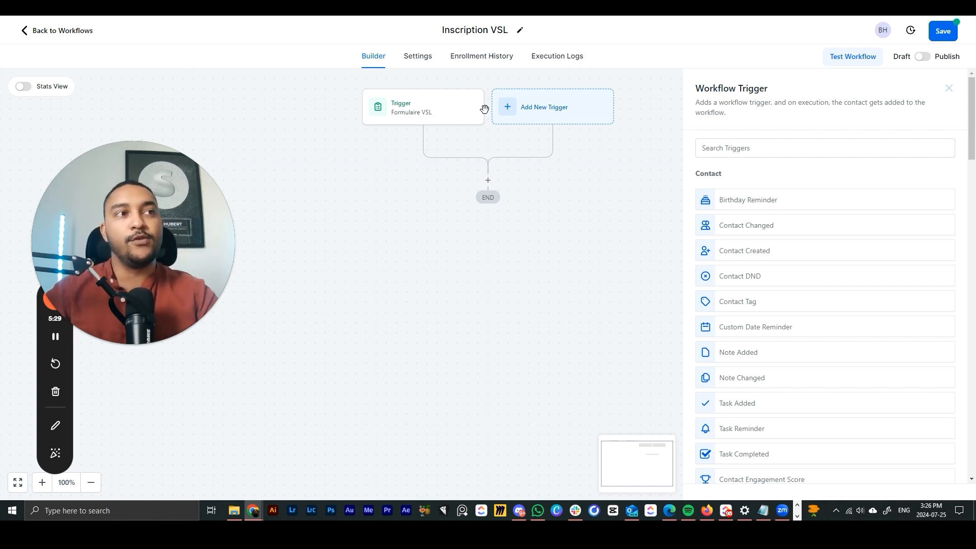
scroll(751, 234, down, 10)
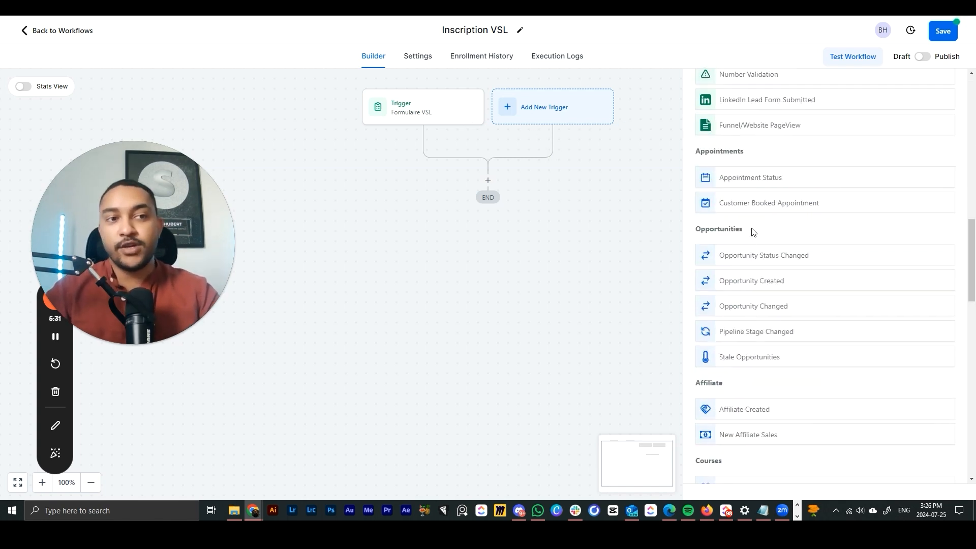
scroll(754, 231, down, 5)
scroll(754, 231, up, 8)
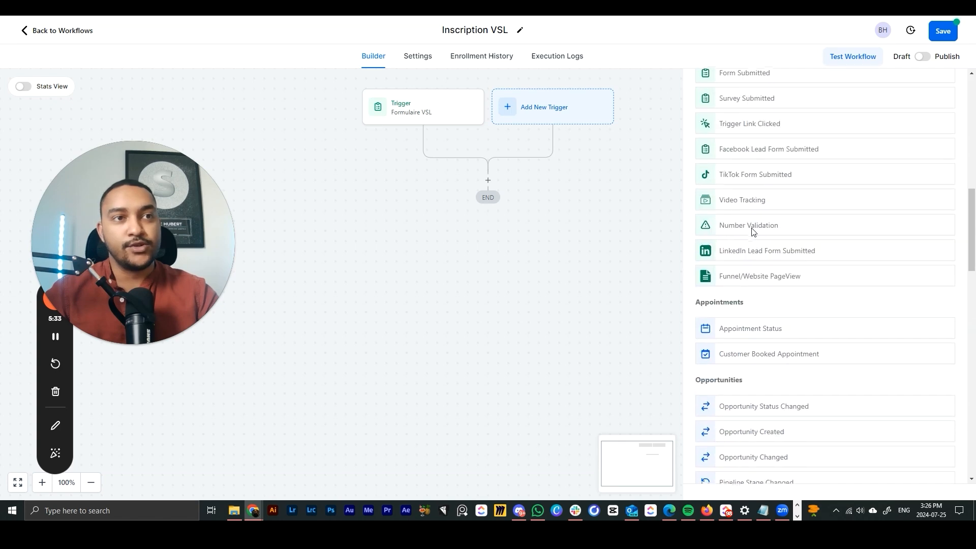
click(740, 356)
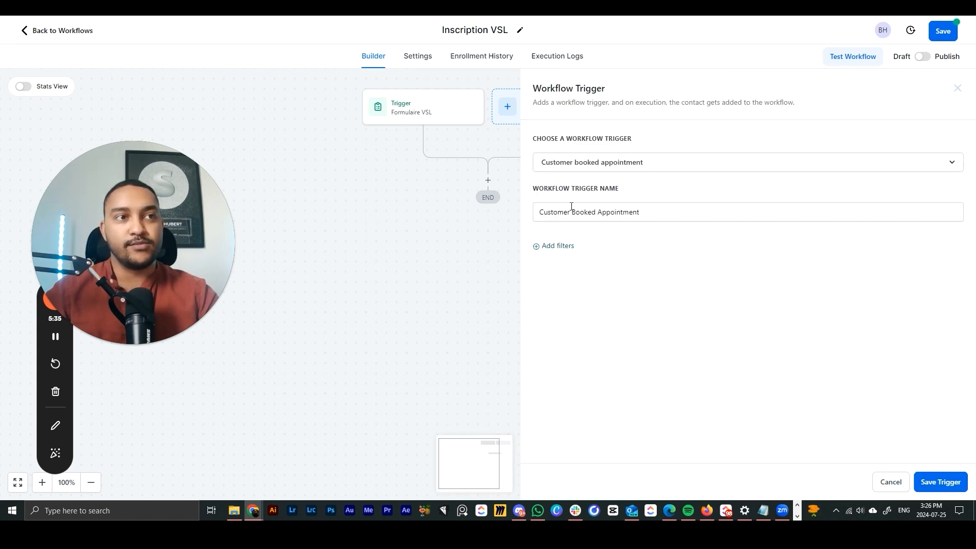
click(938, 481)
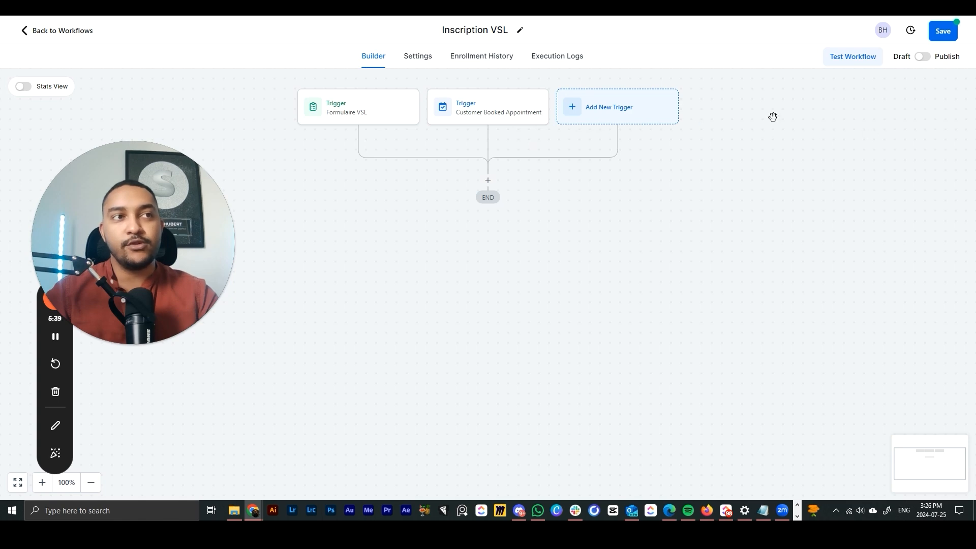
- Delete the Customer Booked Appointment trigger
click(512, 107)
click(548, 482)
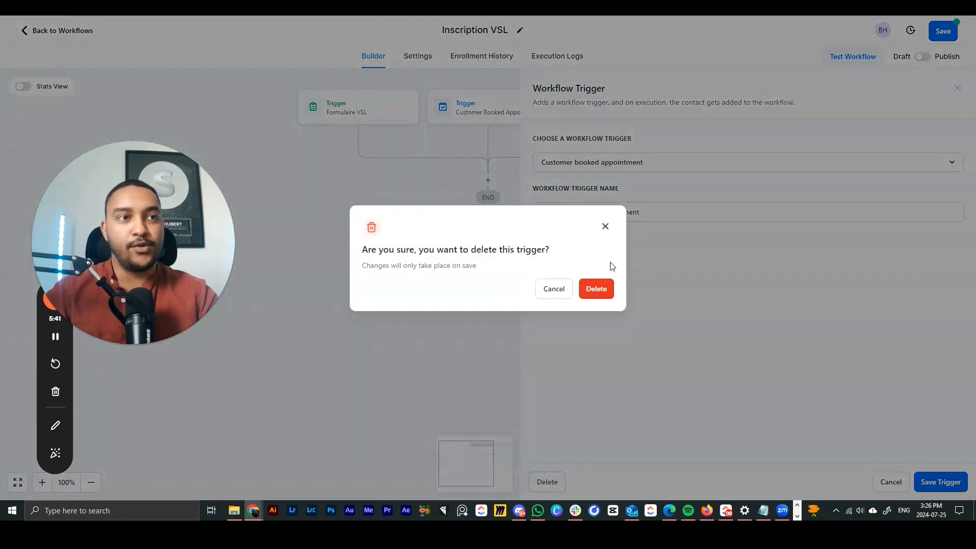
click(592, 288)
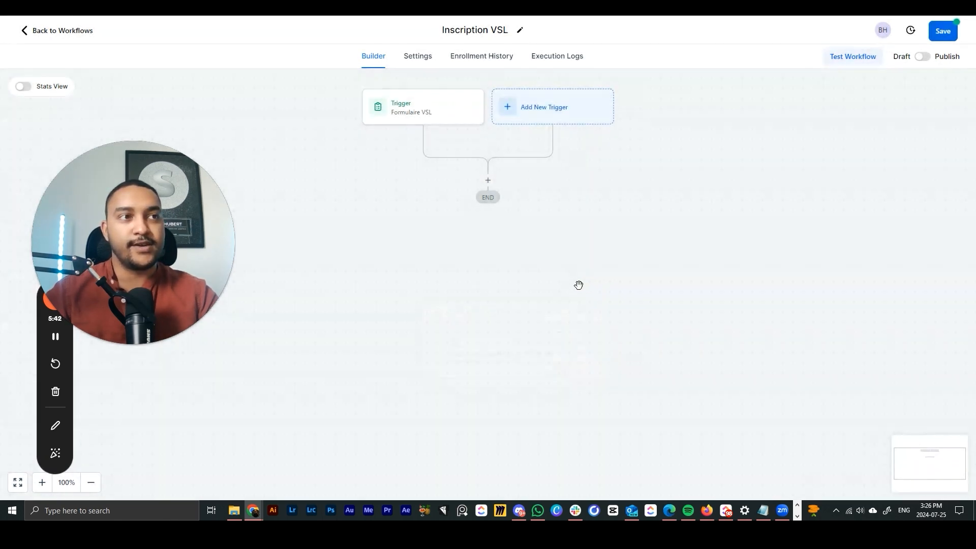
- Add an Add Contact Tag action applying the newly created tag 'prospect - vsl'
click(488, 181)
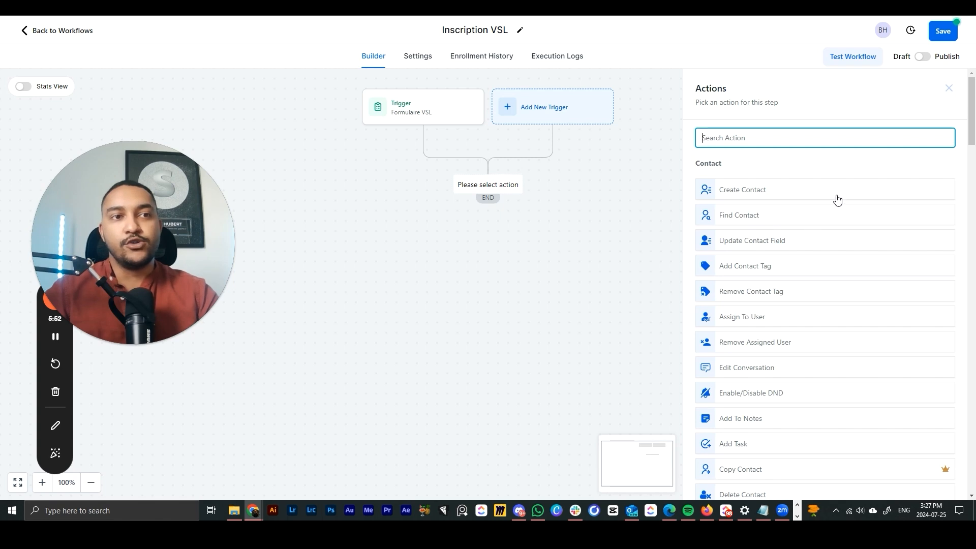
click(744, 269)
click(744, 209)
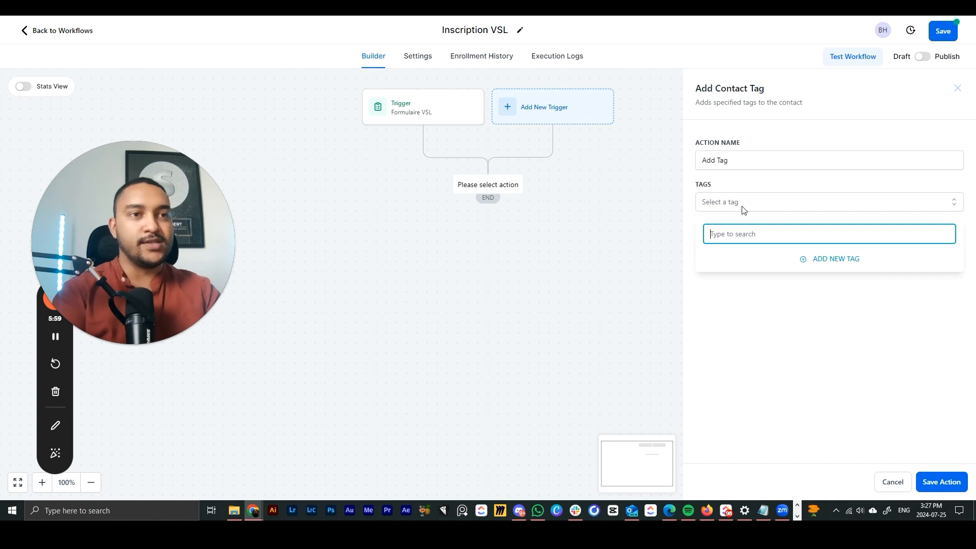
text(prospect - vsl)
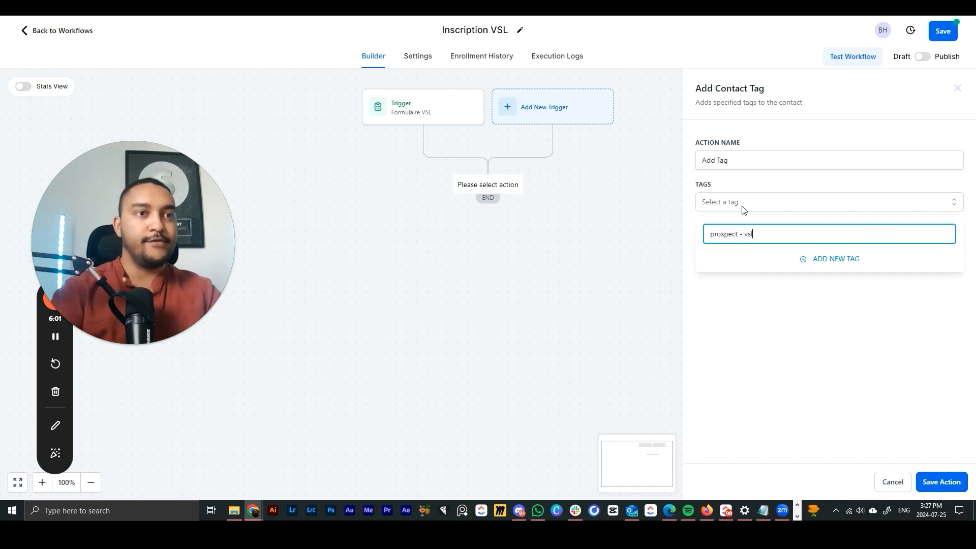
click(853, 263)
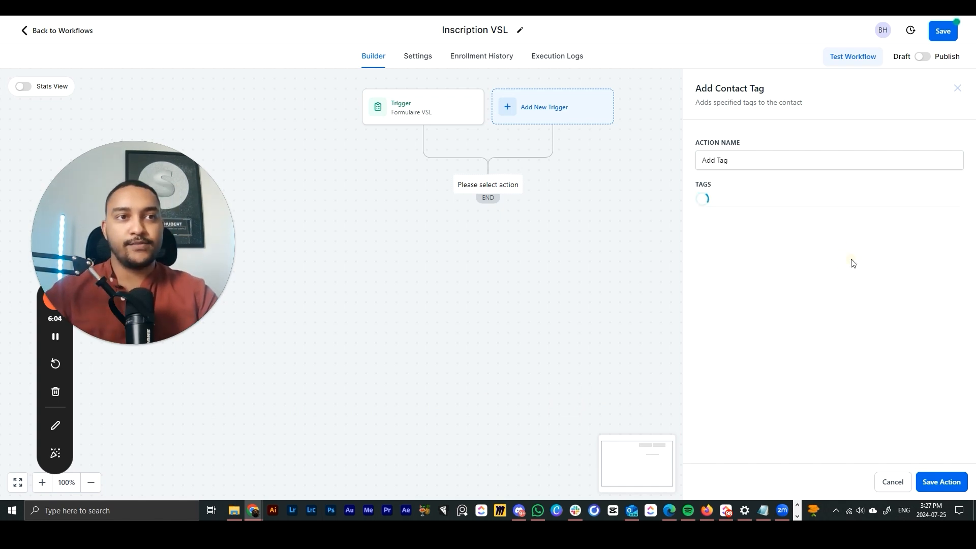
click(771, 206)
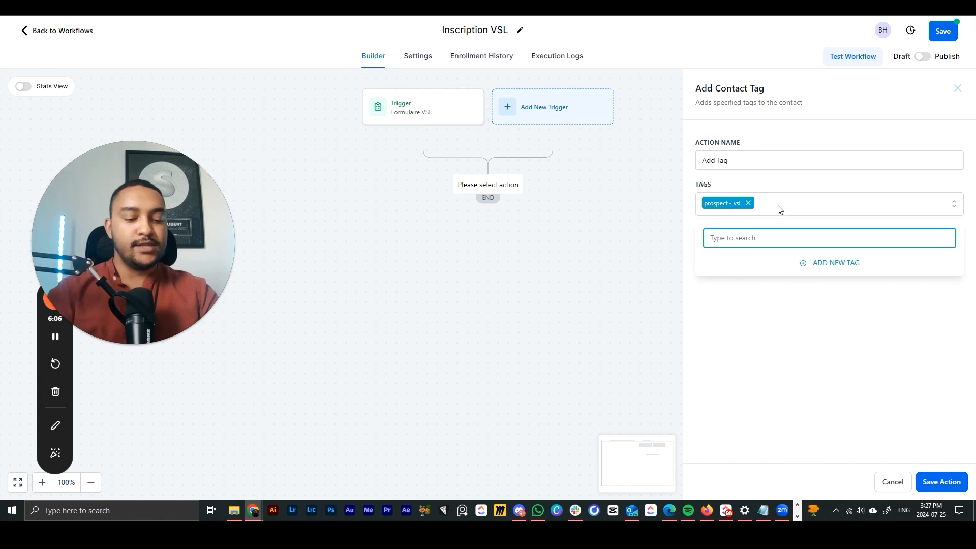
text(pro)
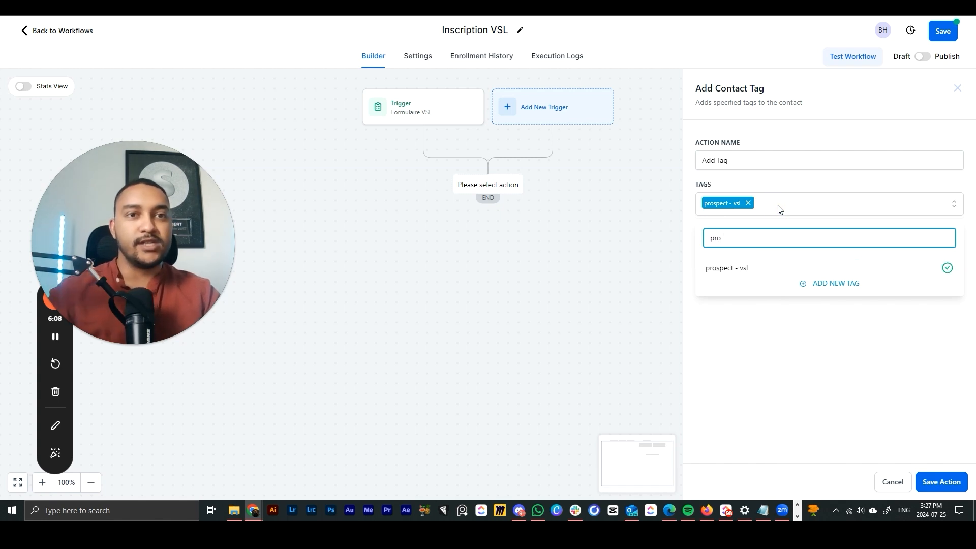
click(795, 375)
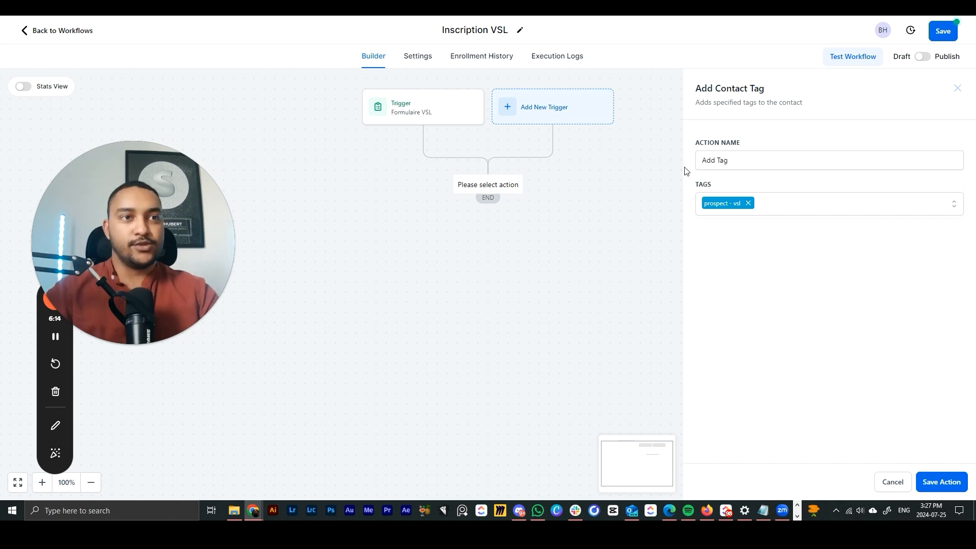
click(940, 487)
- Reopen the Formulaire VSL trigger and the Add Tag action, then save the action again
click(416, 115)
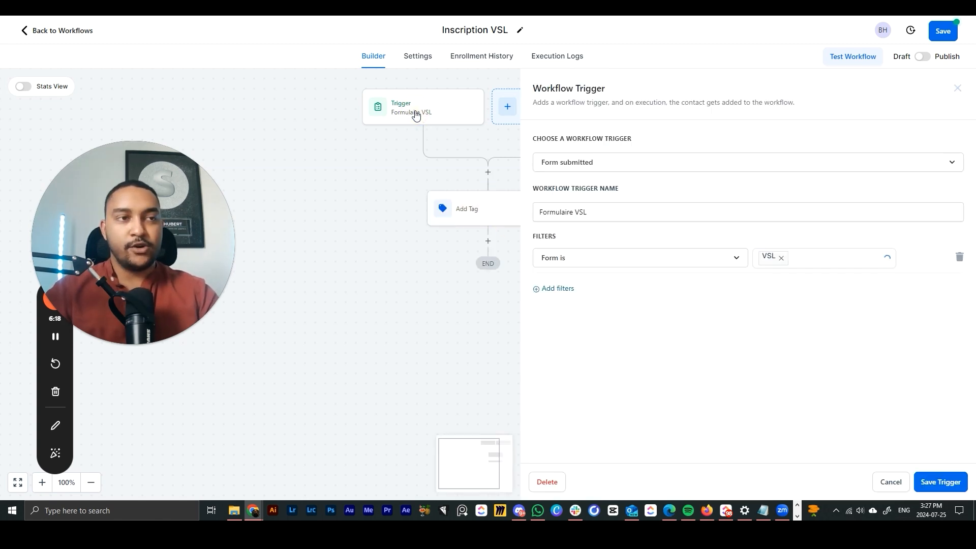
click(480, 211)
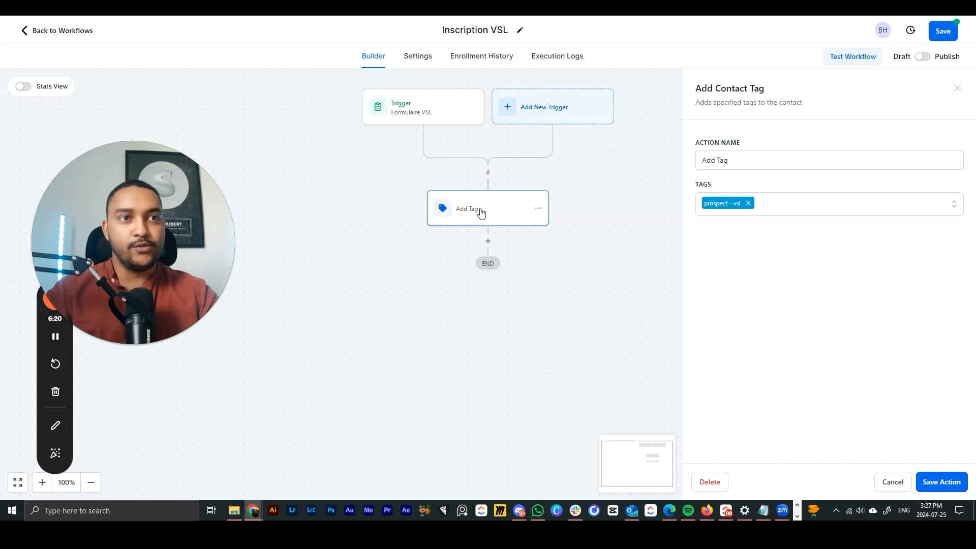
click(934, 485)
- Add a Create Or Update Opportunity action using pipeline VSL, stage Prospects
click(536, 213)
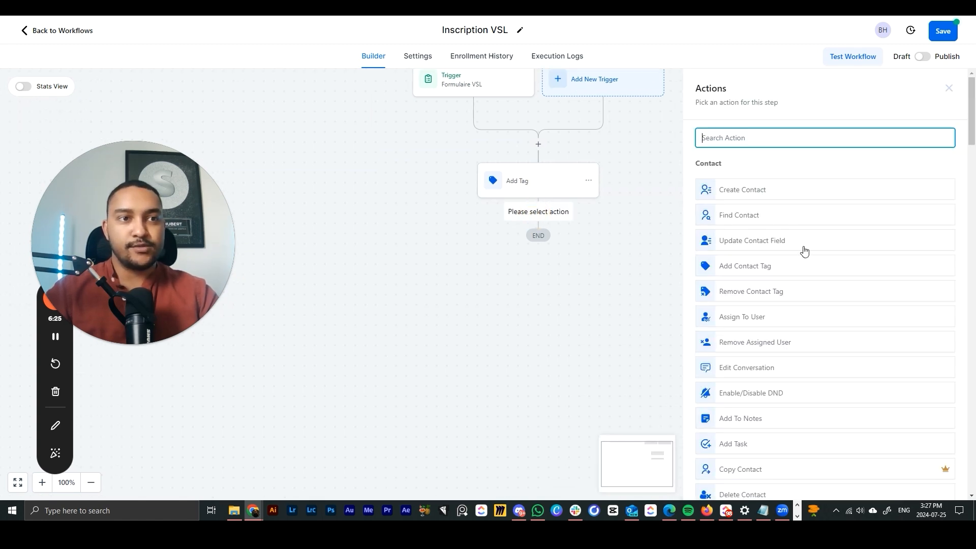
scroll(804, 251, down, 15)
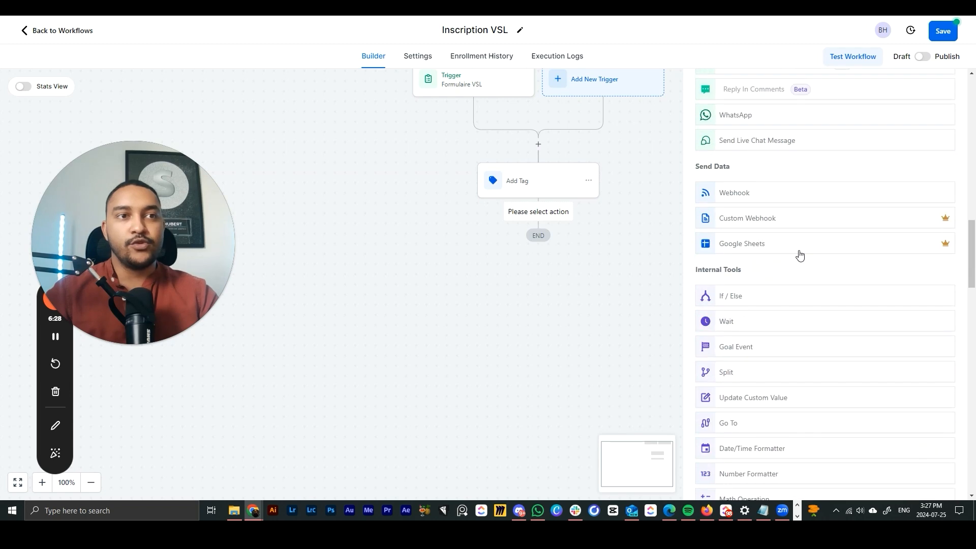
scroll(799, 254, down, 9)
scroll(798, 250, down, 6)
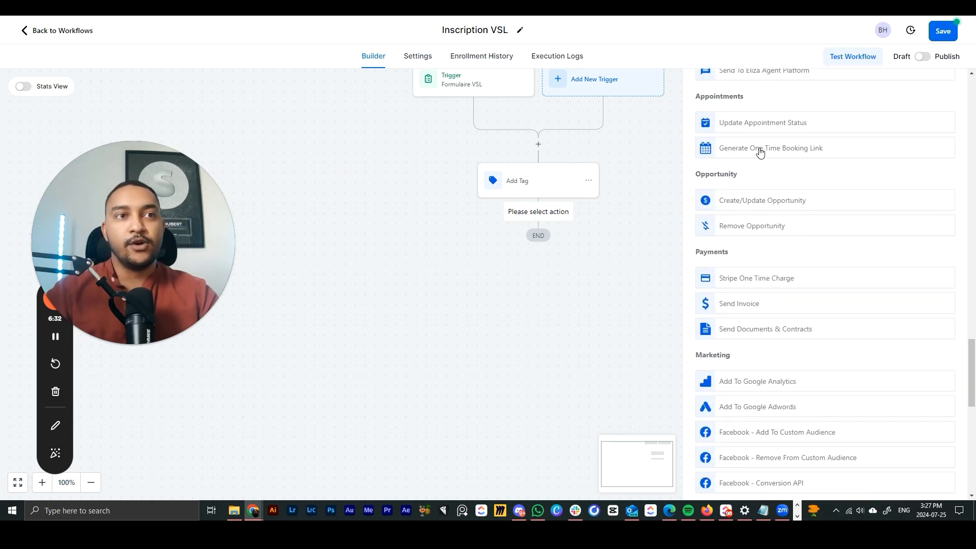
drag(710, 174, 763, 201)
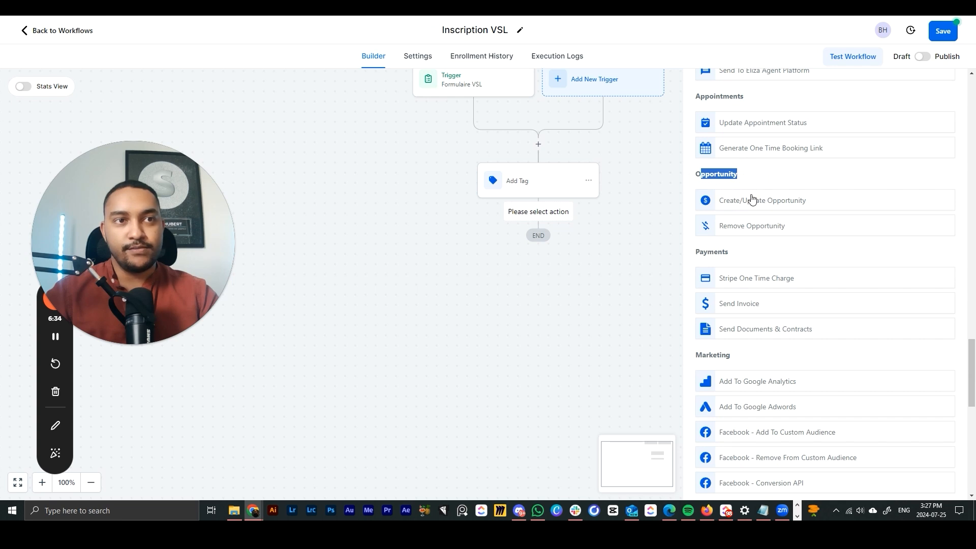
click(808, 203)
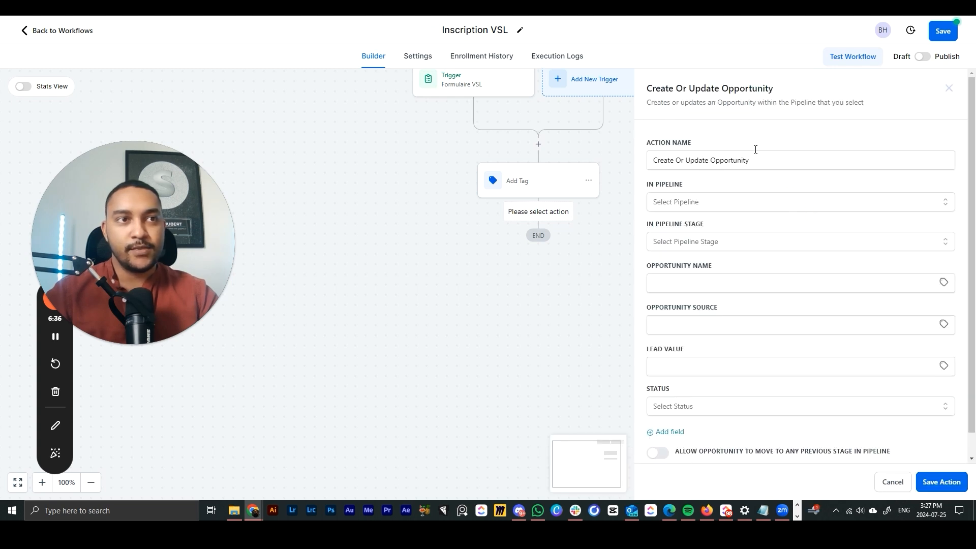
click(666, 200)
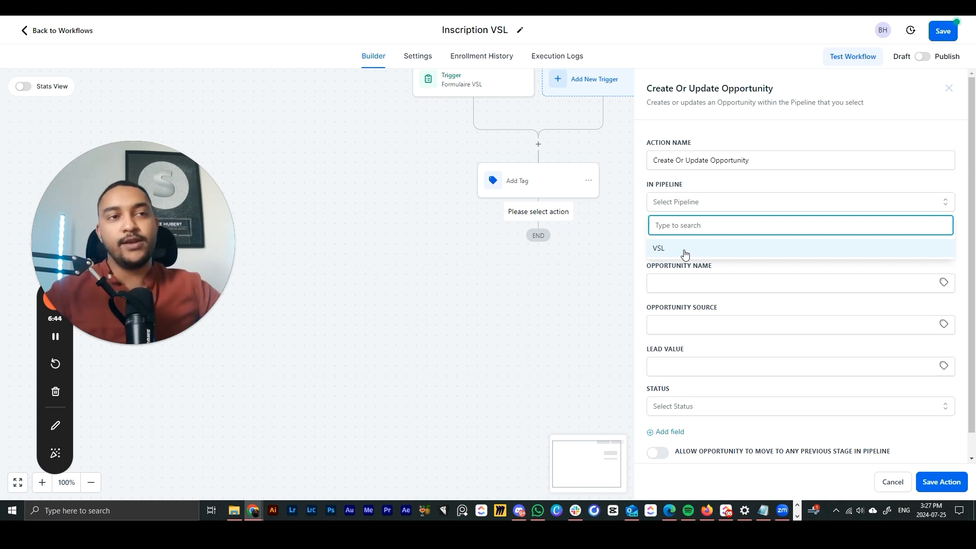
click(660, 248)
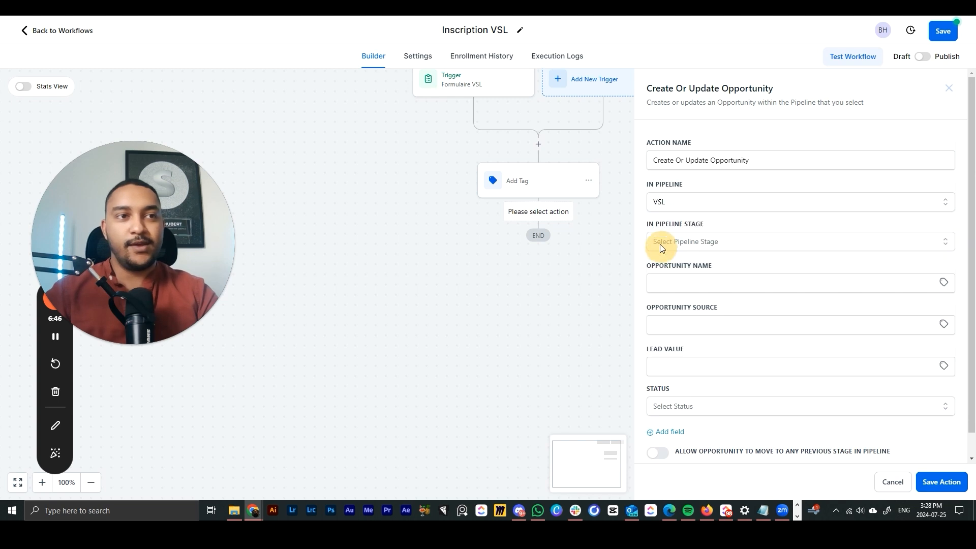
click(659, 241)
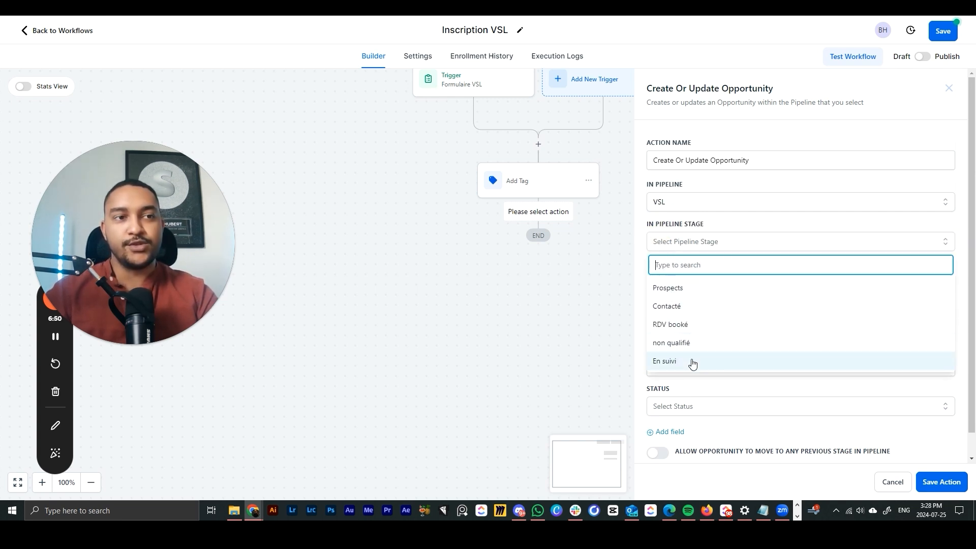
click(664, 289)
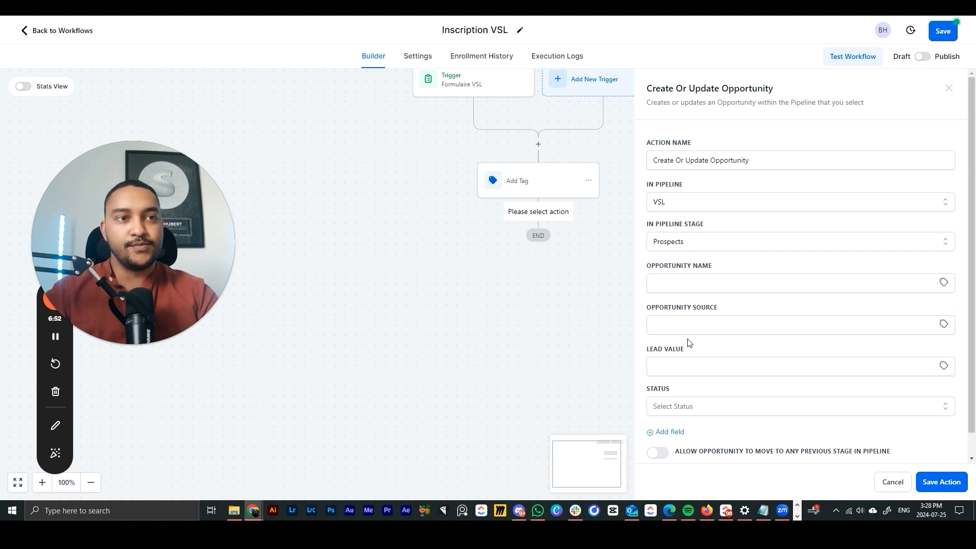
- Name the opportunity with the contact's first name, set status to open, and save the action
click(671, 289)
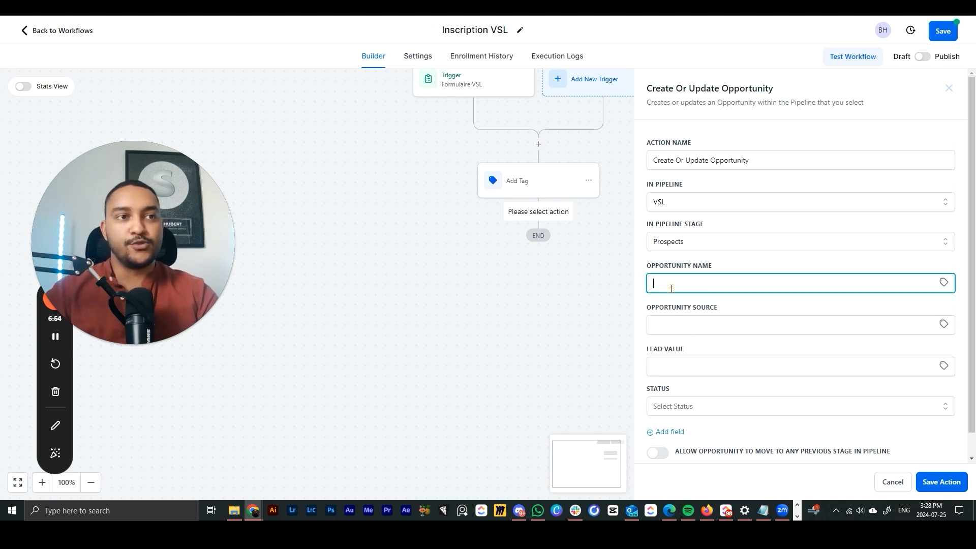
click(944, 284)
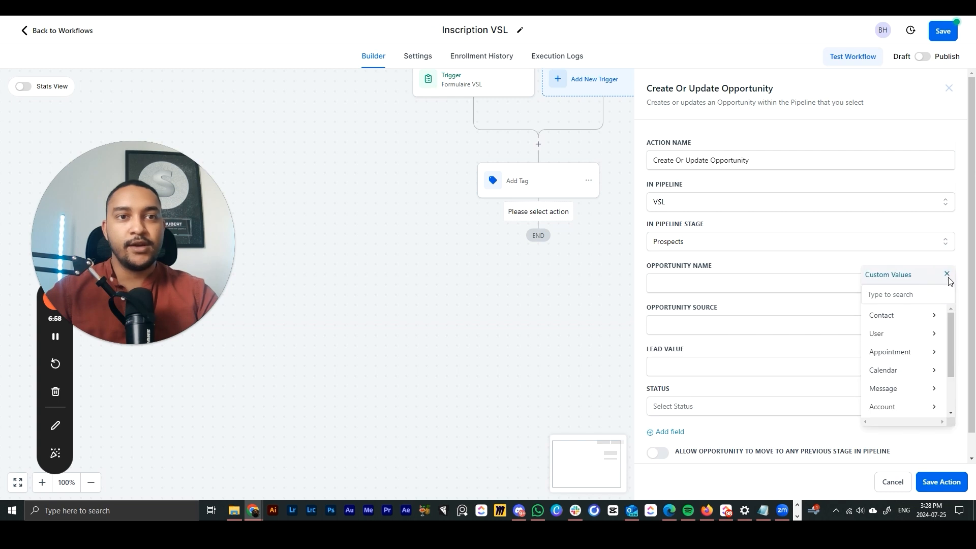
click(913, 324)
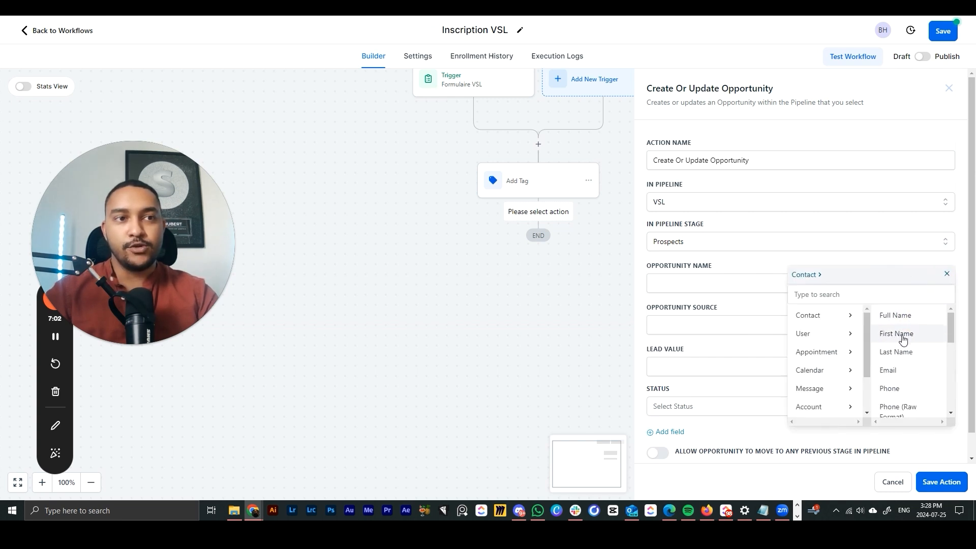
click(897, 334)
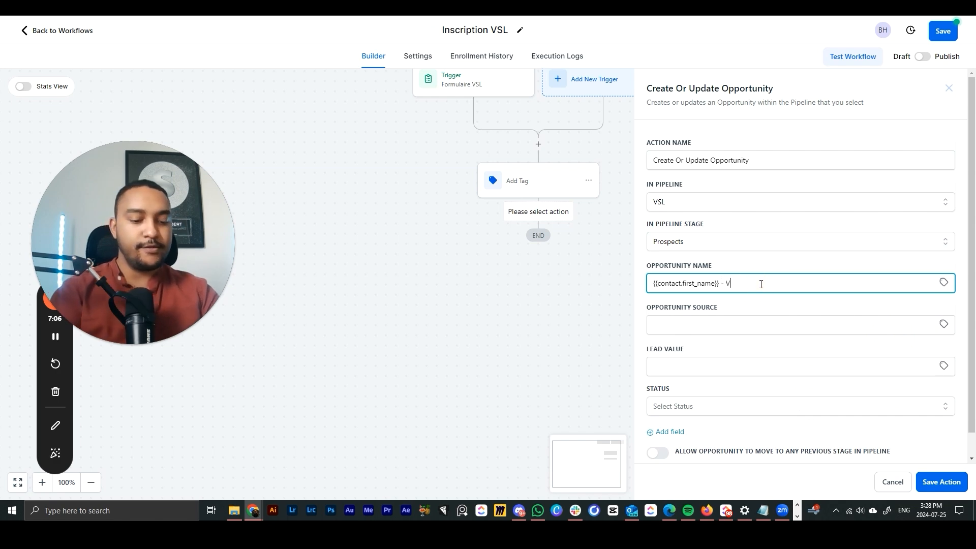
click(748, 307)
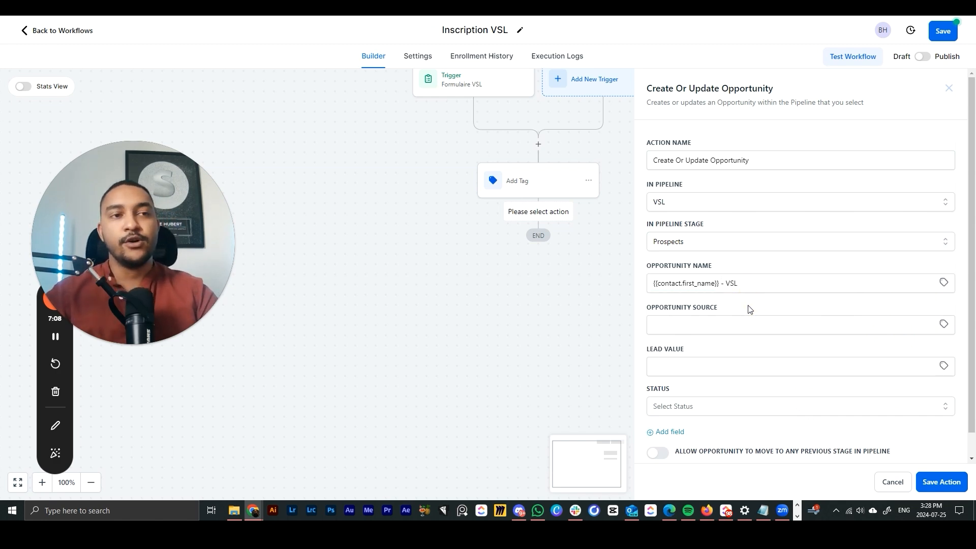
scroll(732, 321, down, 1)
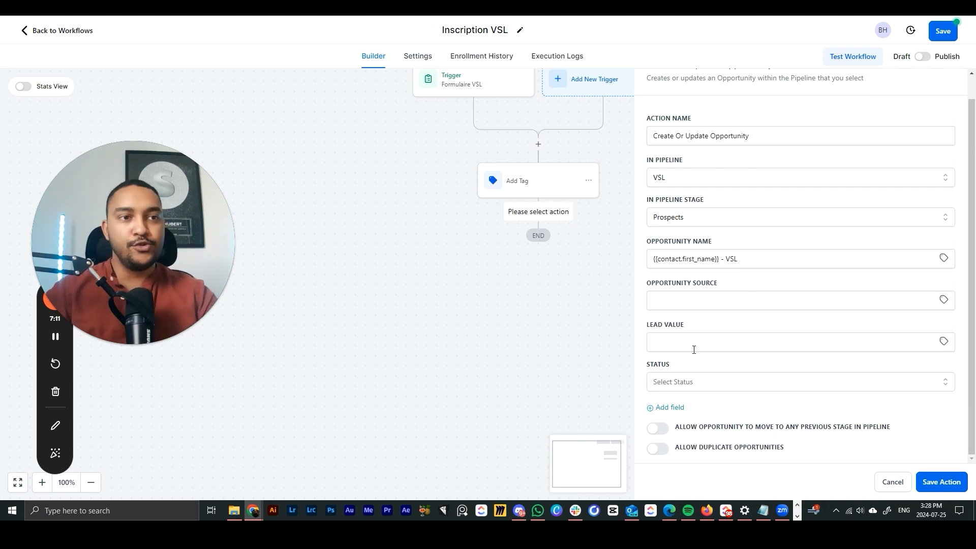
click(690, 343)
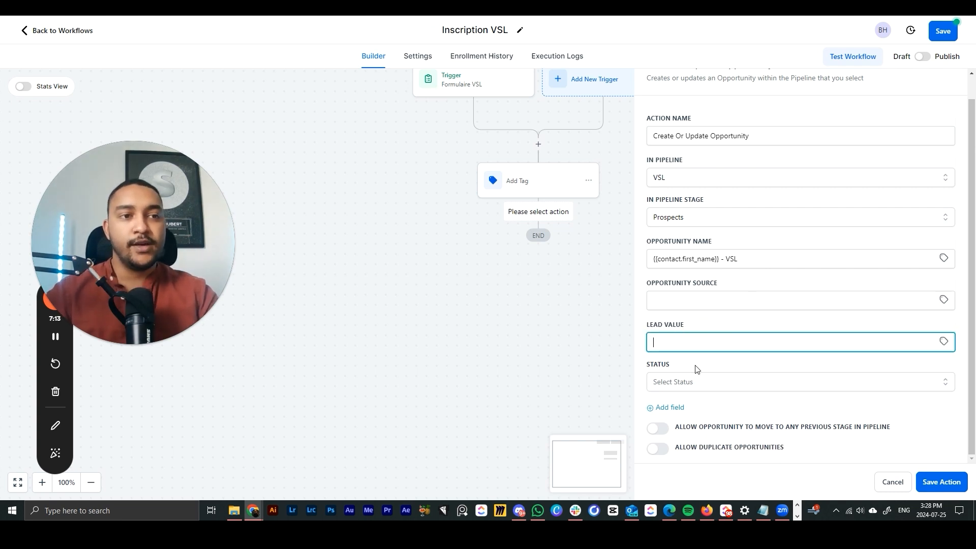
click(689, 383)
click(662, 406)
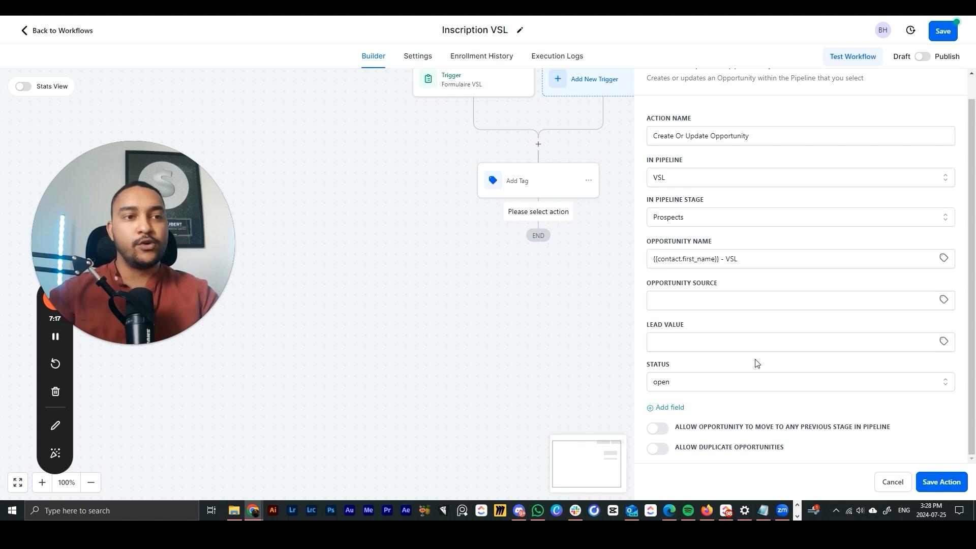
scroll(867, 429, up, 1)
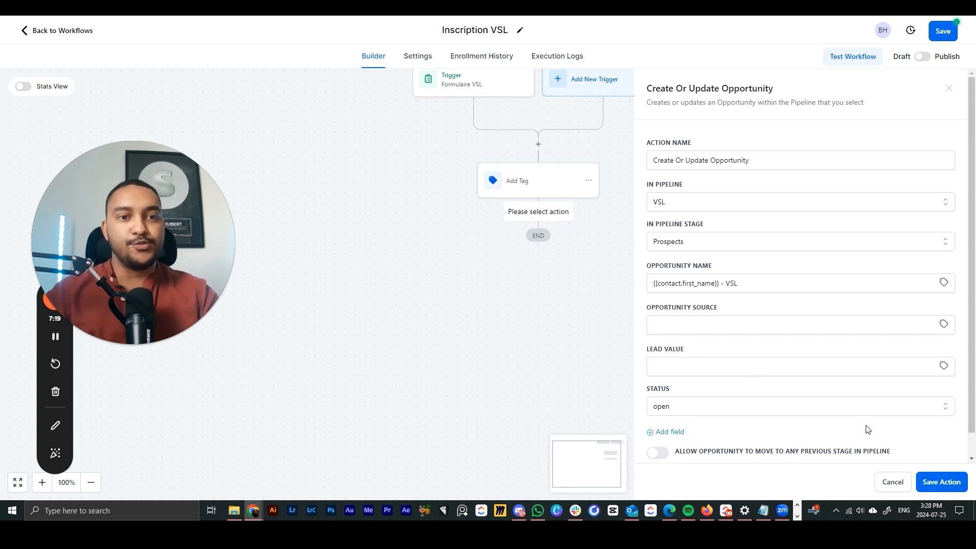
click(930, 487)
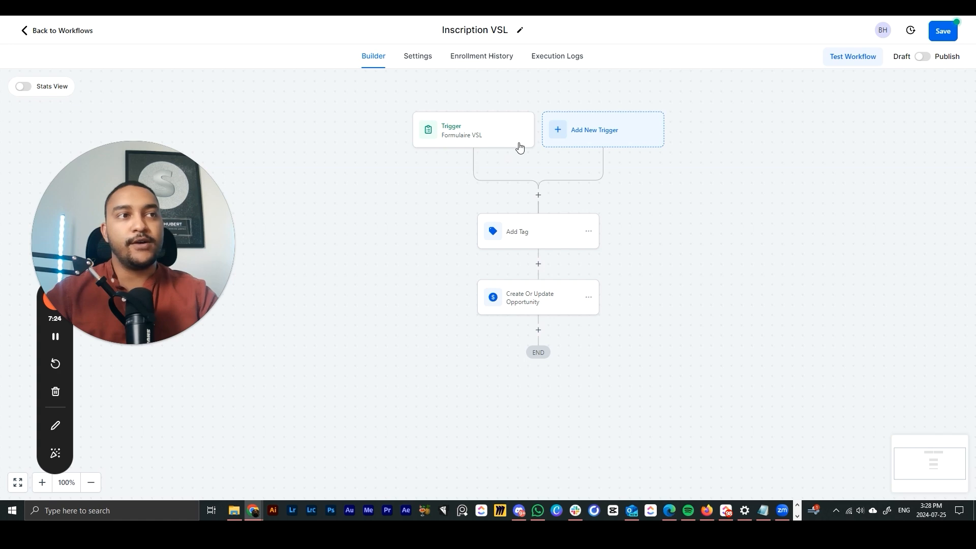
- Review the Add Tag and opportunity steps, then the Settings, Enrollment History and Execution Logs tabs
click(529, 233)
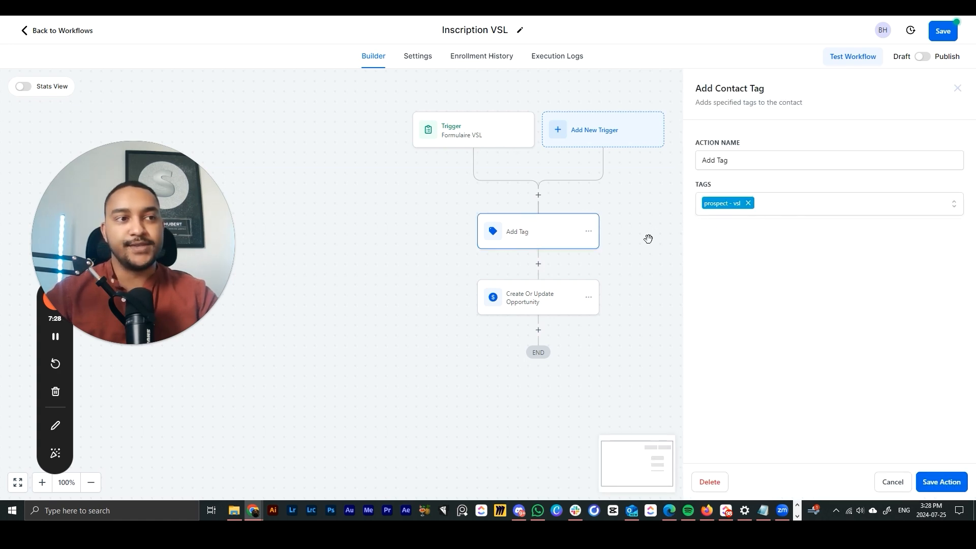
click(523, 295)
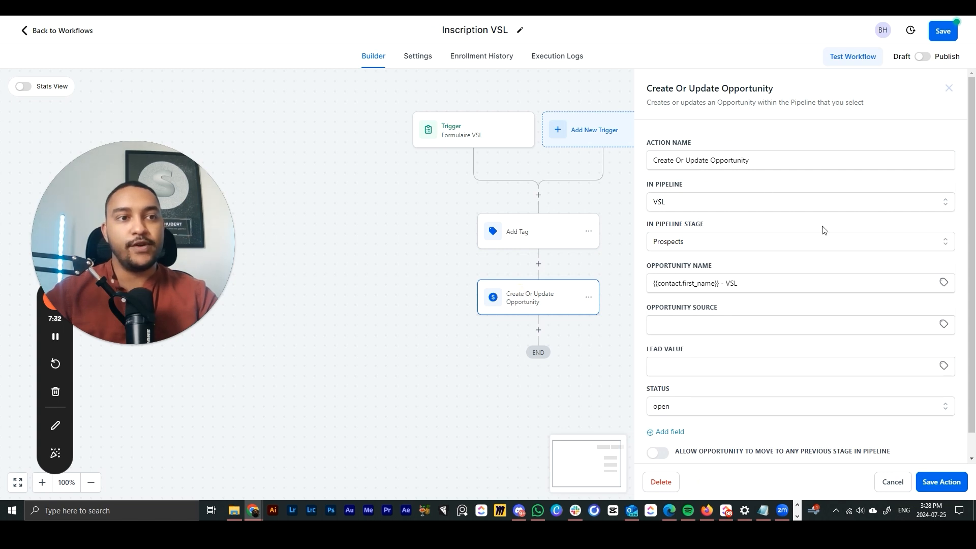
click(942, 482)
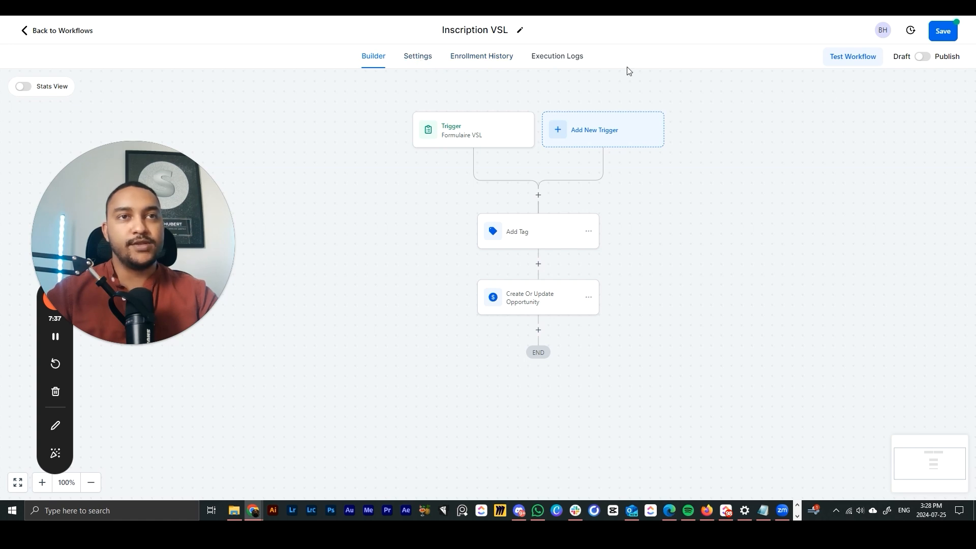
click(414, 59)
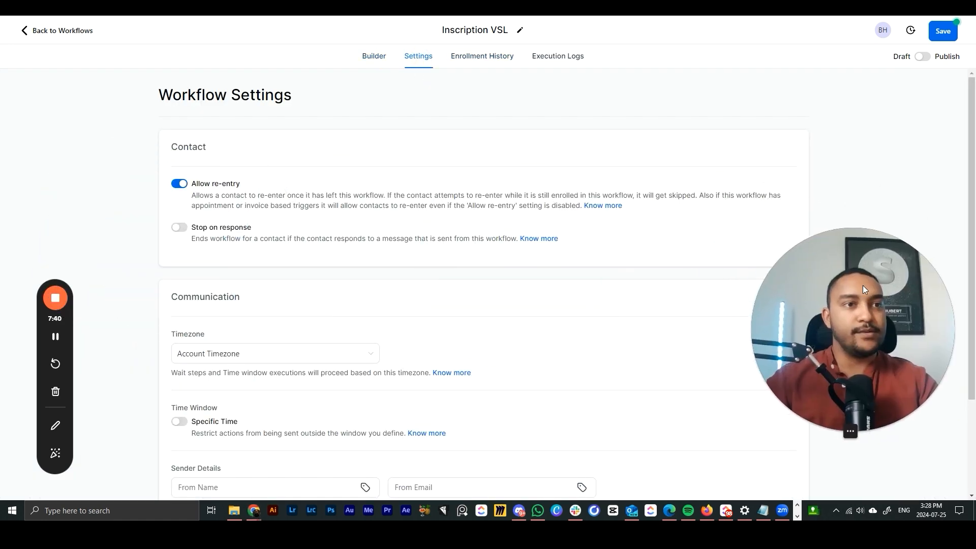
scroll(242, 266, down, 2)
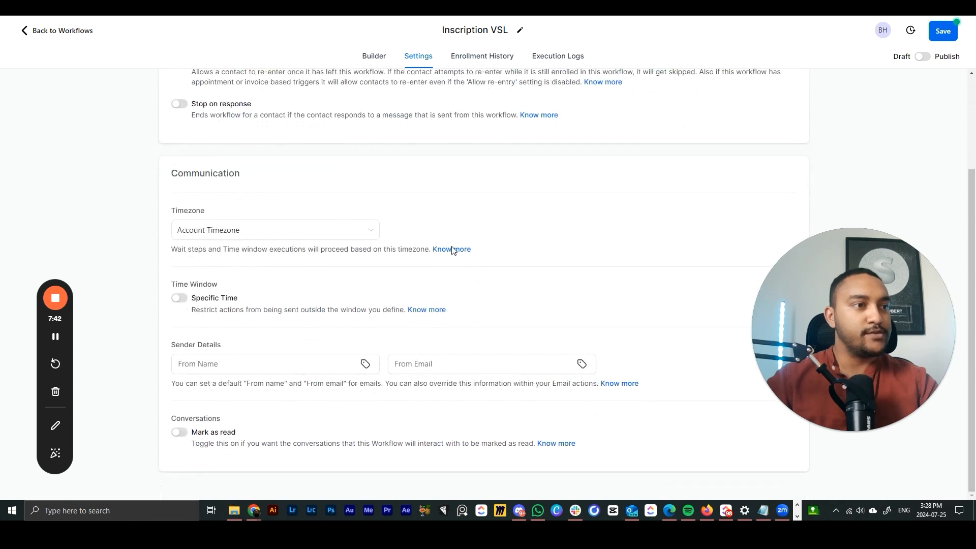
scroll(315, 368, up, 3)
click(481, 57)
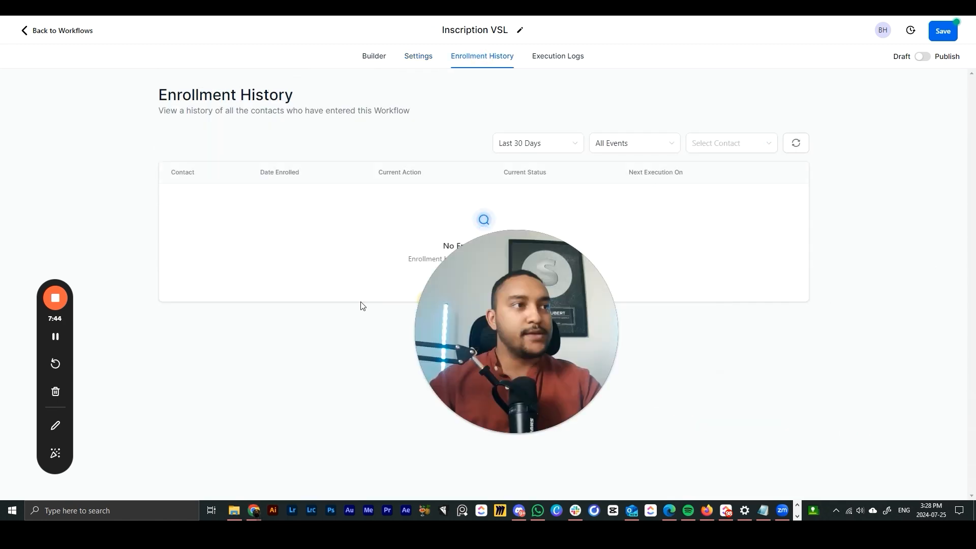
click(557, 62)
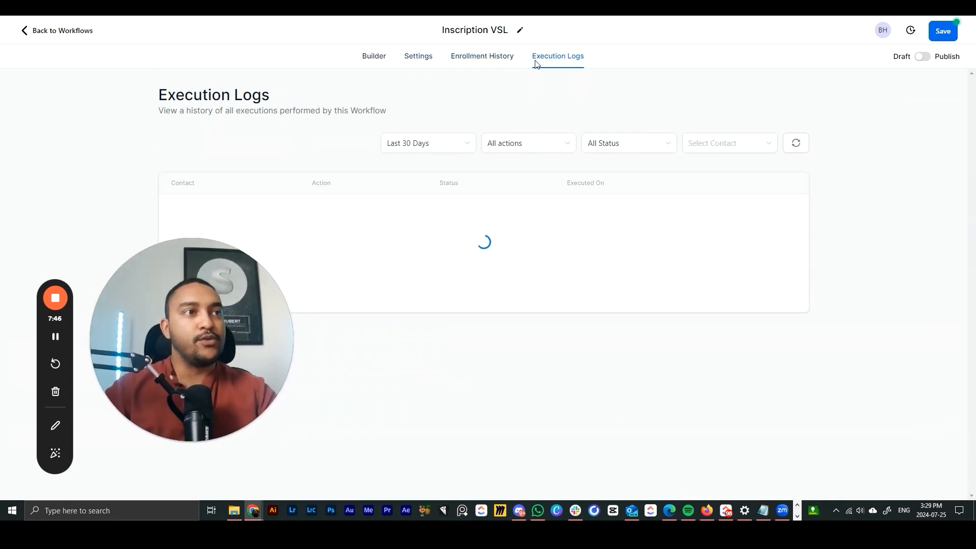
click(374, 56)
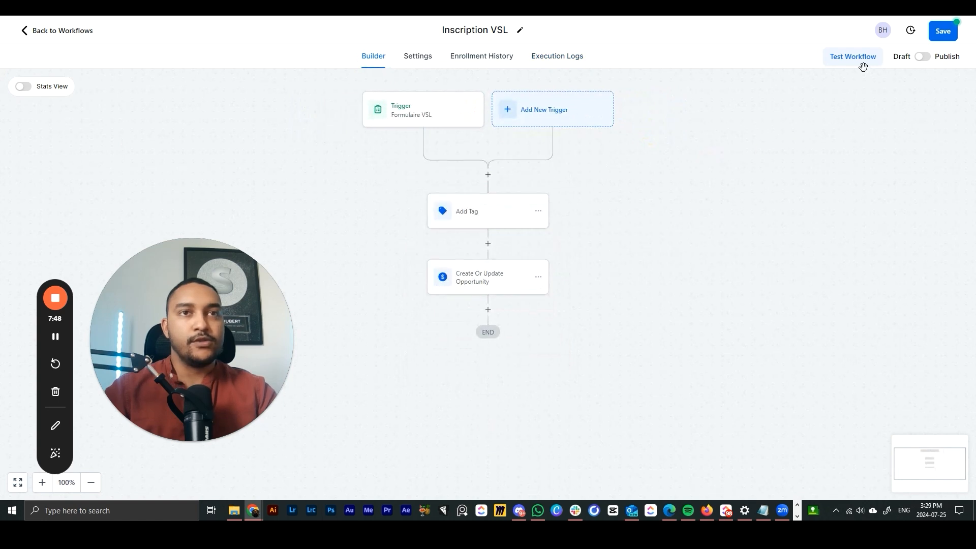
- Publish and save the workflow, compare versions #1 and #2, then return to the workflow list
click(922, 57)
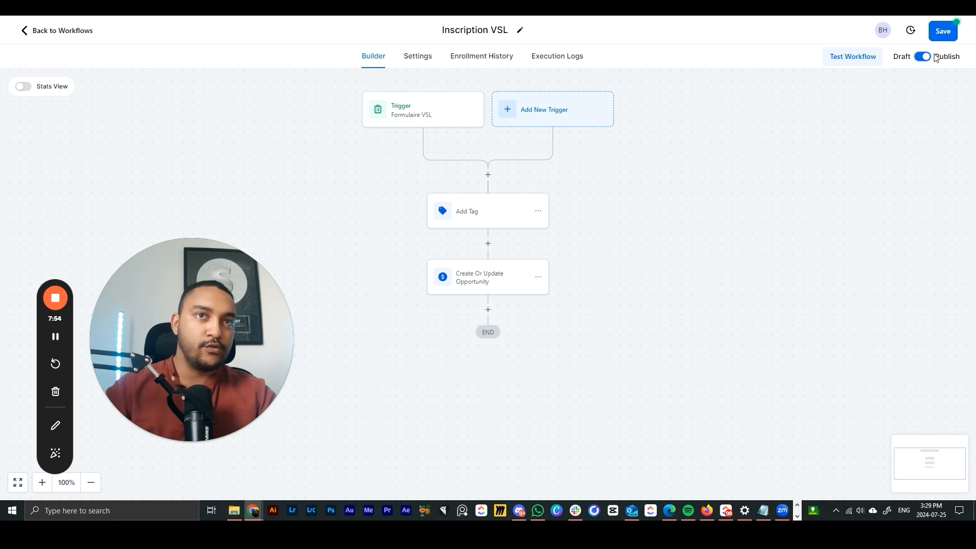
click(944, 31)
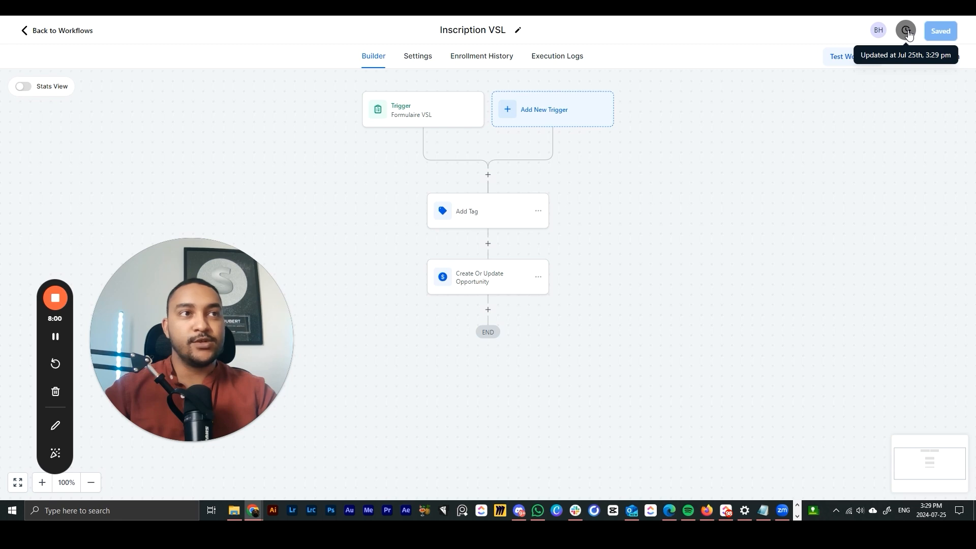
click(909, 32)
click(30, 30)
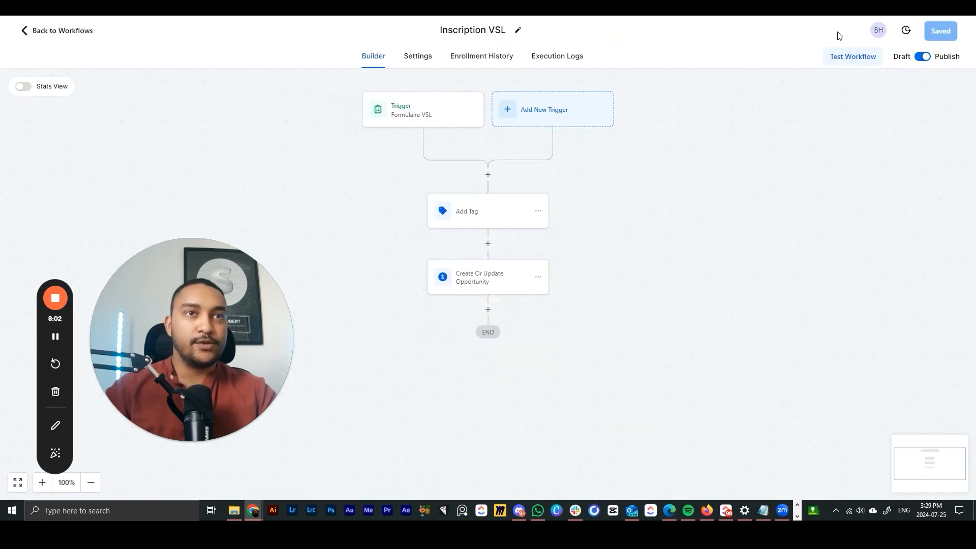
click(908, 31)
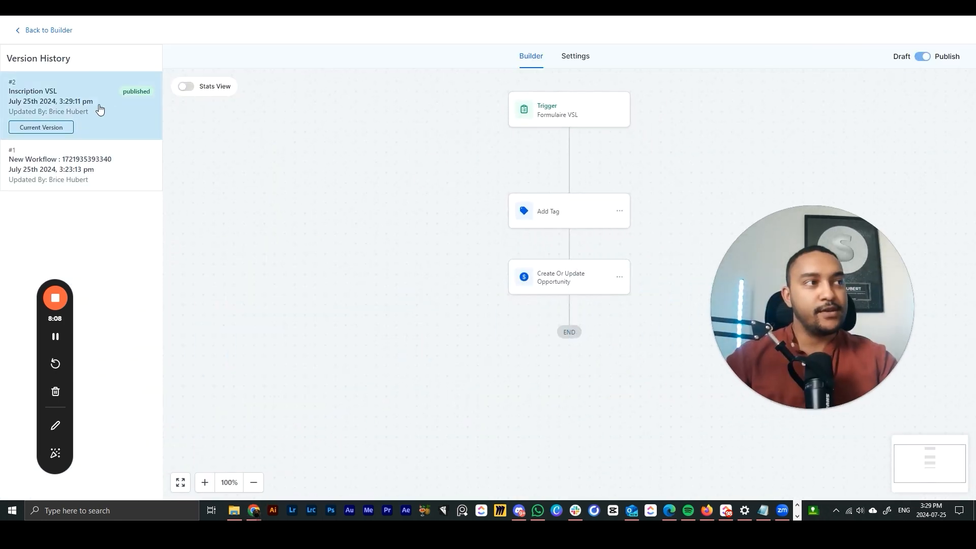
click(124, 160)
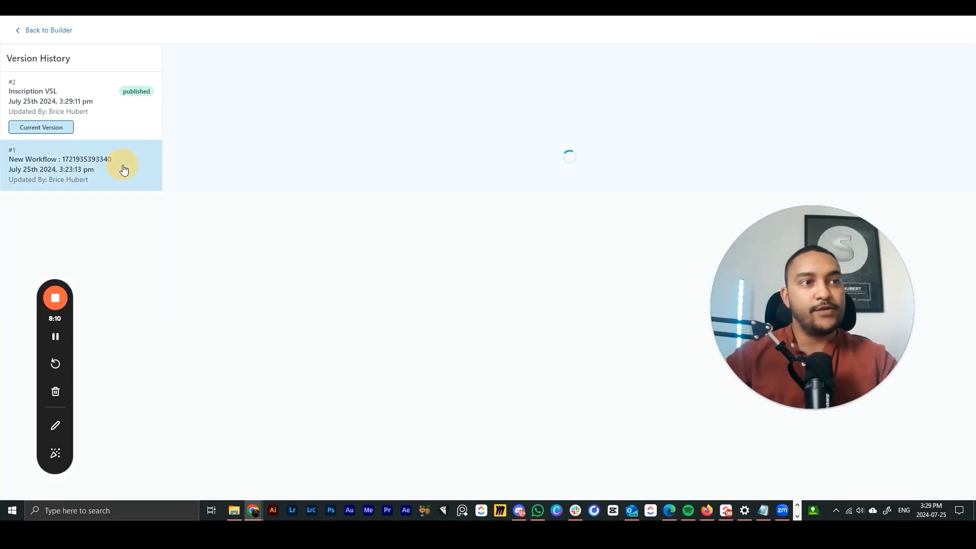
click(97, 131)
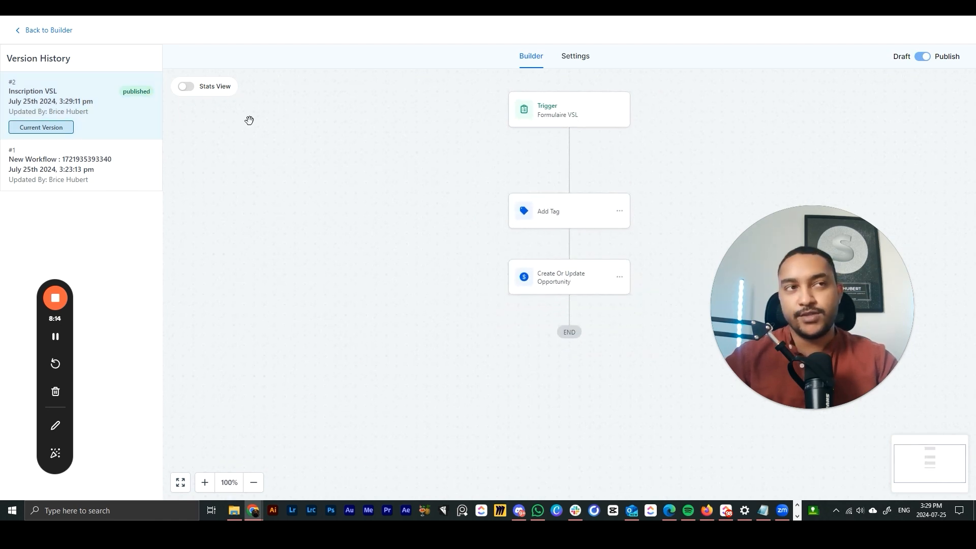
click(50, 31)
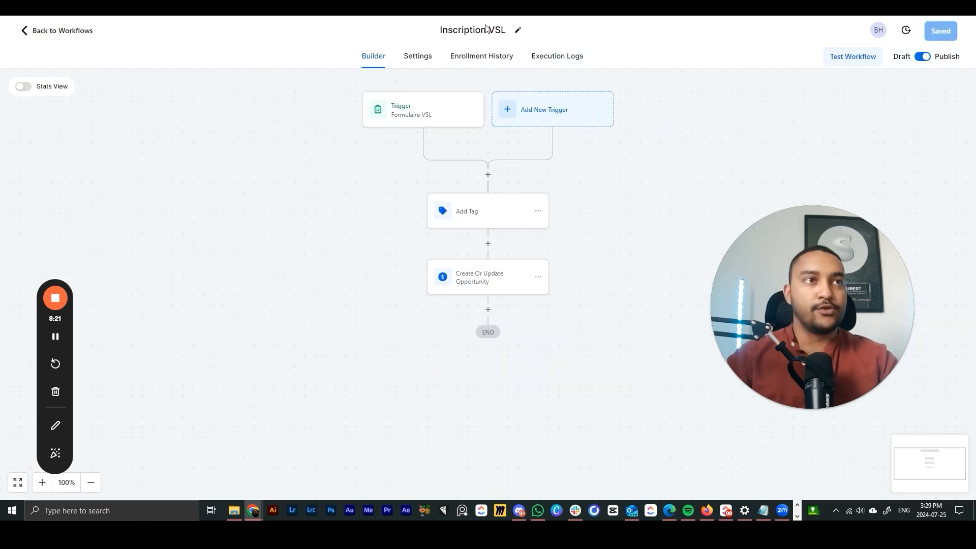
click(52, 31)
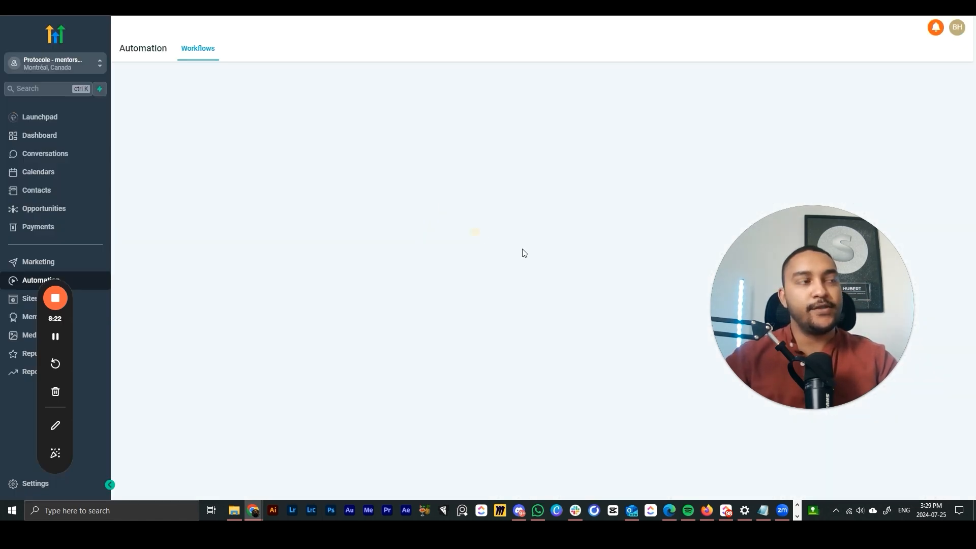
- Preview the VSL funnel's capture page, submit a test sign-up form, and close the popup
click(27, 298)
click(254, 209)
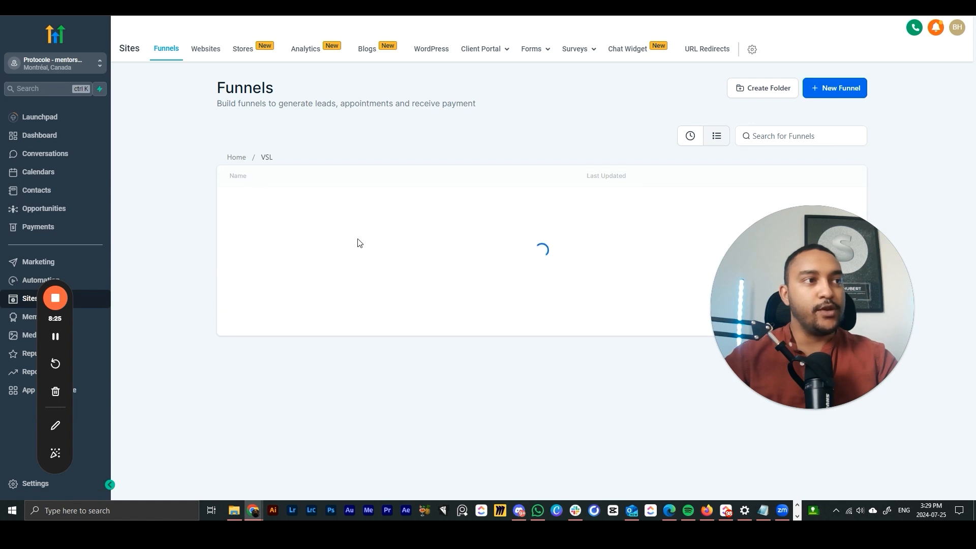
click(248, 201)
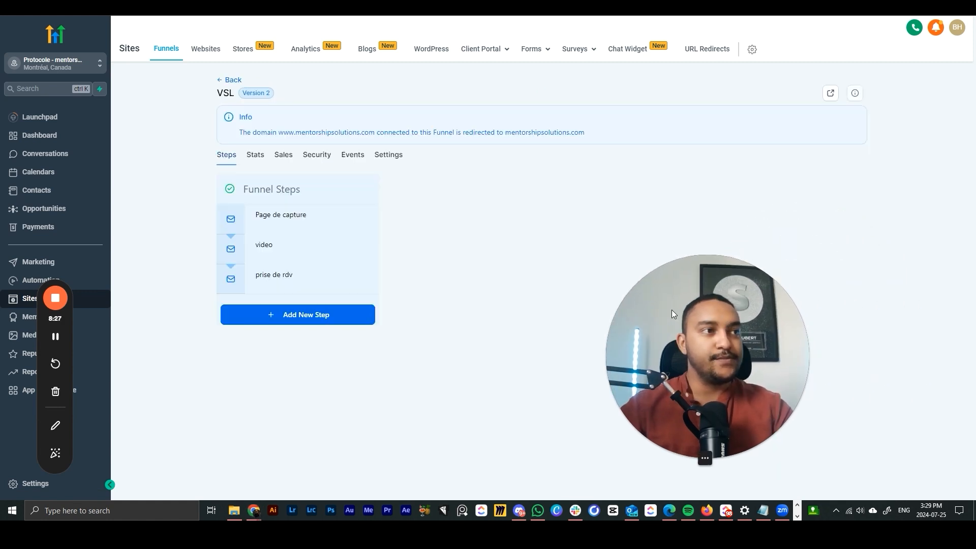
click(841, 217)
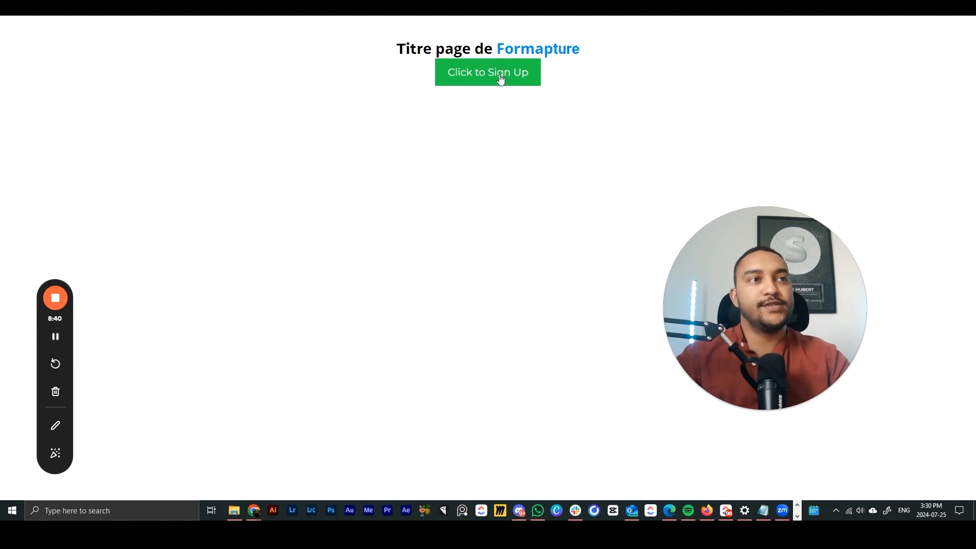
click(500, 78)
click(394, 147)
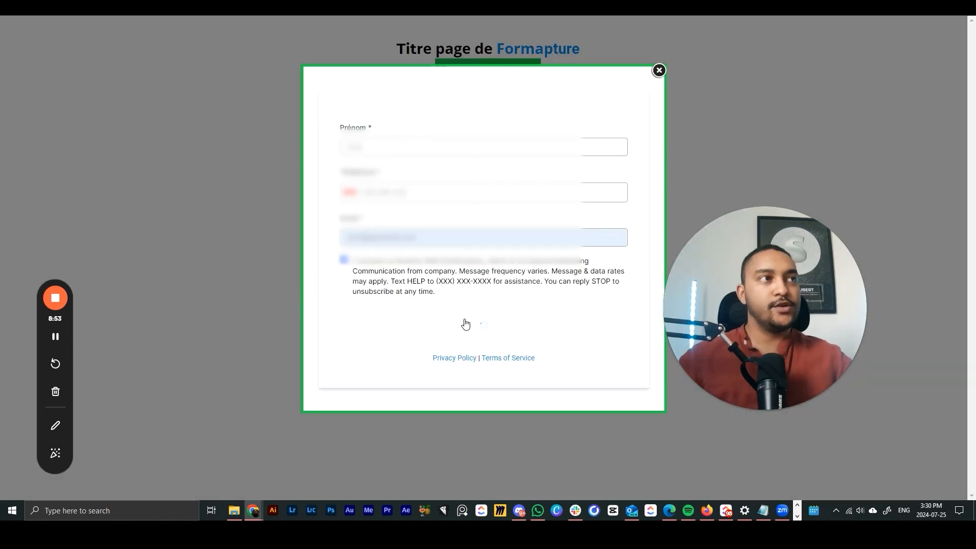
click(465, 321)
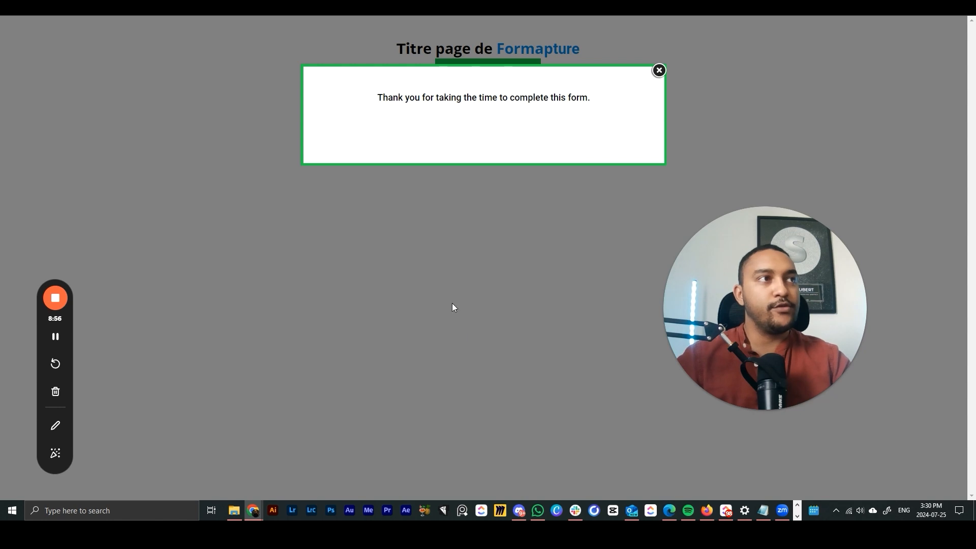
click(659, 71)
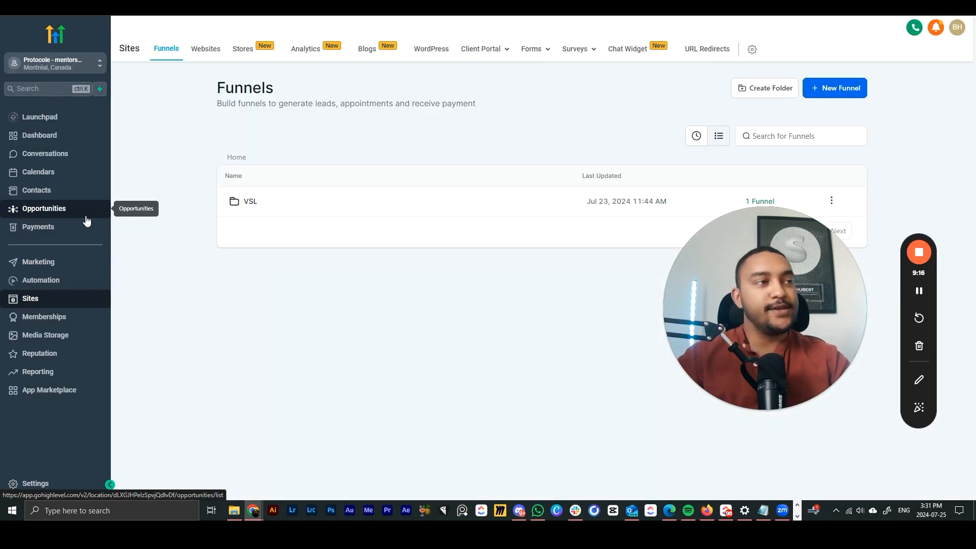
- Open the test lead's Prospects card on the VSL opportunities board and check its 'prospect - vsl' tag
click(77, 209)
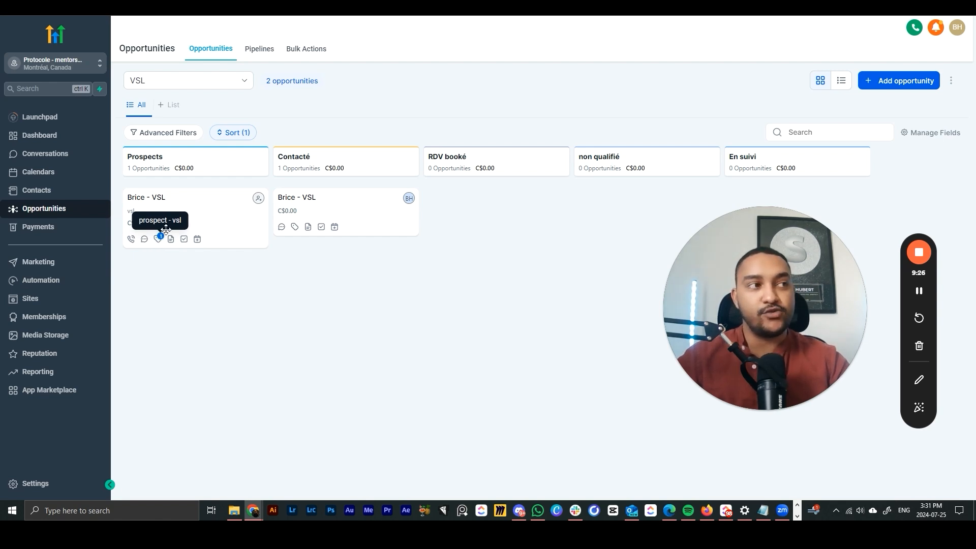
click(206, 201)
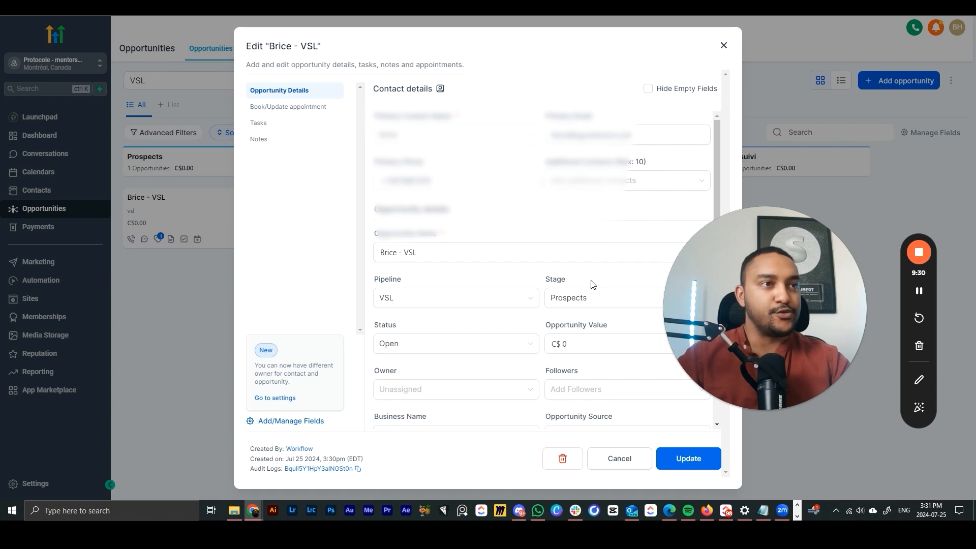
scroll(592, 283, down, 2)
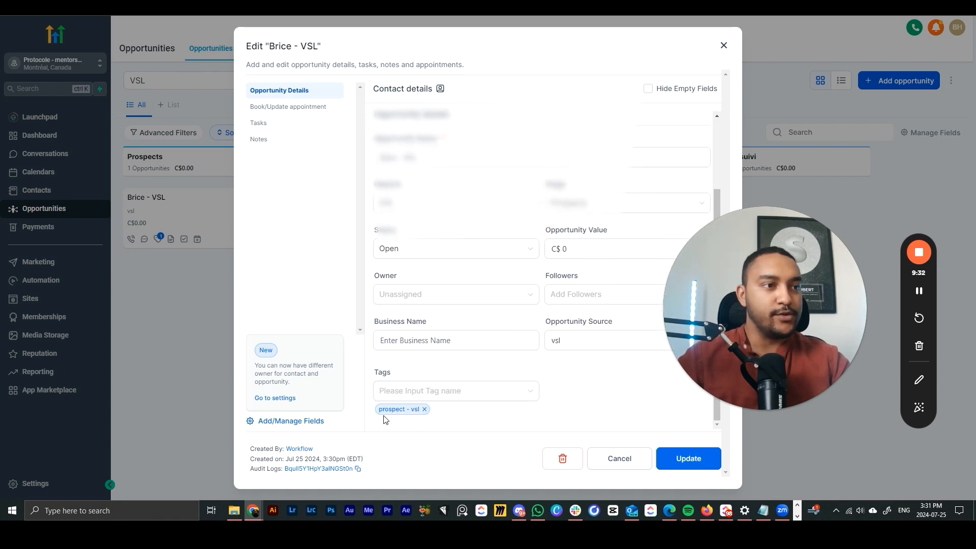
- Close the opportunity unchanged and open the Inscription VSL workflow's Enrollment History
click(619, 459)
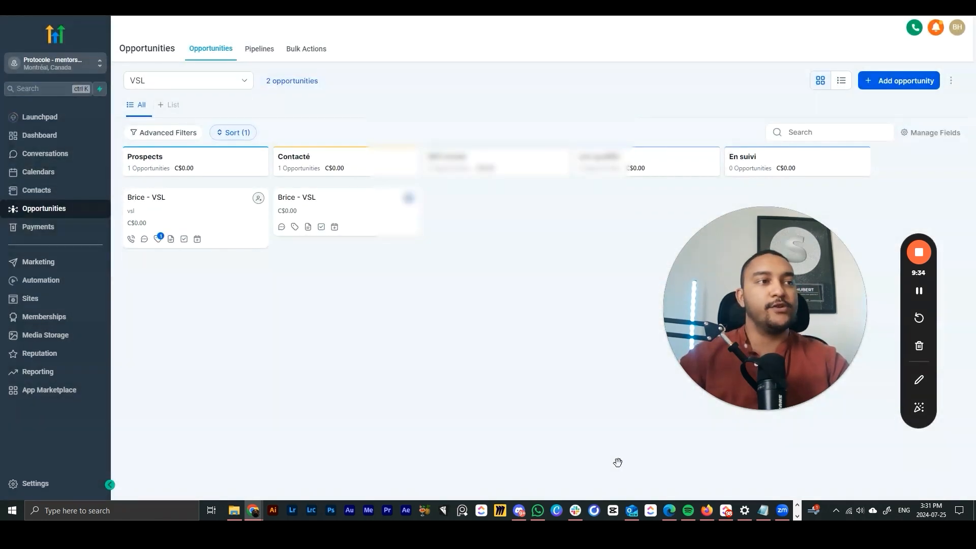
click(68, 280)
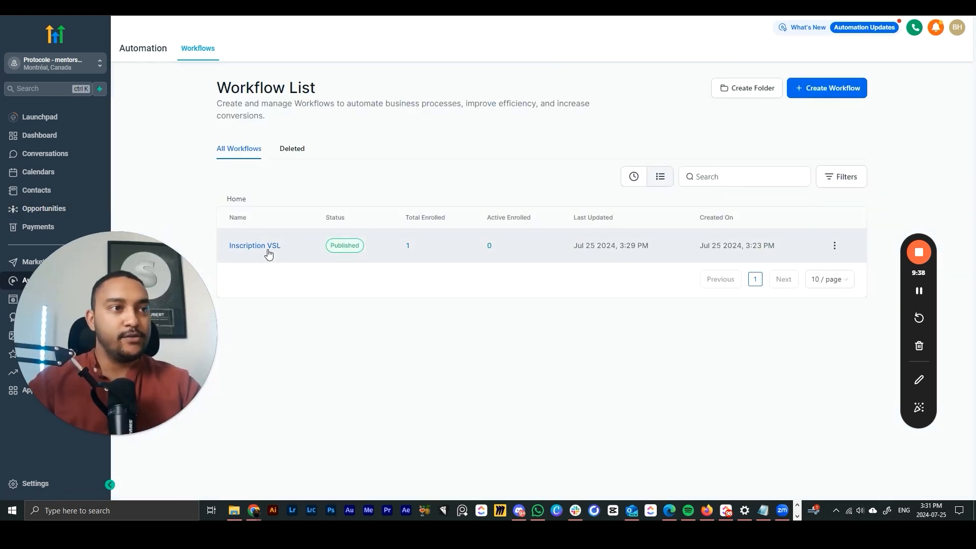
click(413, 245)
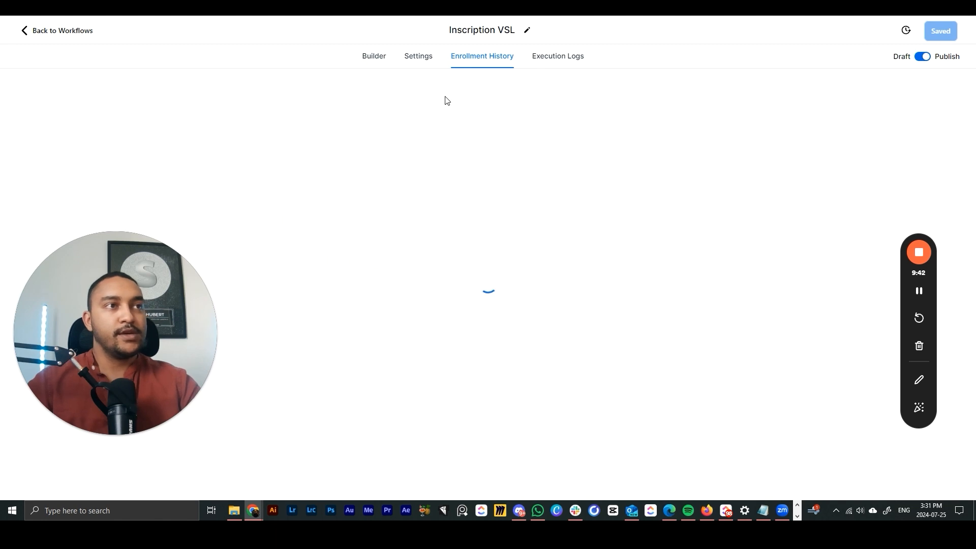
click(376, 56)
click(491, 57)
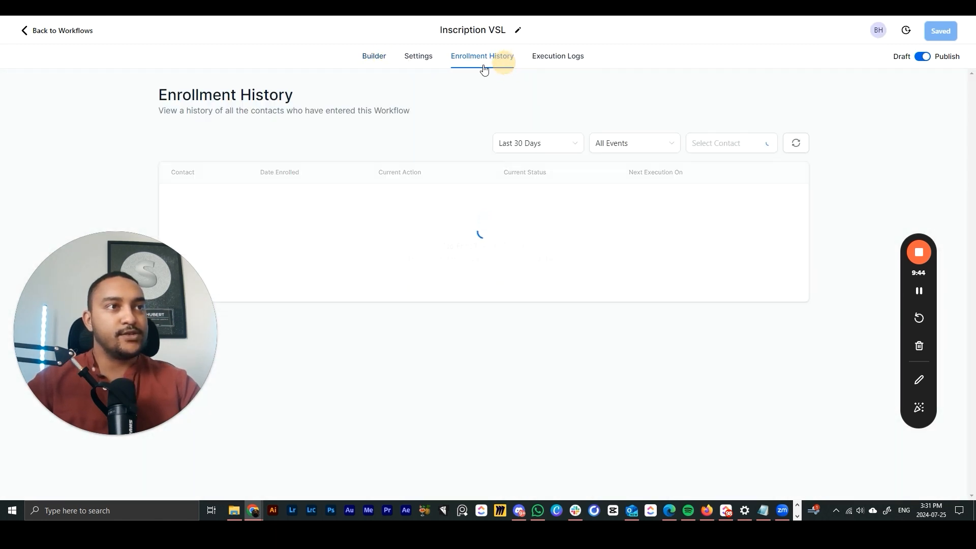
- Review the test contact's enrollment entry and its enrollment date
click(104, 438)
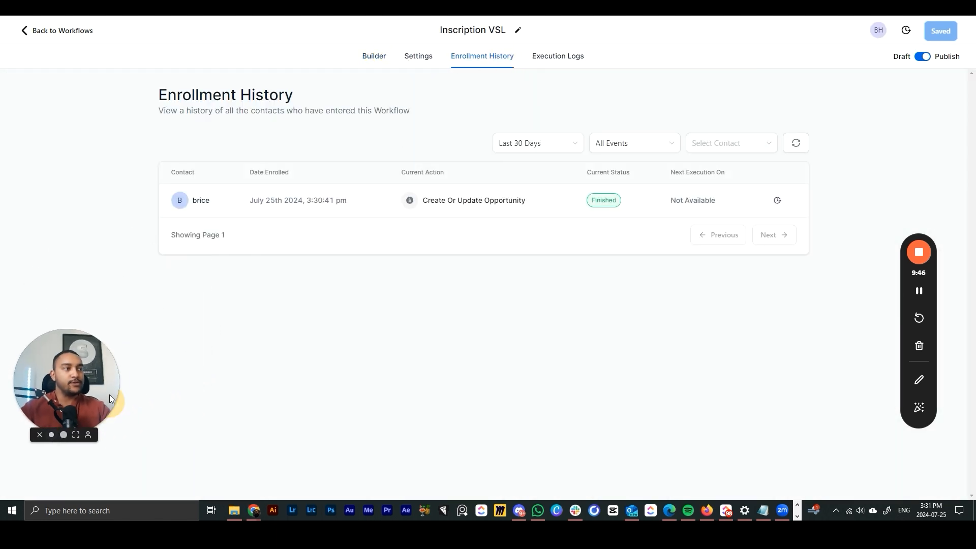
drag(108, 394, 124, 139)
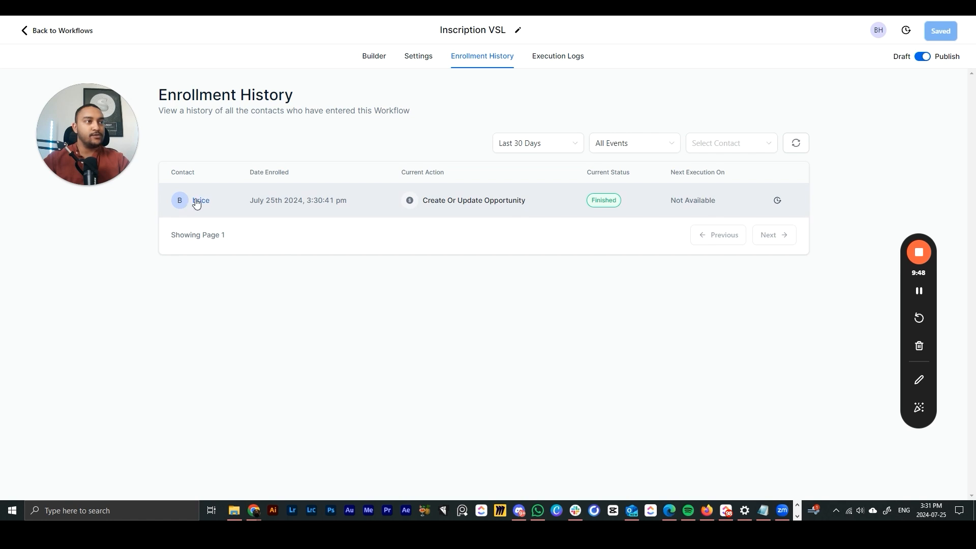
mouse_move(204, 201)
drag(257, 203, 340, 201)
click(358, 218)
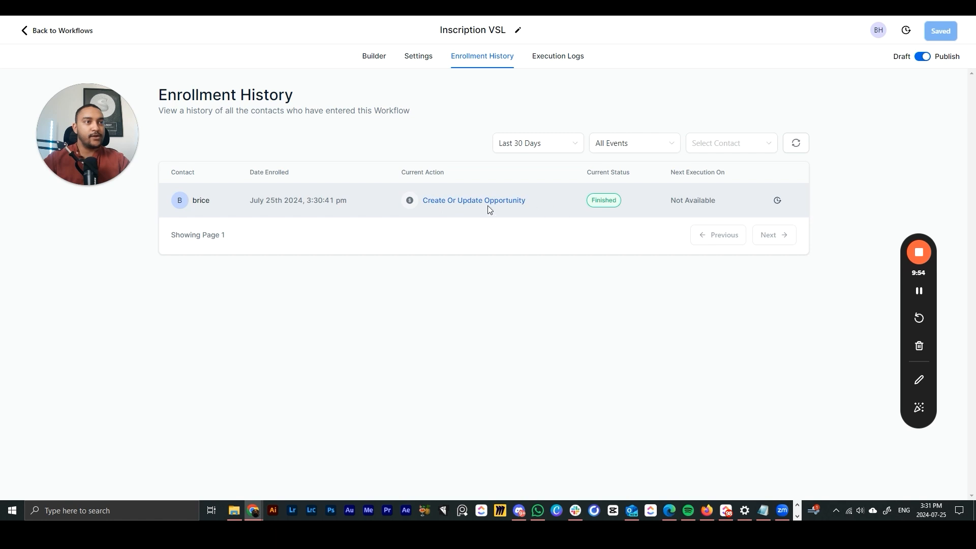
- Check the Execution Logs for the executed actions and the Add to workflow timestamp
click(541, 62)
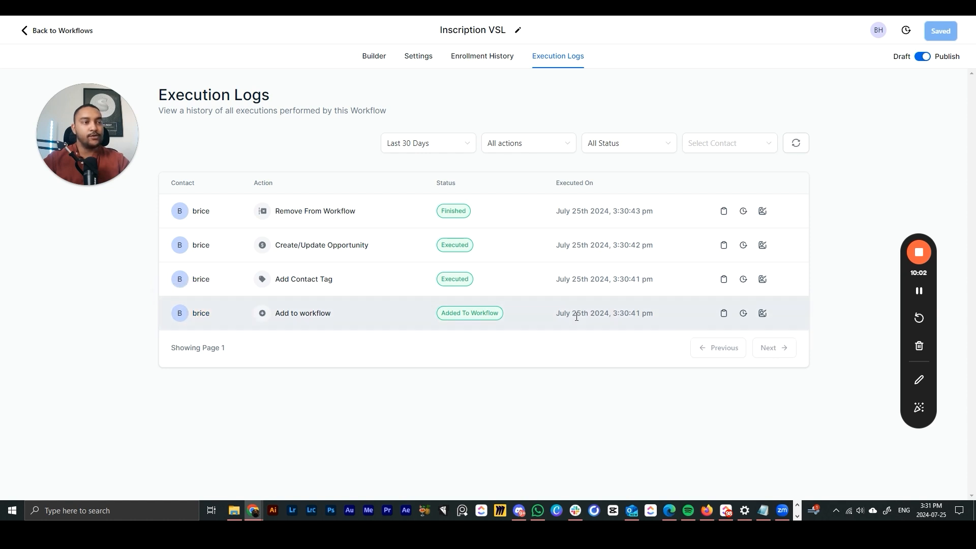
drag(563, 314, 657, 319)
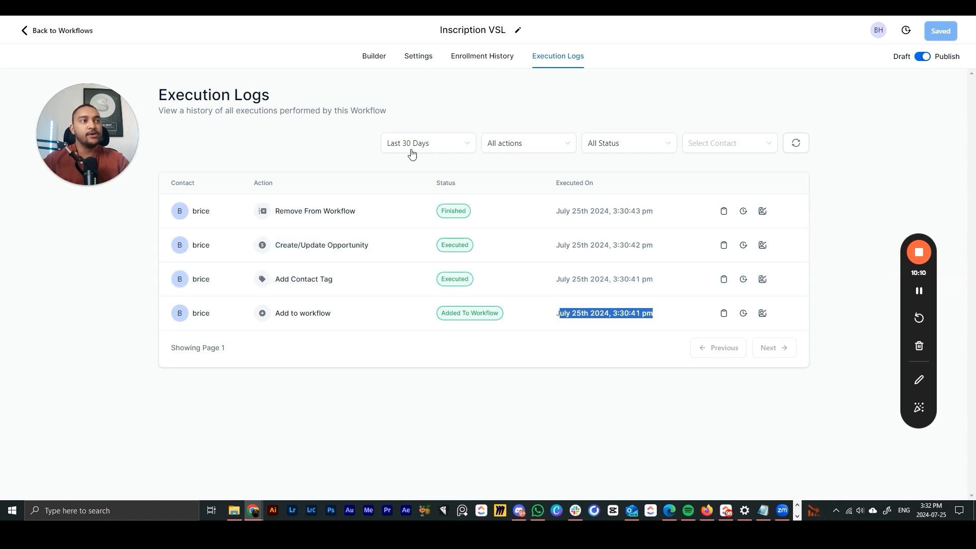
click(343, 142)
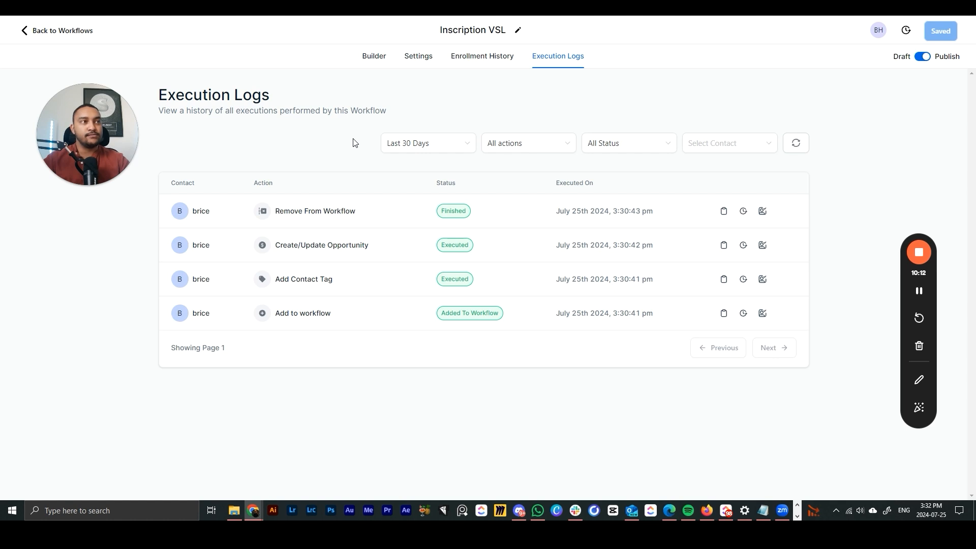
- Add an Email action after the Create Or Update Opportunity step
click(375, 57)
drag(127, 163, 193, 281)
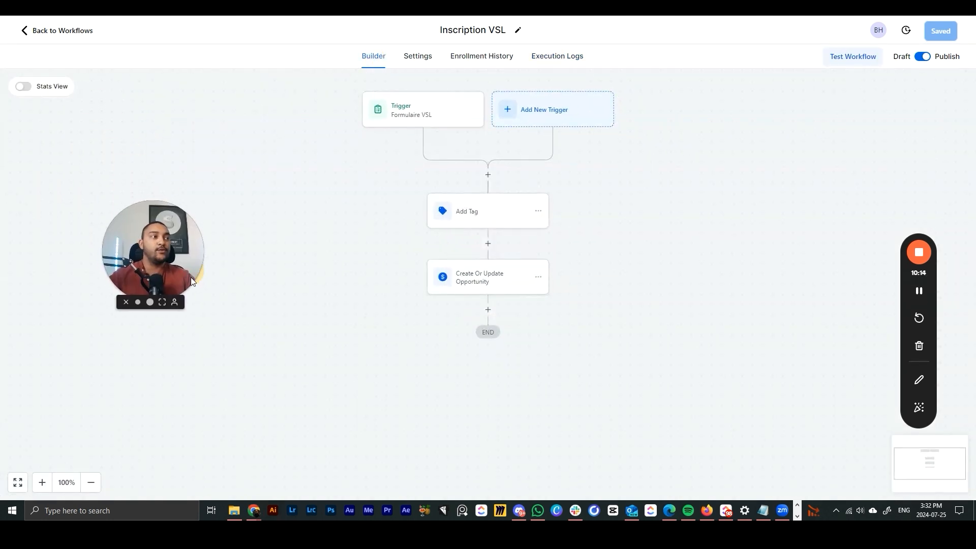
click(150, 303)
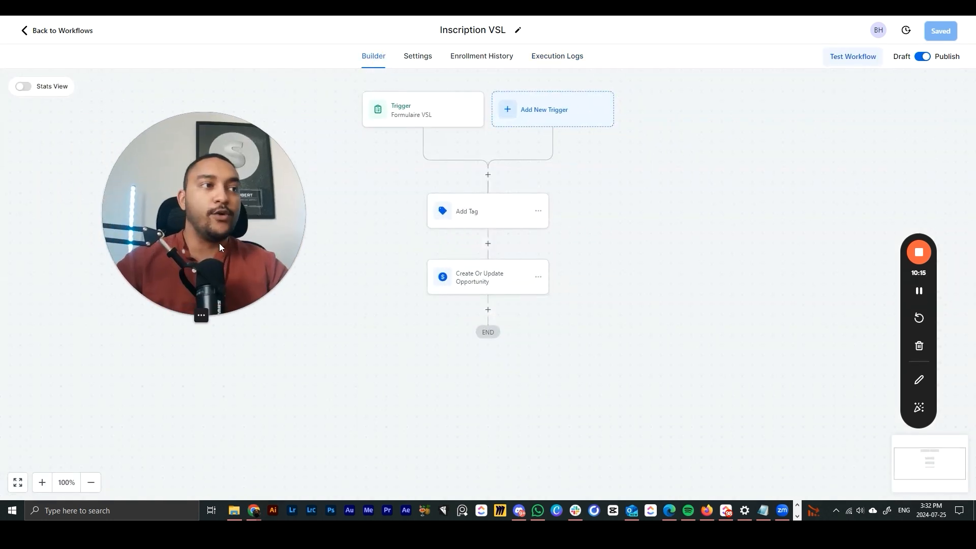
click(488, 310)
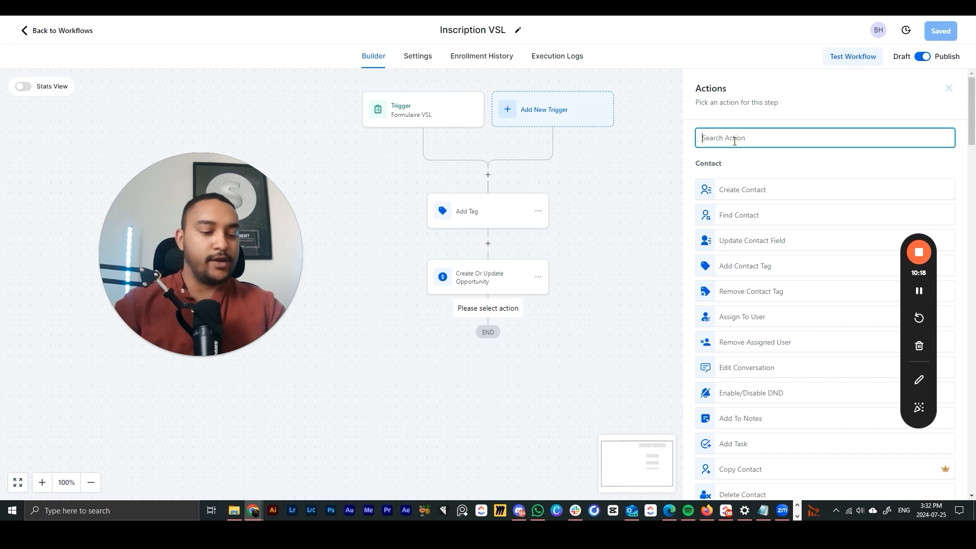
text(email)
click(734, 183)
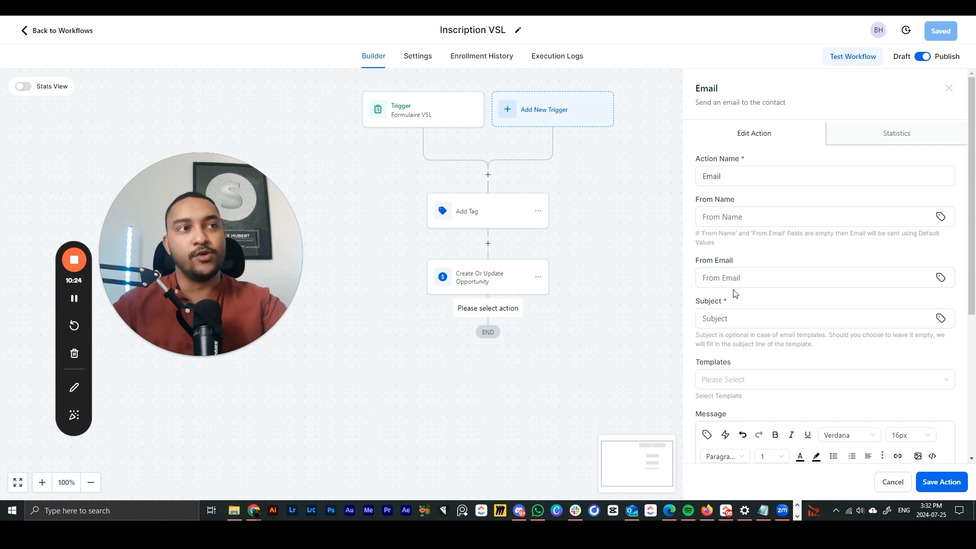
- Use the Email - confirmation RDV template, subject 'félicitations voici ta video', fill sender details, rename, save
scroll(741, 277, down, 2)
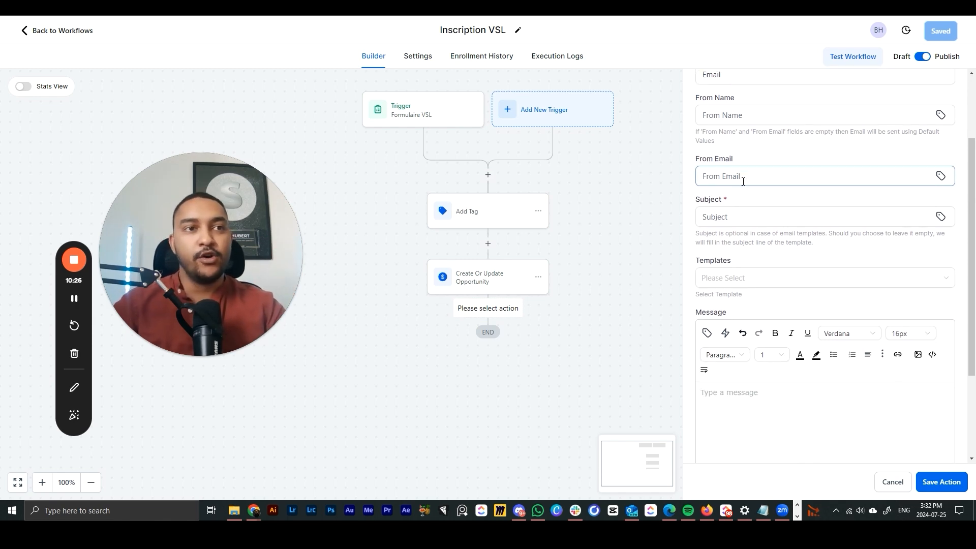
click(731, 284)
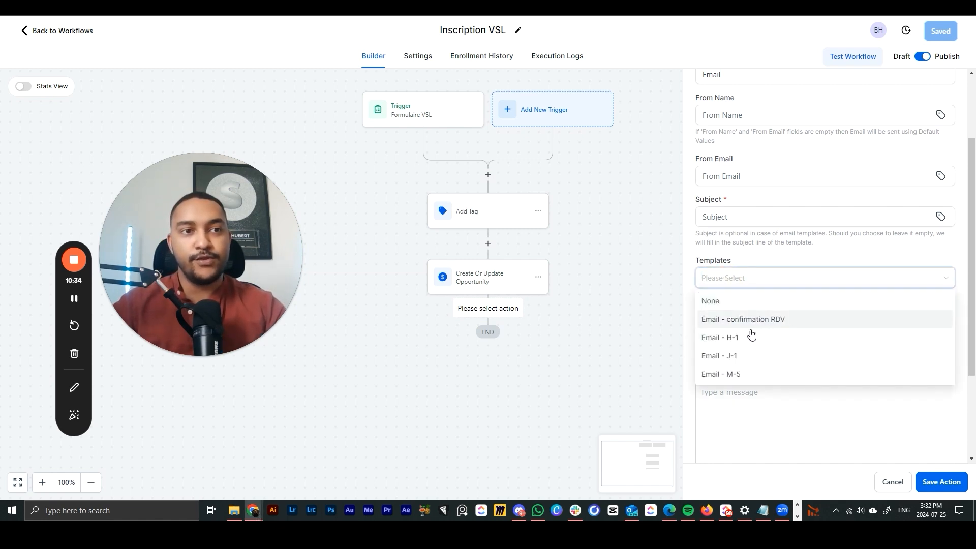
click(766, 322)
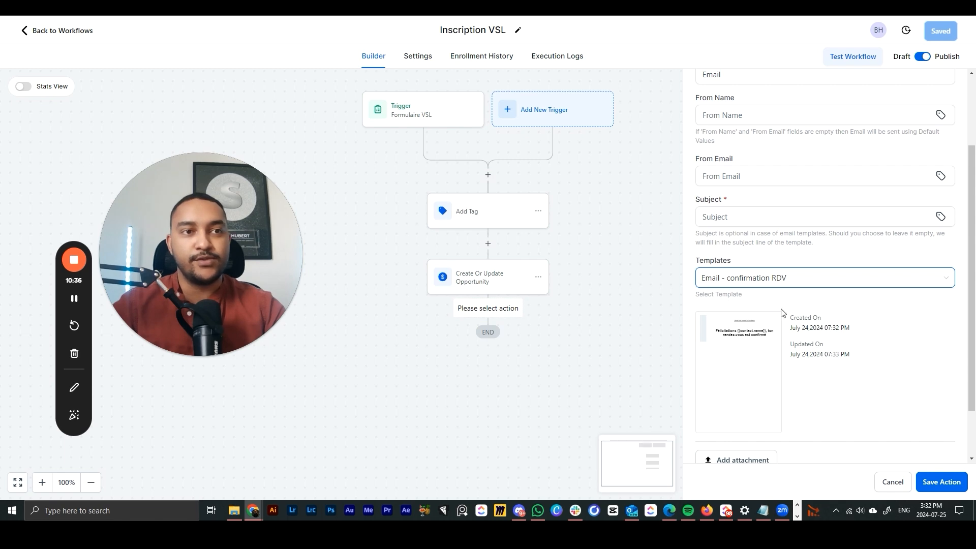
scroll(781, 312, up, 2)
click(734, 319)
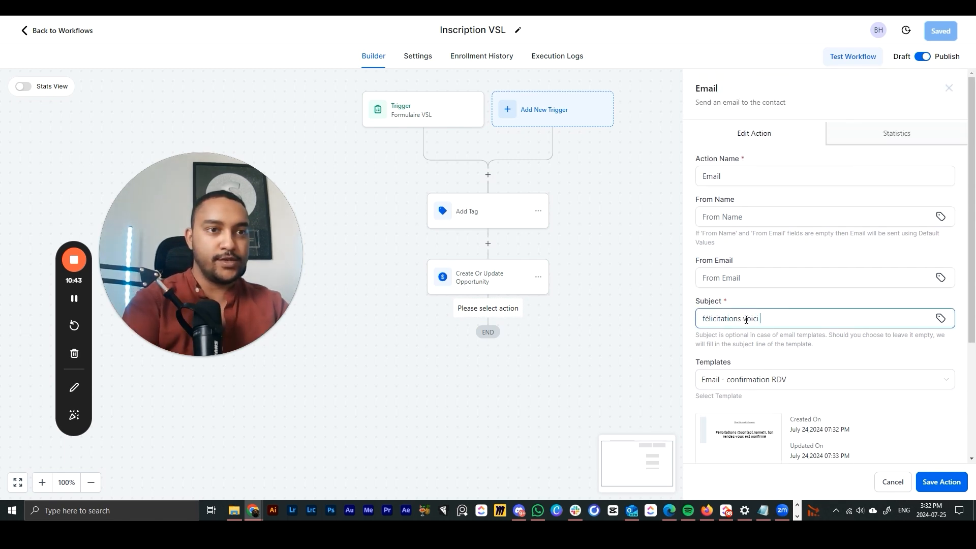
click(763, 284)
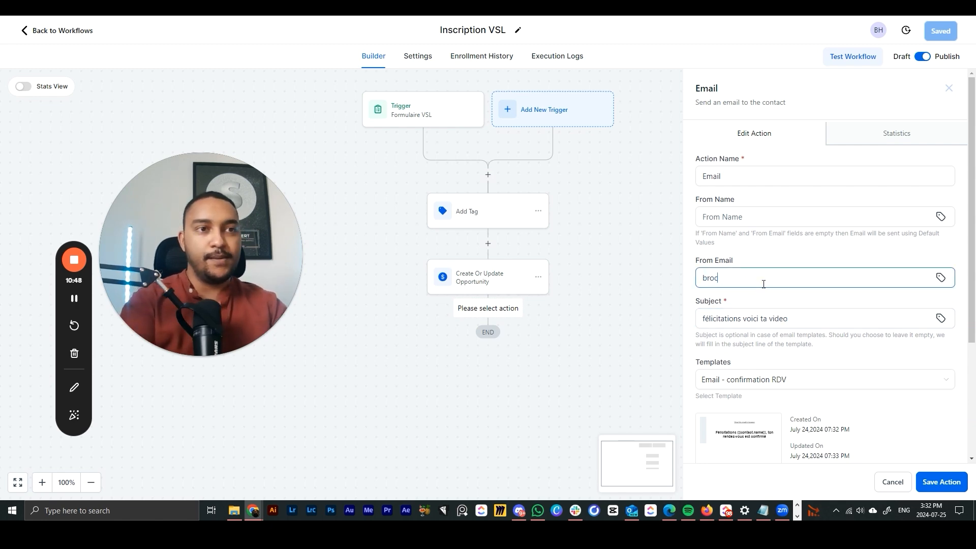
click(778, 219)
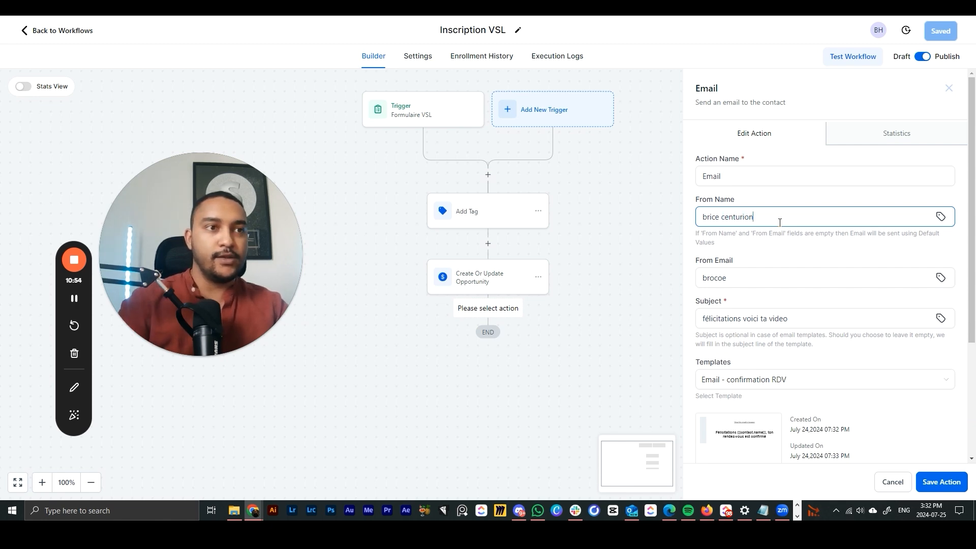
drag(734, 178, 641, 183)
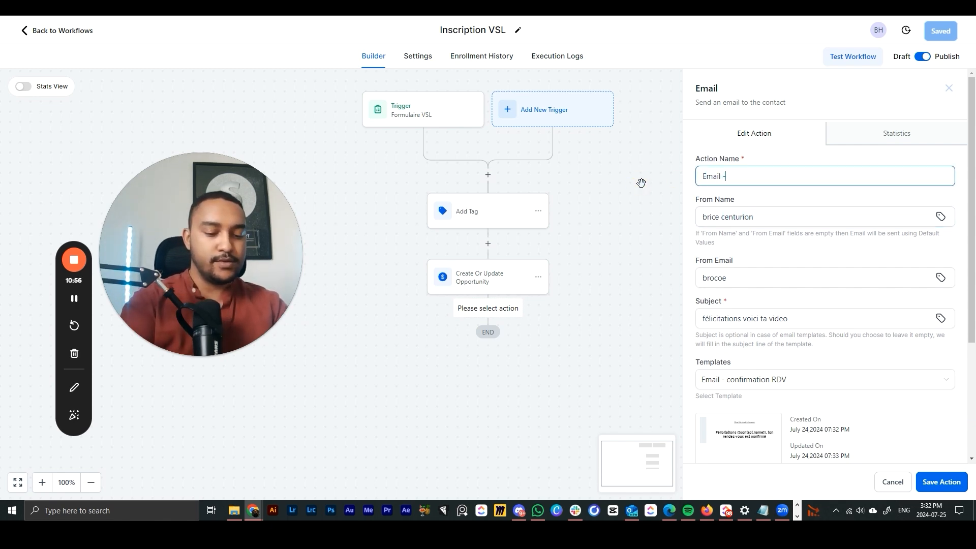
click(933, 487)
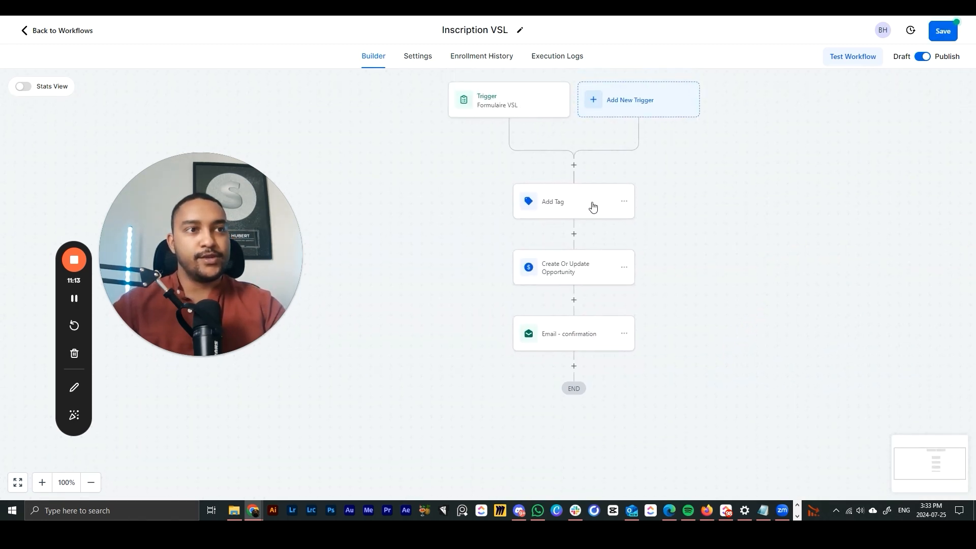
- Add a Wait step with a Time Delay in hours after the confirmation email
drag(808, 296, 762, 269)
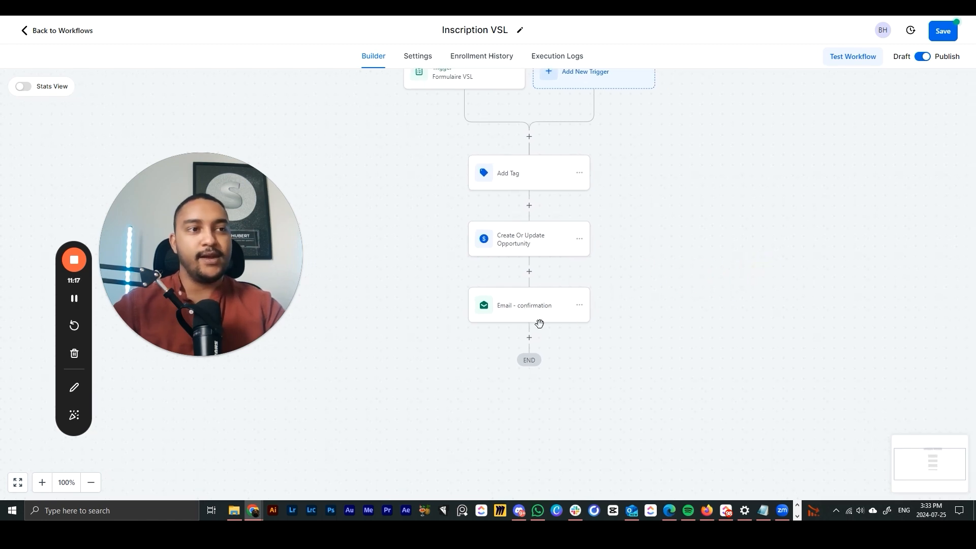
click(530, 338)
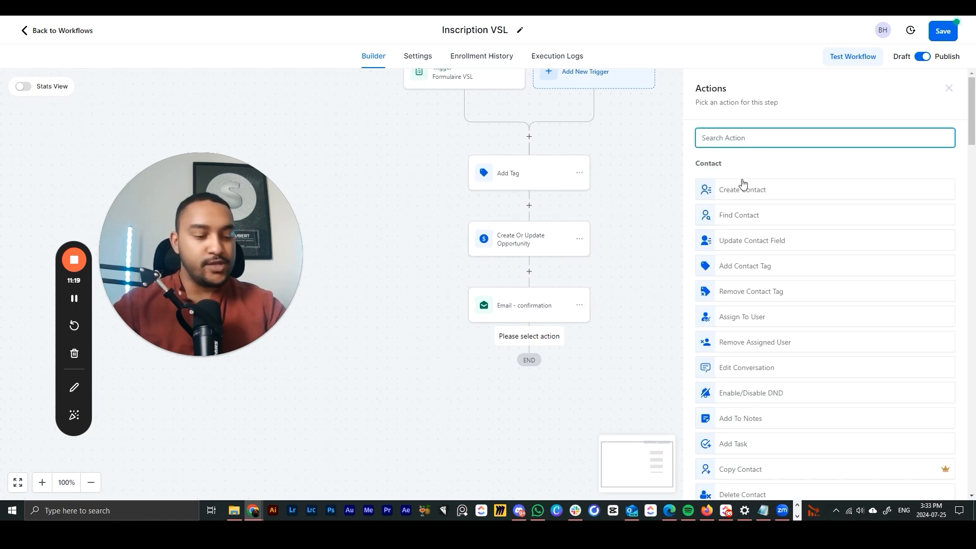
text(wai)
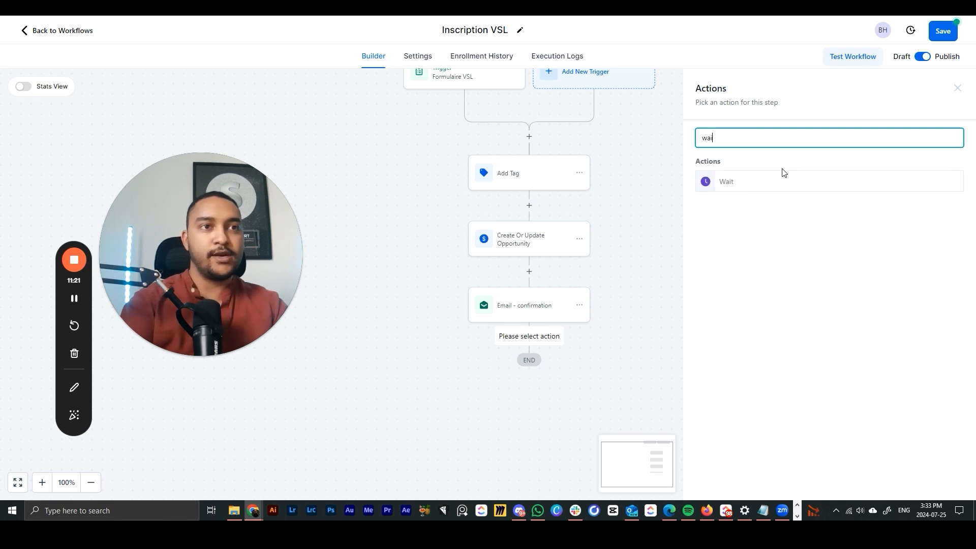
click(743, 185)
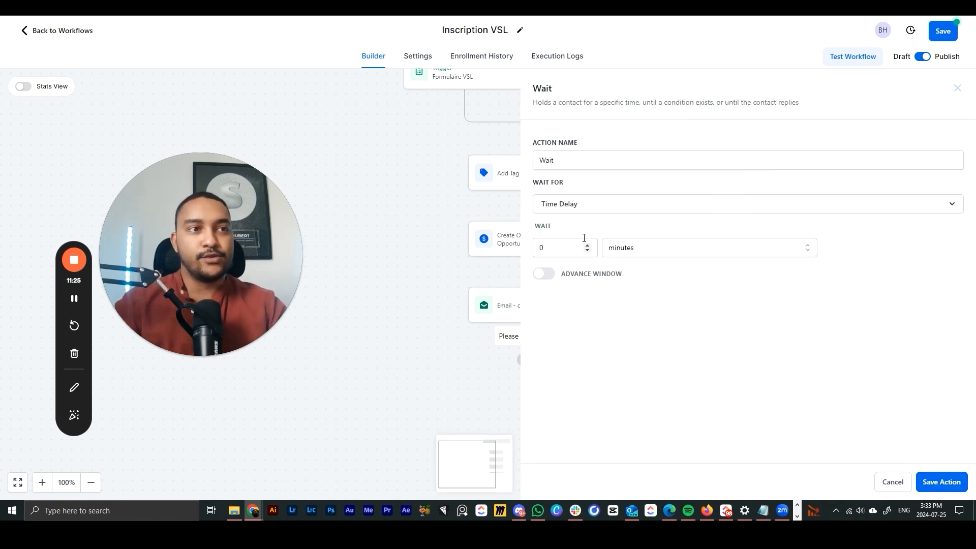
click(637, 250)
click(623, 293)
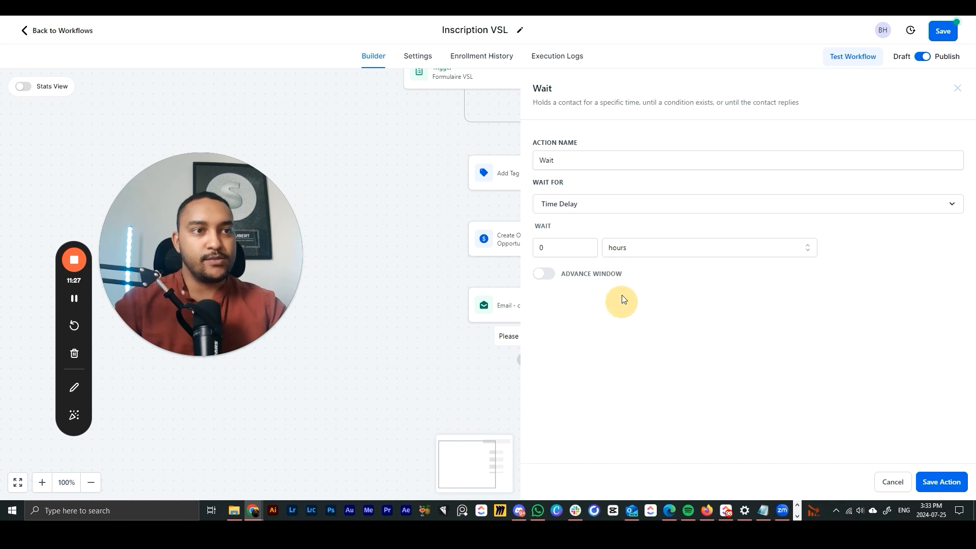
click(570, 208)
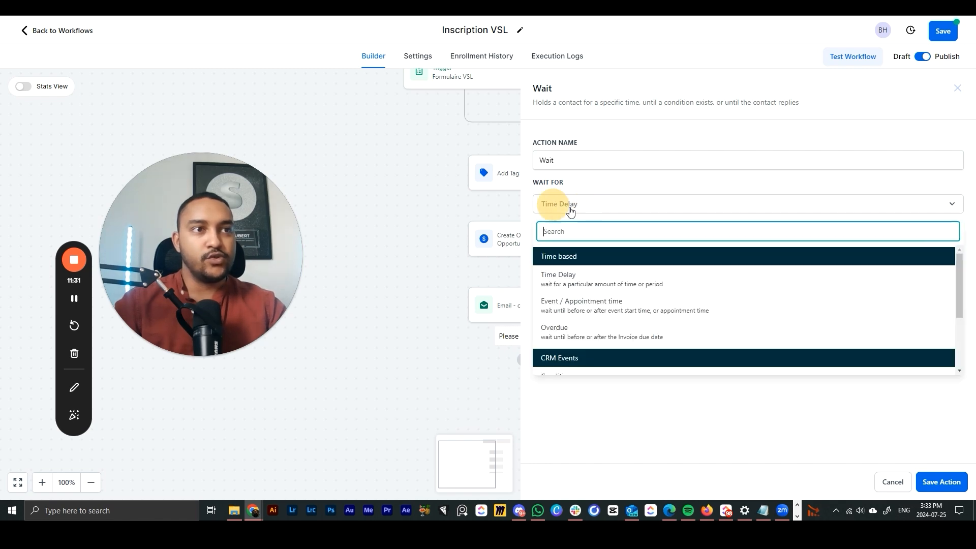
click(577, 268)
click(923, 479)
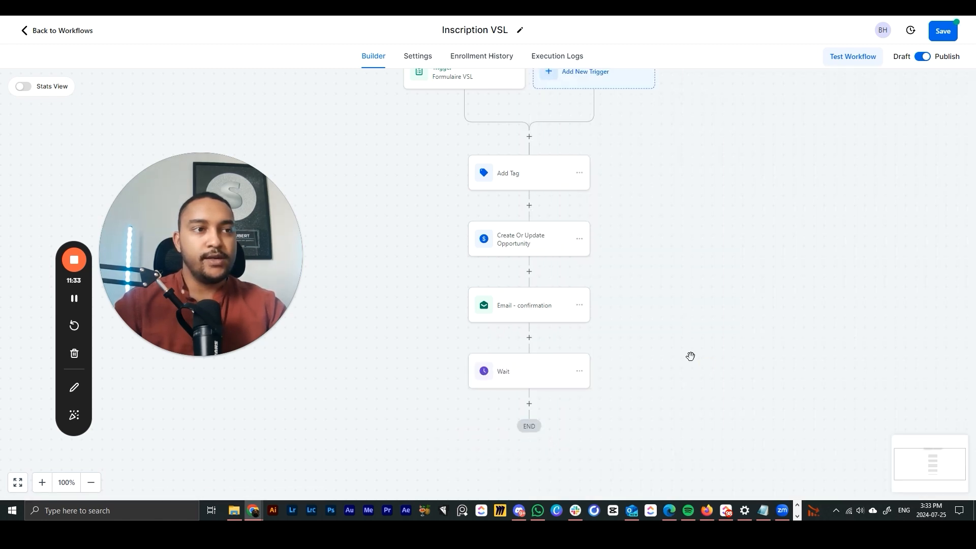
- Start a Send Email step after the Wait, then discard it unsaved
click(536, 330)
text(ema)
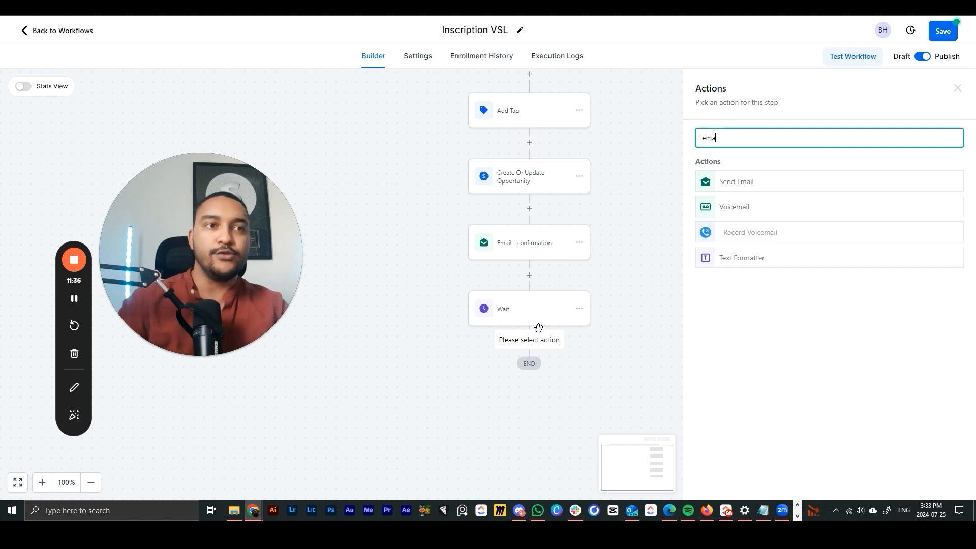
click(729, 185)
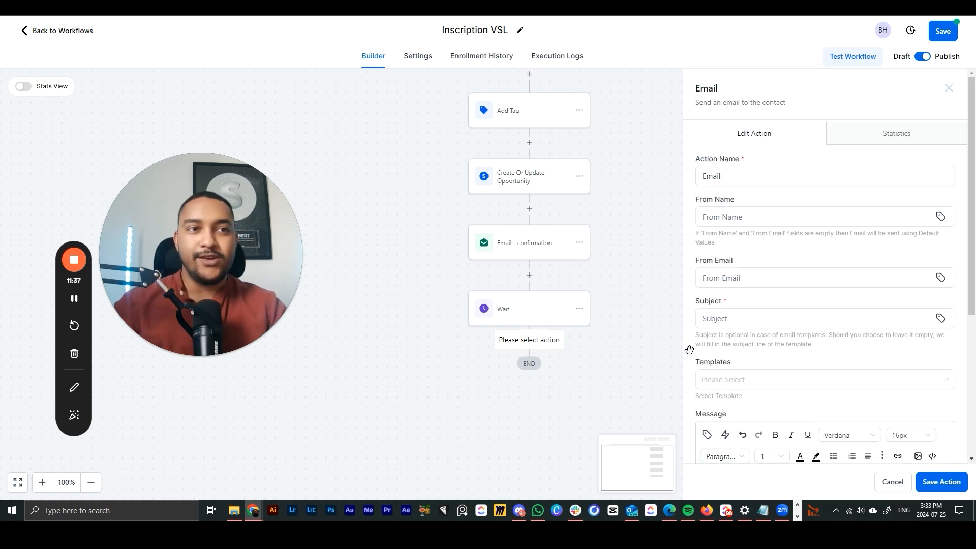
click(893, 482)
click(949, 90)
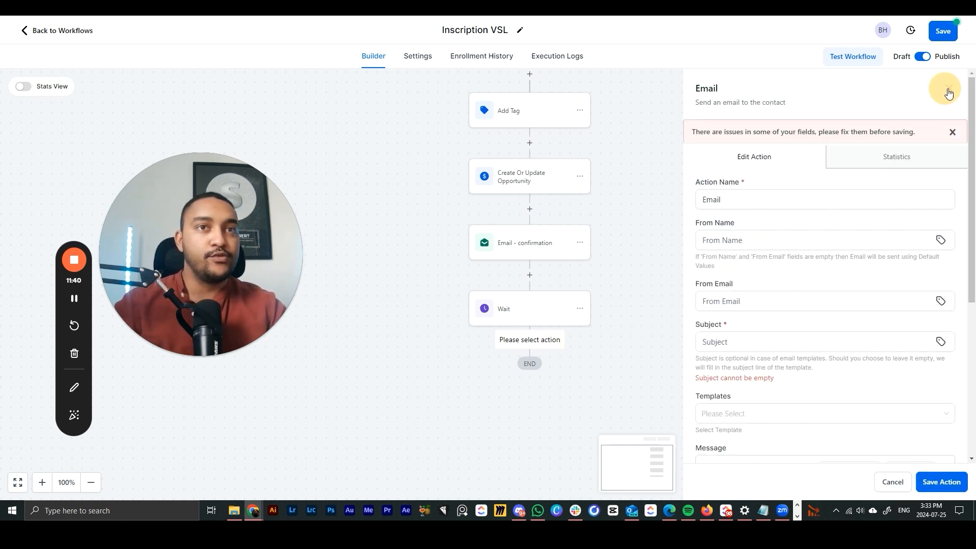
drag(725, 256, 762, 306)
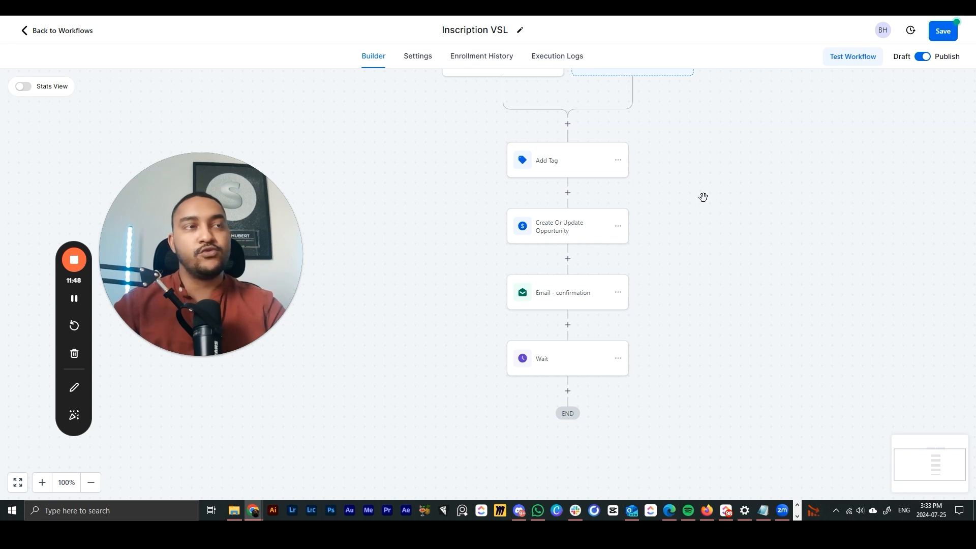
- Copy the Email - confirmation step and paste it after the Wait step
drag(703, 224, 644, 182)
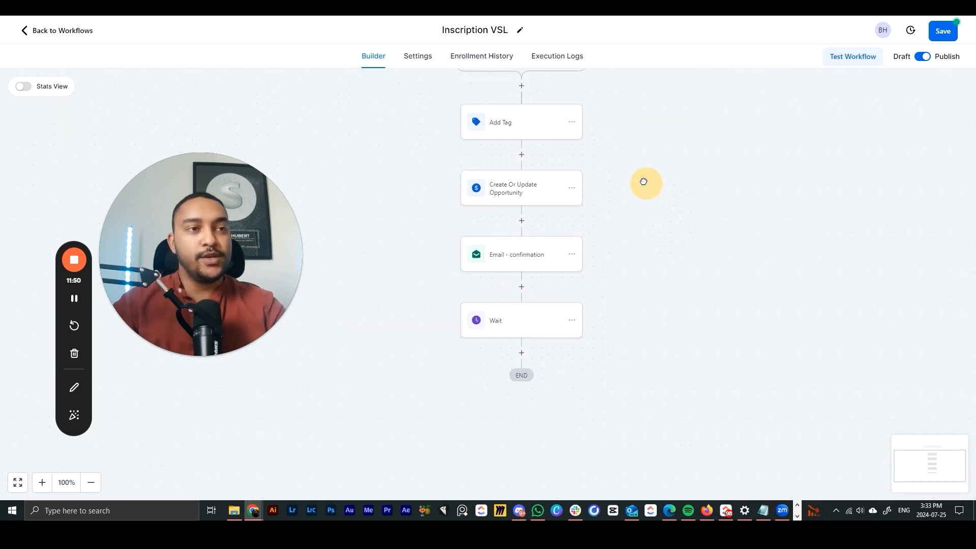
click(572, 257)
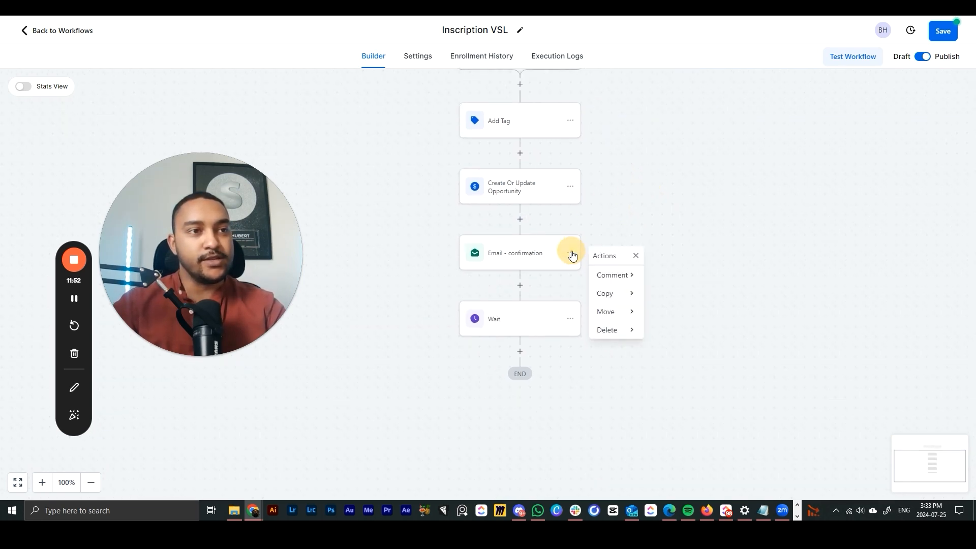
click(574, 257)
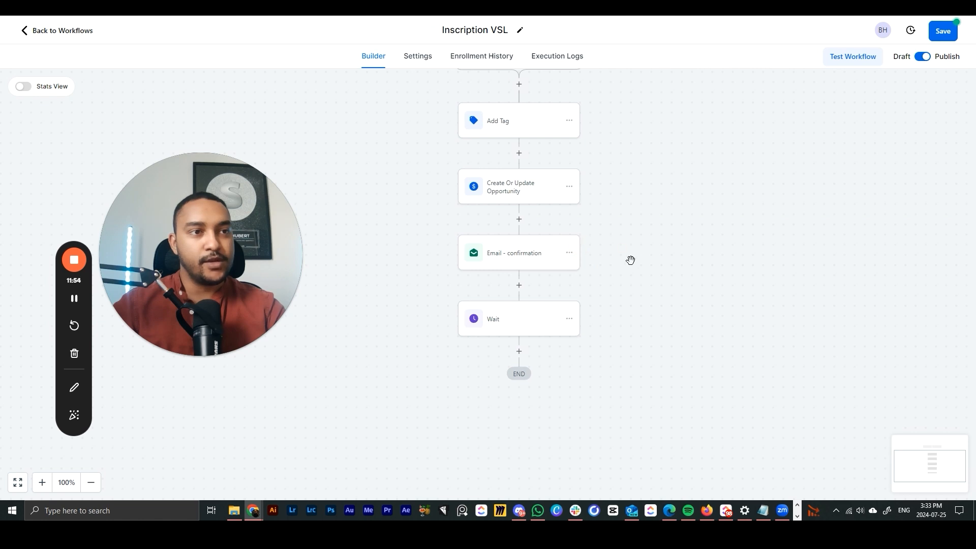
click(569, 255)
click(606, 294)
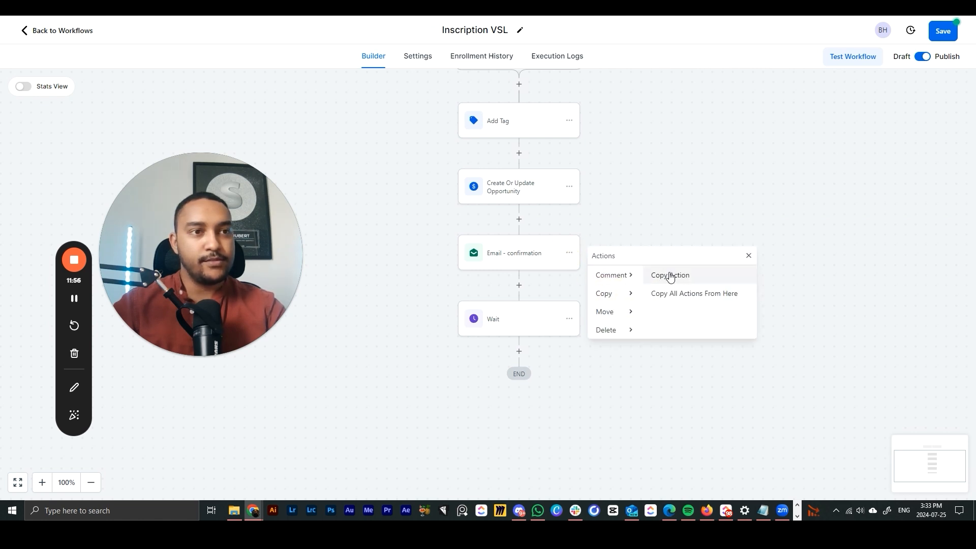
click(702, 285)
click(524, 351)
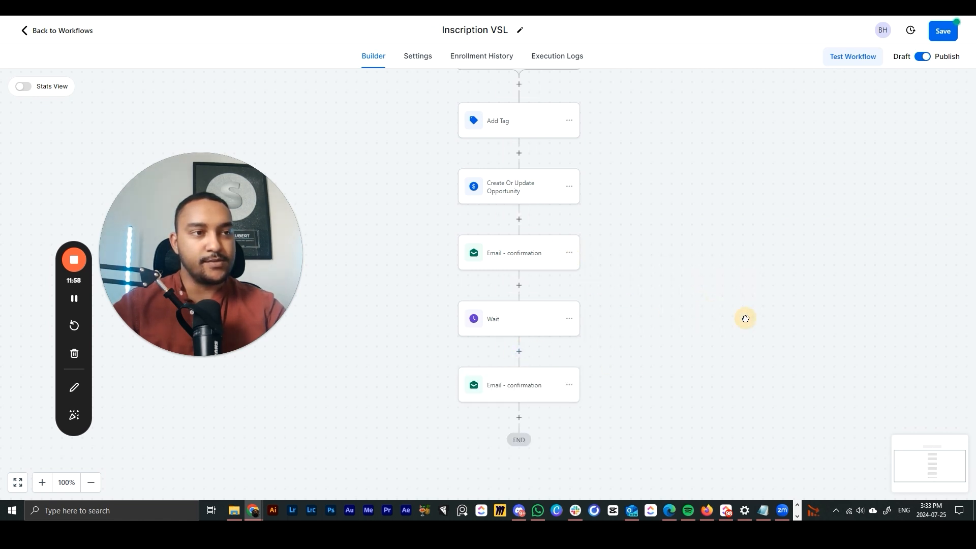
- Copy the Wait step with all following actions and paste them before the end
drag(694, 321, 686, 241)
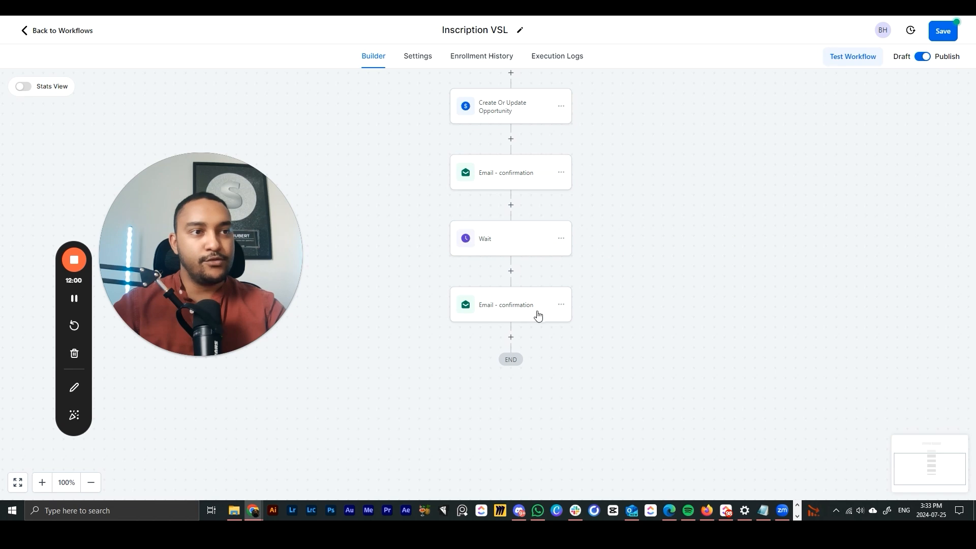
click(562, 242)
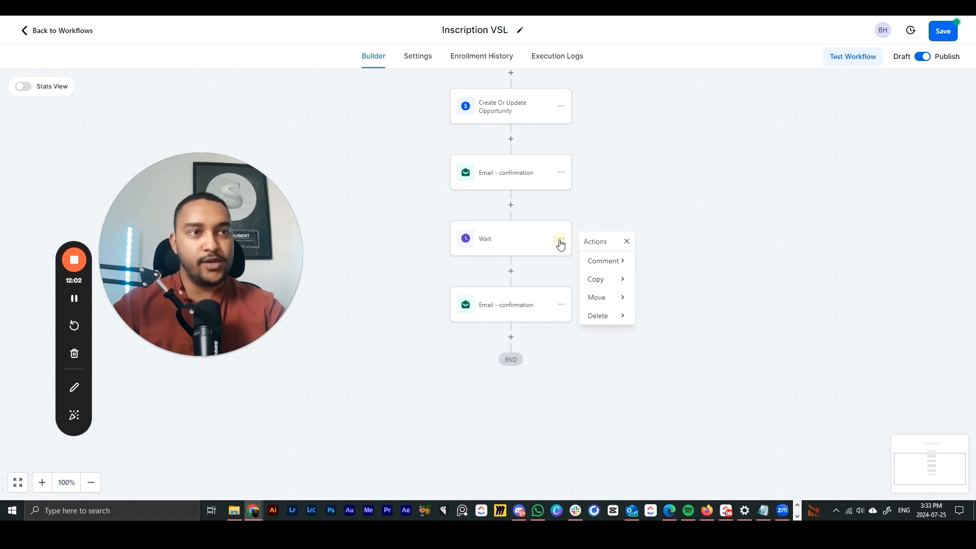
click(605, 279)
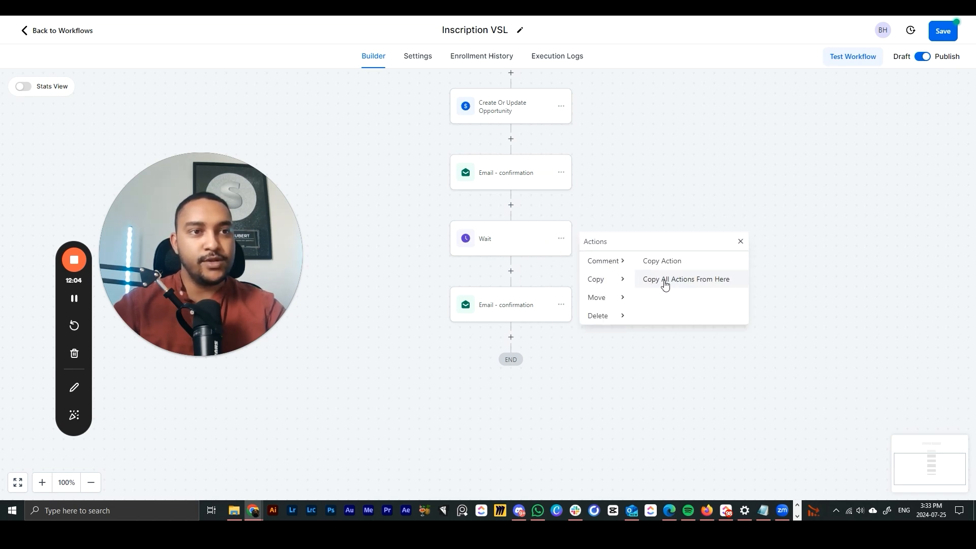
click(668, 284)
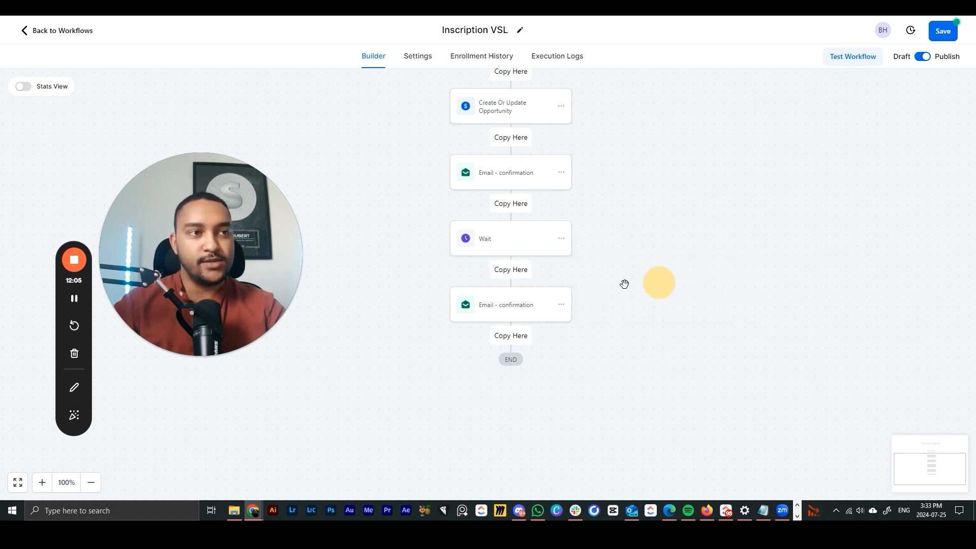
click(531, 343)
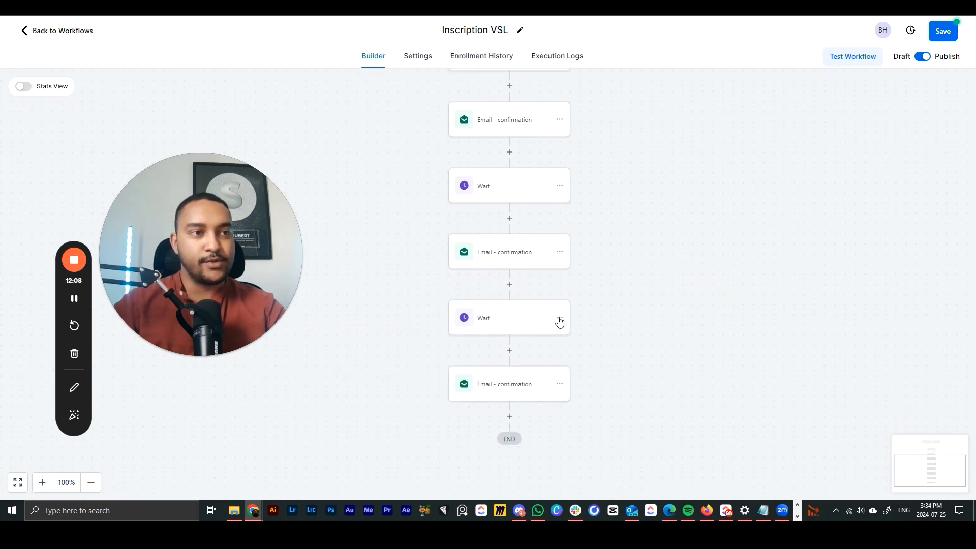
- Move the Email - confirmation step to after the second Wait
click(559, 252)
click(610, 318)
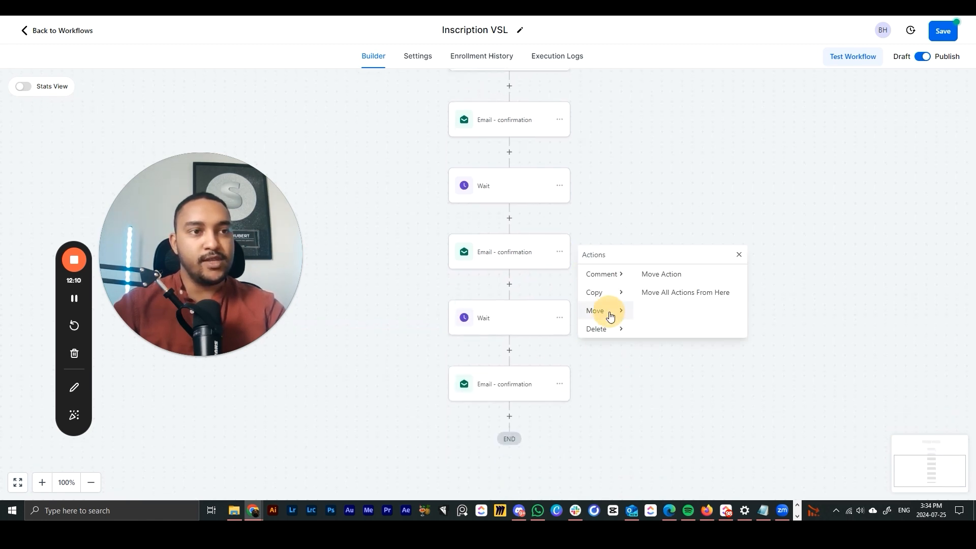
click(661, 274)
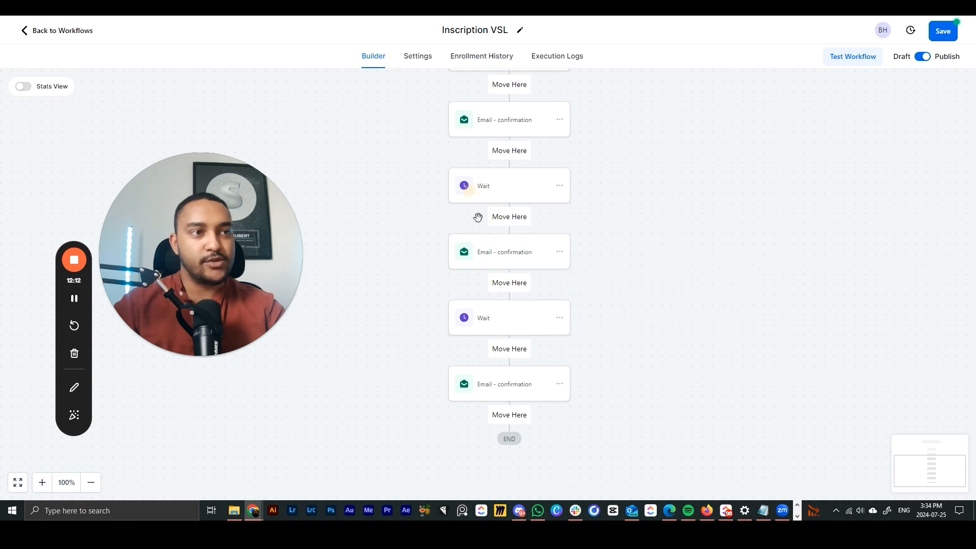
click(519, 351)
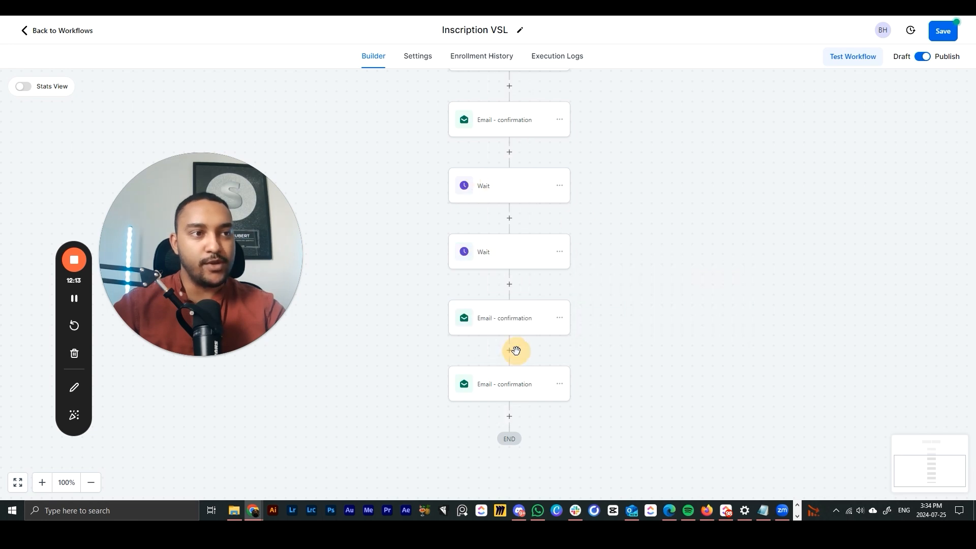
- Delete the second Wait, then delete the remaining Wait and all actions after it
click(557, 257)
click(621, 317)
click(654, 270)
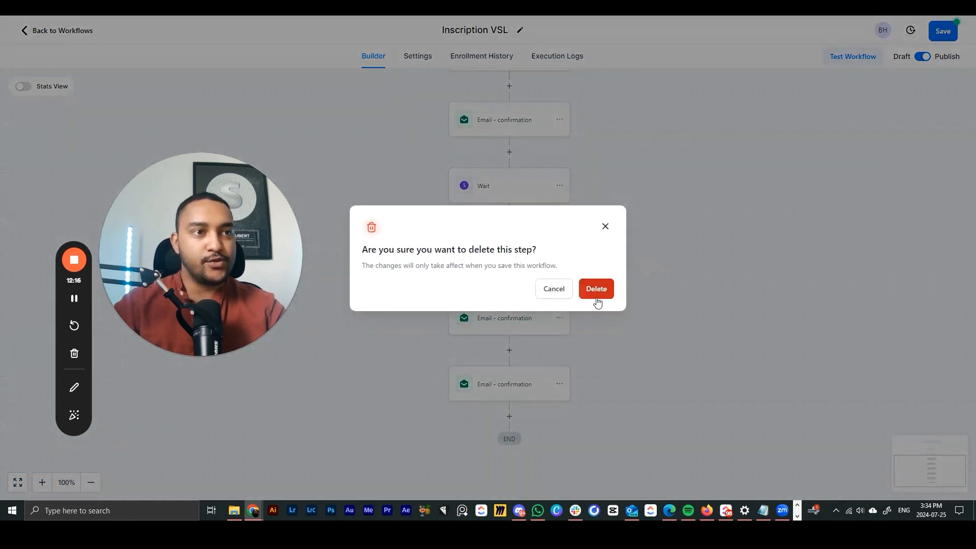
click(597, 300)
click(559, 190)
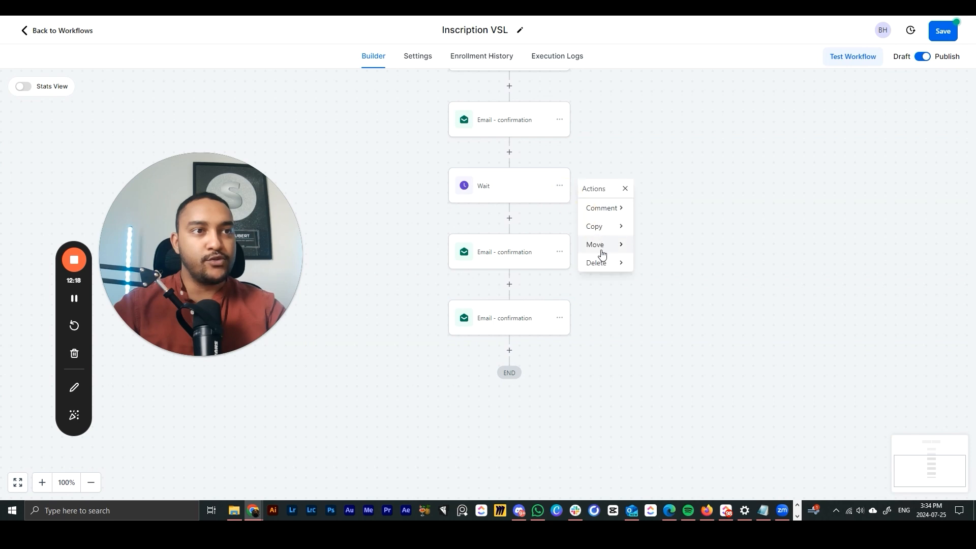
click(623, 263)
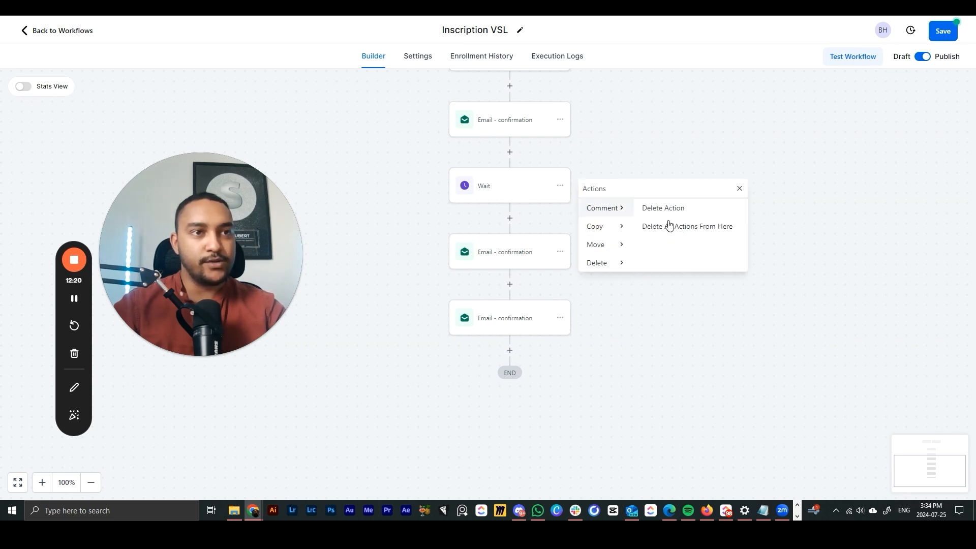
click(687, 229)
click(590, 301)
- Inspect the trimmed workflow, opening and dismissing the add-action list and email step menu
drag(480, 266, 524, 432)
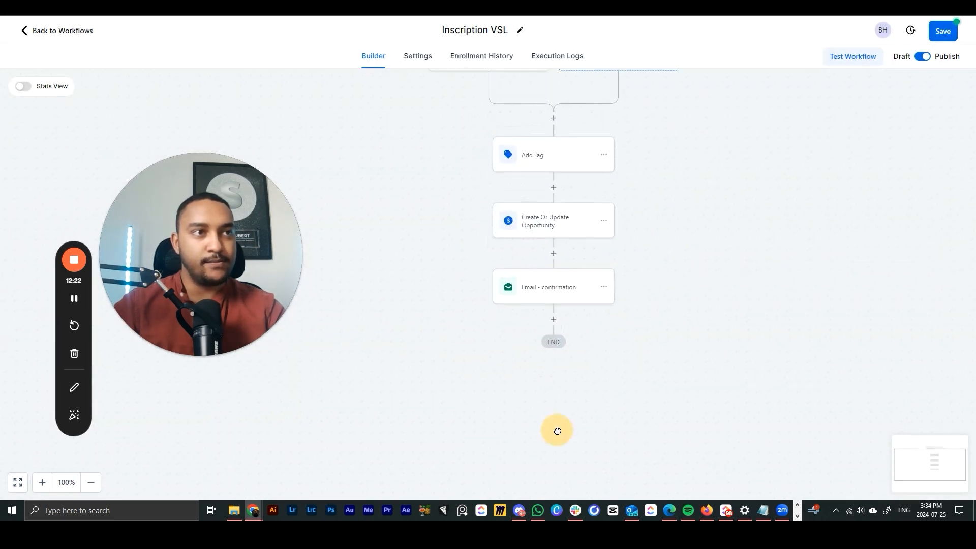
click(553, 319)
click(604, 287)
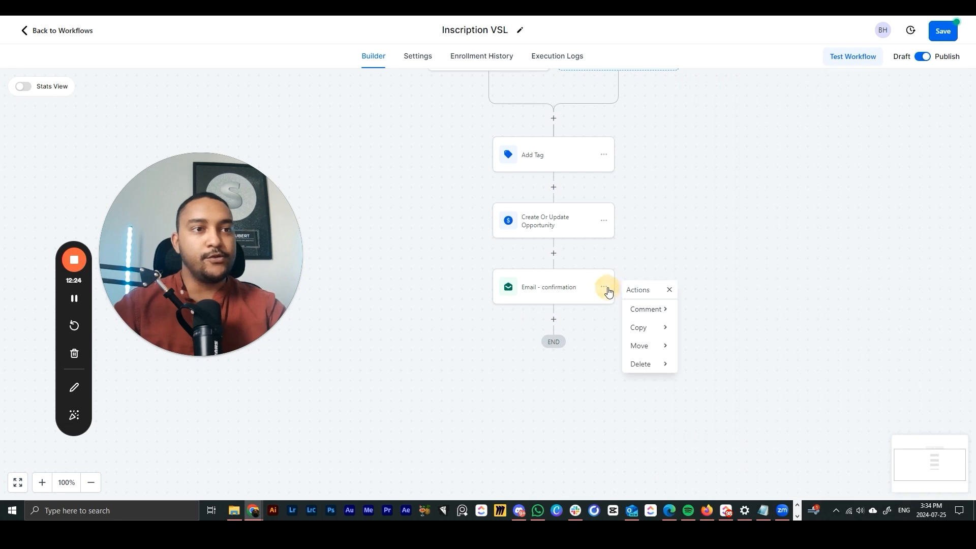
click(655, 269)
drag(655, 268, 680, 312)
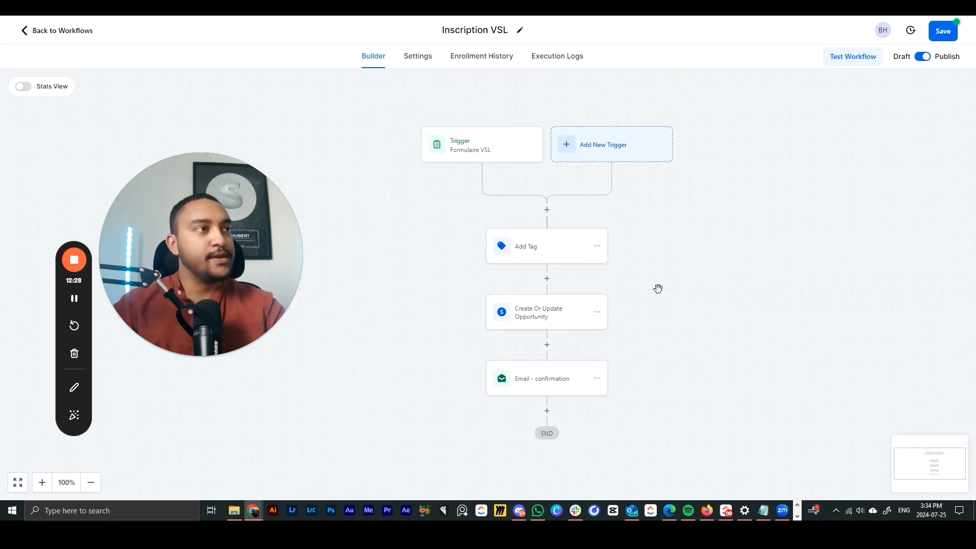
- Try adding an Instagram DM step after the email, then cancel it
drag(580, 407, 604, 321)
click(572, 325)
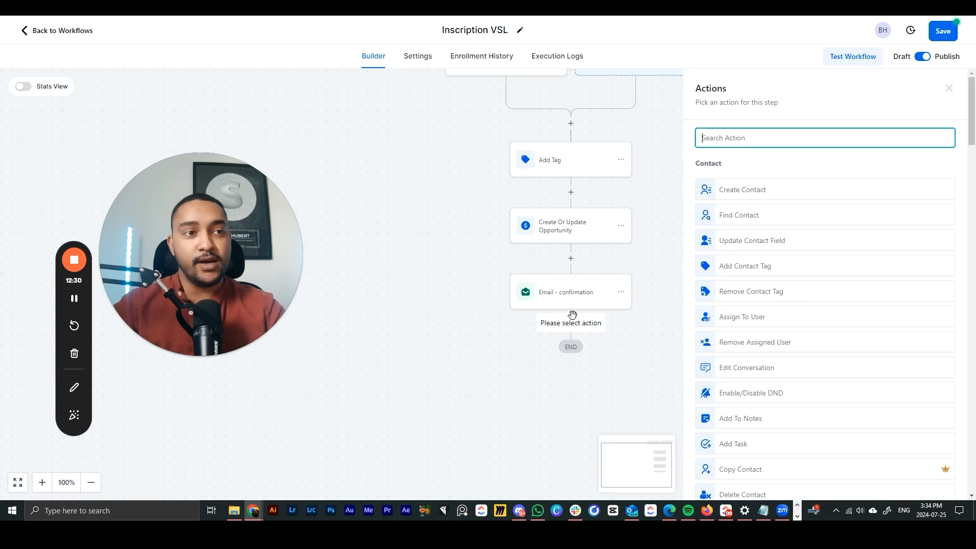
scroll(722, 351, down, 8)
scroll(723, 352, down, 4)
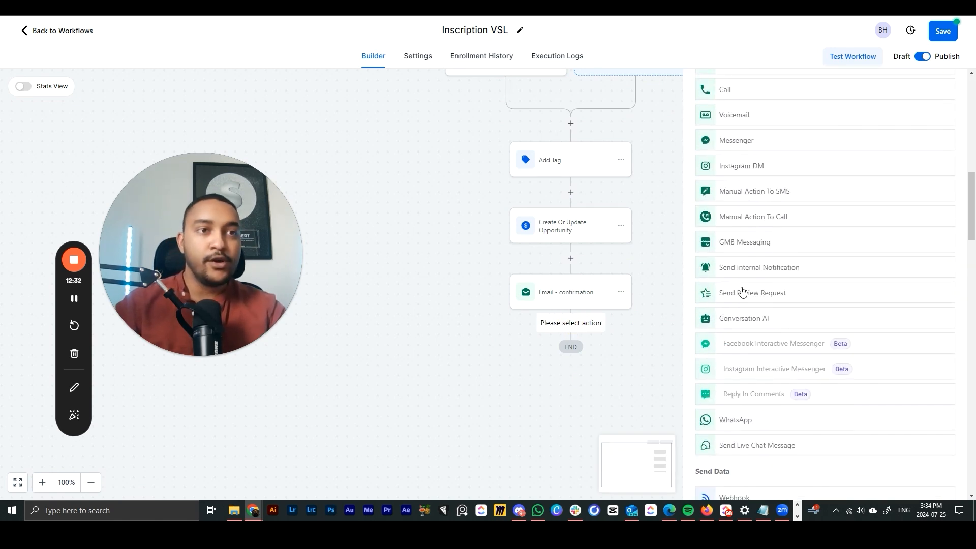
click(764, 174)
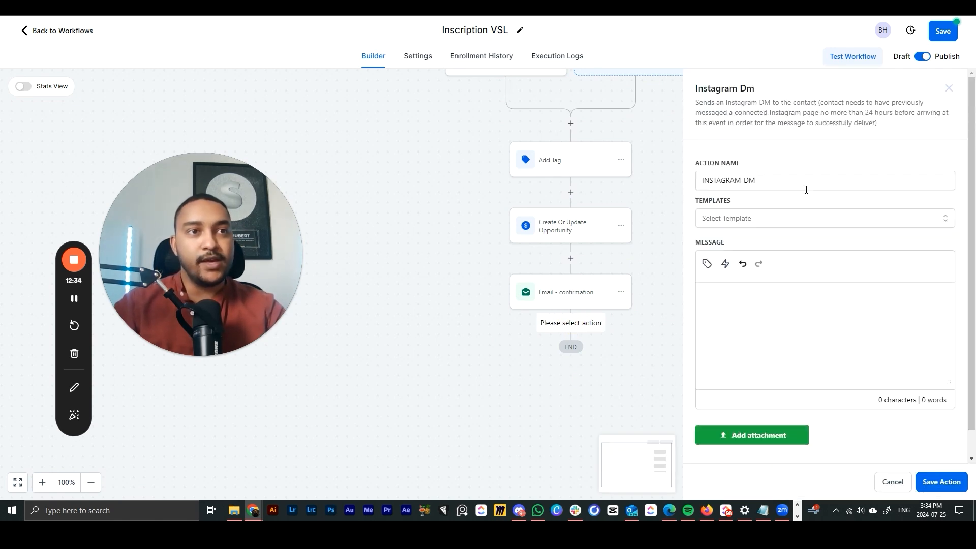
click(892, 482)
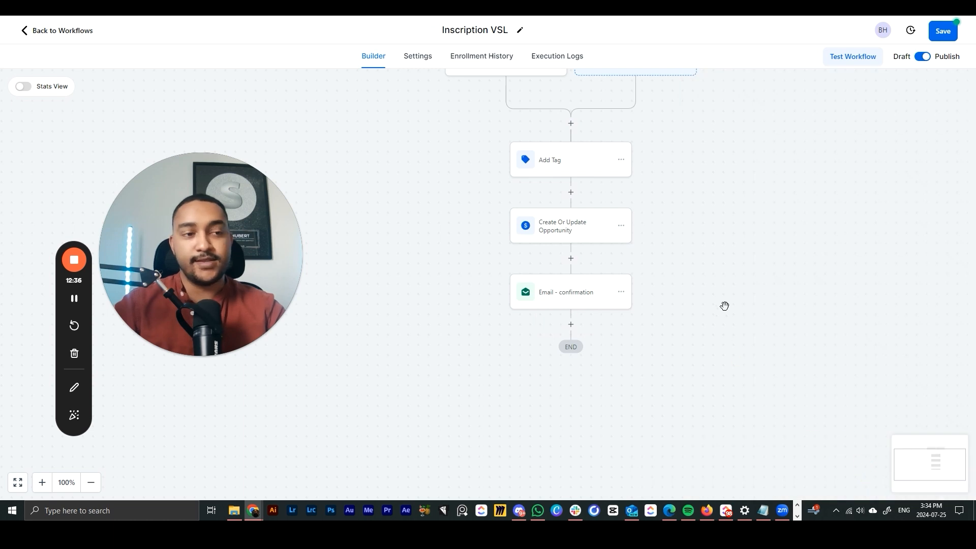
- Save the Inscription VSL workflow and go back to the workflows list
scroll(719, 257, up, 2)
click(943, 31)
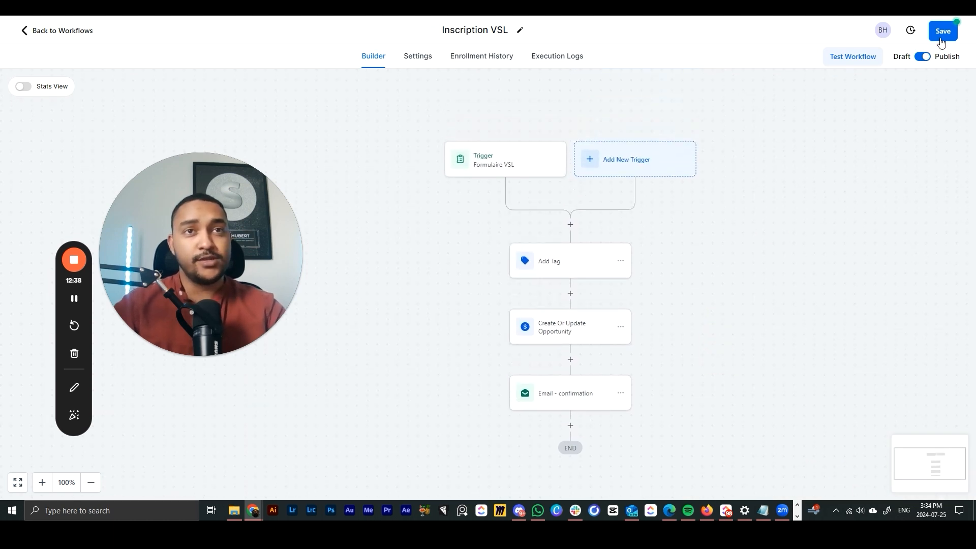
click(78, 34)
drag(258, 277, 600, 293)
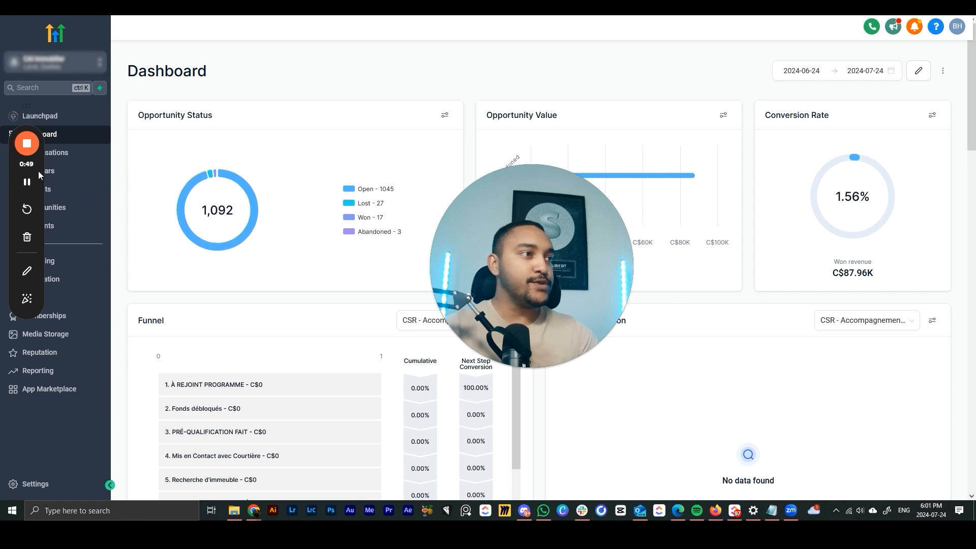
- Review the Dashboard: 1,045 open, 27 lost, 17 won, 3 abandoned opportunities, C$87.96K revenue
drag(38, 171, 955, 131)
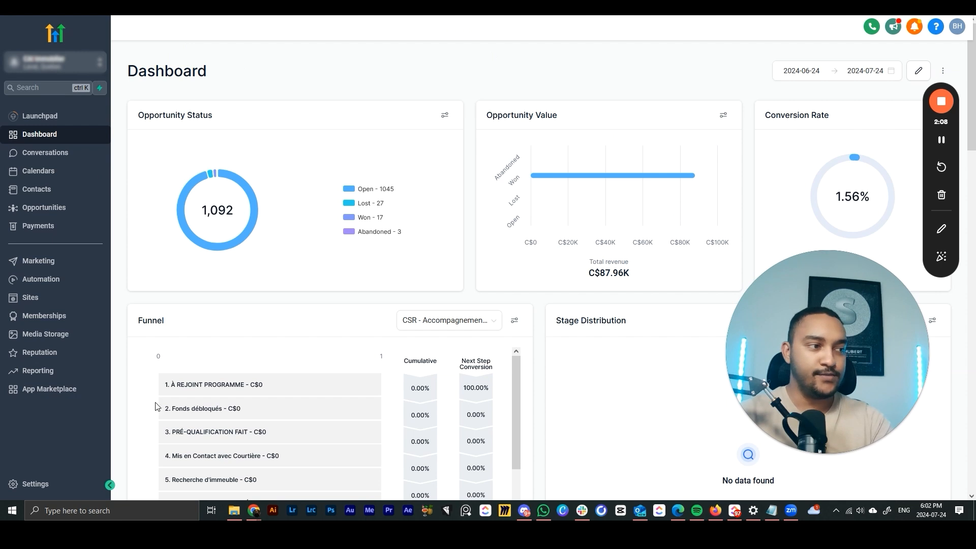
- Open Settings > Custom Values and start adding a new custom value
click(61, 484)
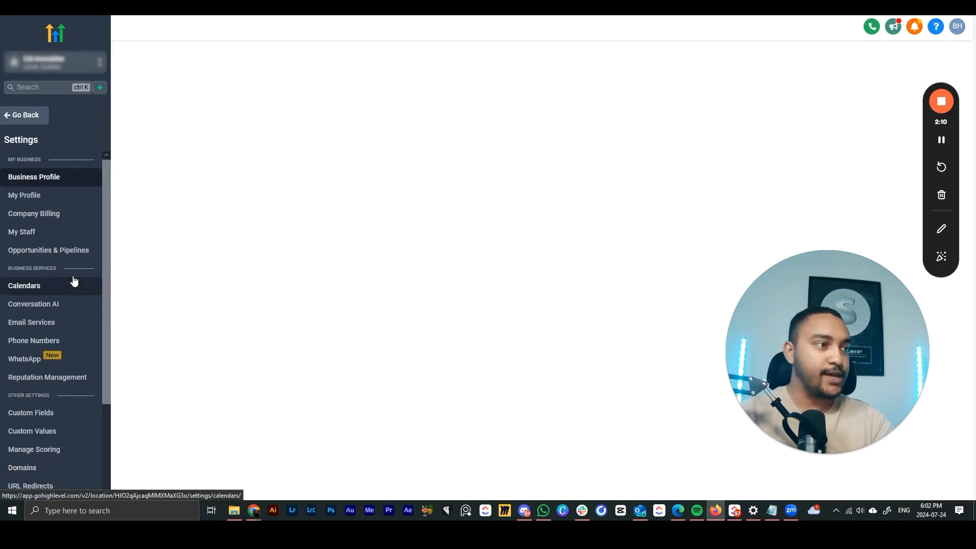
scroll(76, 295, down, 2)
click(34, 332)
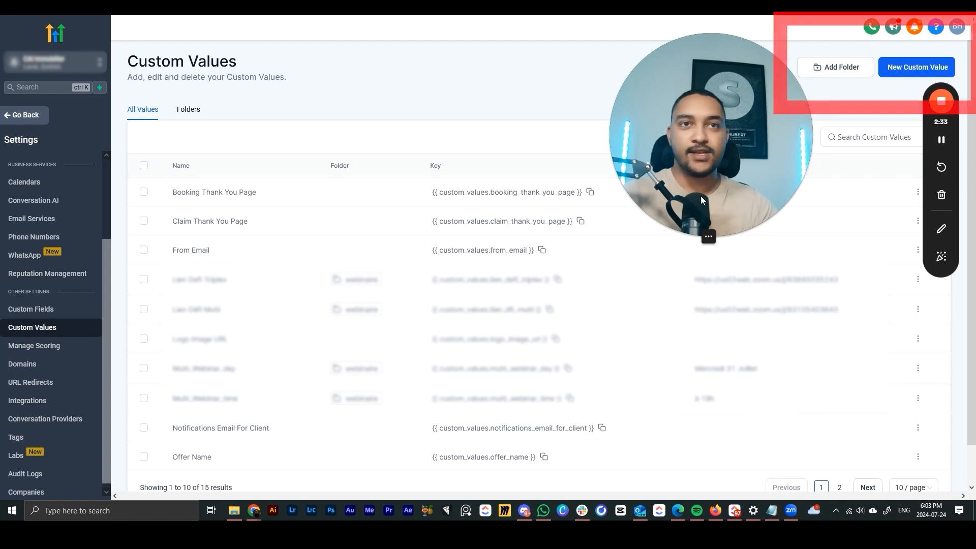
click(896, 76)
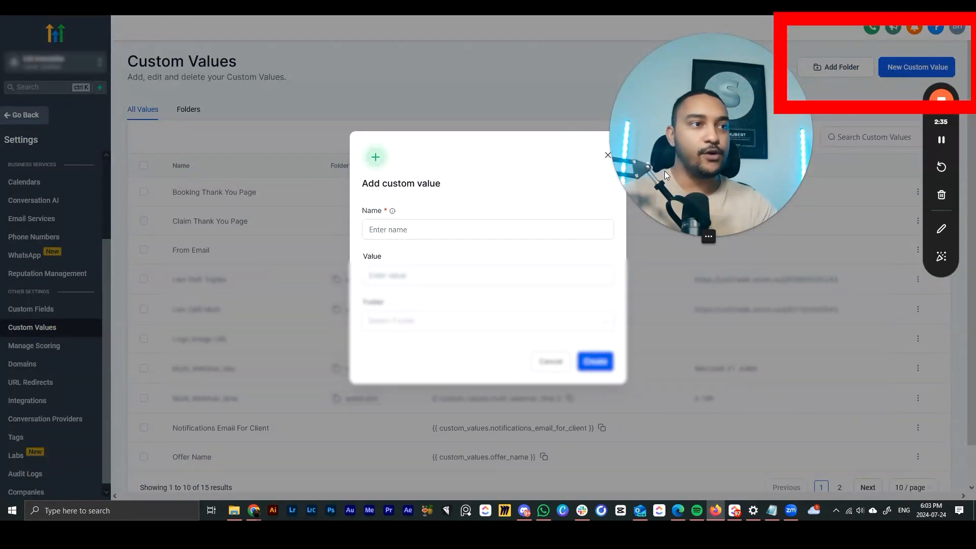
- Name it 'test webinaire' with value 'jeudi 25juillet à 18h30' and create it
click(436, 239)
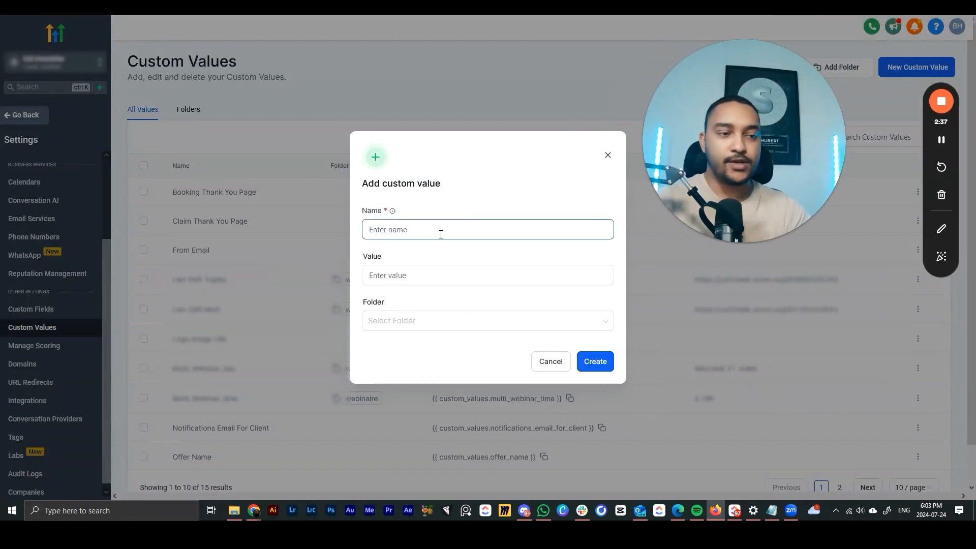
text(te)
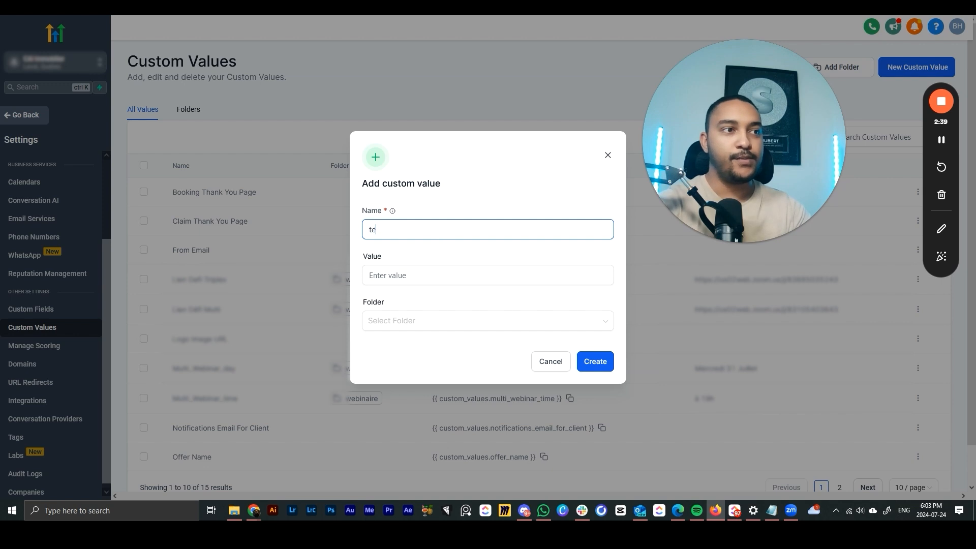
text(st webinaire)
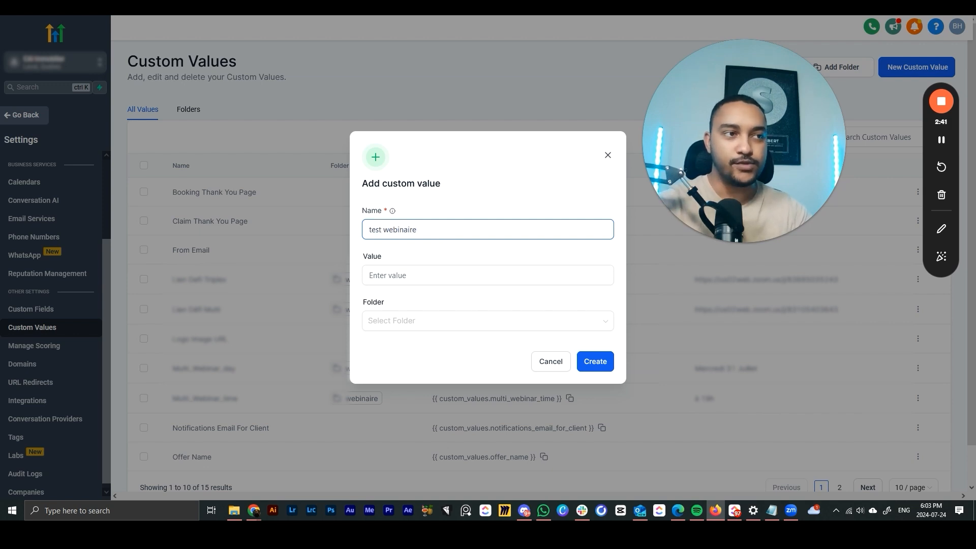
click(435, 270)
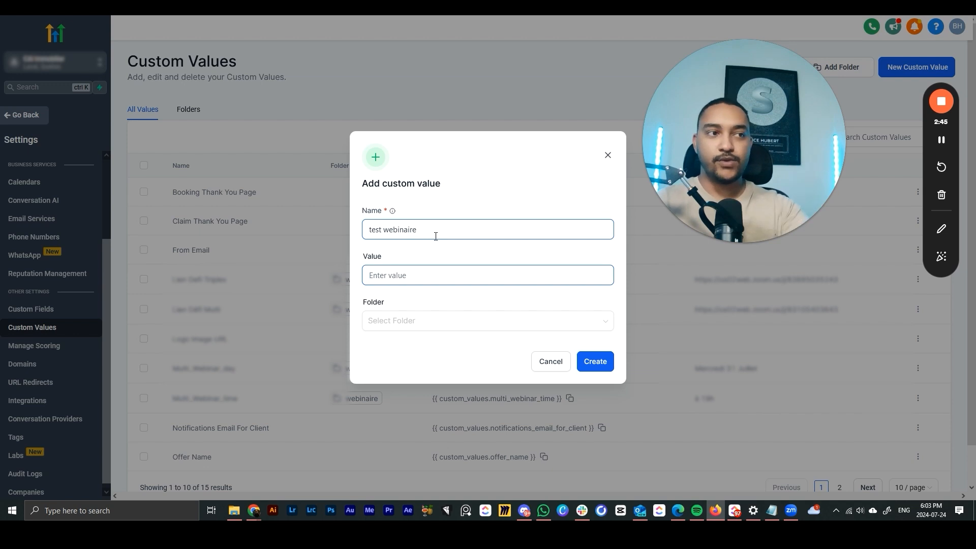
text(j)
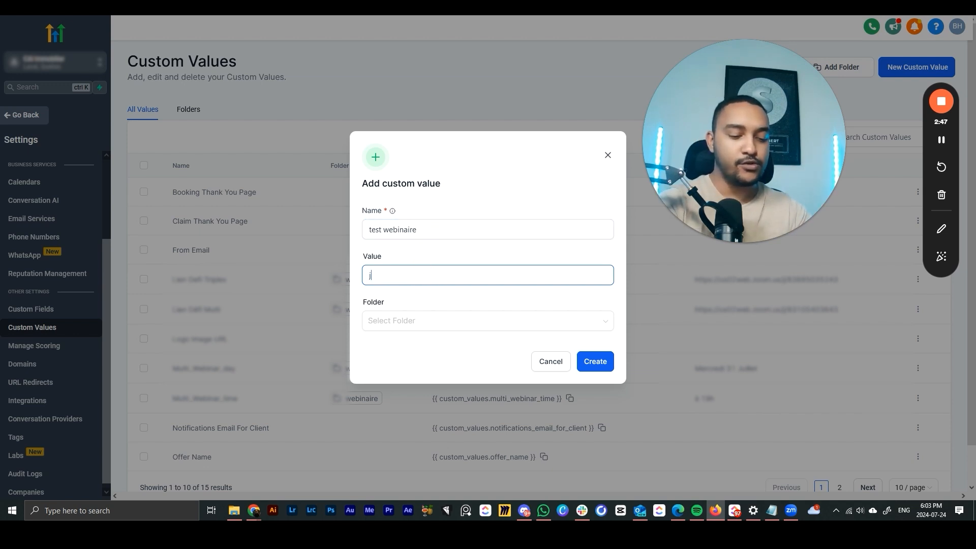
text(eudi 18h30)
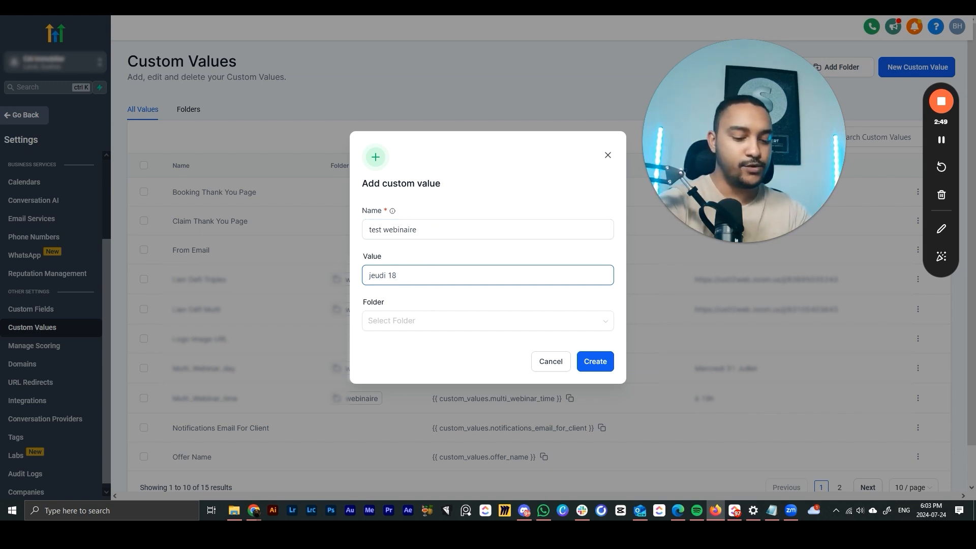
click(386, 275)
text(25)
text(juillet )
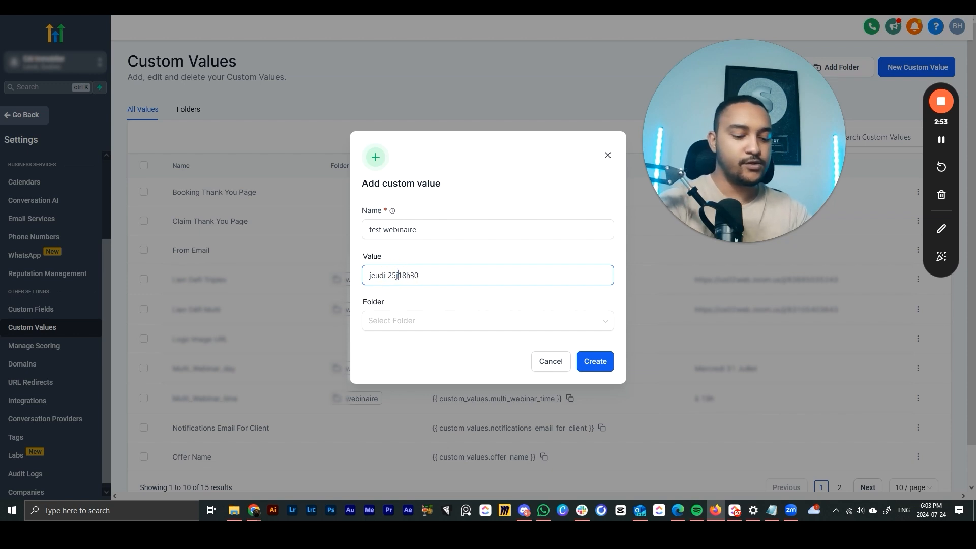
text(à)
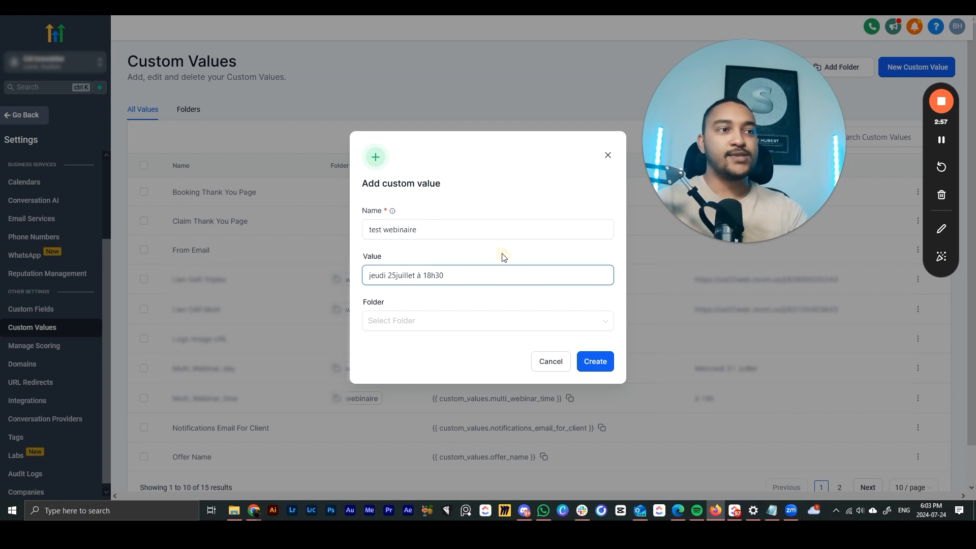
click(477, 264)
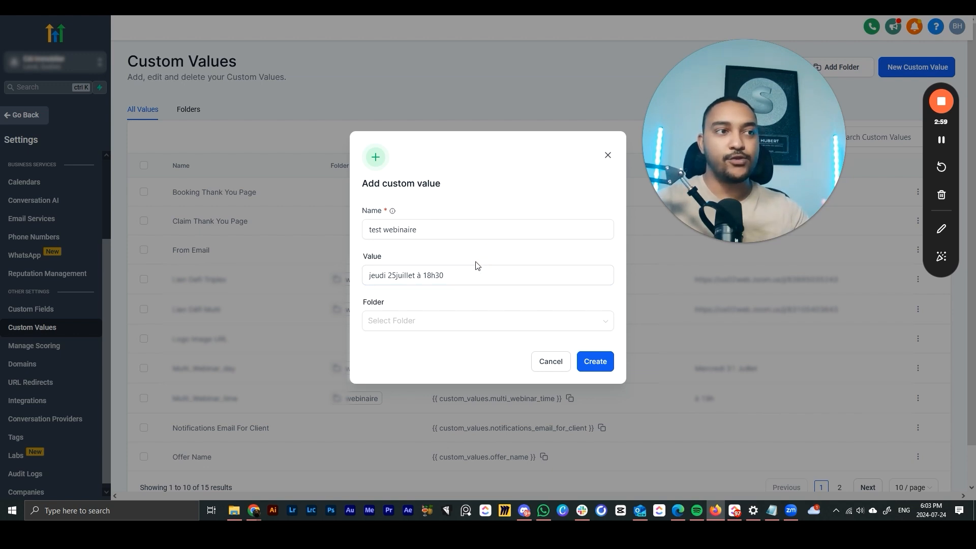
click(594, 361)
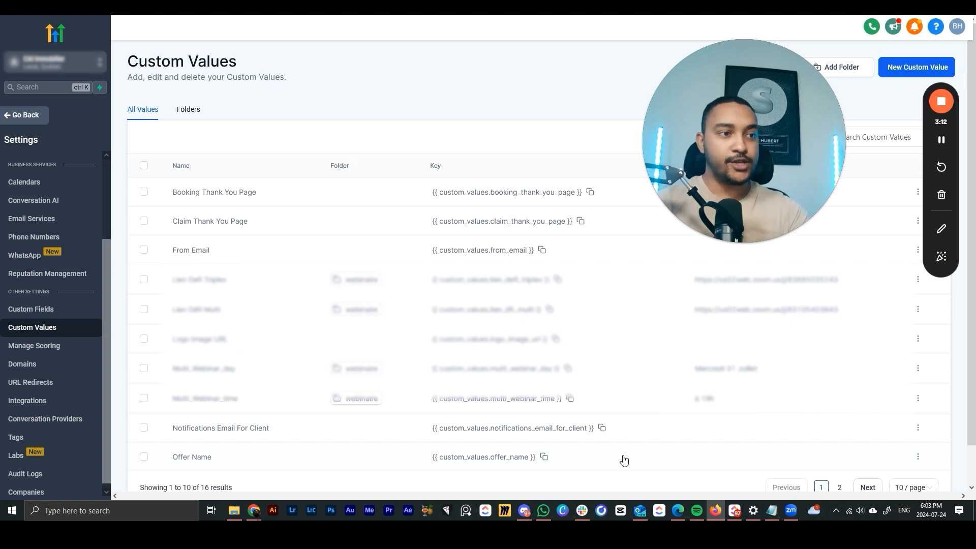
- Copy the {{ custom_values.test_webinaire }} key from page 2 and leave Settings
click(840, 487)
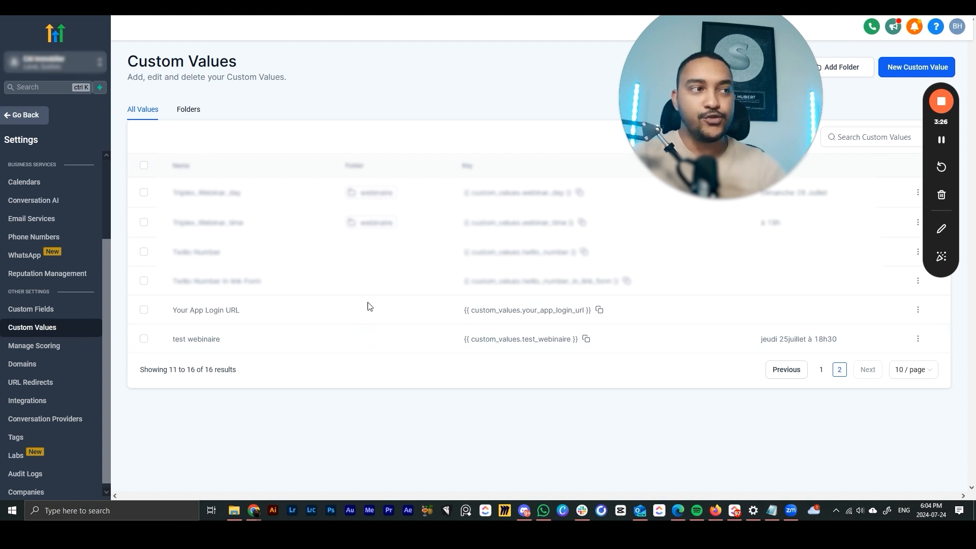
click(587, 339)
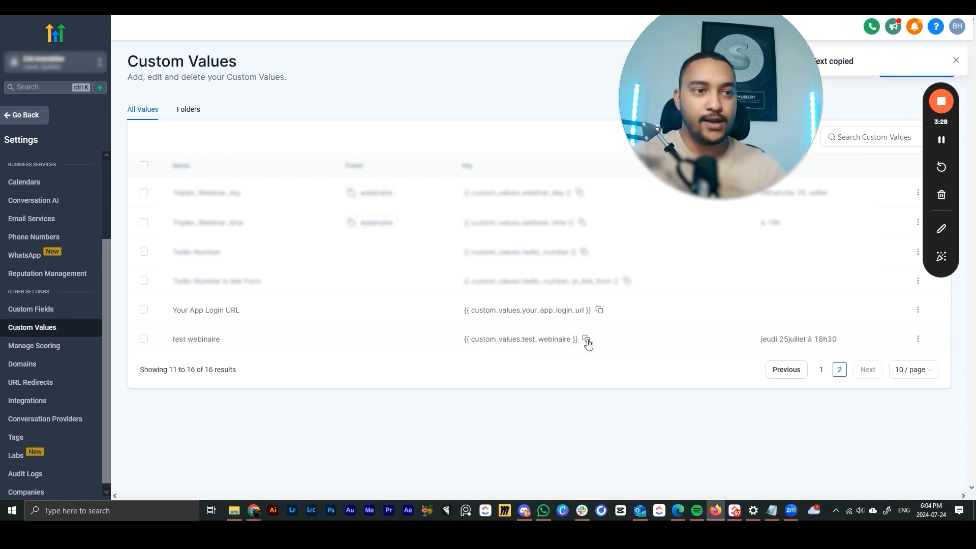
click(22, 117)
- Open the Défi Triplex funnel's step page in the editor
click(32, 298)
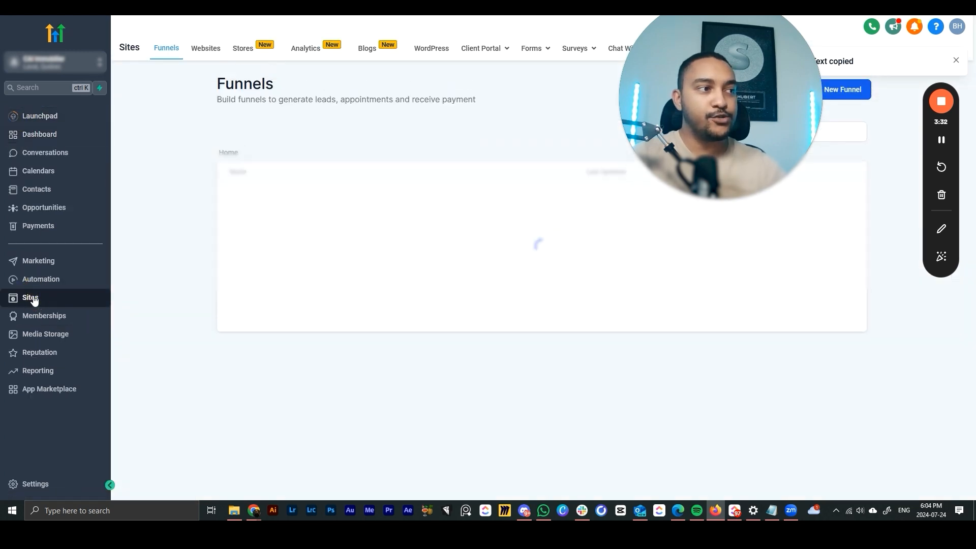
click(250, 348)
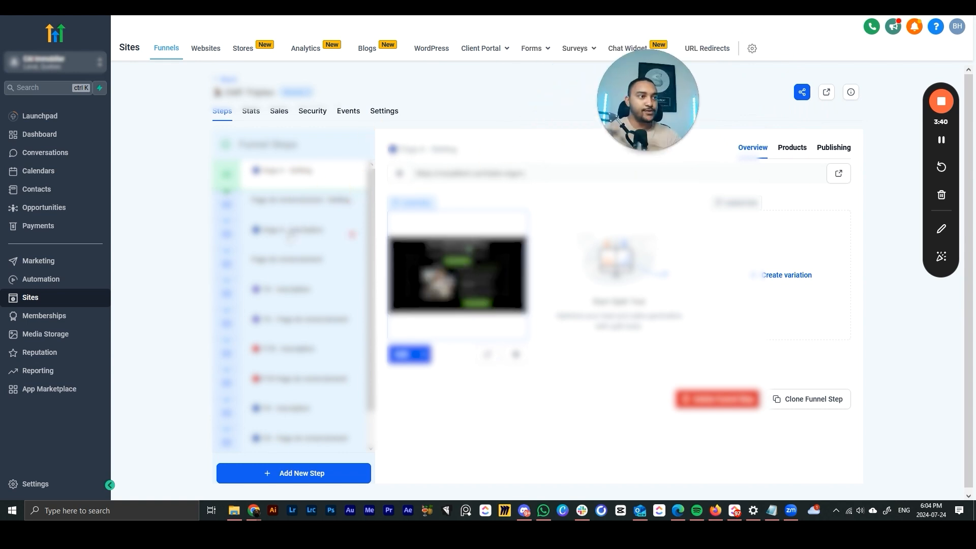
click(290, 235)
click(436, 247)
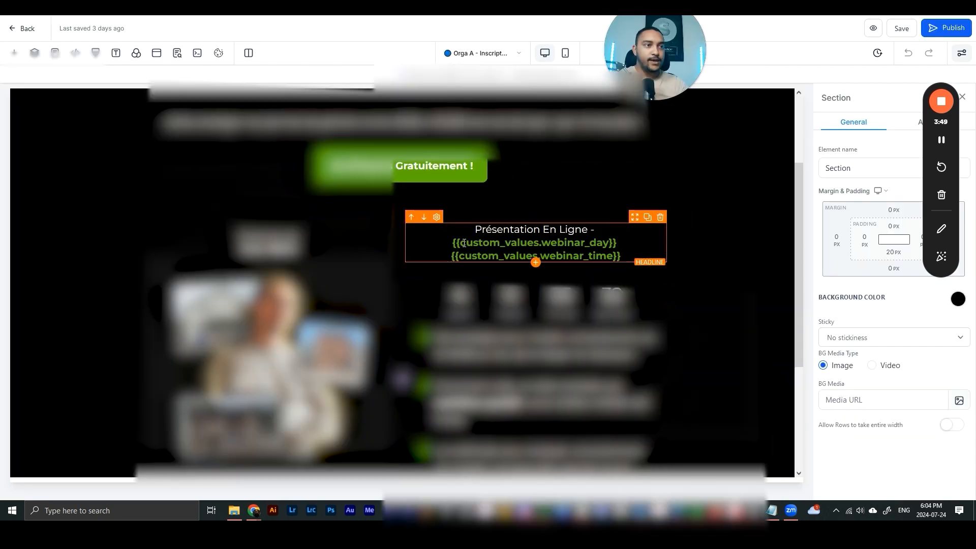
- Replace the headline's two custom-value lines with the test webinaire key and save
click(450, 243)
drag(452, 243, 630, 255)
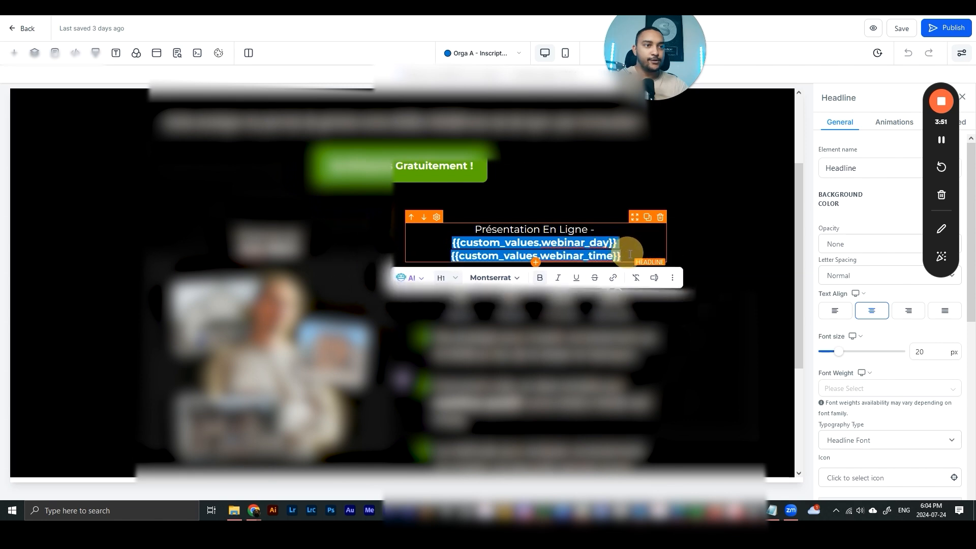
key(ctrl+v)
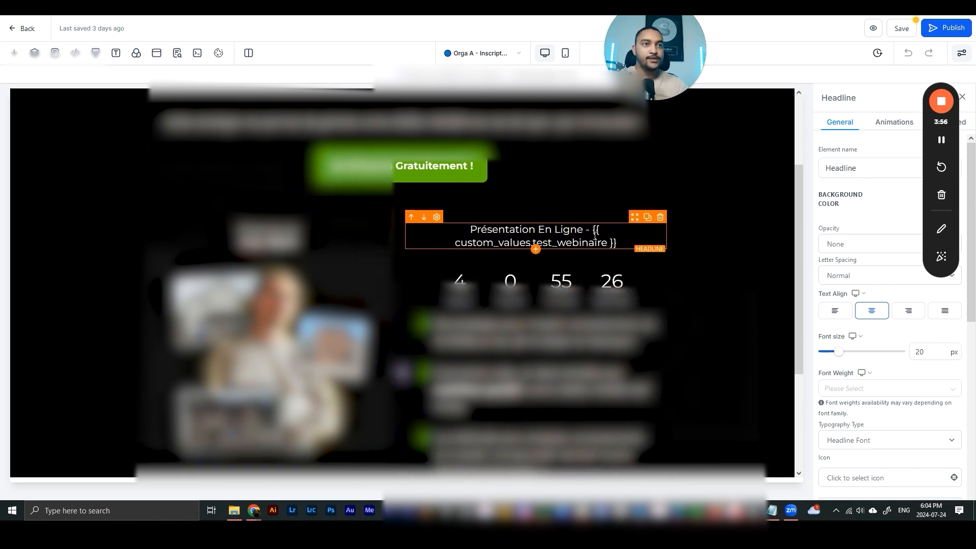
click(899, 32)
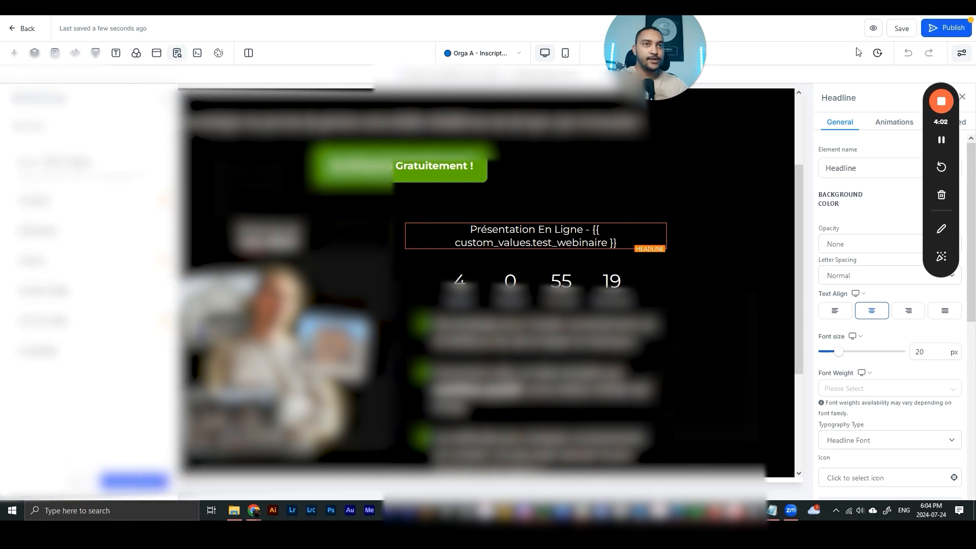
- Preview the funnel page and check that the headline reads 'jeudi 25juillet à 18h30', then open the sign-up popup
click(874, 29)
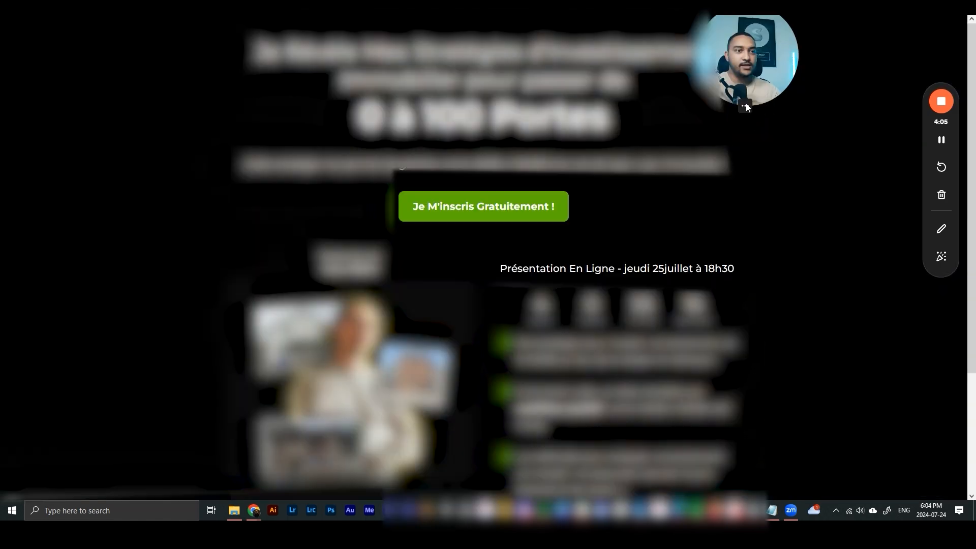
drag(623, 268, 741, 267)
click(746, 271)
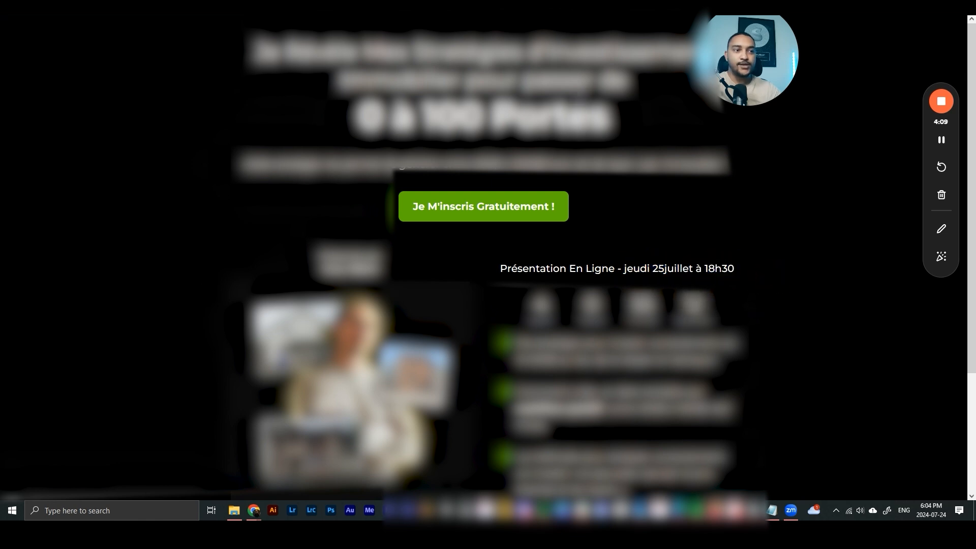
click(484, 205)
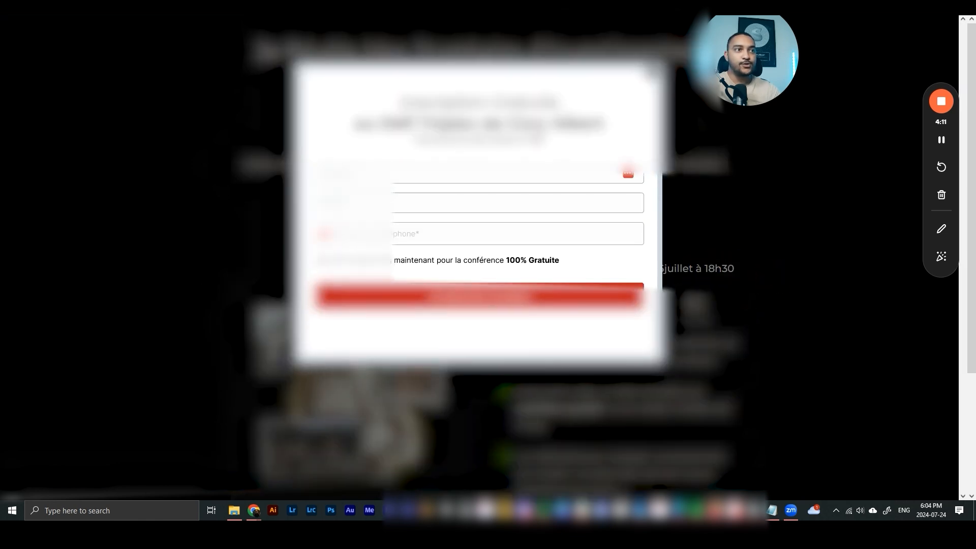
- Leave the preview and go to the Marketing email templates list
key(ctrl+w)
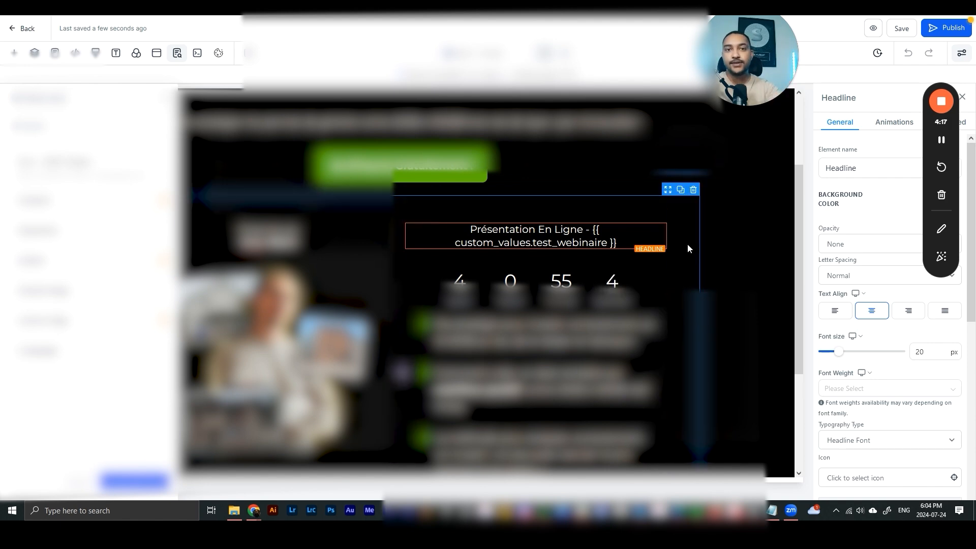
click(743, 107)
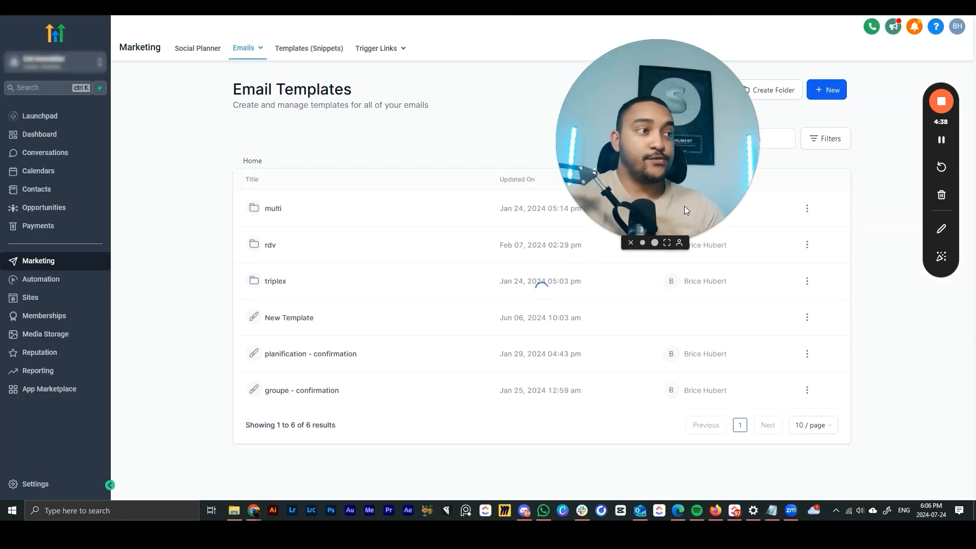
drag(684, 206, 794, 295)
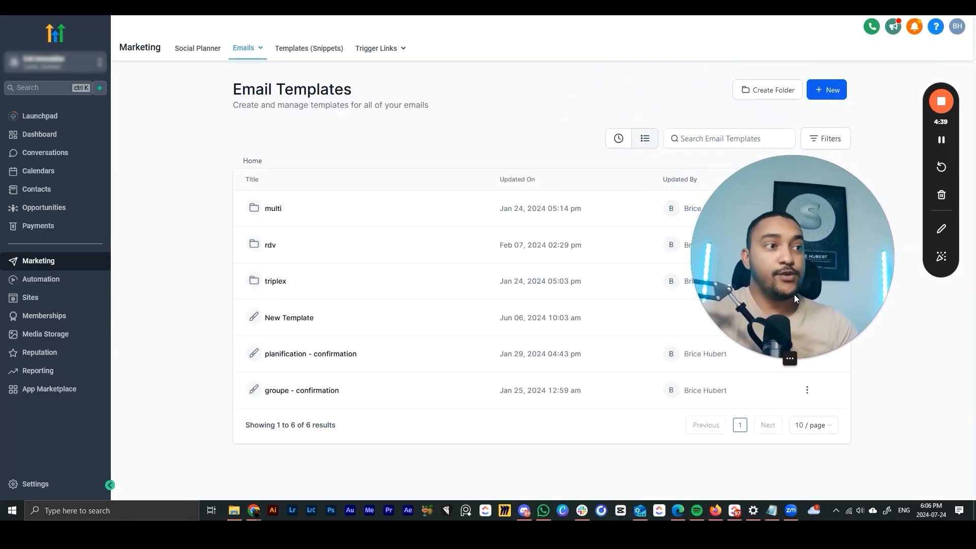
- In the triplex folder's 'Triplex - J-1' template, paste the day and time values into the text, then delete them
click(273, 283)
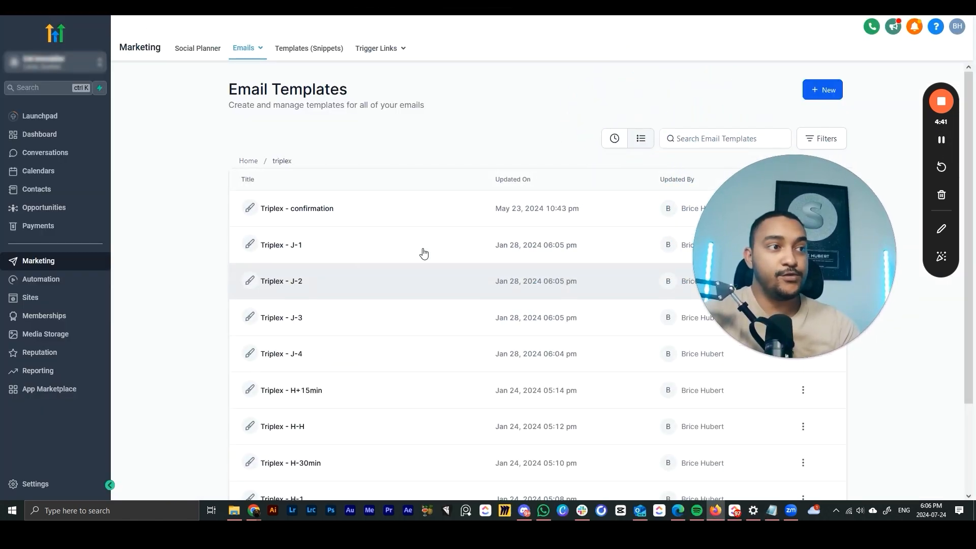
click(305, 248)
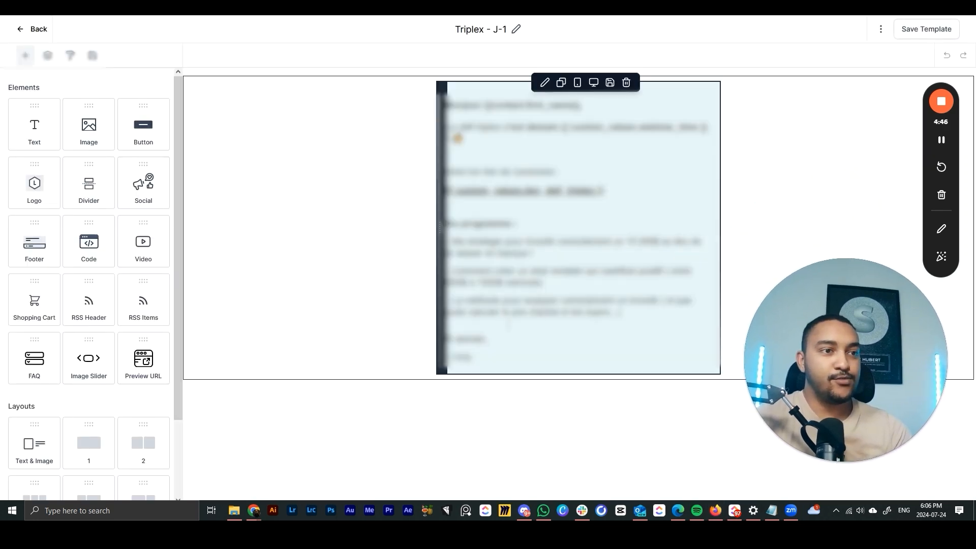
click(519, 333)
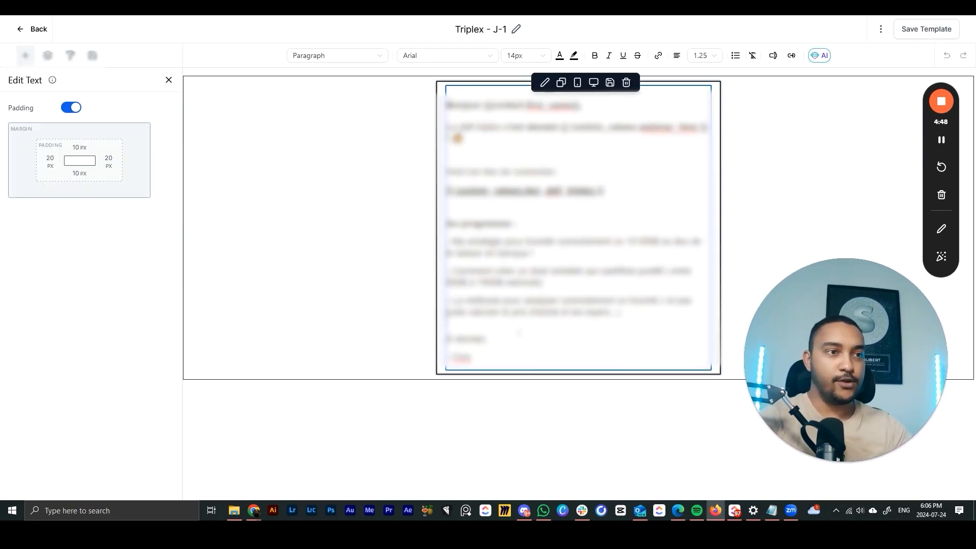
key(ctrl+v)
drag(667, 395, 447, 377)
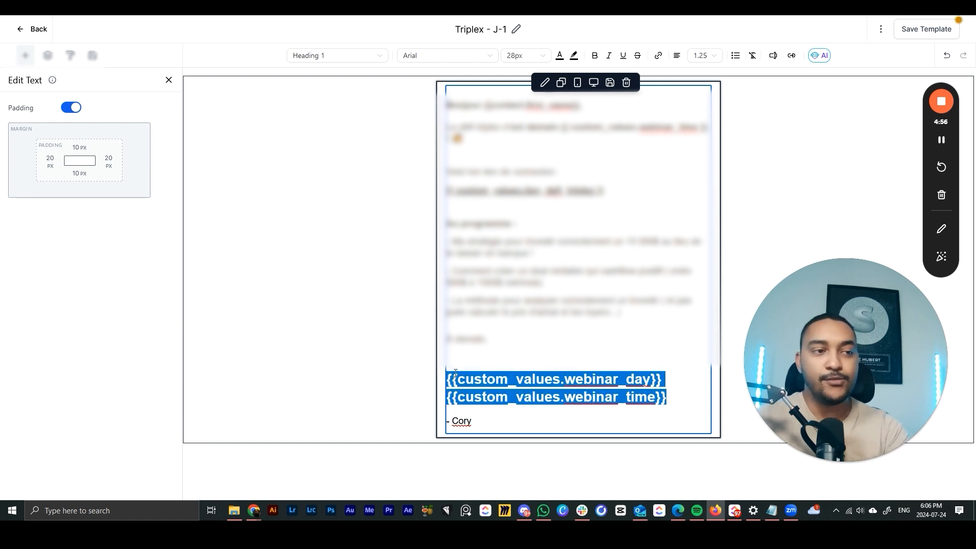
key(BackSpace)
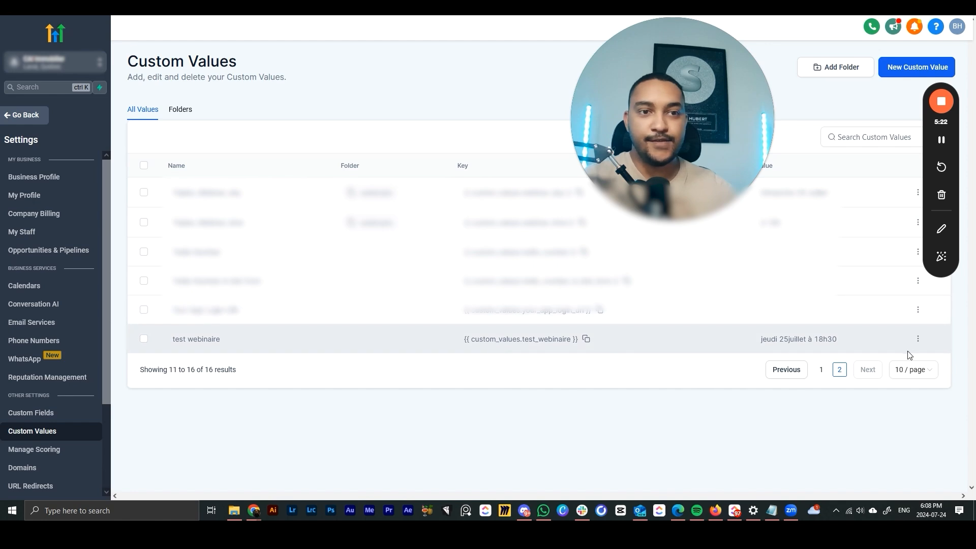
- Edit the 'test webinaire' custom value to 'jeudi 25 aout à 18h30' and save it
click(919, 339)
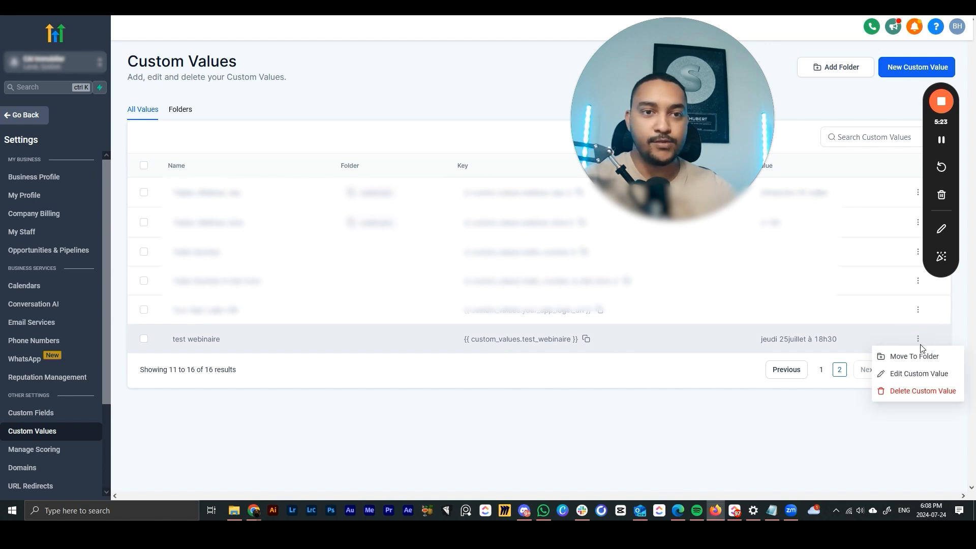
click(896, 375)
drag(482, 277, 399, 275)
click(409, 277)
key(BackSpace)
key(BackSpace)
text(aout à 18h30)
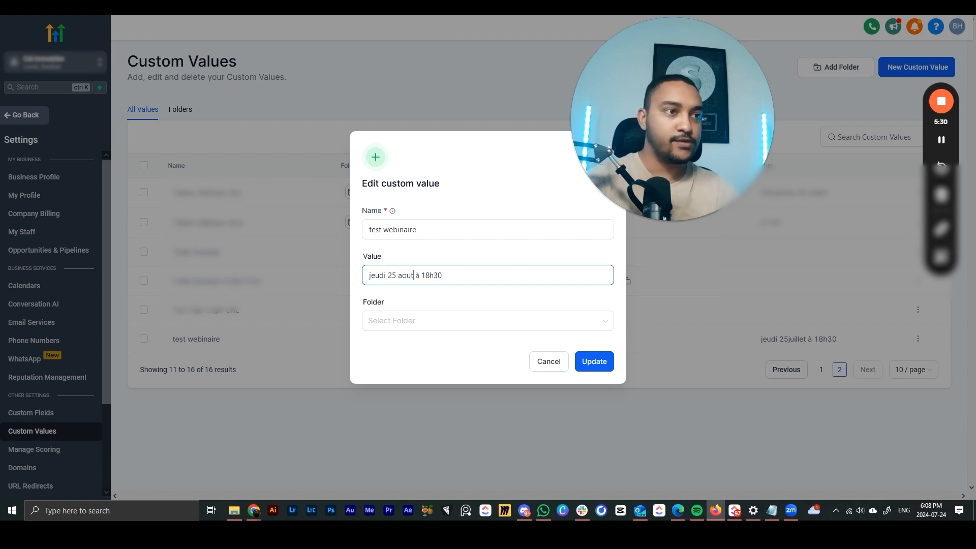
click(589, 362)
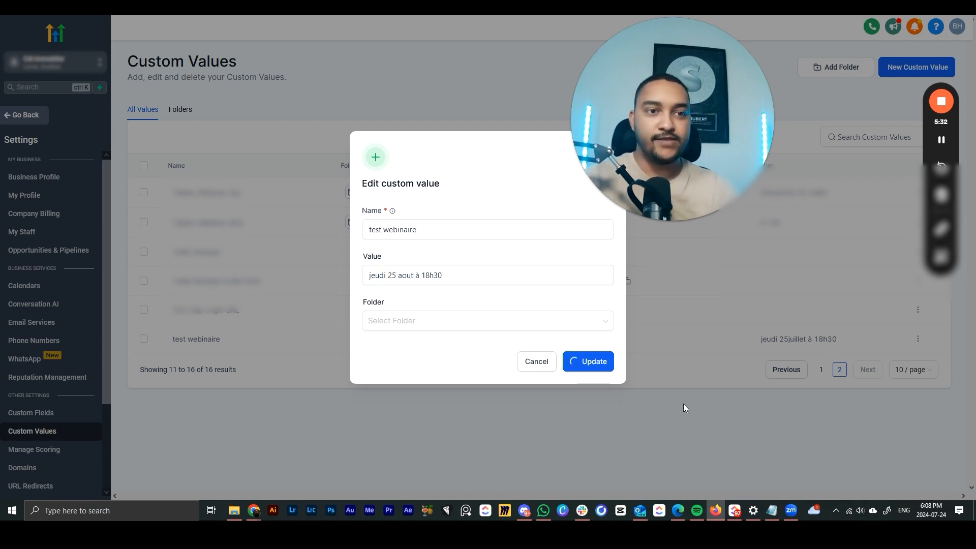